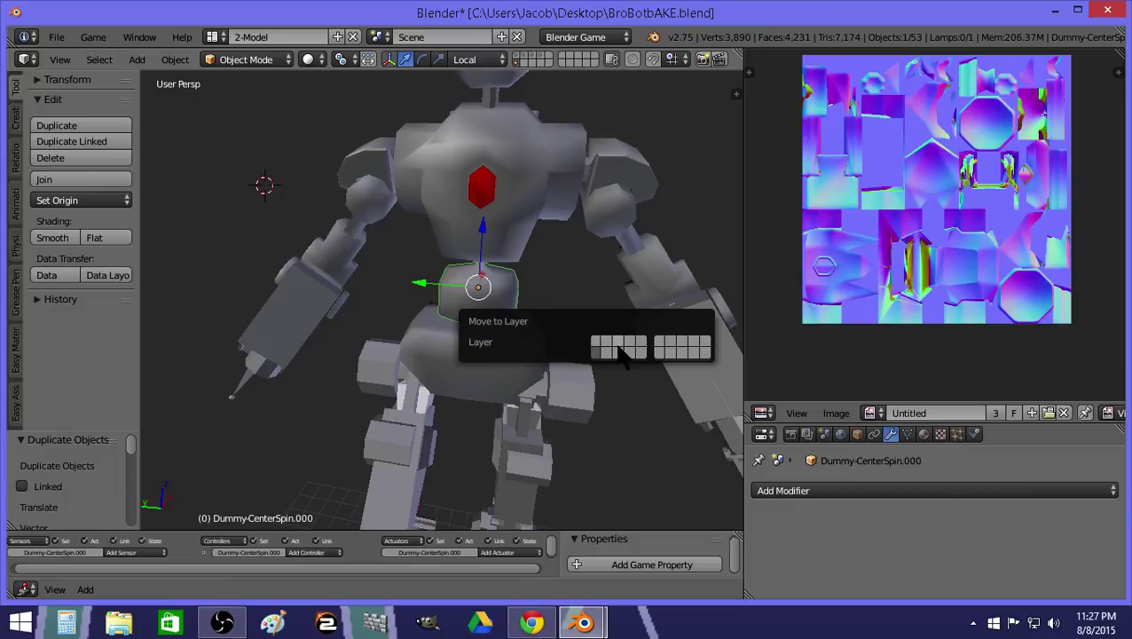
Move the duplicated waist piece to the third layer and add a Simple Subdivision Surface modifier to it there.
{"action": "left_click", "coordinate": [623, 351]}
{"action": "left_click", "coordinate": [532, 59]}
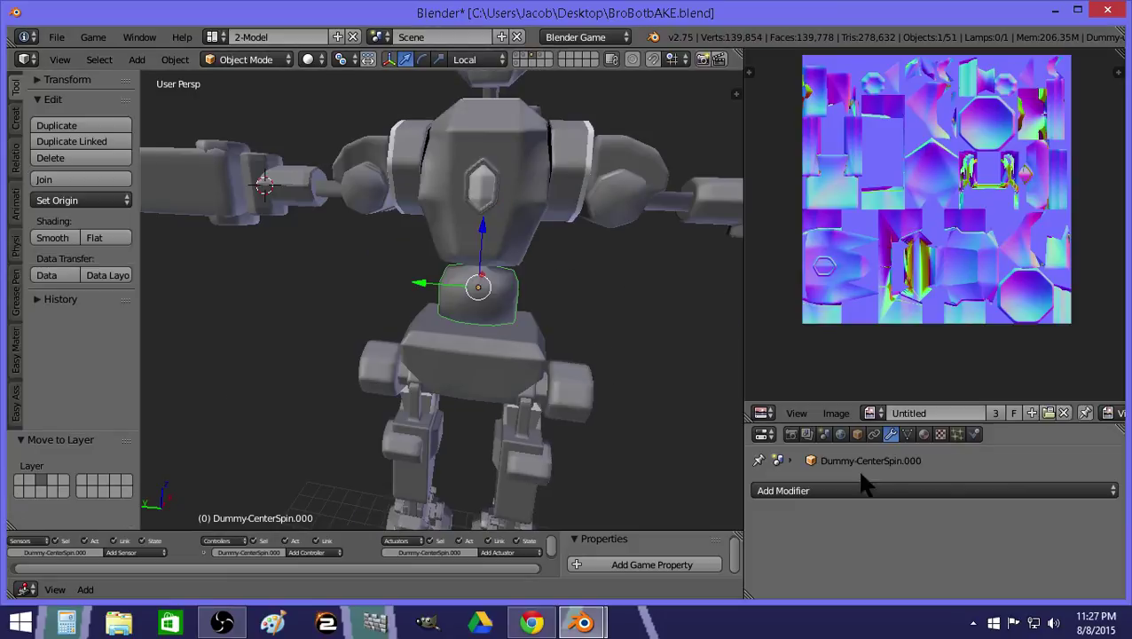
{"action": "left_click", "coordinate": [865, 488]}
{"action": "left_click", "coordinate": [829, 424]}
{"action": "left_click", "coordinate": [974, 569]}
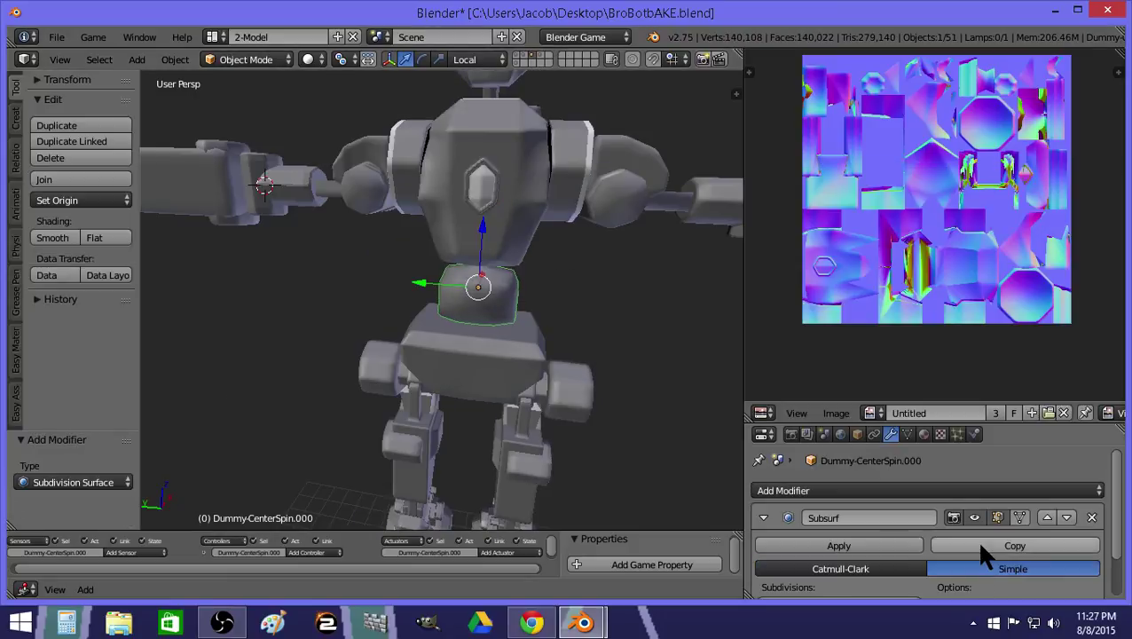
Copy the duplicate's Subdivision Surface modifier and set the first one's view subdivisions to 2.
{"action": "left_click", "coordinate": [976, 543]}
{"action": "scroll", "coordinate": [923, 488], "scroll_direction": "down", "scroll_amount": 2}
{"action": "left_click", "coordinate": [916, 534]}
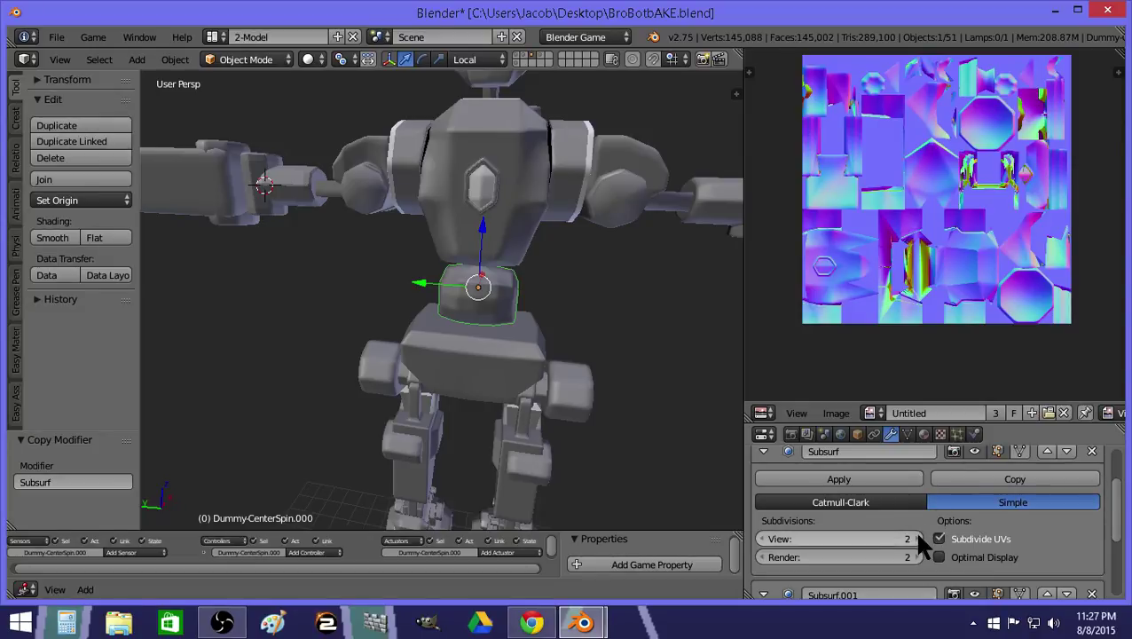
{"action": "scroll", "coordinate": [861, 506], "scroll_direction": "down", "scroll_amount": 2}
{"action": "scroll", "coordinate": [848, 564], "scroll_direction": "up", "scroll_amount": 2}
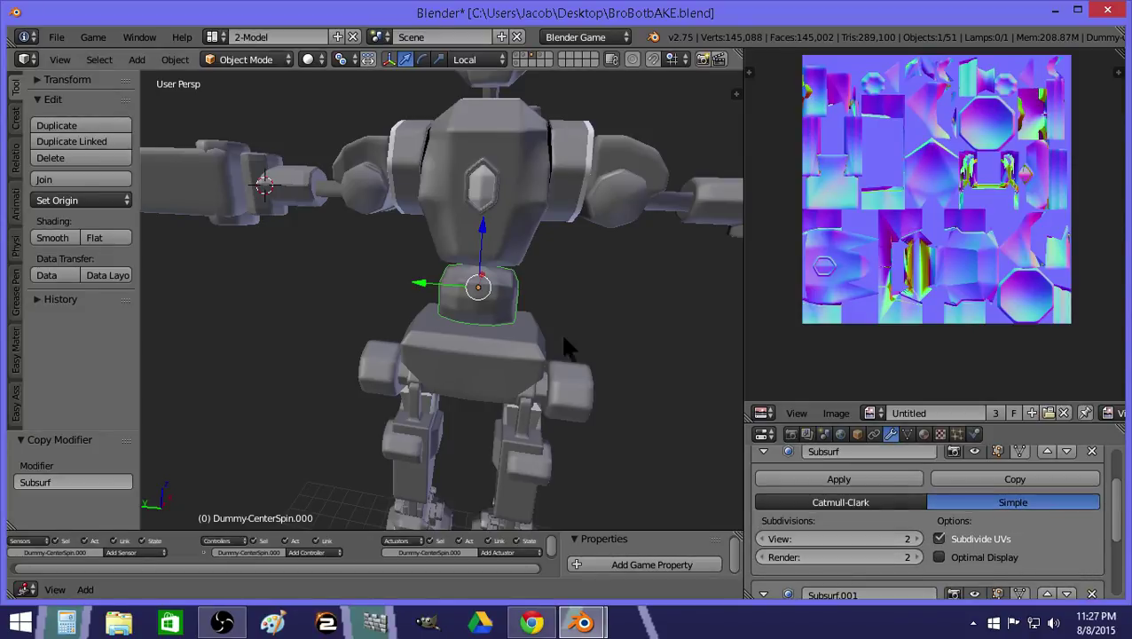
Assign the image Untitled.004 to the UVs of the original waist piece on the first layer.
{"action": "key", "text": "a"}
{"action": "key", "text": "a"}
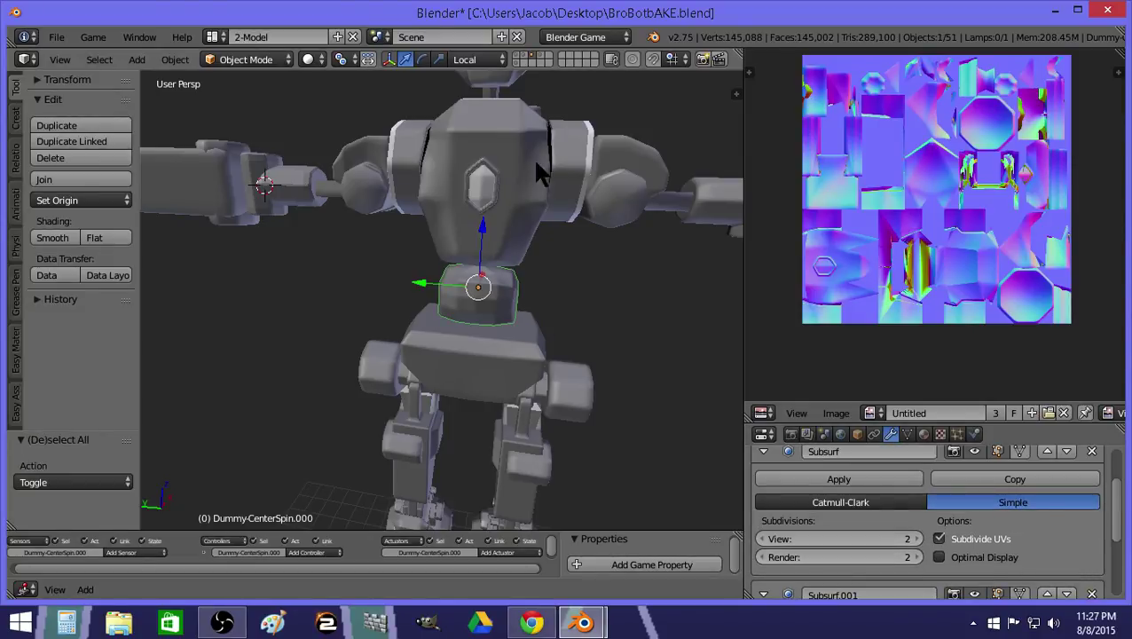
{"action": "left_click", "coordinate": [517, 64]}
{"action": "right_click", "coordinate": [502, 275]}
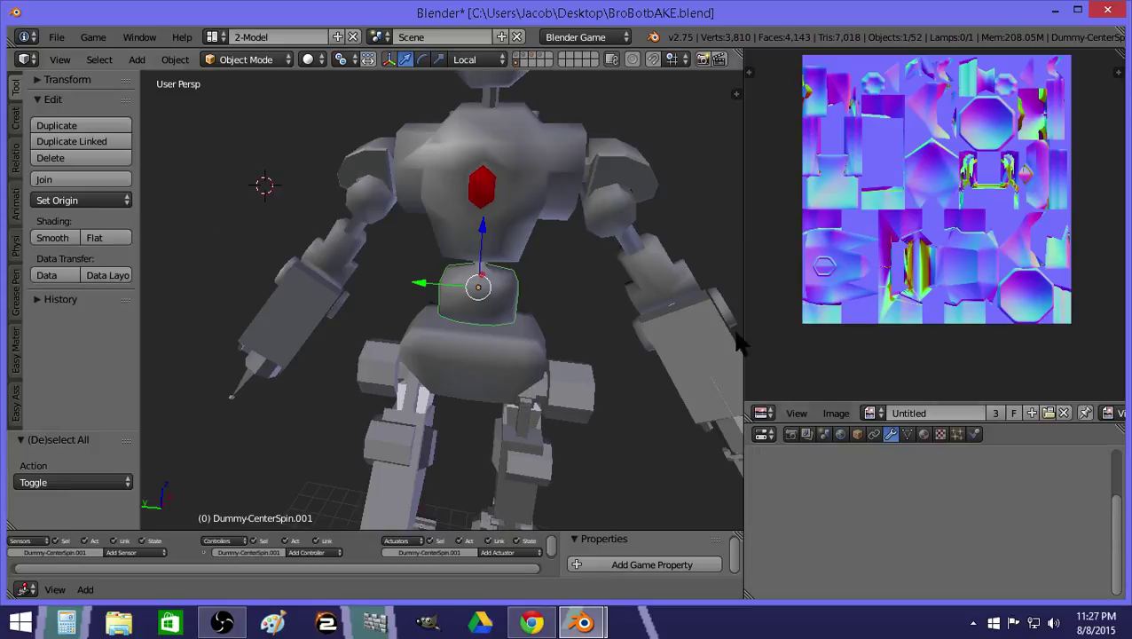
{"action": "key", "text": "Tab"}
{"action": "left_click", "coordinate": [879, 413]}
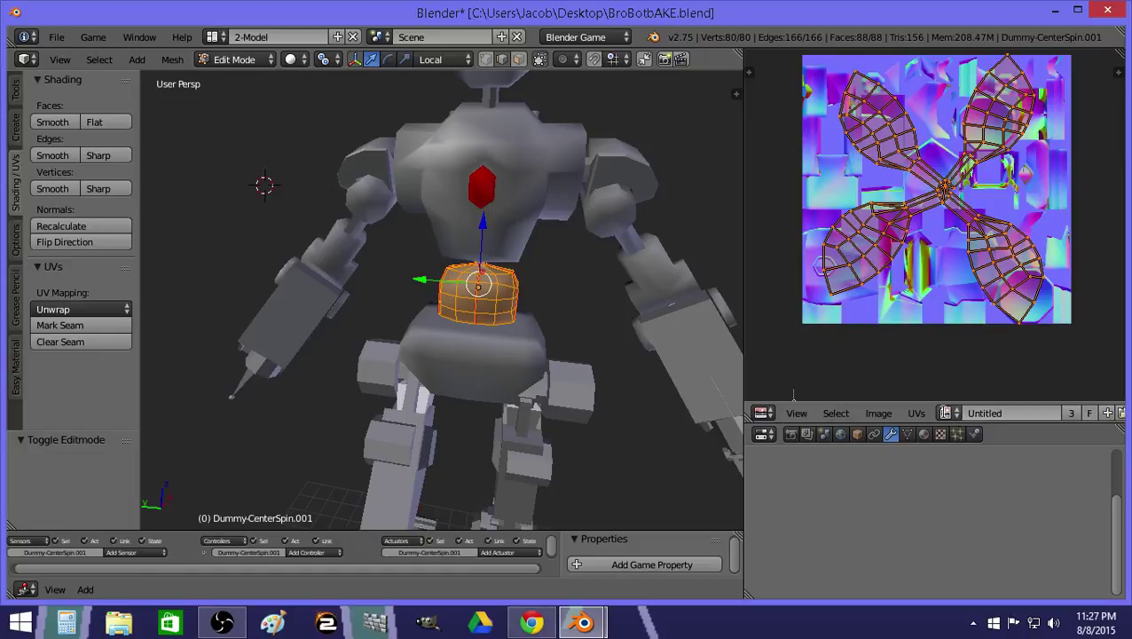
{"action": "left_click", "coordinate": [946, 413]}
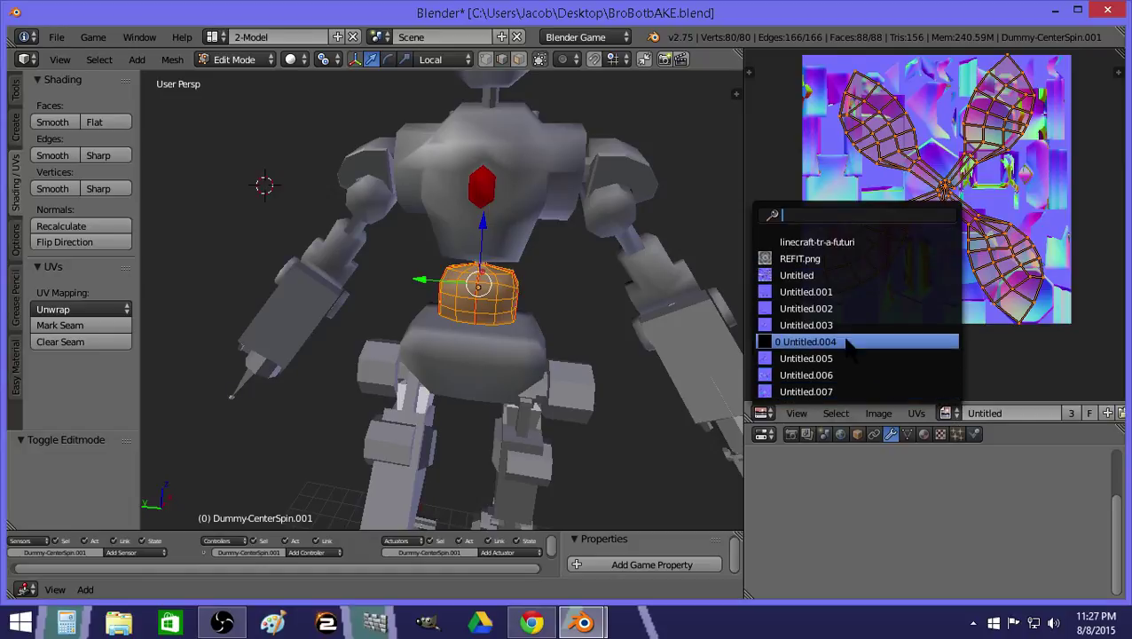
{"action": "left_click", "coordinate": [843, 343]}
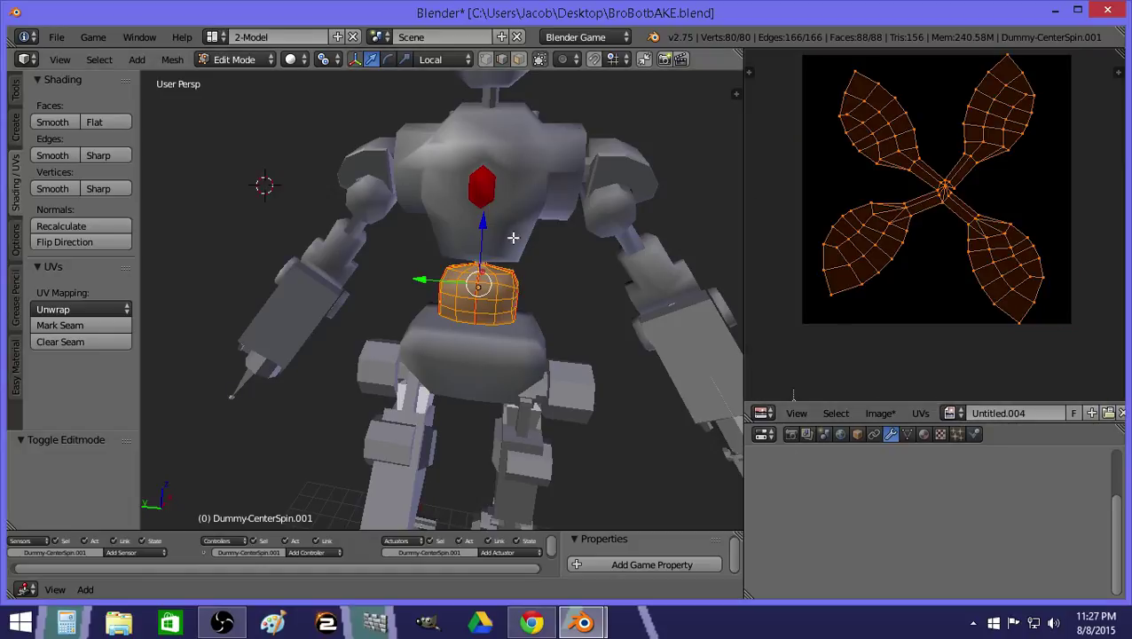
{"action": "key", "text": "Tab"}
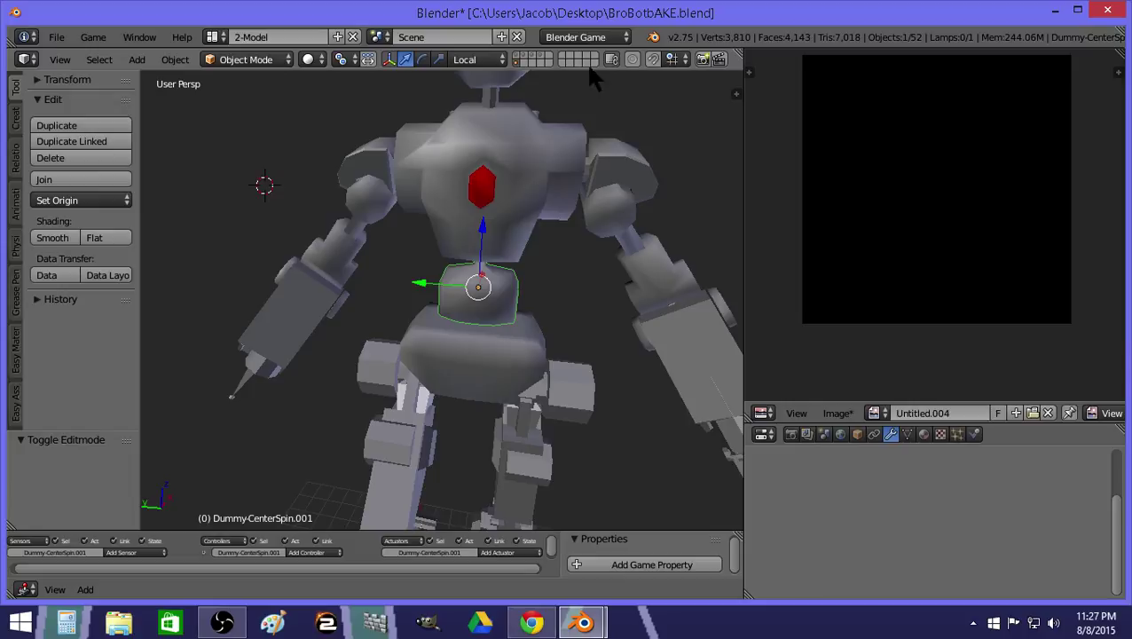
Show the first and third layers together, select the high-poly waist and then the original waist piece, and enter Edit Mode.
{"action": "left_click", "coordinate": [532, 55]}
{"action": "right_click", "coordinate": [515, 272]}
{"action": "left_click", "coordinate": [517, 63], "text": "shift"}
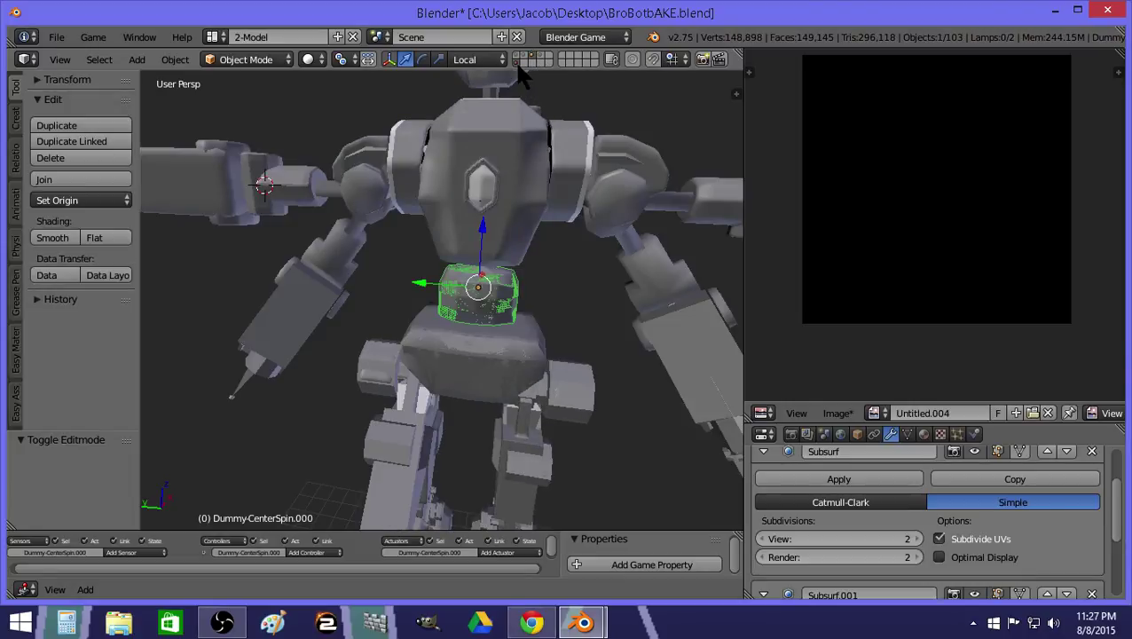
{"action": "right_click", "coordinate": [523, 306]}
{"action": "key", "text": "Tab"}
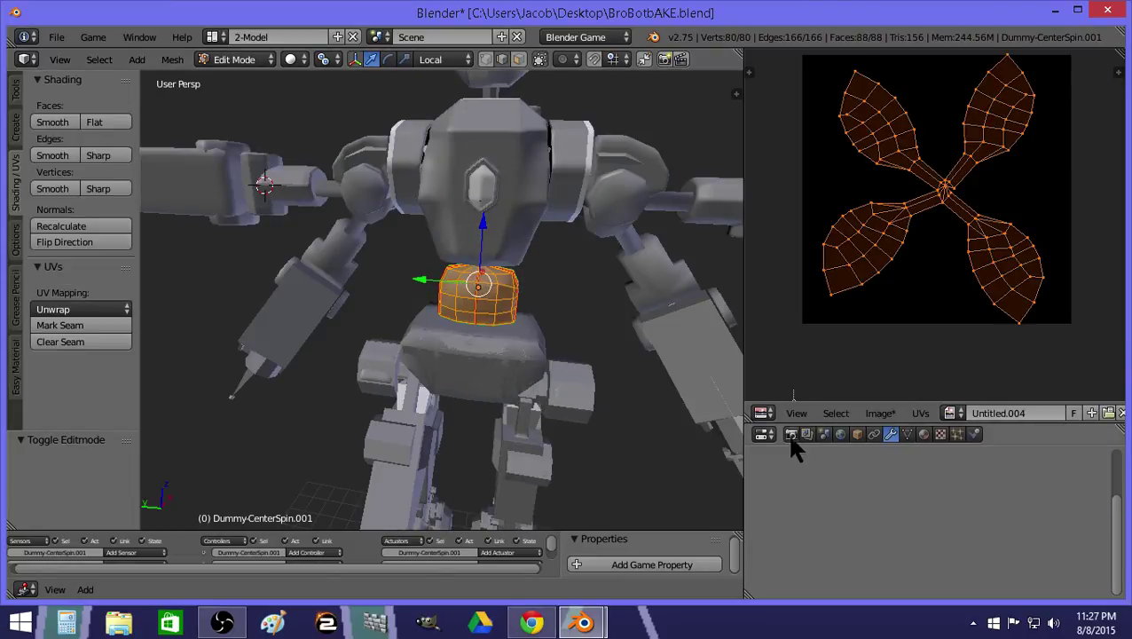
Bake the tangent-space normals from the high-poly waist onto the original waist piece's current image.
{"action": "left_click", "coordinate": [791, 434]}
{"action": "scroll", "coordinate": [865, 508], "scroll_direction": "down", "scroll_amount": 2}
{"action": "left_click", "coordinate": [891, 503]}
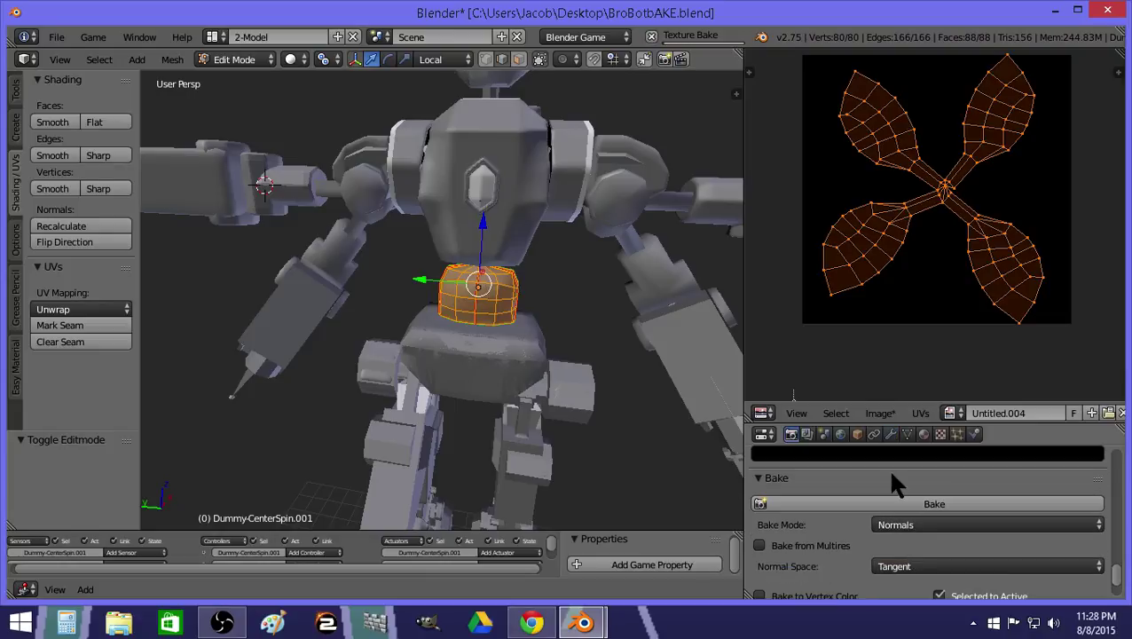
{"action": "scroll", "coordinate": [932, 303], "scroll_direction": "down", "scroll_amount": 1}
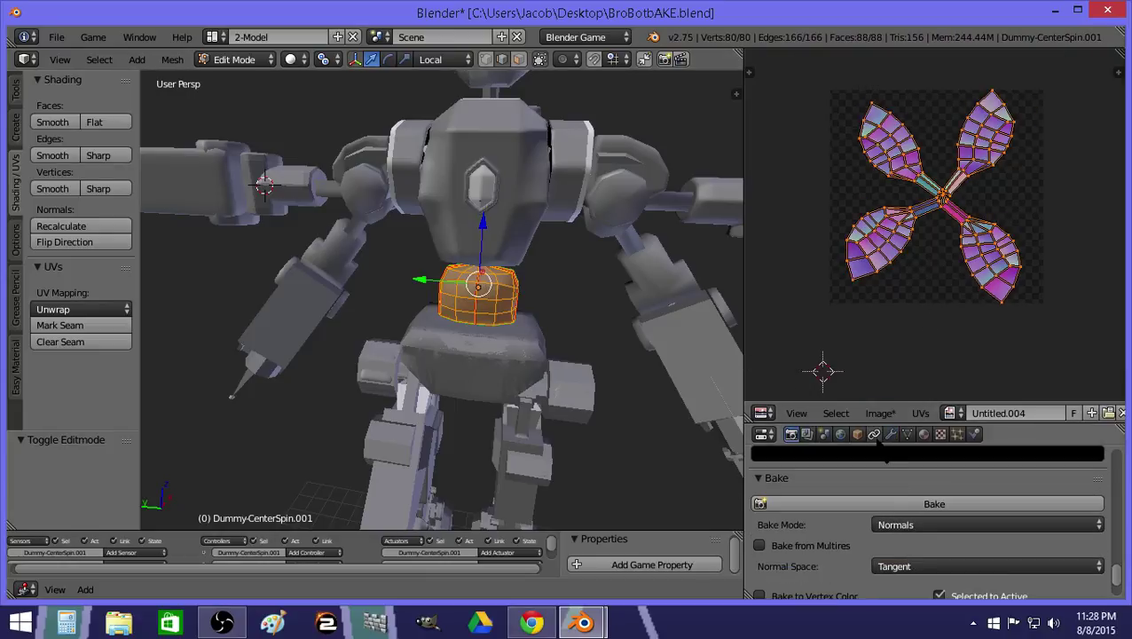
Create a new 1024 x 1024 px image for the waist UVs and bake the normal map into it.
{"action": "left_click", "coordinate": [880, 413]}
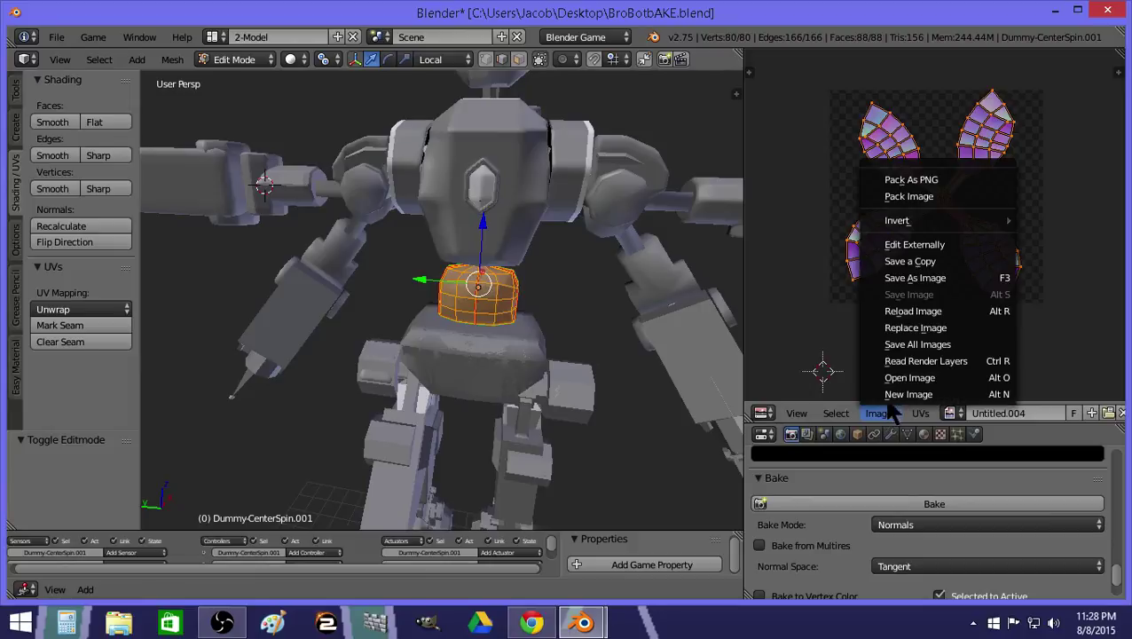
{"action": "left_click", "coordinate": [897, 462]}
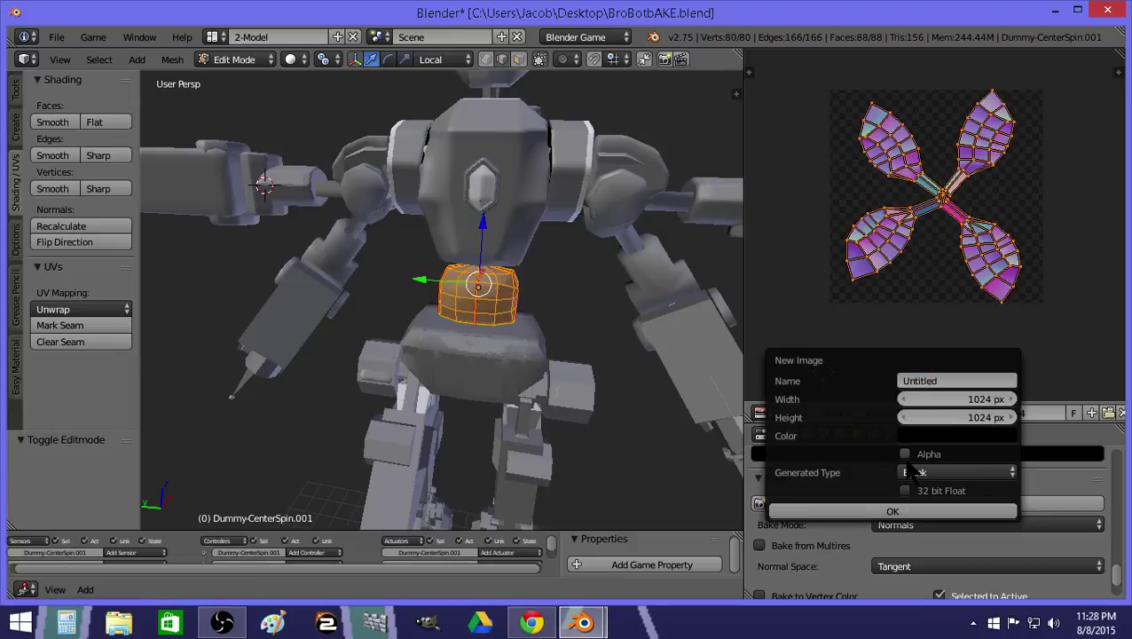
{"action": "left_click", "coordinate": [892, 513]}
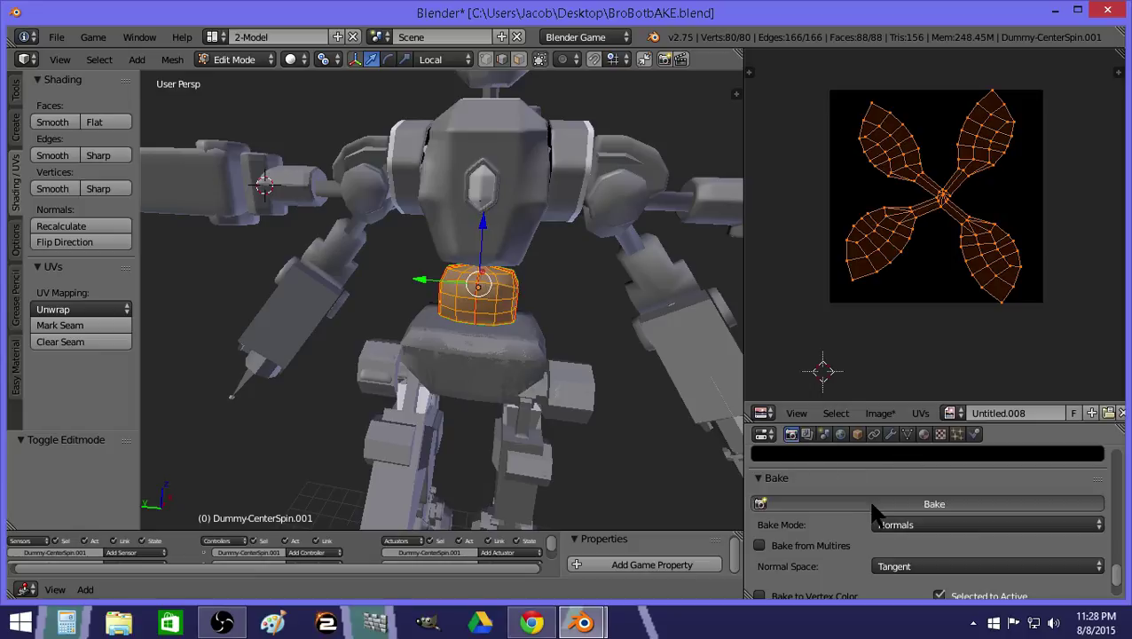
{"action": "left_click", "coordinate": [867, 497]}
{"action": "scroll", "coordinate": [856, 257], "scroll_direction": "up", "scroll_amount": 1}
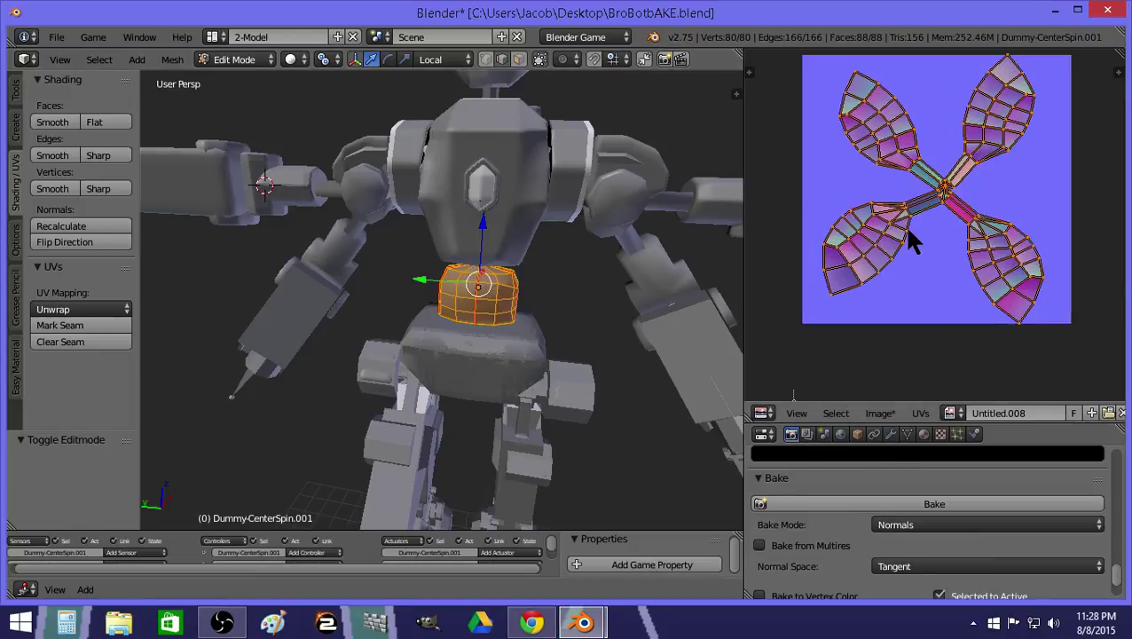
{"action": "key", "text": "Tab"}
Show only the first layer and give the original waist piece a new material.
{"action": "left_click", "coordinate": [517, 56]}
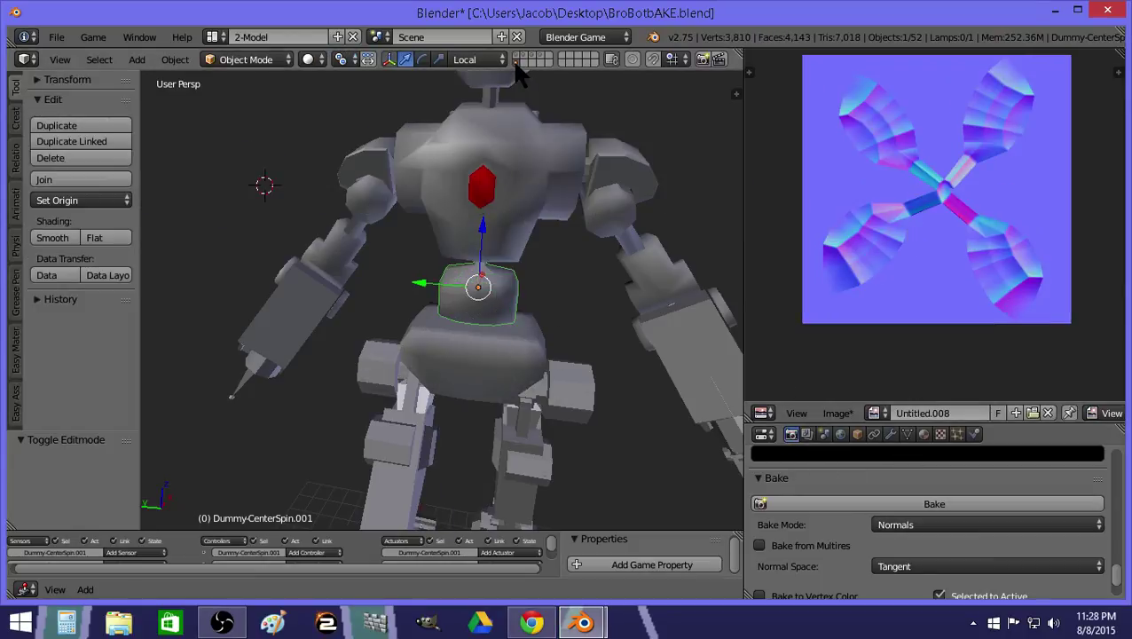
{"action": "key", "text": "a"}
{"action": "right_click", "coordinate": [493, 294]}
{"action": "key", "text": "shift+f"}
{"action": "key", "text": "w"}
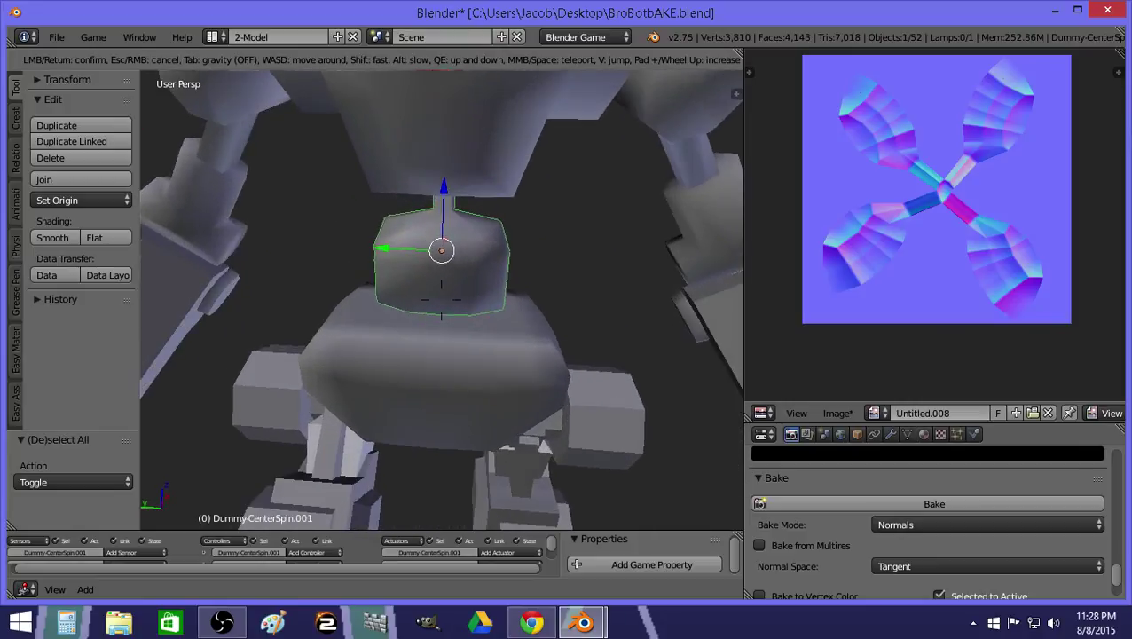
{"action": "left_click", "coordinate": [441, 300]}
{"action": "left_click", "coordinate": [924, 435]}
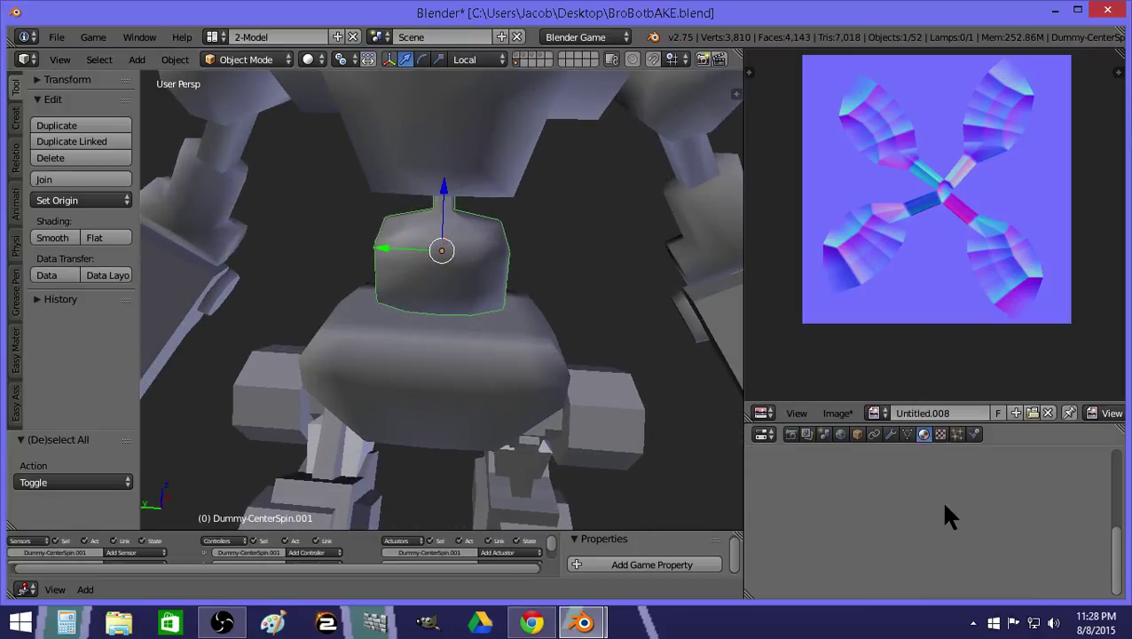
{"action": "left_click", "coordinate": [940, 434]}
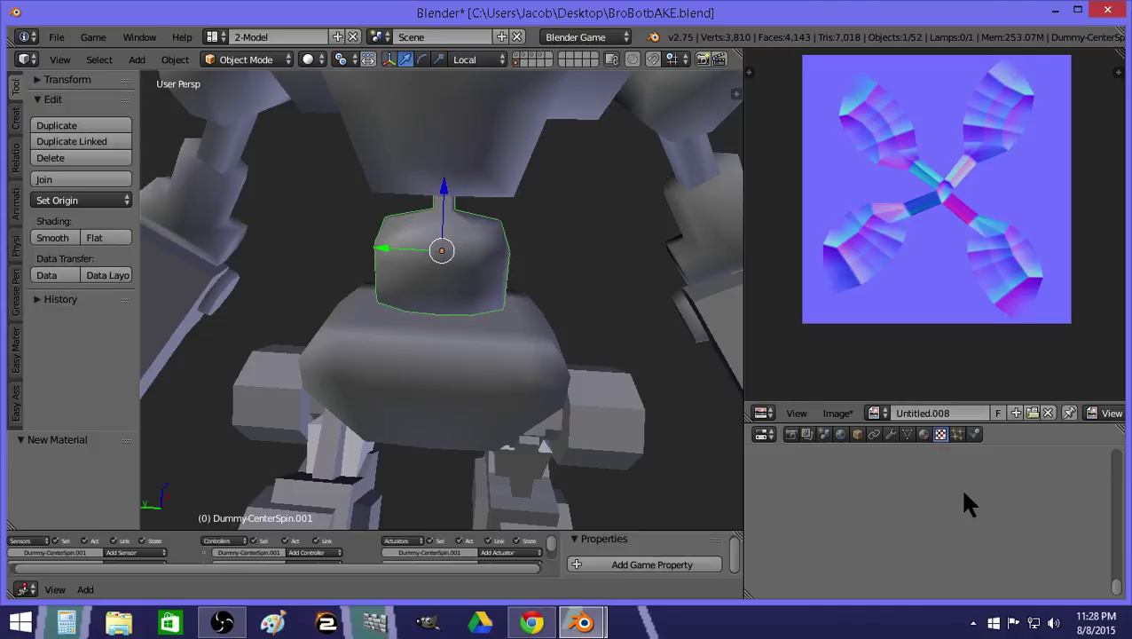
Save the baked normal map to the Desktop as BroBotUpperPelvic.png.
{"action": "left_click", "coordinate": [838, 413]}
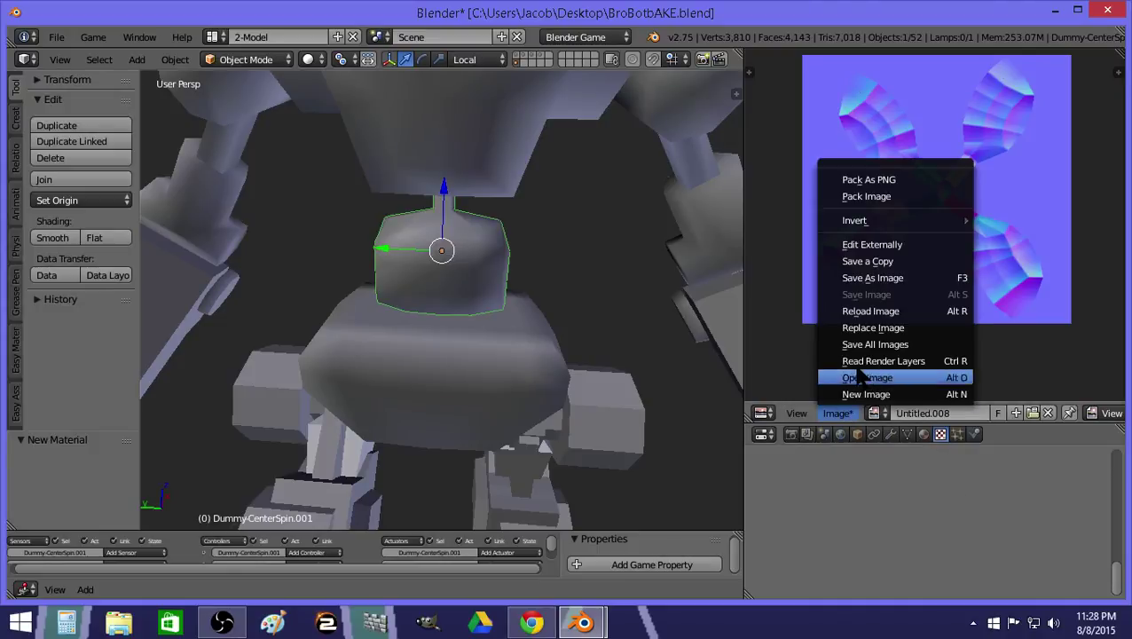
{"action": "left_click", "coordinate": [889, 282]}
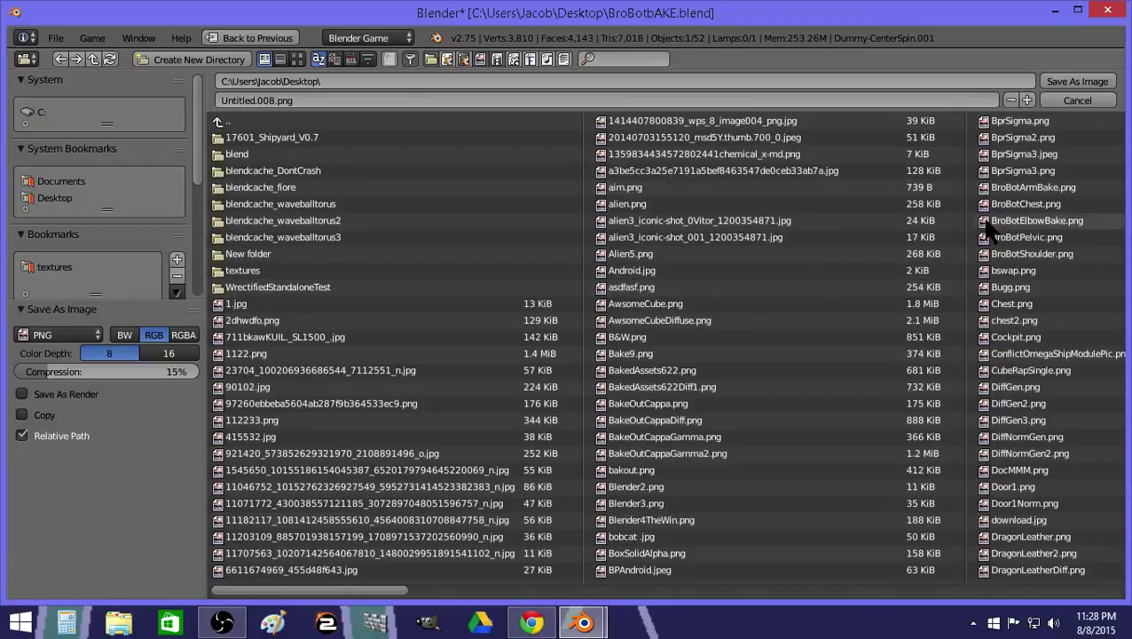
{"action": "left_click", "coordinate": [1007, 205]}
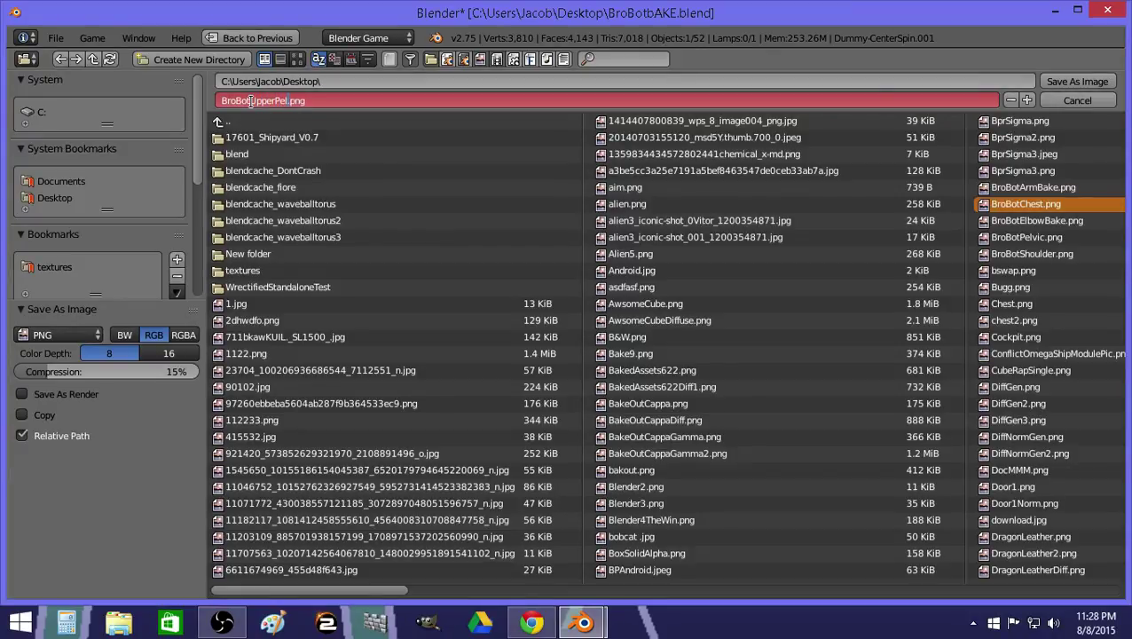
{"action": "key", "text": "Return"}
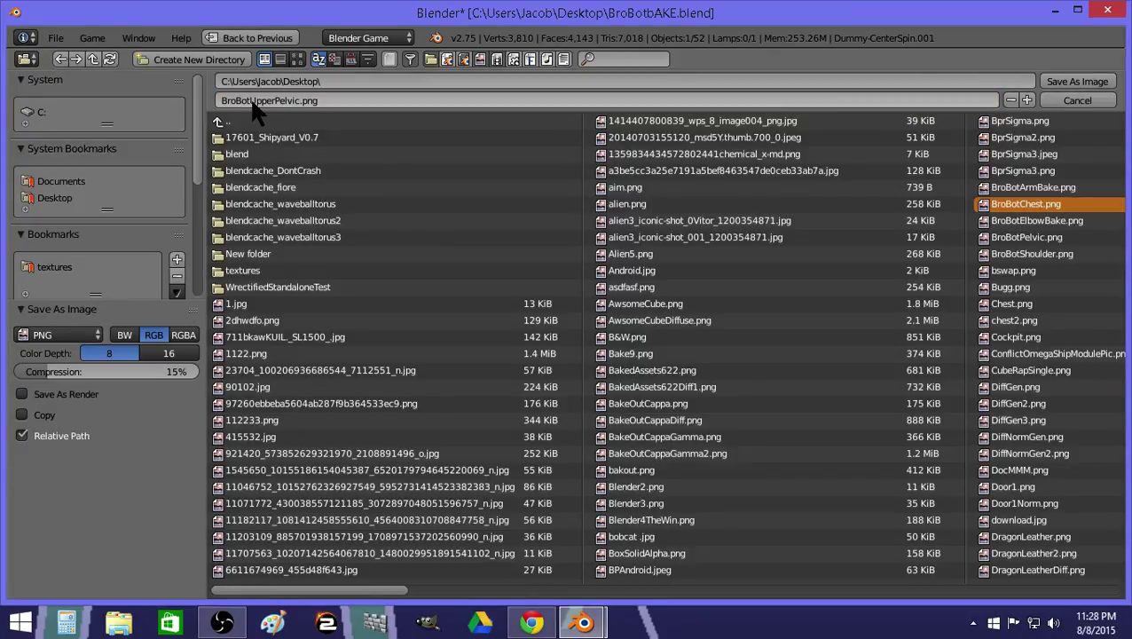
{"action": "left_click", "coordinate": [1075, 81]}
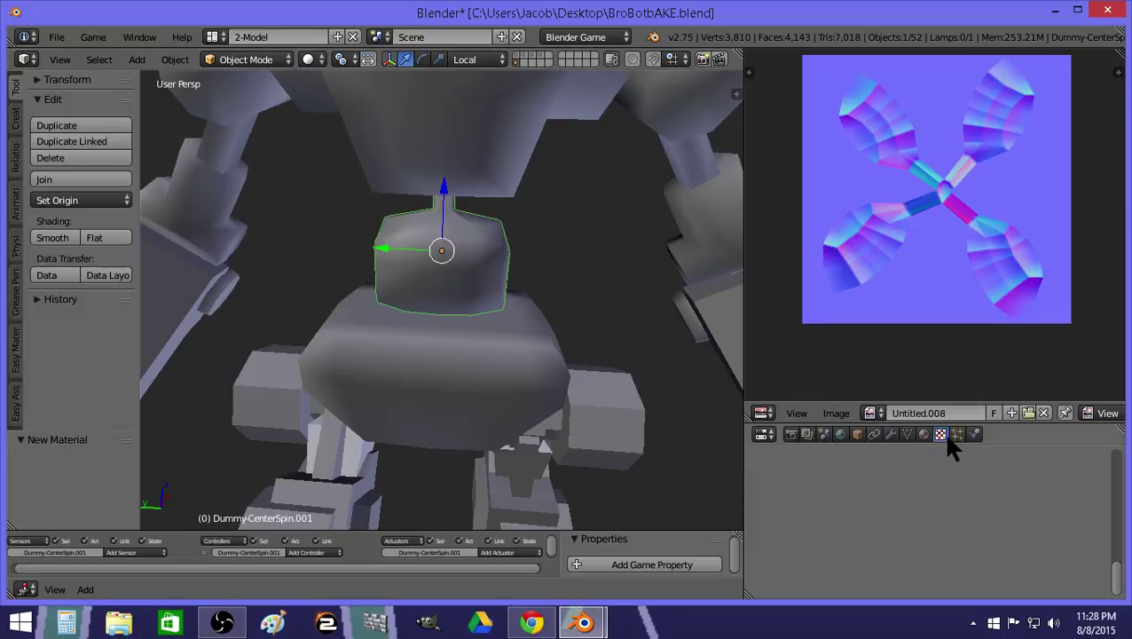
Add a new image texture to the waist material and load BroBotUpperPelvic.png into it.
{"action": "left_click", "coordinate": [897, 562]}
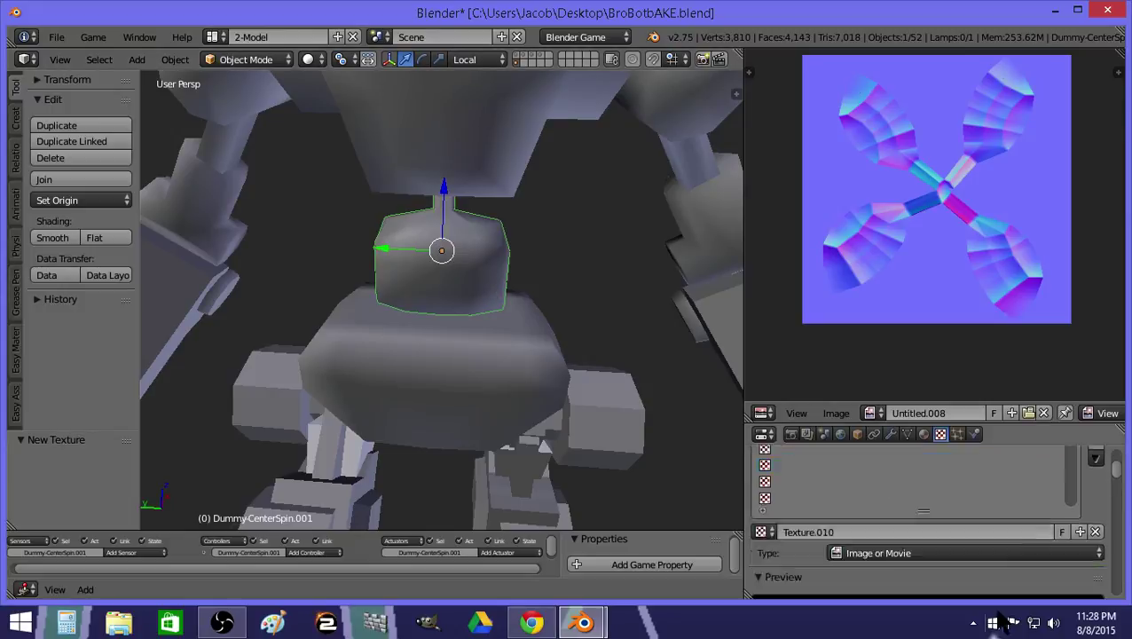
{"action": "scroll", "coordinate": [983, 549], "scroll_direction": "down", "scroll_amount": 5}
{"action": "left_click", "coordinate": [992, 564]}
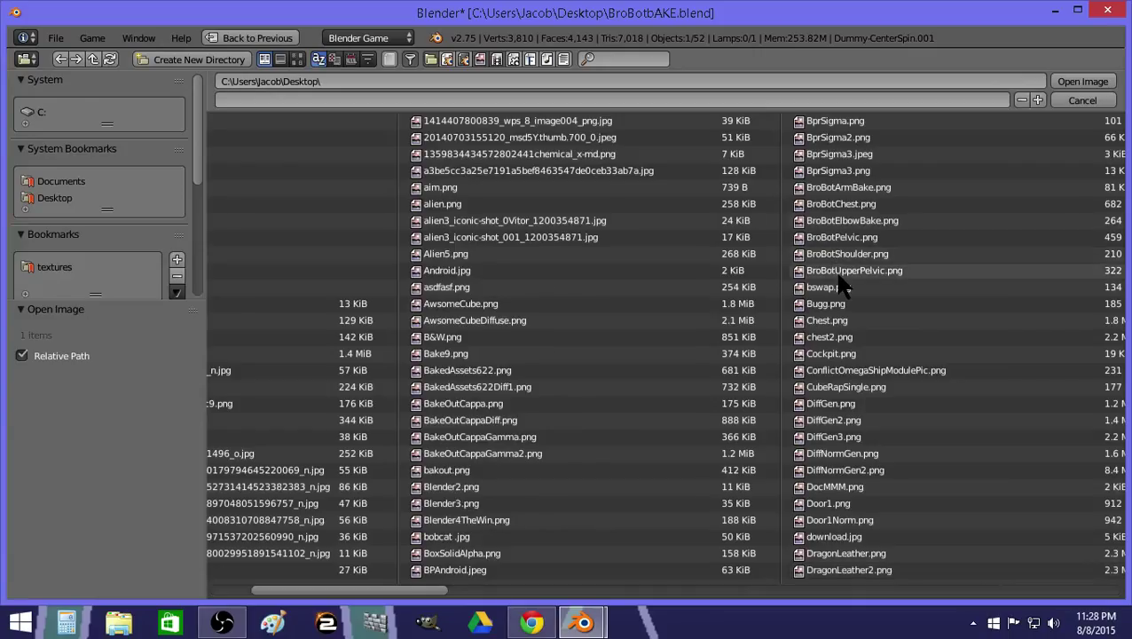
{"action": "left_click", "coordinate": [878, 270]}
{"action": "left_click", "coordinate": [1077, 81]}
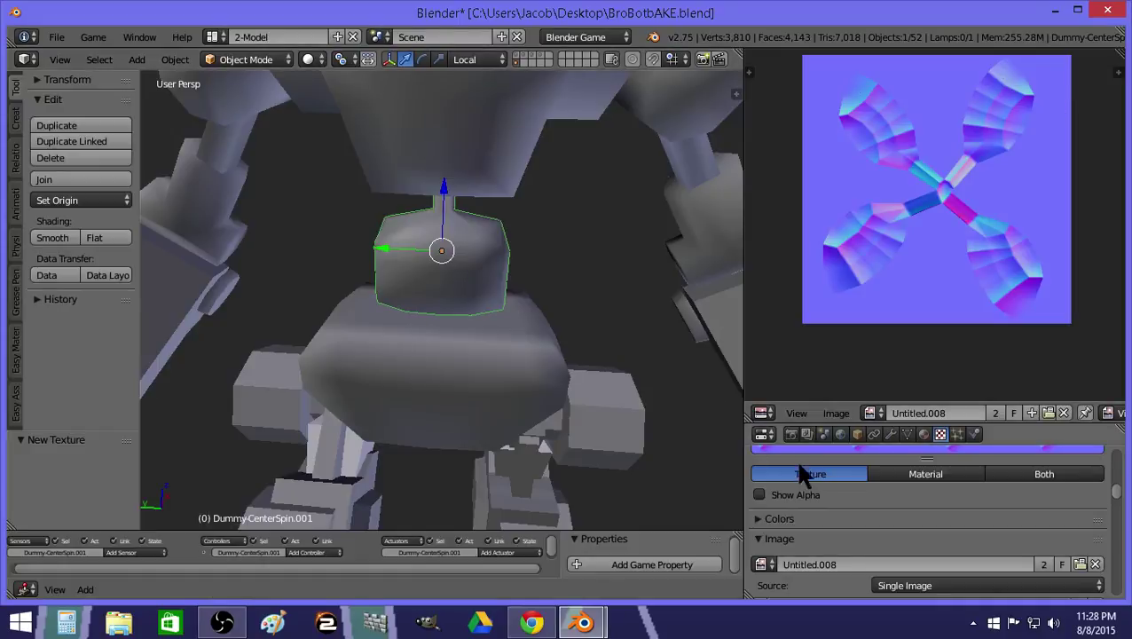
Switch the viewport shading to Texture and enable Normal Map sampling for the waist texture.
{"action": "scroll", "coordinate": [781, 444], "scroll_direction": "down", "scroll_amount": 2}
{"action": "left_click", "coordinate": [307, 58]}
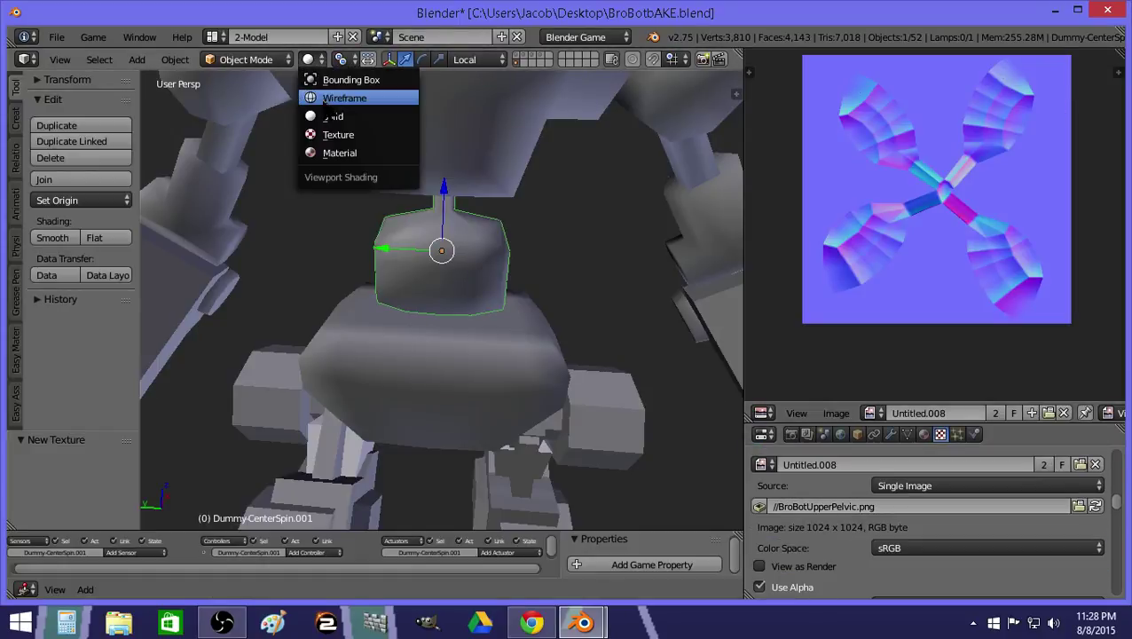
{"action": "left_click", "coordinate": [337, 129]}
{"action": "scroll", "coordinate": [898, 480], "scroll_direction": "down", "scroll_amount": 8}
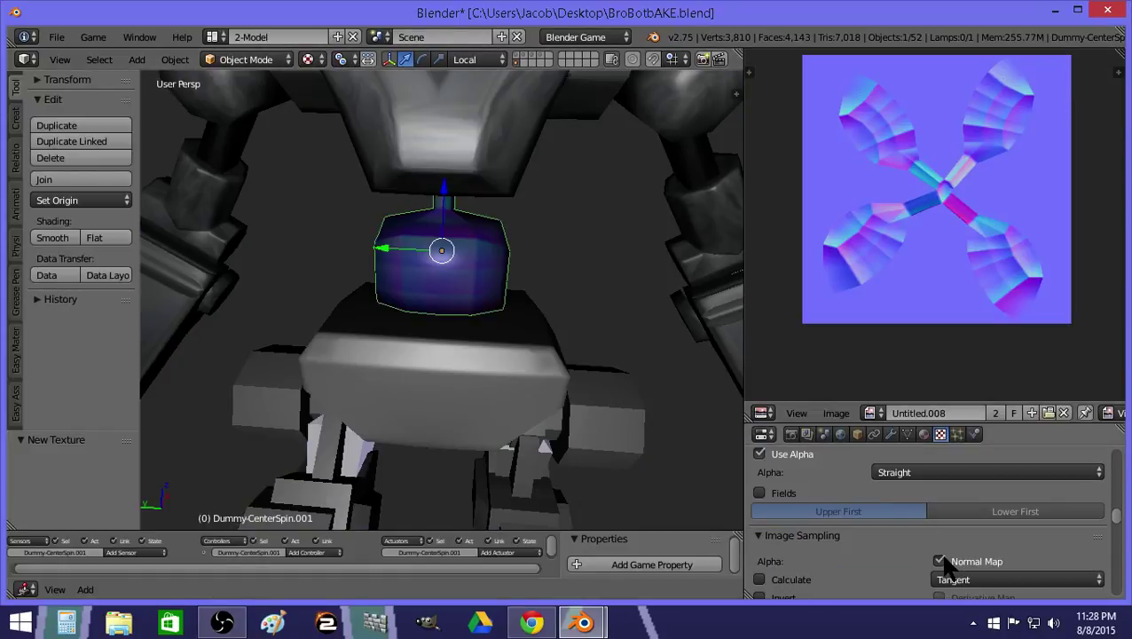
{"action": "scroll", "coordinate": [809, 535], "scroll_direction": "down", "scroll_amount": 10}
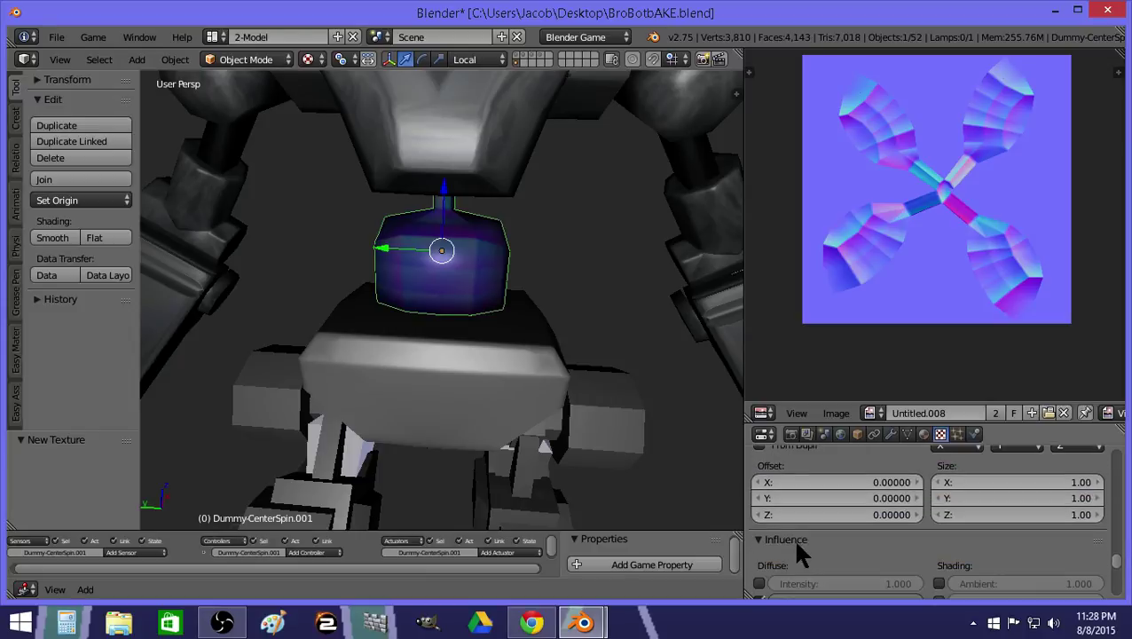
Make the waist texture influence Normal instead of diffuse Color, and deselect the waist piece.
{"action": "left_click", "coordinate": [759, 535]}
{"action": "scroll", "coordinate": [948, 530], "scroll_direction": "down", "scroll_amount": 2}
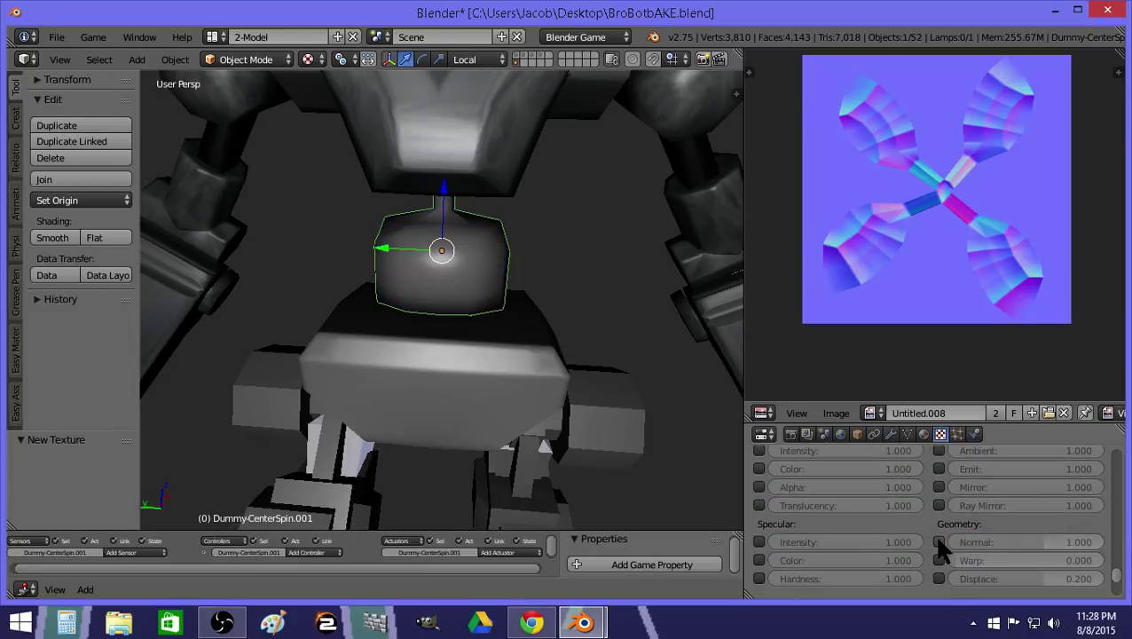
{"action": "left_click", "coordinate": [939, 542]}
{"action": "key", "text": "a"}
{"action": "key", "text": "shift+f"}
{"action": "key", "text": "s"}
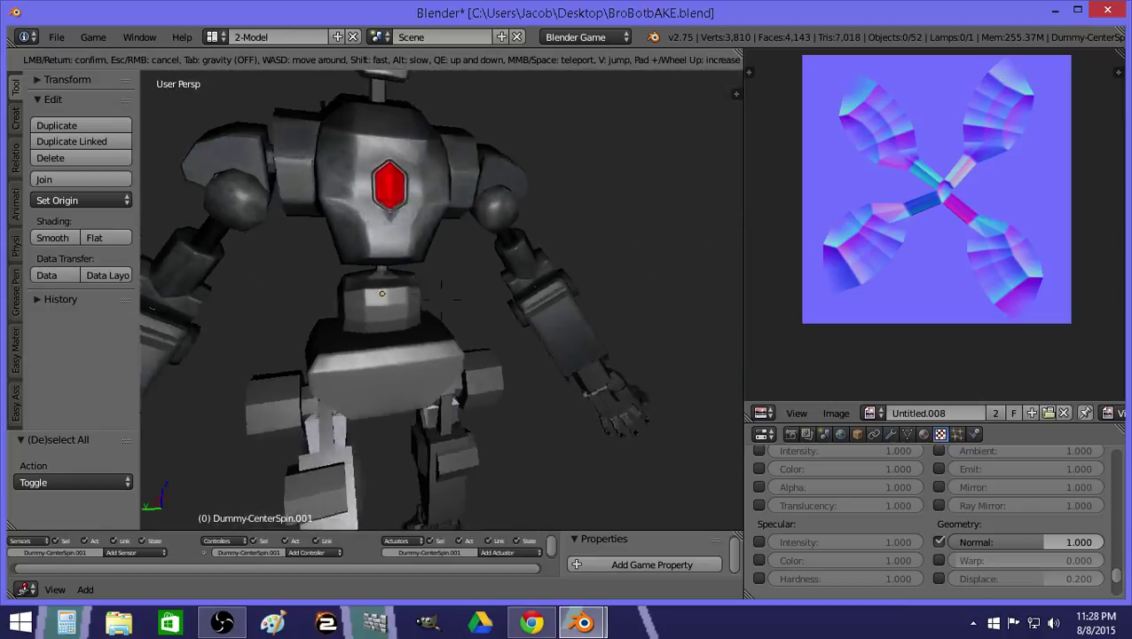
Examine the waist piece's normal-mapped shading and UV layout from near and far, and clear the selection.
{"action": "key", "text": "w"}
{"action": "key", "text": "a"}
{"action": "key", "text": "s"}
{"action": "key", "text": "d"}
{"action": "left_click", "coordinate": [441, 300]}
{"action": "right_click", "coordinate": [407, 311]}
{"action": "key", "text": "Tab"}
{"action": "key", "text": "Tab"}
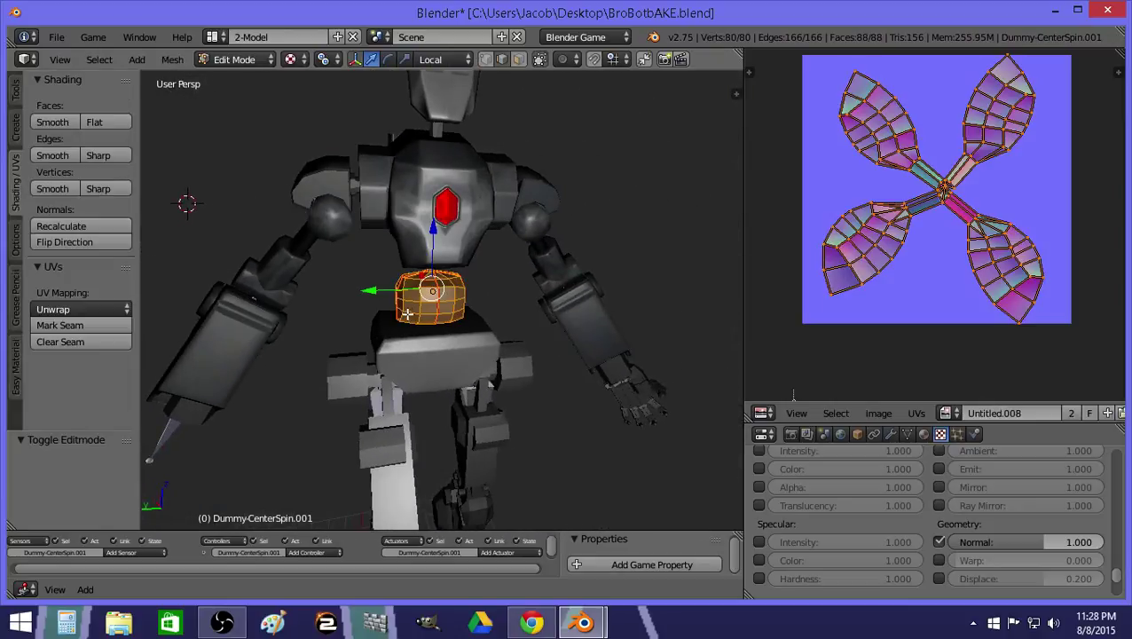
{"action": "key", "text": "shift+f"}
{"action": "key", "text": "w"}
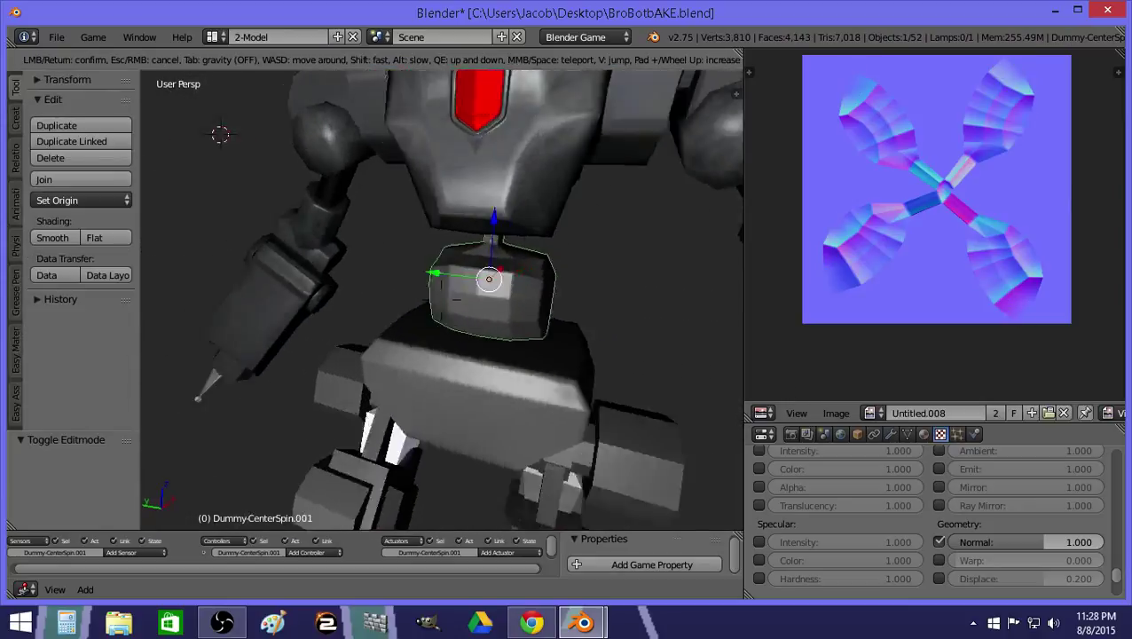
{"action": "key", "text": "s"}
{"action": "key", "text": "s"}
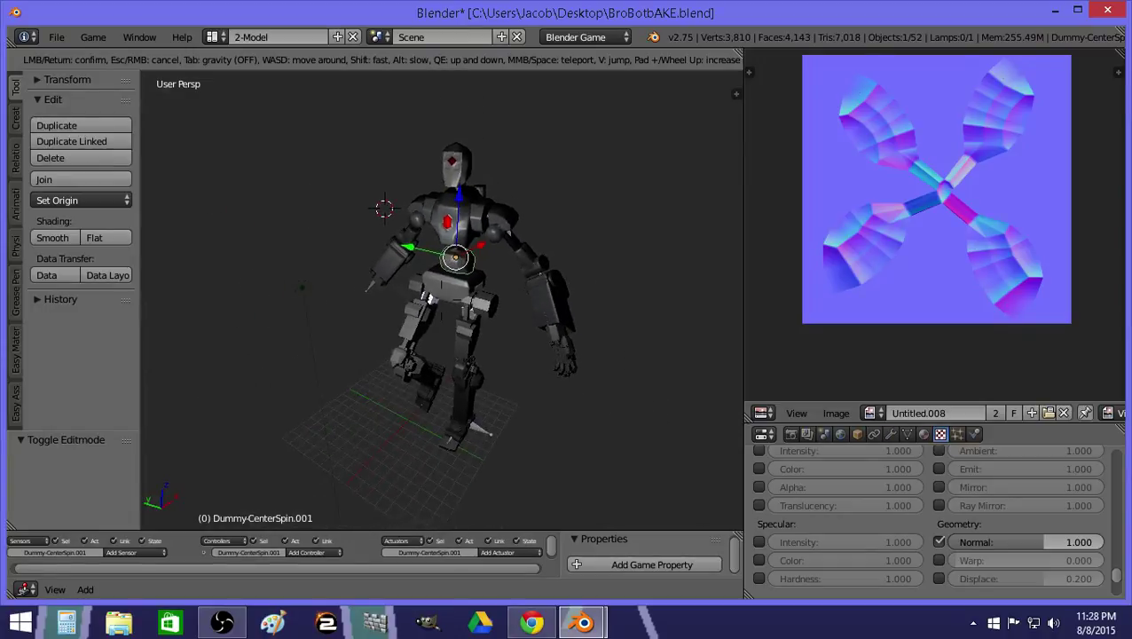
{"action": "key", "text": "w"}
{"action": "left_click", "coordinate": [441, 300]}
{"action": "key", "text": "a"}
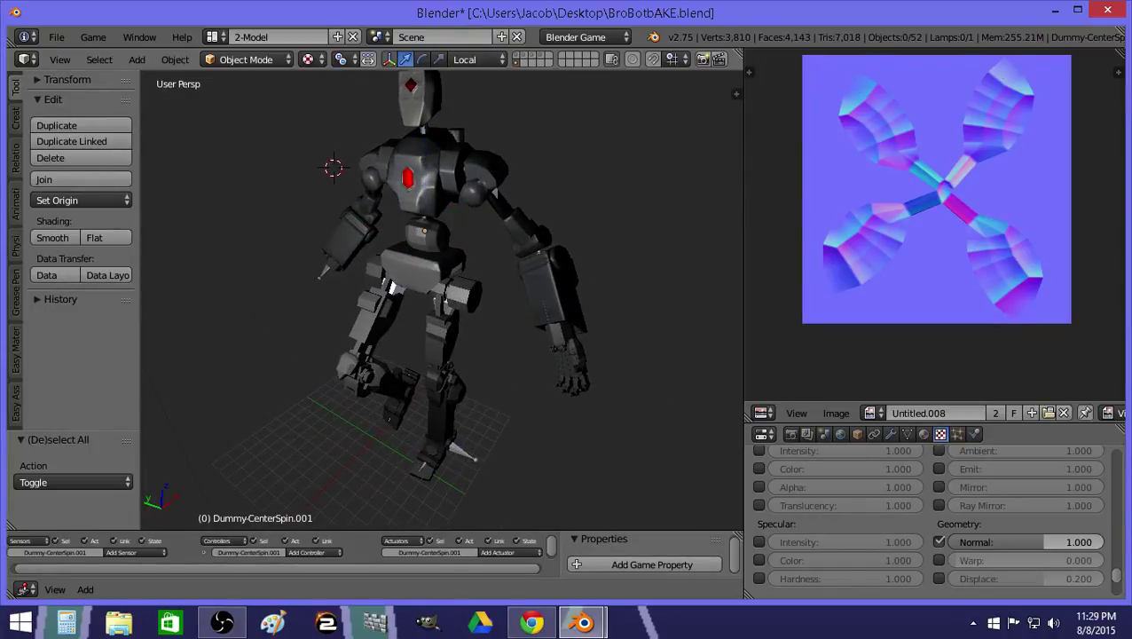
Examine the left upper arm's elbow piece in Edit Mode with its UV layout, including how it looks beside the torso.
{"action": "right_click", "coordinate": [532, 232]}
{"action": "key", "text": "Tab"}
{"action": "key", "text": "shift+f"}
{"action": "key", "text": "w"}
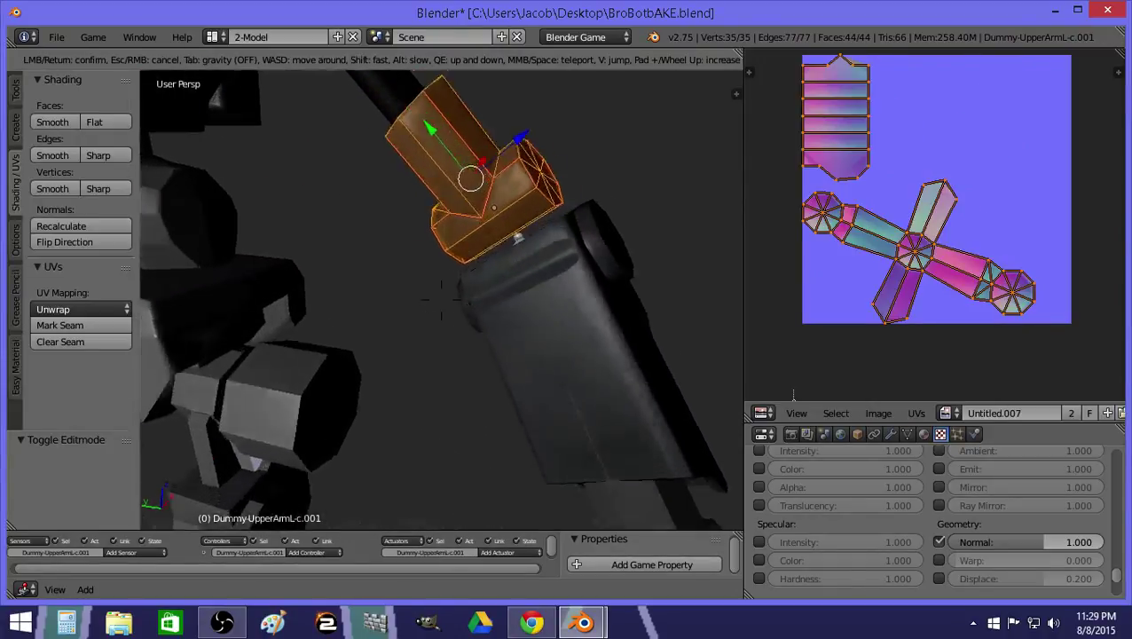
{"action": "key", "text": "s"}
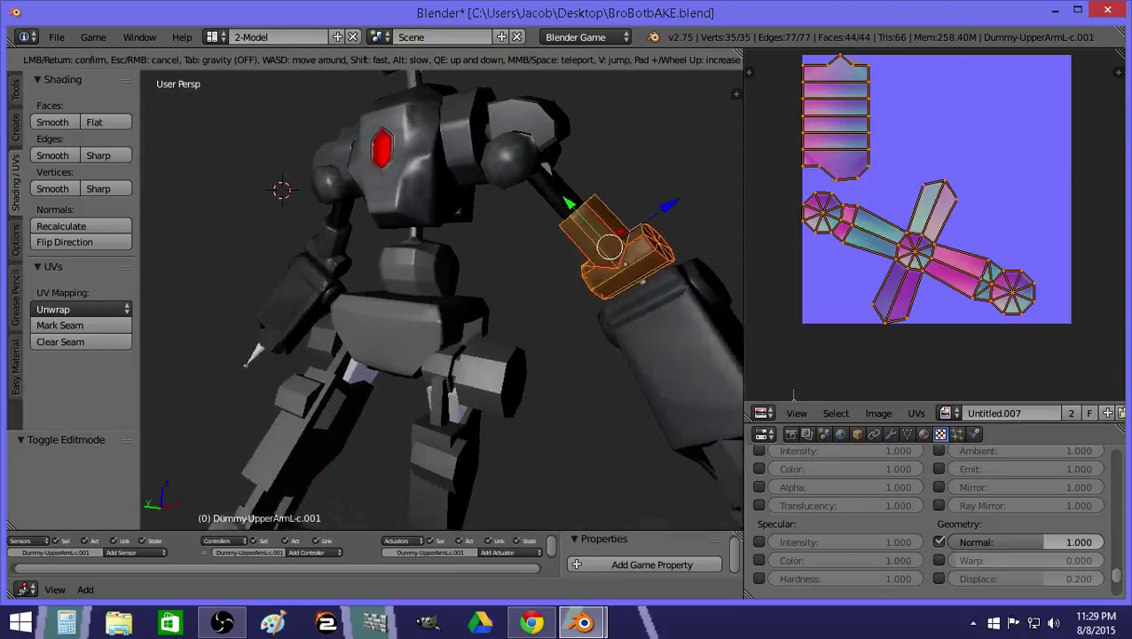
{"action": "key", "text": "d"}
{"action": "key", "text": "s"}
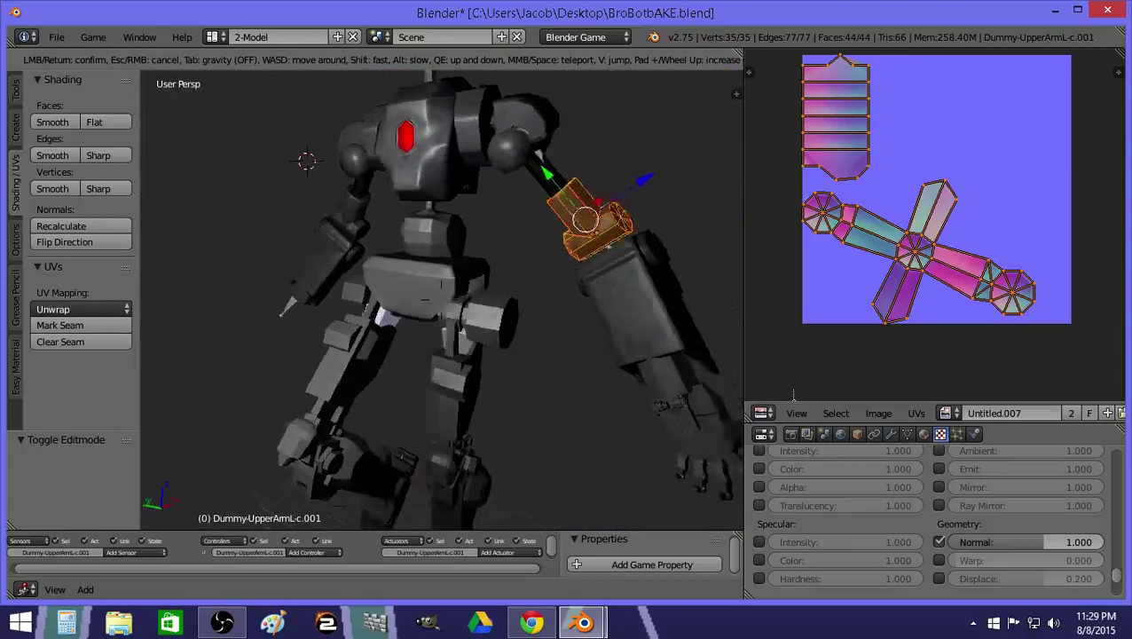
{"action": "key", "text": "w"}
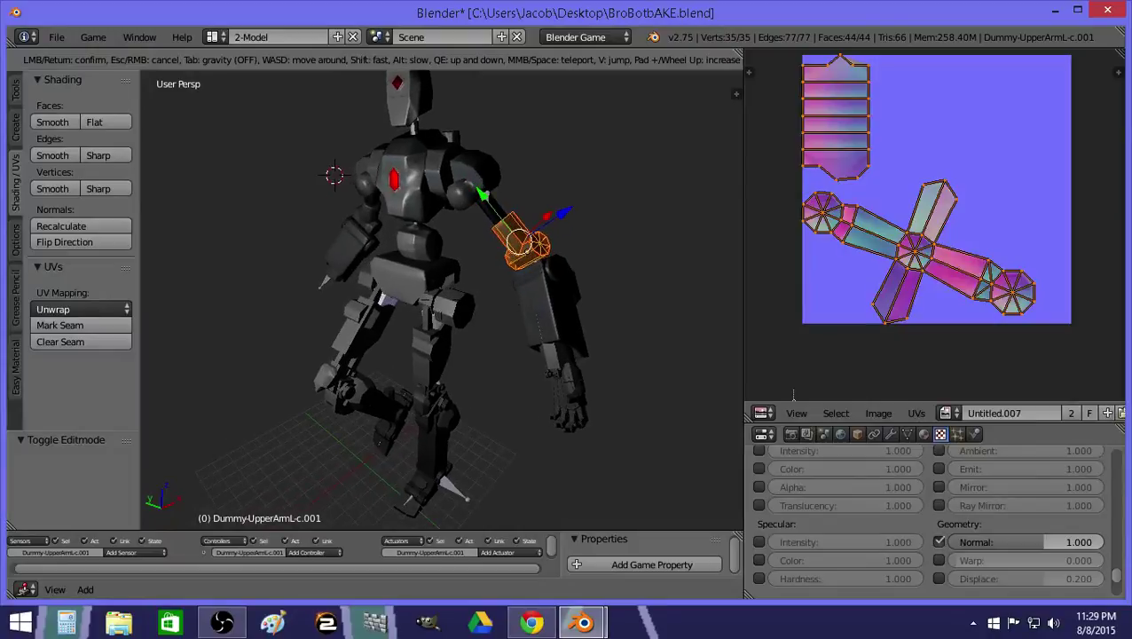
{"action": "key", "text": "Return"}
{"action": "key", "text": "Tab"}
{"action": "key", "text": "a"}
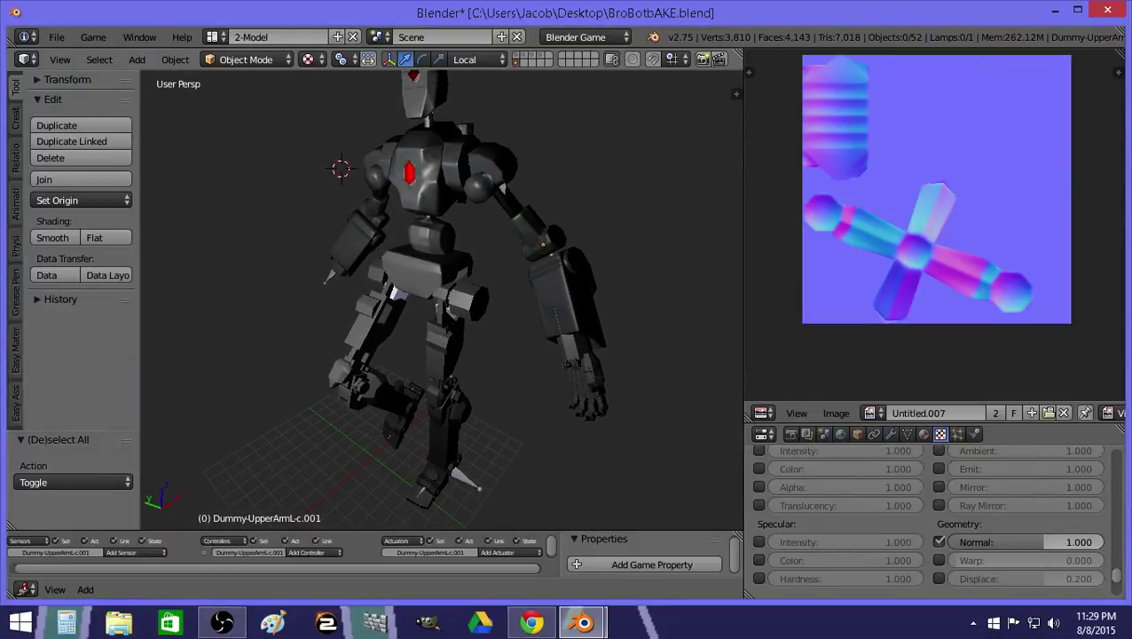
Show the high-poly robot's layer, check the elbow piece's mesh there in Edit Mode, and return to the low-poly layer.
{"action": "left_click", "coordinate": [535, 55]}
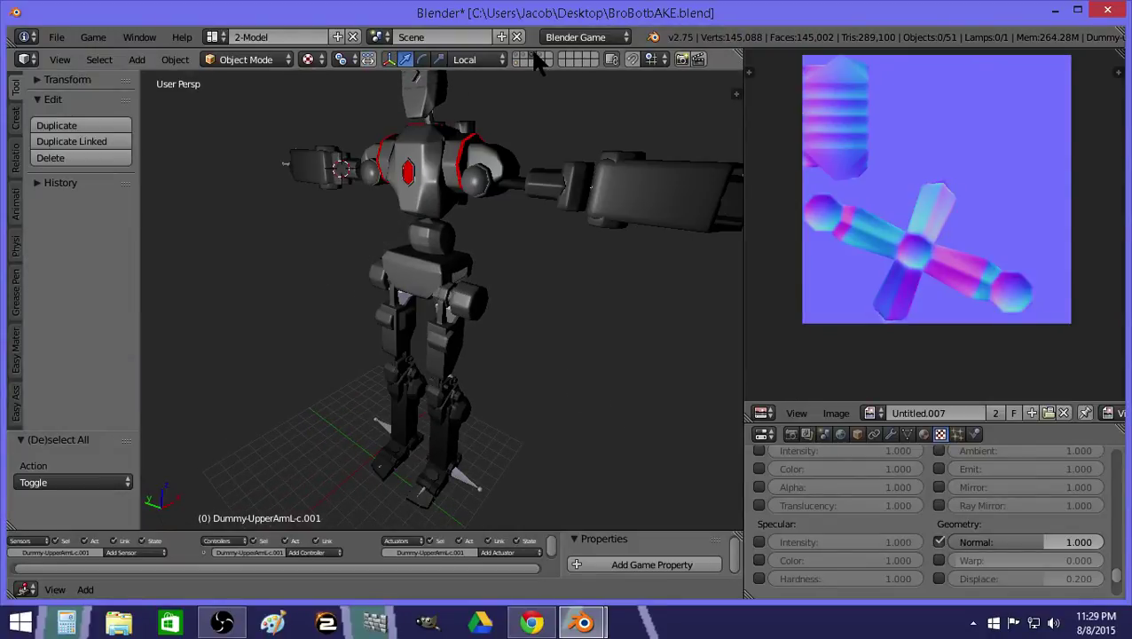
{"action": "right_click", "coordinate": [573, 184]}
{"action": "key", "text": "Tab"}
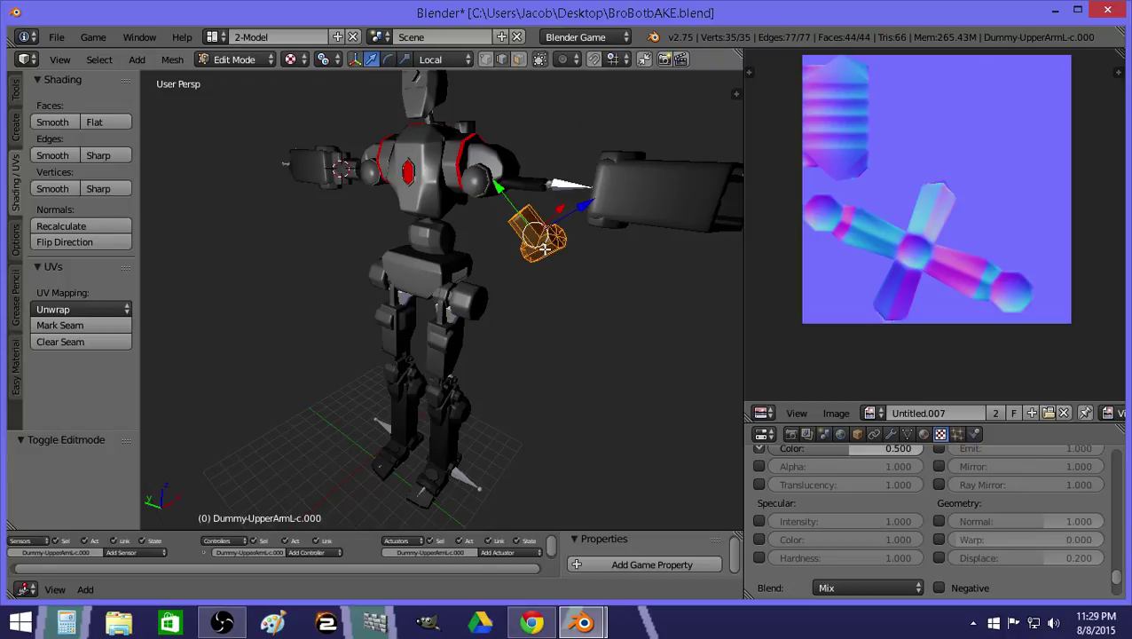
{"action": "key", "text": "Tab"}
{"action": "key", "text": "Tab"}
{"action": "key", "text": "Tab"}
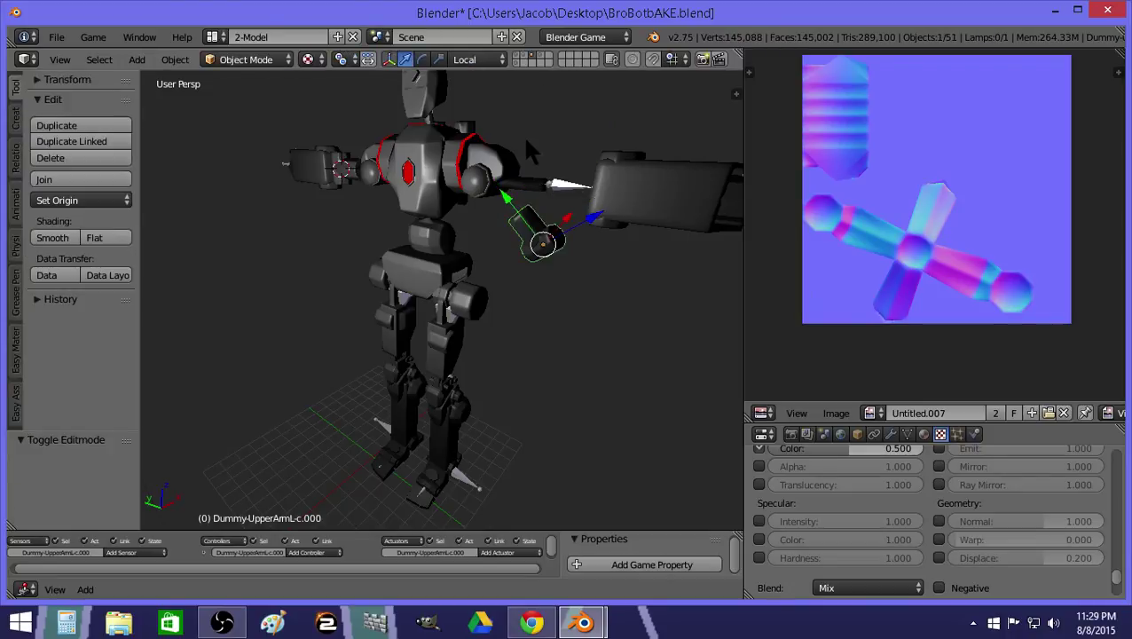
{"action": "left_click", "coordinate": [516, 64]}
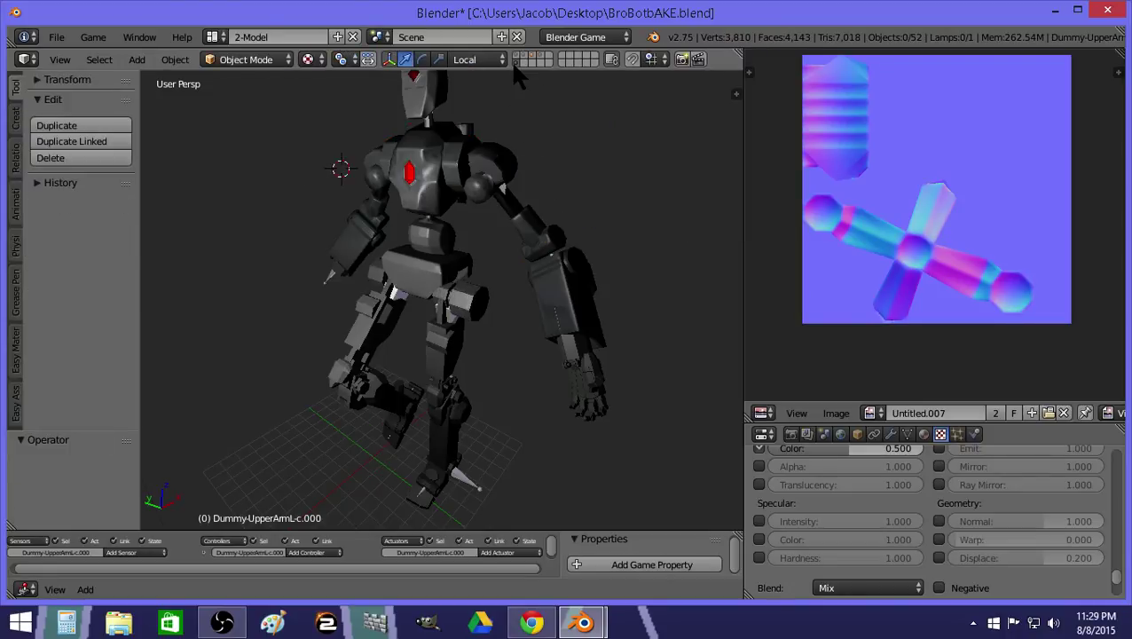
Check the low-poly elbow piece's layer and bone parent relations with the robot shown in wireframe.
{"action": "right_click", "coordinate": [531, 229]}
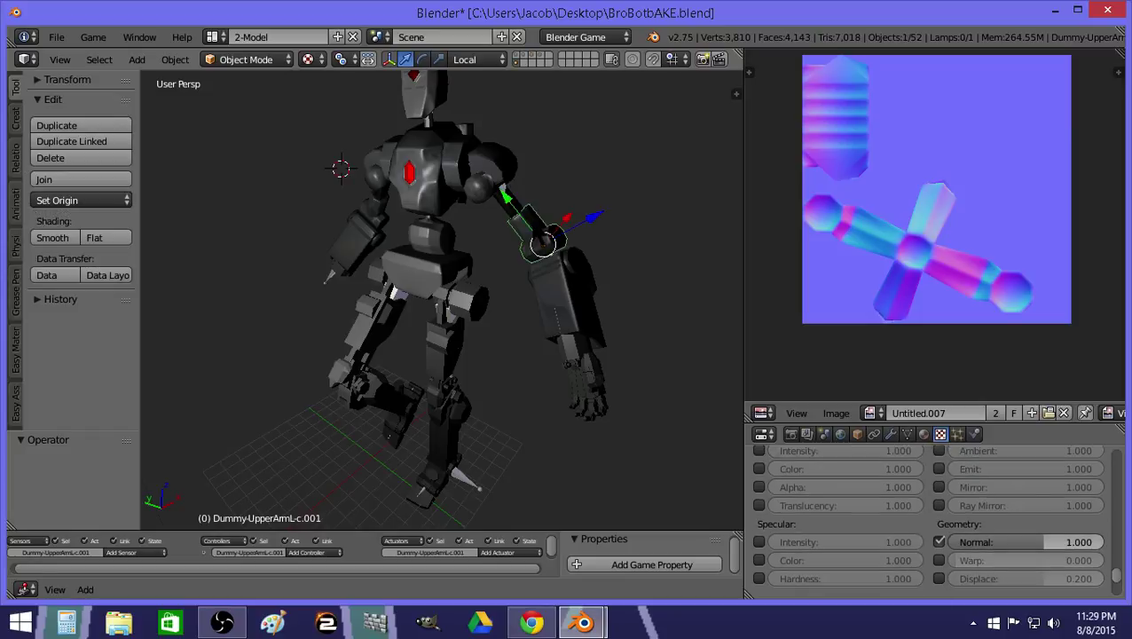
{"action": "key", "text": "z"}
{"action": "left_click", "coordinate": [857, 434]}
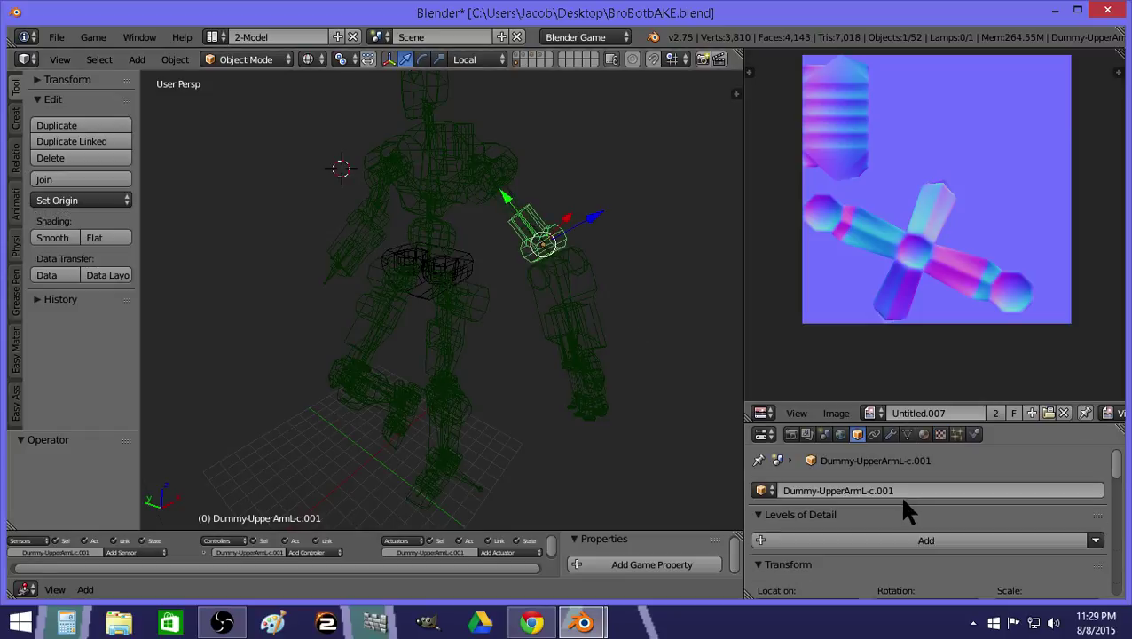
{"action": "scroll", "coordinate": [889, 495], "scroll_direction": "down", "scroll_amount": 5}
{"action": "right_click", "coordinate": [517, 213], "text": "shift"}
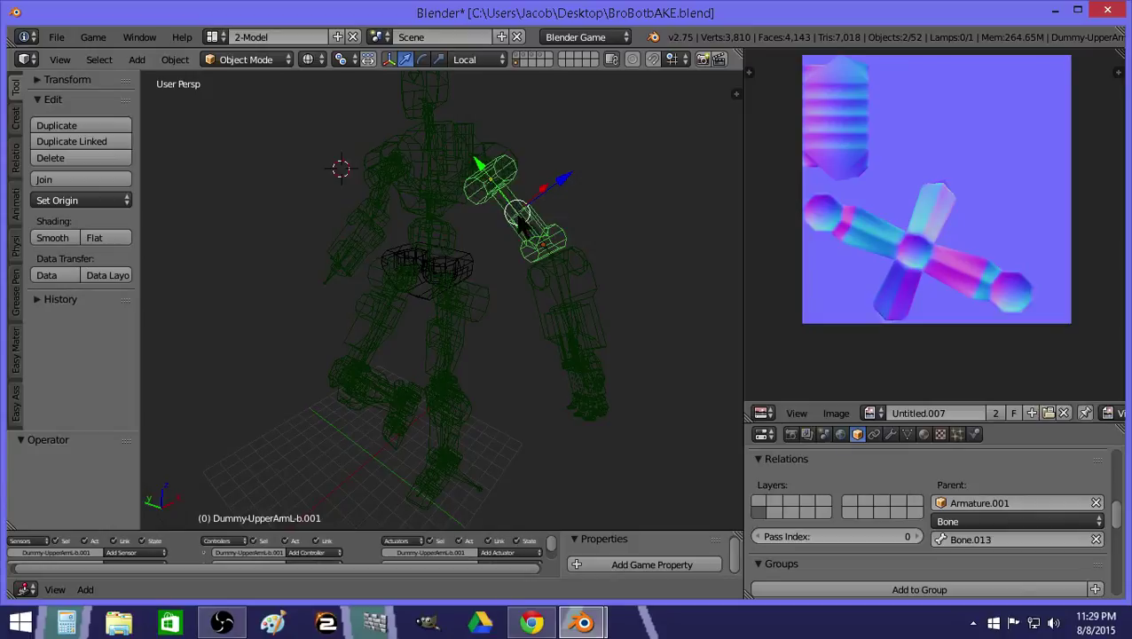
Restore Texture viewport shading and preview the robot in the game engine.
{"action": "key", "text": "a"}
{"action": "right_click", "coordinate": [522, 221]}
{"action": "key", "text": "z"}
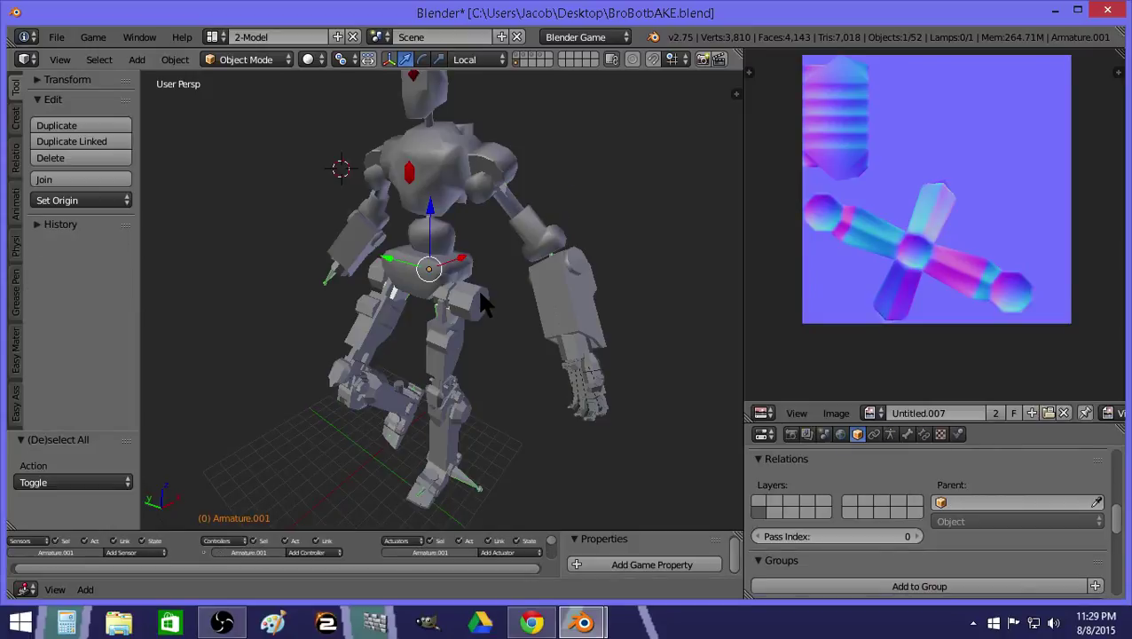
{"action": "left_click", "coordinate": [319, 60]}
{"action": "left_click", "coordinate": [342, 137]}
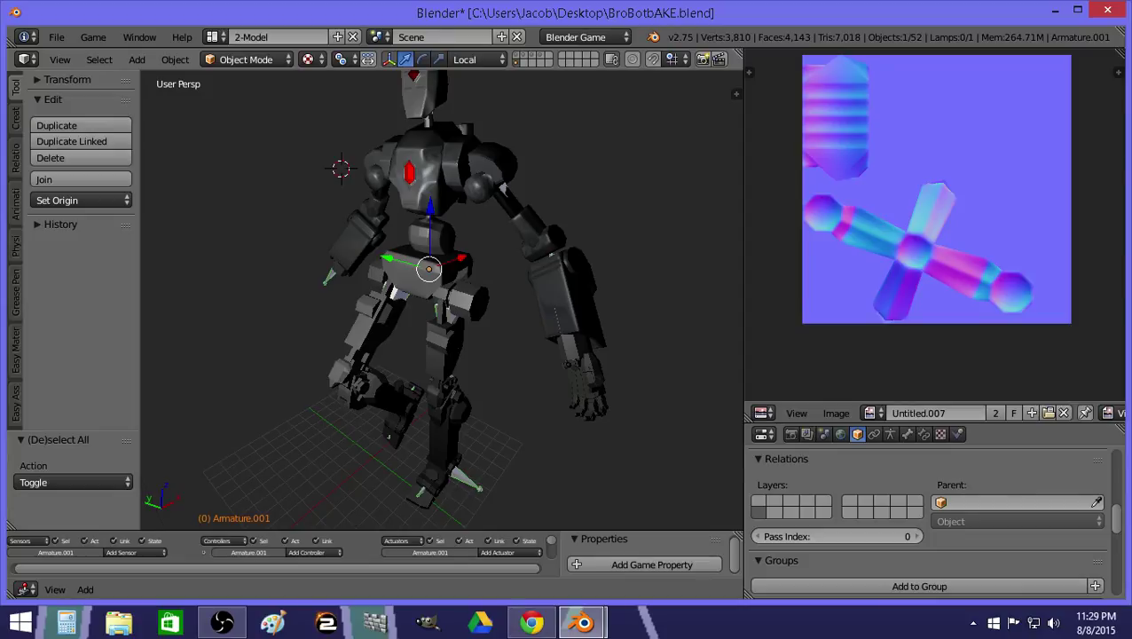
{"action": "key", "text": "p"}
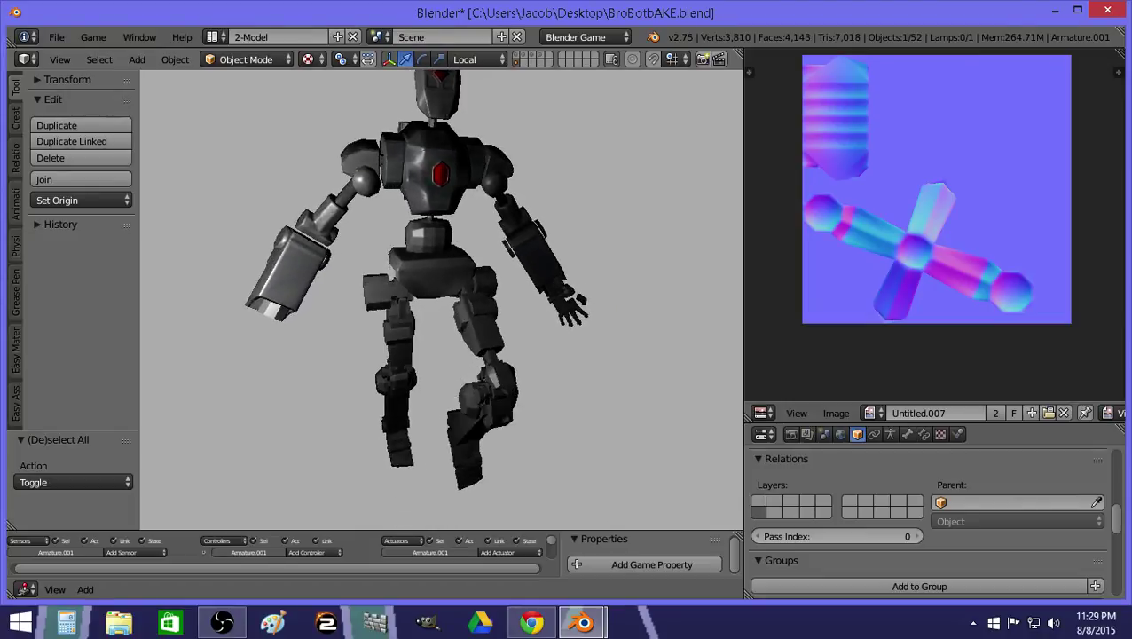
{"action": "key", "text": "Escape"}
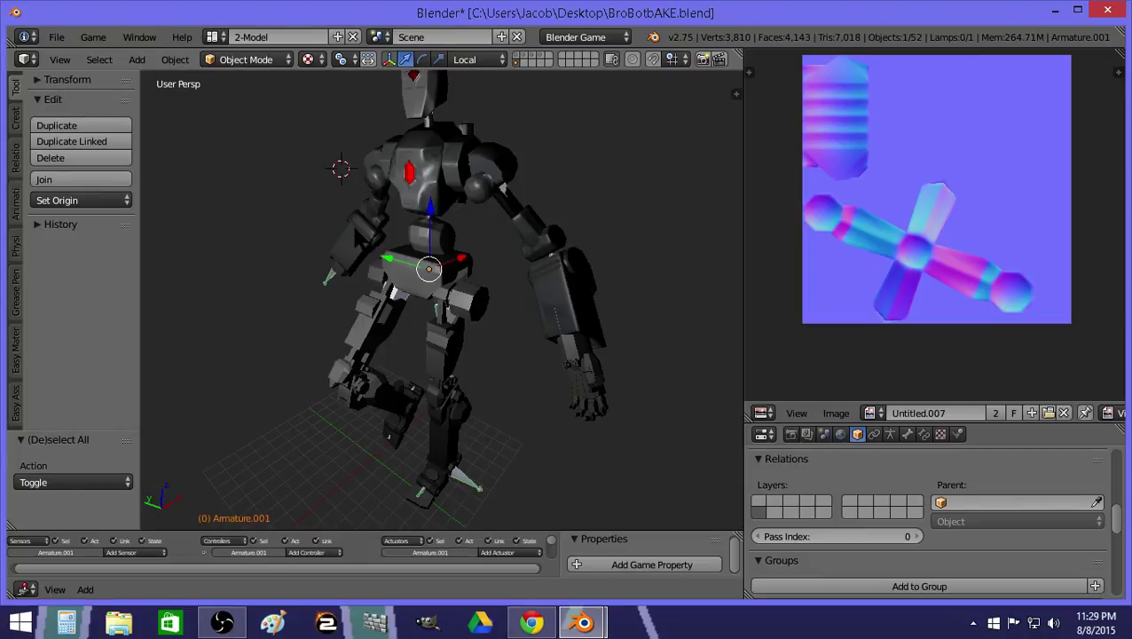
Put the straight leg's upper-leg piece in Edit Mode with Solid shading and inspect the overlapping geometry around its octagonal block.
{"action": "right_click", "coordinate": [465, 363]}
{"action": "key", "text": "Tab"}
{"action": "key", "text": "shift+f"}
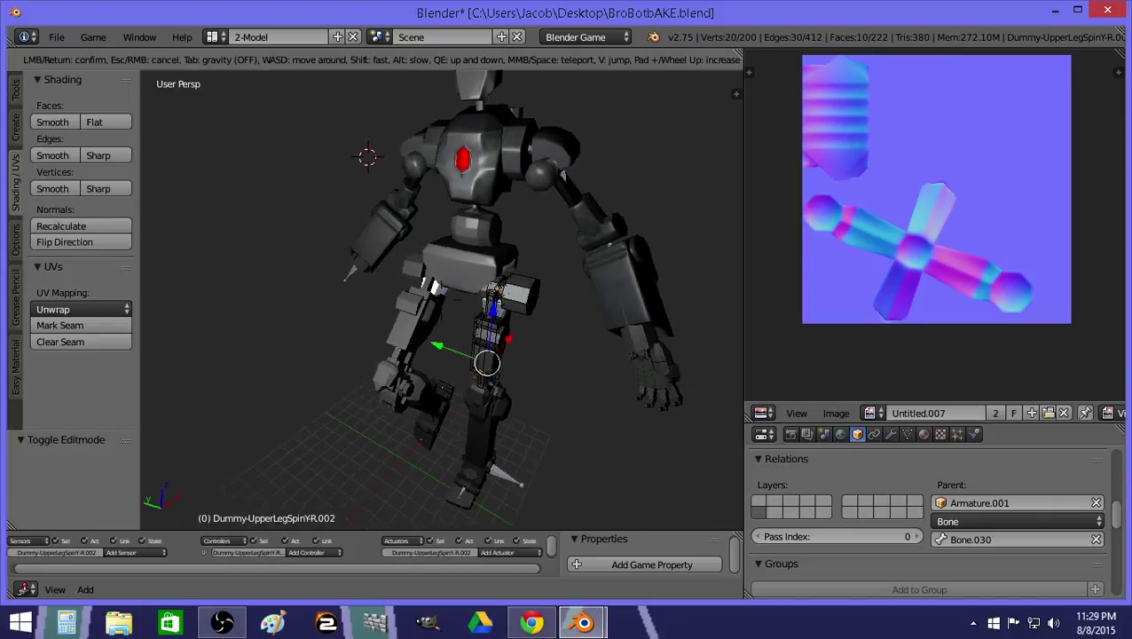
{"action": "key", "text": "w"}
{"action": "left_click", "coordinate": [441, 301]}
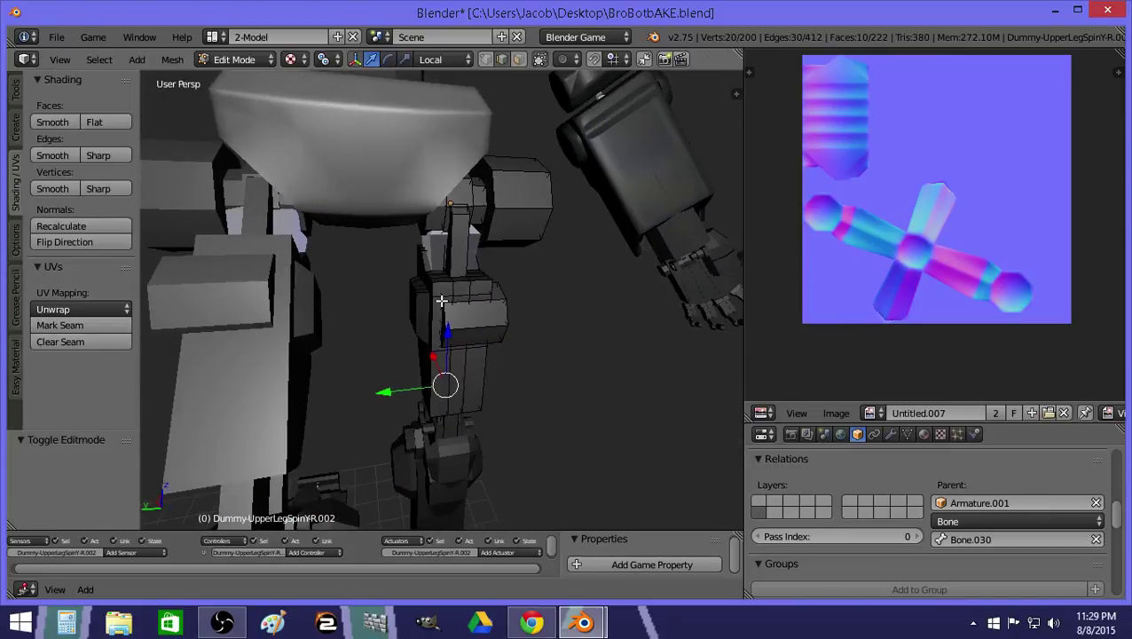
{"action": "key", "text": "z"}
{"action": "key", "text": "z"}
{"action": "key", "text": "shift+f"}
{"action": "key", "text": "w"}
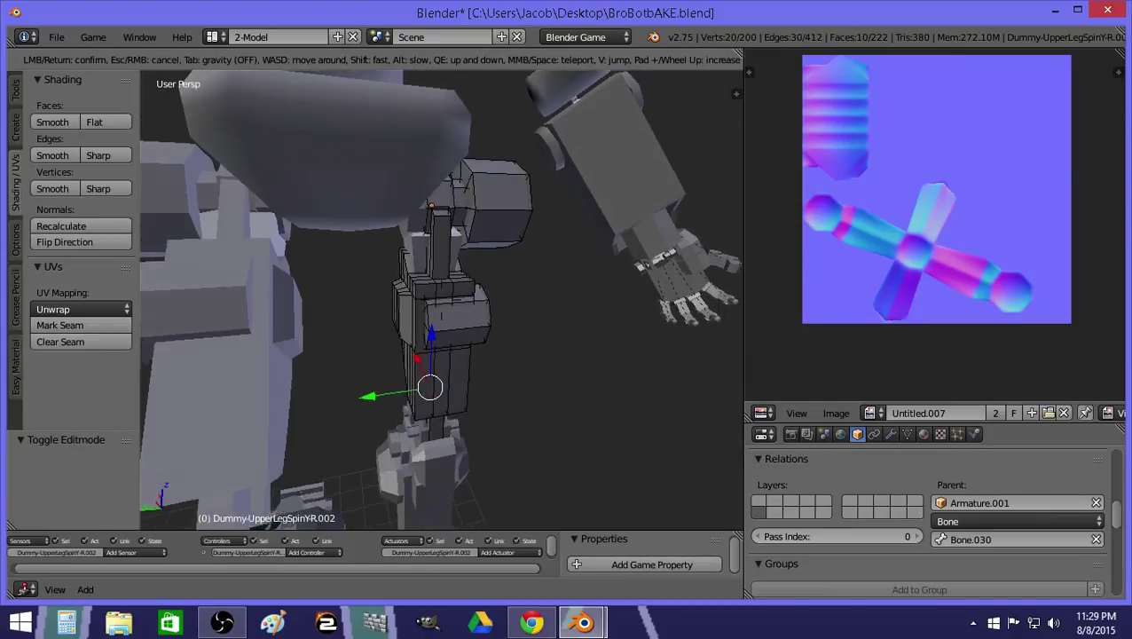
{"action": "left_click", "coordinate": [441, 300]}
{"action": "key", "text": "z"}
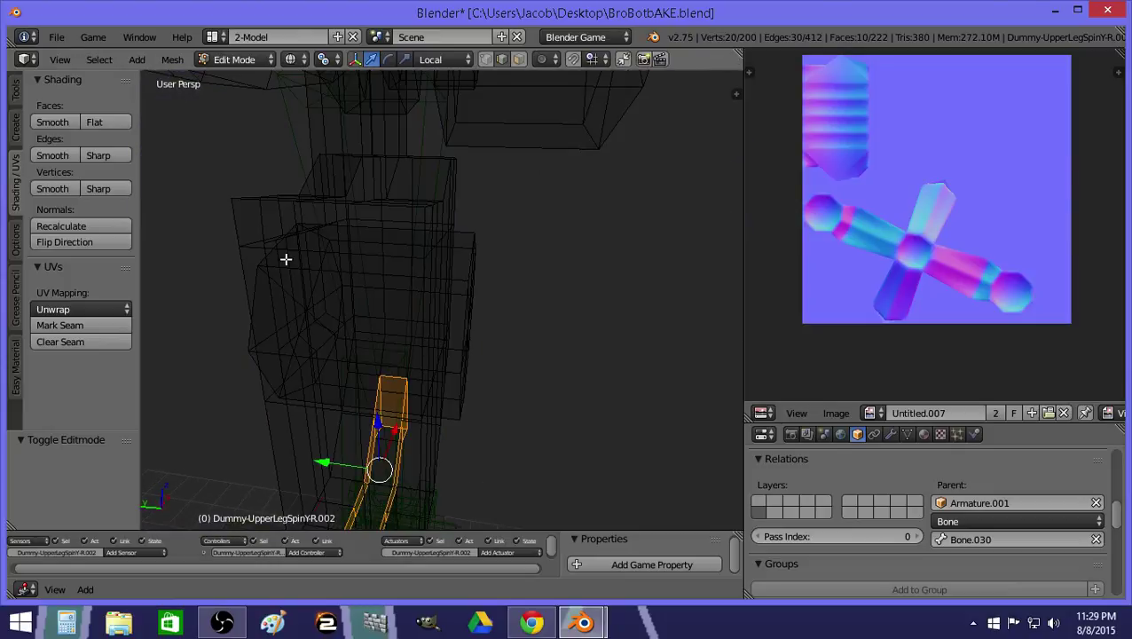
{"action": "key", "text": "z"}
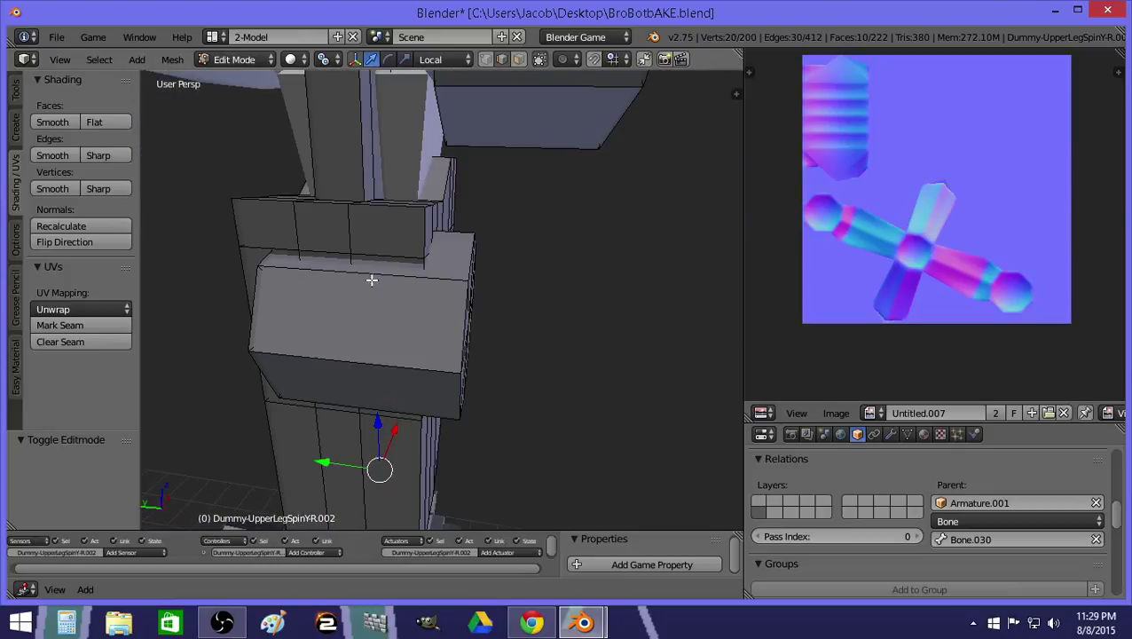
Switch to face selection, examine the octagonal block's upper face where it enters the thigh from several sides, and clear the selection.
{"action": "left_click", "coordinate": [519, 59]}
{"action": "left_click", "coordinate": [439, 262]}
{"action": "key", "text": "z"}
{"action": "key", "text": "z"}
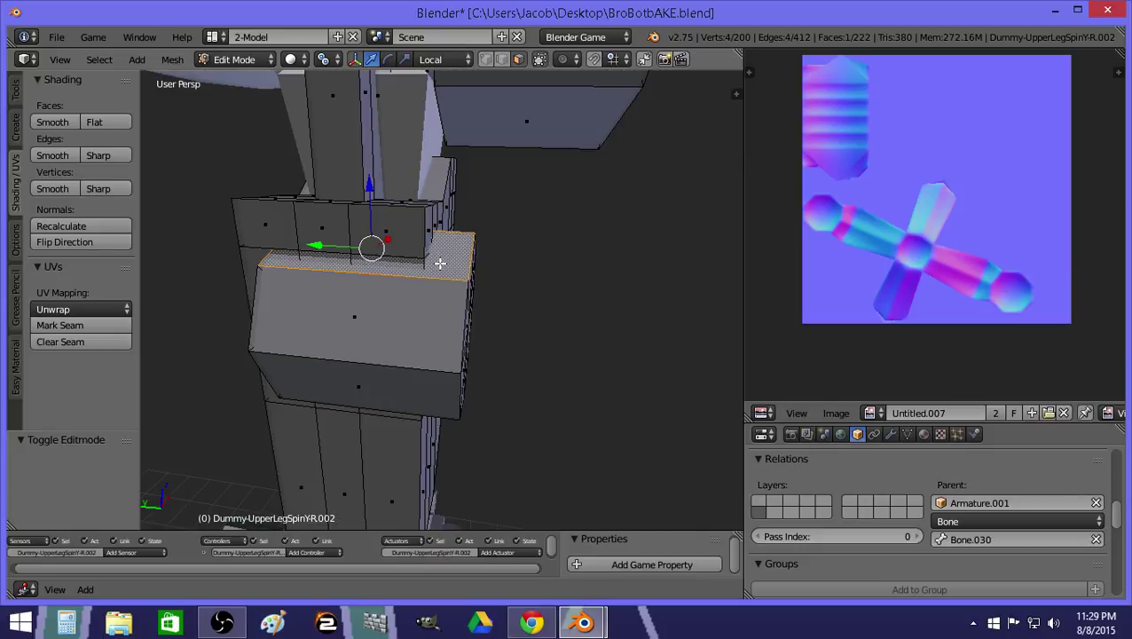
{"action": "key", "text": "shift+f"}
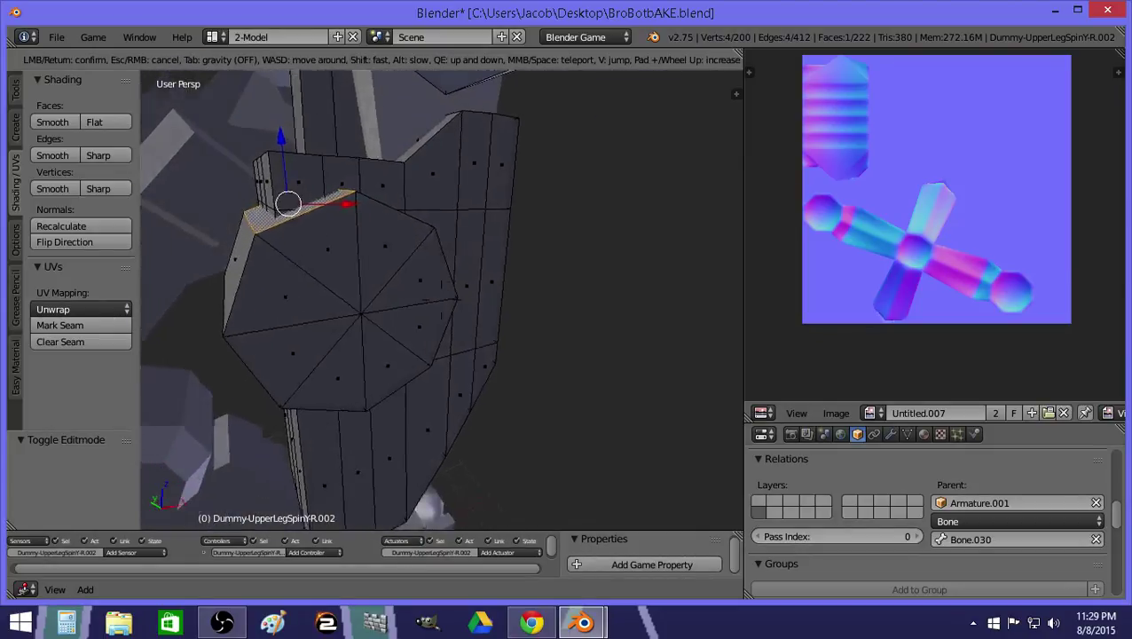
{"action": "left_click", "coordinate": [508, 351]}
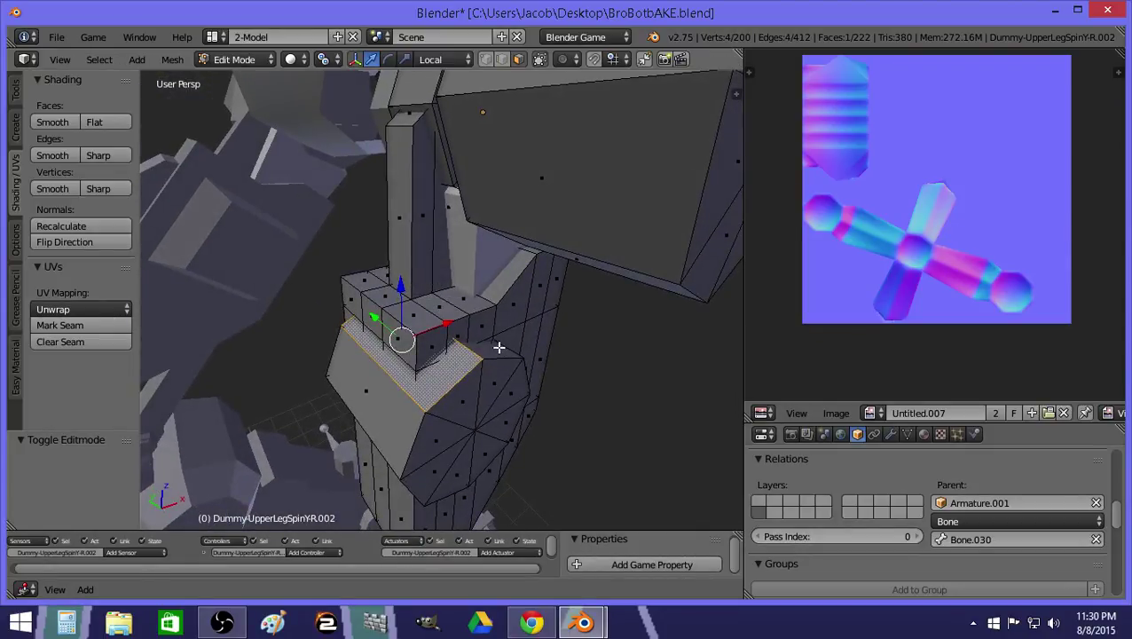
{"action": "key", "text": "shift+f"}
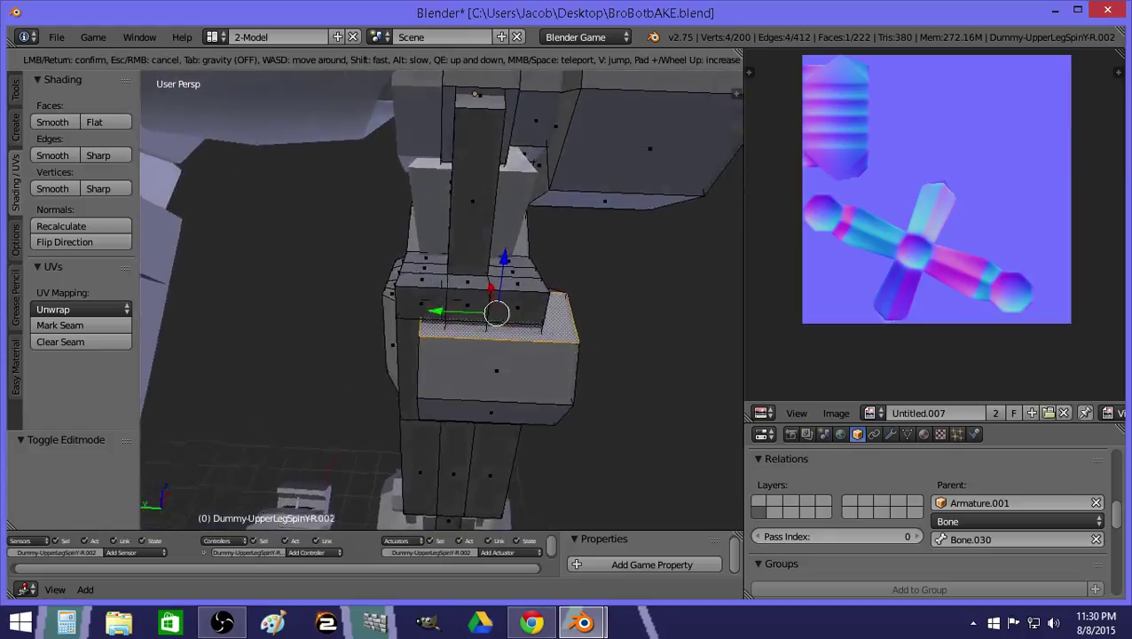
{"action": "left_click", "coordinate": [411, 353]}
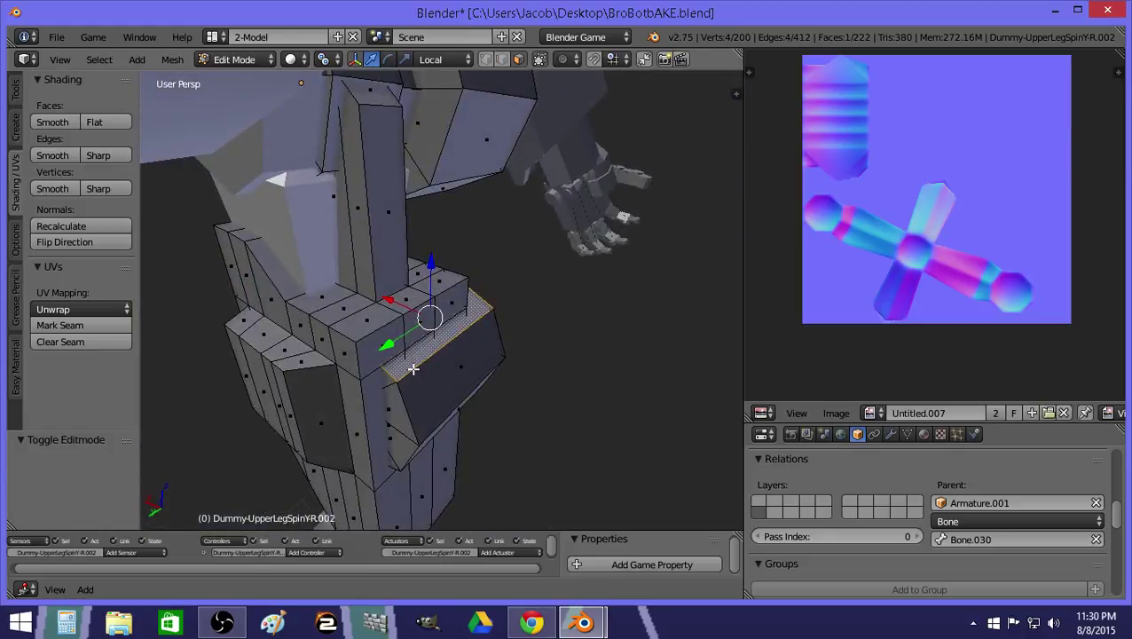
{"action": "key", "text": "a"}
{"action": "key", "text": "z"}
{"action": "key", "text": "z"}
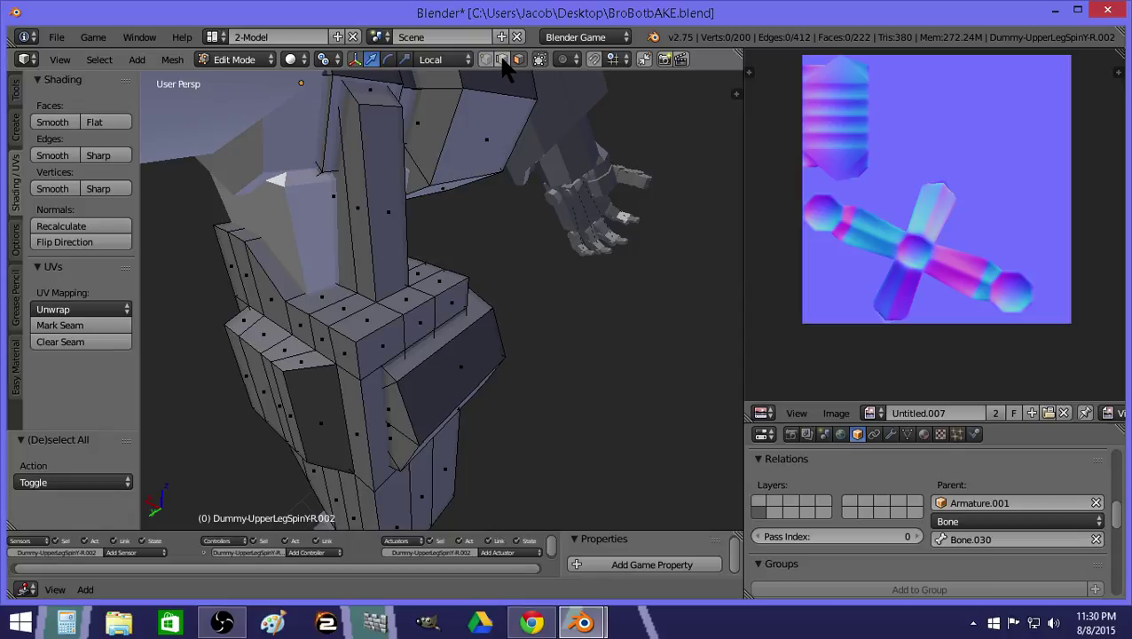
Subdivide the top and bottom edges of the narrow thigh face beside the octagonal block with one cut.
{"action": "right_click", "coordinate": [383, 419]}
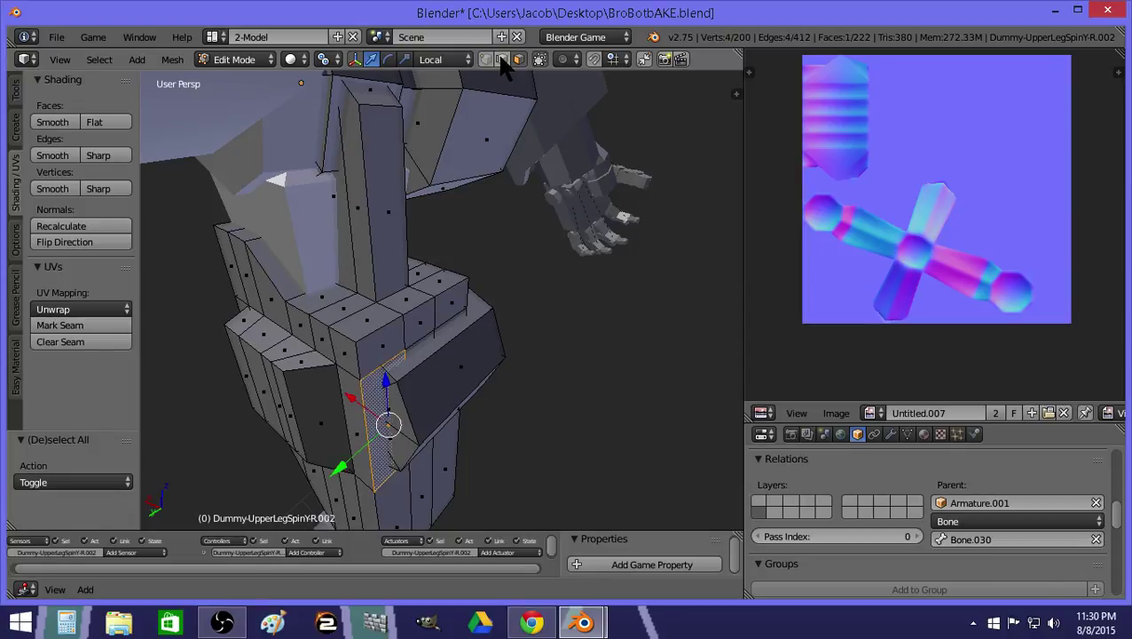
{"action": "right_click", "coordinate": [375, 359]}
{"action": "right_click", "coordinate": [377, 371]}
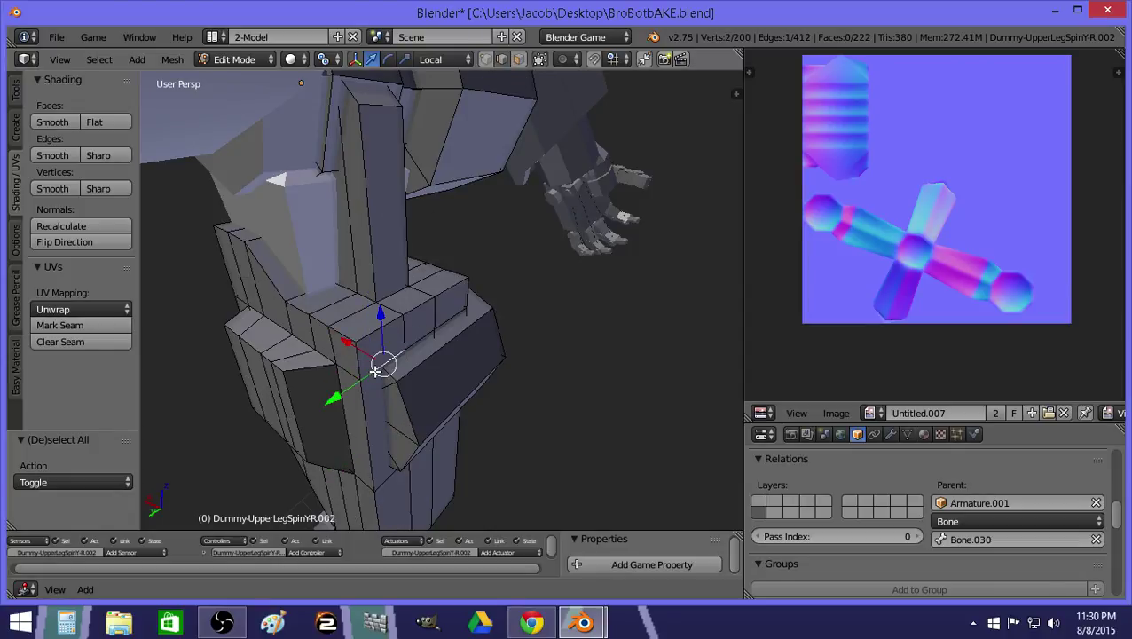
{"action": "right_click", "coordinate": [379, 487], "text": "shift"}
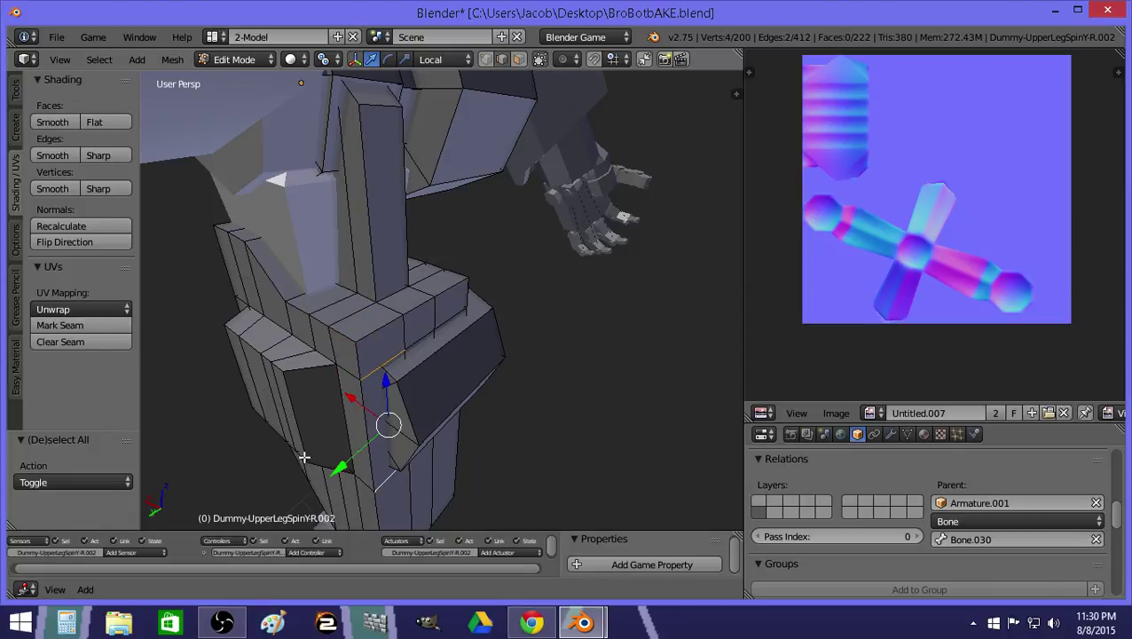
{"action": "left_click", "coordinate": [20, 95]}
{"action": "scroll", "coordinate": [50, 283], "scroll_direction": "down", "scroll_amount": 2}
{"action": "left_click", "coordinate": [65, 375]}
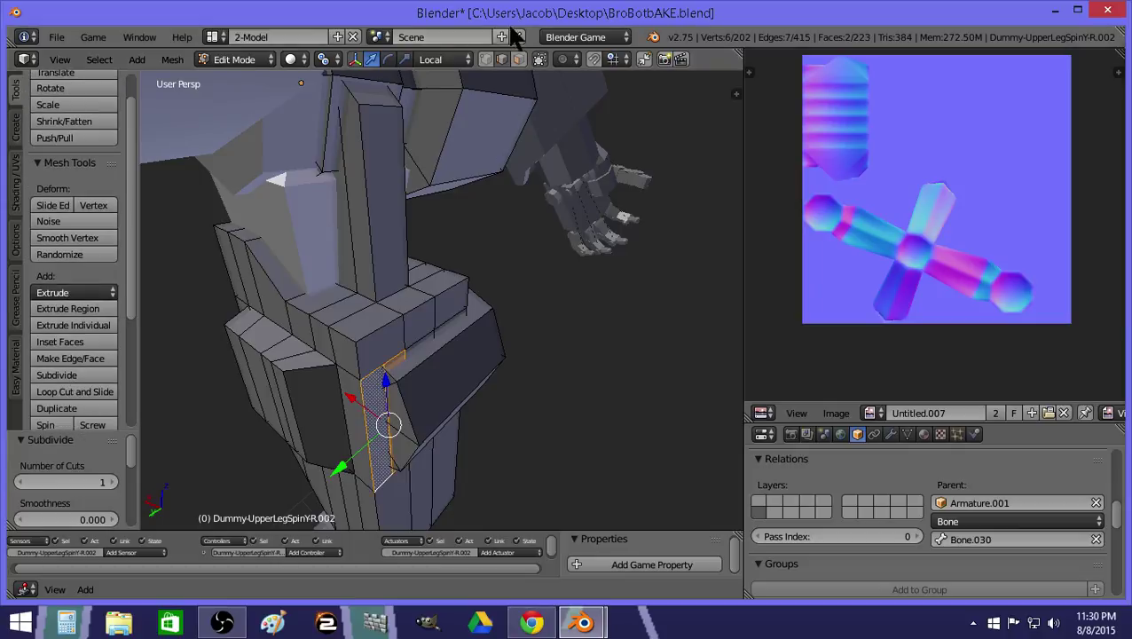
Merge the octagonal block's bottom corner vertex at last into the new midpoint on the thigh face's bottom edge.
{"action": "key", "text": "a"}
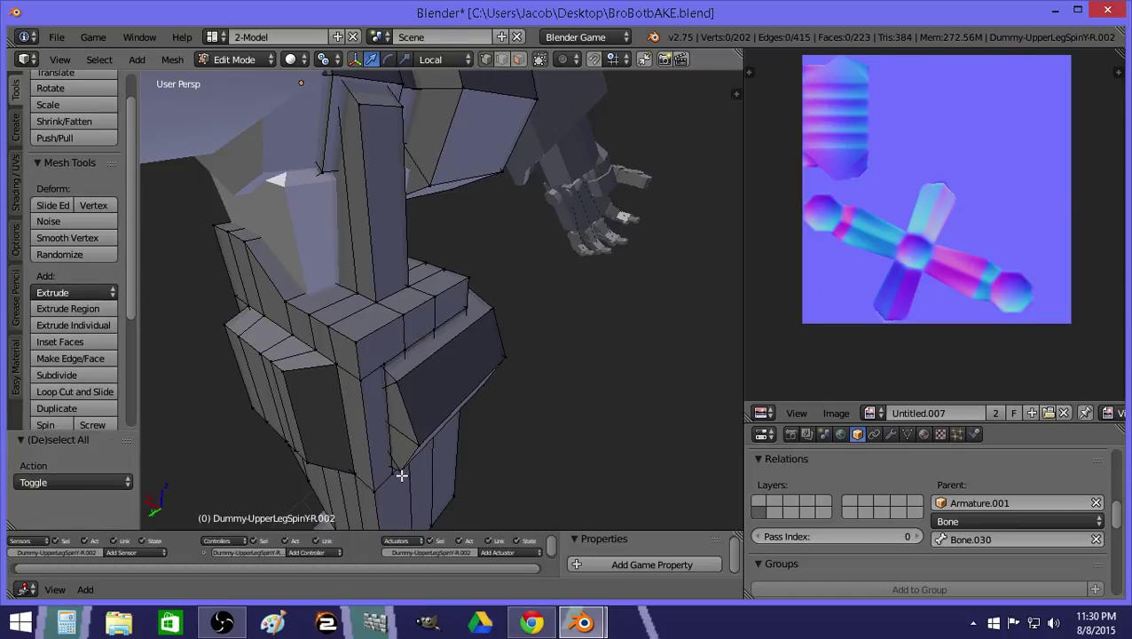
{"action": "right_click", "coordinate": [401, 475]}
{"action": "right_click", "coordinate": [393, 470], "text": "shift"}
{"action": "key", "text": "alt+m"}
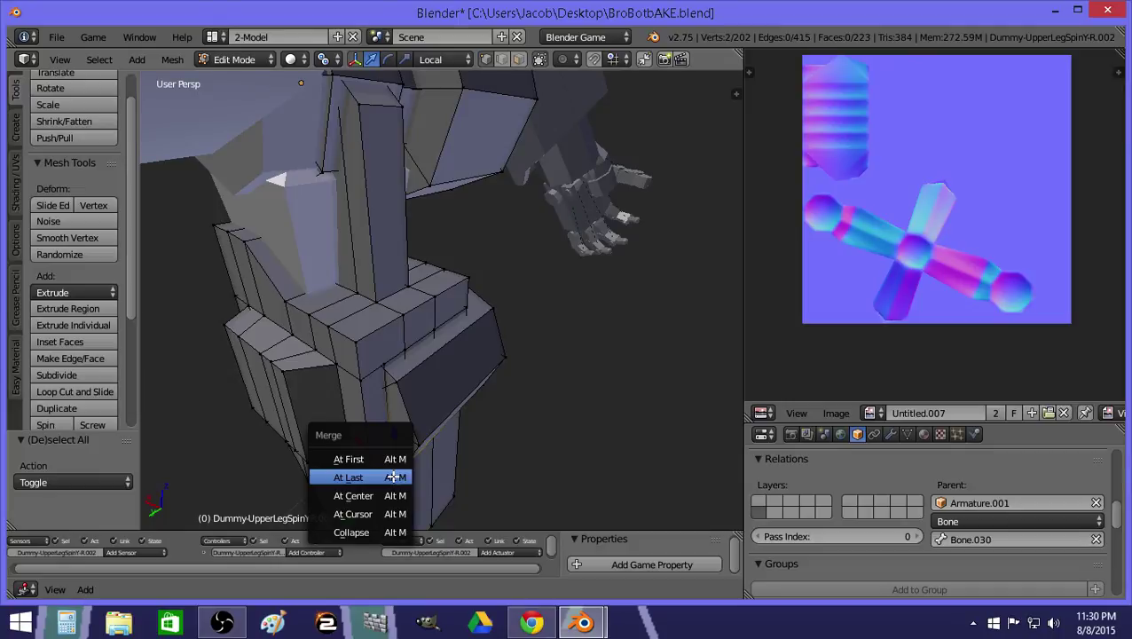
{"action": "left_click", "coordinate": [391, 474]}
{"action": "key", "text": "a"}
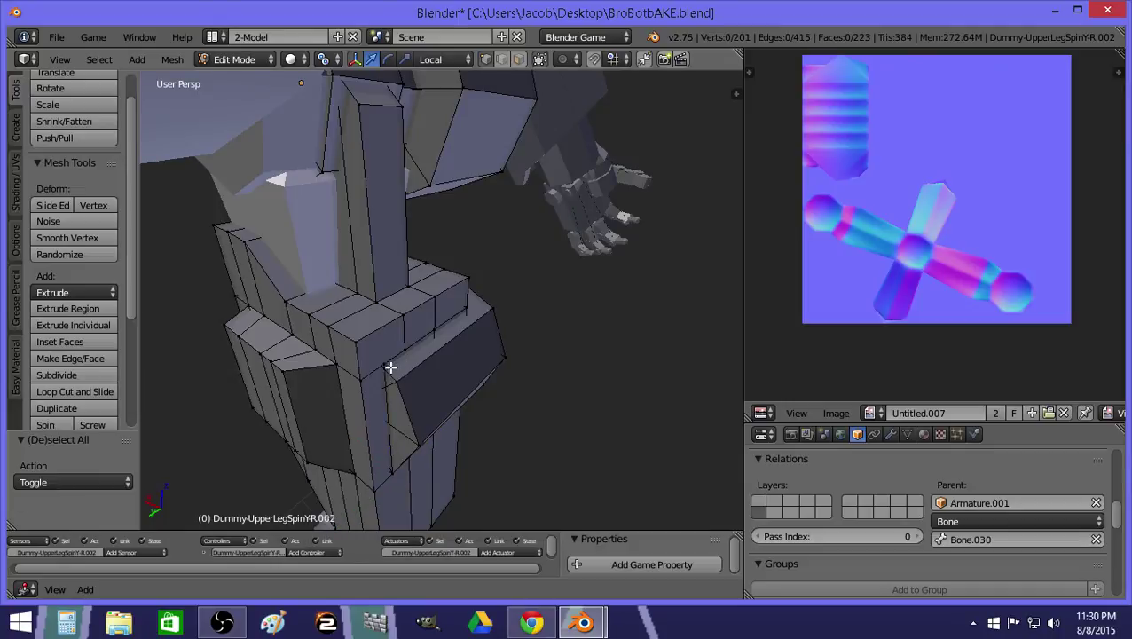
Merge the octagonal block's hidden upper corner vertex at last into the new midpoint on the thigh face's top edge.
{"action": "key", "text": "z"}
{"action": "right_click", "coordinate": [377, 358]}
{"action": "left_click", "coordinate": [367, 349]}
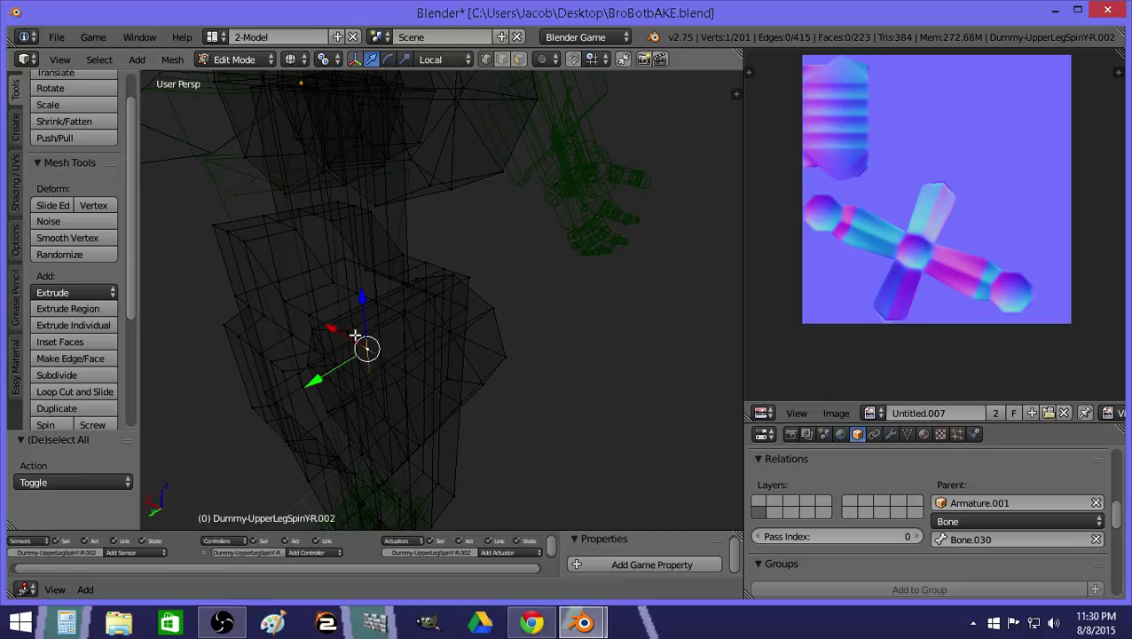
{"action": "key", "text": "z"}
{"action": "right_click", "coordinate": [385, 364], "text": "shift"}
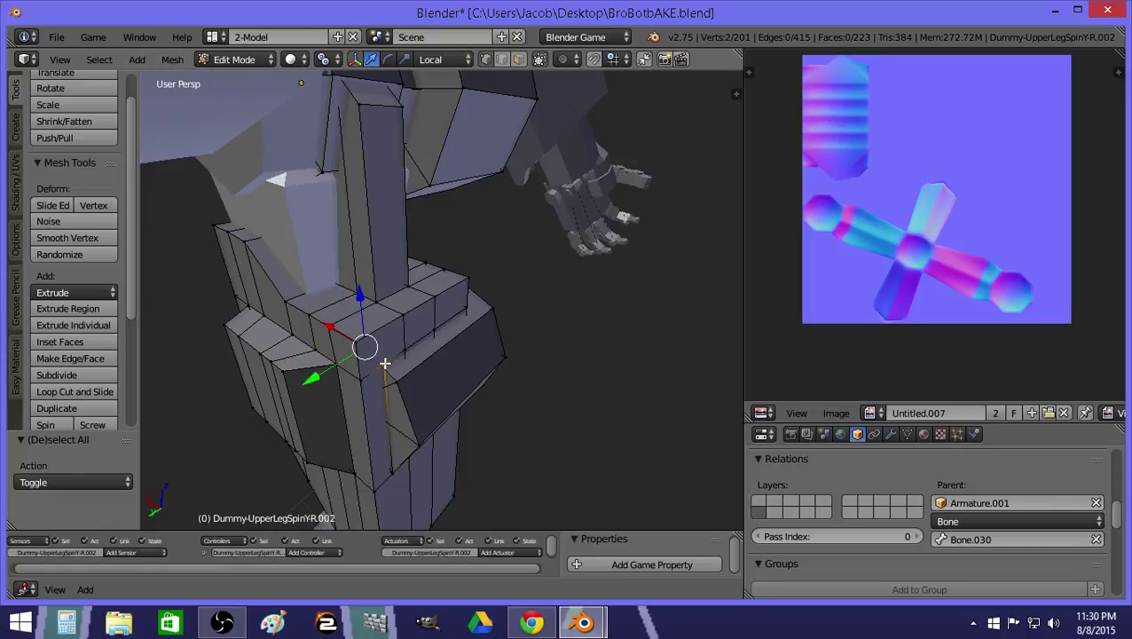
{"action": "key", "text": "alt+m"}
{"action": "left_click", "coordinate": [384, 364]}
{"action": "key", "text": "a"}
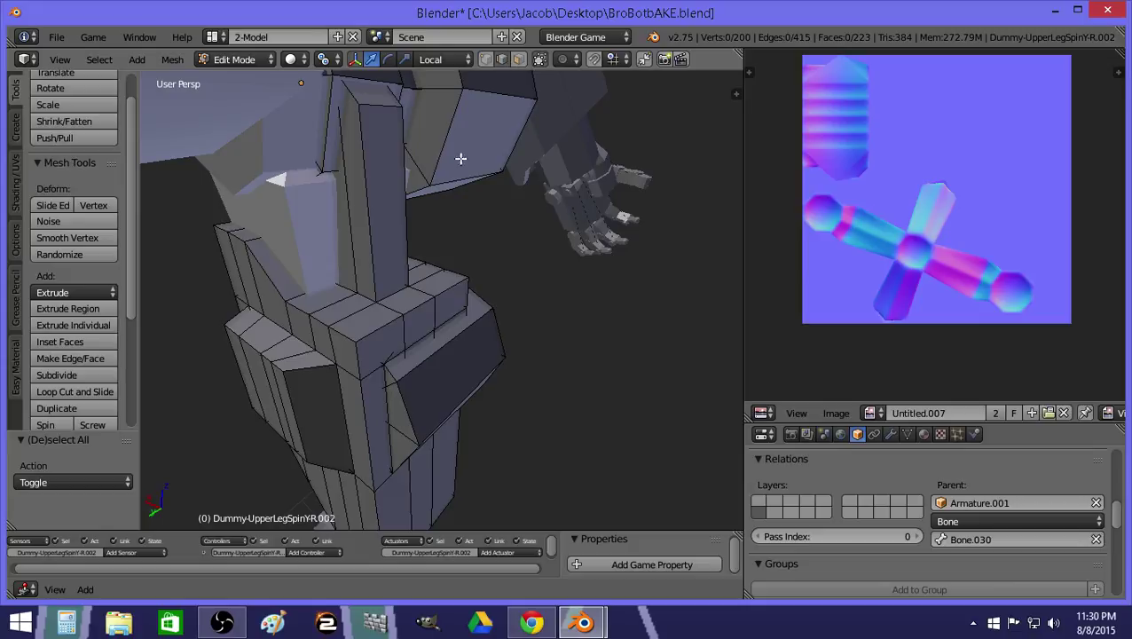
Subdivide the vertical thigh edge between the two merged vertices twice with one cut each, and show the mesh in wireframe.
{"action": "right_click", "coordinate": [387, 408]}
{"action": "left_click", "coordinate": [84, 375]}
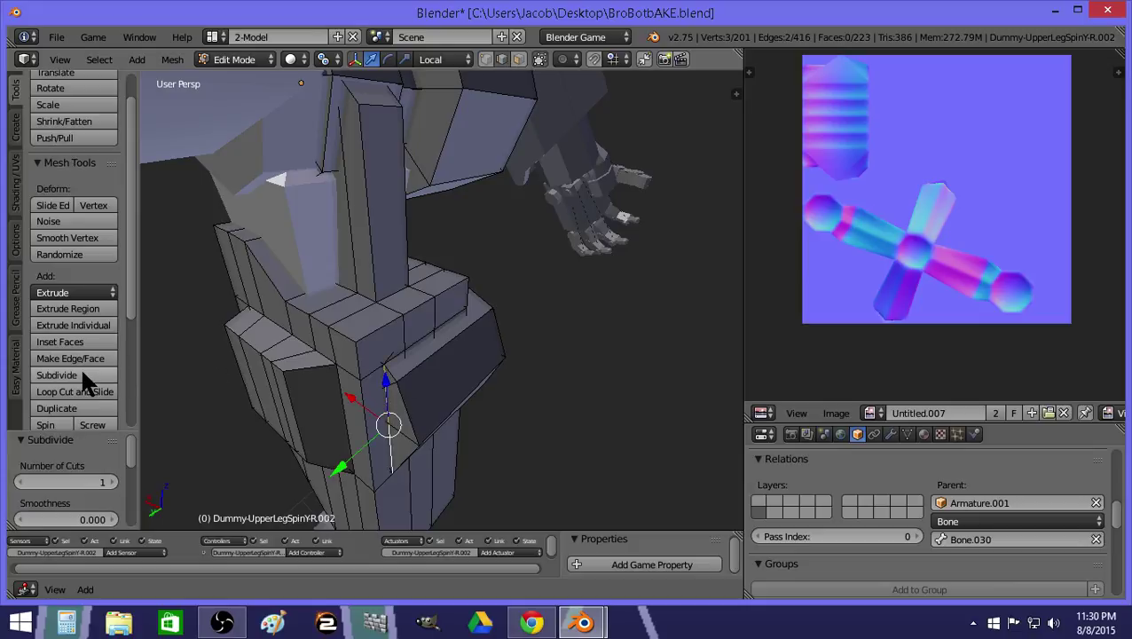
{"action": "key", "text": "z"}
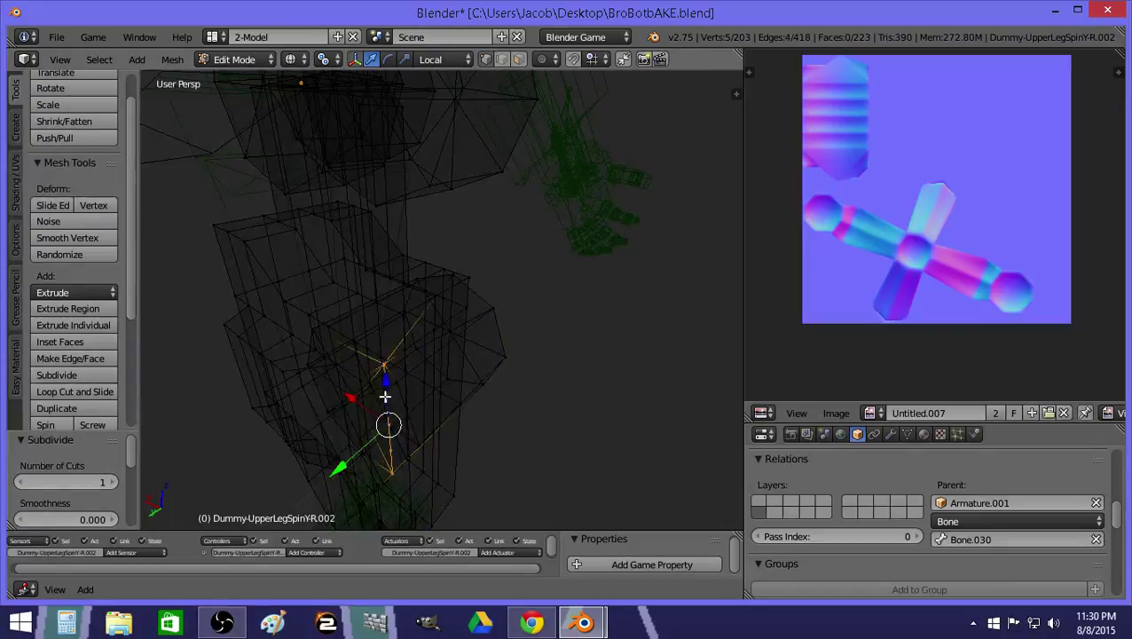
Inspect the octagonal block's hidden inner vertices in wireframe, clear the selection and return to Solid shading.
{"action": "right_click", "coordinate": [354, 400]}
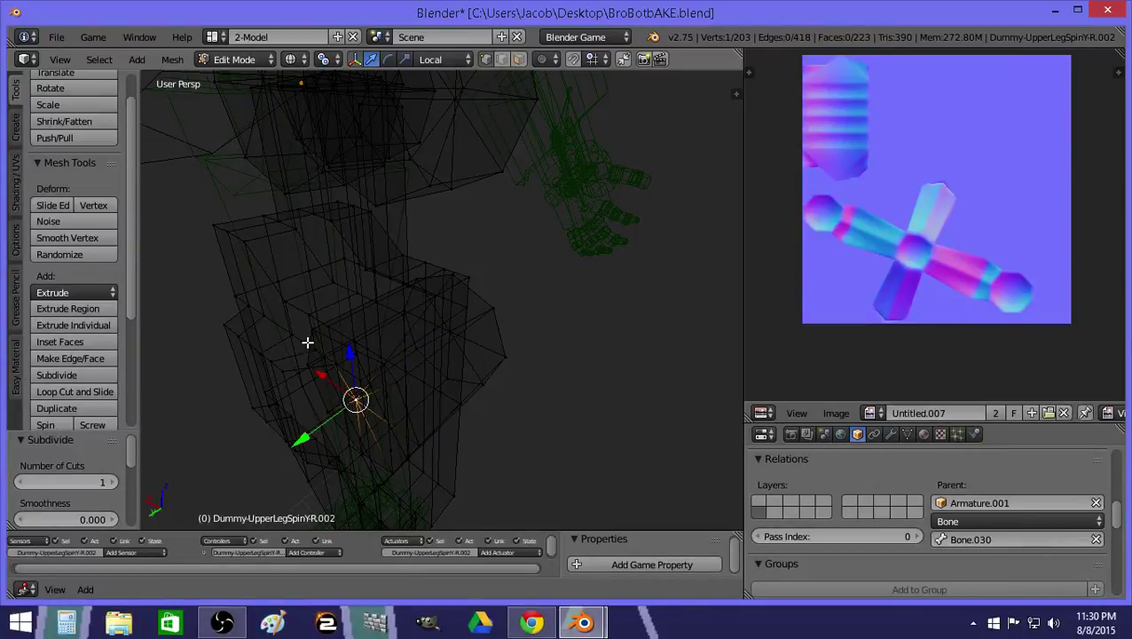
{"action": "key", "text": "a"}
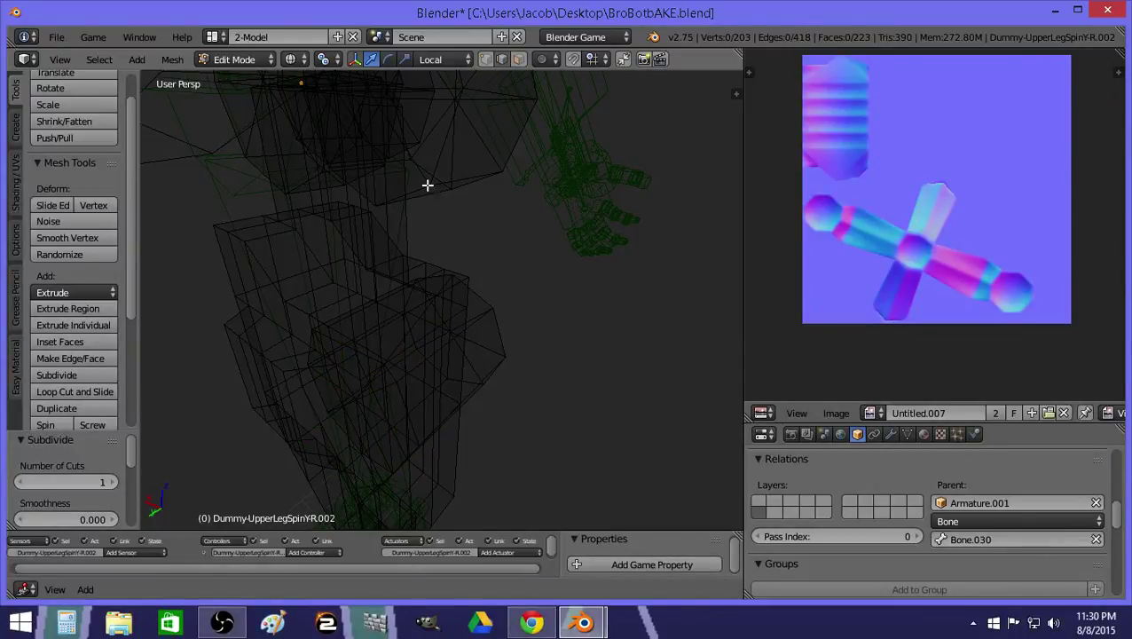
{"action": "right_click", "coordinate": [355, 399]}
{"action": "key", "text": "a"}
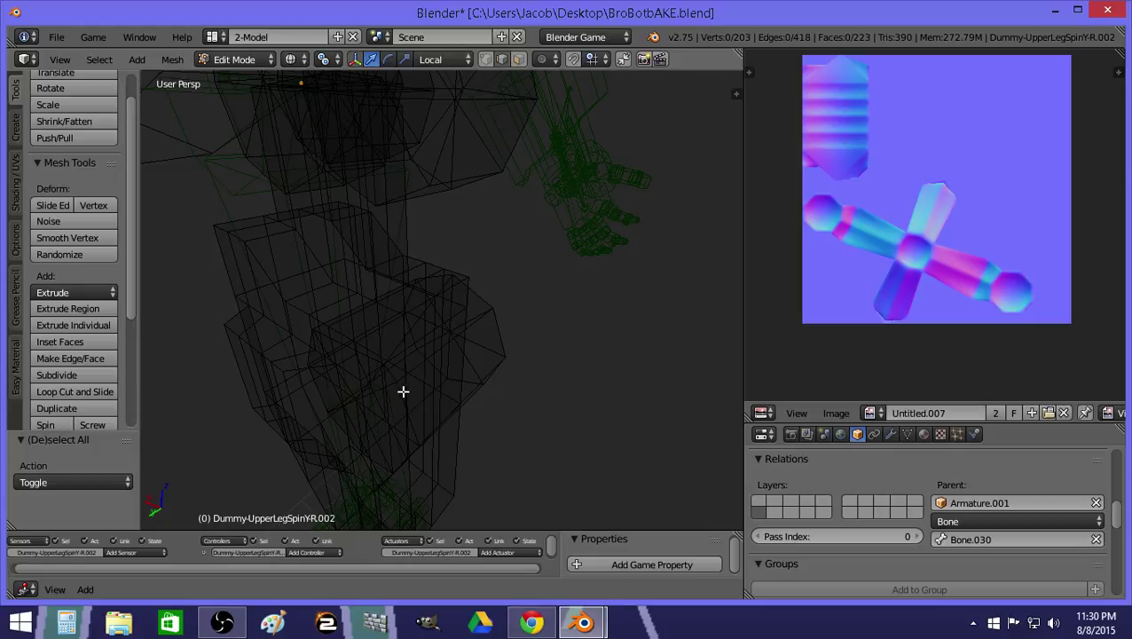
{"action": "right_click", "coordinate": [403, 391]}
{"action": "key", "text": "a"}
{"action": "key", "text": "z"}
Switch to face selection, leave Edit Mode and view the octagonal block's hidden end cap from inside the thigh.
{"action": "left_click", "coordinate": [519, 59]}
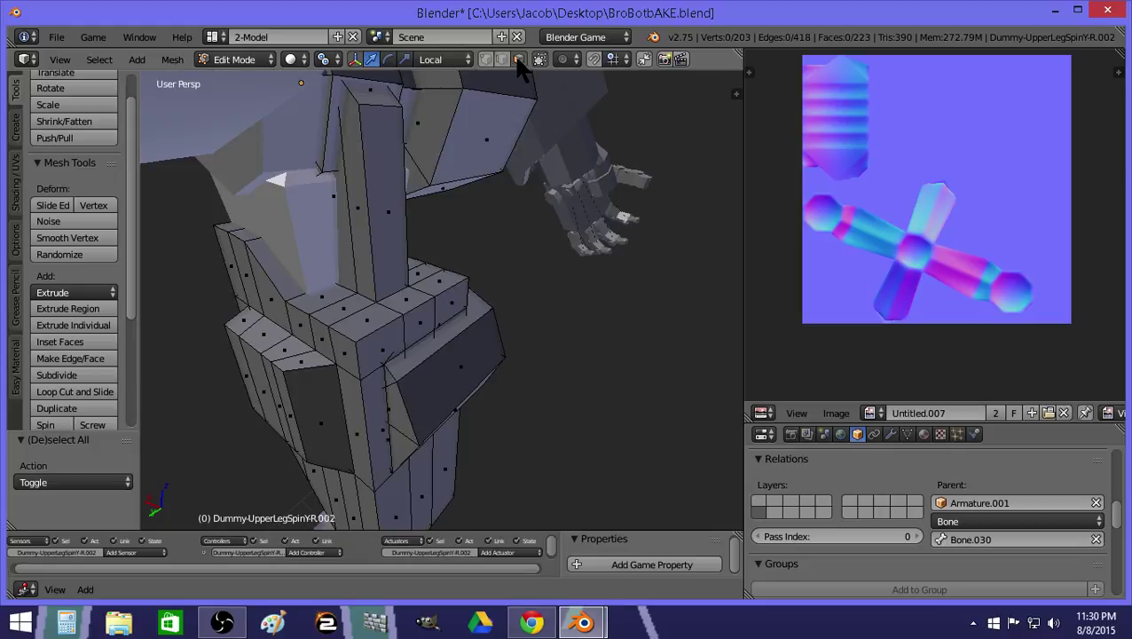
{"action": "key", "text": "z"}
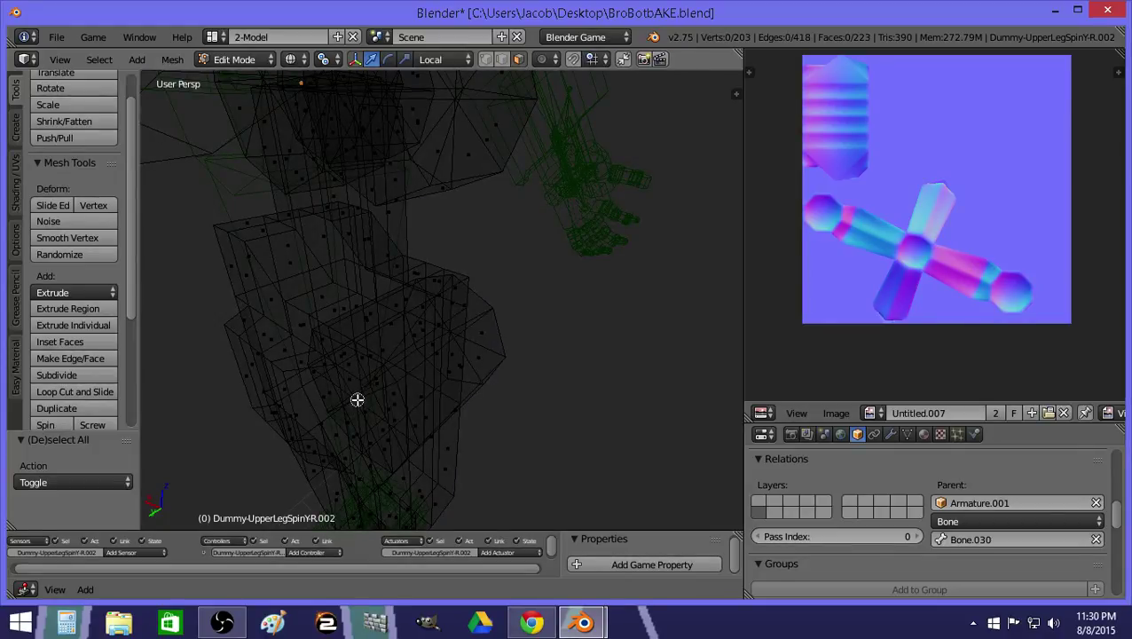
{"action": "key", "text": "Tab"}
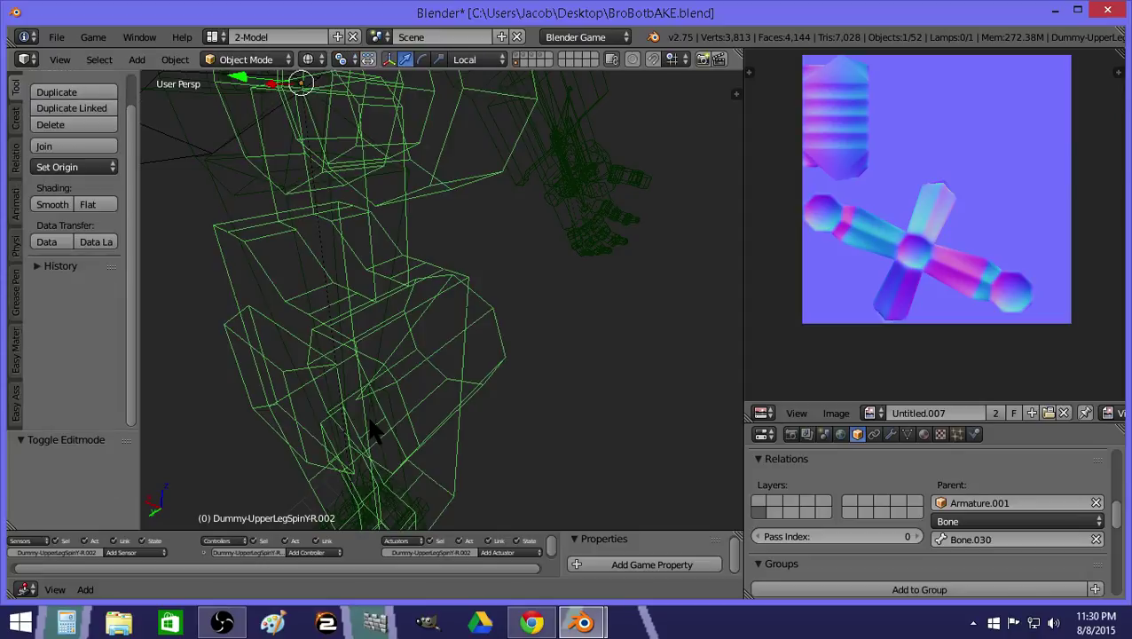
{"action": "key", "text": "z"}
{"action": "key", "text": "shift+f"}
{"action": "key", "text": "w"}
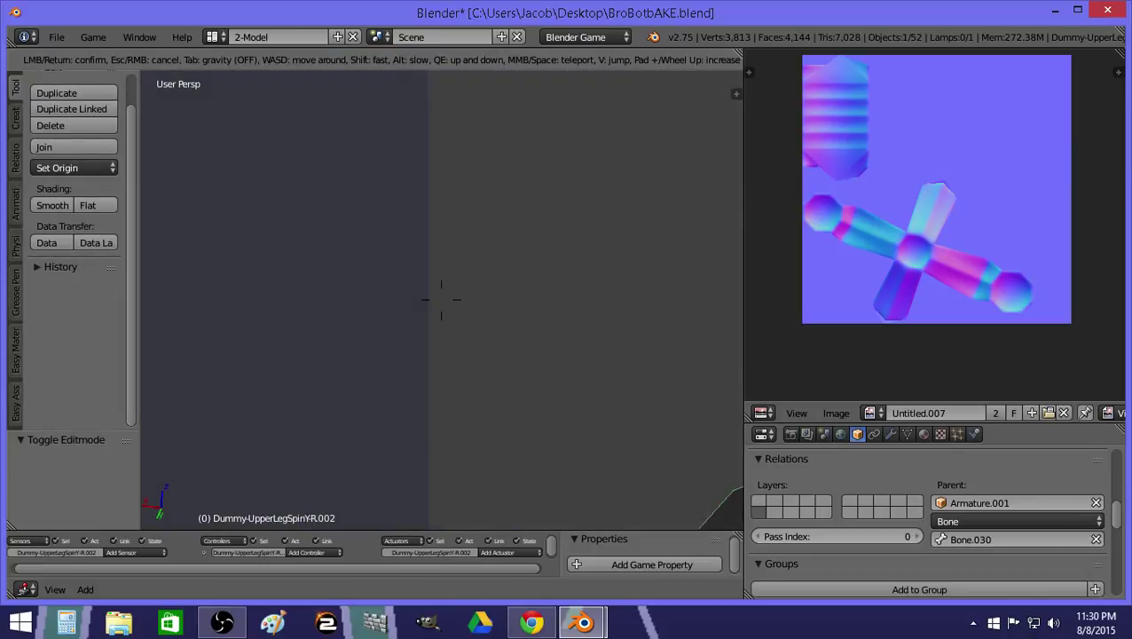
{"action": "key", "text": "s"}
{"action": "key", "text": "w"}
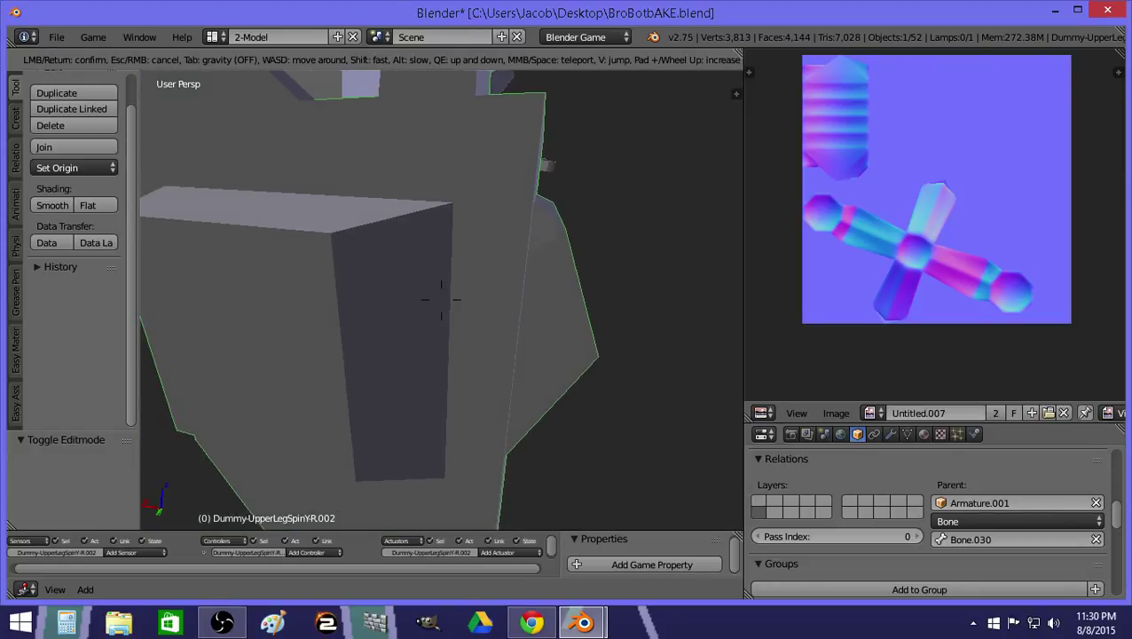
{"action": "key", "text": "w"}
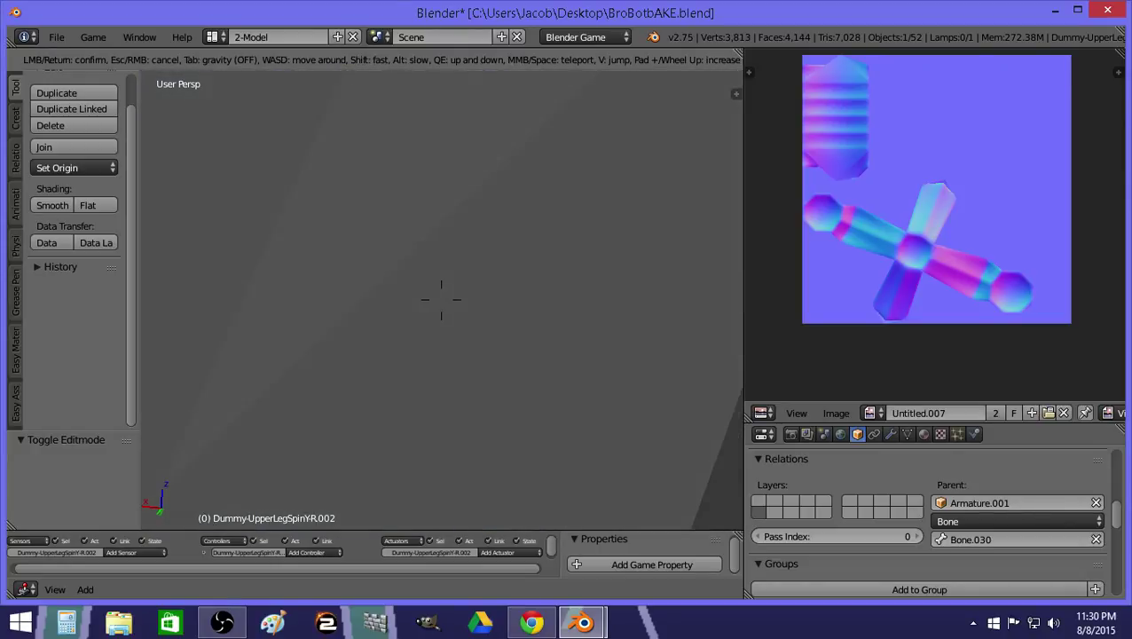
{"action": "left_click", "coordinate": [447, 296]}
Select the eight triangular faces of the octagonal block's hidden end cap in Edit Mode and back away to see them all.
{"action": "key", "text": "Tab"}
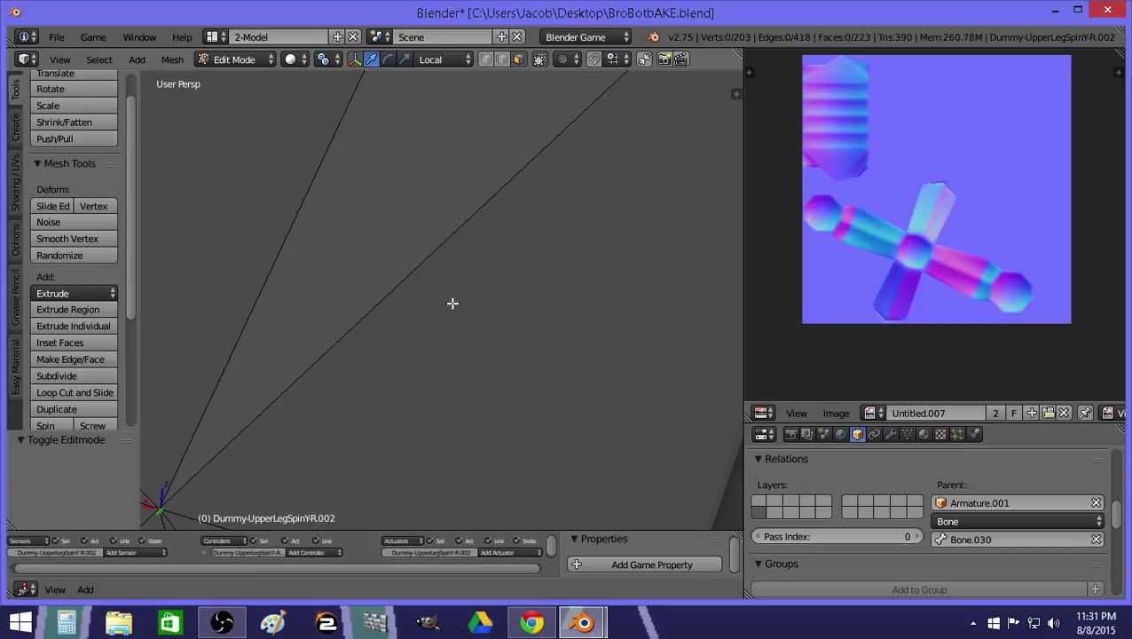
{"action": "key", "text": "c"}
{"action": "left_click_drag", "start_coordinate": [191, 490], "coordinate": [180, 474]}
{"action": "key", "text": "l"}
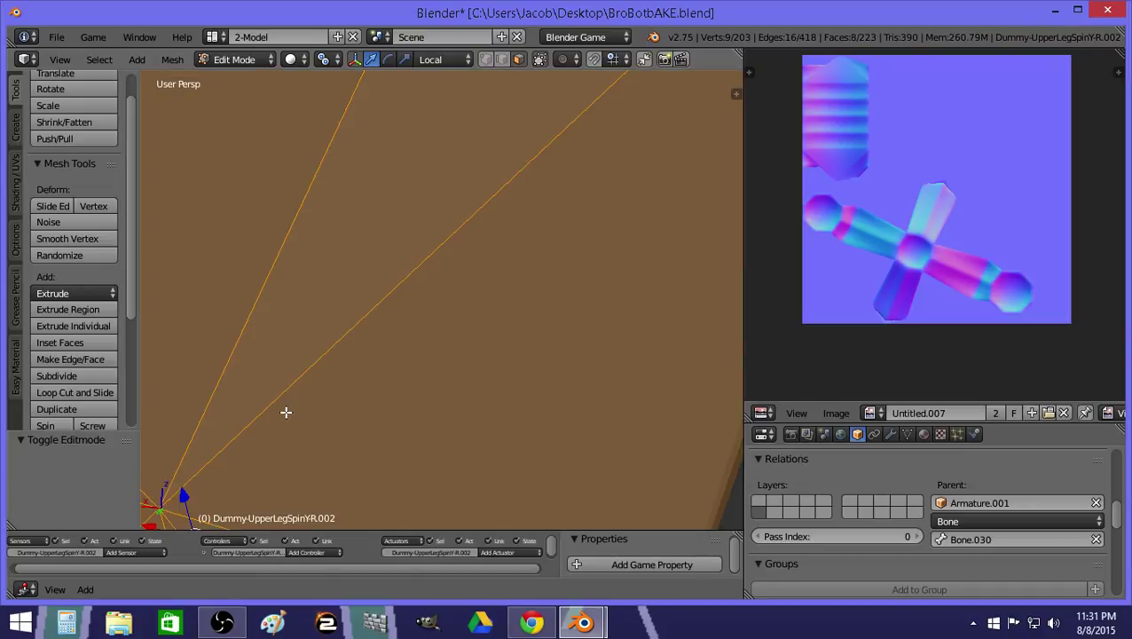
{"action": "key", "text": "shift+f"}
{"action": "key", "text": "s"}
{"action": "left_click", "coordinate": [441, 300]}
Subdivide the eight spoke edges of the hidden end cap with one cut to form an inner ring.
{"action": "key", "text": "z"}
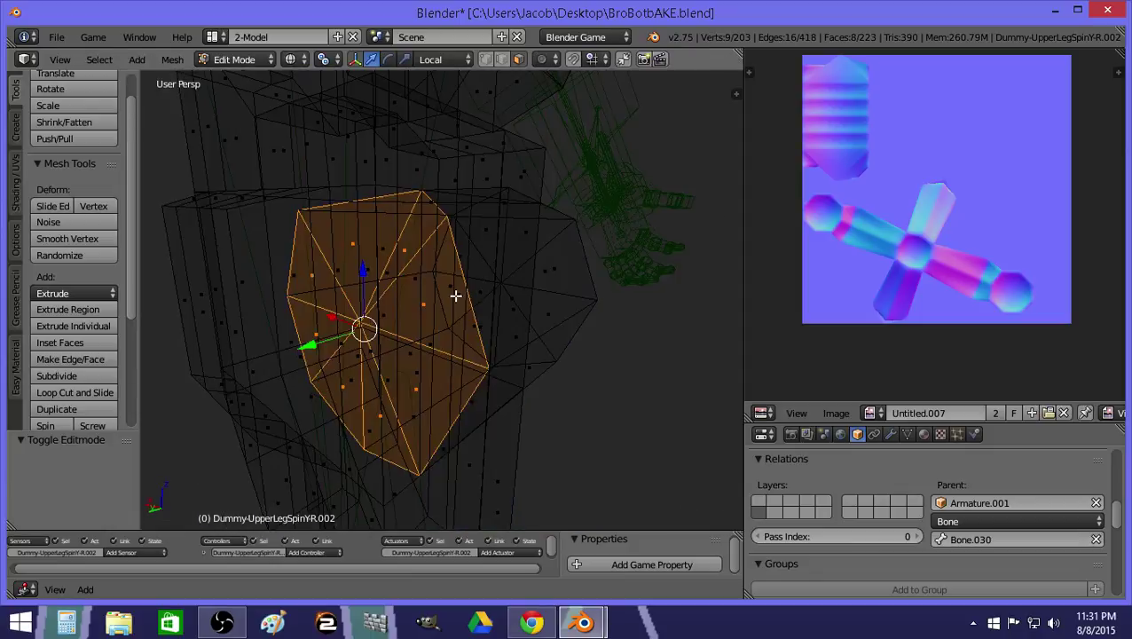
{"action": "left_click", "coordinate": [503, 59]}
{"action": "right_click", "coordinate": [462, 272], "text": "alt+shift"}
{"action": "right_click", "coordinate": [368, 199], "text": "alt+shift"}
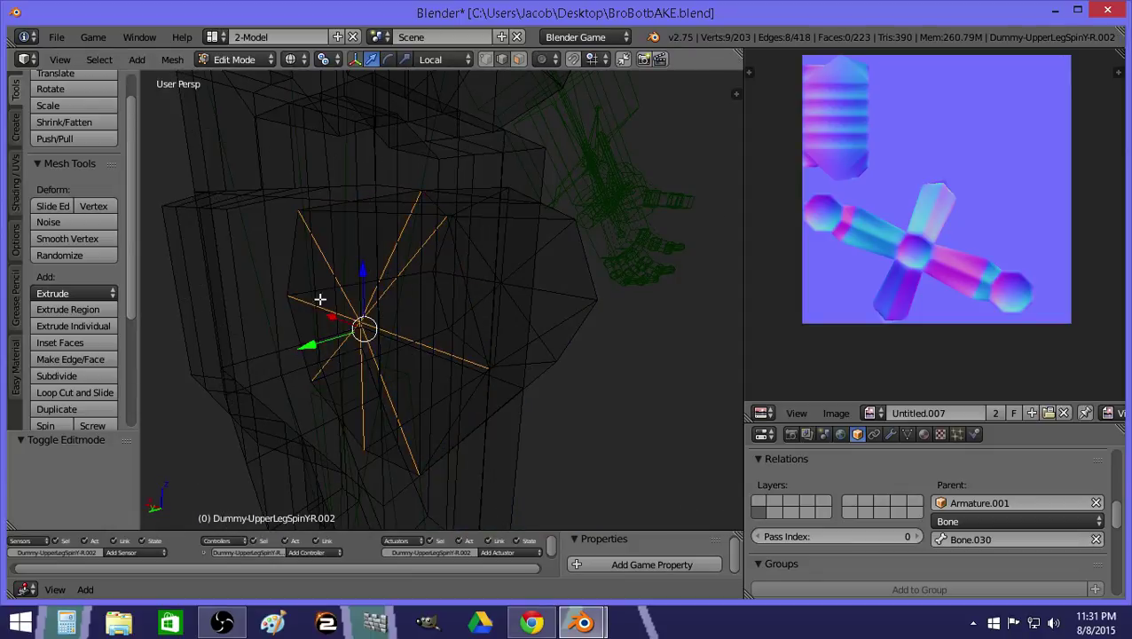
{"action": "left_click", "coordinate": [61, 375]}
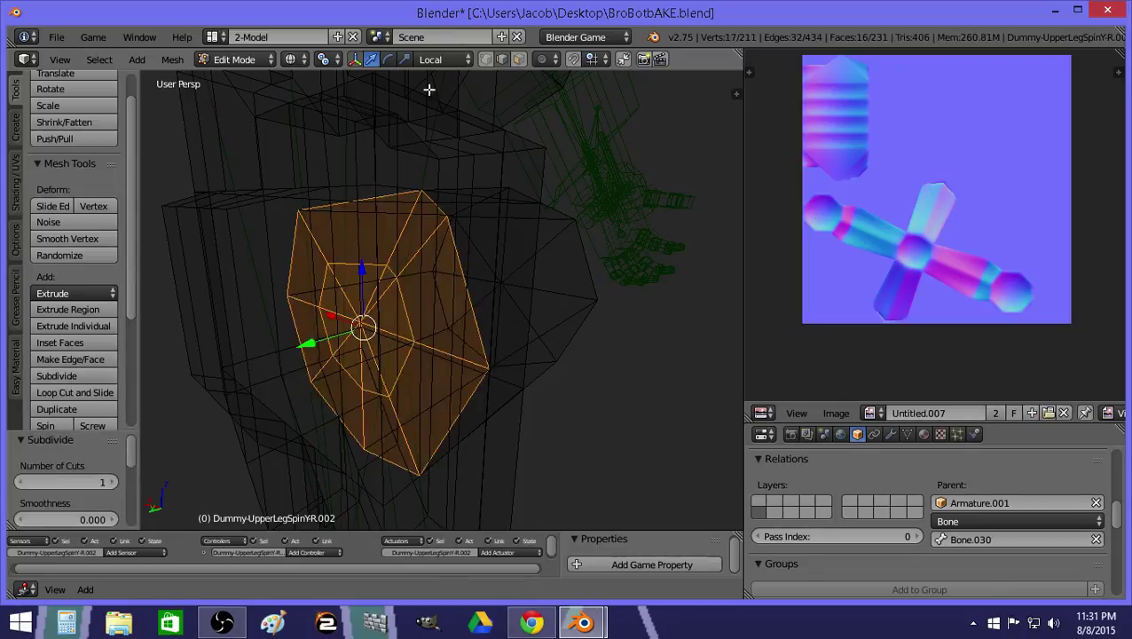
{"action": "left_click", "coordinate": [518, 60]}
{"action": "key", "text": "a"}
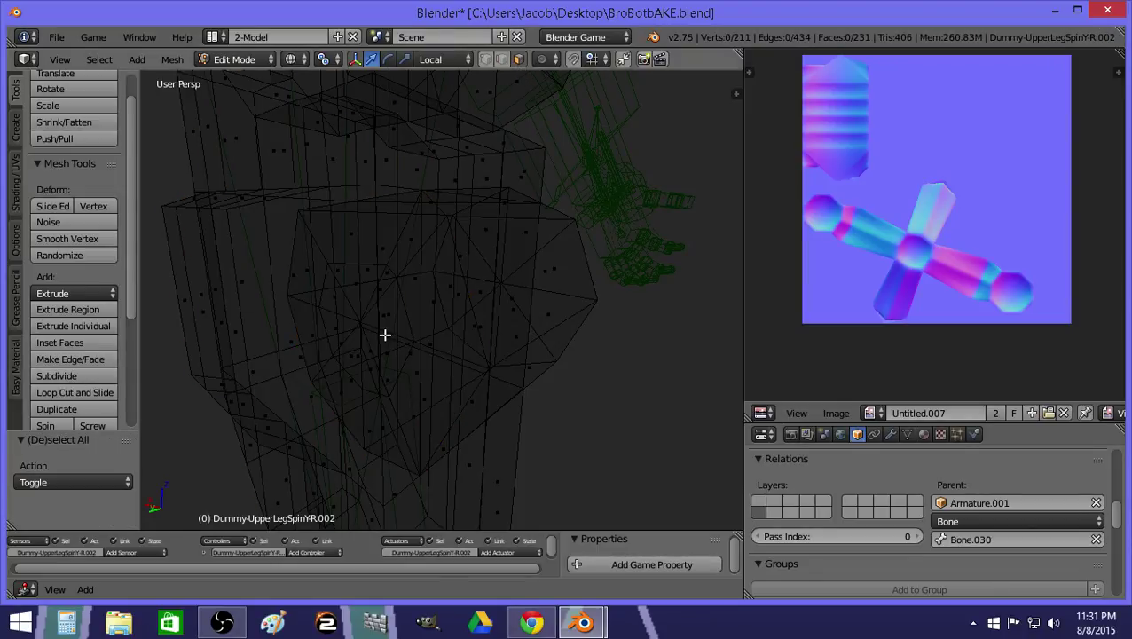
{"action": "right_click", "coordinate": [395, 335], "text": "alt"}
{"action": "key", "text": "a"}
{"action": "right_click", "coordinate": [391, 287]}
{"action": "right_click", "coordinate": [385, 278]}
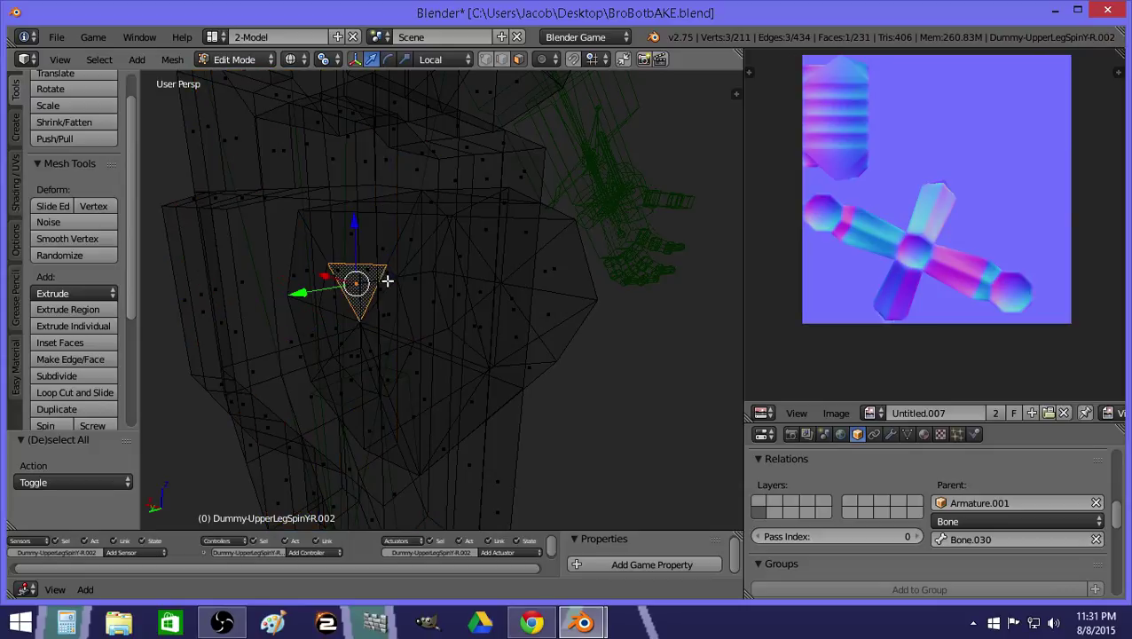
{"action": "key", "text": "a"}
{"action": "key", "text": "z"}
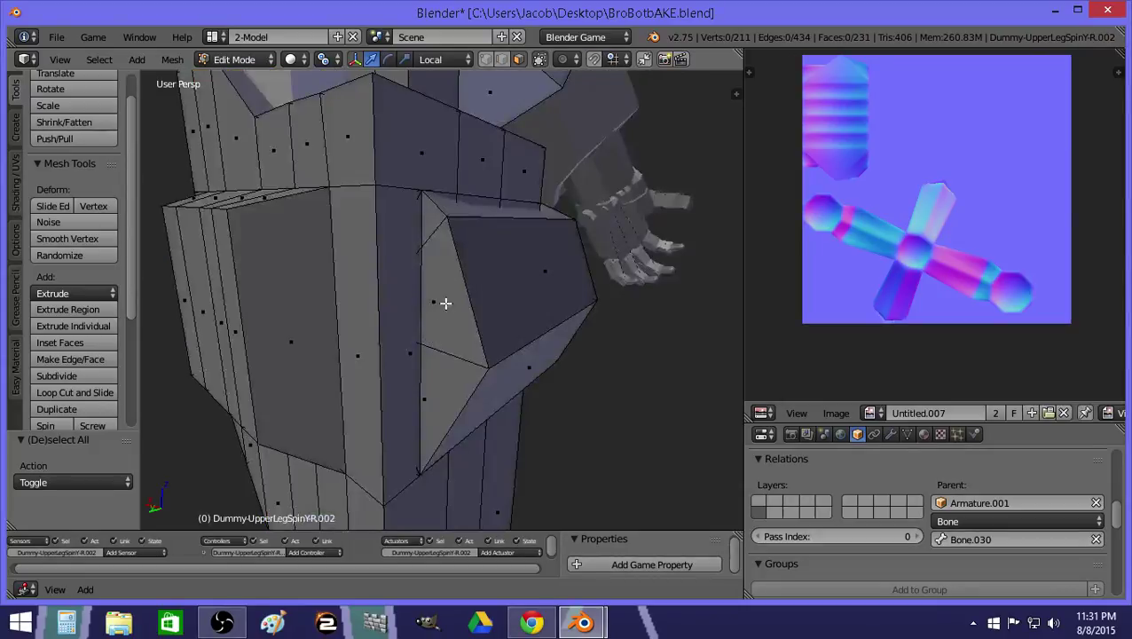
Merge the end cap's upper ring vertex at last into the upper subdivision vertex on the vertical thigh edge.
{"action": "key", "text": "z"}
{"action": "right_click", "coordinate": [395, 279]}
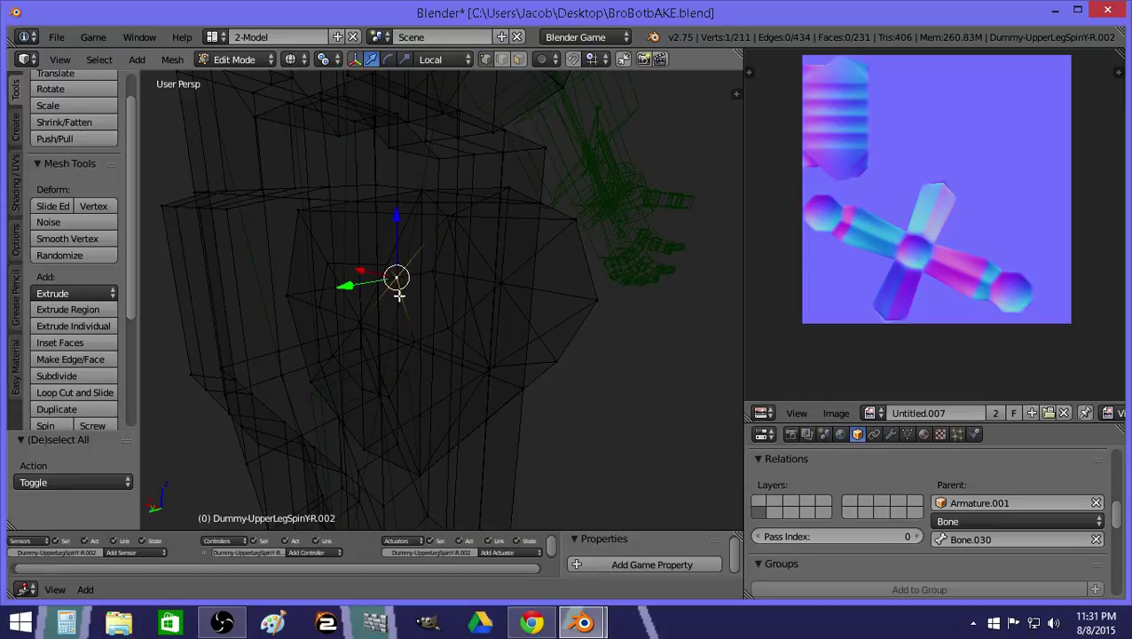
{"action": "key", "text": "z"}
{"action": "key", "text": "alt+m"}
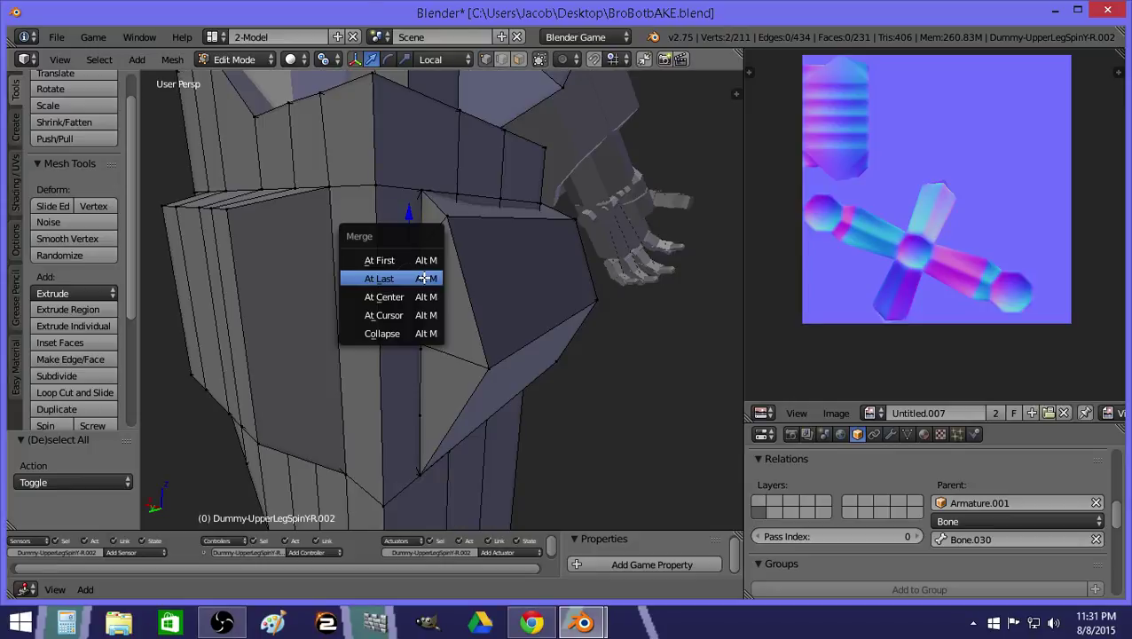
{"action": "left_click", "coordinate": [422, 276]}
{"action": "key", "text": "a"}
{"action": "key", "text": "z"}
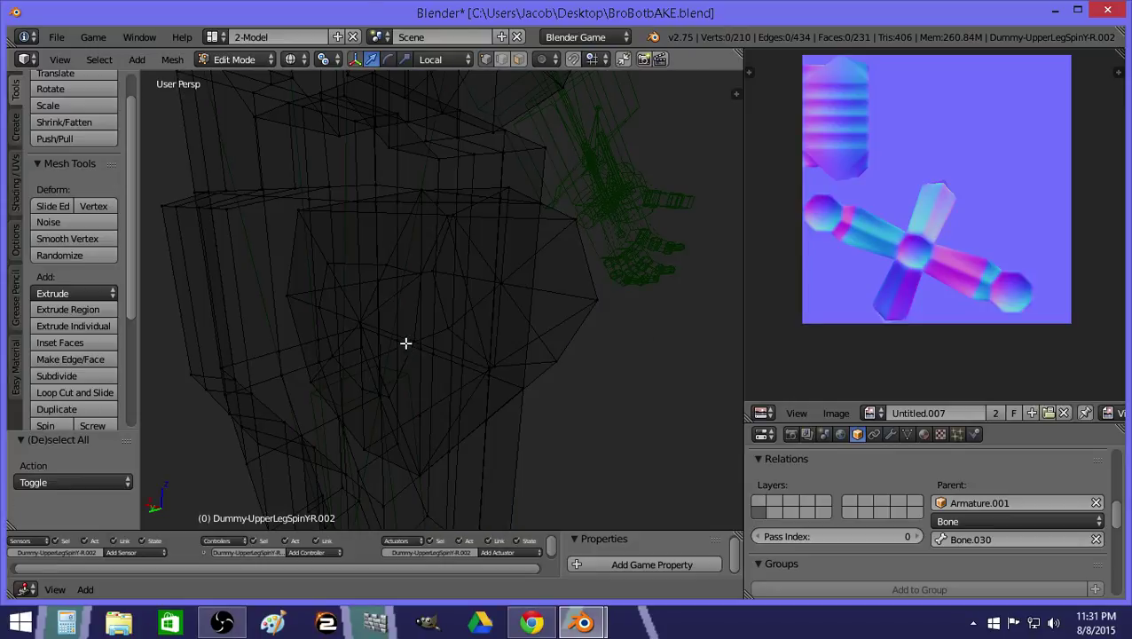
{"action": "right_click", "coordinate": [398, 342]}
{"action": "key", "text": "z"}
{"action": "key", "text": "z"}
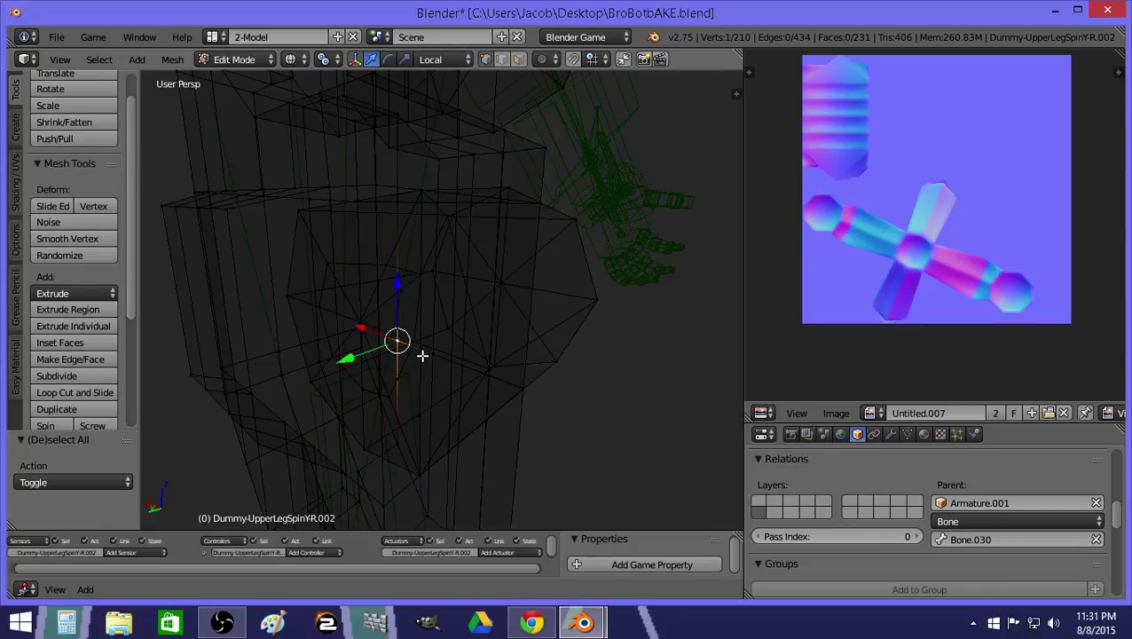
{"action": "key", "text": "z"}
{"action": "key", "text": "g"}
{"action": "right_click", "coordinate": [447, 371]}
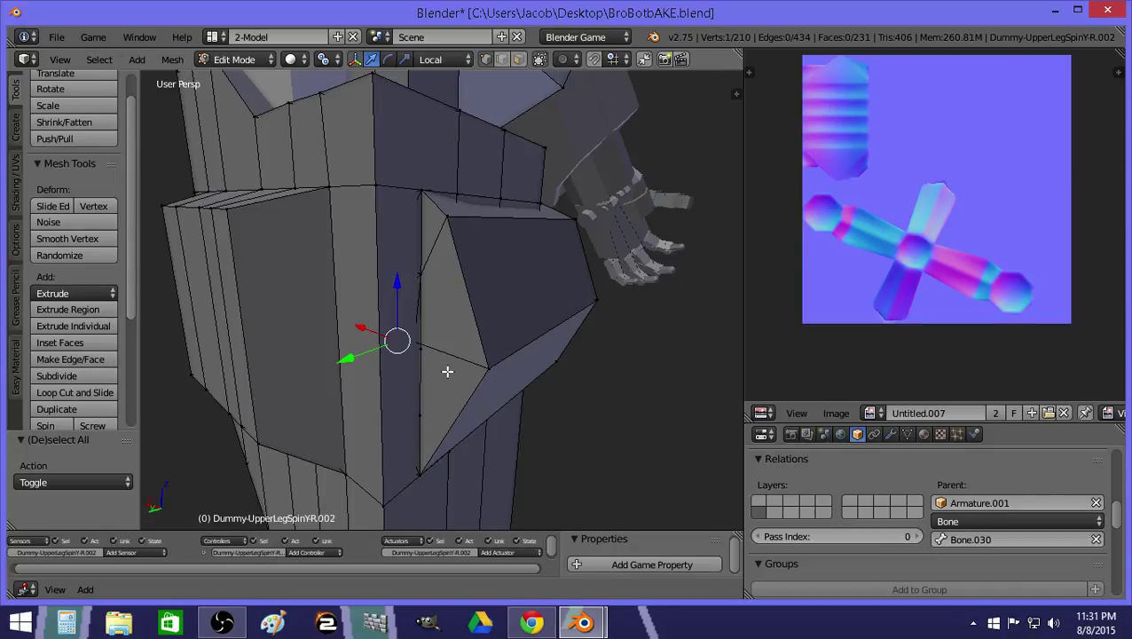
{"action": "key", "text": "z"}
{"action": "right_click", "coordinate": [367, 320]}
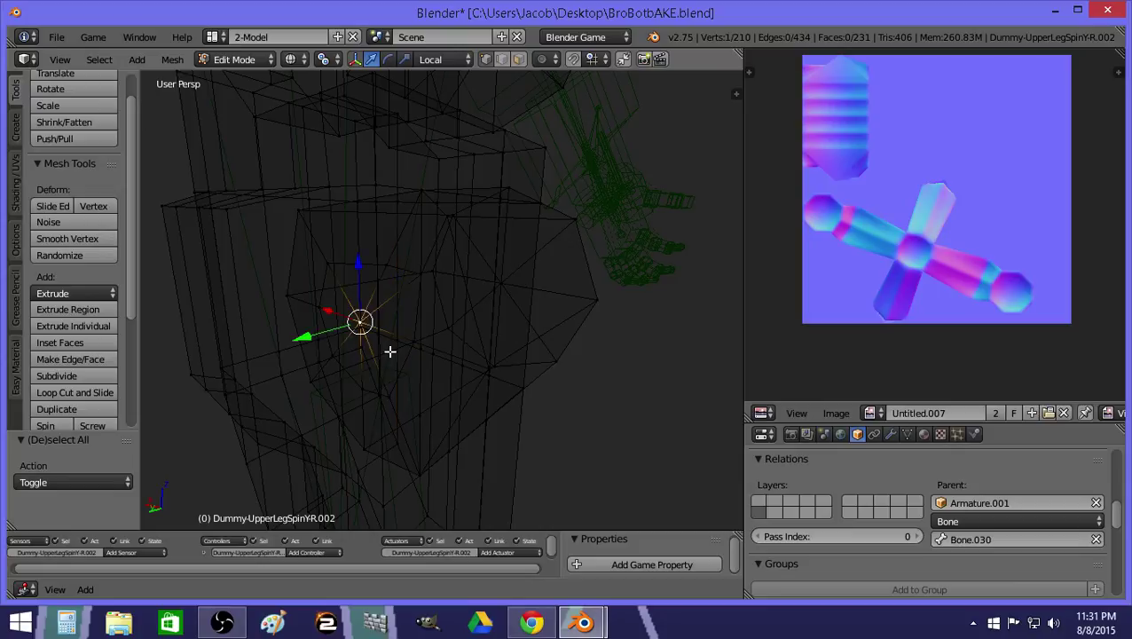
Merge the end cap's middle ring vertex at last into the middle subdivision vertex on the vertical thigh edge.
{"action": "right_click", "coordinate": [418, 340]}
{"action": "key", "text": "z"}
{"action": "right_click", "coordinate": [421, 349], "text": "shift"}
{"action": "key", "text": "alt+m"}
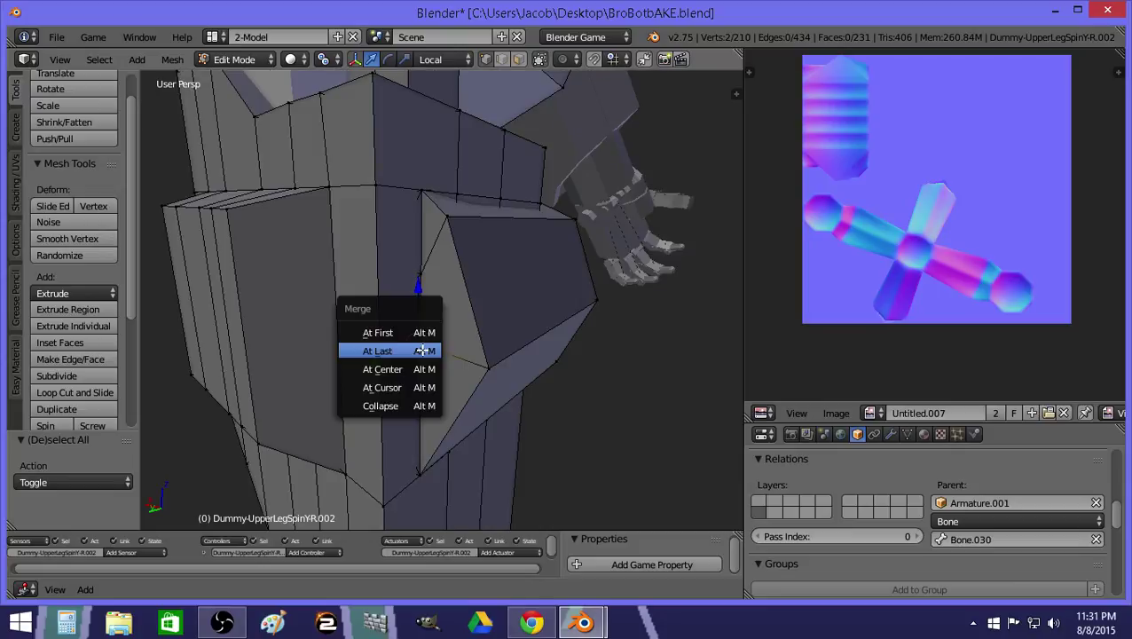
{"action": "left_click", "coordinate": [422, 348]}
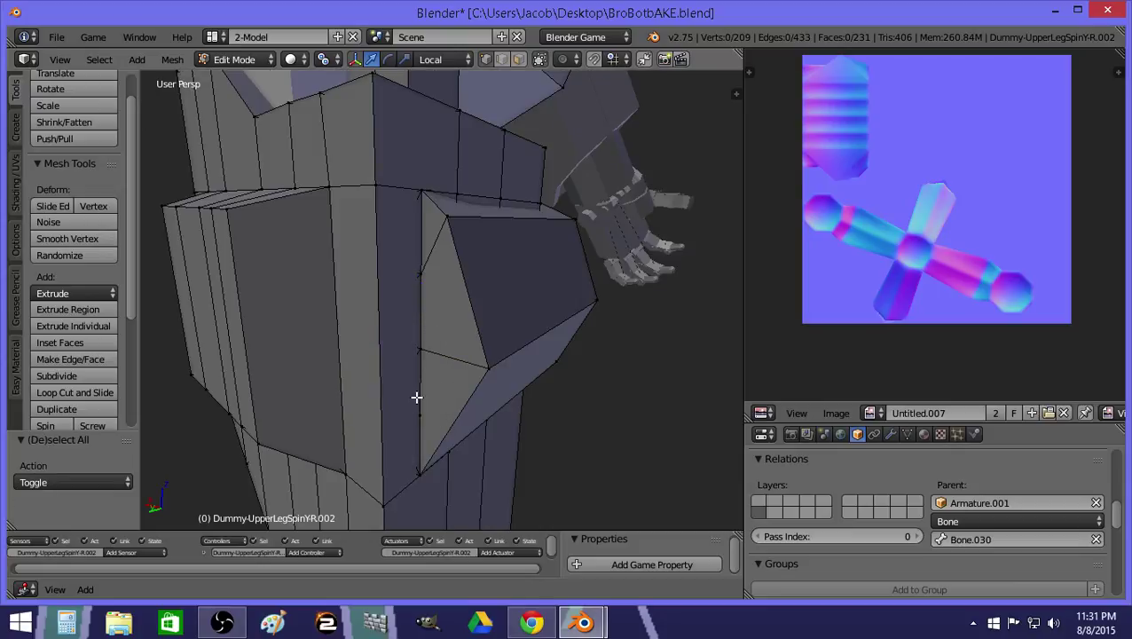
Merge the end cap's lower ring vertex at last into the lower subdivision vertex on the vertical thigh edge.
{"action": "key", "text": "z"}
{"action": "right_click", "coordinate": [395, 390]}
{"action": "right_click", "coordinate": [413, 408], "text": "shift"}
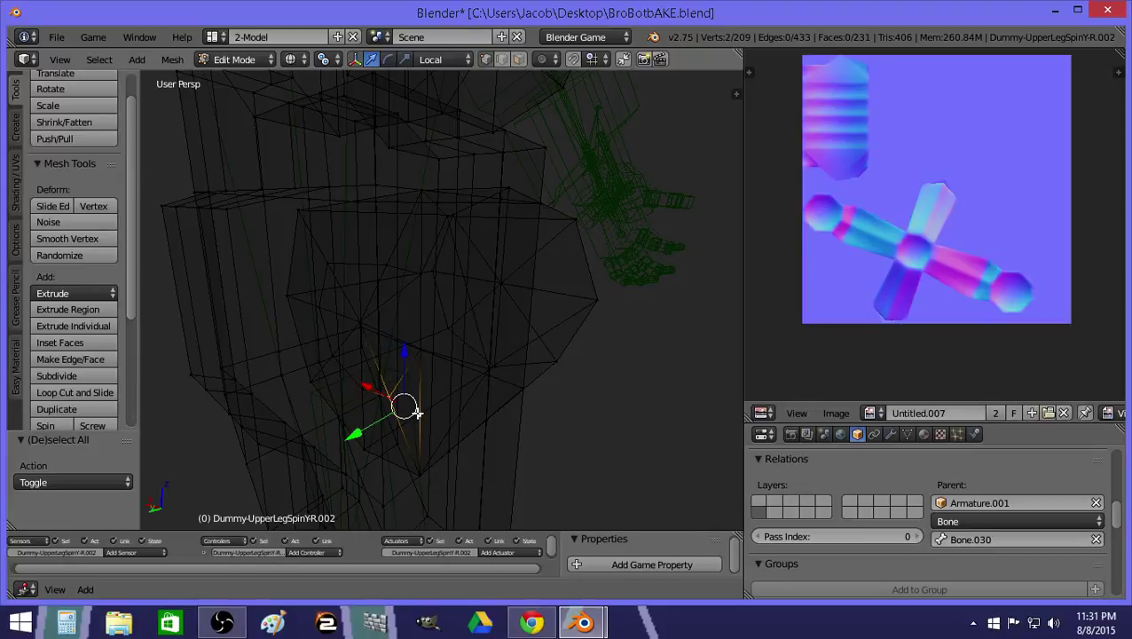
{"action": "key", "text": "z"}
{"action": "key", "text": "alt+m"}
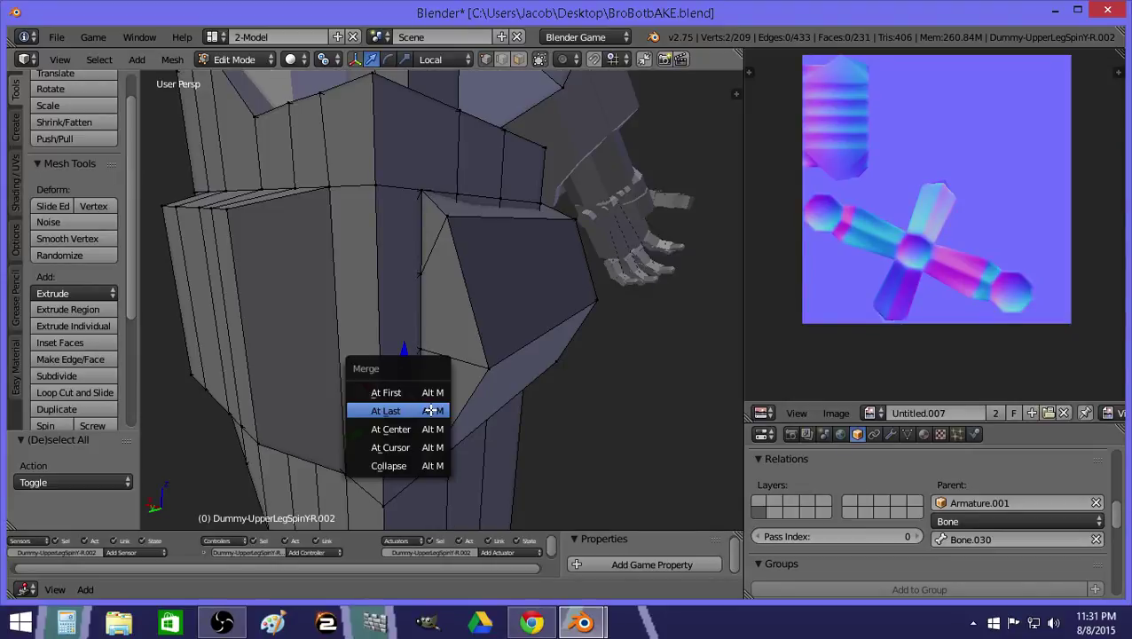
{"action": "left_click", "coordinate": [430, 409]}
{"action": "key", "text": "a"}
Merge the end cap's hidden bottom vertex at last into the vertex at the bottom end of the vertical thigh edge.
{"action": "key", "text": "z"}
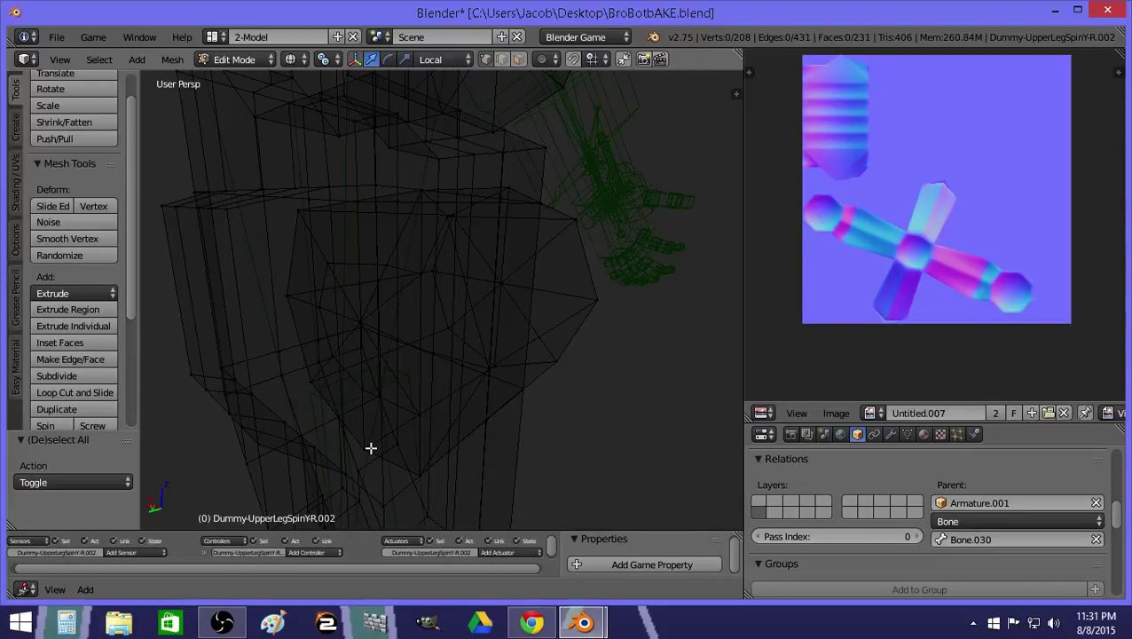
{"action": "right_click", "coordinate": [371, 448]}
{"action": "right_click", "coordinate": [416, 469], "text": "shift"}
{"action": "key", "text": "z"}
{"action": "key", "text": "alt+m"}
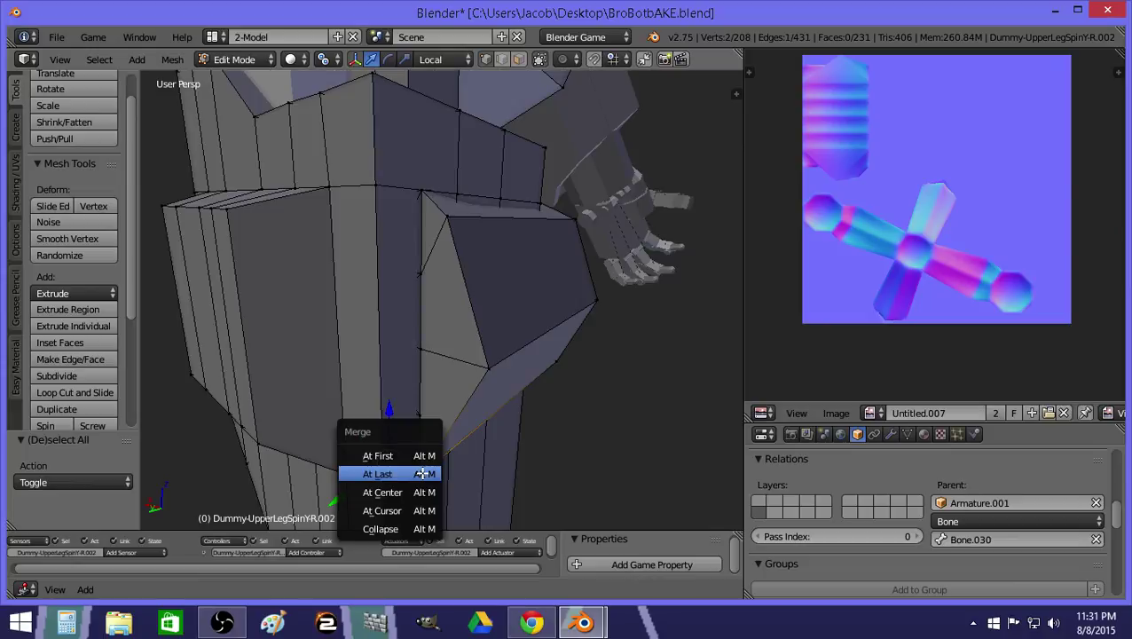
{"action": "left_click", "coordinate": [423, 474]}
Delete the five leftover inner-ring vertices of the hidden end cap inside the thigh.
{"action": "key", "text": "z"}
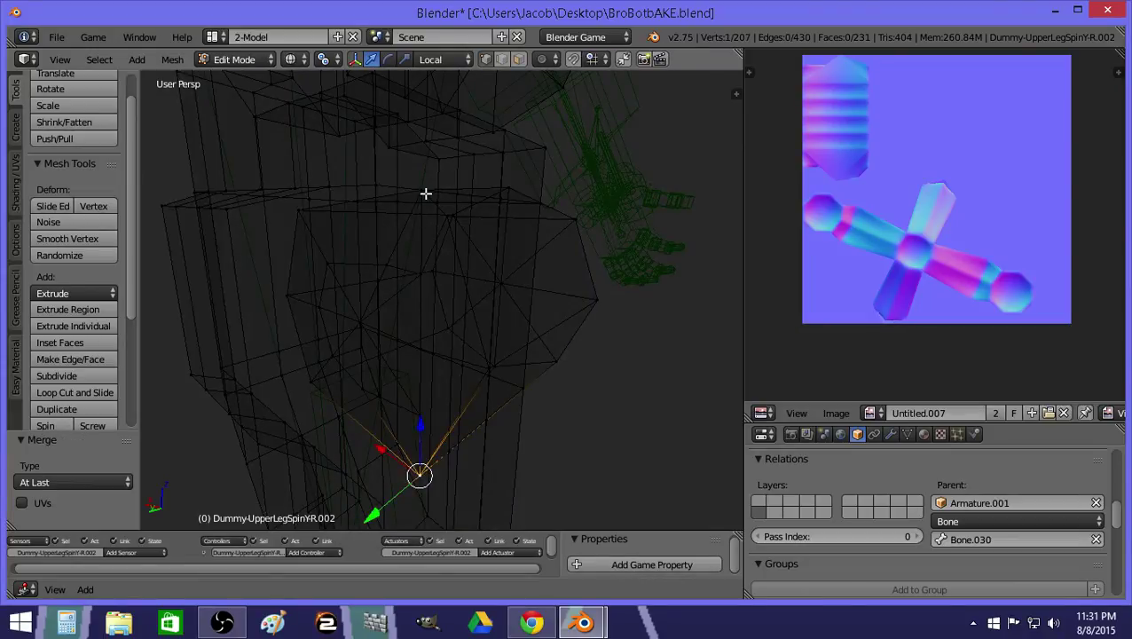
{"action": "key", "text": "z"}
{"action": "key", "text": "z"}
{"action": "left_click", "coordinate": [423, 190]}
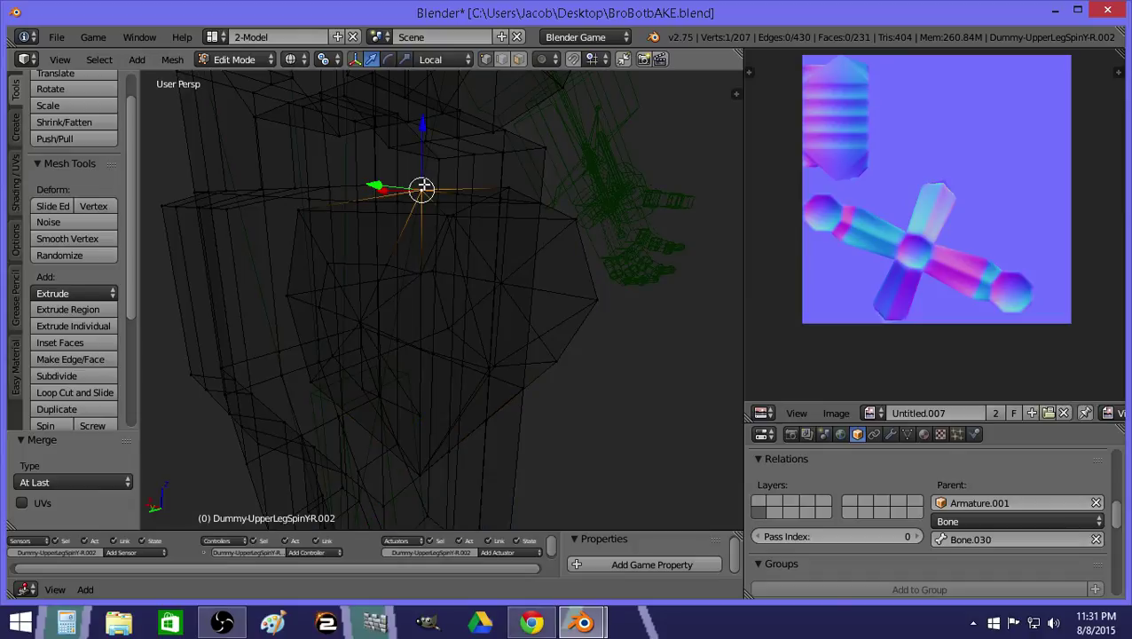
{"action": "left_click", "coordinate": [387, 264]}
{"action": "right_click", "coordinate": [334, 263], "text": "shift"}
{"action": "right_click", "coordinate": [316, 308], "text": "shift"}
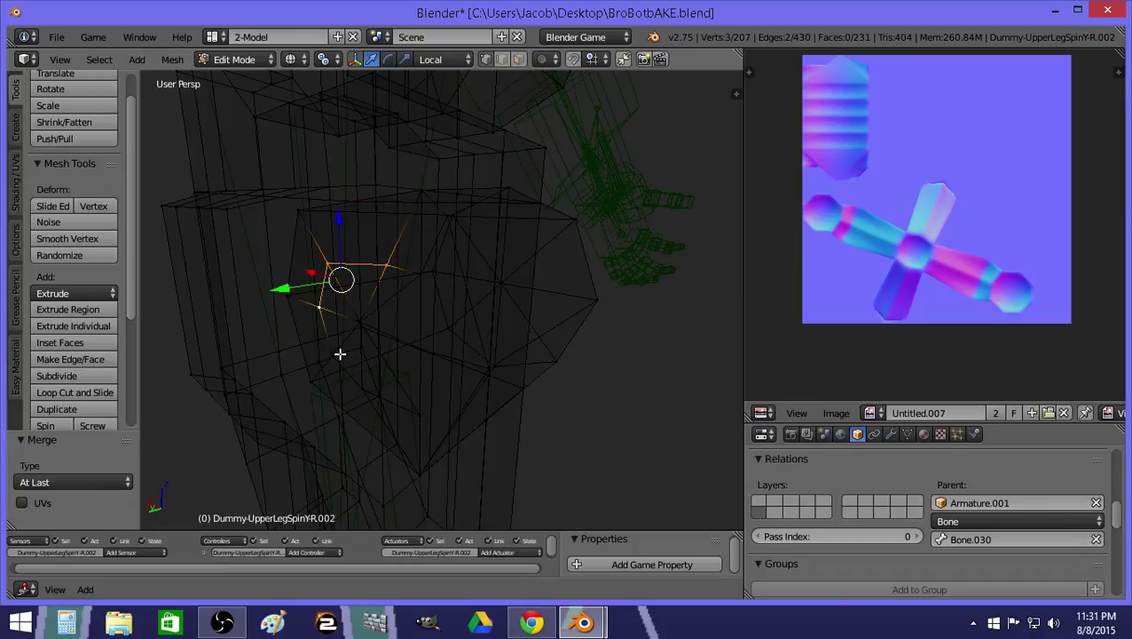
{"action": "right_click", "coordinate": [333, 356], "text": "shift"}
{"action": "right_click", "coordinate": [360, 386], "text": "shift"}
{"action": "key", "text": "z"}
{"action": "key", "text": "shift+f"}
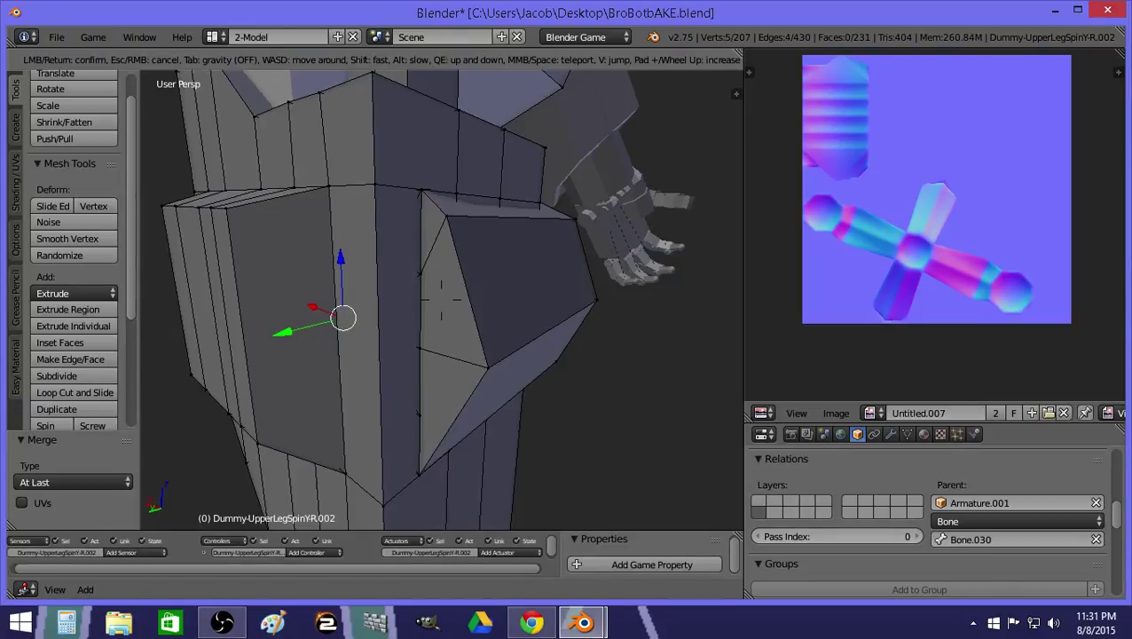
{"action": "key", "text": "Escape"}
{"action": "key", "text": "z"}
{"action": "key", "text": "x"}
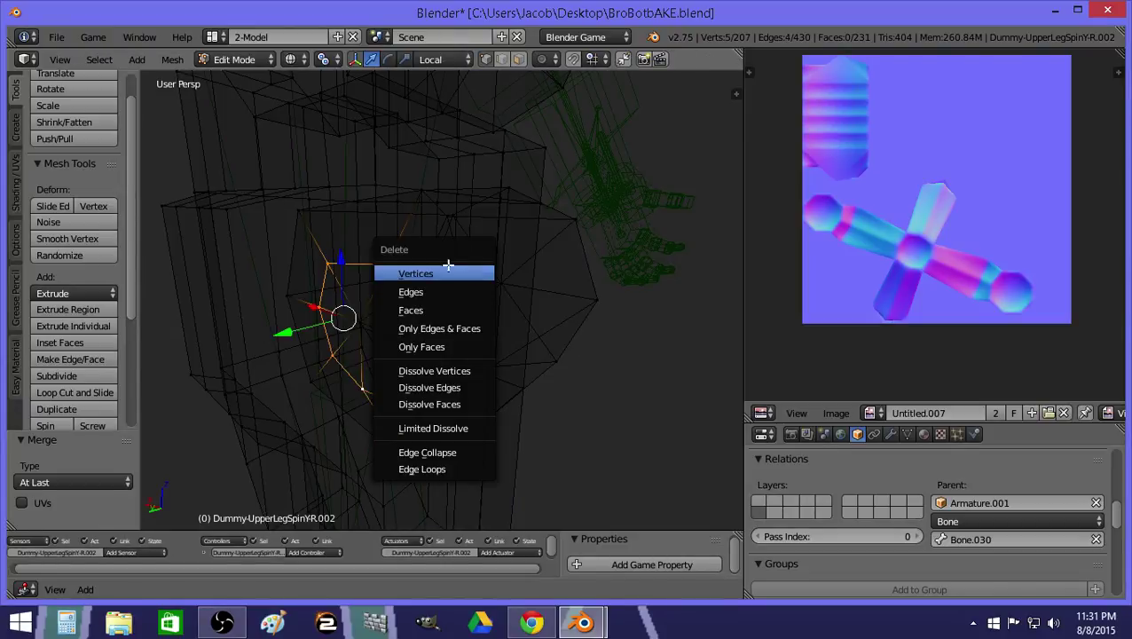
{"action": "left_click", "coordinate": [443, 268]}
Delete the three remaining outer vertices of the octagonal block that lie hidden inside the thigh.
{"action": "right_click", "coordinate": [299, 211]}
{"action": "right_click", "coordinate": [287, 300], "text": "shift"}
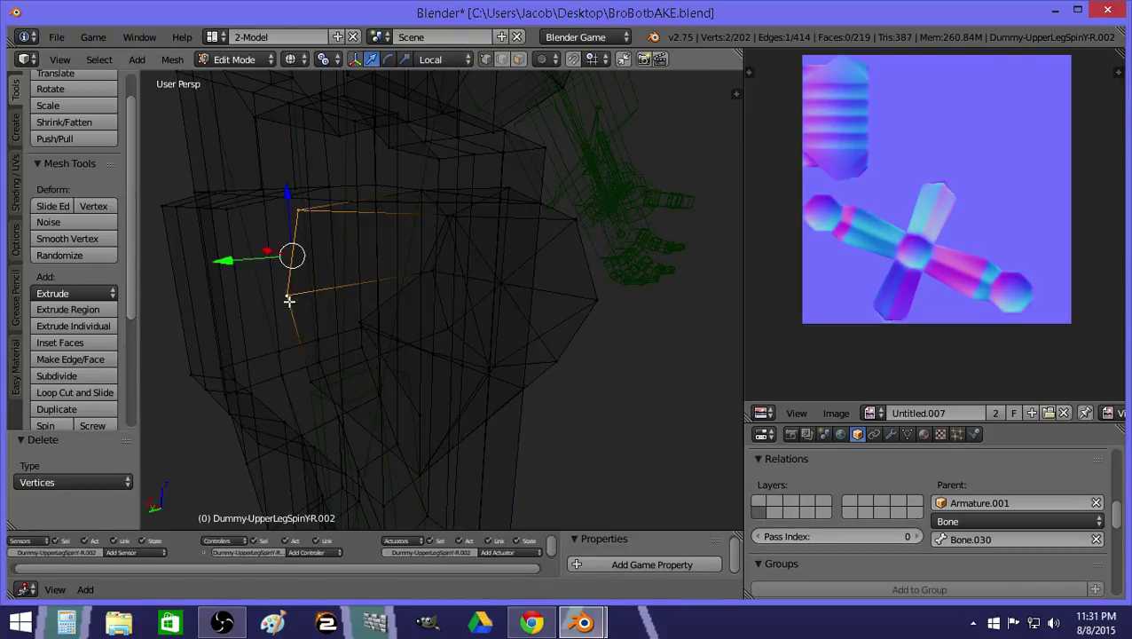
{"action": "right_click", "coordinate": [308, 383], "text": "shift"}
{"action": "key", "text": "z"}
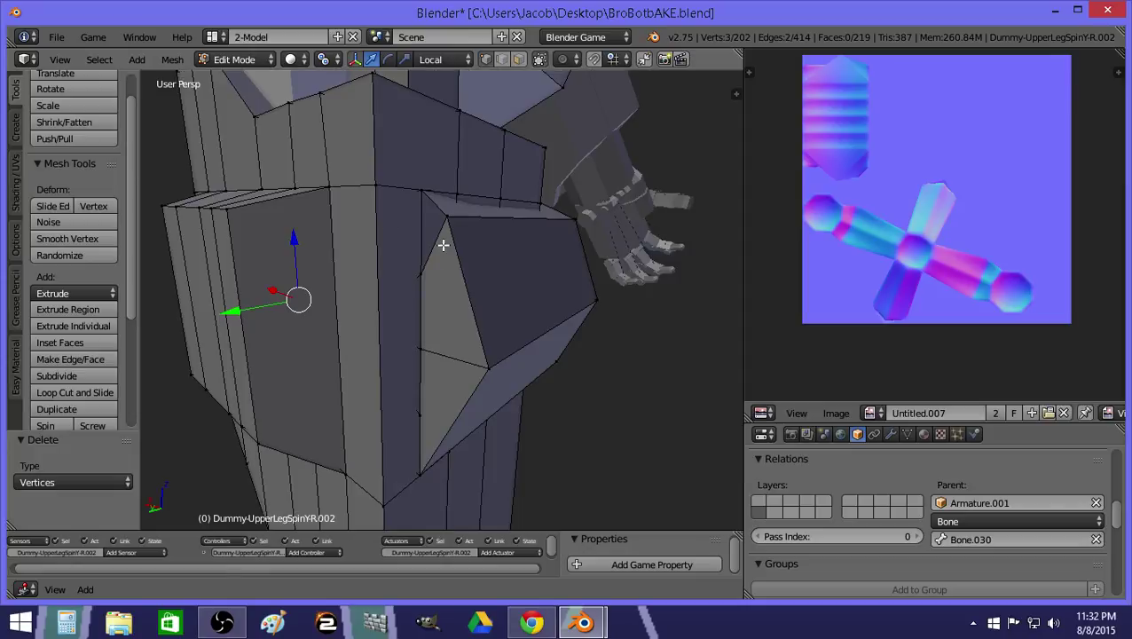
{"action": "key", "text": "x"}
{"action": "left_click", "coordinate": [444, 246]}
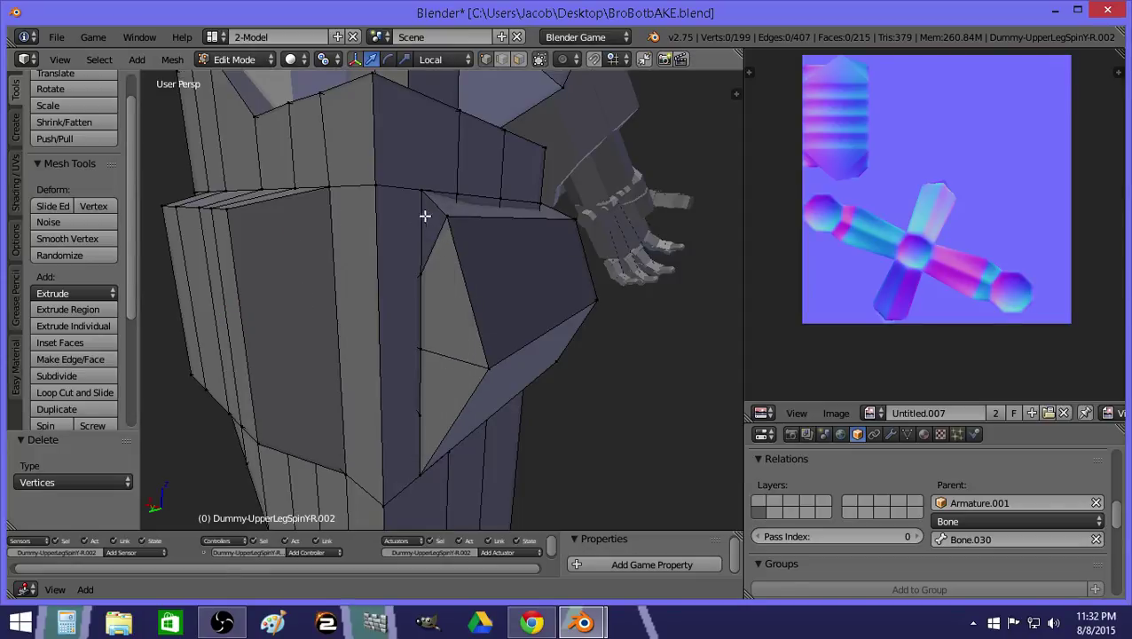
Fill a triangular face between the top segment of the vertical thigh edge and the block's adjacent upper corner vertex.
{"action": "right_click", "coordinate": [422, 229], "text": "alt"}
{"action": "right_click", "coordinate": [445, 215], "text": "shift"}
{"action": "key", "text": "z"}
{"action": "key", "text": "z"}
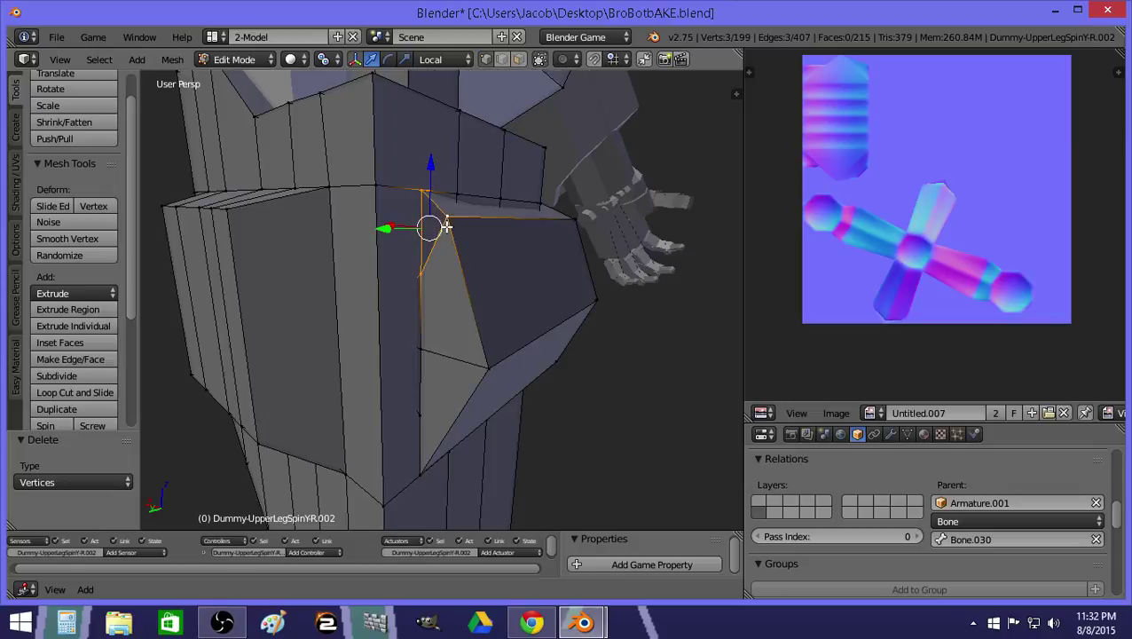
{"action": "key", "text": "f"}
Subdivide the sloping edge at the outer end of the block's top face, viewed from the block's far side.
{"action": "key", "text": "Tab"}
{"action": "key", "text": "shift+f"}
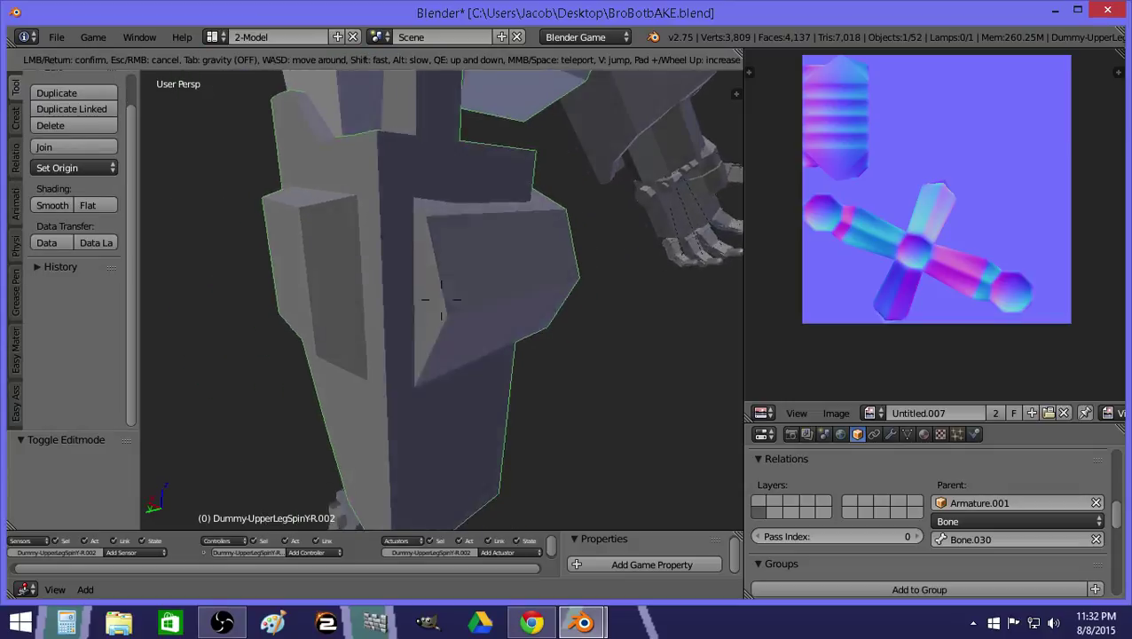
{"action": "left_click", "coordinate": [441, 300]}
{"action": "key", "text": "Tab"}
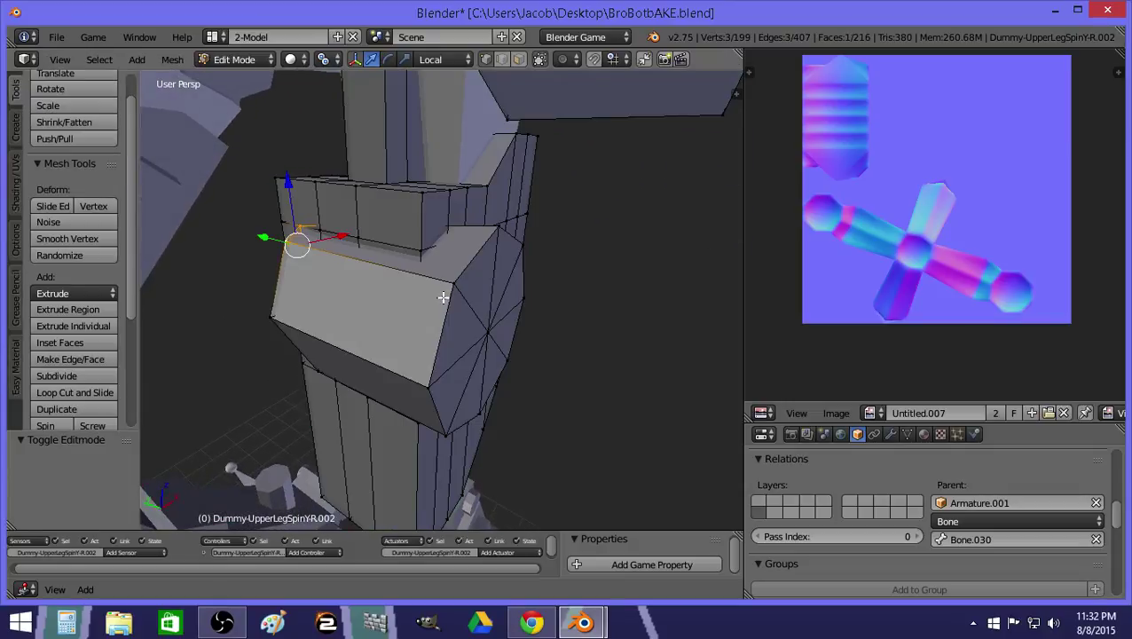
{"action": "key", "text": "z"}
{"action": "key", "text": "z"}
{"action": "right_click", "coordinate": [468, 271]}
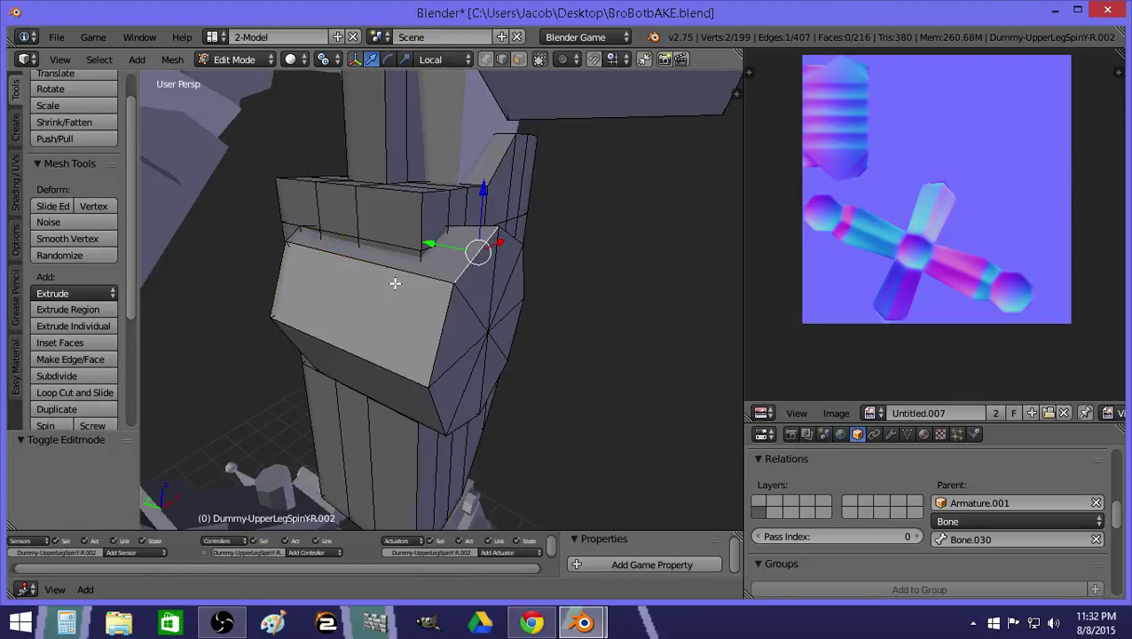
{"action": "left_click", "coordinate": [50, 376]}
{"action": "key", "text": "a"}
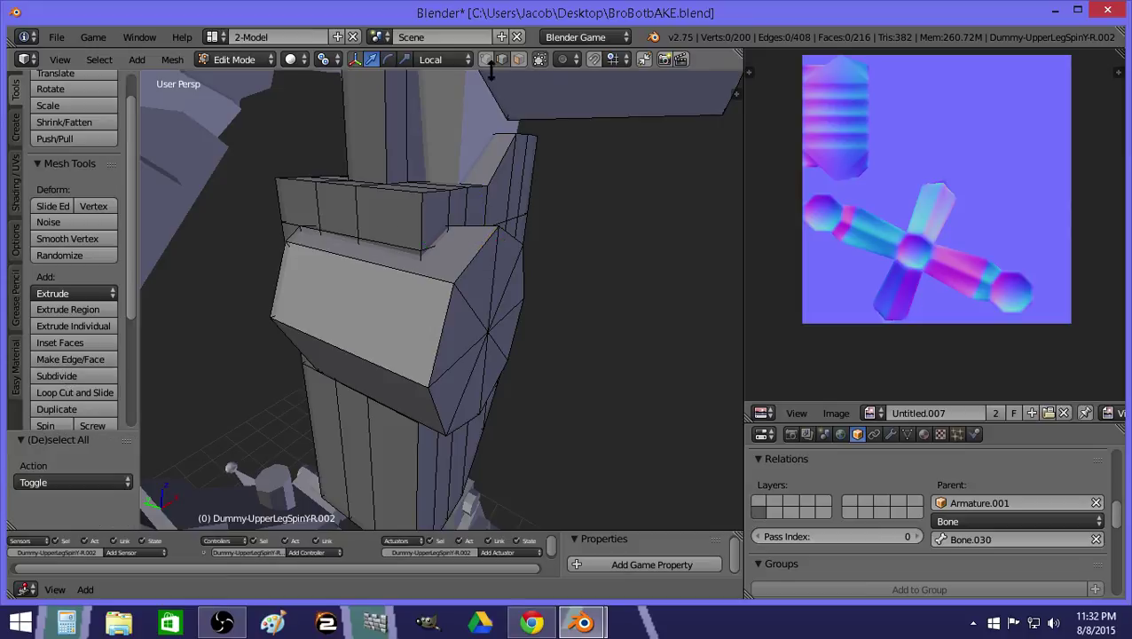
Snap the 3D cursor to the thigh ledge's lower corner vertex and set the pivot point to 3D Cursor.
{"action": "right_click", "coordinate": [415, 251]}
{"action": "key", "text": "shift+s"}
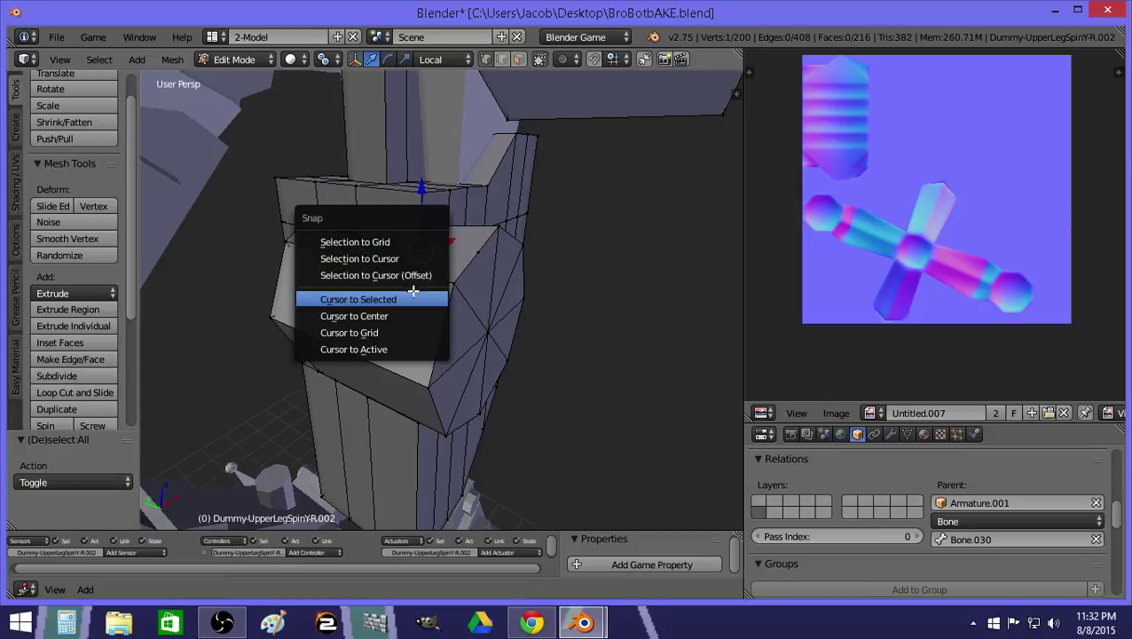
{"action": "left_click", "coordinate": [411, 296]}
{"action": "right_click", "coordinate": [481, 253]}
{"action": "key", "text": "s"}
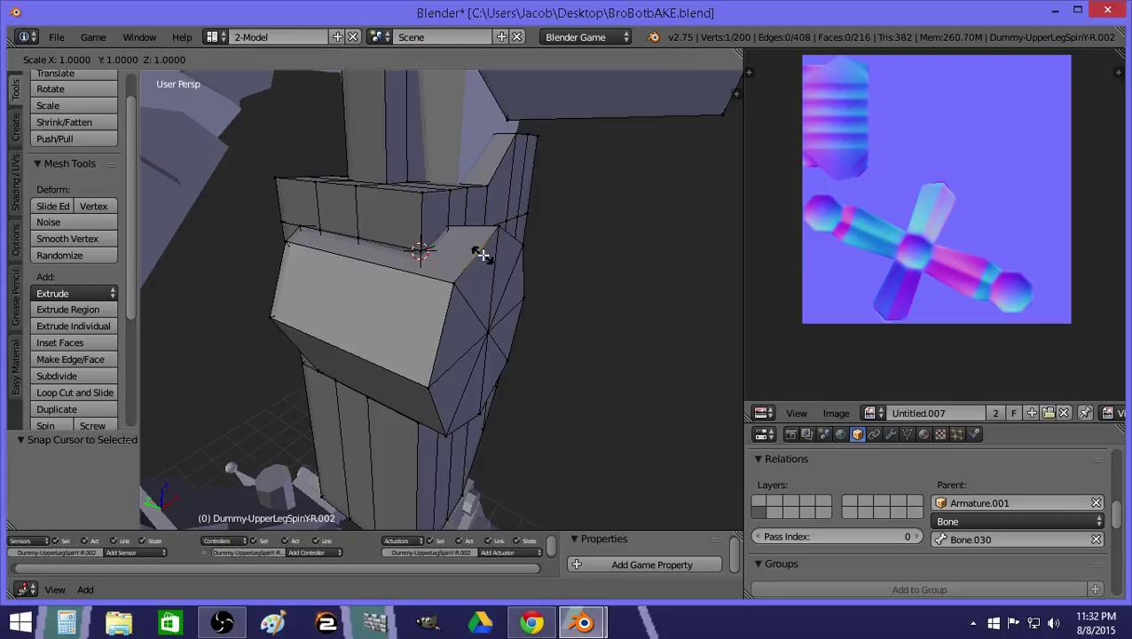
{"action": "right_click", "coordinate": [483, 254]}
{"action": "left_click", "coordinate": [325, 64]}
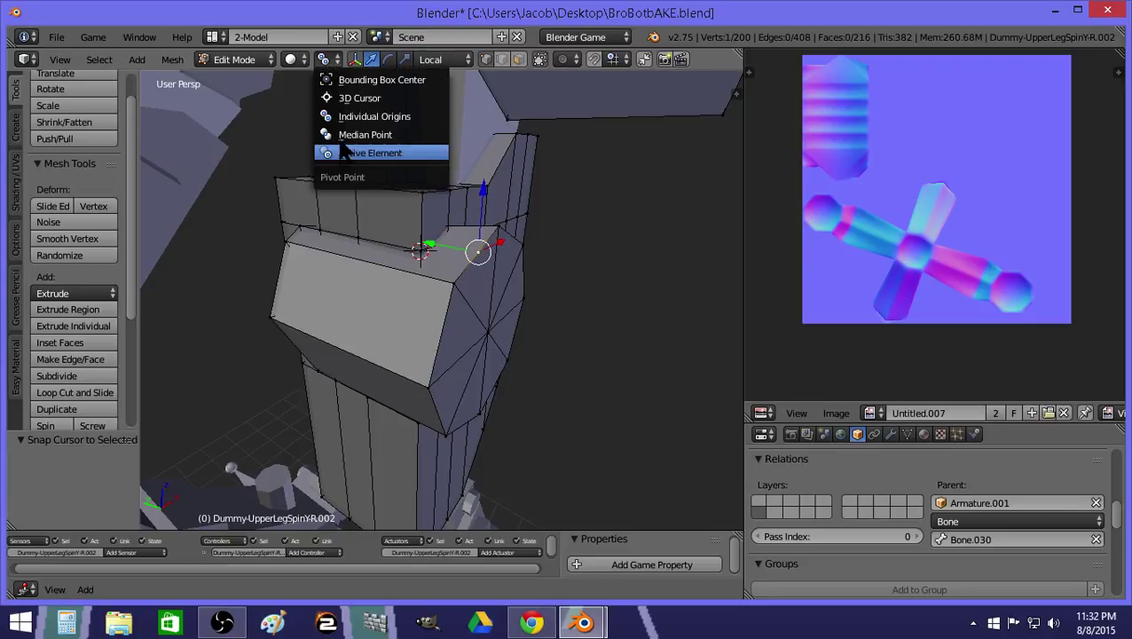
{"action": "left_click", "coordinate": [355, 95]}
Align the sloping edge's middle vertex with the 3D cursor by scaling it to 0 with global Y locked.
{"action": "key", "text": "s"}
{"action": "key", "text": "shift+y"}
{"action": "type", "text": "0"}
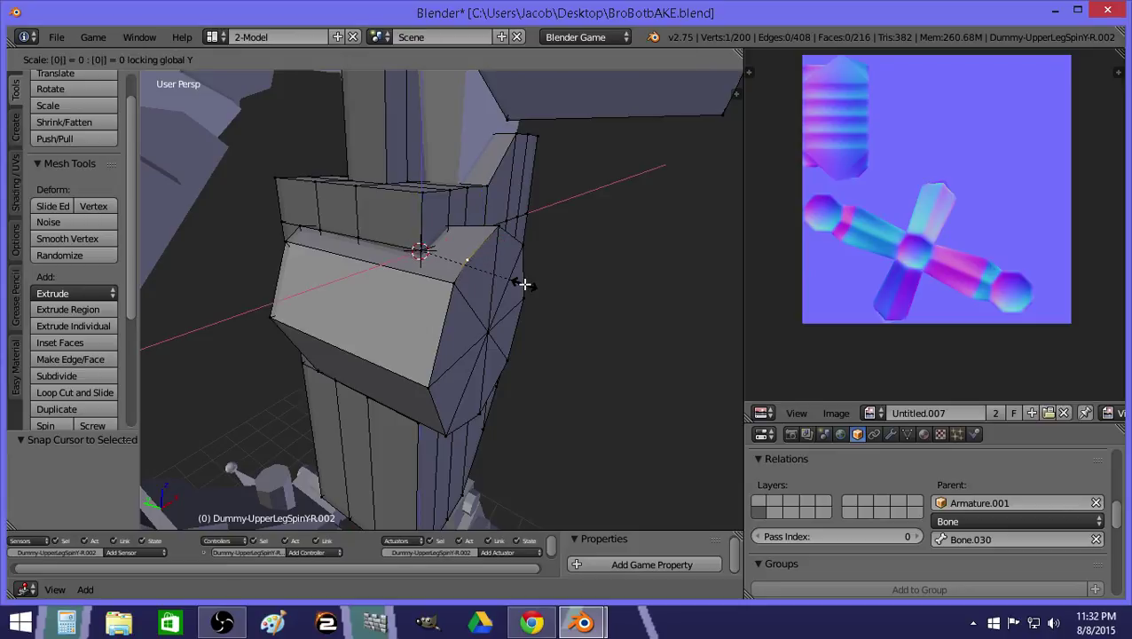
{"action": "key", "text": "Return"}
Try to connect the aligned edge vertex to the ledge's lower corner vertex with Make Edge/Face, and undo it.
{"action": "key", "text": "a"}
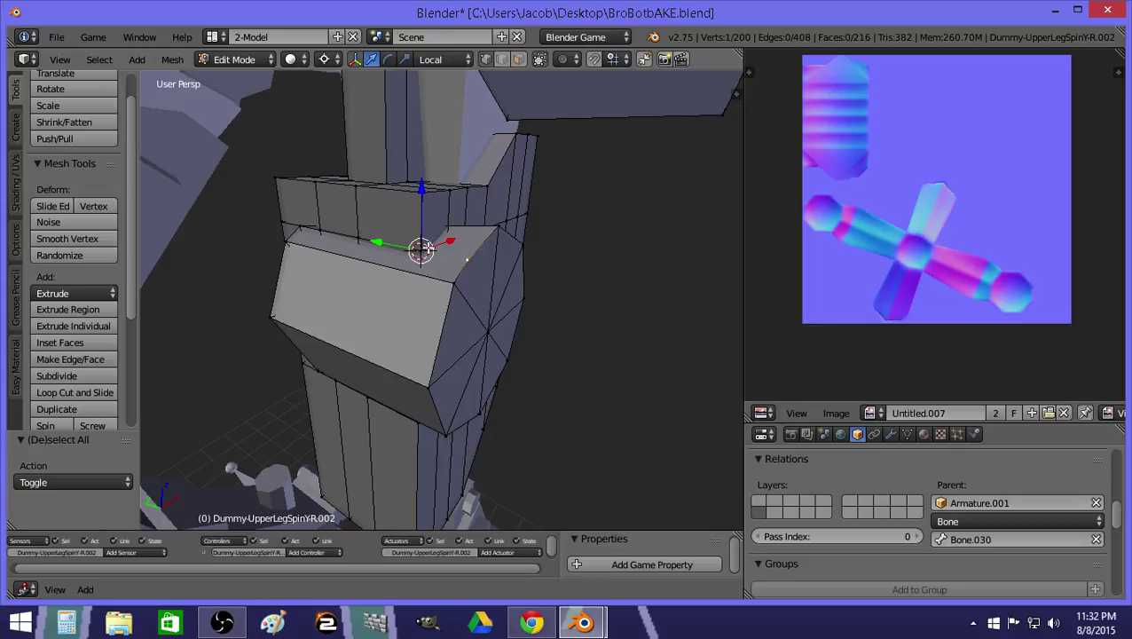
{"action": "key", "text": "f"}
{"action": "key", "text": "a"}
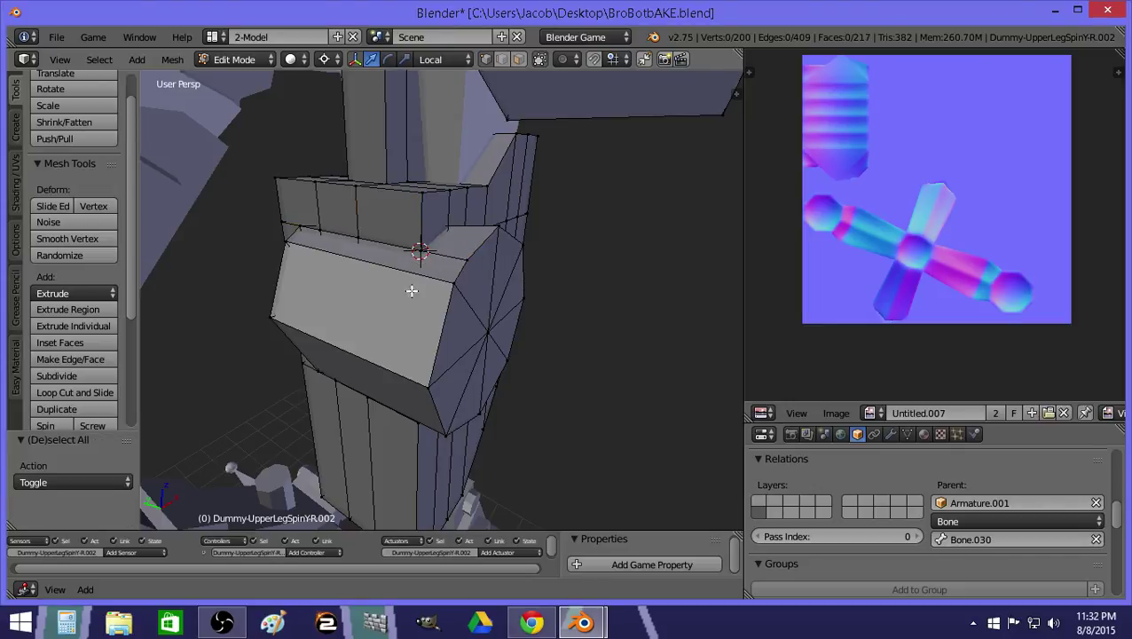
{"action": "right_click", "coordinate": [425, 254]}
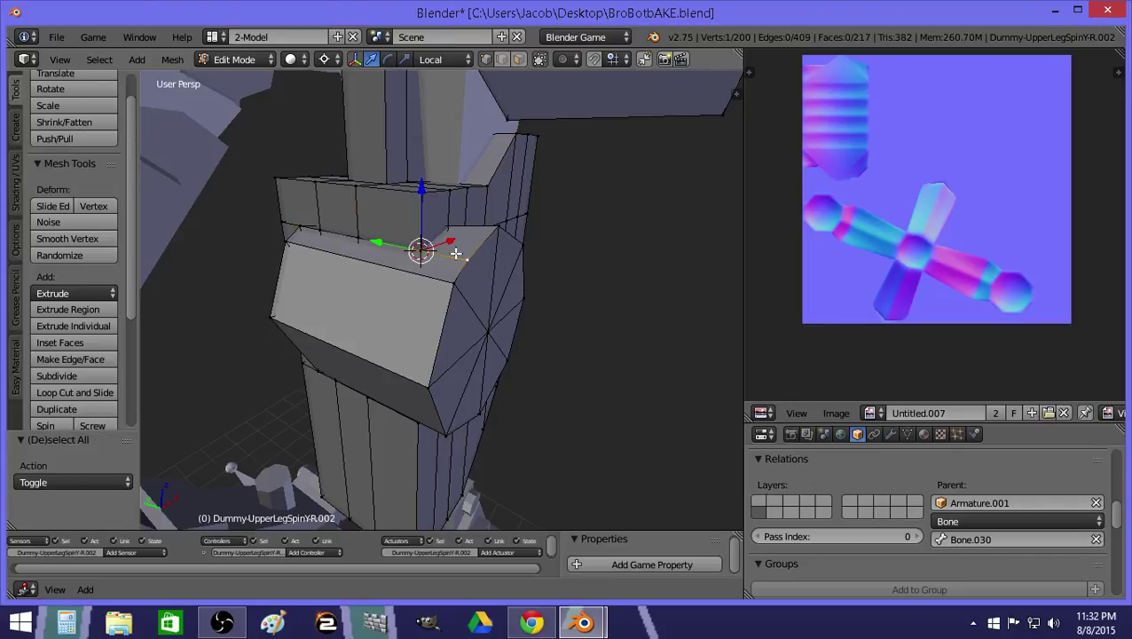
{"action": "key", "text": "a"}
{"action": "key", "text": "ctrl+z"}
{"action": "key", "text": "ctrl+z"}
{"action": "key", "text": "ctrl+z"}
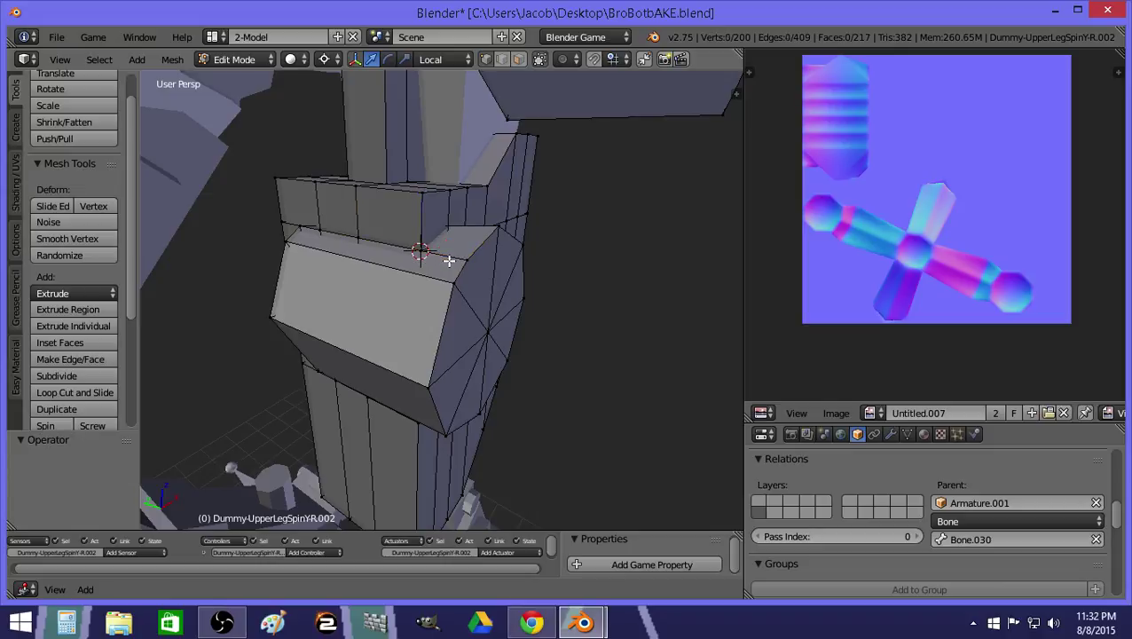
{"action": "right_click", "coordinate": [449, 261], "text": "alt"}
{"action": "key", "text": "a"}
Connect the aligned edge vertex to the ledge's lower corner vertex with a vertex connect path across the top face.
{"action": "right_click", "coordinate": [468, 259]}
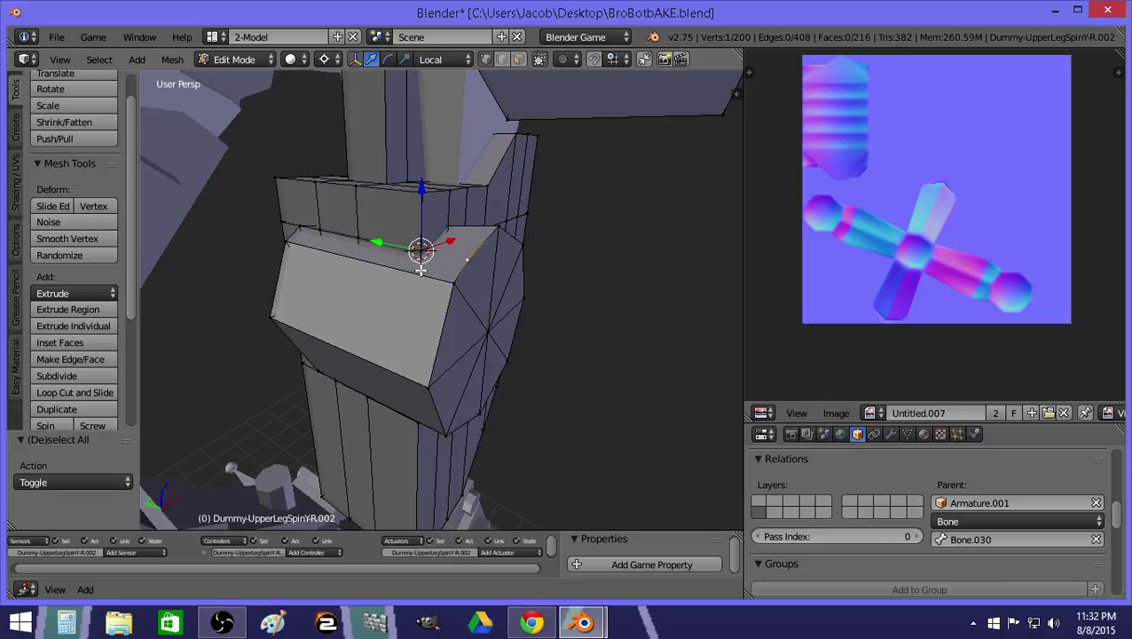
{"action": "right_click", "coordinate": [422, 251], "text": "shift"}
{"action": "key", "text": "j"}
{"action": "key", "text": "a"}
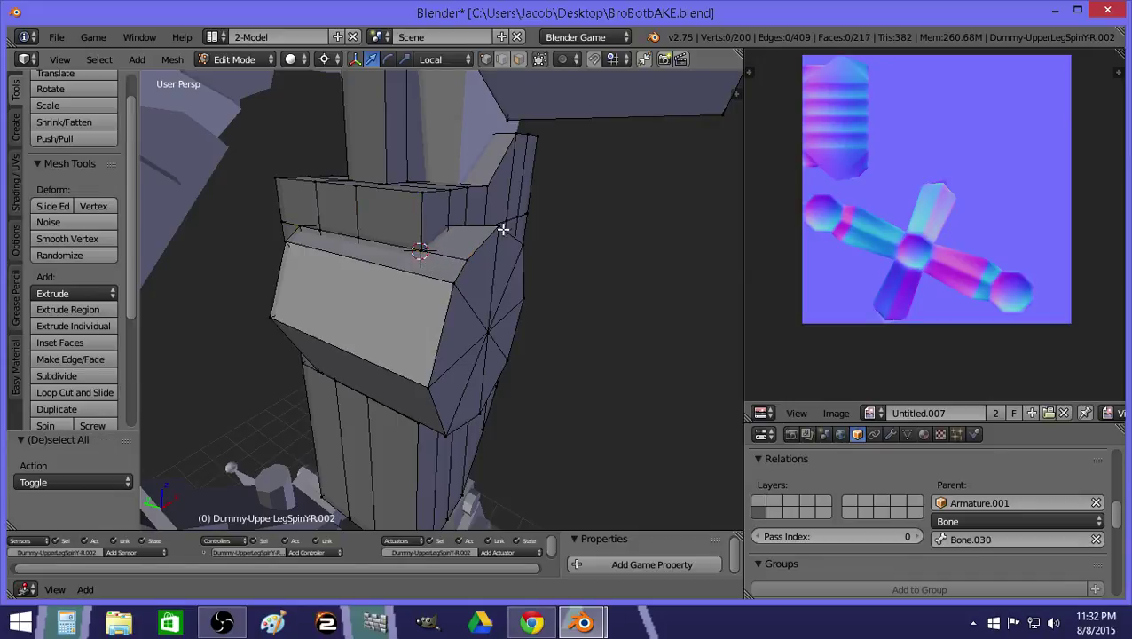
Subdivide the block's top edge running along the thigh with one cut.
{"action": "right_click", "coordinate": [424, 249]}
{"action": "key", "text": "z"}
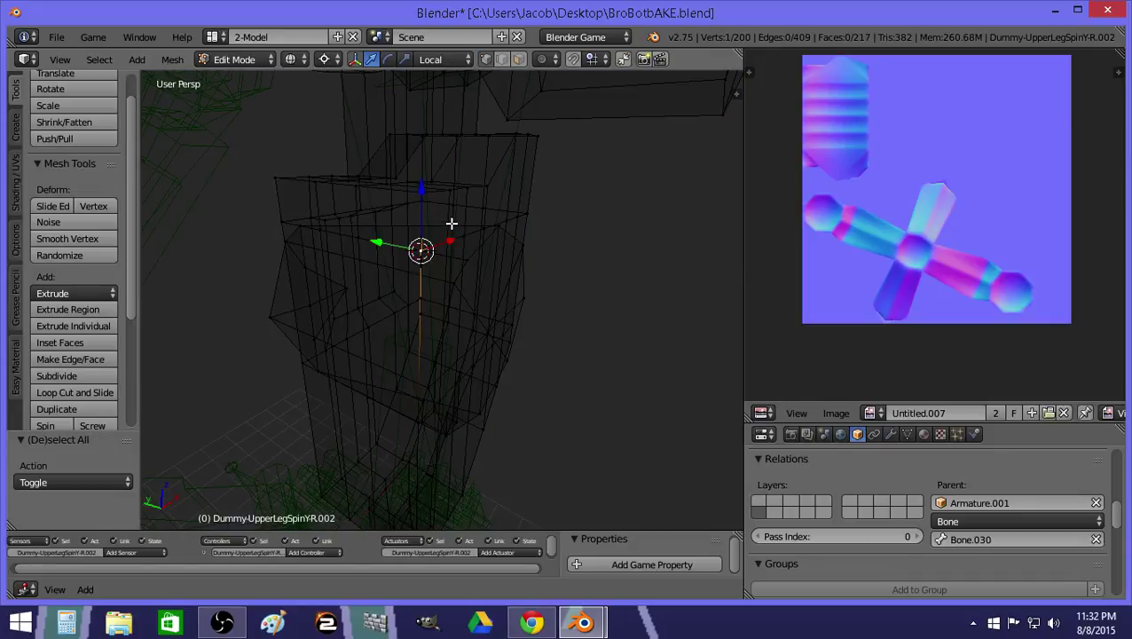
{"action": "key", "text": "z"}
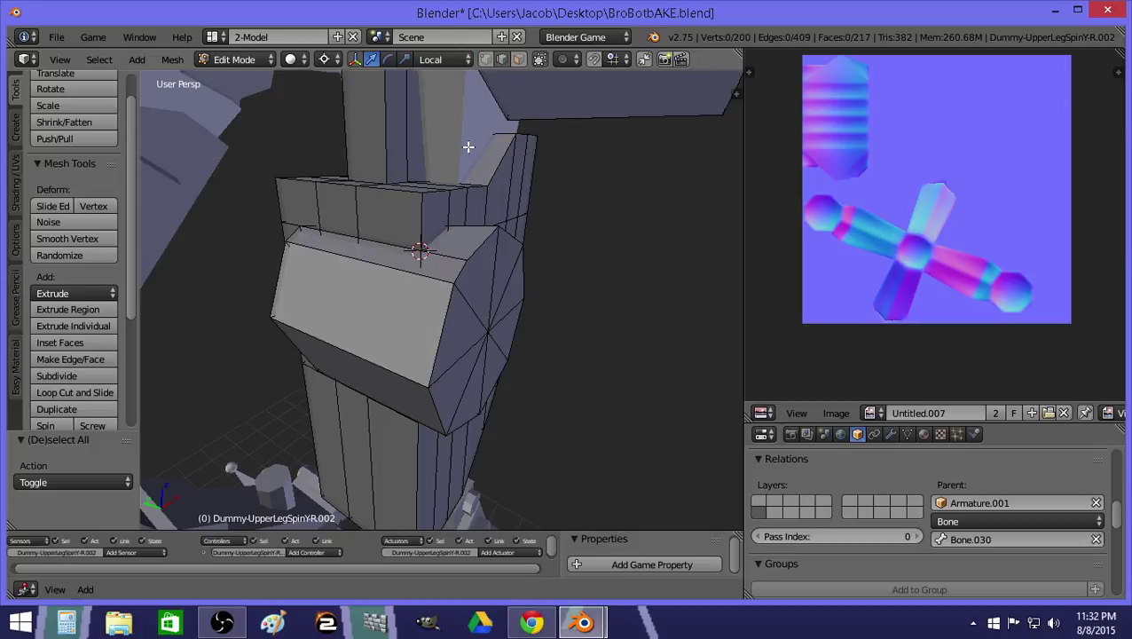
{"action": "right_click", "coordinate": [459, 226], "text": "shift"}
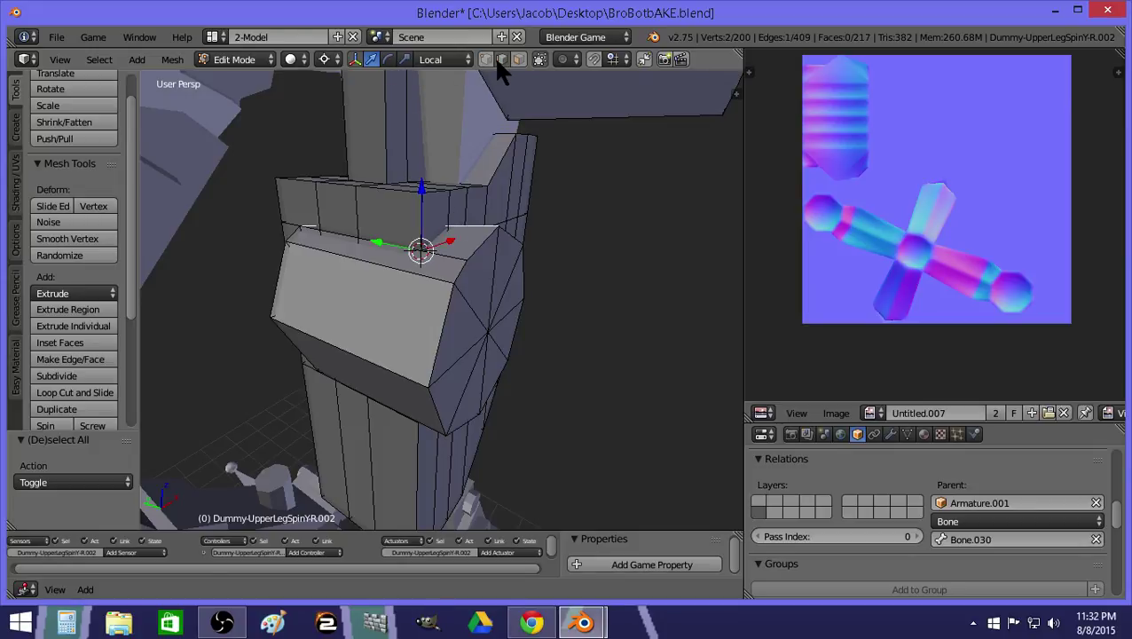
{"action": "left_click", "coordinate": [106, 374]}
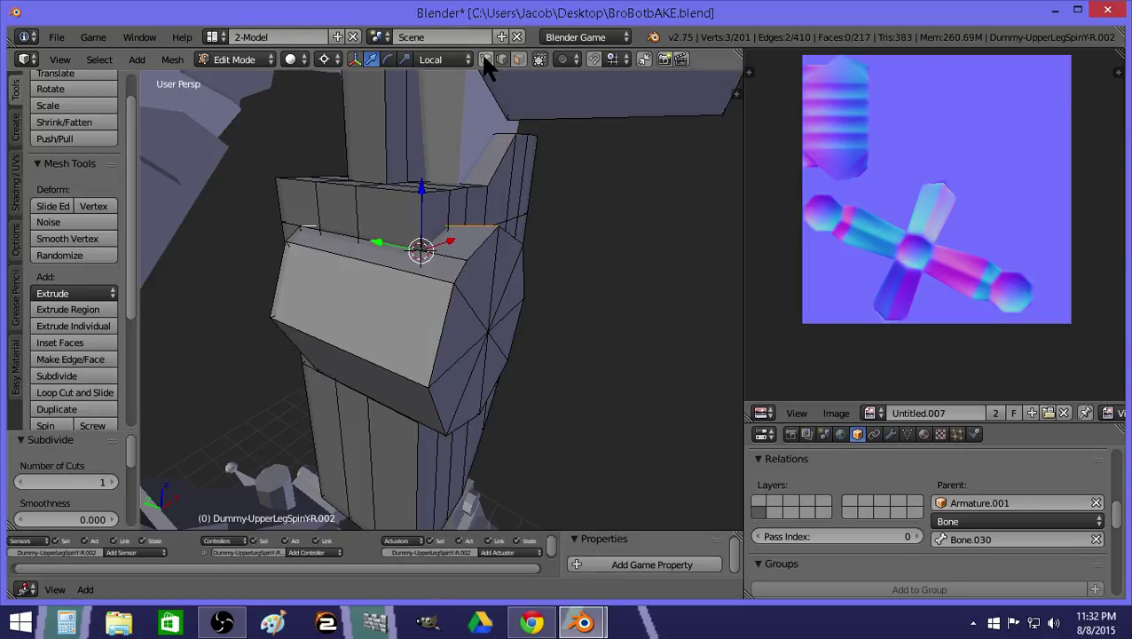
Merge the top edge's new middle vertex at last into the nearby vertex on the thigh's vertical edge.
{"action": "key", "text": "z"}
{"action": "right_click", "coordinate": [464, 248]}
{"action": "key", "text": "z"}
{"action": "key", "text": "z"}
{"action": "right_click", "coordinate": [453, 246], "text": "shift"}
{"action": "key", "text": "z"}
{"action": "key", "text": "alt+m"}
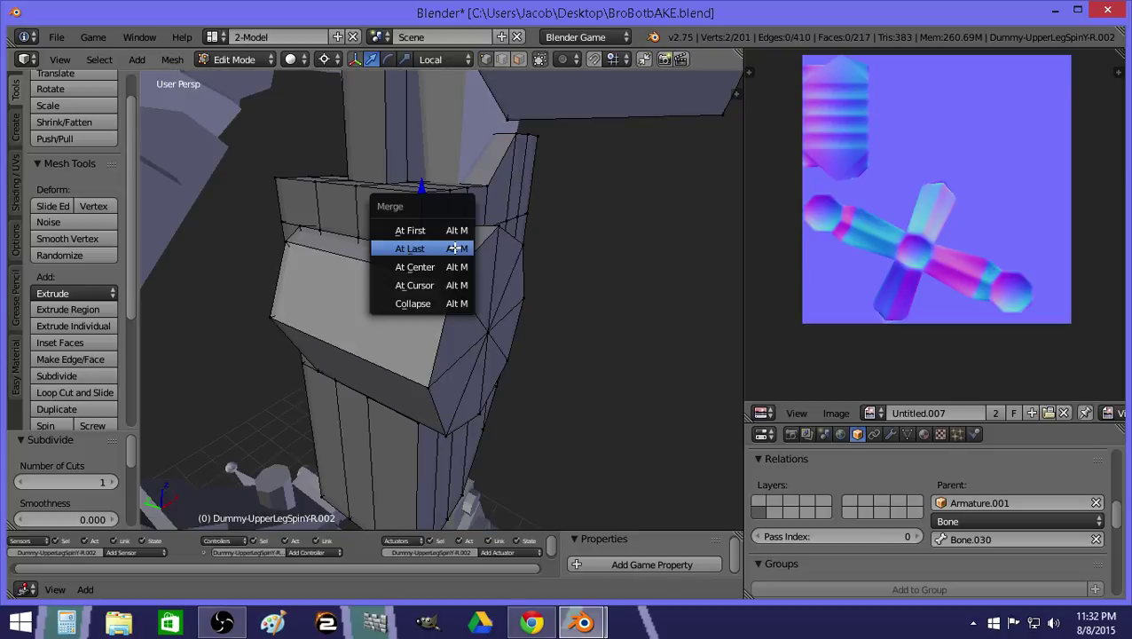
{"action": "left_click", "coordinate": [454, 247]}
Move the merged vertex up about 0.0866 along global Z, level with the block's top edge.
{"action": "key", "text": "z"}
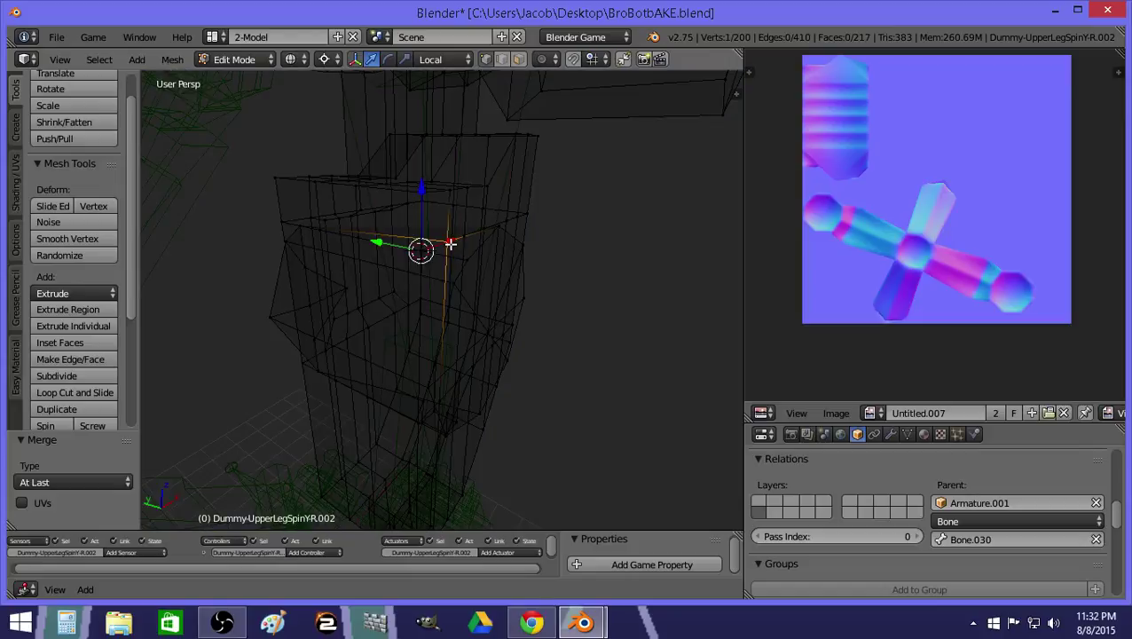
{"action": "key", "text": "z"}
{"action": "key", "text": "g"}
{"action": "key", "text": "z"}
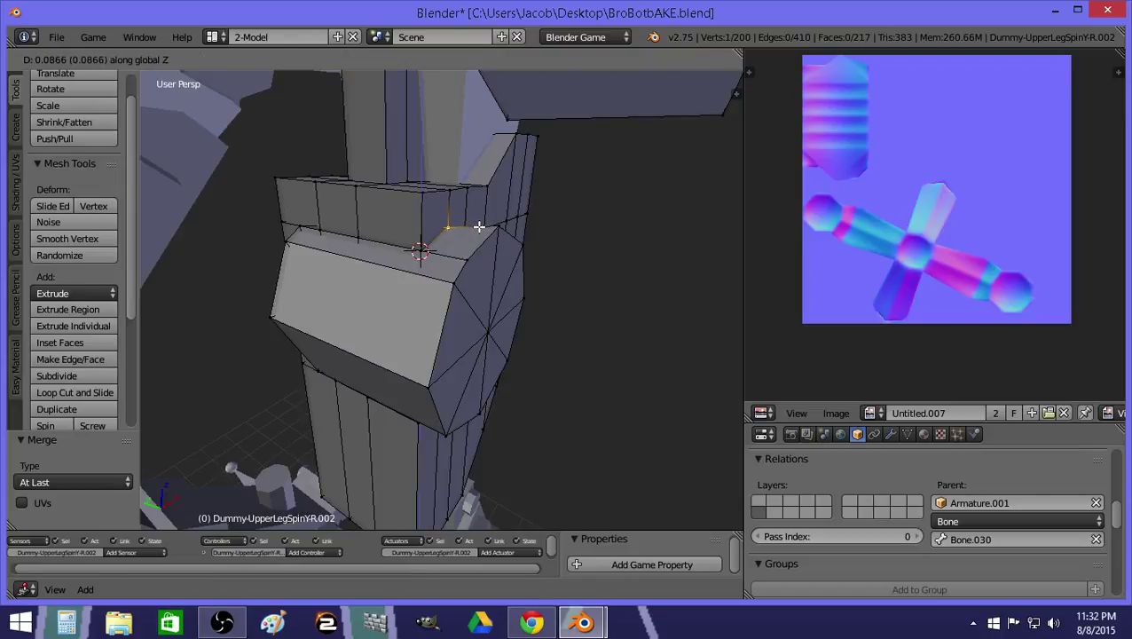
{"action": "left_click", "coordinate": [479, 228]}
Snap the 3D cursor to the block's upper side vertex and scale the merged thigh vertex to 0 about it, excluding global Y.
{"action": "key", "text": "shift+s"}
{"action": "left_click", "coordinate": [449, 231]}
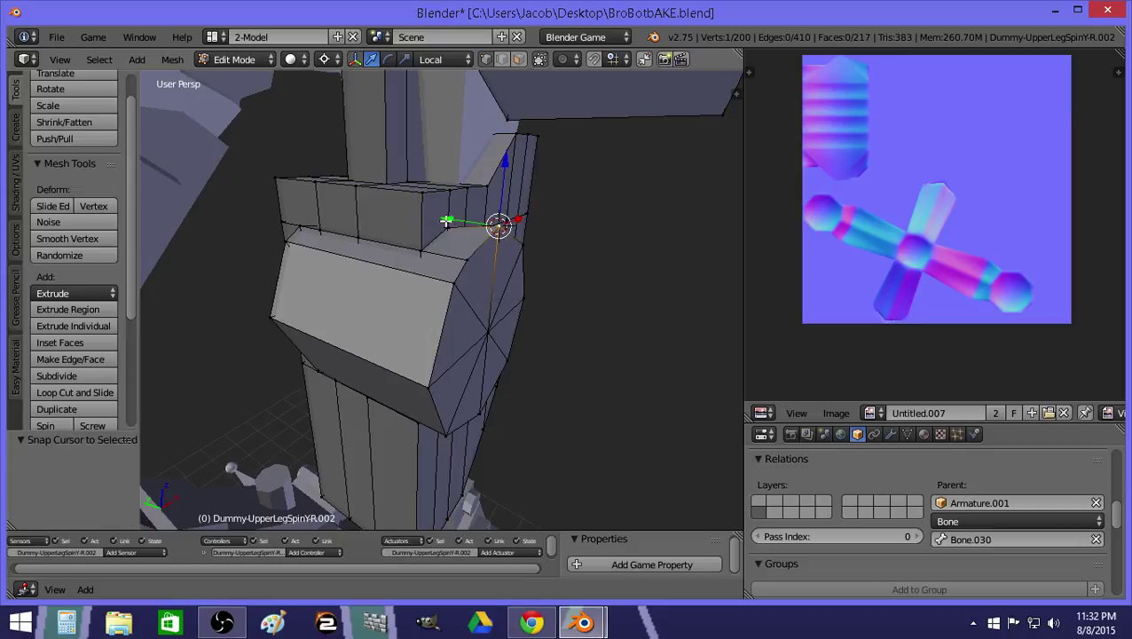
{"action": "type", "text": "sx0"}
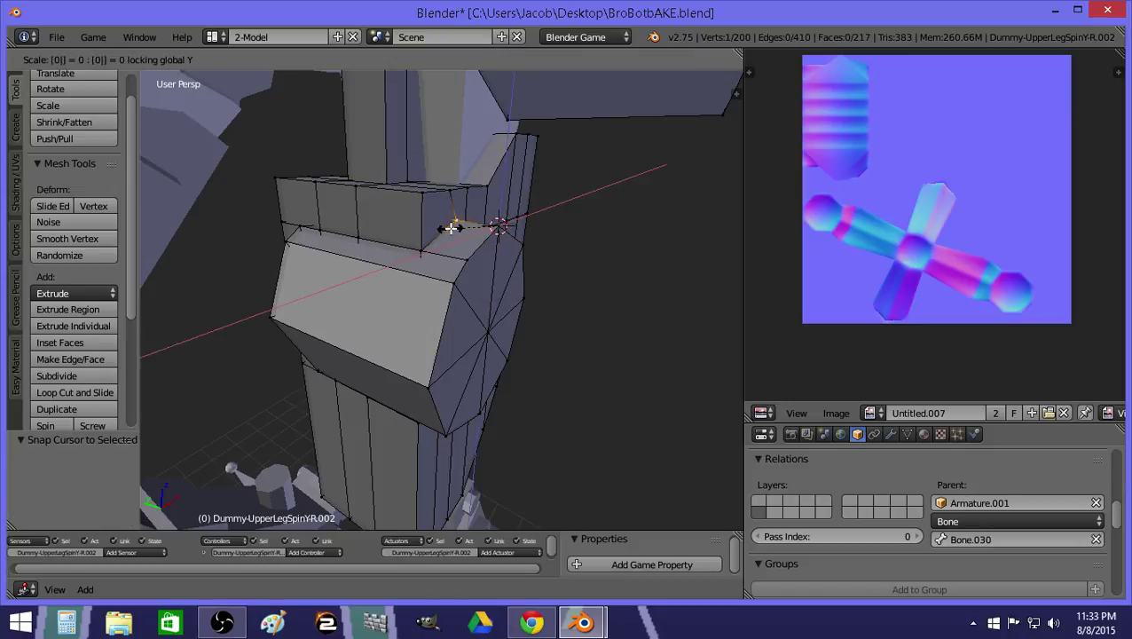
{"action": "key", "text": "Return"}
{"action": "key", "text": "Tab"}
{"action": "middle_click_drag", "start_coordinate": [450, 228], "coordinate": [436, 297]}
{"action": "key", "text": "Tab"}
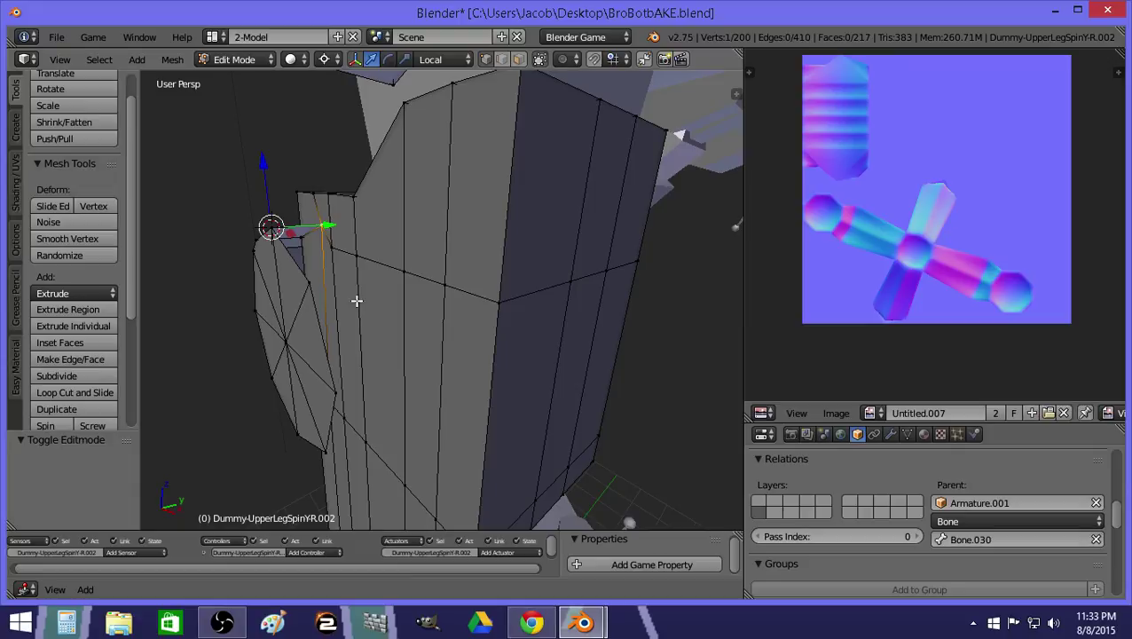
Move the thigh vertex beneath the octagon's lower edge down about 0.089 along global Z.
{"action": "right_click", "coordinate": [342, 423]}
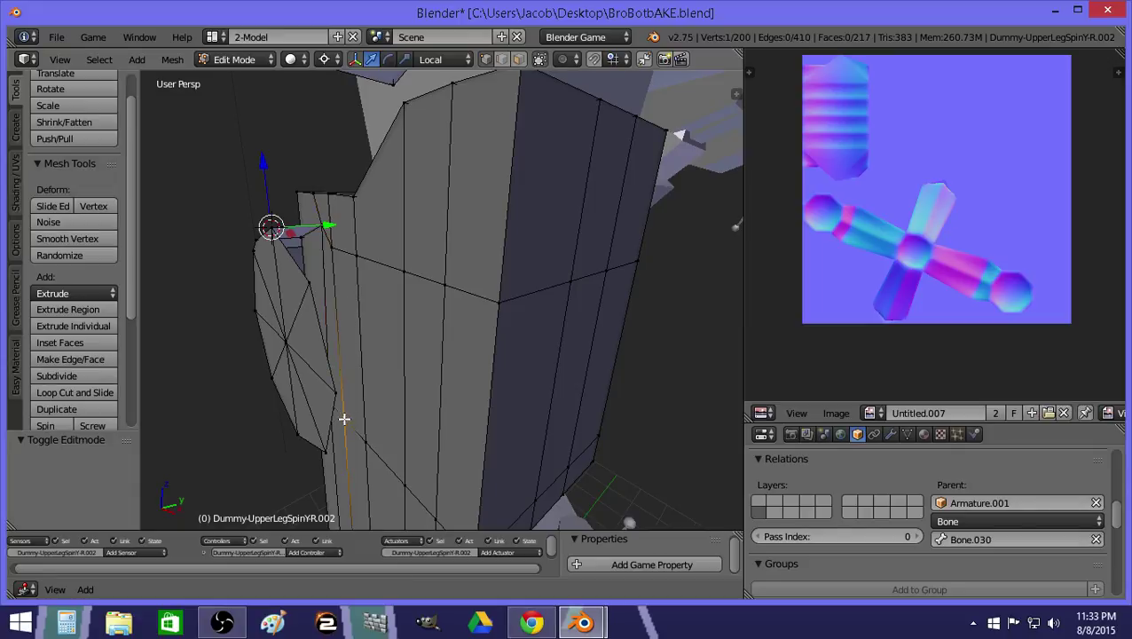
{"action": "middle_click_drag", "start_coordinate": [345, 419], "coordinate": [373, 327]}
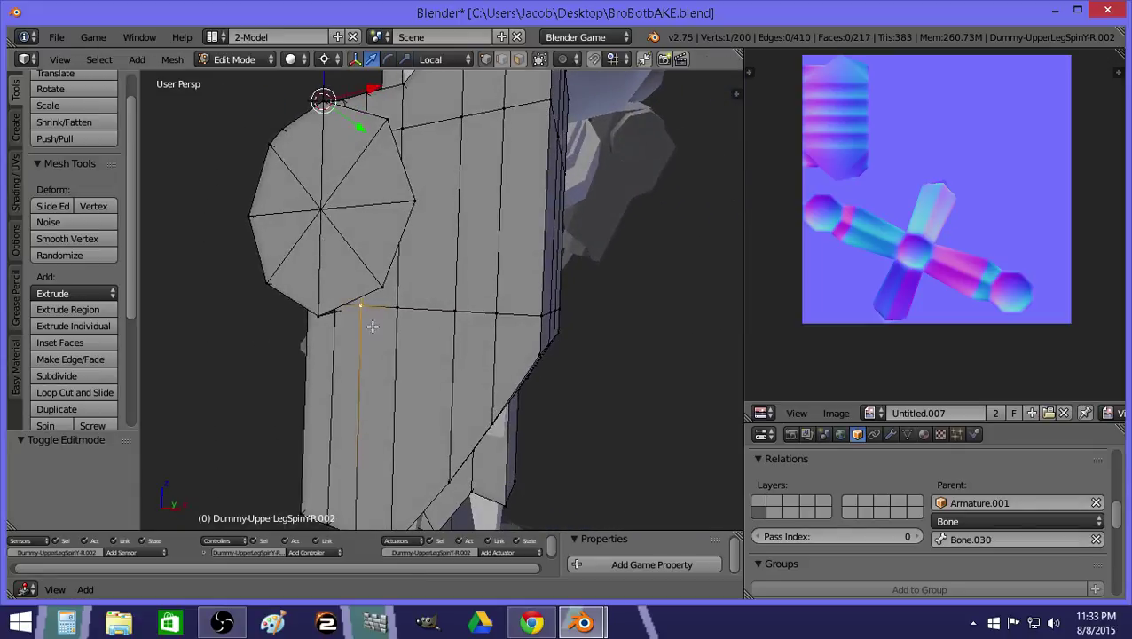
{"action": "key", "text": "a"}
{"action": "right_click", "coordinate": [365, 303]}
{"action": "key", "text": "g"}
{"action": "key", "text": "z"}
{"action": "left_click", "coordinate": [366, 327]}
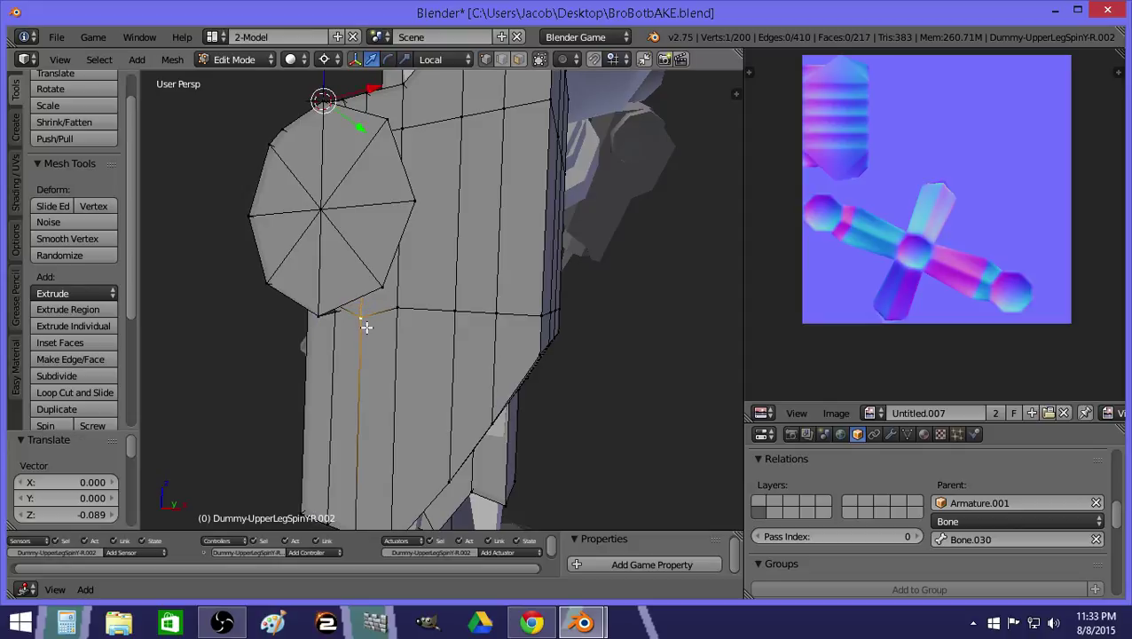
Subdivide the block's bottom edge running across the thigh with one cut.
{"action": "key", "text": "shift+f"}
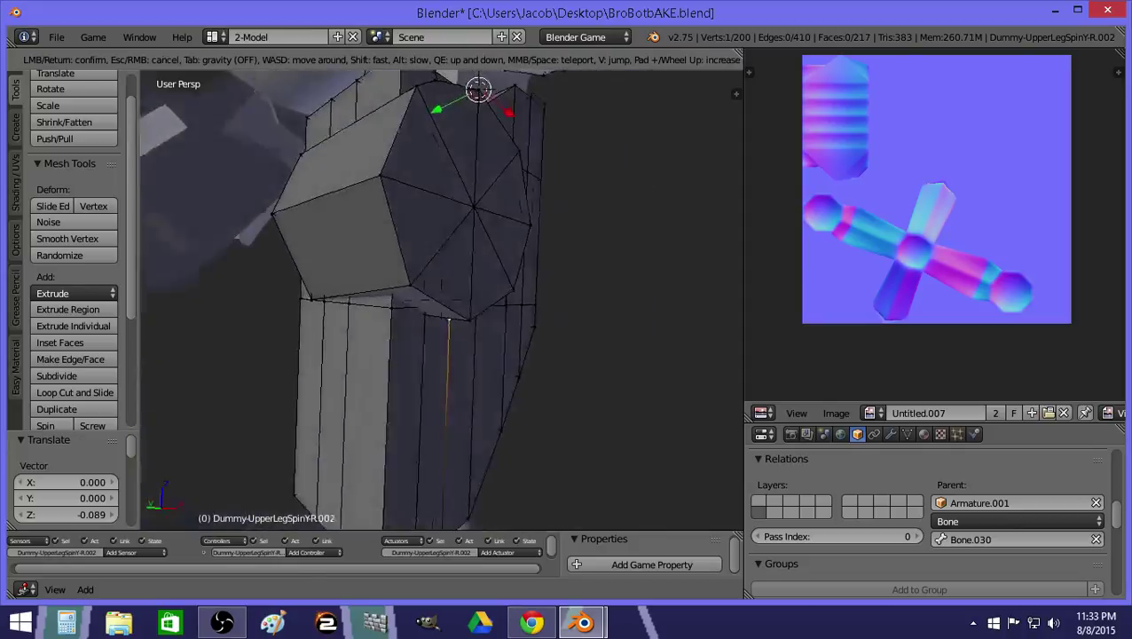
{"action": "key", "text": "a"}
{"action": "left_click", "coordinate": [441, 300]}
{"action": "key", "text": "z"}
{"action": "key", "text": "z"}
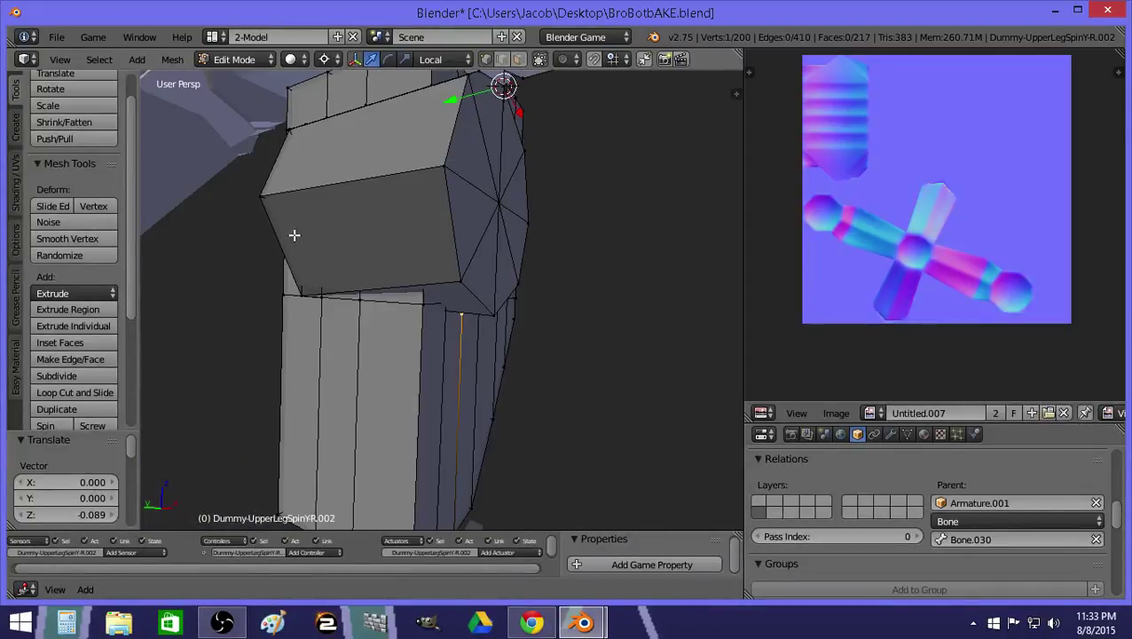
{"action": "left_click", "coordinate": [502, 59]}
{"action": "right_click", "coordinate": [448, 311]}
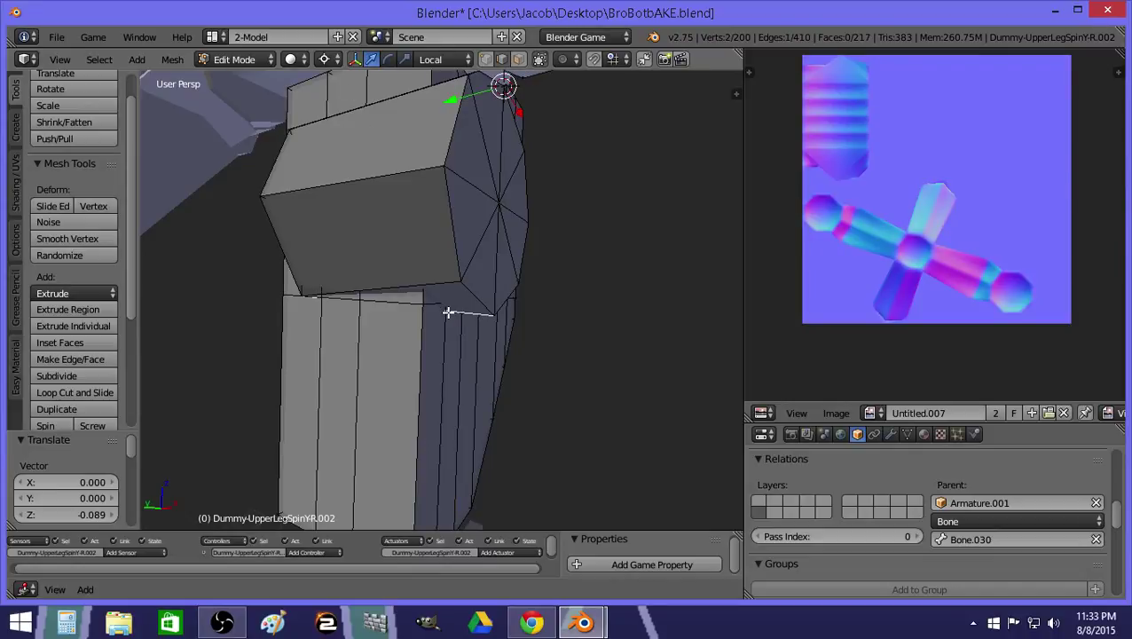
{"action": "key", "text": "z"}
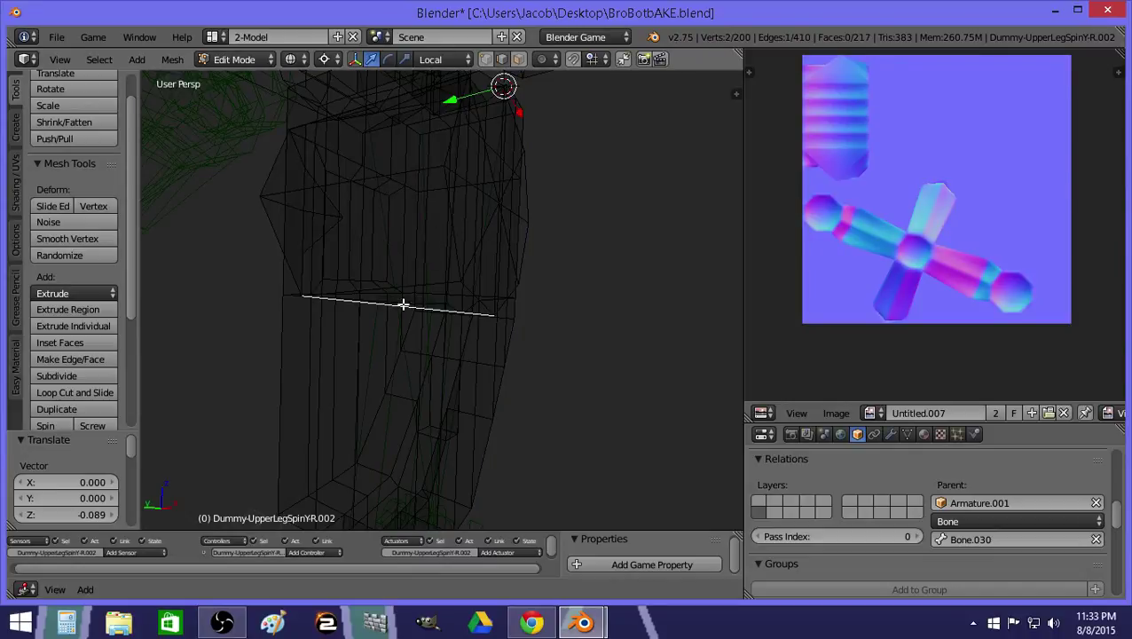
{"action": "key", "text": "z"}
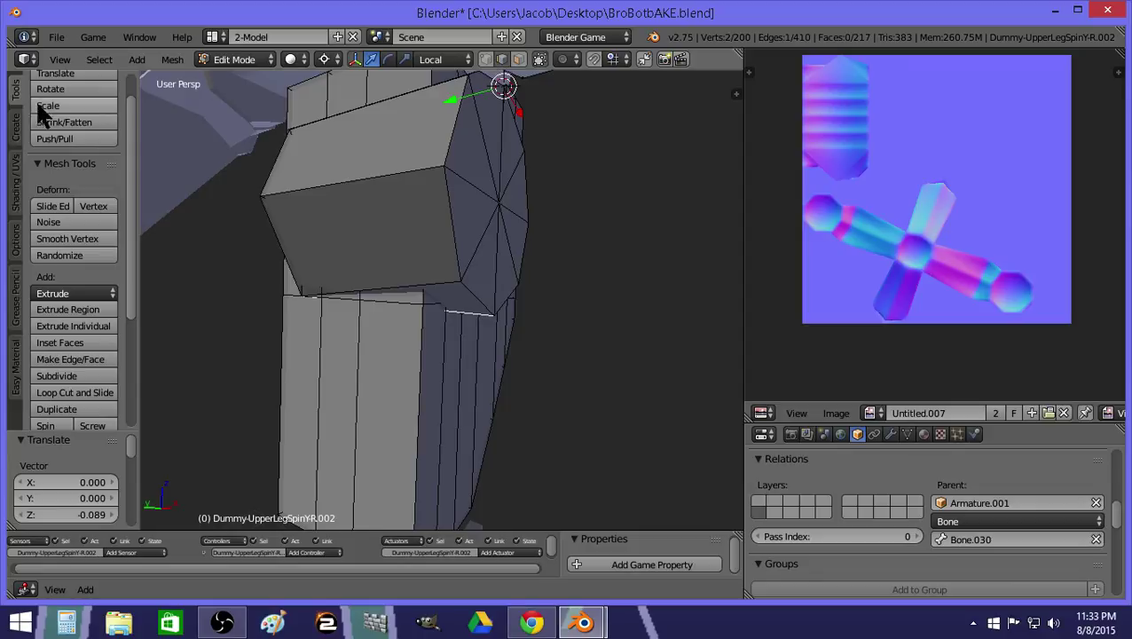
{"action": "left_click", "coordinate": [57, 375]}
Merge the bottom edge's new middle vertex at last into the lowered thigh vertex.
{"action": "key", "text": "z"}
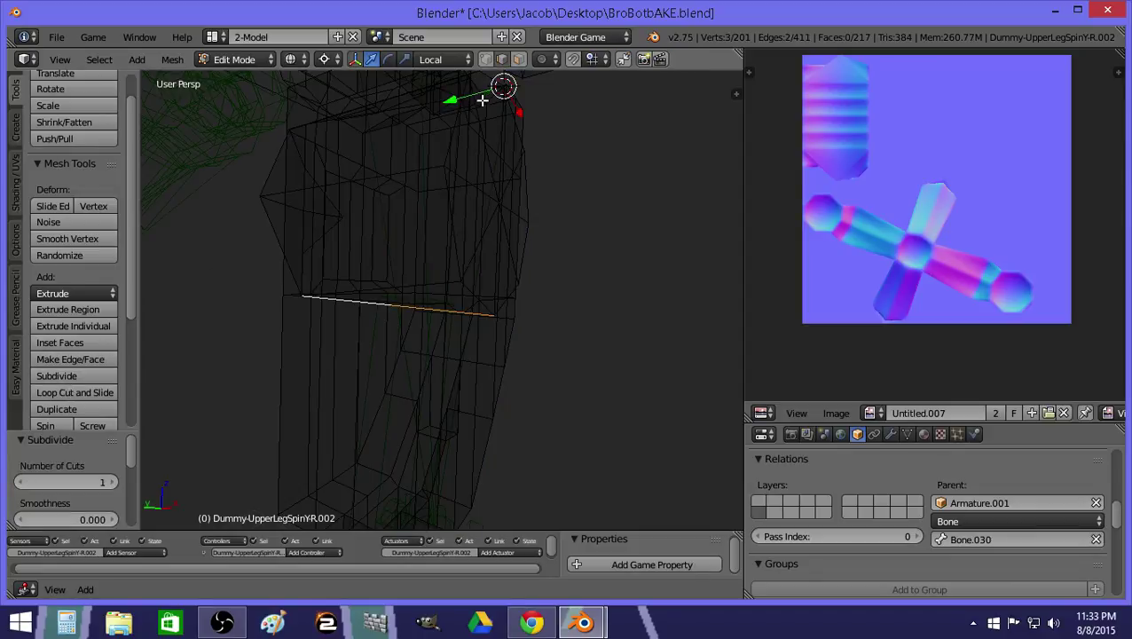
{"action": "right_click", "coordinate": [387, 300]}
{"action": "key", "text": "z"}
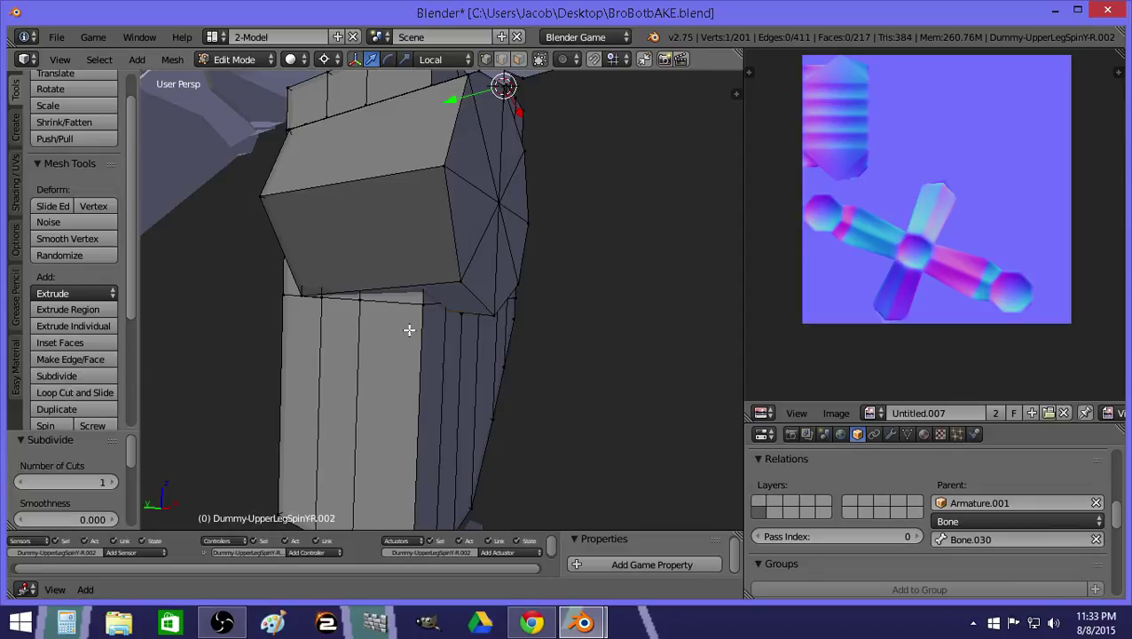
{"action": "right_click", "coordinate": [466, 319], "text": "shift"}
{"action": "key", "text": "alt+m"}
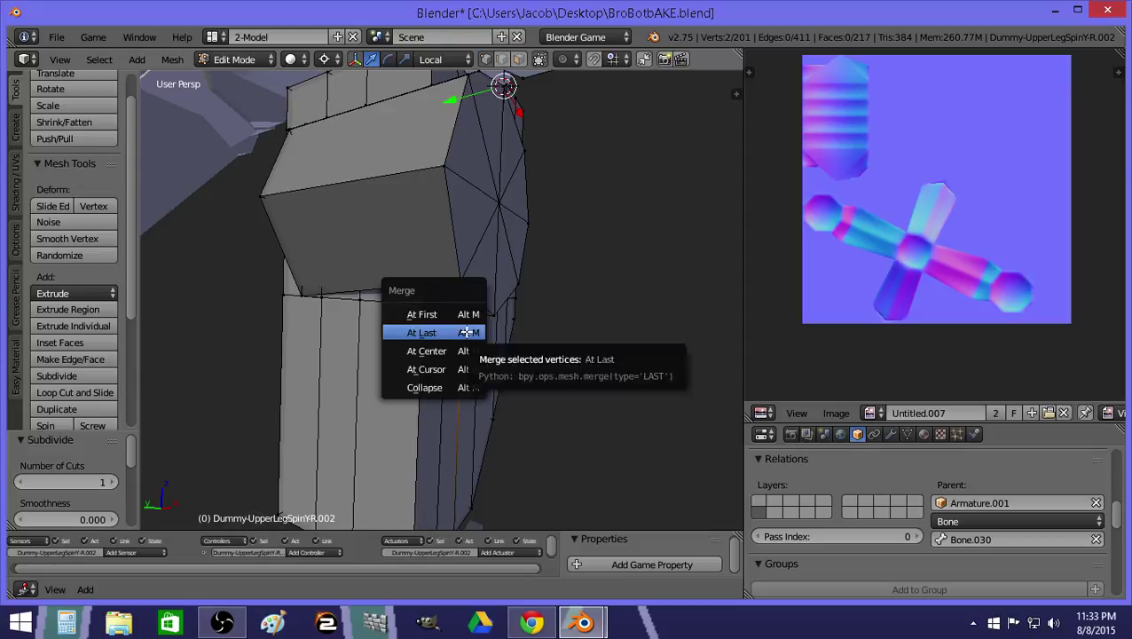
{"action": "left_click", "coordinate": [469, 334]}
{"action": "key", "text": "a"}
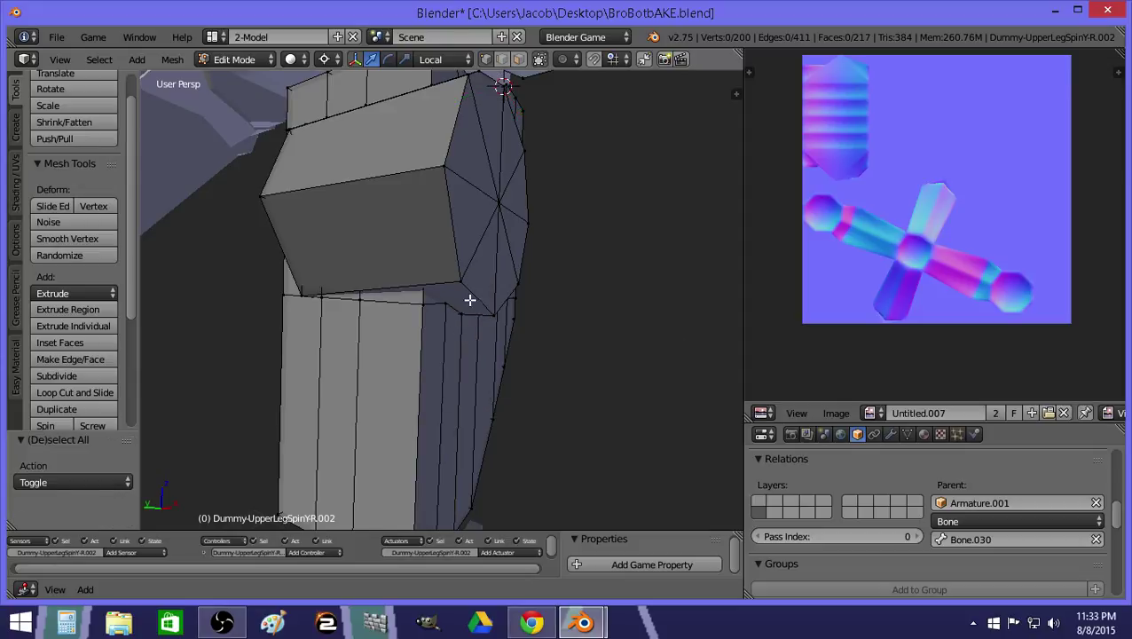
Delete the bottom edge running from the merged vertex to the block's far lower corner.
{"action": "right_click", "coordinate": [463, 314]}
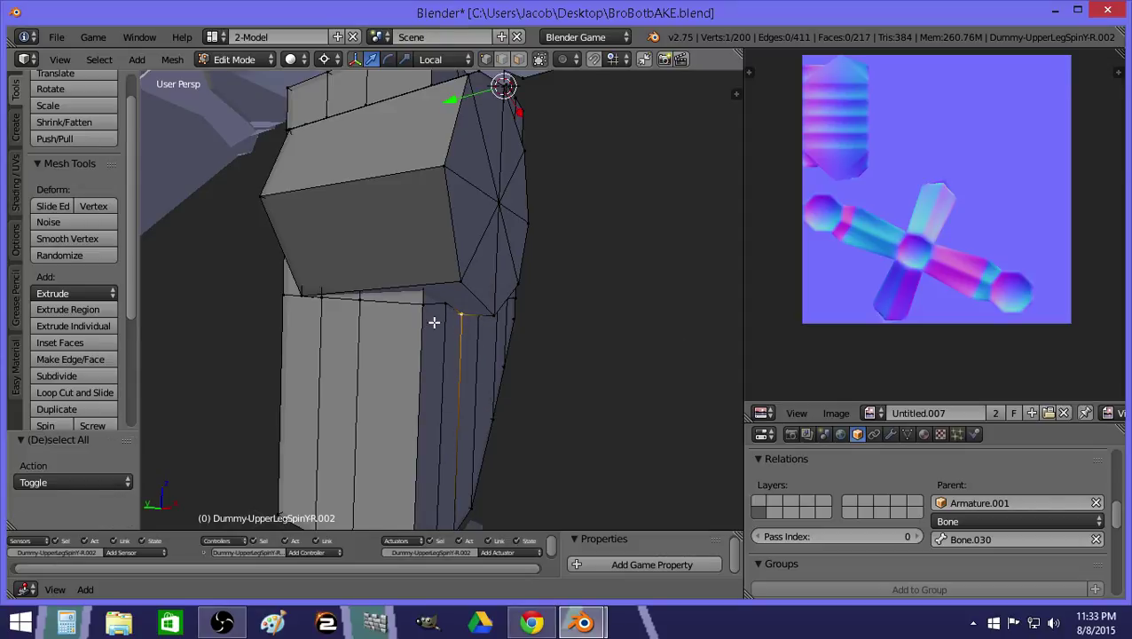
{"action": "key", "text": "z"}
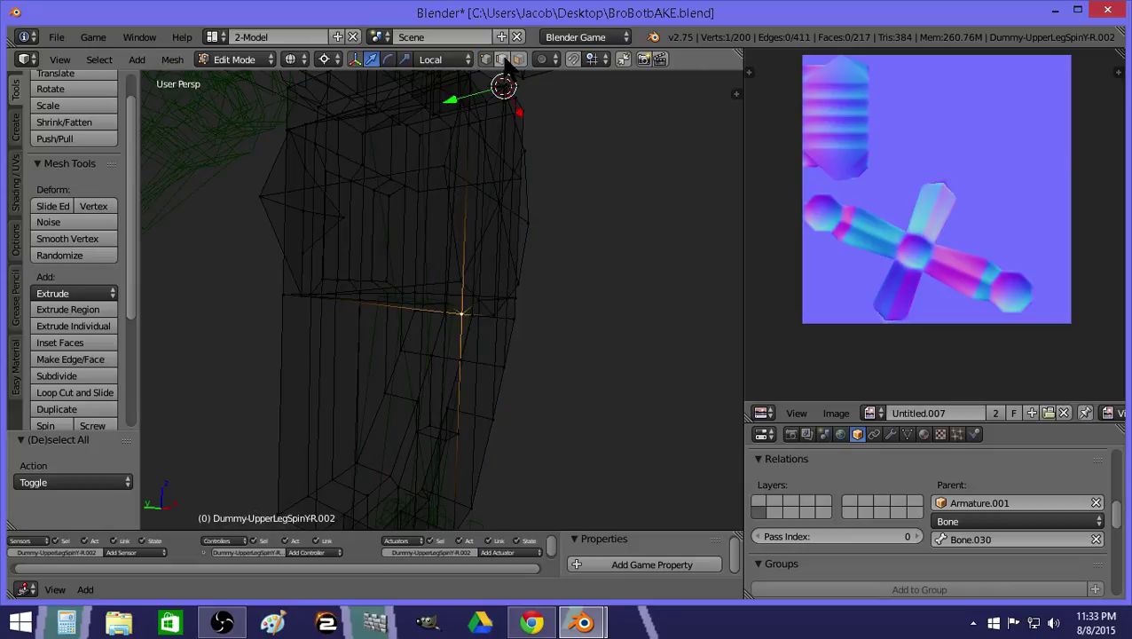
{"action": "right_click", "coordinate": [399, 303]}
{"action": "right_click", "coordinate": [386, 306]}
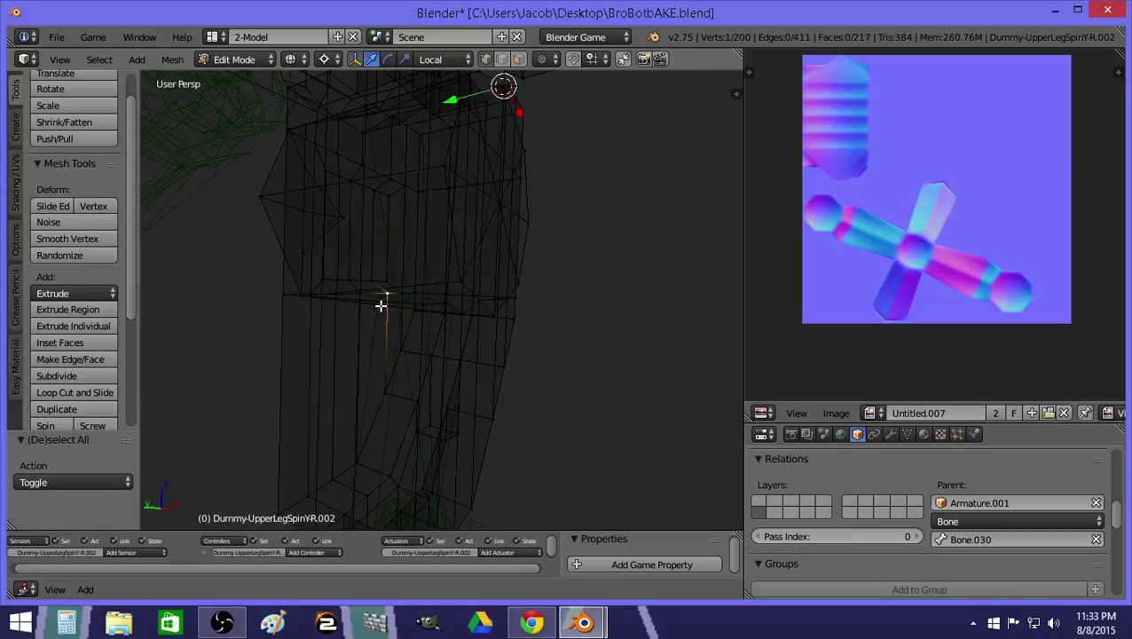
{"action": "key", "text": "a"}
{"action": "right_click", "coordinate": [378, 303]}
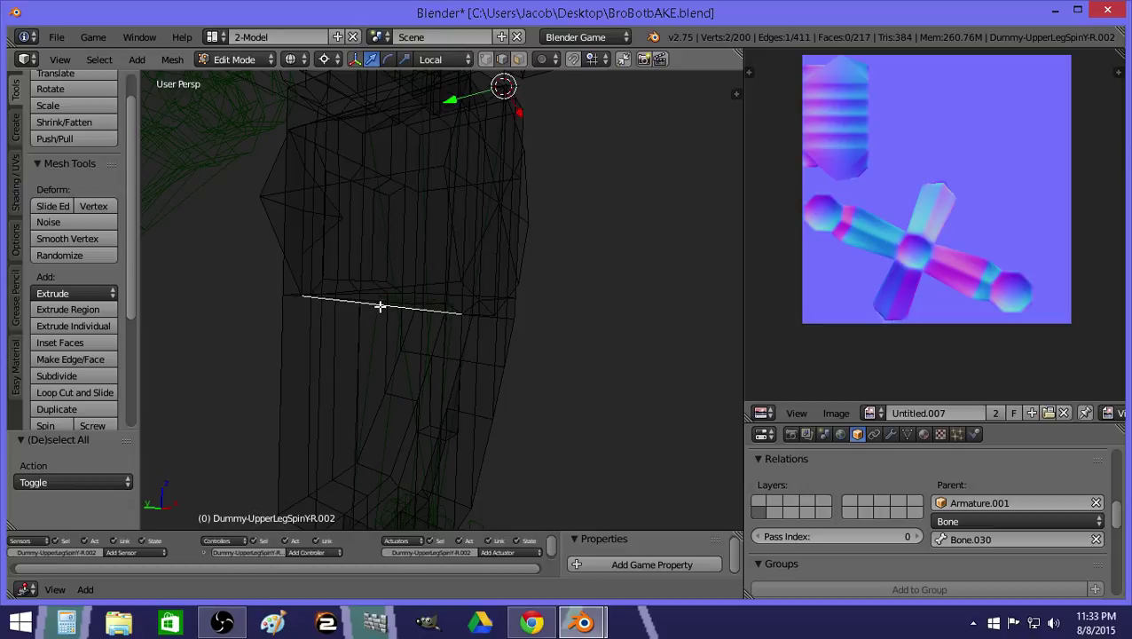
{"action": "key", "text": "z"}
{"action": "key", "text": "x"}
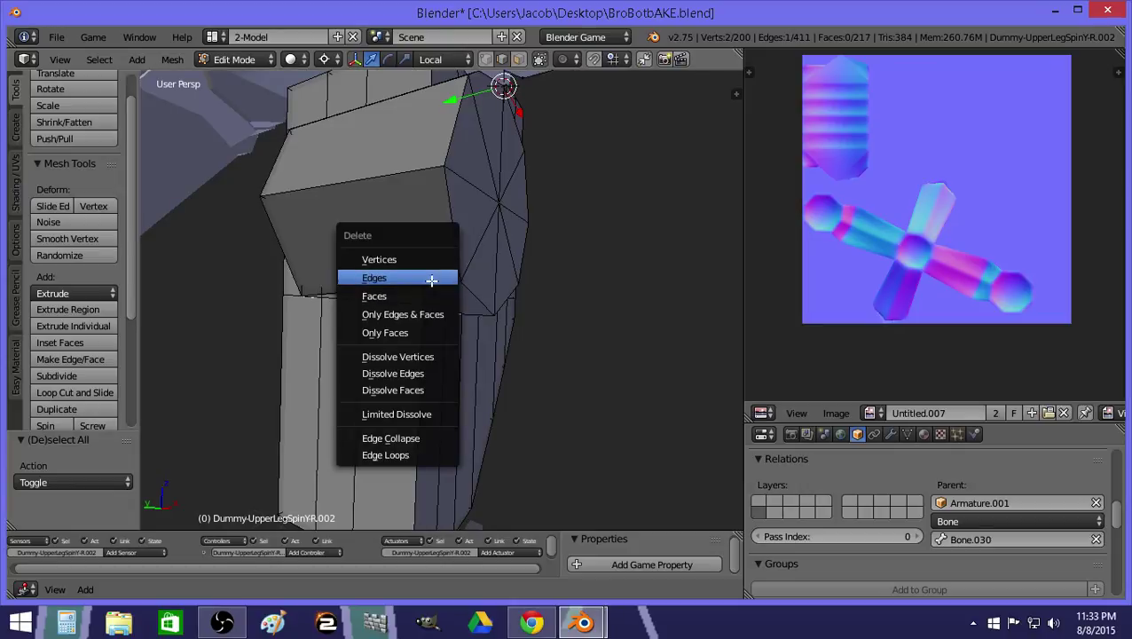
{"action": "left_click", "coordinate": [431, 277]}
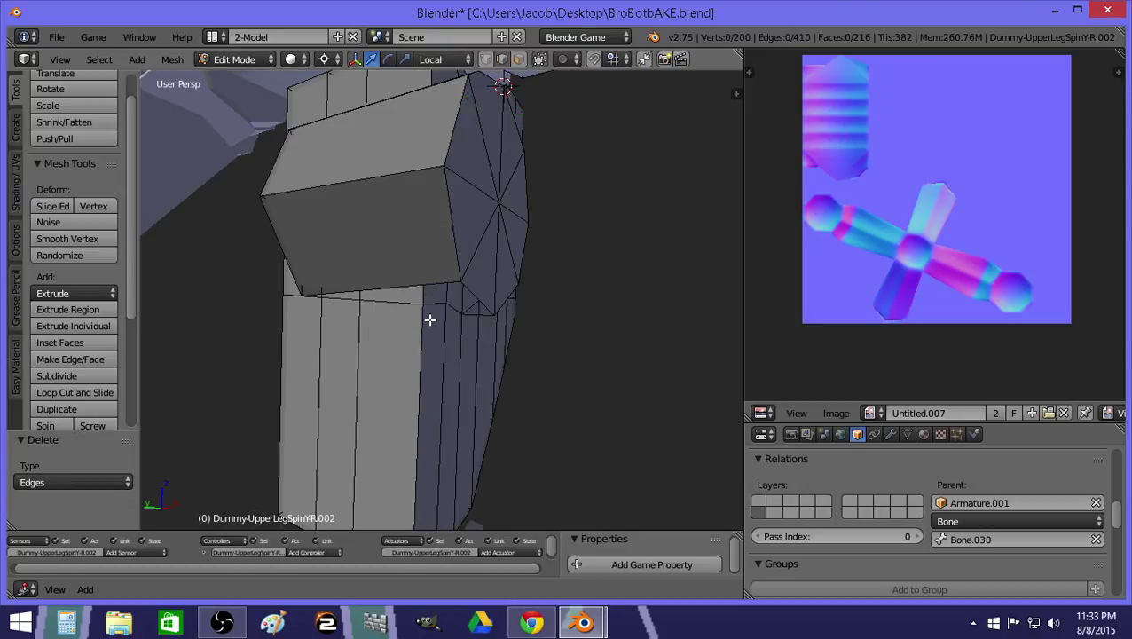
Subdivide the octagon's edge between its lowest vertex and the adjacent front corner with one cut.
{"action": "left_click", "coordinate": [486, 59]}
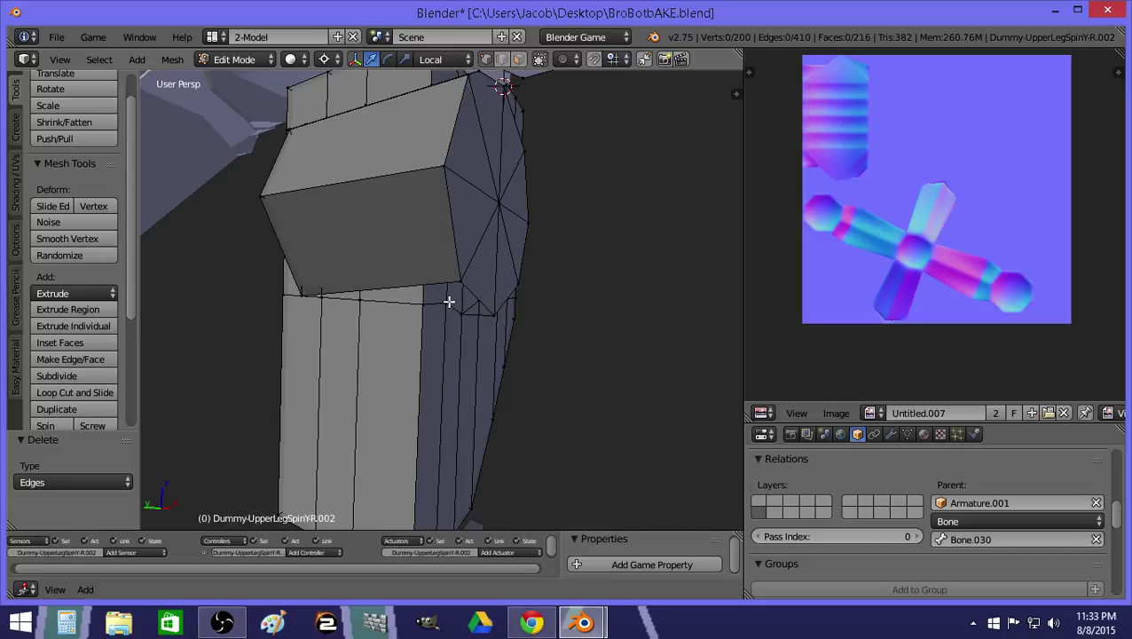
{"action": "key", "text": "a"}
{"action": "key", "text": "a"}
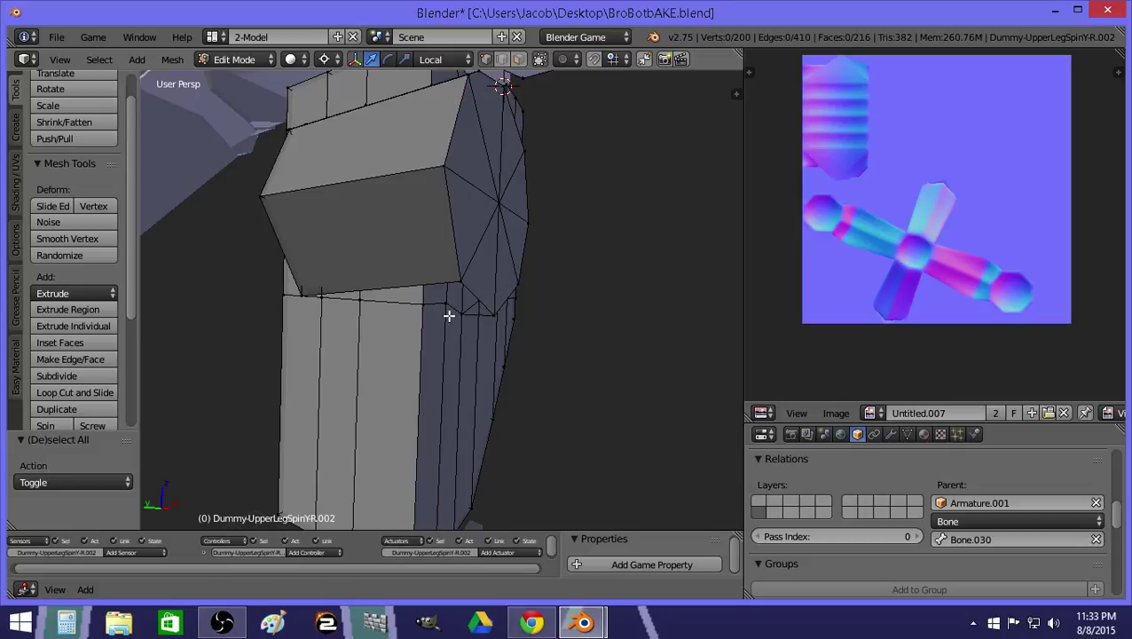
{"action": "middle_click_drag", "start_coordinate": [449, 315], "coordinate": [435, 260]}
{"action": "right_click", "coordinate": [455, 284]}
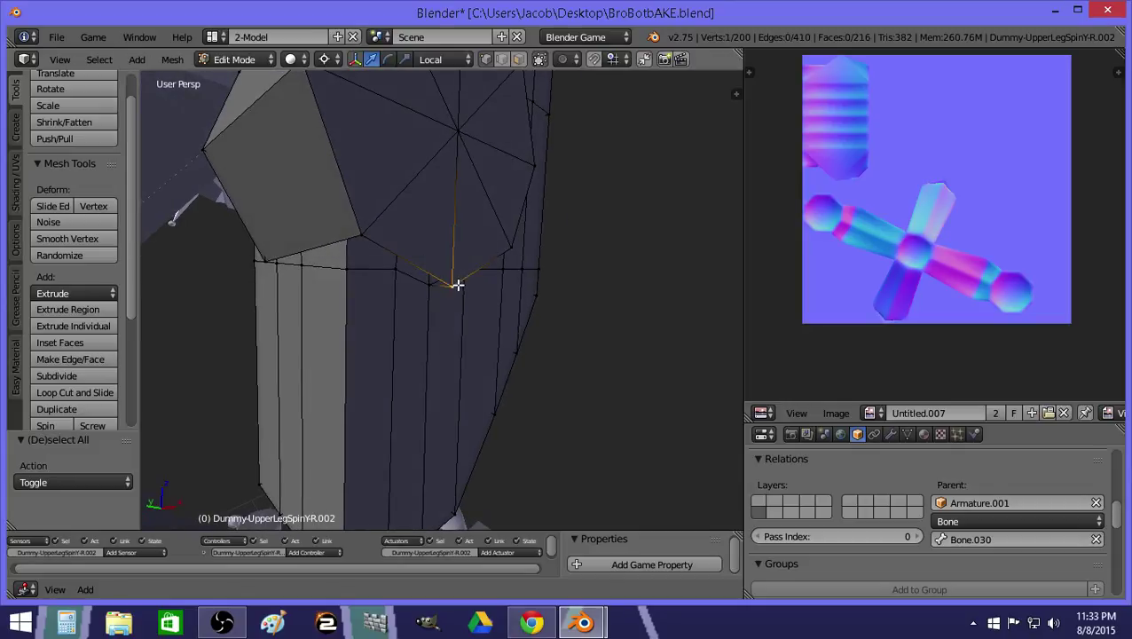
{"action": "right_click", "coordinate": [380, 226], "text": "shift"}
{"action": "left_click", "coordinate": [104, 372]}
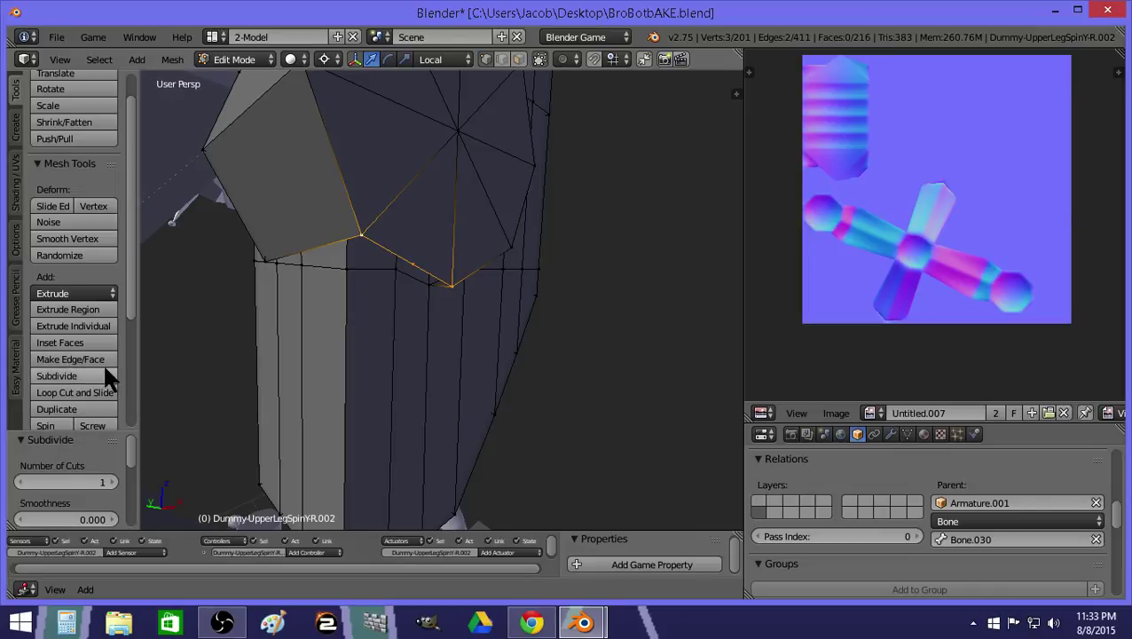
Snap the 3D cursor to the octagon edge's new vertex and scale the adjacent thigh vertex about it, excluding global Y.
{"action": "key", "text": "a"}
{"action": "right_click", "coordinate": [410, 265]}
{"action": "key", "text": "shift+s"}
{"action": "left_click", "coordinate": [408, 269]}
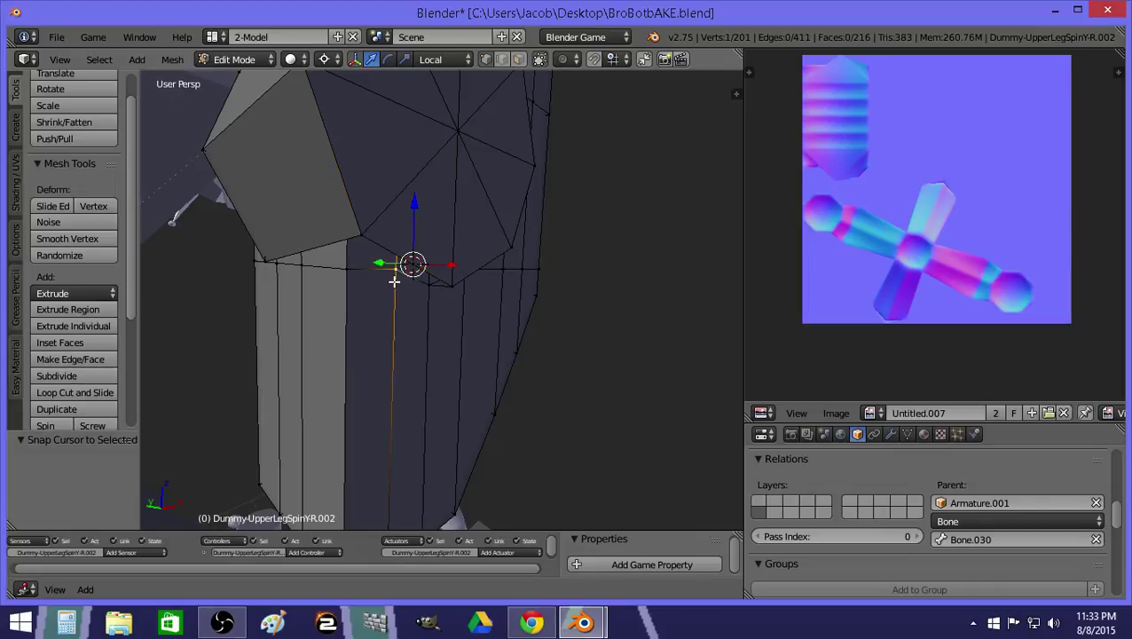
{"action": "key", "text": "s"}
{"action": "key", "text": "shift+y"}
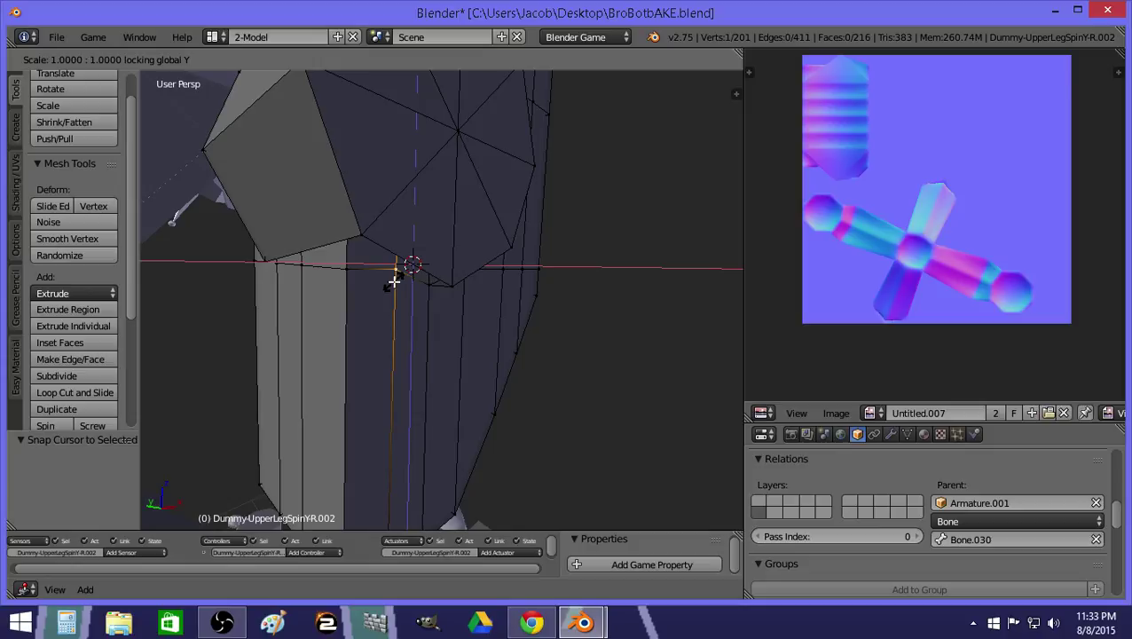
{"action": "left_click", "coordinate": [393, 279]}
{"action": "key", "text": "a"}
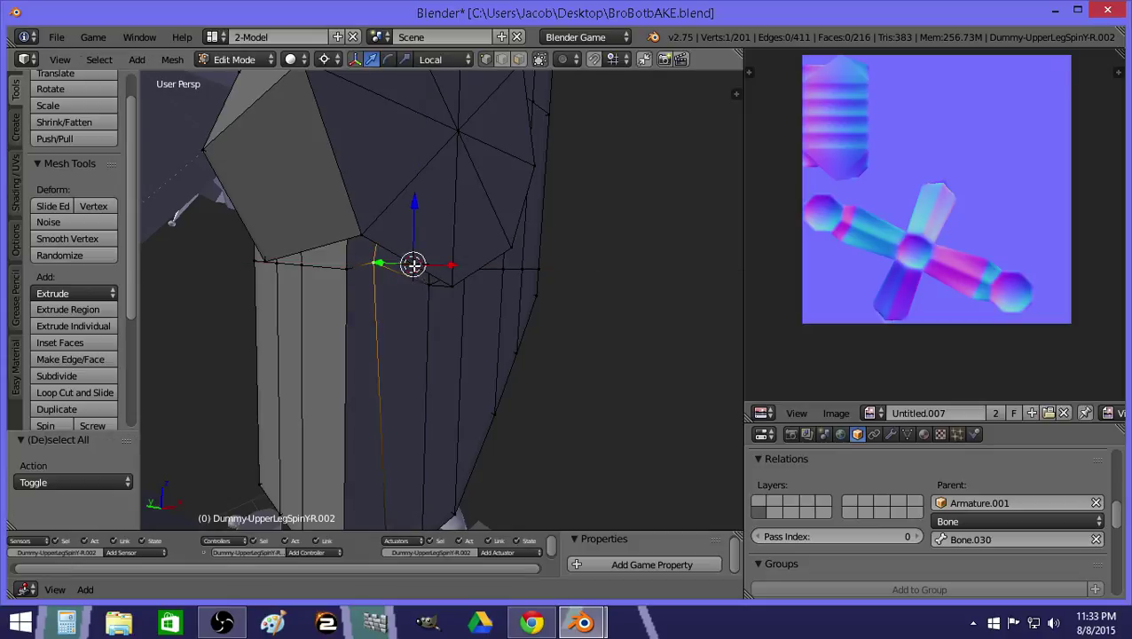
Fill a face between the aligned thigh vertex, the octagon edge's midpoint, its lowest vertex and the neighbouring thigh vertex.
{"action": "right_click", "coordinate": [414, 266], "text": "shift"}
{"action": "right_click", "coordinate": [457, 286], "text": "shift"}
{"action": "right_click", "coordinate": [435, 291], "text": "shift"}
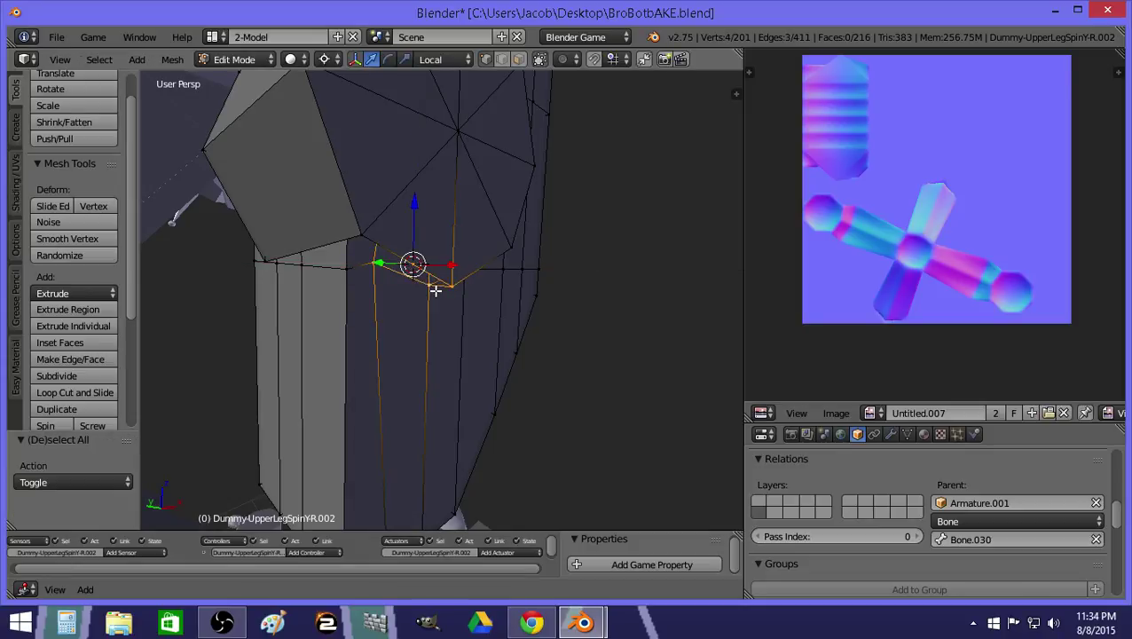
{"action": "key", "text": "f"}
{"action": "key", "text": "a"}
Snap the 3D cursor to the block's lower front corner vertex where the octagon meets the underside.
{"action": "right_click", "coordinate": [345, 272]}
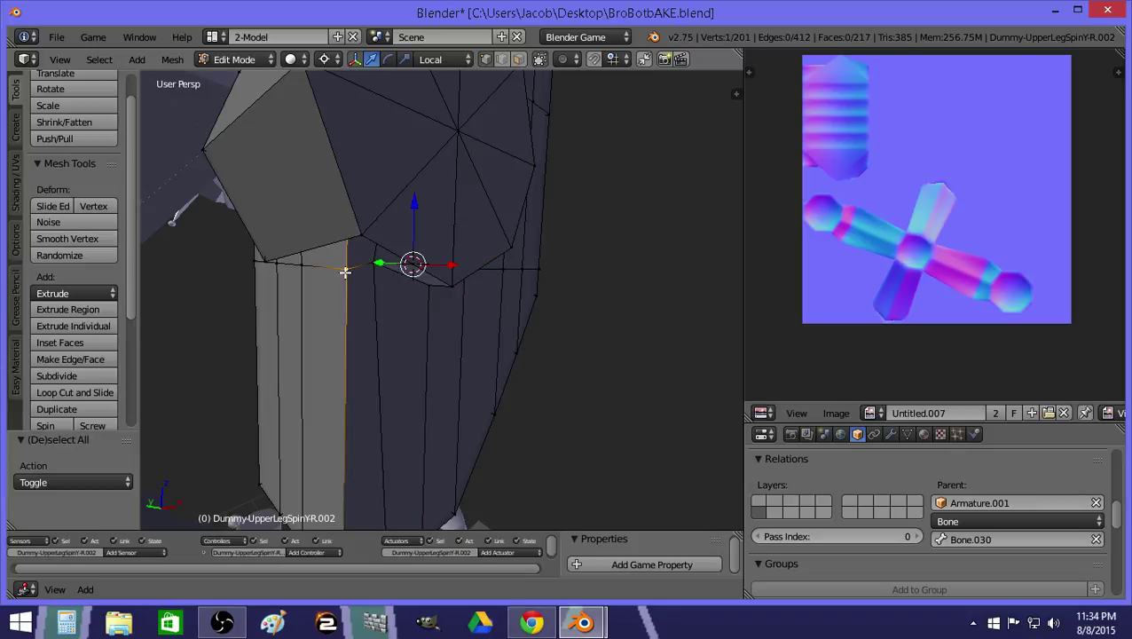
{"action": "right_click", "coordinate": [362, 238]}
{"action": "key", "text": "shift+s"}
{"action": "key", "text": "Escape"}
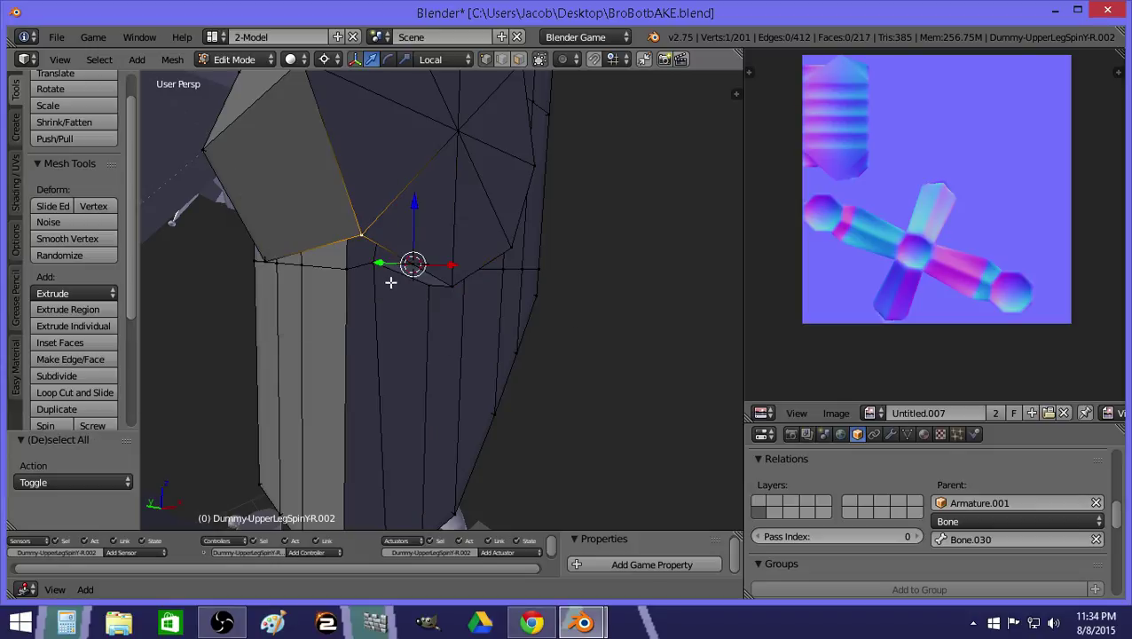
{"action": "key", "text": "a"}
{"action": "right_click", "coordinate": [379, 265]}
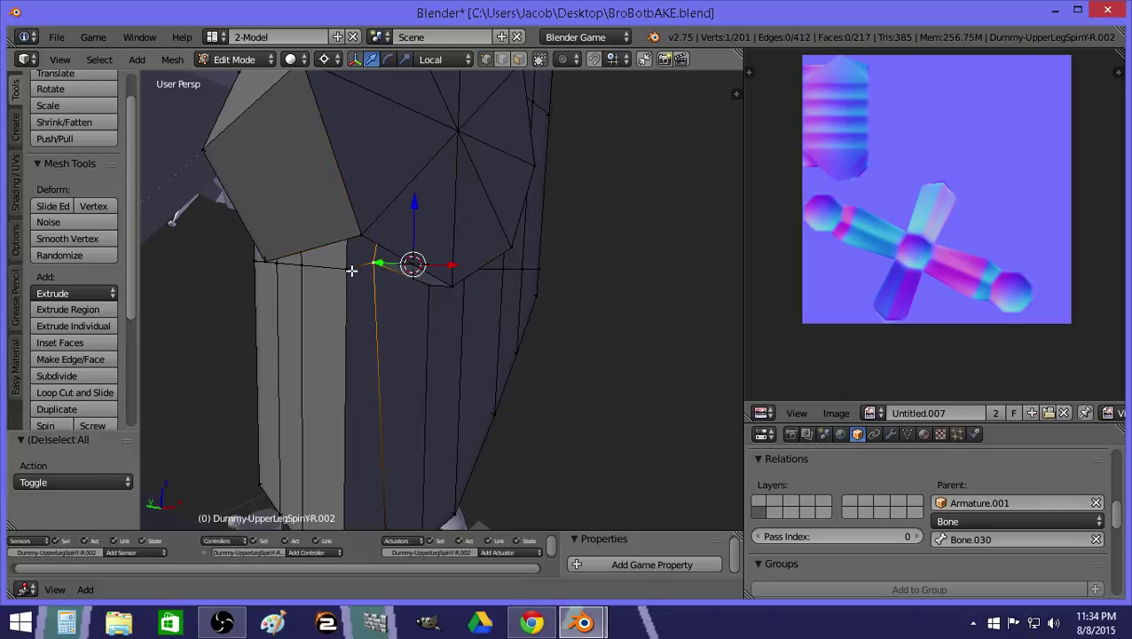
{"action": "key", "text": "shift+s"}
{"action": "left_click", "coordinate": [367, 235]}
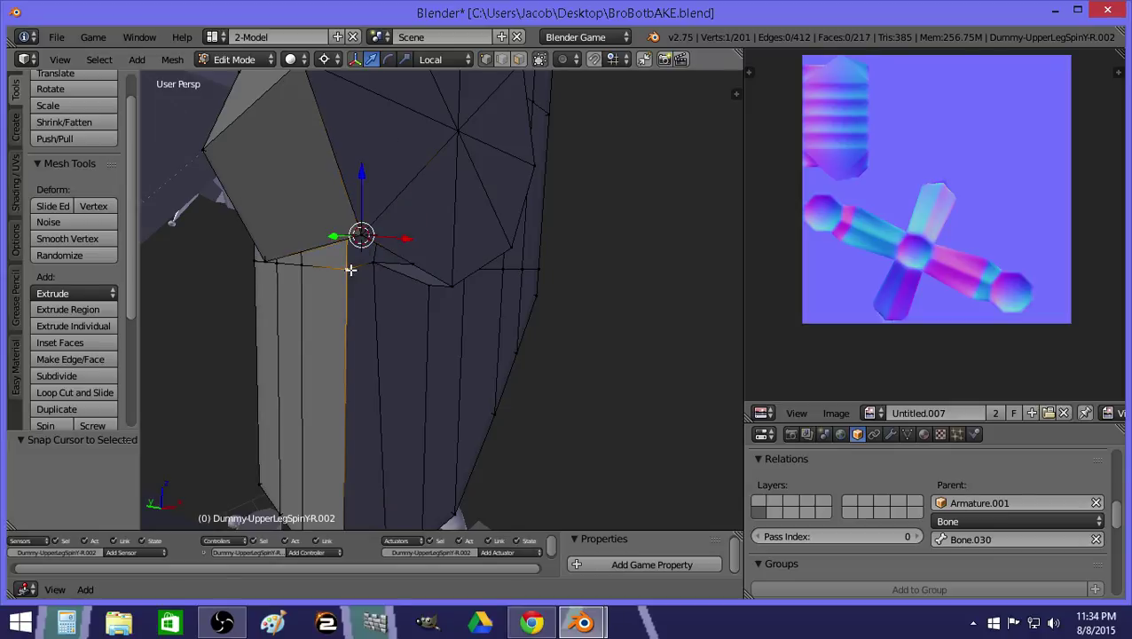
Scale the vertex on the thigh's corner edge to 0 about the 3D cursor, excluding global Y.
{"action": "key", "text": "s"}
{"action": "key", "text": "shift+y"}
{"action": "key", "text": "0"}
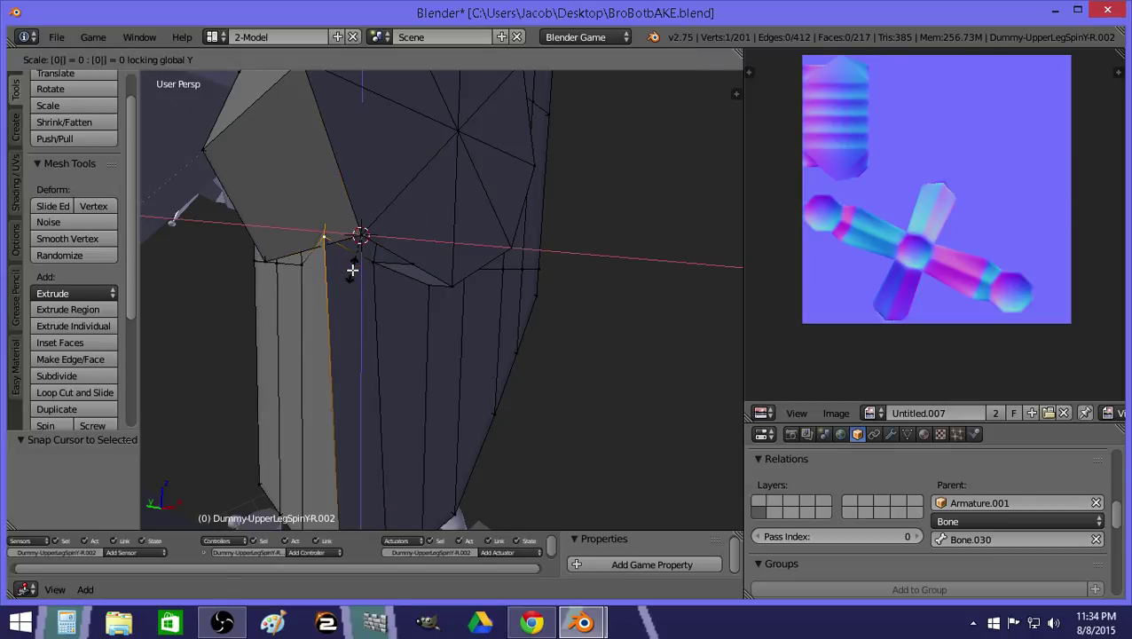
{"action": "key", "text": "Return"}
{"action": "middle_click_drag", "start_coordinate": [335, 254], "coordinate": [403, 298]}
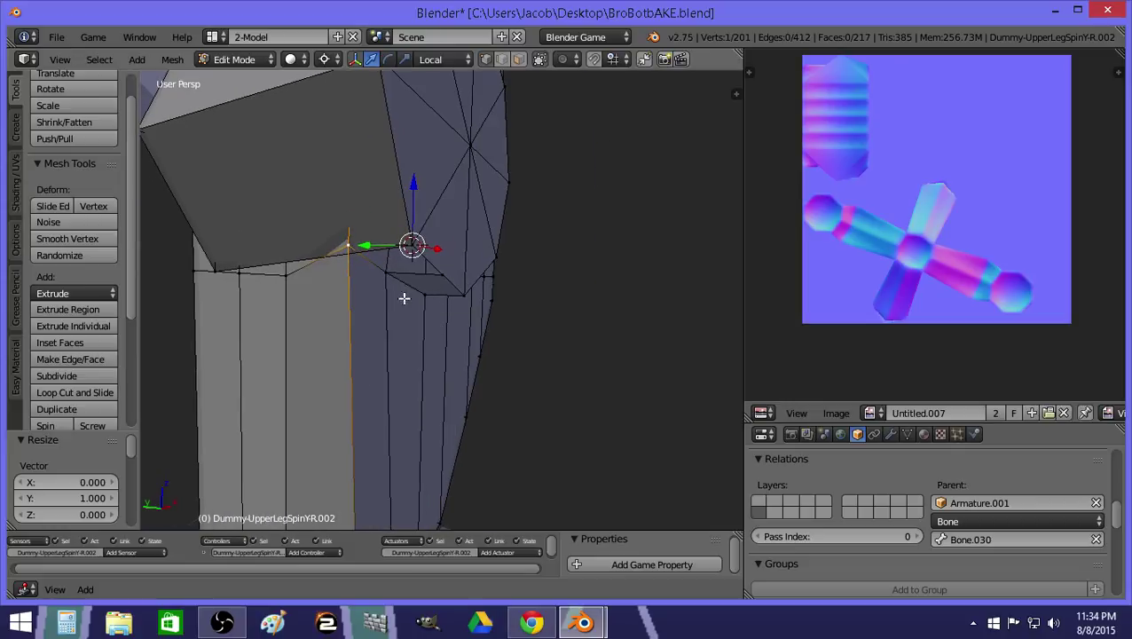
Fill a face between the block's lower front corner, the octagon-side vertices and the vertex on the thigh's corner edge.
{"action": "key", "text": "a"}
{"action": "right_click", "coordinate": [415, 247]}
{"action": "right_click", "coordinate": [395, 275], "text": "shift"}
{"action": "right_click", "coordinate": [349, 243], "text": "shift"}
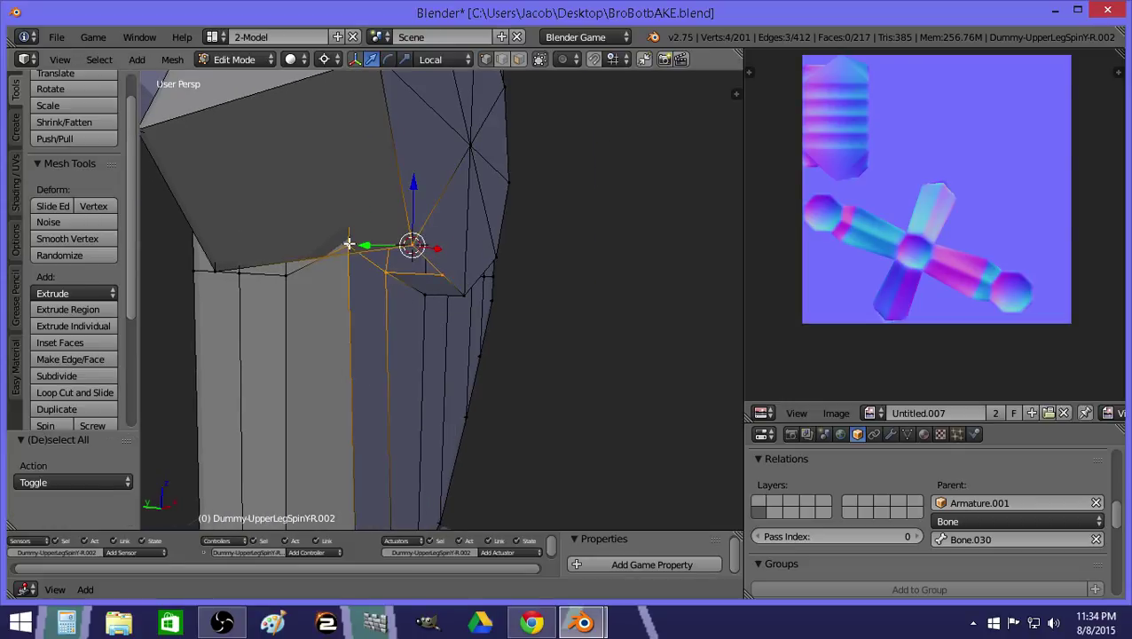
{"action": "key", "text": "f"}
{"action": "key", "text": "a"}
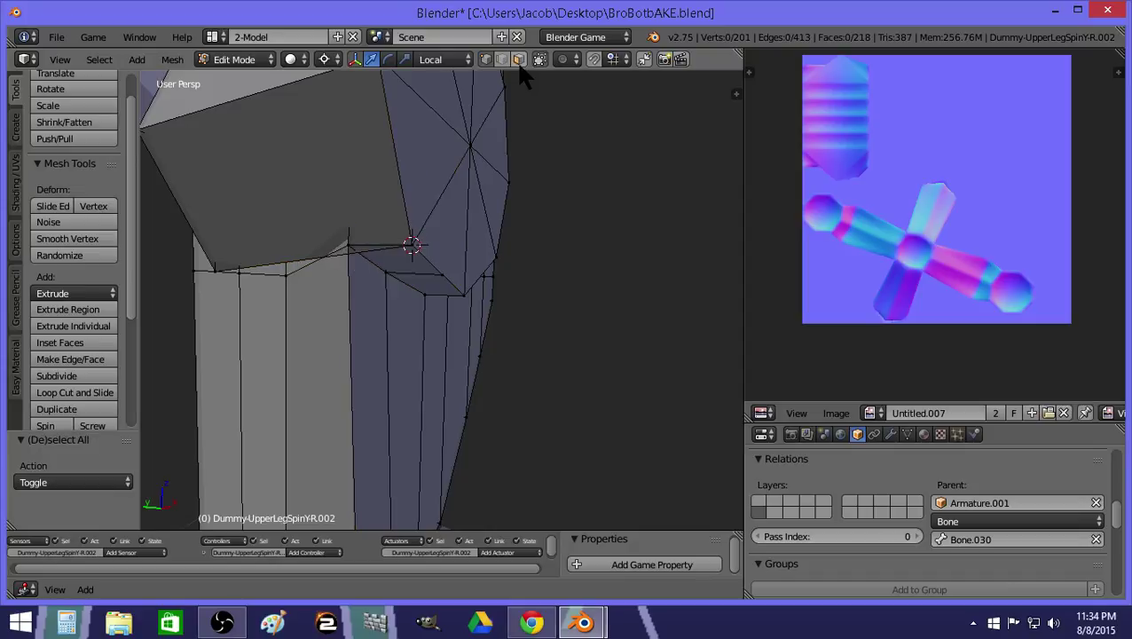
Subdivide the block's bottom edge once and merge its new midpoint into the vertex on the thigh's corner edge.
{"action": "right_click", "coordinate": [331, 258]}
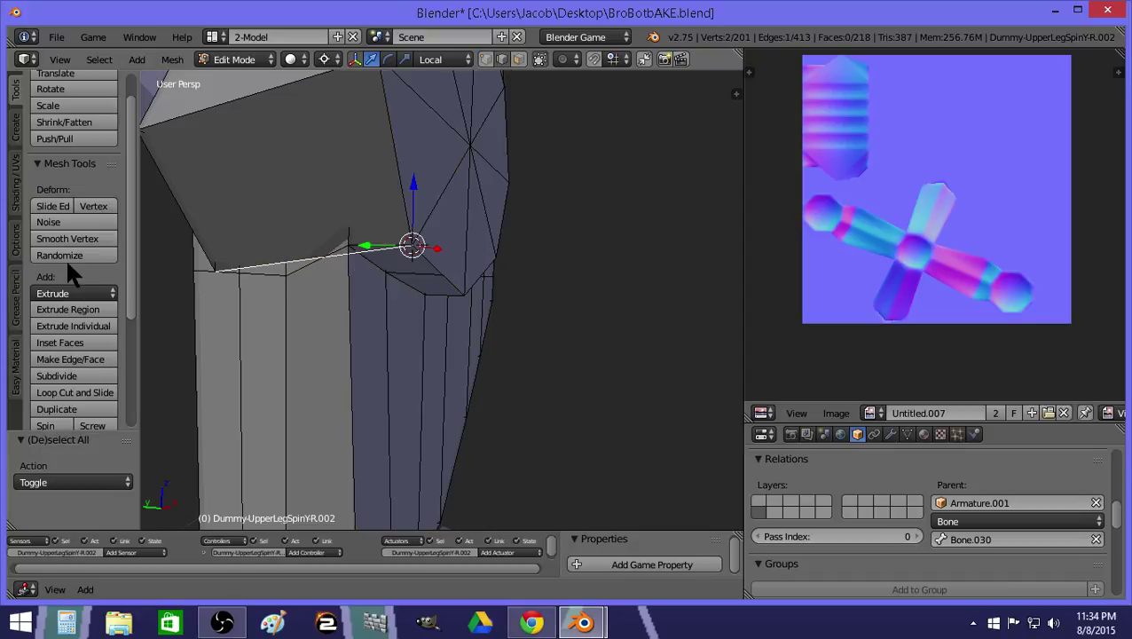
{"action": "left_click", "coordinate": [74, 376]}
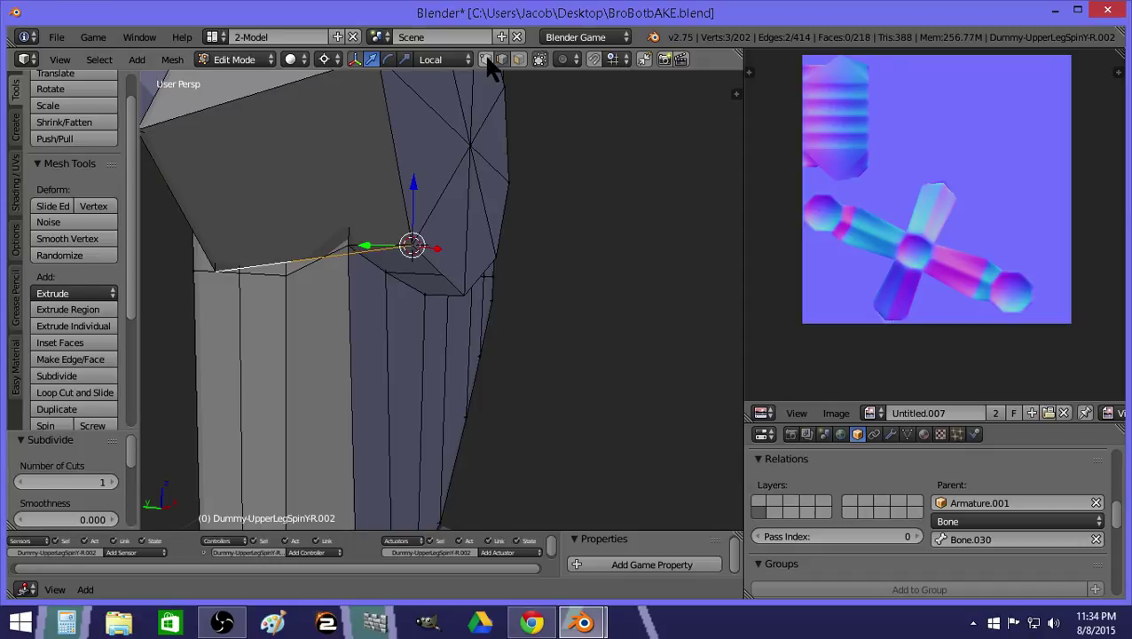
{"action": "key", "text": "a"}
{"action": "right_click", "coordinate": [302, 257]}
{"action": "right_click", "coordinate": [358, 241], "text": "shift"}
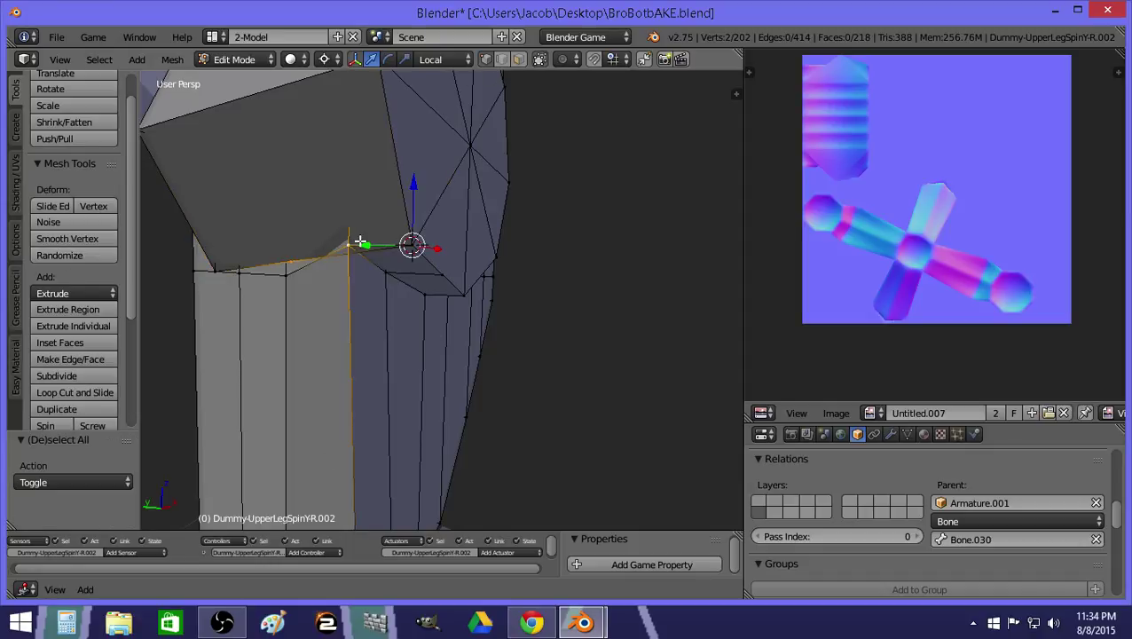
{"action": "key", "text": "alt+m"}
{"action": "left_click", "coordinate": [357, 241]}
{"action": "key", "text": "a"}
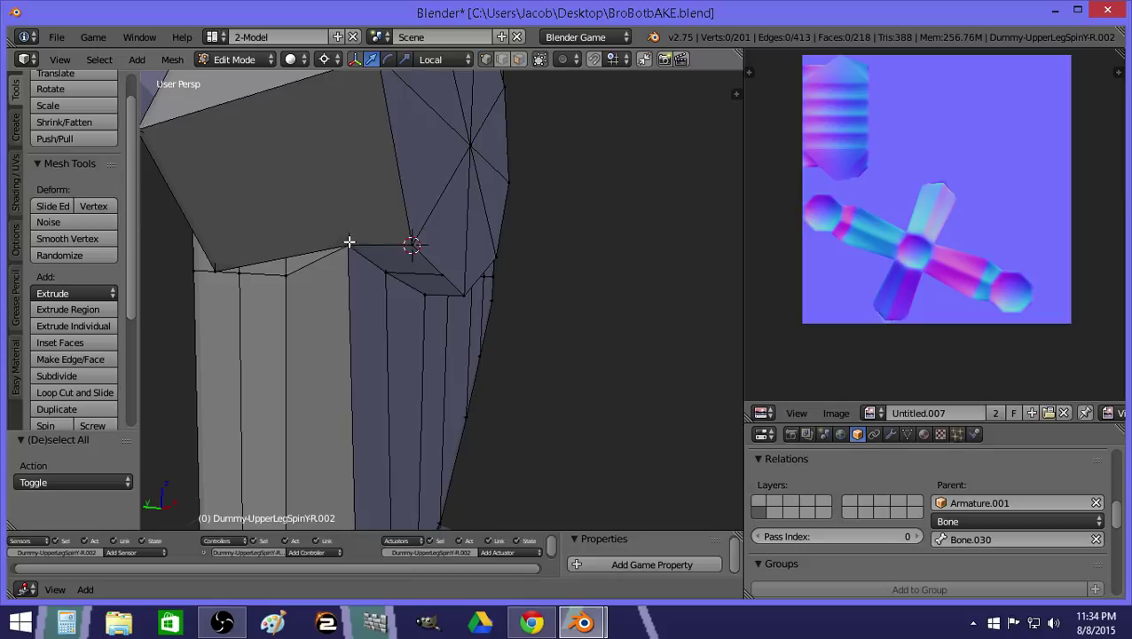
Delete the vertical edge hidden behind the block, running up from the thigh vertex nearest the aligned corner edge.
{"action": "right_click", "coordinate": [350, 242]}
{"action": "key", "text": "a"}
{"action": "right_click", "coordinate": [287, 277]}
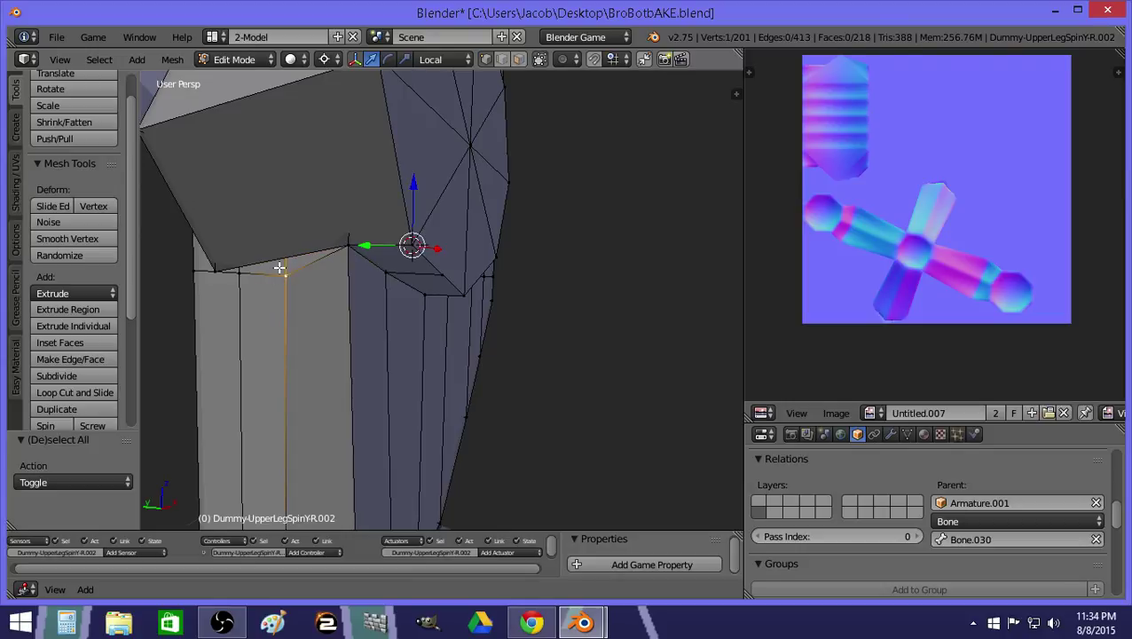
{"action": "key", "text": "z"}
{"action": "key", "text": "z"}
{"action": "key", "text": "shift+f"}
{"action": "key", "text": "s"}
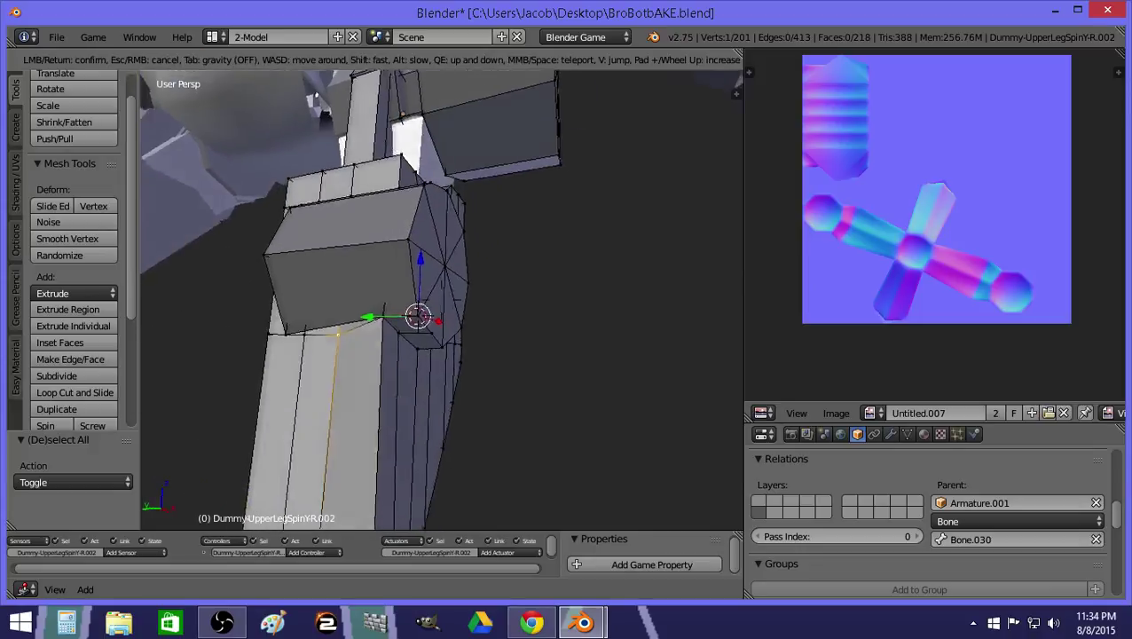
{"action": "left_click", "coordinate": [442, 298]}
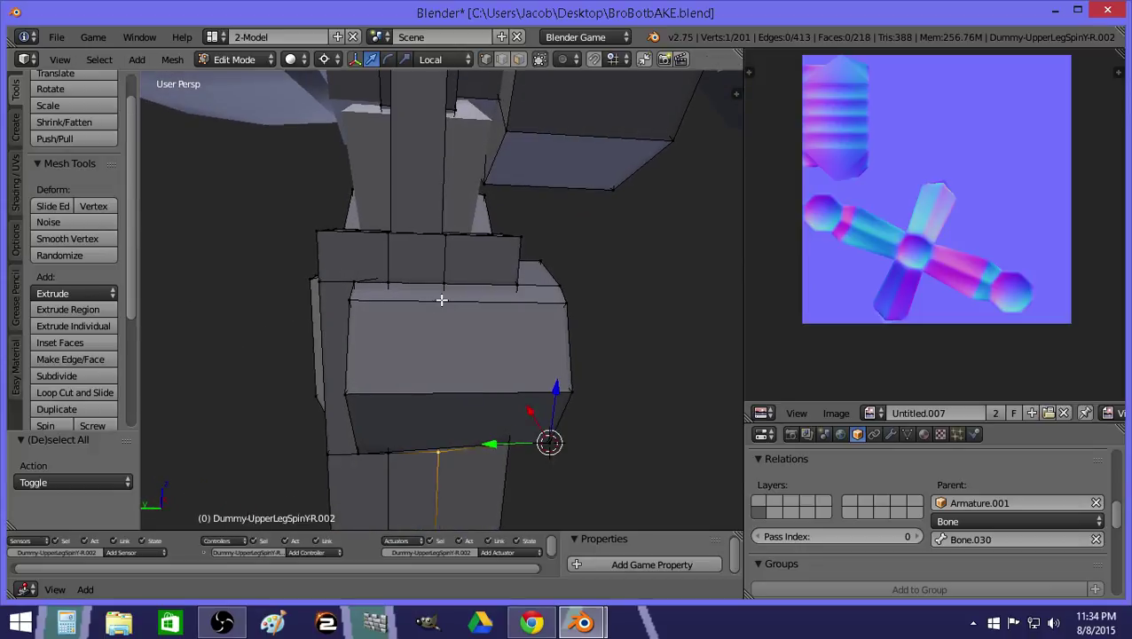
{"action": "key", "text": "z"}
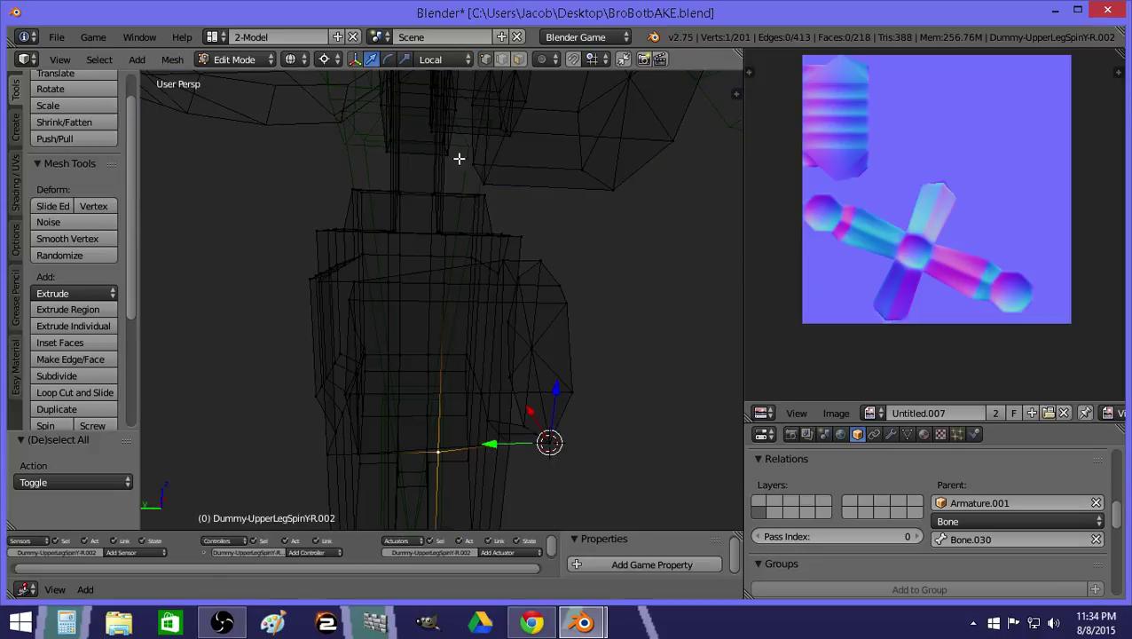
{"action": "right_click", "coordinate": [444, 355], "text": "shift"}
{"action": "key", "text": "z"}
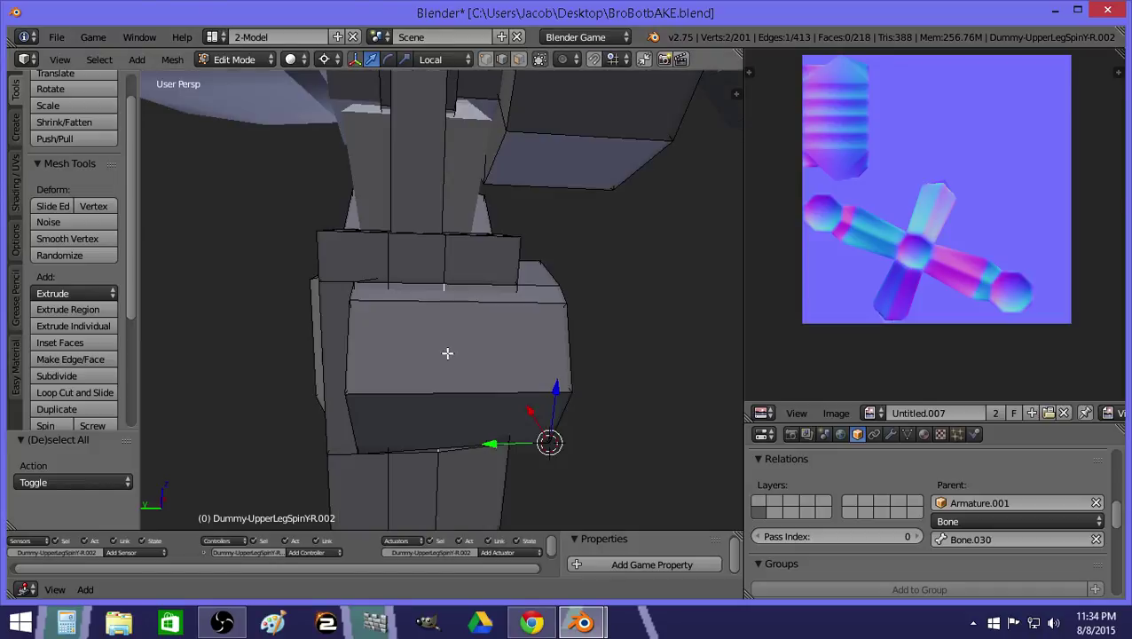
{"action": "key", "text": "x"}
{"action": "left_click", "coordinate": [467, 314]}
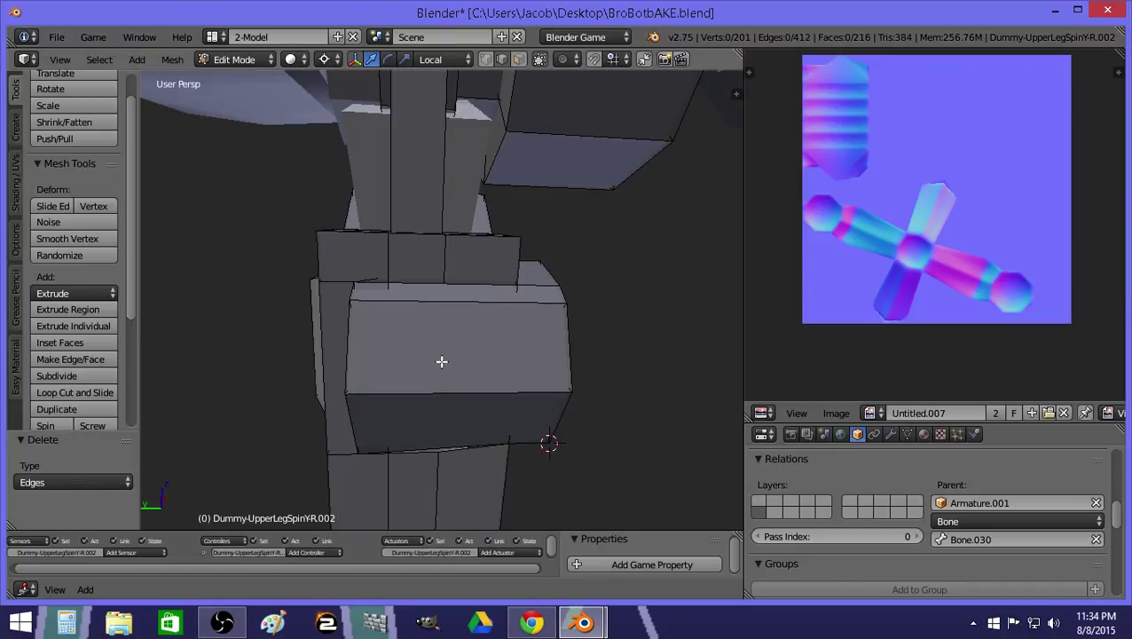
Delete the second hidden vertical edge behind the block, rising from the neighbouring thigh vertex below it.
{"action": "key", "text": "shift+f"}
{"action": "left_click", "coordinate": [442, 300]}
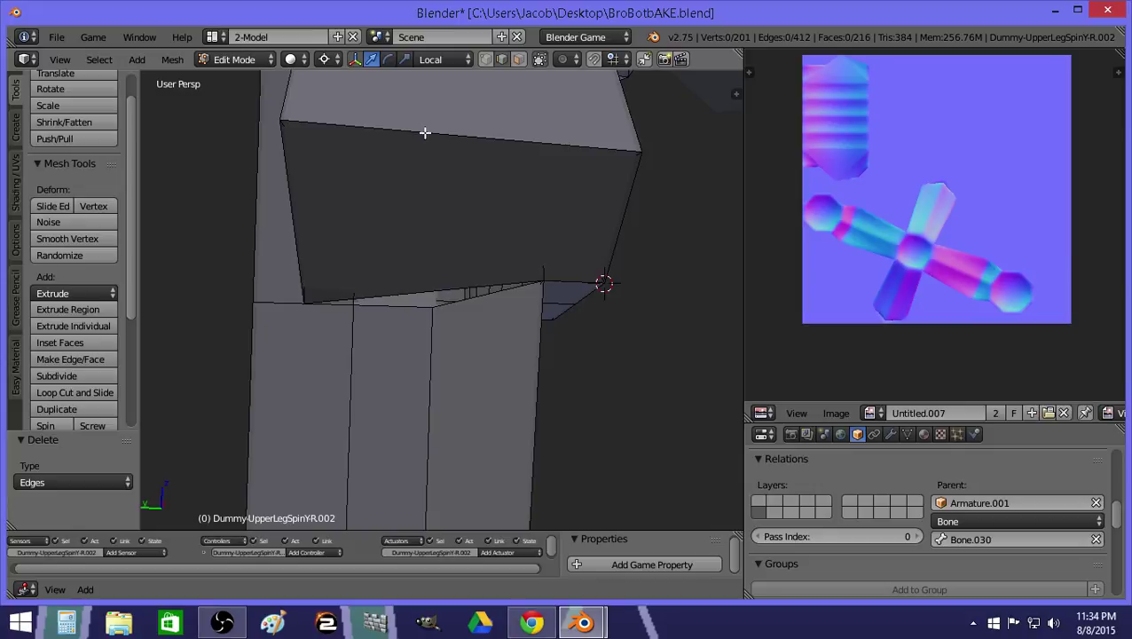
{"action": "right_click", "coordinate": [354, 303]}
{"action": "key", "text": "z"}
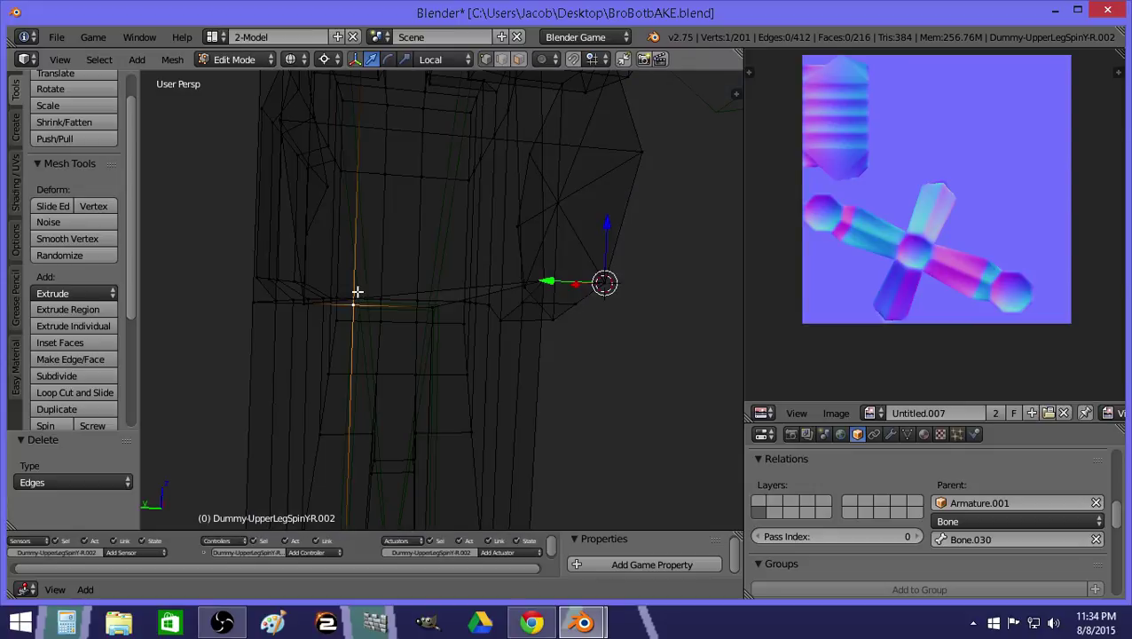
{"action": "right_click", "coordinate": [357, 179], "text": "shift"}
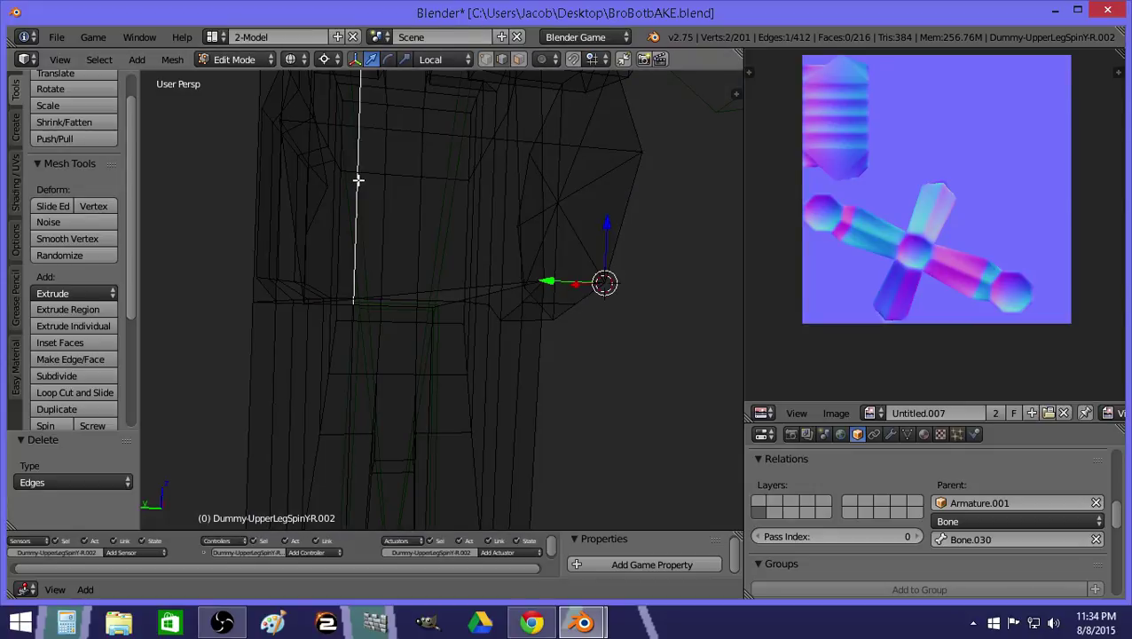
{"action": "key", "text": "z"}
{"action": "key", "text": "x"}
{"action": "left_click", "coordinate": [407, 188]}
Scale the block's other lower corner vertex to 0 about the 3D cursor, excluding global Y.
{"action": "key", "text": "shift+f"}
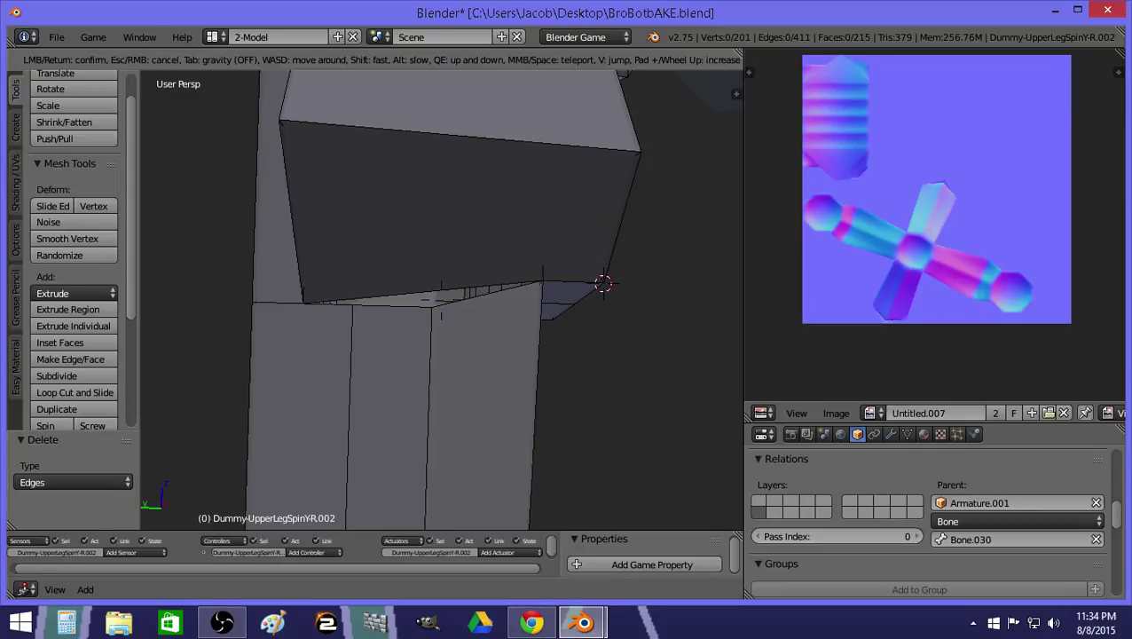
{"action": "left_click", "coordinate": [442, 307]}
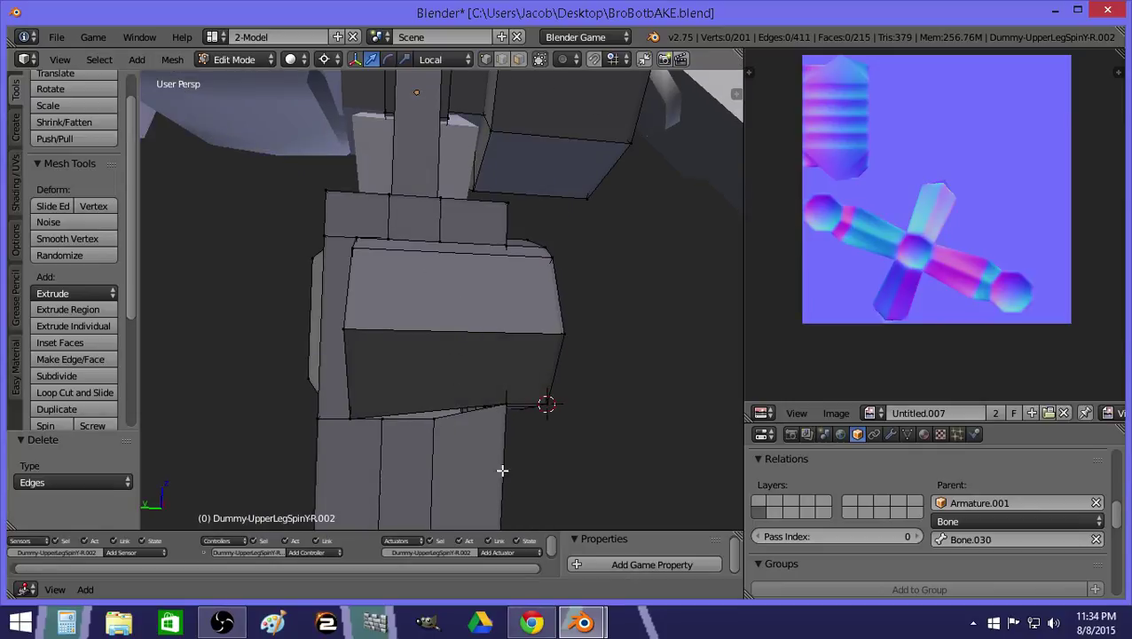
{"action": "right_click", "coordinate": [347, 418]}
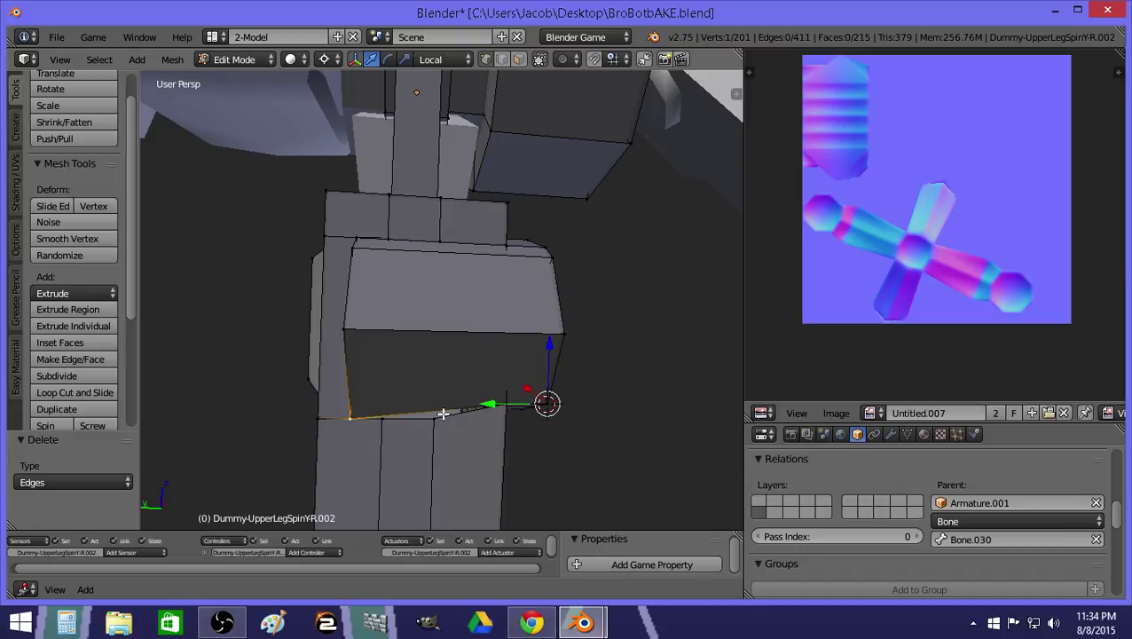
{"action": "key", "text": "s"}
{"action": "key", "text": "shift+y"}
{"action": "key", "text": "0"}
{"action": "key", "text": "Return"}
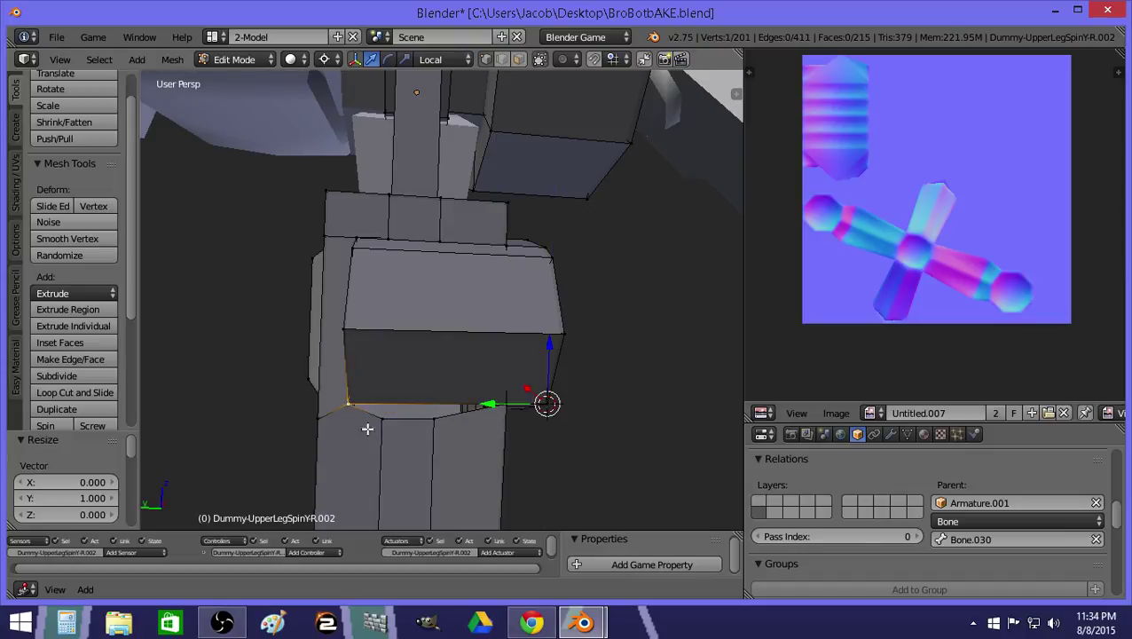
Scale the two thigh vertices beneath the block to 0 about the 3D cursor, excluding global Y, and return to Object Mode.
{"action": "key", "text": "a"}
{"action": "right_click", "coordinate": [380, 417]}
{"action": "right_click", "coordinate": [434, 420], "text": "shift"}
{"action": "key", "text": "s"}
{"action": "key", "text": "shift+y"}
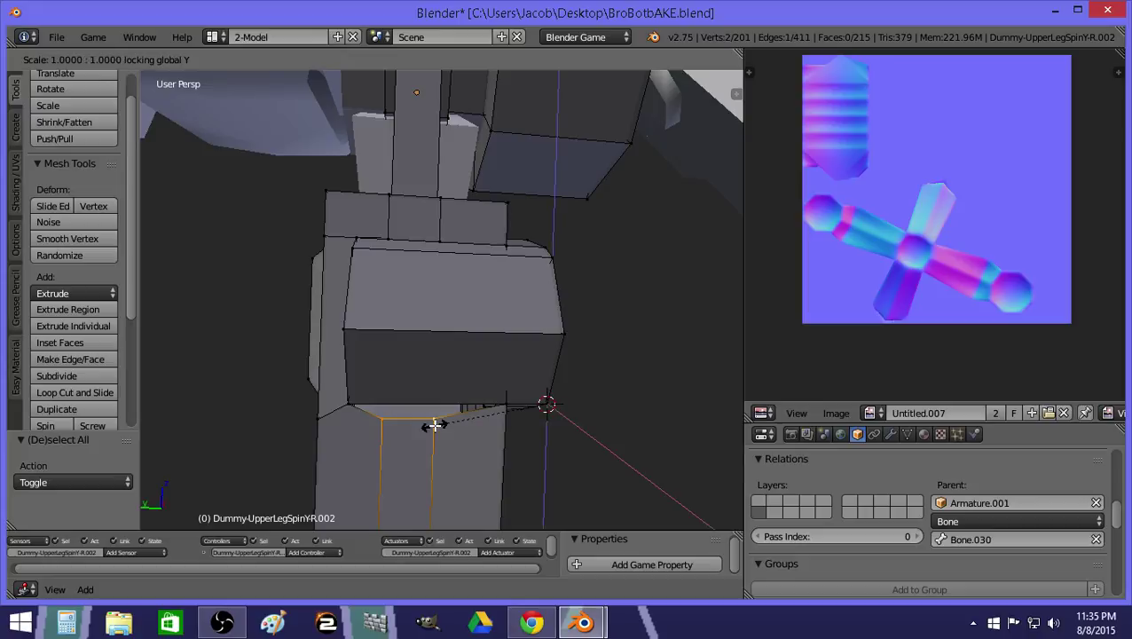
{"action": "key", "text": "0"}
{"action": "key", "text": "Return"}
{"action": "key", "text": "Tab"}
{"action": "key", "text": "shift+f"}
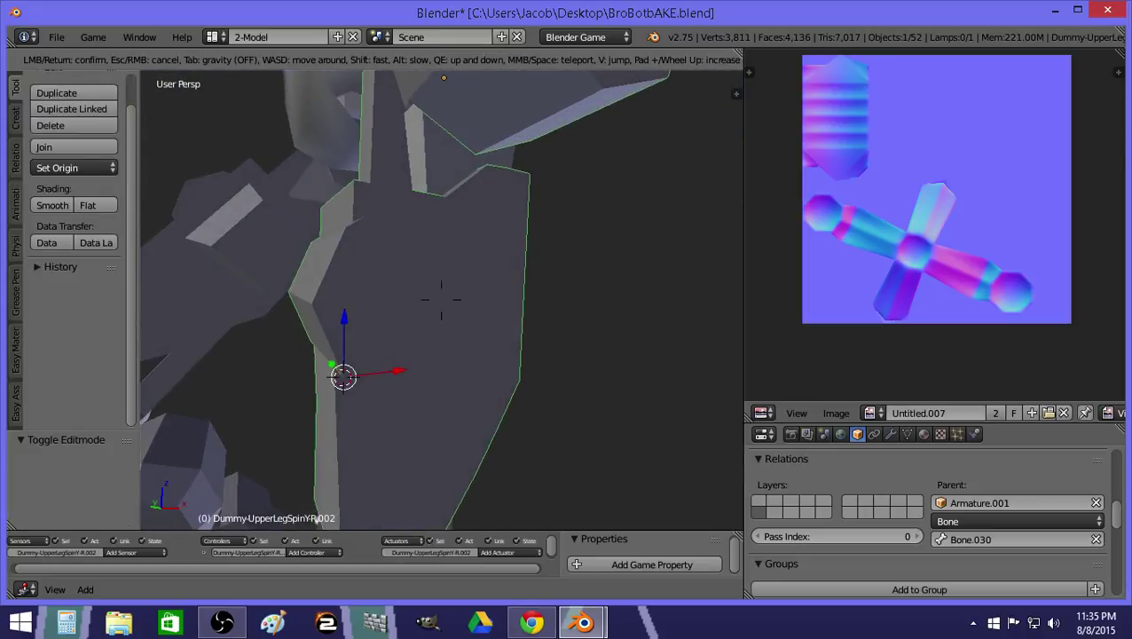
{"action": "key", "text": "s"}
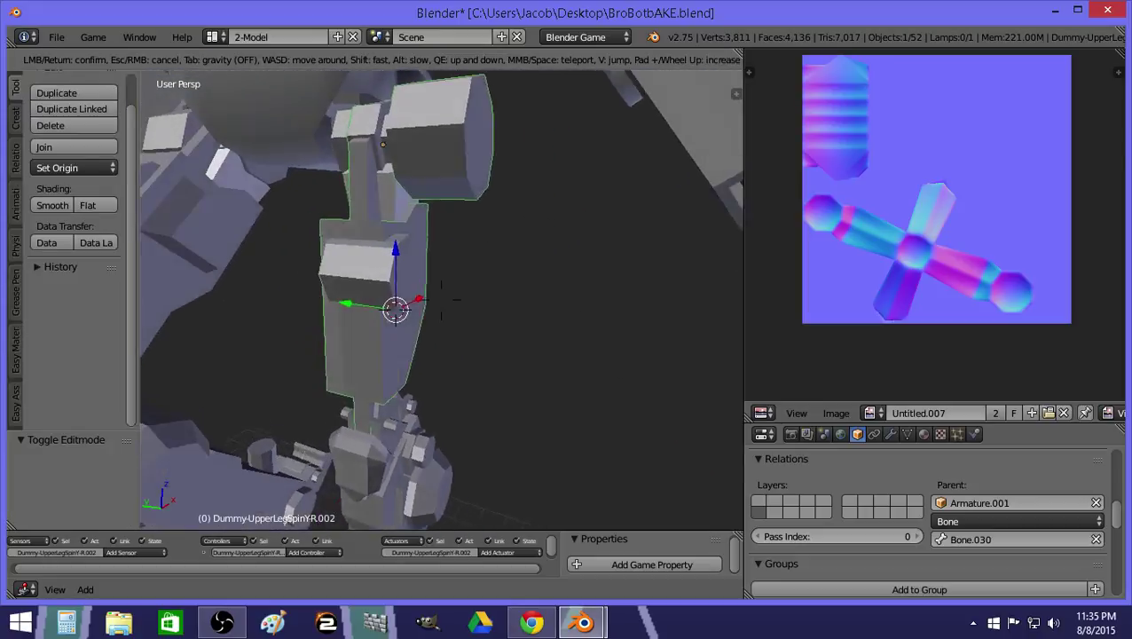
{"action": "left_click", "coordinate": [454, 359]}
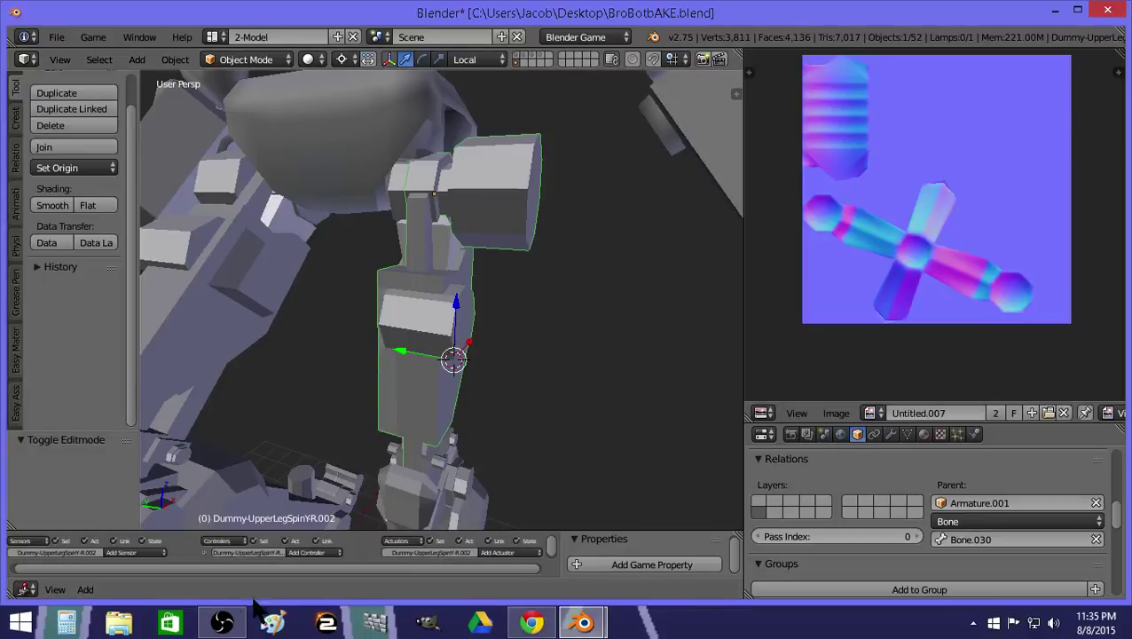
Show layer 3 and delete the old high-poly upper leg there.
{"action": "left_click", "coordinate": [224, 623]}
{"action": "left_click", "coordinate": [223, 624]}
{"action": "left_click", "coordinate": [531, 55]}
{"action": "right_click", "coordinate": [446, 340]}
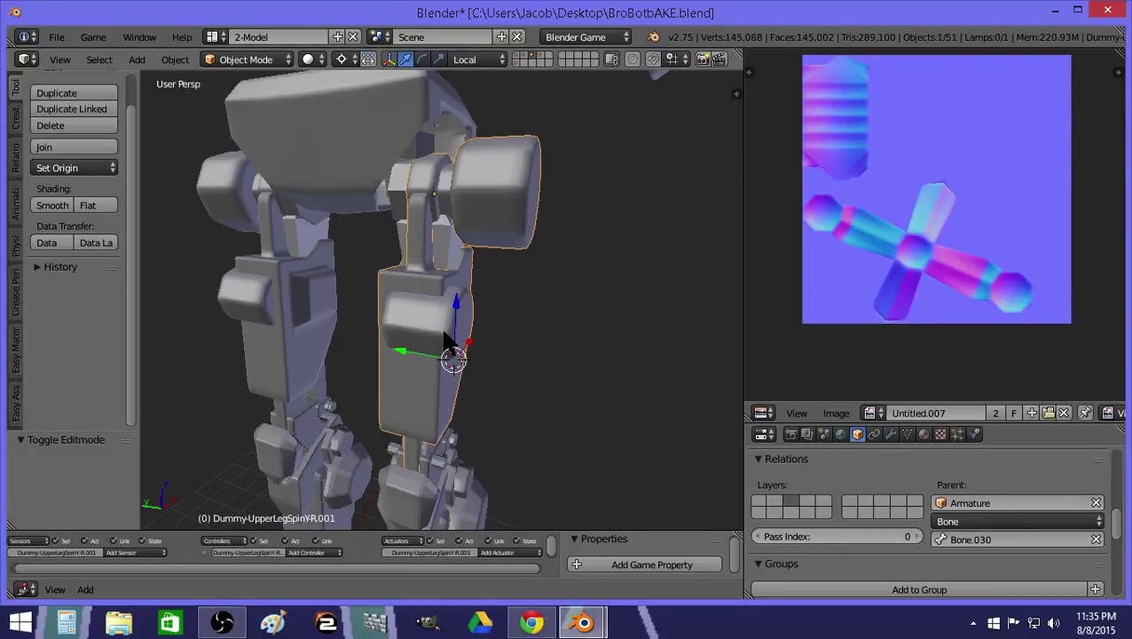
{"action": "key", "text": "x"}
{"action": "left_click", "coordinate": [444, 337]}
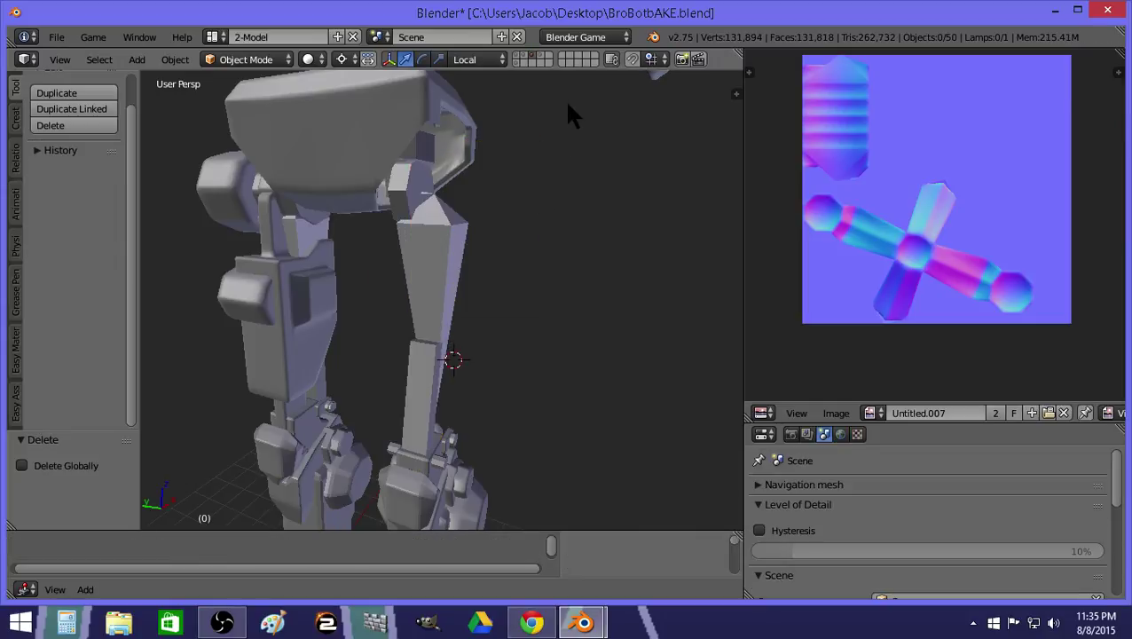
Duplicate the cleaned low-poly upper leg in place on layer 1 and move the copy to layer 3.
{"action": "left_click", "coordinate": [519, 62]}
{"action": "right_click", "coordinate": [416, 351]}
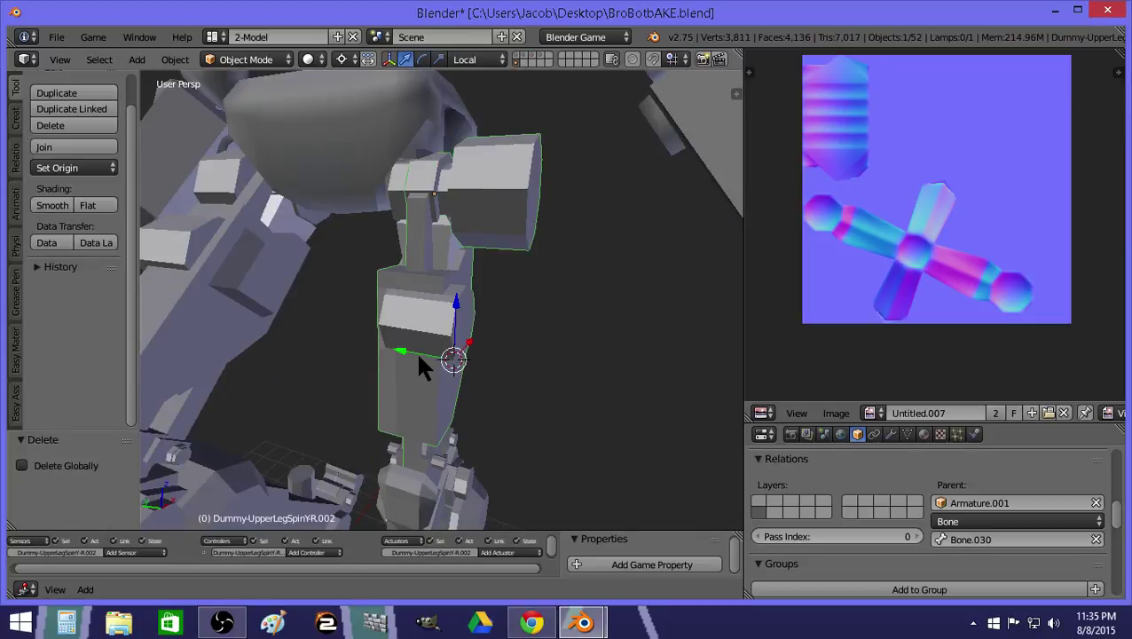
{"action": "key", "text": "shift+d"}
{"action": "right_click", "coordinate": [417, 352]}
{"action": "key", "text": "m"}
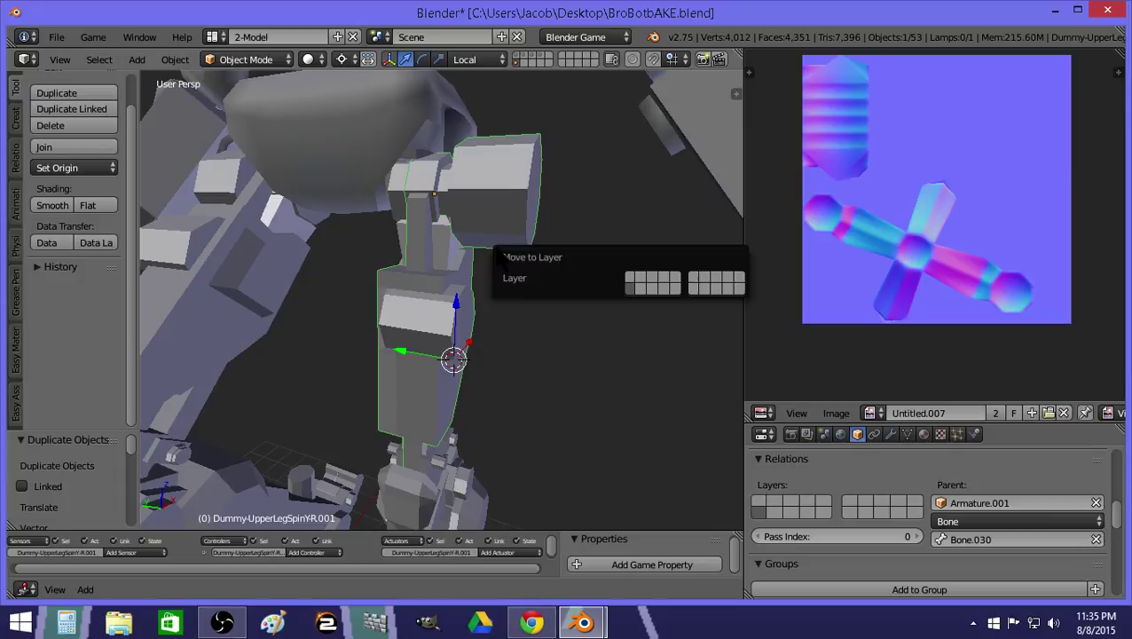
{"action": "left_click", "coordinate": [656, 278]}
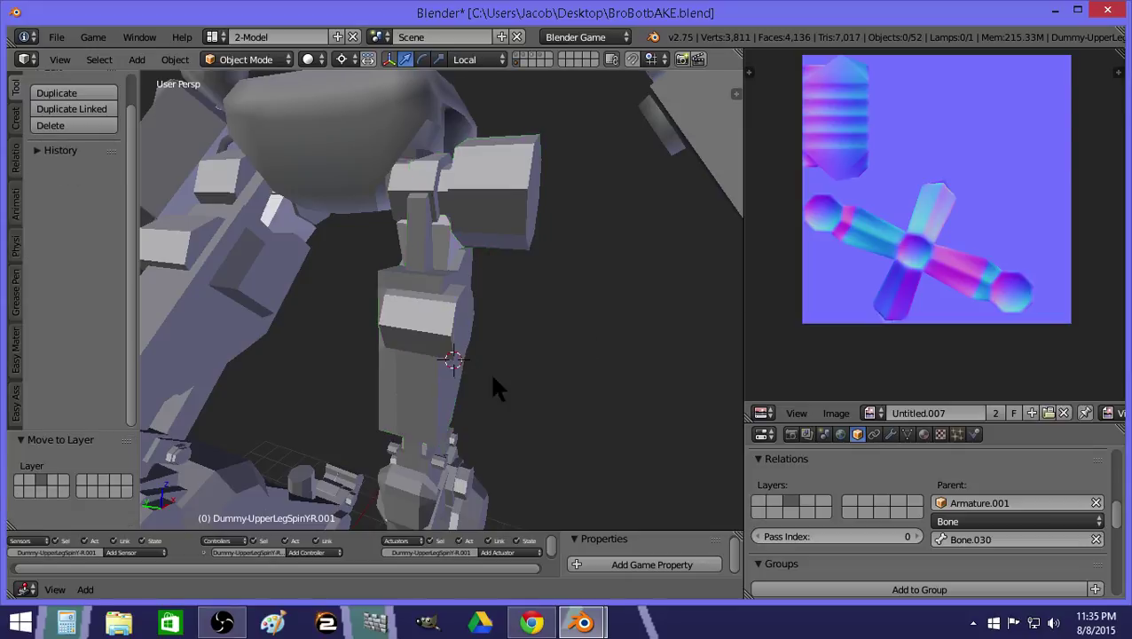
Set Armature.001 to Rest Position.
{"action": "key", "text": "z"}
{"action": "right_click", "coordinate": [442, 284]}
{"action": "right_click", "coordinate": [472, 311]}
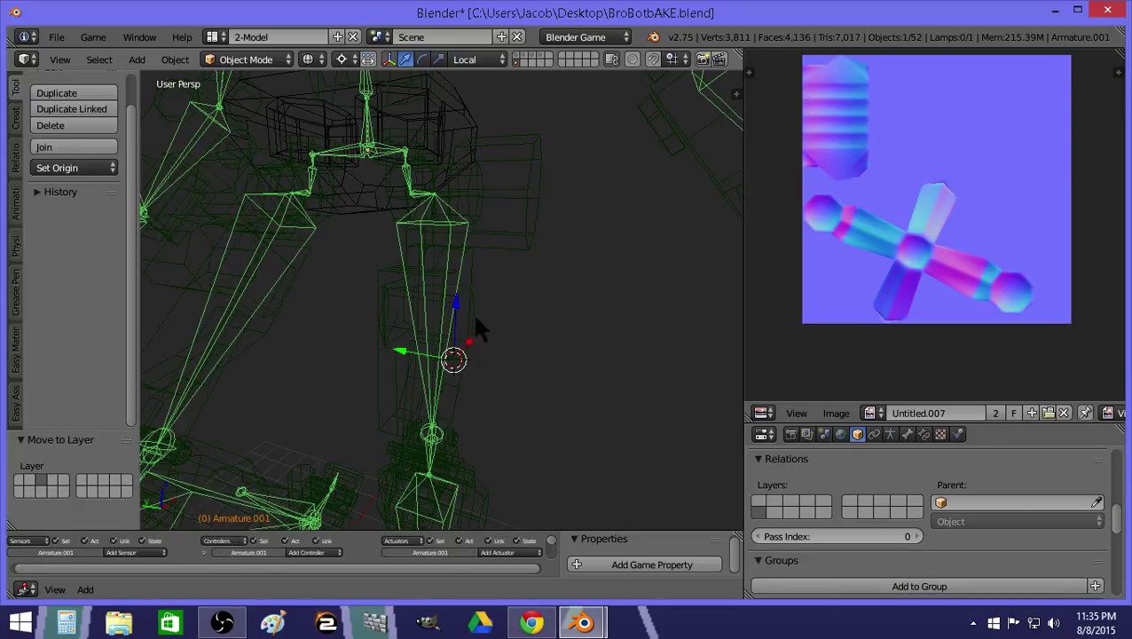
{"action": "left_click", "coordinate": [891, 433]}
{"action": "left_click", "coordinate": [976, 540]}
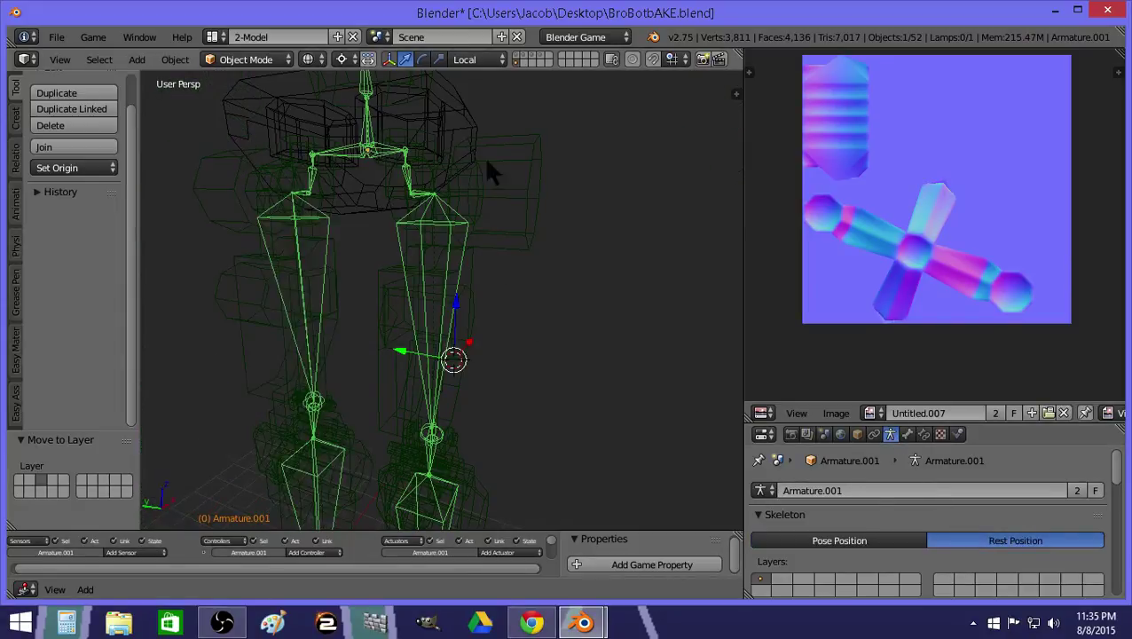
{"action": "key", "text": "z"}
Add a Subdivision Surface modifier of type Simple to the upper-leg copy on layer 3.
{"action": "left_click", "coordinate": [523, 62]}
{"action": "right_click", "coordinate": [451, 318]}
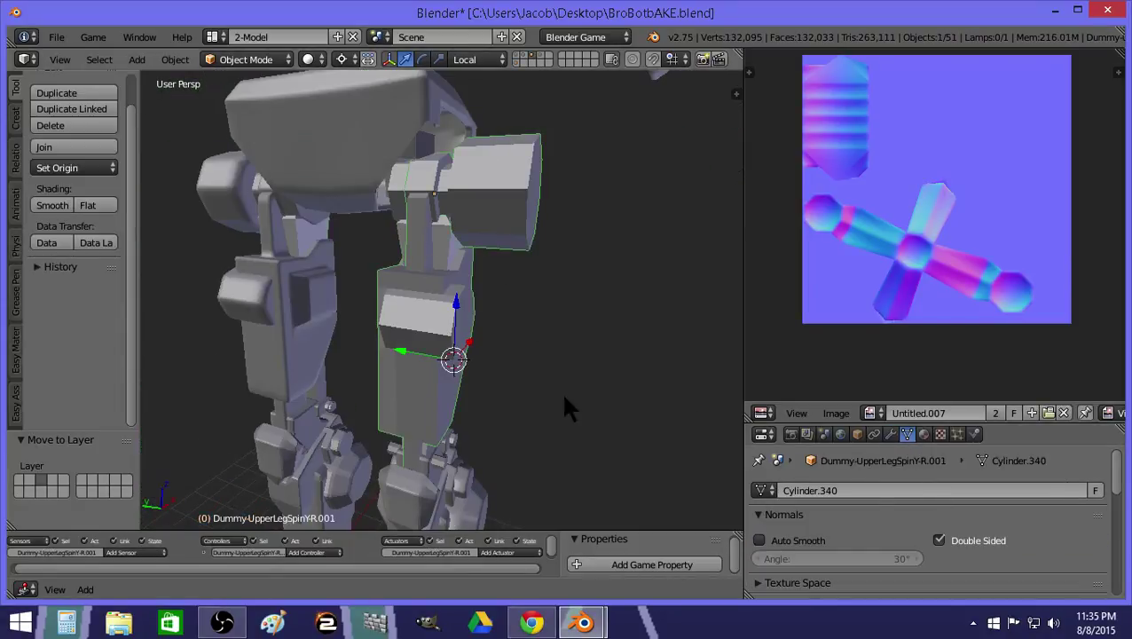
{"action": "left_click", "coordinate": [891, 433]}
{"action": "left_click", "coordinate": [883, 493]}
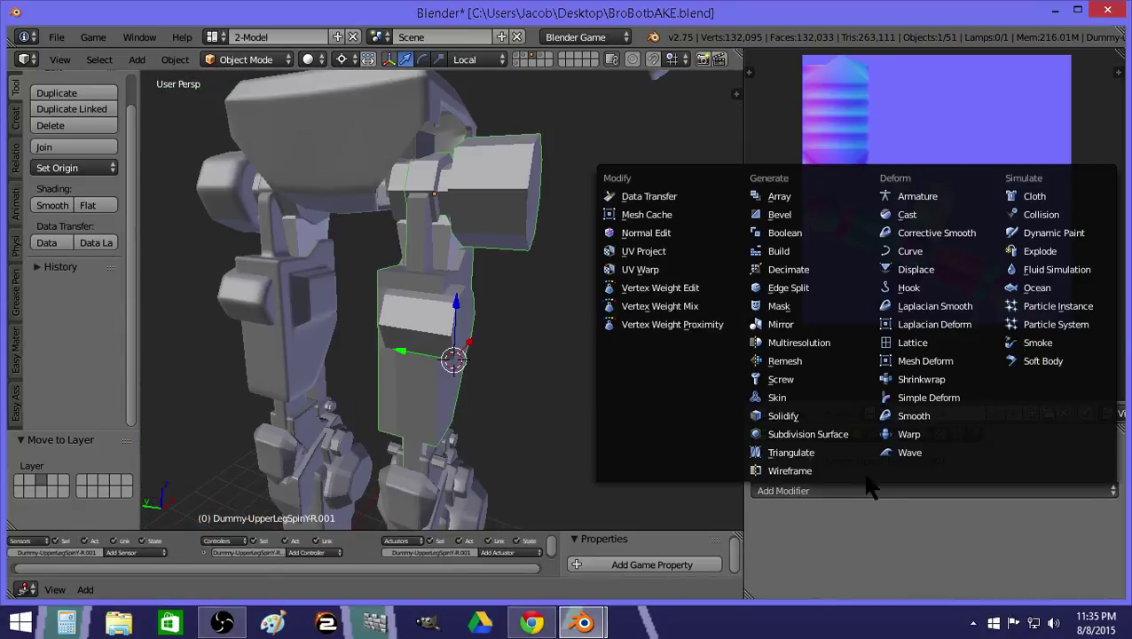
{"action": "left_click", "coordinate": [848, 439]}
{"action": "left_click", "coordinate": [1028, 573]}
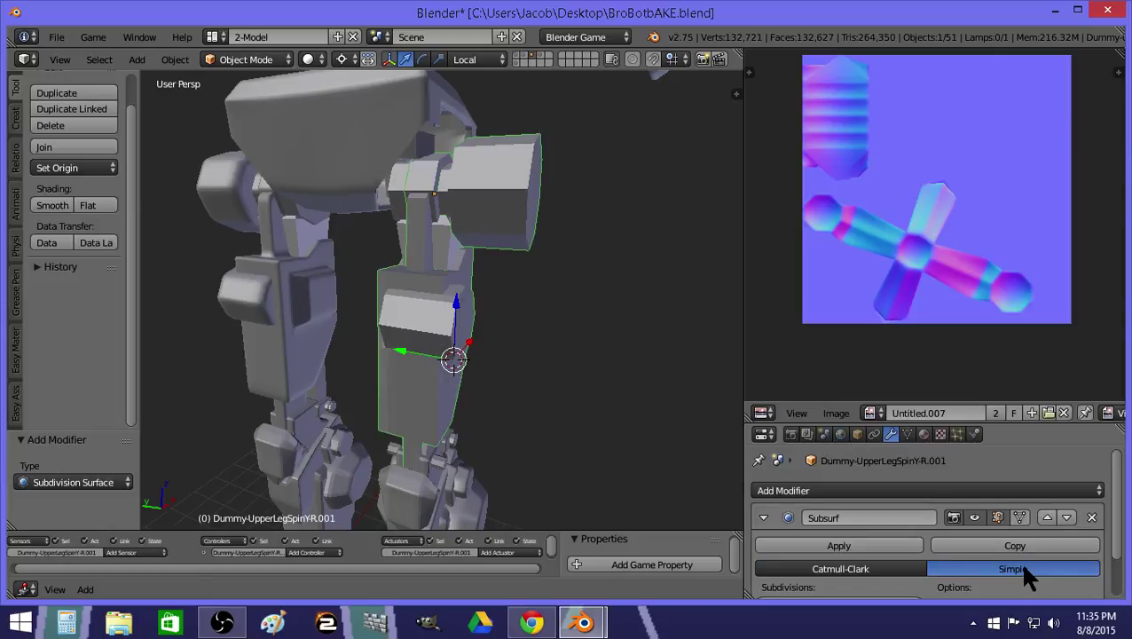
Copy the Simple subdivision modifier and set the last one in the stack to Catmull-Clark.
{"action": "left_click", "coordinate": [952, 544]}
{"action": "scroll", "coordinate": [932, 555], "scroll_direction": "down", "scroll_amount": 1}
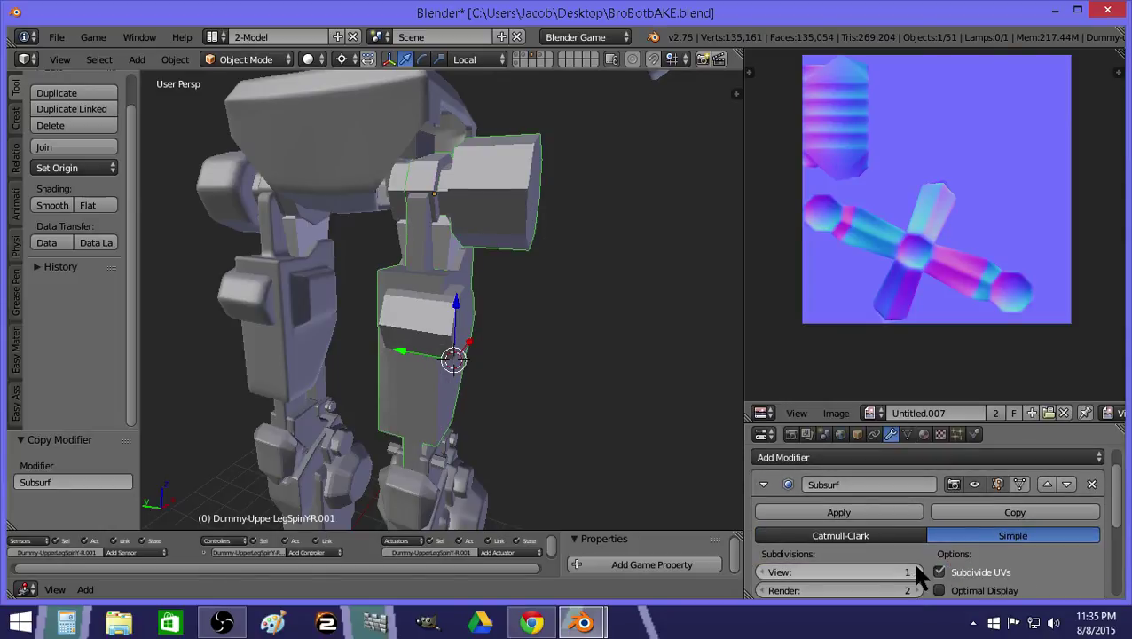
{"action": "scroll", "coordinate": [914, 575], "scroll_direction": "down", "scroll_amount": 2}
{"action": "scroll", "coordinate": [874, 581], "scroll_direction": "down", "scroll_amount": 3}
{"action": "left_click", "coordinate": [863, 519]}
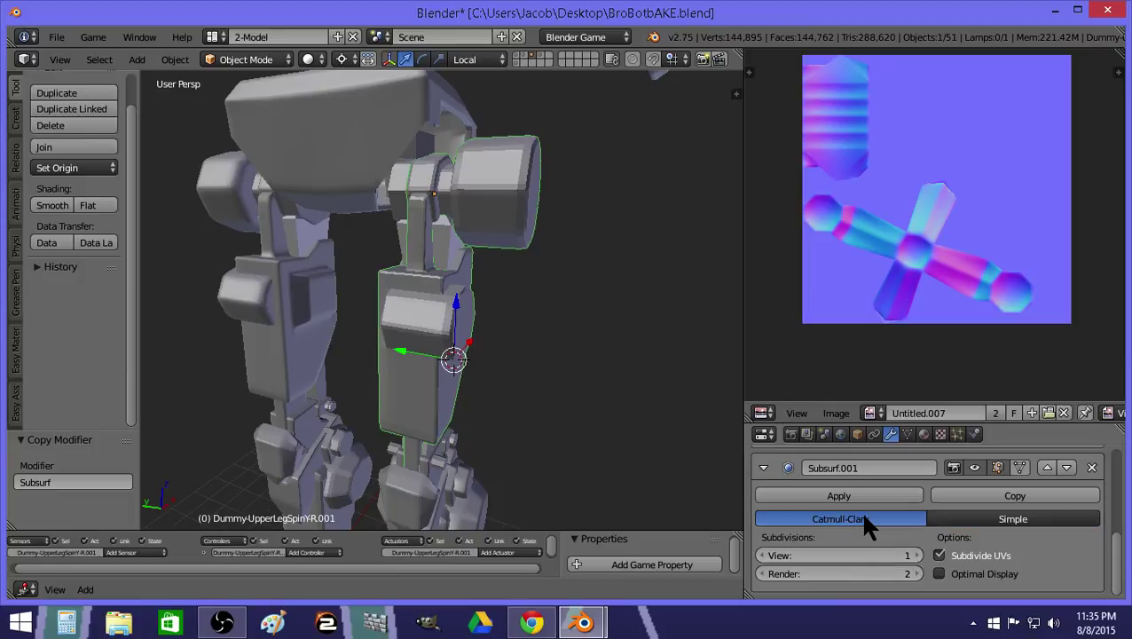
Try smooth shading on the high-poly upper-leg copy.
{"action": "key", "text": "a"}
{"action": "key", "text": "a"}
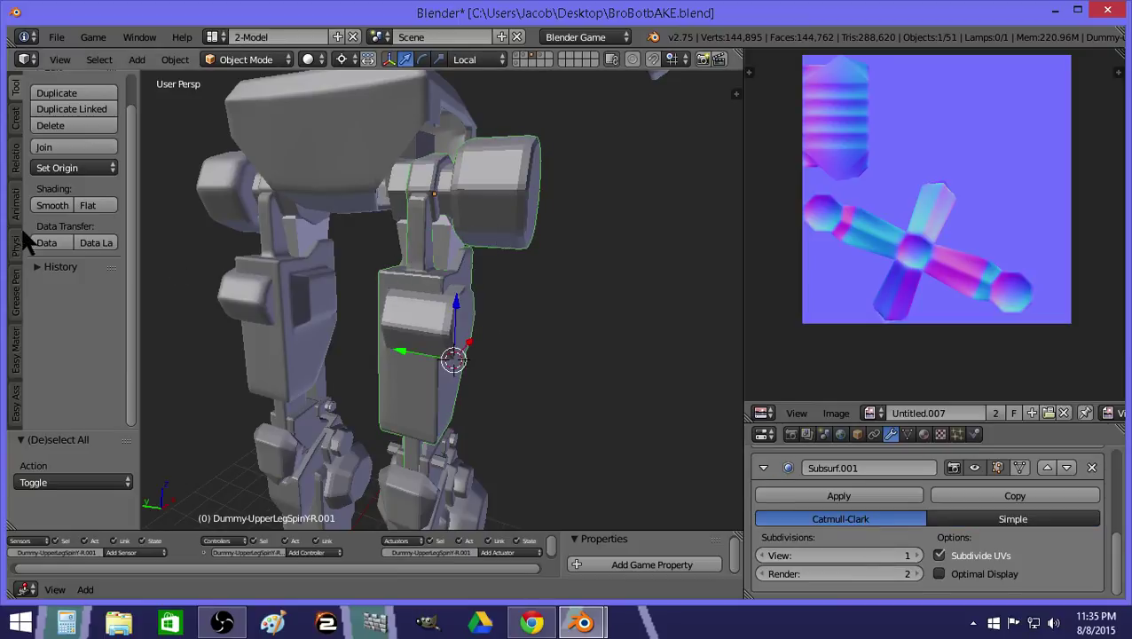
{"action": "left_click", "coordinate": [51, 207]}
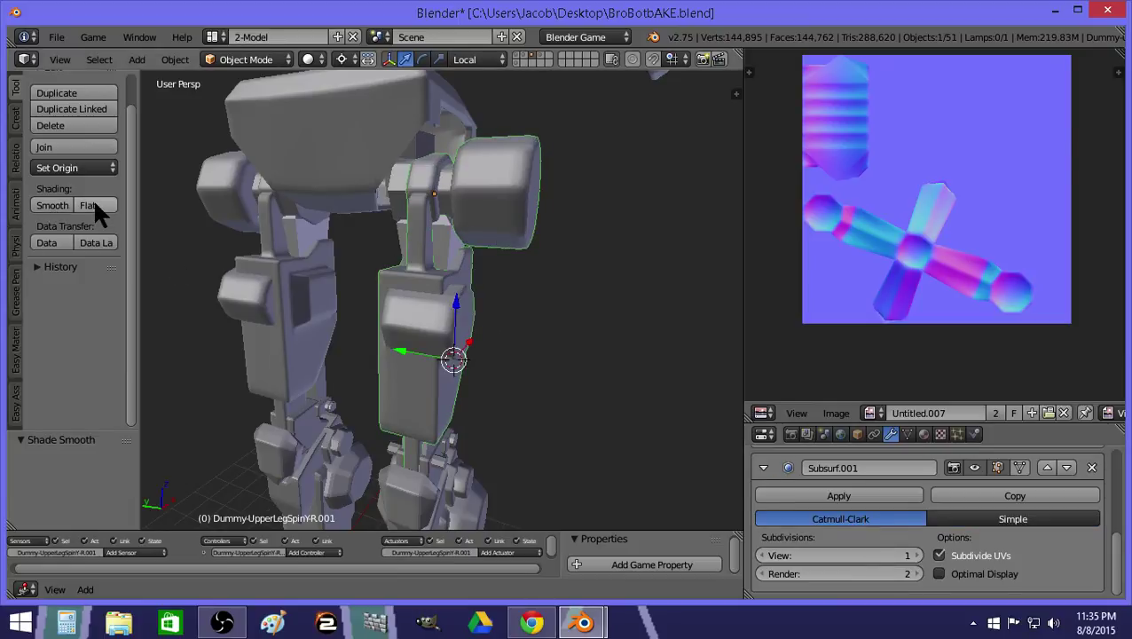
{"action": "key", "text": "a"}
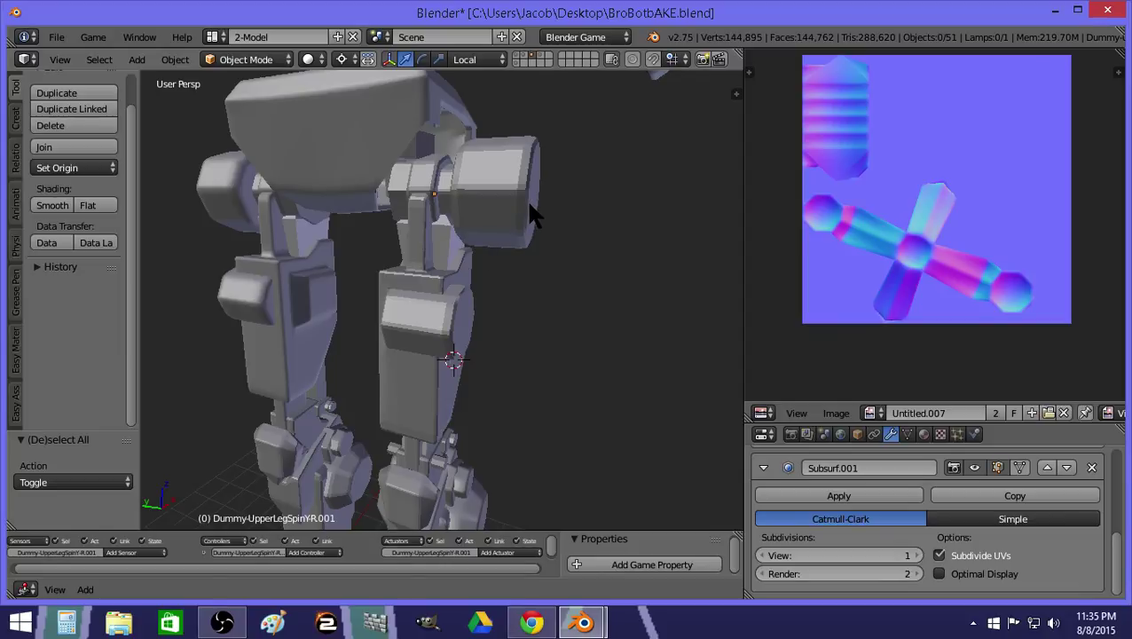
{"action": "key", "text": "a"}
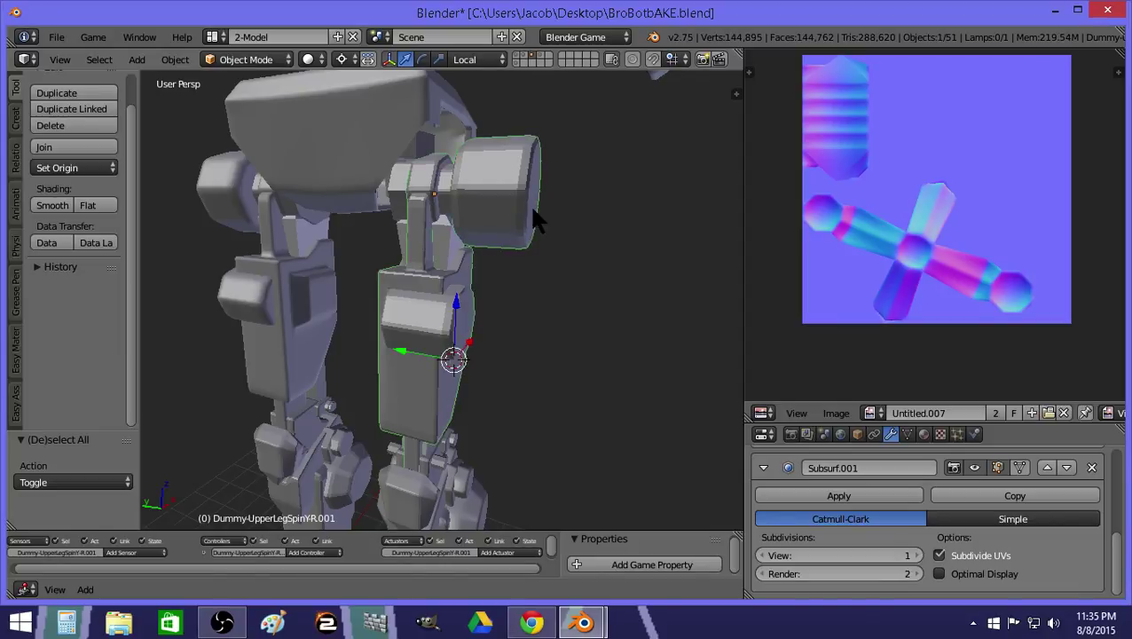
Open the low-poly upper leg on layer 1 for mesh editing, with its whole mesh selected.
{"action": "left_click", "coordinate": [521, 57]}
{"action": "right_click", "coordinate": [416, 341]}
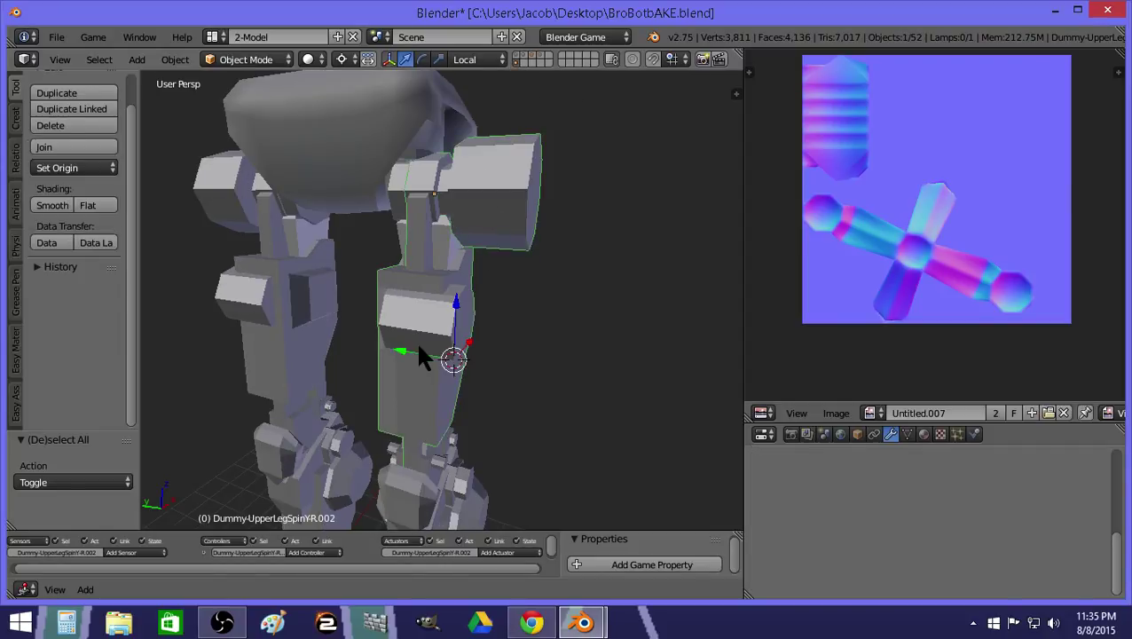
{"action": "key", "text": "Tab"}
{"action": "key", "text": "a"}
{"action": "key", "text": "a"}
{"action": "key", "text": "shift+f"}
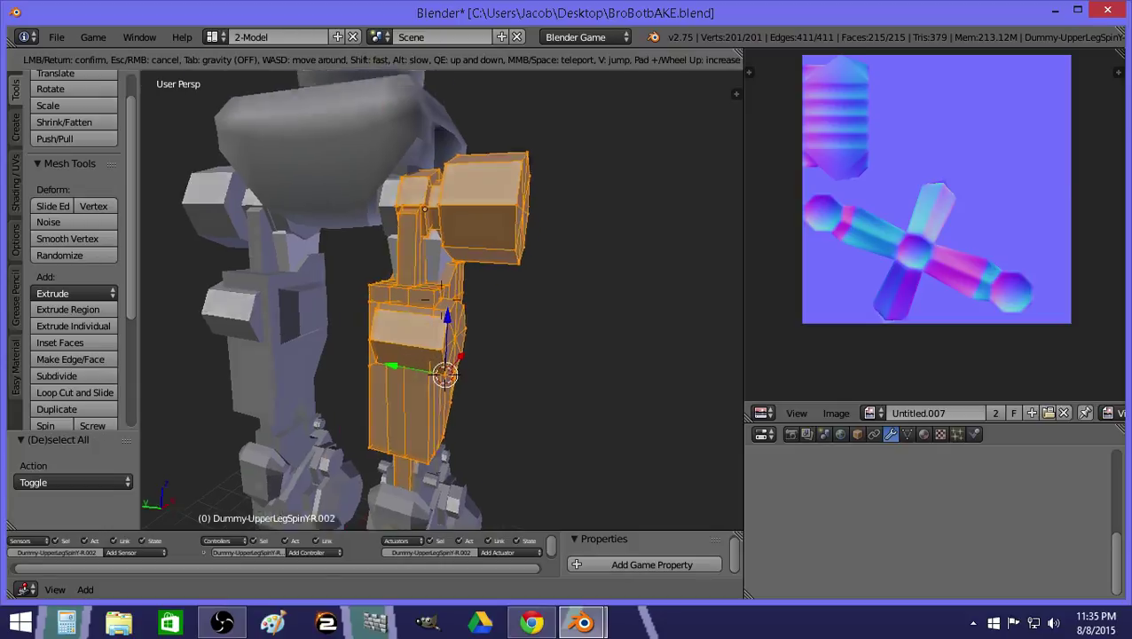
{"action": "key", "text": "w"}
{"action": "left_click", "coordinate": [442, 300]}
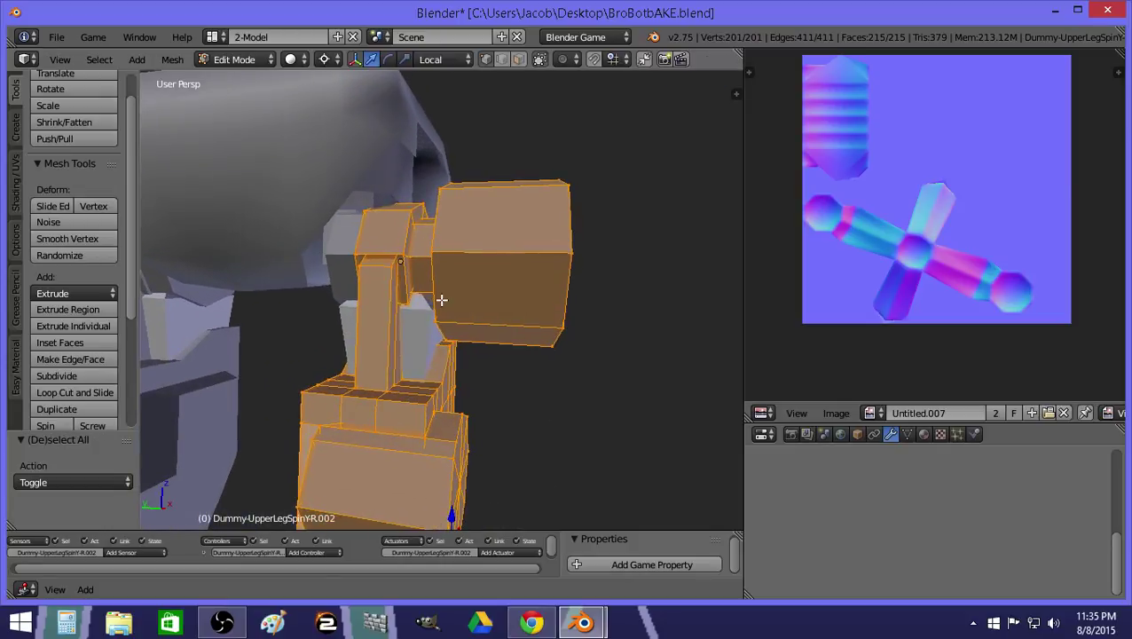
Move the connector's end edge loop beside the hip joint about -0.264 along global Y, away from the joint.
{"action": "left_click", "coordinate": [503, 59]}
{"action": "key", "text": "a"}
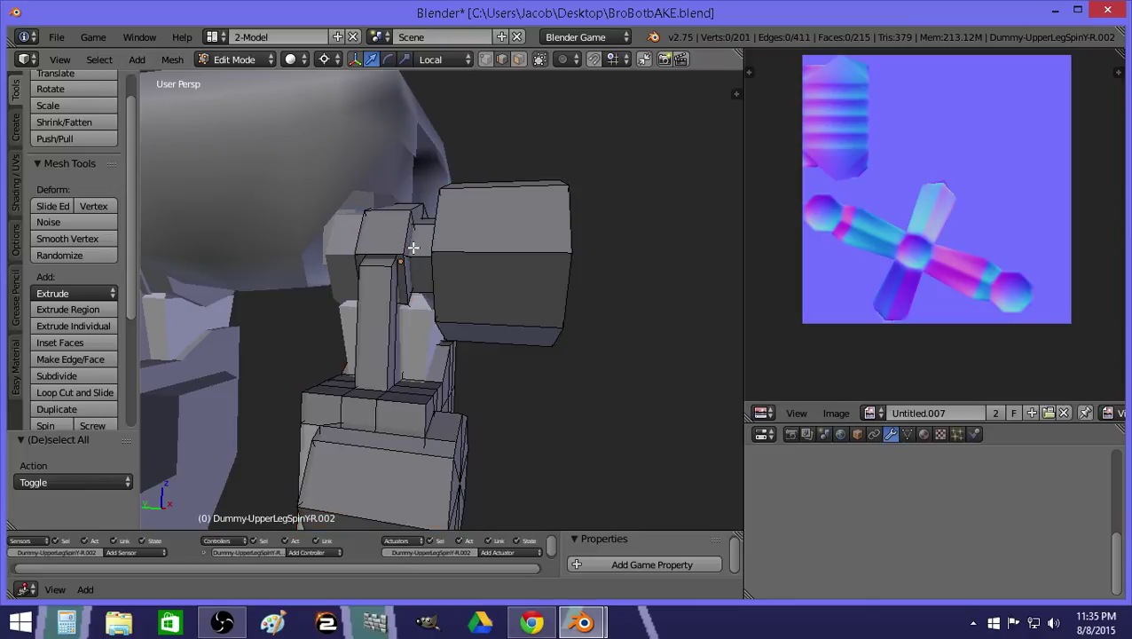
{"action": "key", "text": "z"}
{"action": "right_click", "coordinate": [401, 237], "text": "alt"}
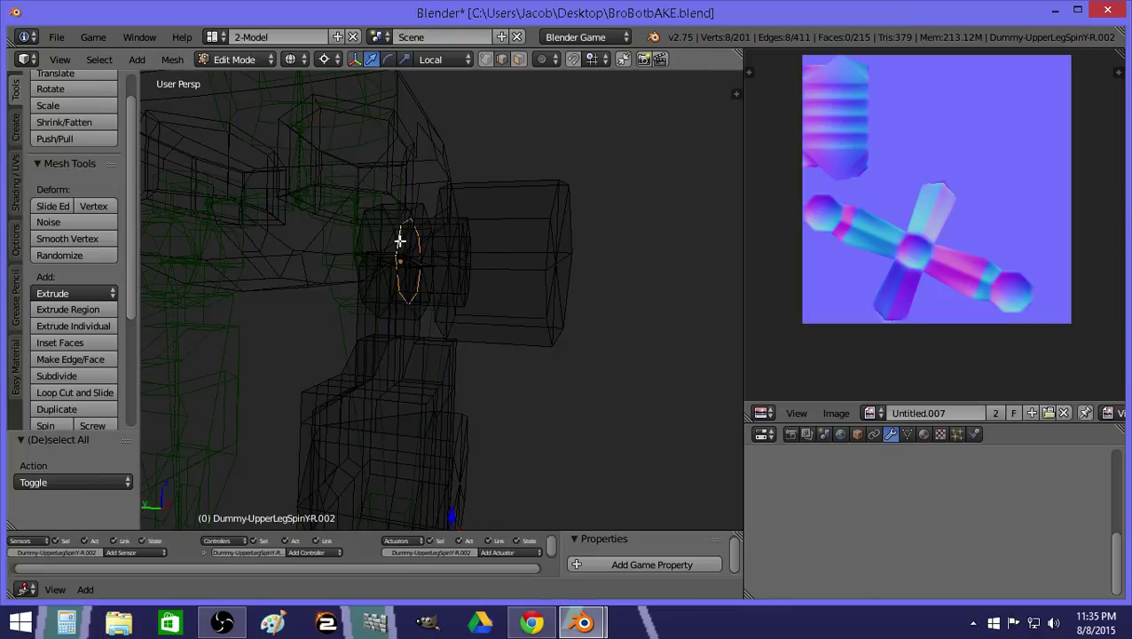
{"action": "key", "text": "z"}
{"action": "key", "text": "g"}
{"action": "key", "text": "y"}
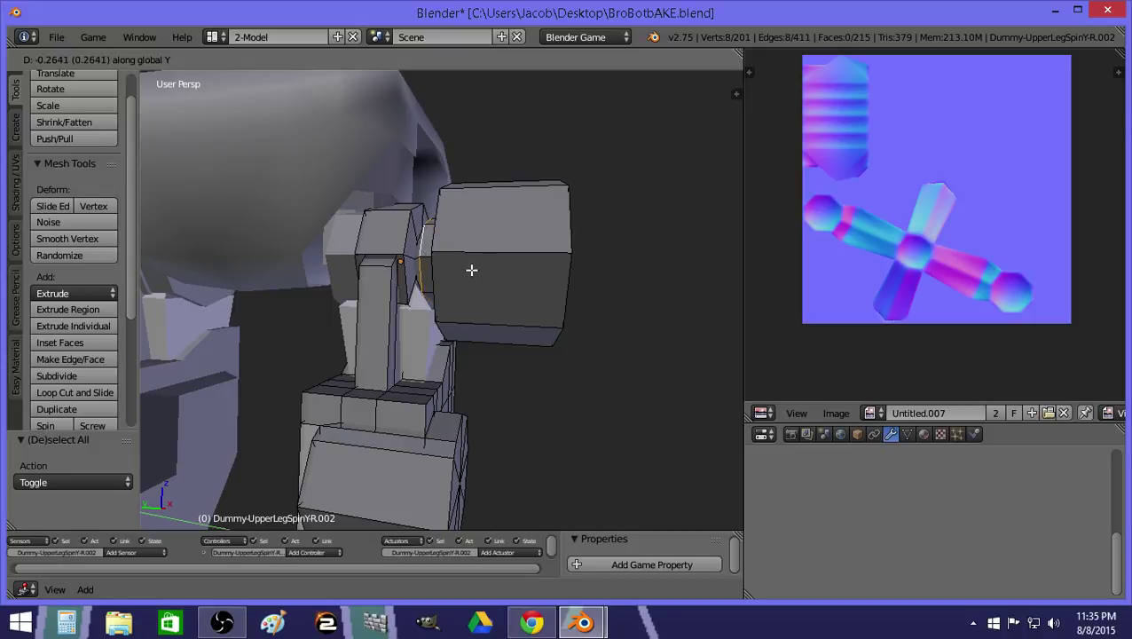
{"action": "left_click", "coordinate": [471, 270]}
Delete the centre vertex of the cap on the hip joint's end facing the connector.
{"action": "left_click", "coordinate": [486, 59]}
{"action": "key", "text": "z"}
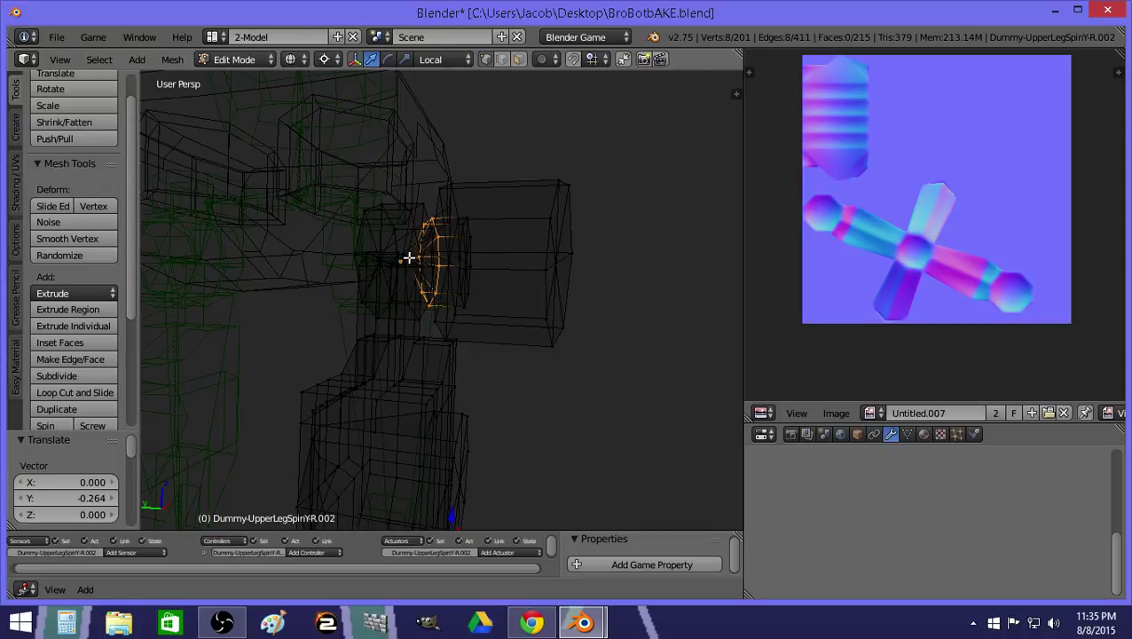
{"action": "right_click", "coordinate": [410, 256]}
{"action": "key", "text": "z"}
{"action": "key", "text": "z"}
{"action": "key", "text": "z"}
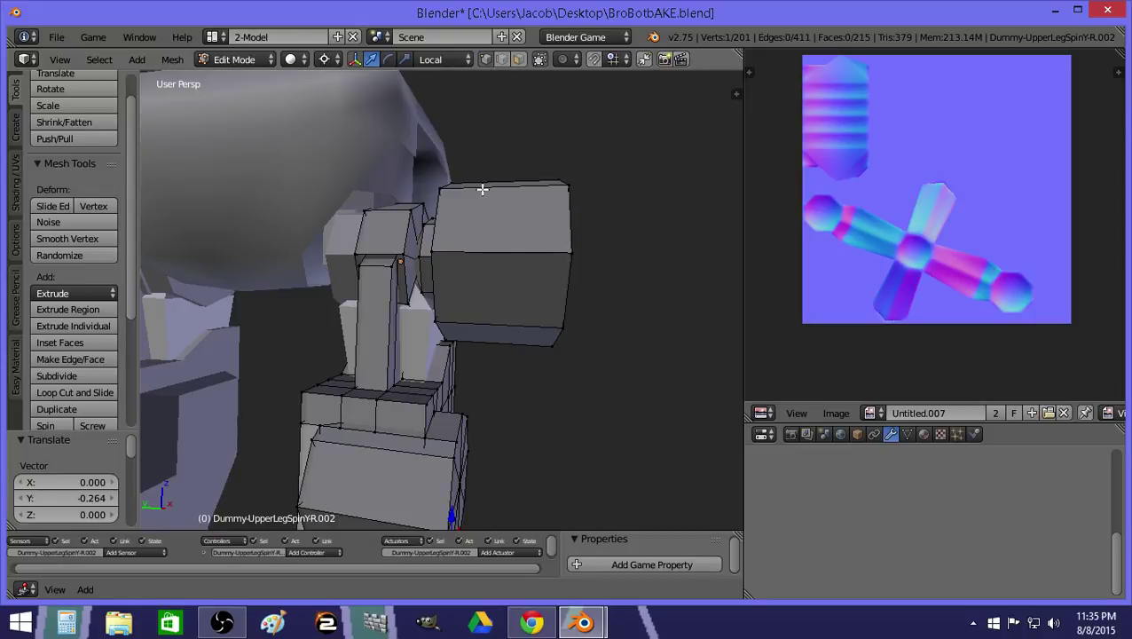
{"action": "key", "text": "x"}
{"action": "left_click", "coordinate": [470, 169]}
{"action": "key", "text": "z"}
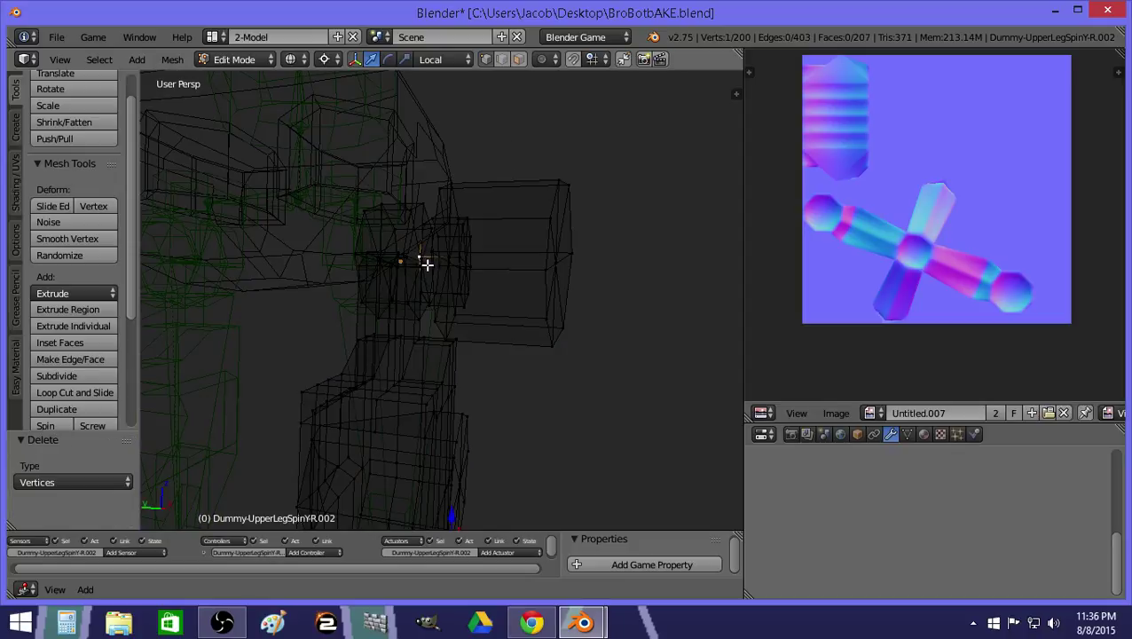
{"action": "key", "text": "z"}
{"action": "right_click", "coordinate": [486, 200]}
{"action": "key", "text": "x"}
{"action": "left_click", "coordinate": [487, 199]}
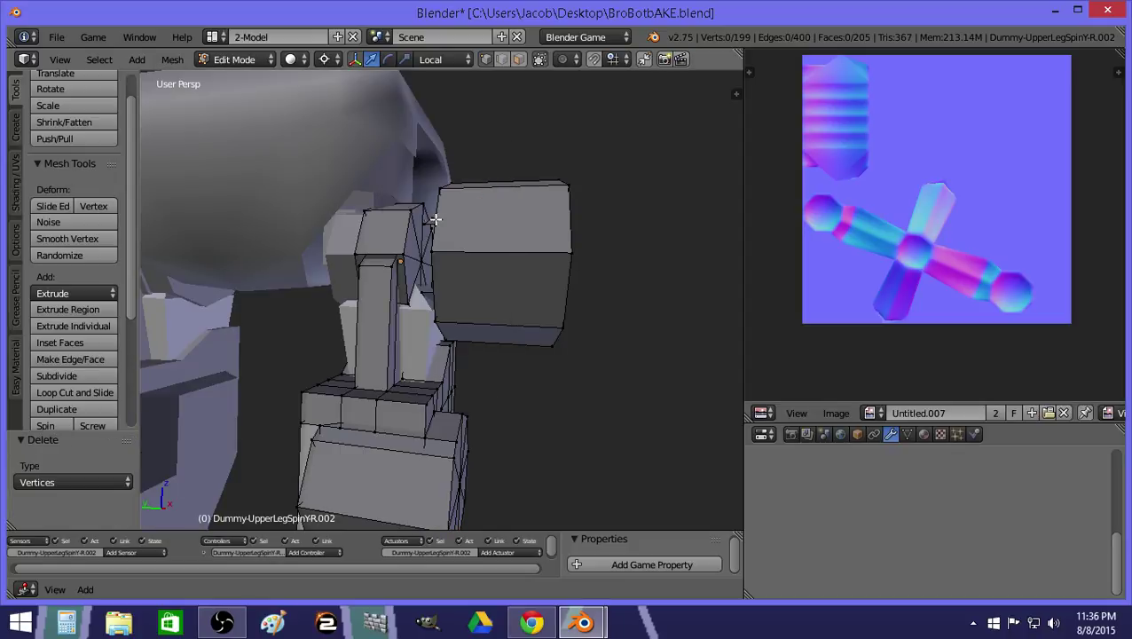
{"action": "key", "text": "ctrl+z"}
Delete the centre vertex of the connector's end cap facing the hip joint.
{"action": "key", "text": "z"}
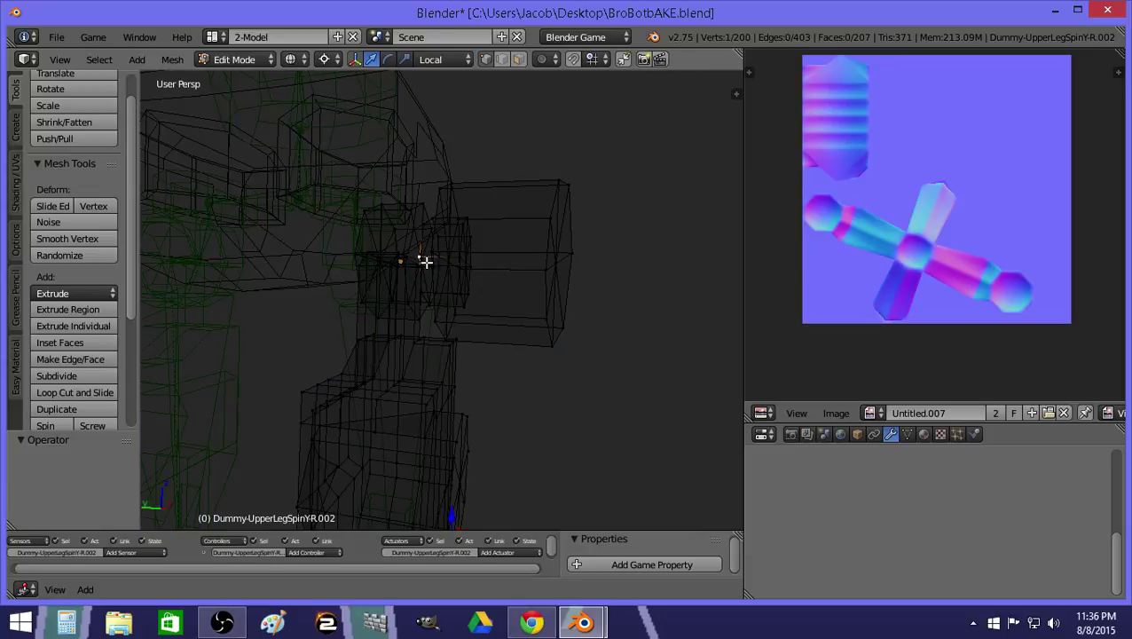
{"action": "key", "text": "z"}
{"action": "key", "text": "x"}
{"action": "left_click", "coordinate": [485, 169]}
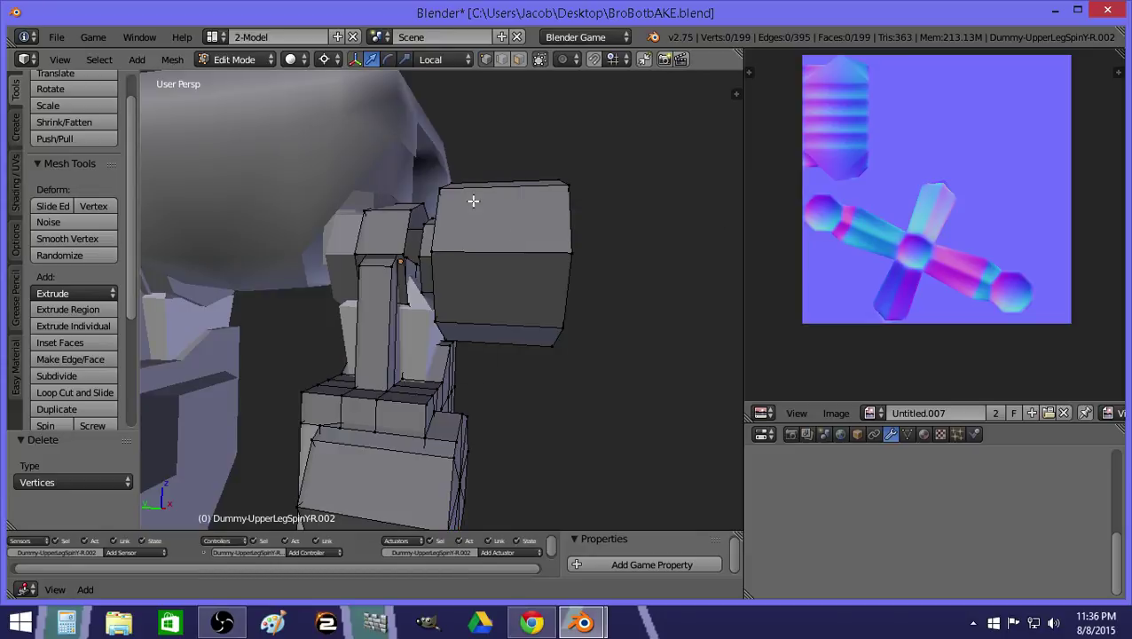
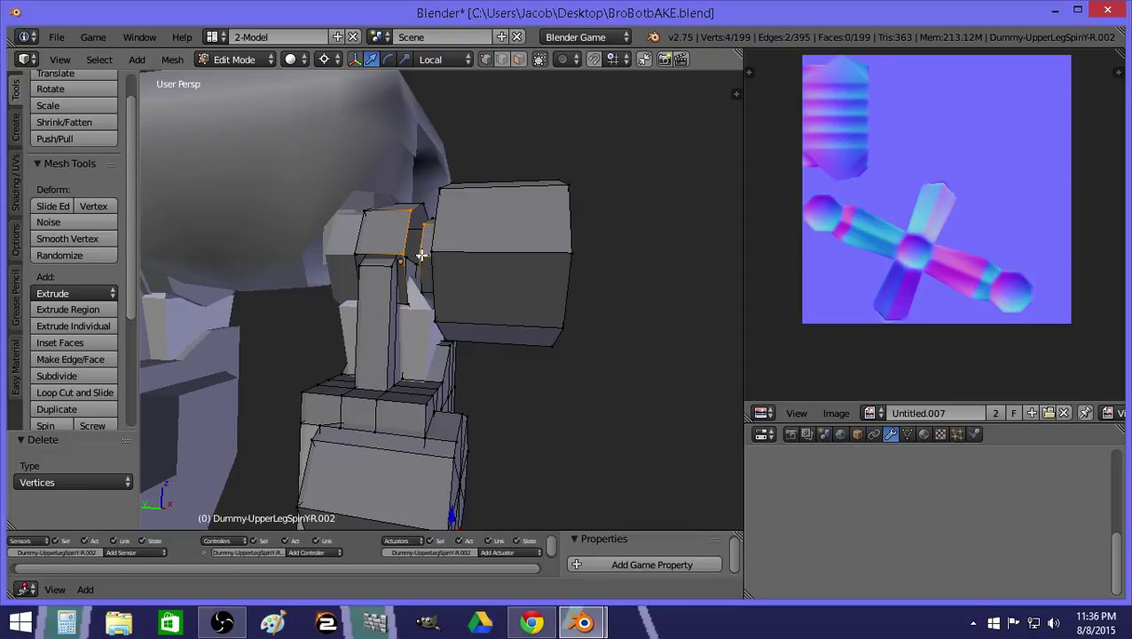
Fill two adjoining faces between the open hip-joint rim and the connector rim on the upper front side.
{"action": "key", "text": "f"}
{"action": "key", "text": "a"}
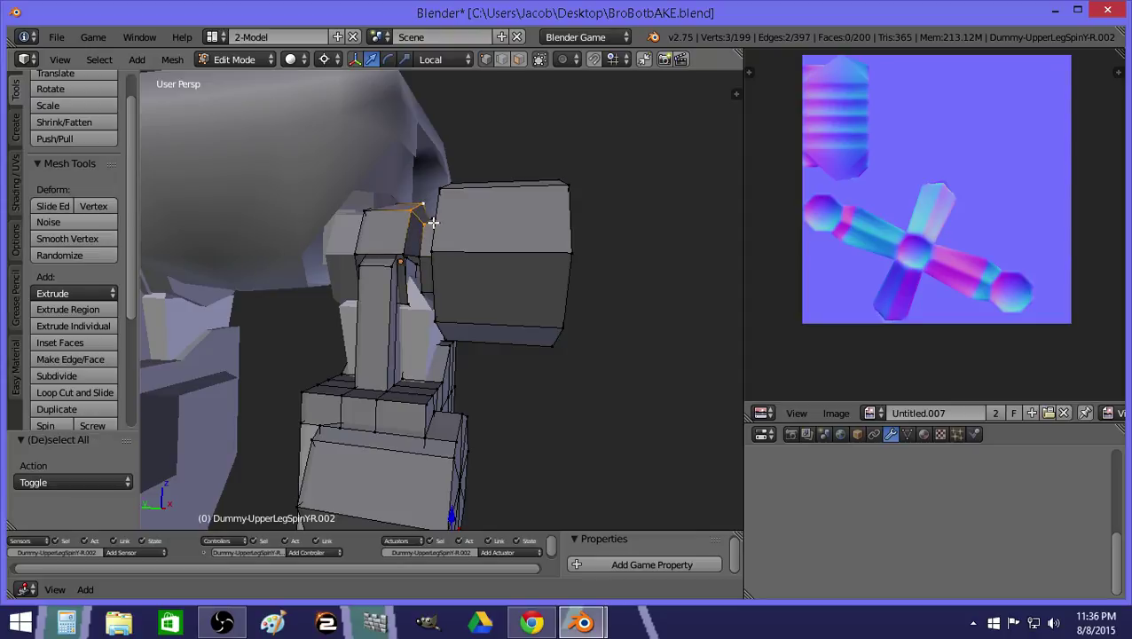
{"action": "key", "text": "f"}
{"action": "key", "text": "a"}
Fill the uppermost face between the hip-joint and connector rims on the opposite side of the leg.
{"action": "key", "text": "shift+f"}
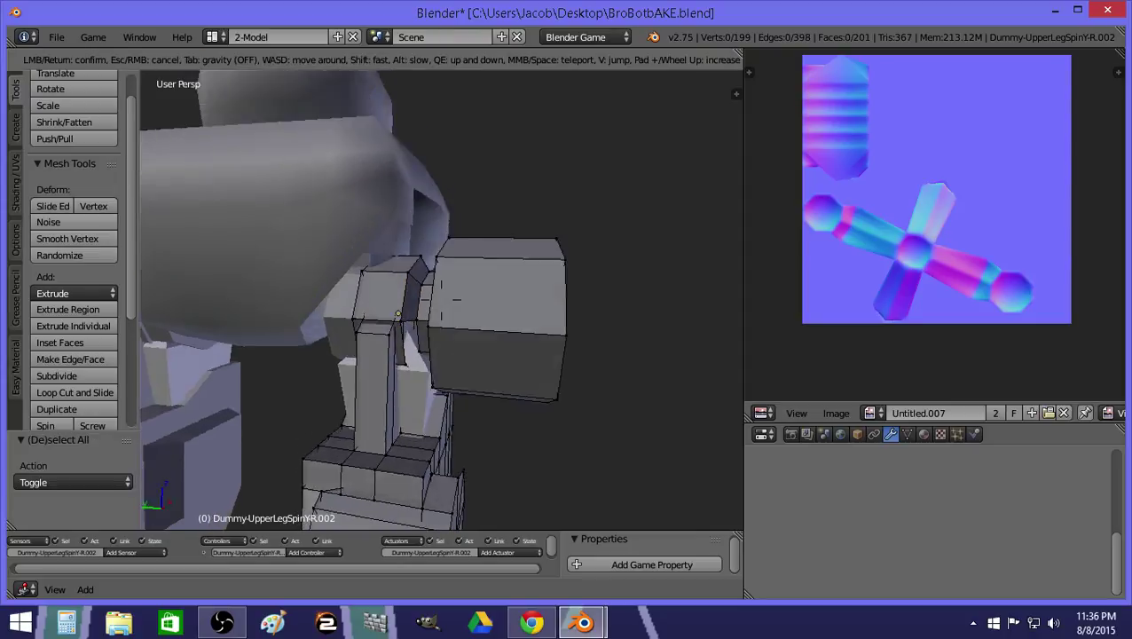
{"action": "key", "text": "w"}
{"action": "key", "text": "d"}
{"action": "key", "text": "d"}
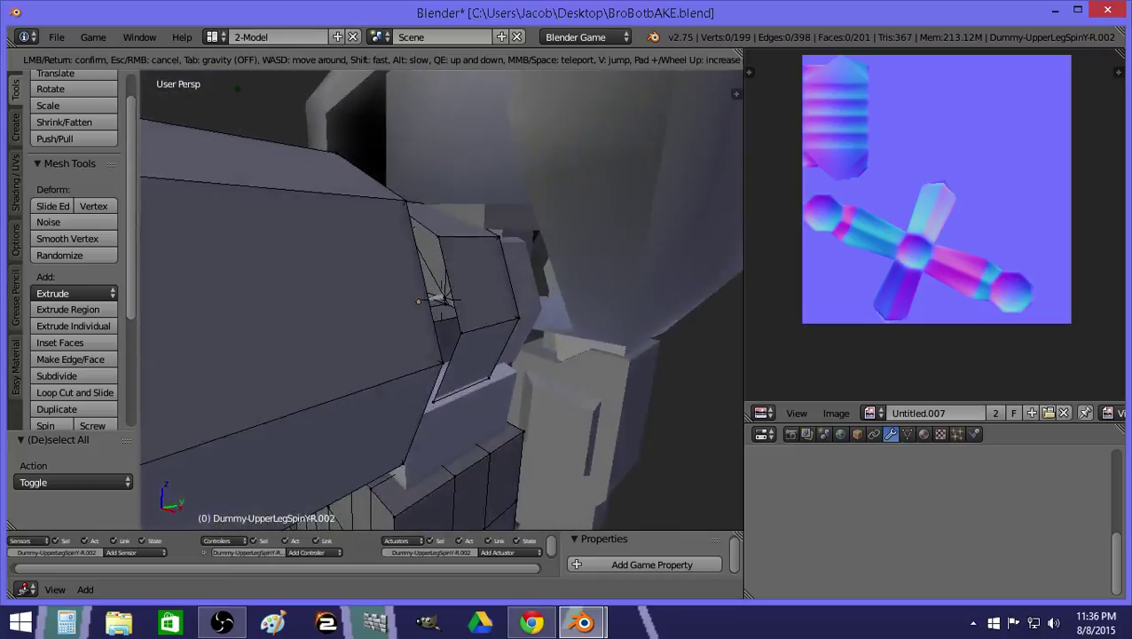
{"action": "left_click", "coordinate": [379, 269]}
{"action": "left_click", "coordinate": [311, 231]}
{"action": "left_click", "coordinate": [329, 192], "text": "shift"}
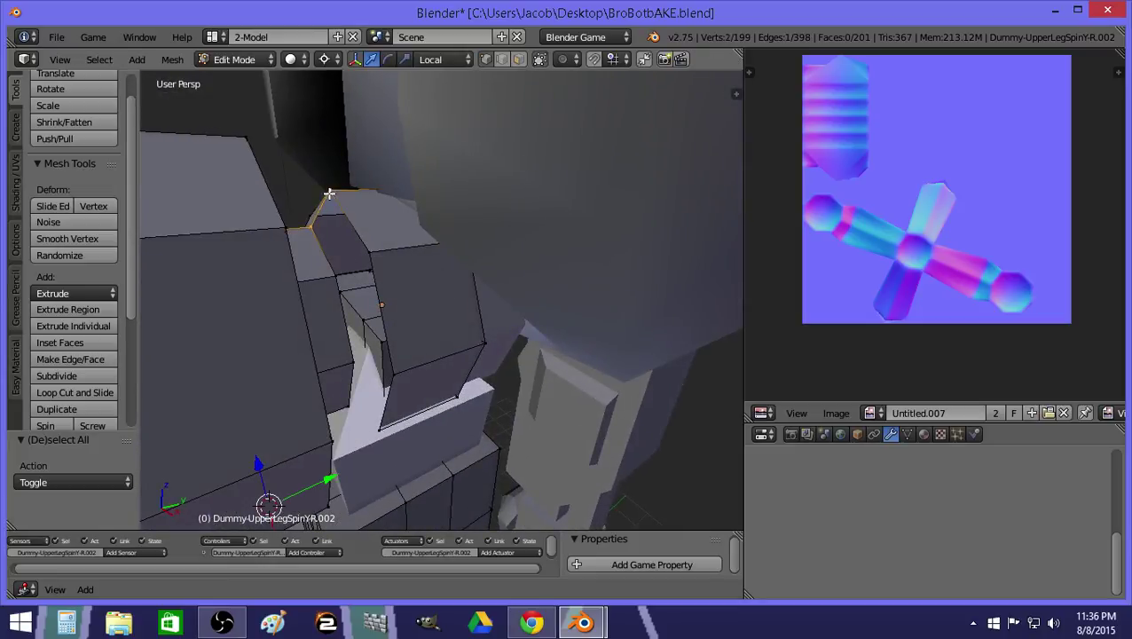
{"action": "left_click", "coordinate": [367, 251], "text": "shift"}
{"action": "key", "text": "f"}
{"action": "key", "text": "a"}
Continue the bridge down the opposite side with two more faces between the hip-joint and connector rims.
{"action": "right_click", "coordinate": [340, 270]}
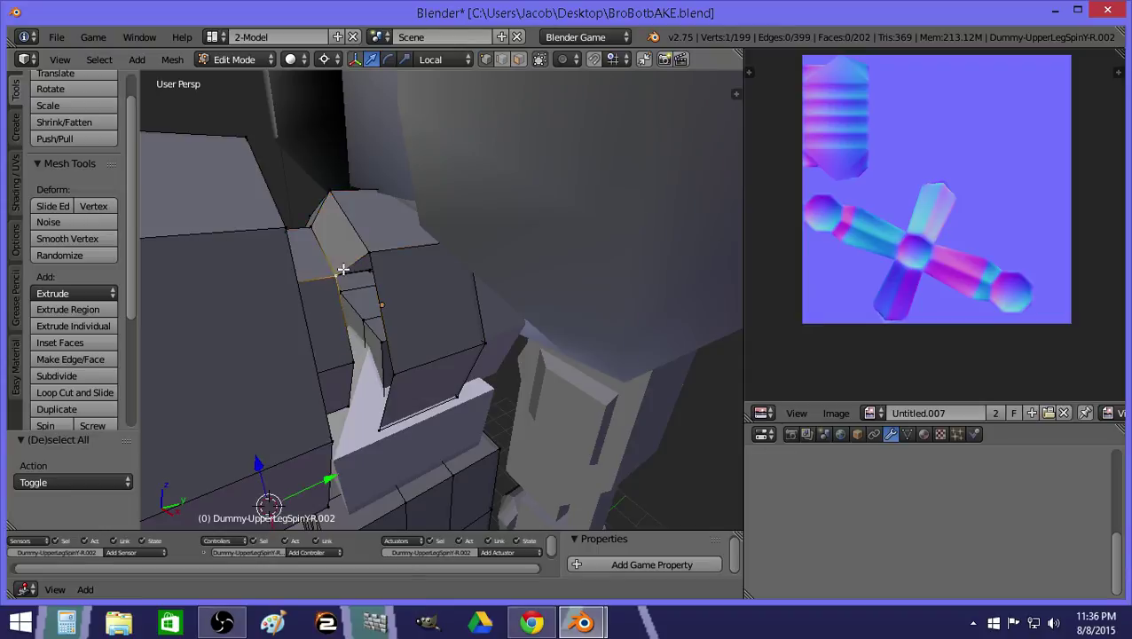
{"action": "right_click", "coordinate": [374, 247], "text": "shift"}
{"action": "right_click", "coordinate": [393, 373], "text": "shift"}
{"action": "key", "text": "f"}
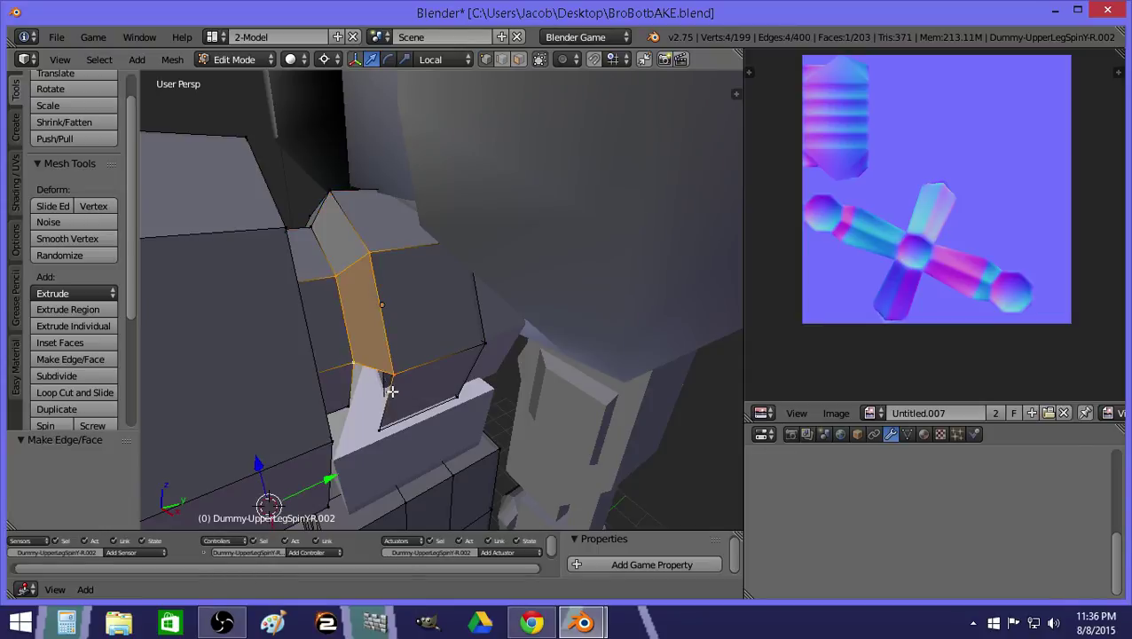
{"action": "key", "text": "a"}
{"action": "right_click", "coordinate": [380, 429]}
{"action": "right_click", "coordinate": [349, 406], "text": "shift"}
{"action": "right_click", "coordinate": [354, 362], "text": "shift"}
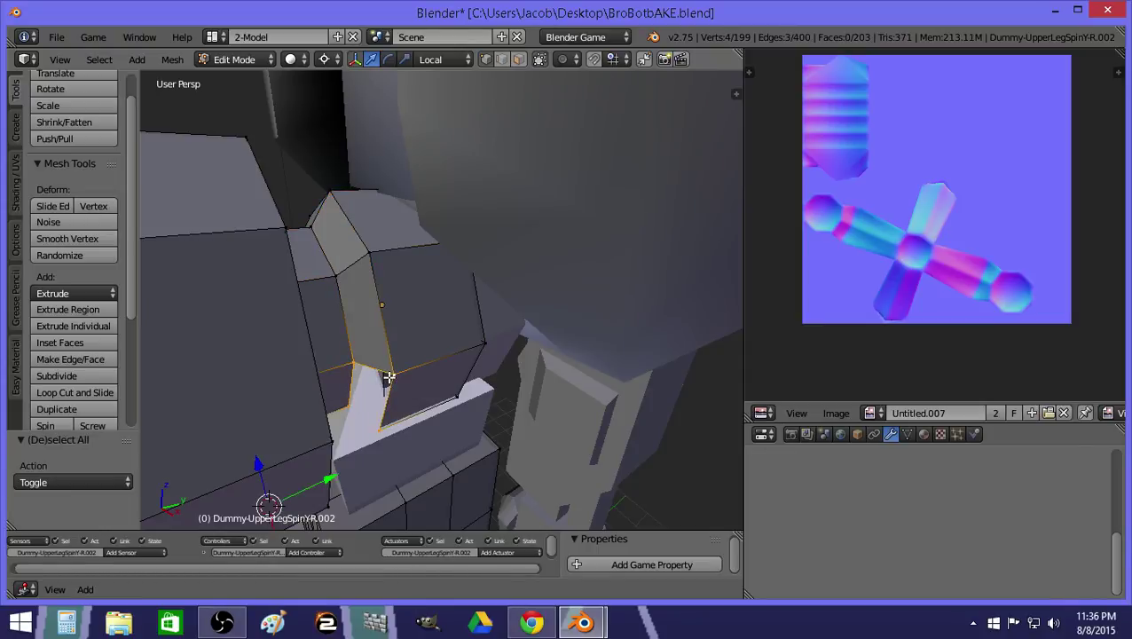
{"action": "key", "text": "f"}
{"action": "key", "text": "Tab"}
Fill the lower front face between the hip-joint and connector rims, and leave mesh editing.
{"action": "key", "text": "shift+f"}
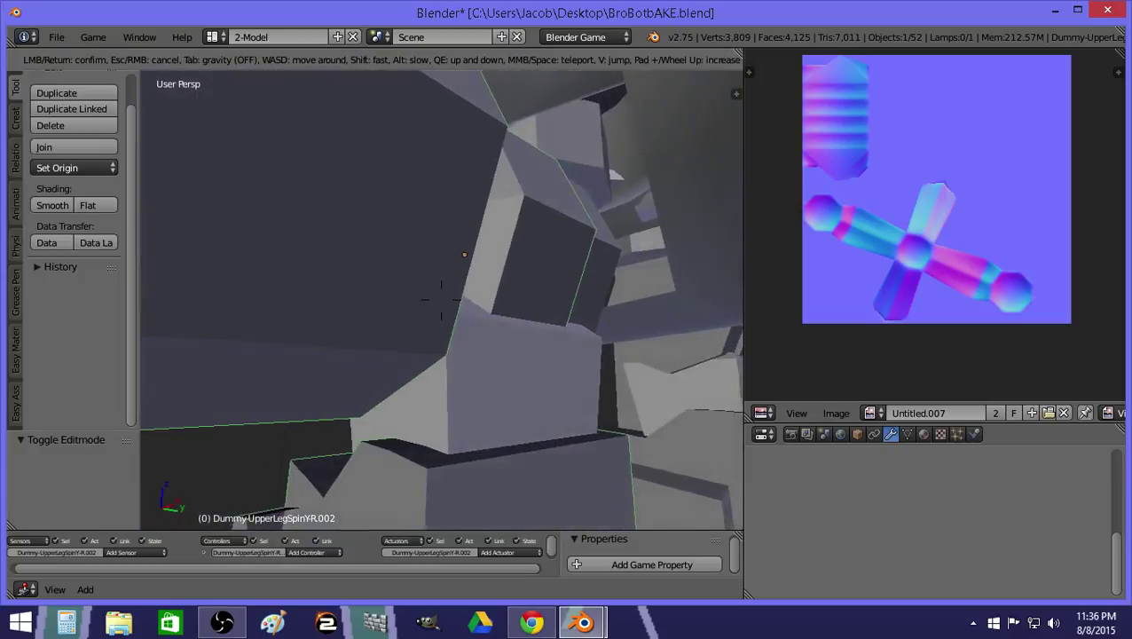
{"action": "left_click", "coordinate": [437, 293]}
{"action": "key", "text": "Tab"}
{"action": "key", "text": "Tab"}
{"action": "key", "text": "shift+f"}
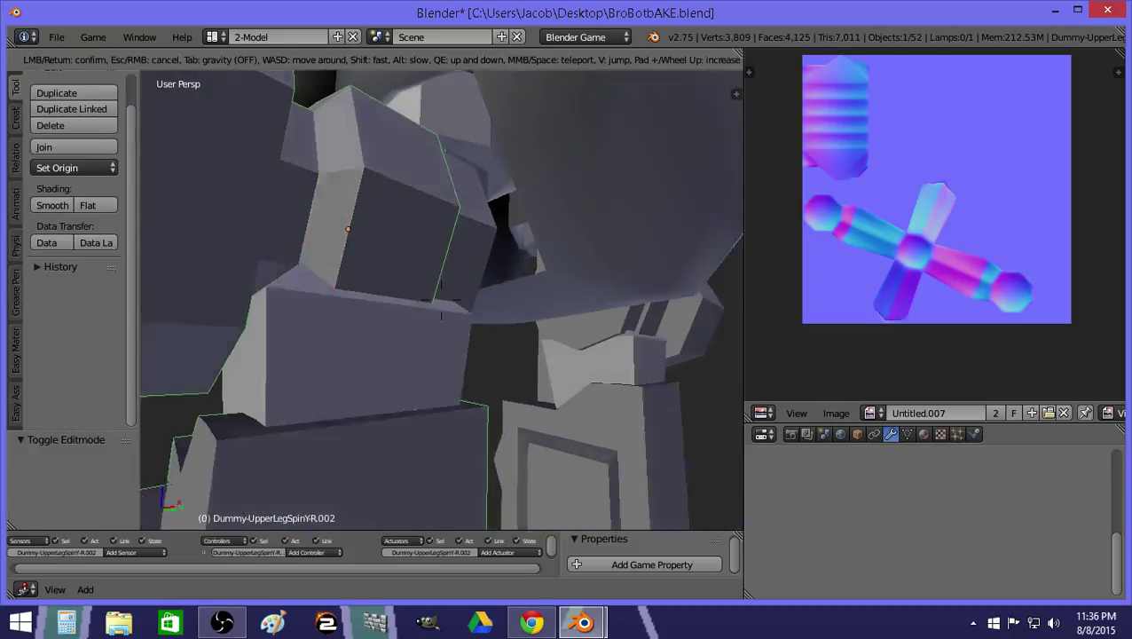
{"action": "key", "text": "s"}
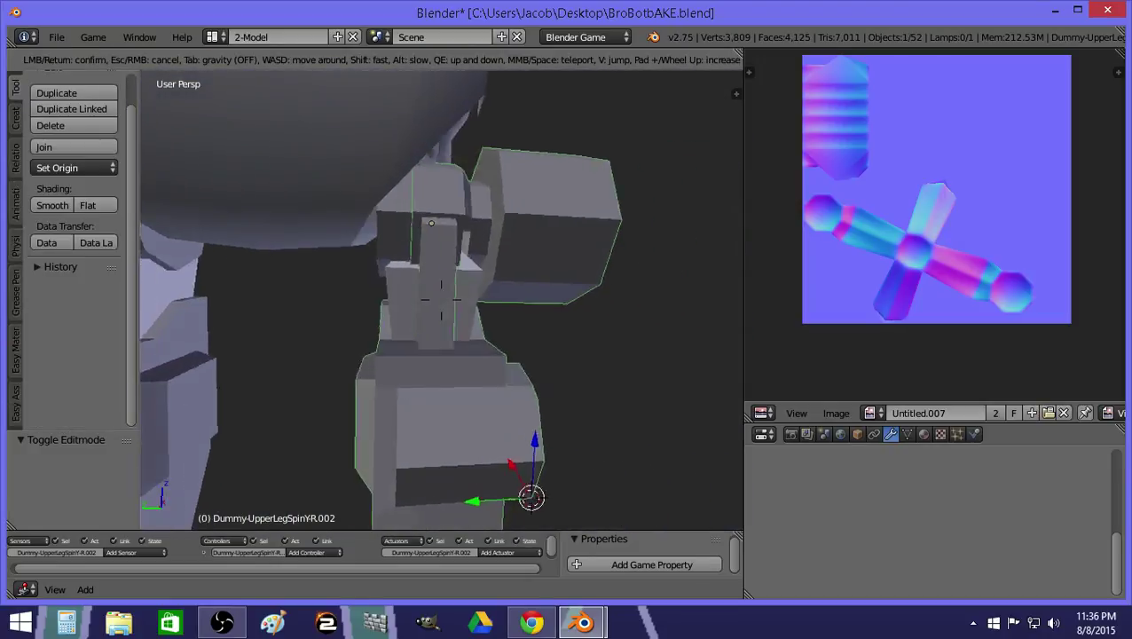
{"action": "key", "text": "e"}
{"action": "key", "text": "w"}
{"action": "left_click", "coordinate": [441, 300]}
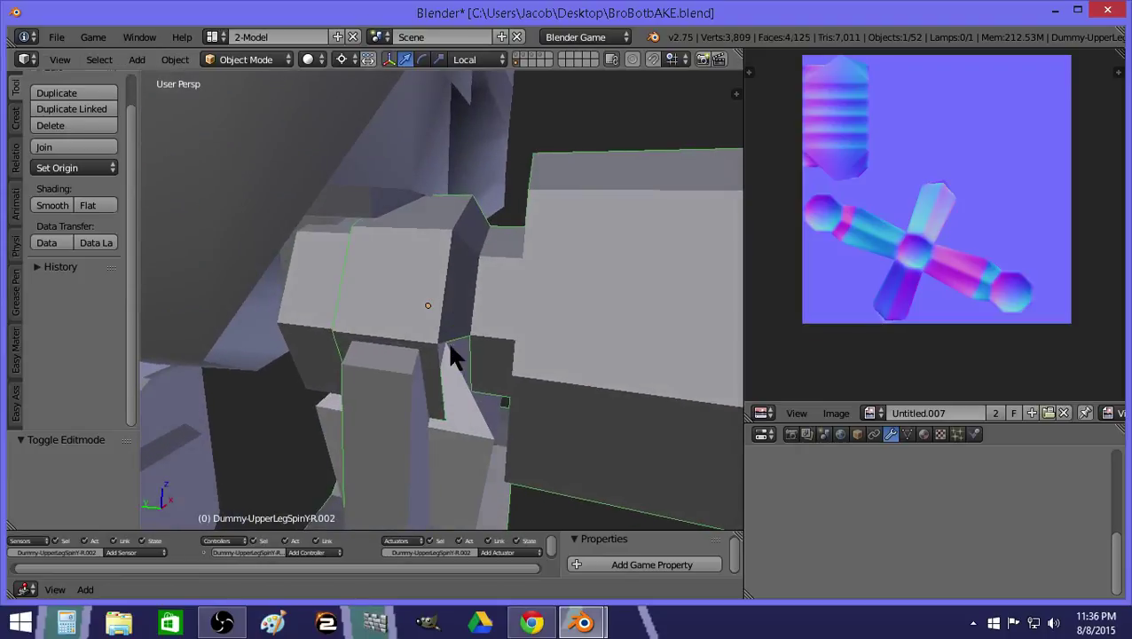
{"action": "key", "text": "Tab"}
{"action": "right_click", "coordinate": [439, 356], "text": "shift"}
{"action": "right_click", "coordinate": [472, 339], "text": "shift"}
{"action": "right_click", "coordinate": [470, 396], "text": "shift"}
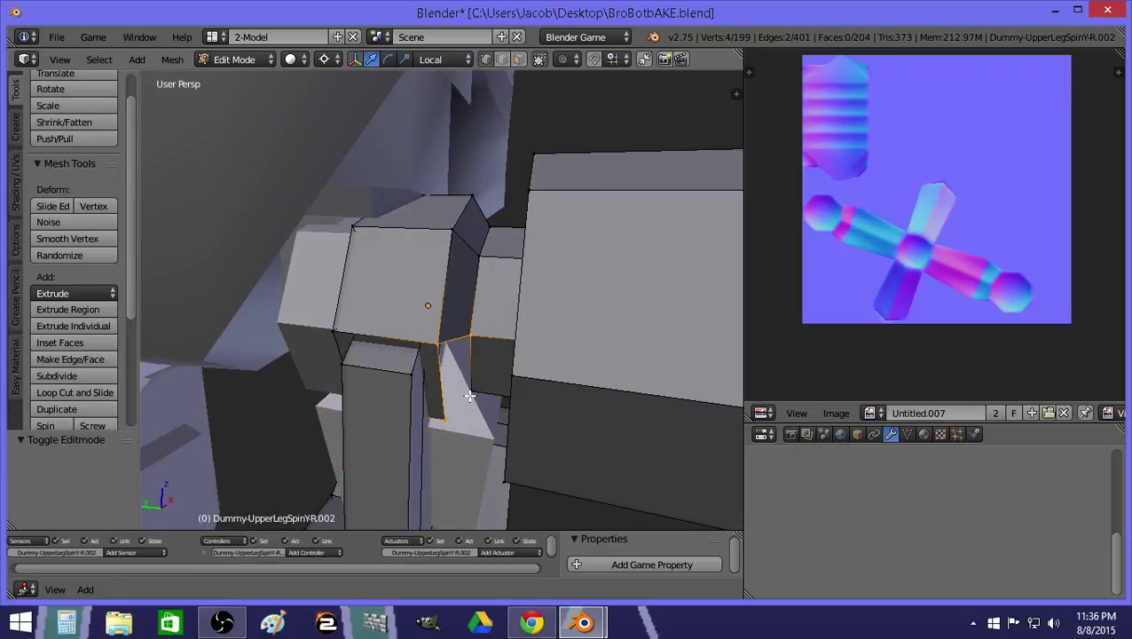
{"action": "right_click", "coordinate": [474, 400], "text": "shift"}
{"action": "key", "text": "f"}
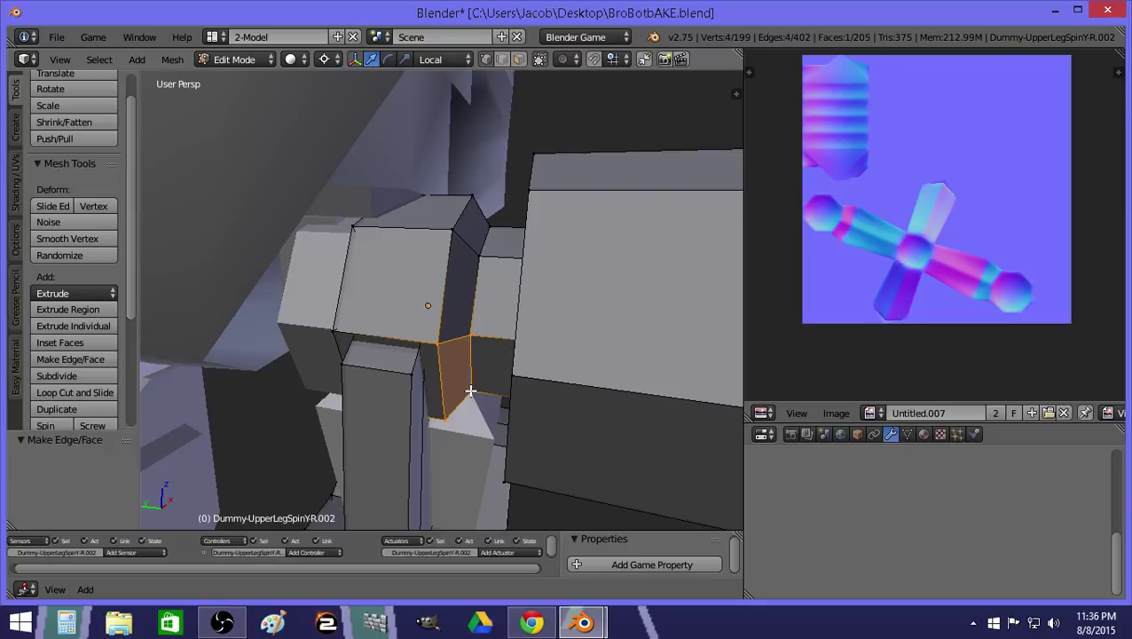
{"action": "key", "text": "Tab"}
Move the separate armature object that obstructs the underside of the hip joint to another layer.
{"action": "key", "text": "shift+f"}
{"action": "left_click", "coordinate": [446, 309]}
{"action": "key", "text": "Tab"}
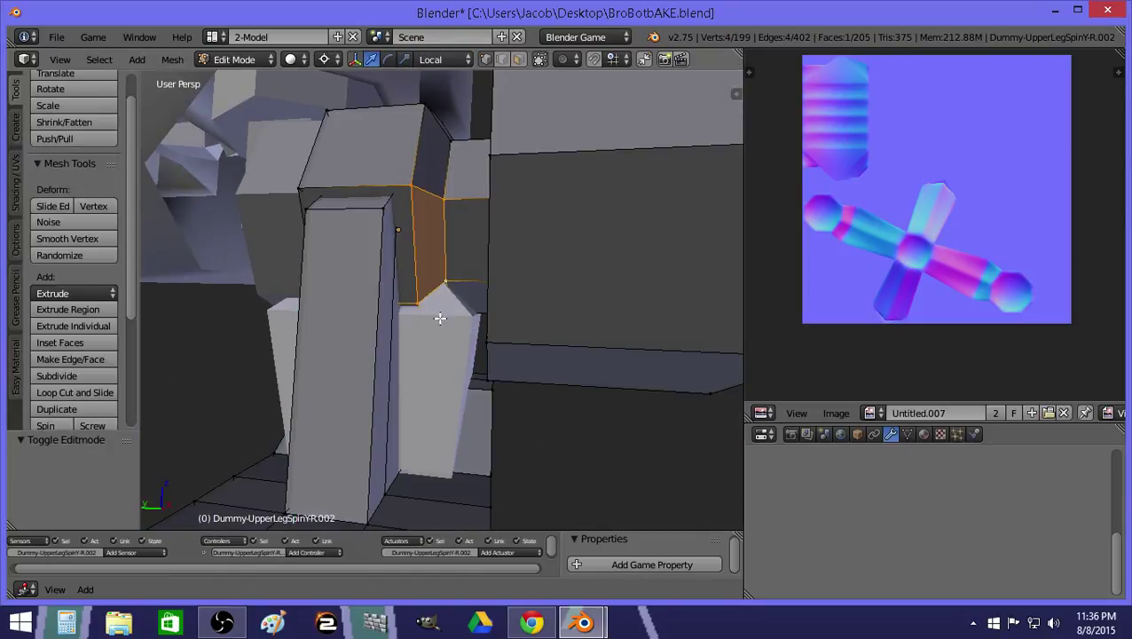
{"action": "key", "text": "Tab"}
{"action": "right_click", "coordinate": [467, 339]}
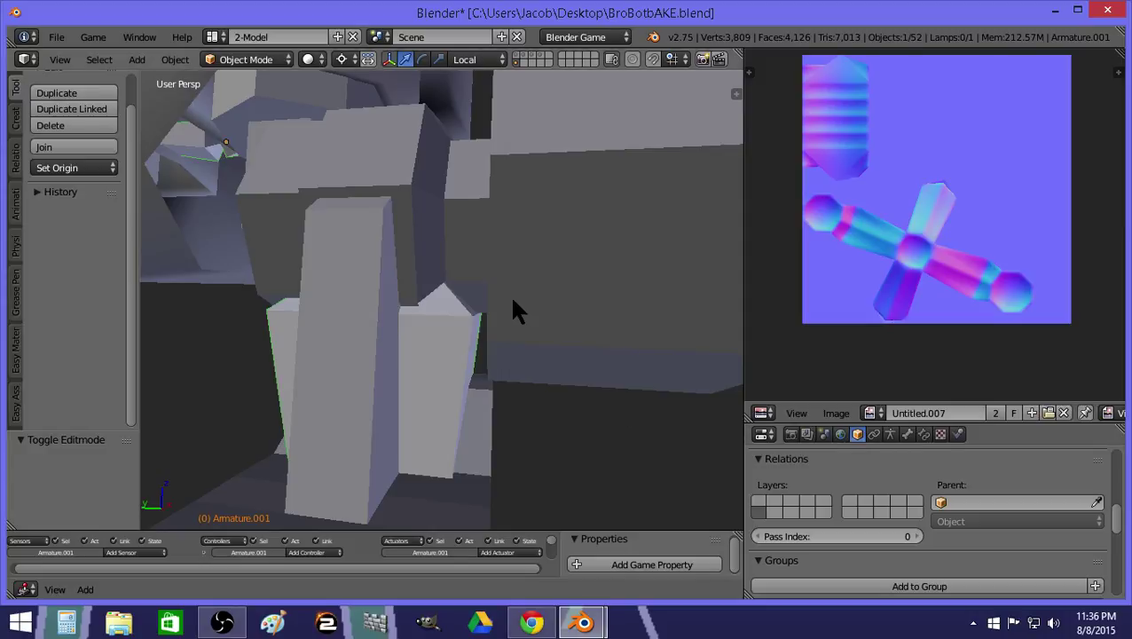
{"action": "key", "text": "m"}
{"action": "key", "text": "shift+f"}
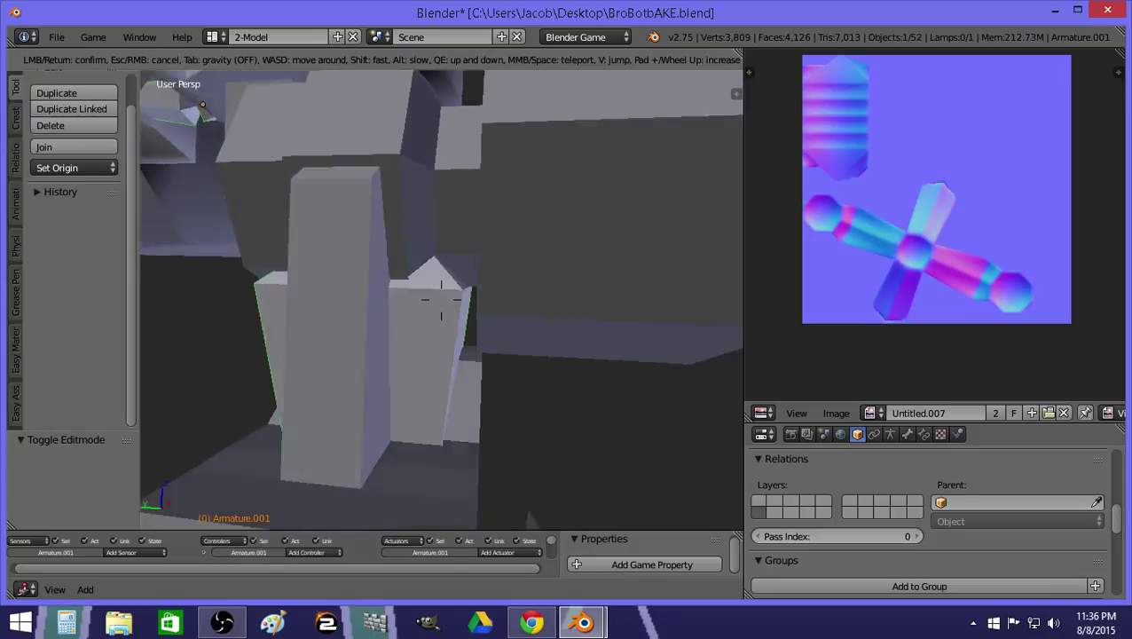
{"action": "key", "text": "s"}
{"action": "left_click", "coordinate": [451, 299]}
{"action": "right_click", "coordinate": [451, 300]}
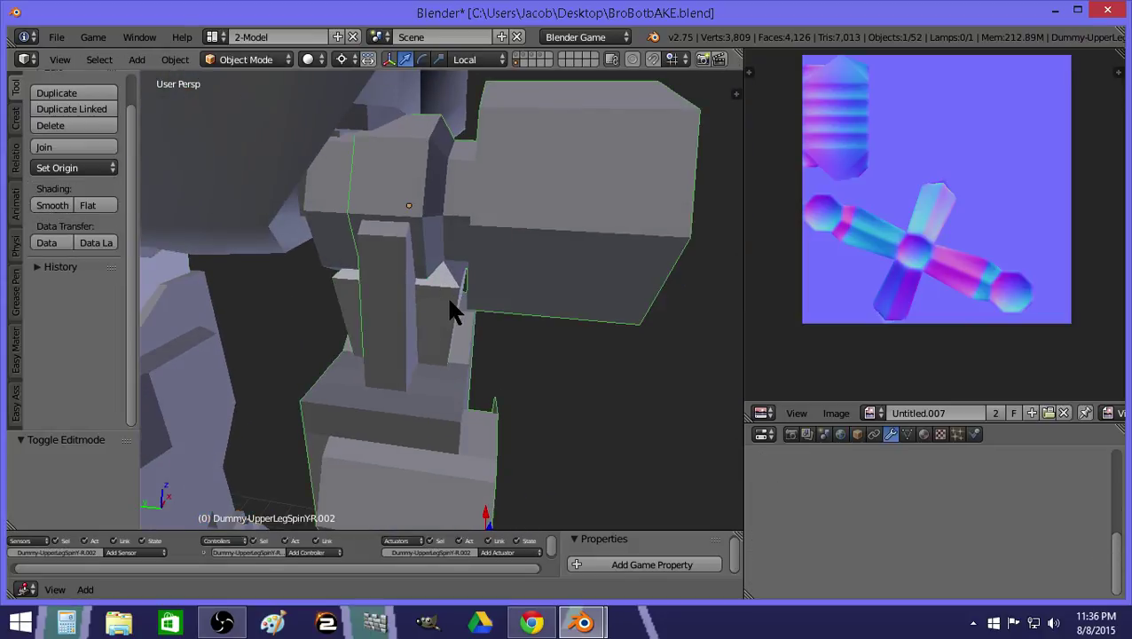
{"action": "right_click", "coordinate": [451, 299]}
{"action": "key", "text": "m"}
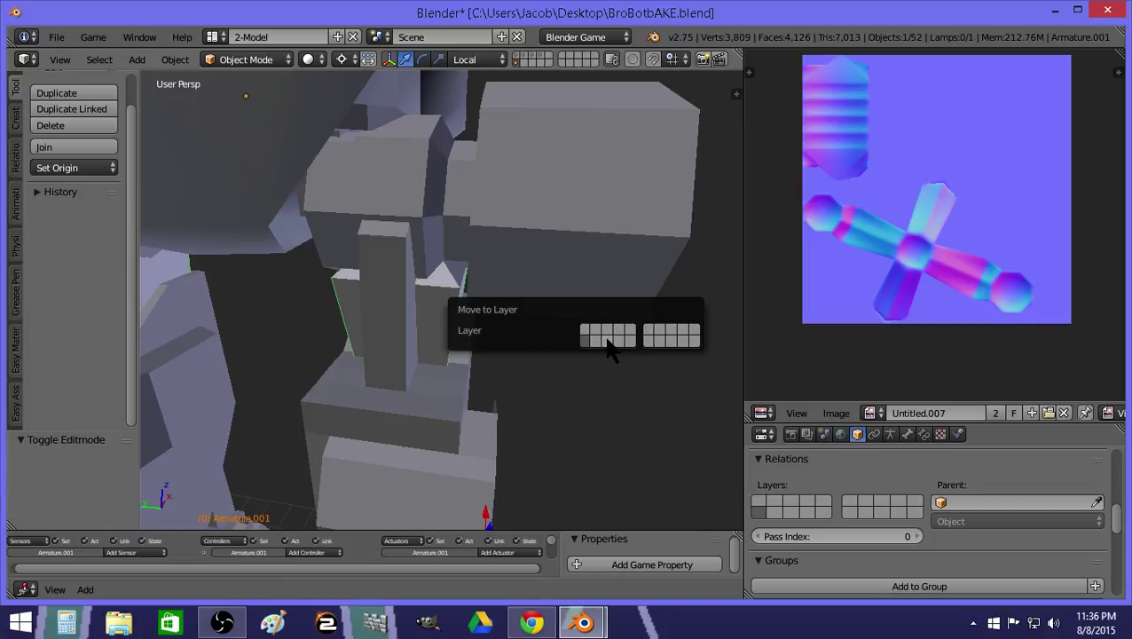
{"action": "left_click", "coordinate": [609, 347]}
Fill the lower face between the hip-joint and connector rims on the upper leg, and clear the selection.
{"action": "right_click", "coordinate": [416, 334]}
{"action": "key", "text": "Tab"}
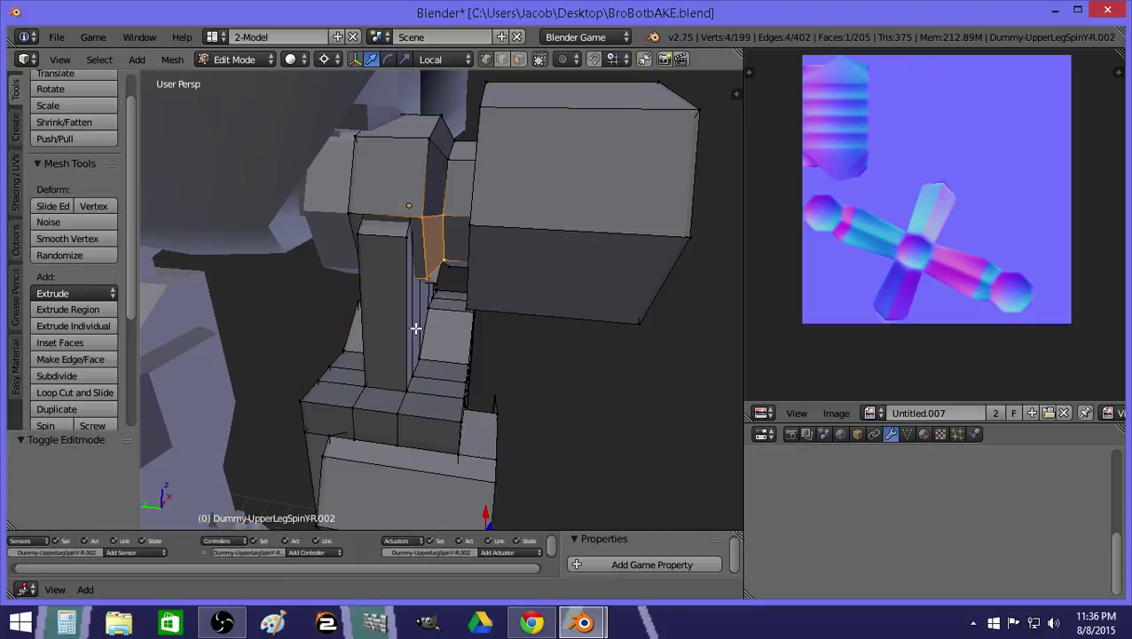
{"action": "key", "text": "shift+f"}
{"action": "key", "text": "w"}
{"action": "left_click", "coordinate": [441, 298]}
{"action": "right_click", "coordinate": [440, 225]}
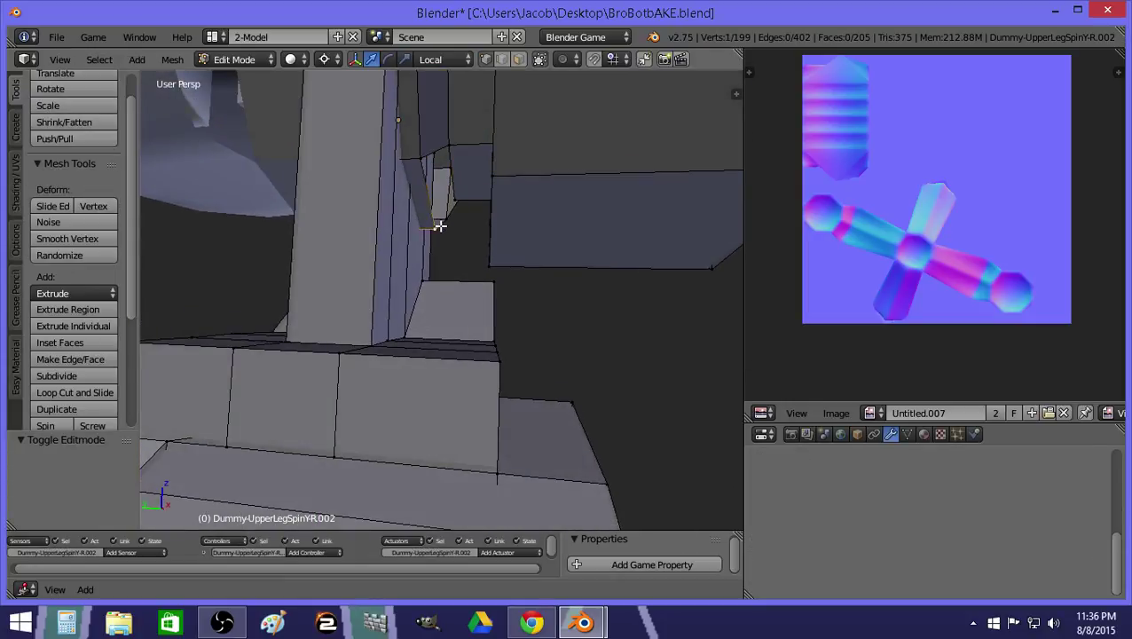
{"action": "right_click", "coordinate": [422, 157], "text": "shift"}
{"action": "right_click", "coordinate": [451, 144], "text": "shift"}
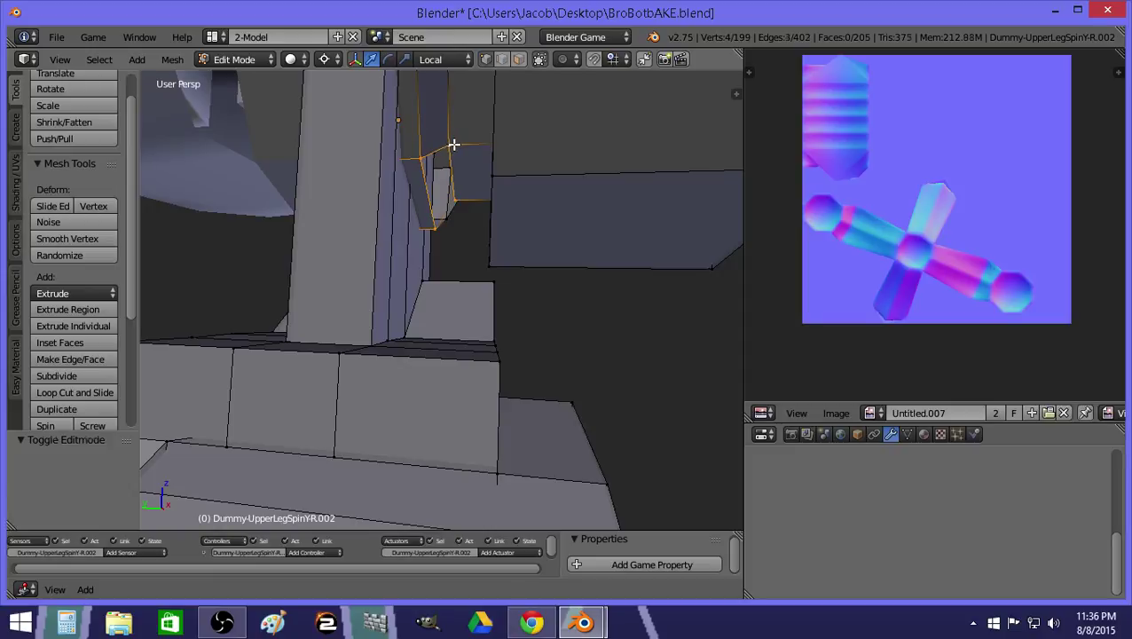
{"action": "key", "text": "a"}
Fill the remaining face at the underside of the bridge between the hip-joint and connector rims, and leave mesh editing.
{"action": "key", "text": "shift+f"}
{"action": "key", "text": "w"}
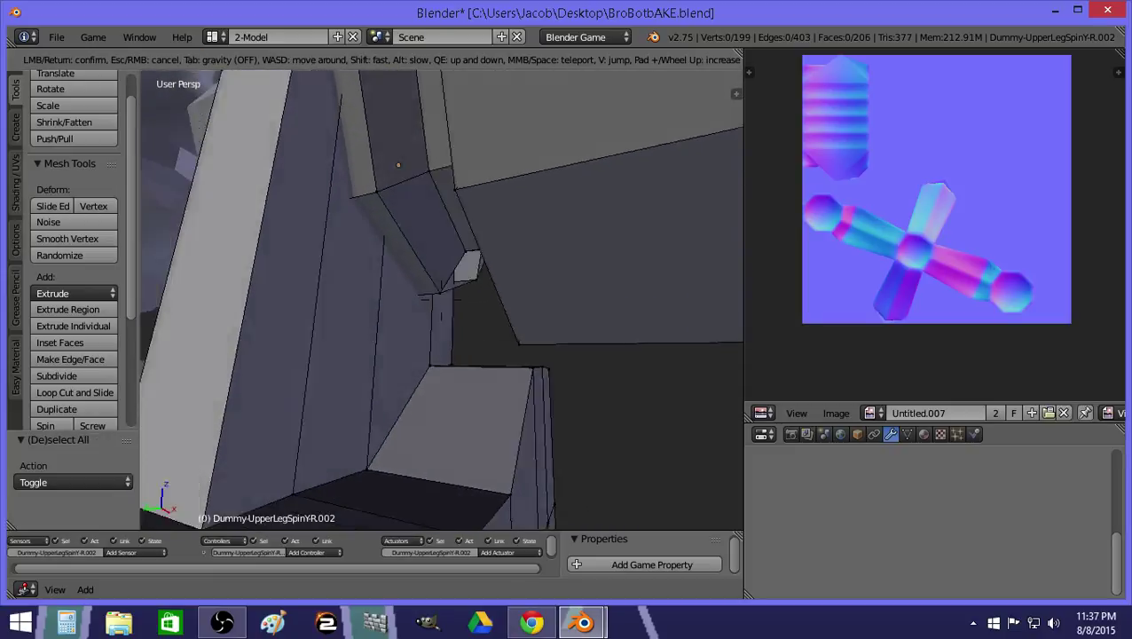
{"action": "left_click", "coordinate": [448, 283]}
{"action": "right_click", "coordinate": [448, 275]}
{"action": "right_click", "coordinate": [487, 213], "text": "shift"}
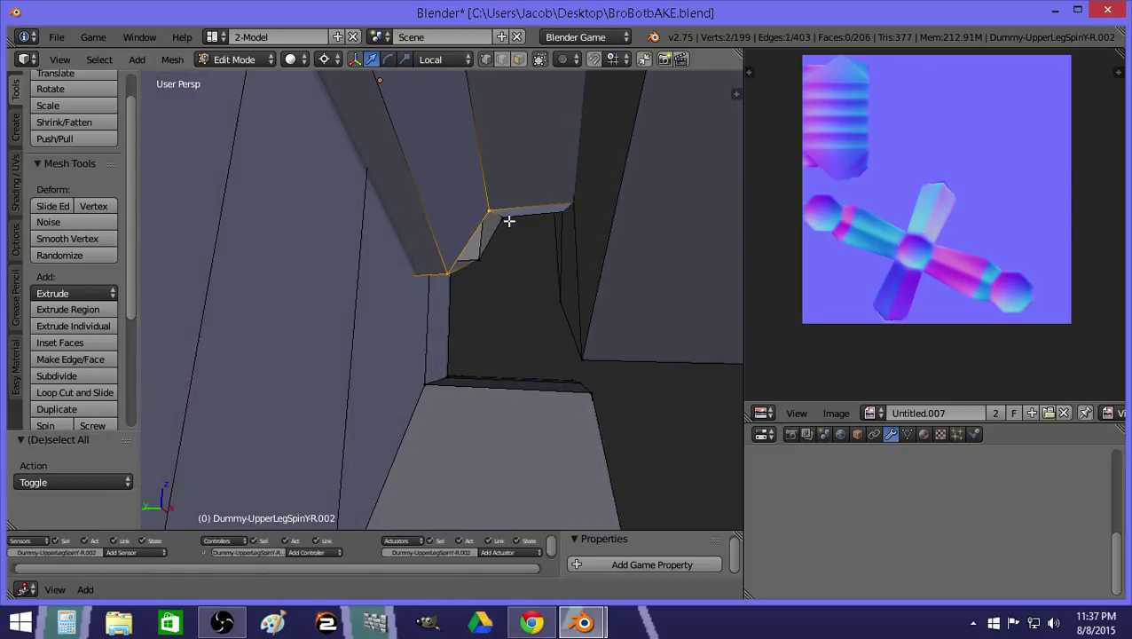
{"action": "key", "text": "Tab"}
Examine the bridged hip joint and the whole upper leg from several sides and from a distance.
{"action": "key", "text": "shift+f"}
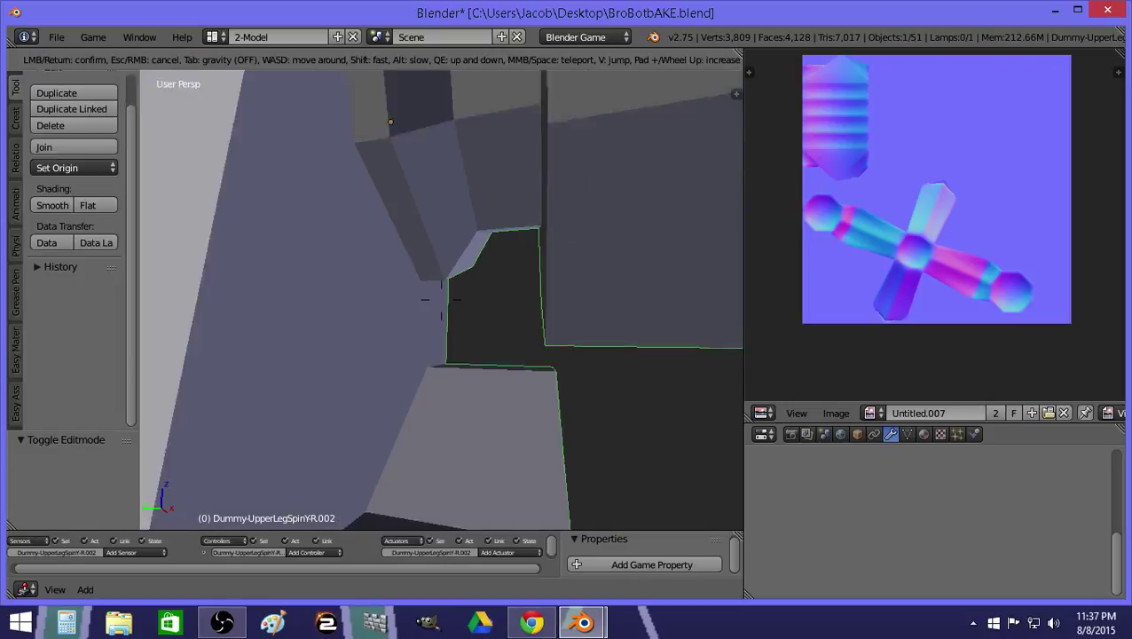
{"action": "key", "text": "w"}
{"action": "key", "text": "d"}
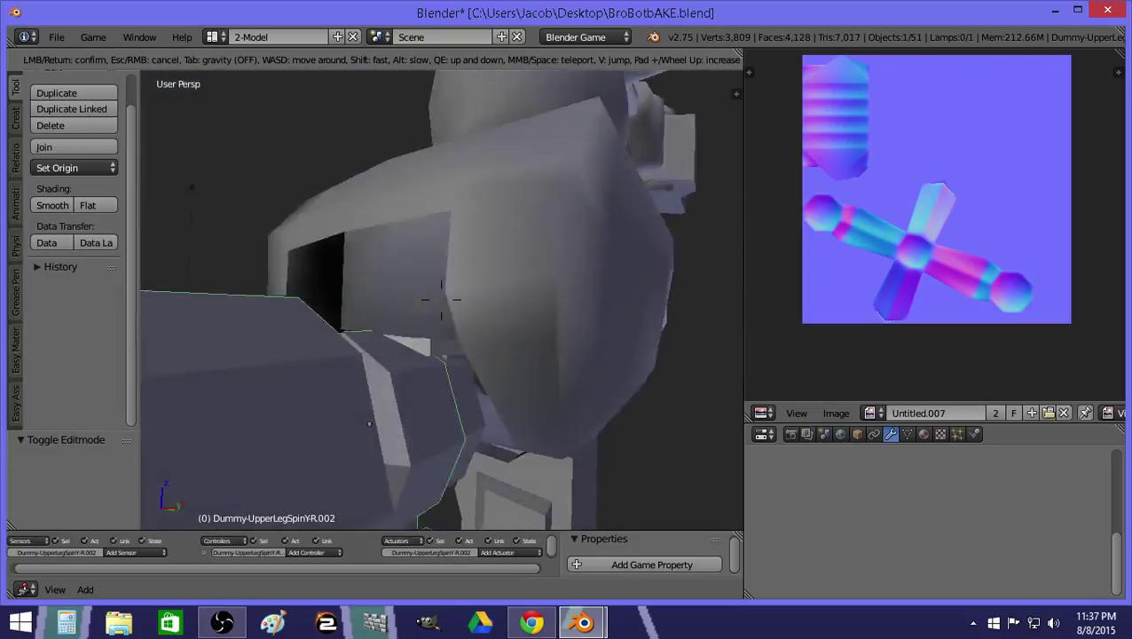
{"action": "key", "text": "a"}
{"action": "key", "text": "s"}
{"action": "key", "text": "q"}
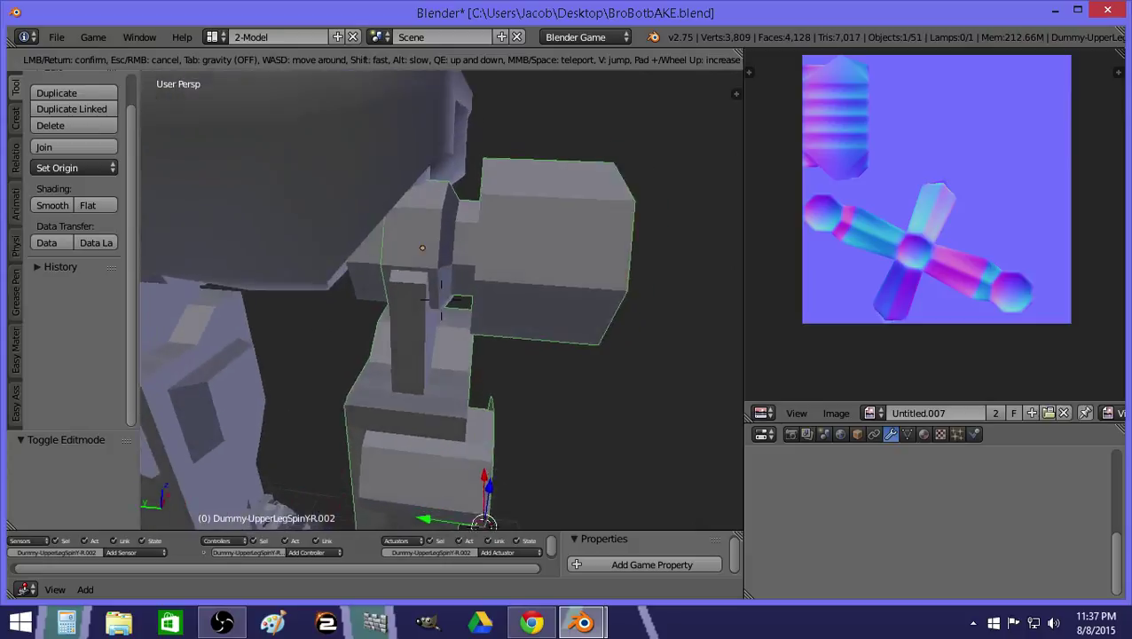
{"action": "key", "text": "s"}
{"action": "key", "text": "w"}
{"action": "key", "text": "a"}
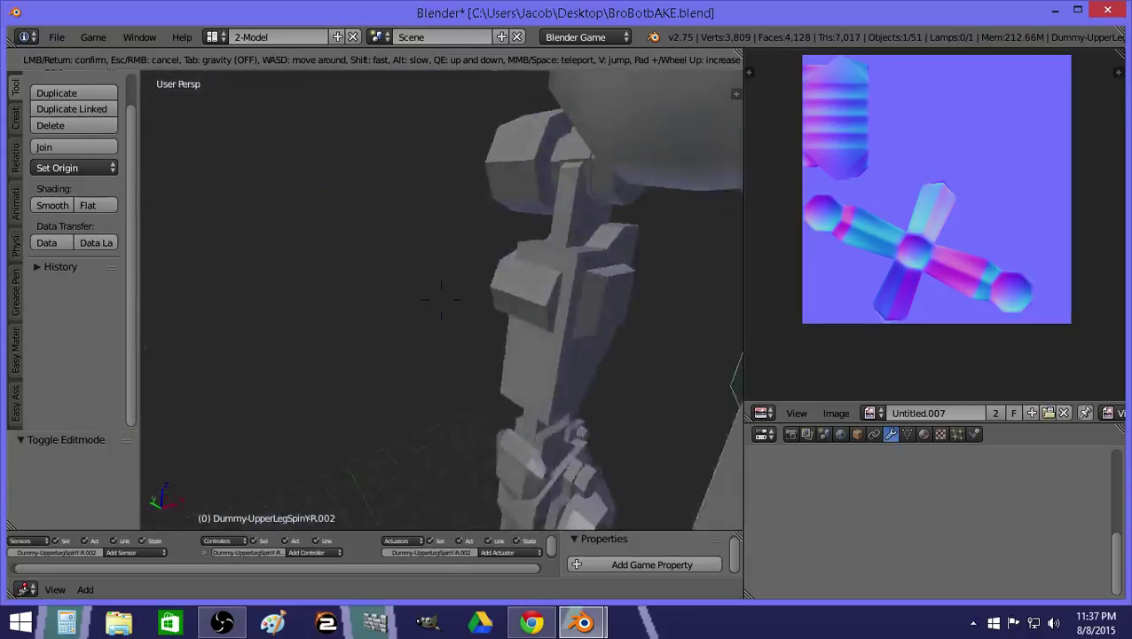
{"action": "key", "text": "Escape"}
{"action": "key", "text": "shift+f"}
{"action": "key", "text": "s"}
{"action": "key", "text": "s"}
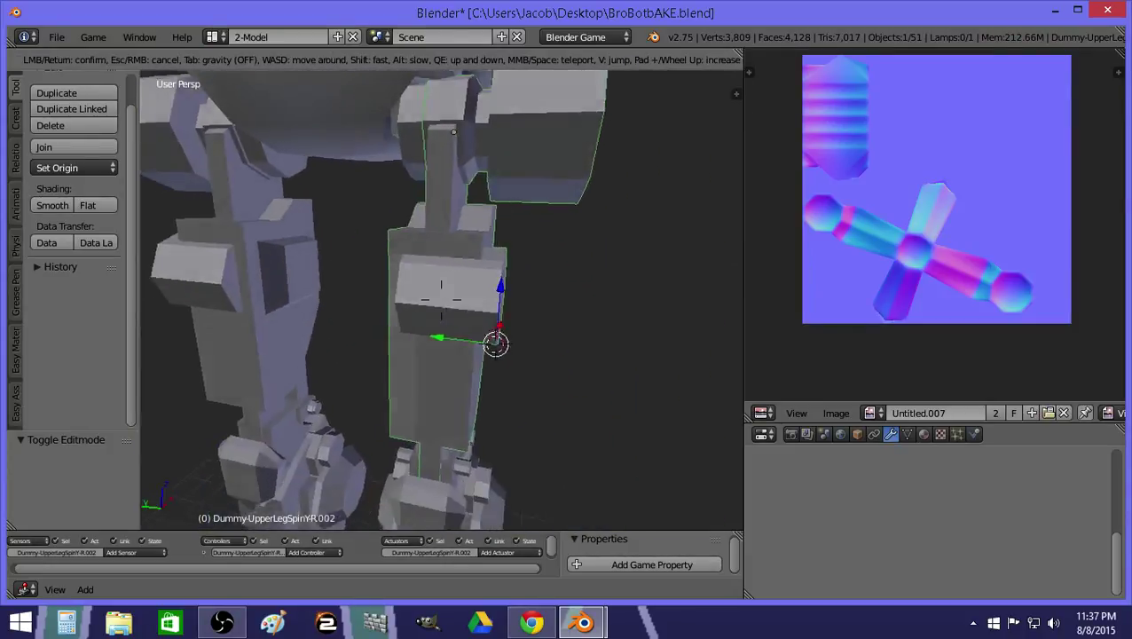
{"action": "key", "text": "Return"}
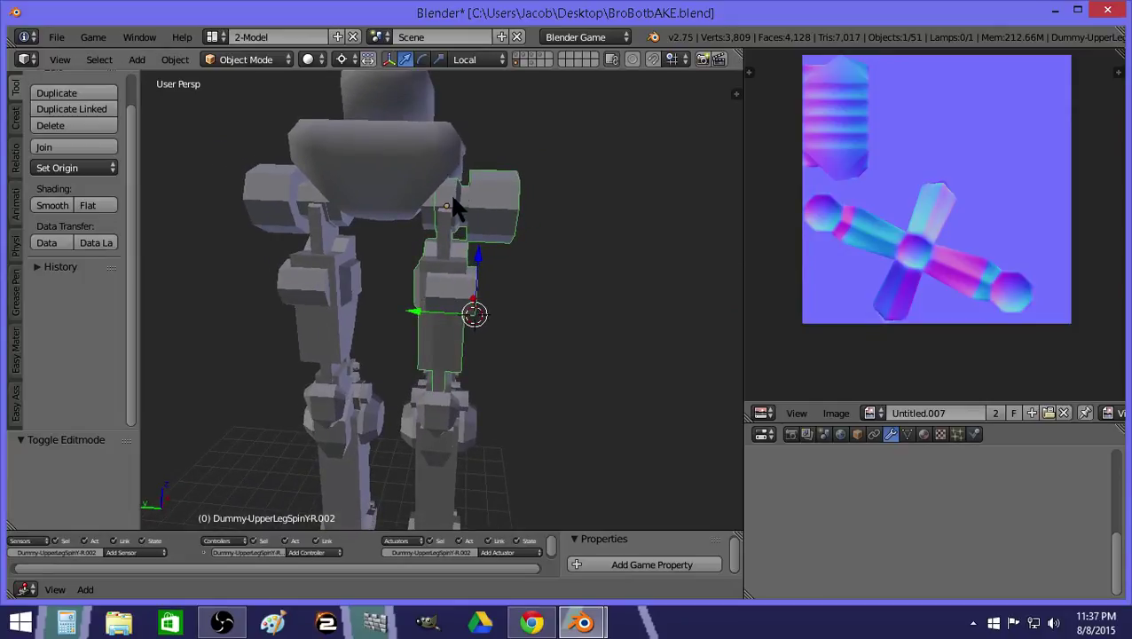
Check which geometry belongs to the inner hip piece and the upper leg, and open the upper leg for mesh editing near the strut.
{"action": "right_click", "coordinate": [431, 219]}
{"action": "key", "text": "Tab"}
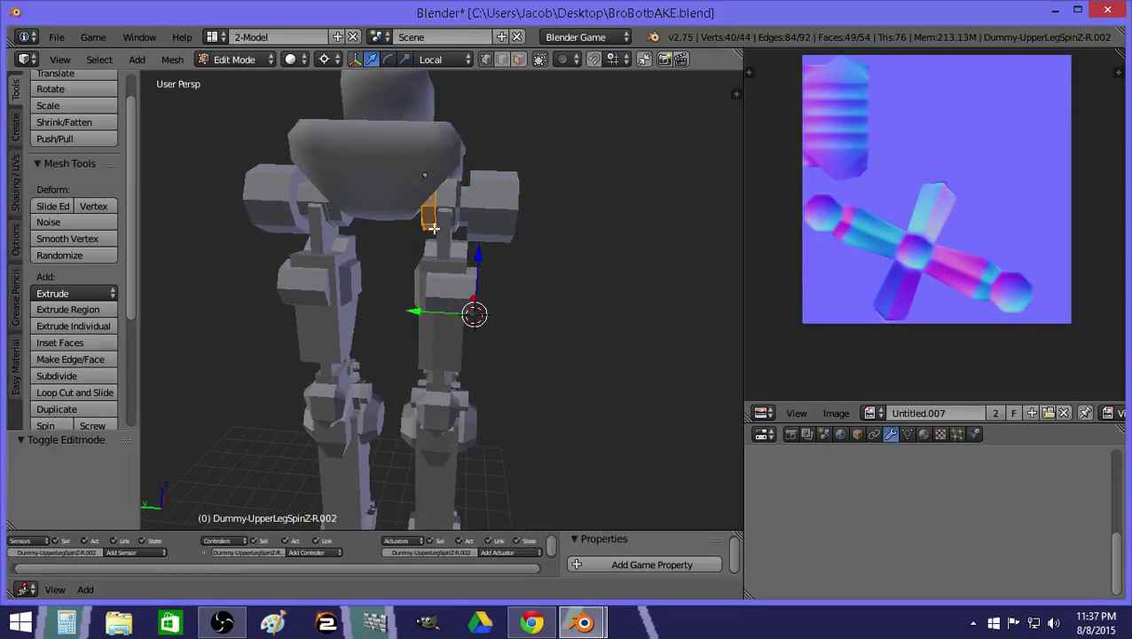
{"action": "key", "text": "Tab"}
{"action": "right_click", "coordinate": [460, 206]}
{"action": "key", "text": "Tab"}
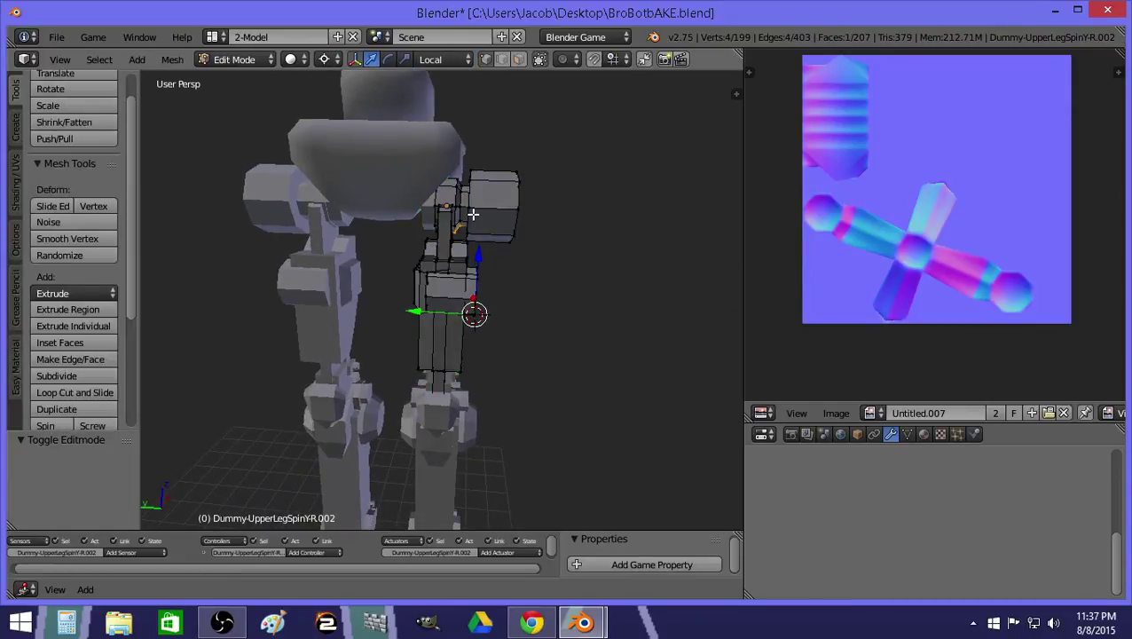
{"action": "key", "text": "Tab"}
{"action": "right_click", "coordinate": [417, 231]}
{"action": "right_click", "coordinate": [429, 225]}
{"action": "key", "text": "Tab"}
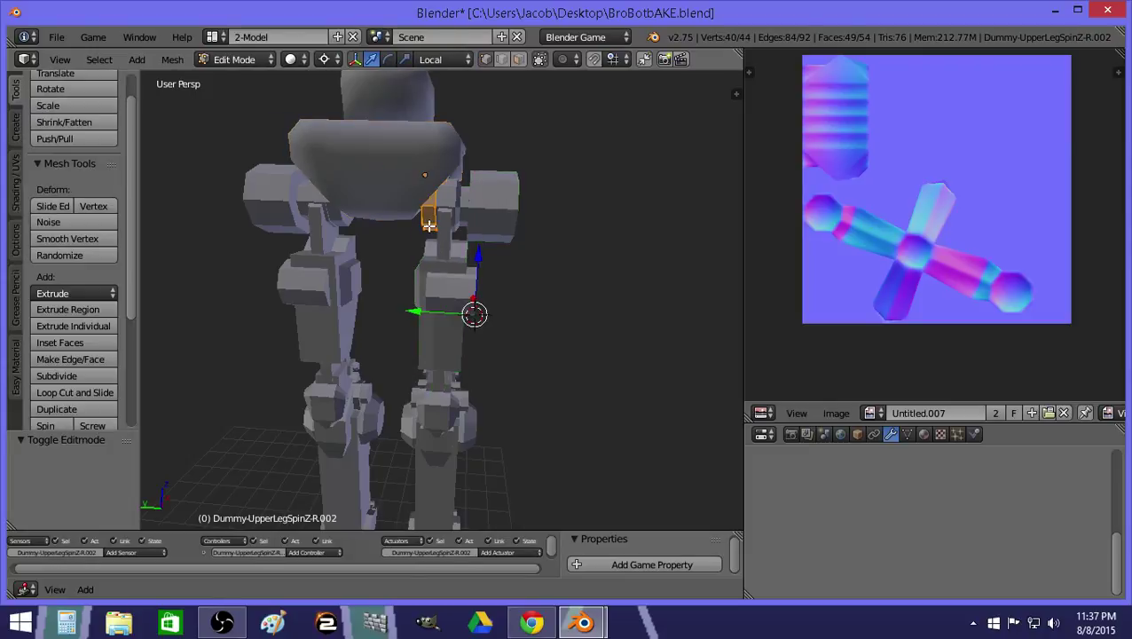
{"action": "key", "text": "Tab"}
{"action": "right_click", "coordinate": [455, 218]}
{"action": "key", "text": "Tab"}
{"action": "key", "text": "Tab"}
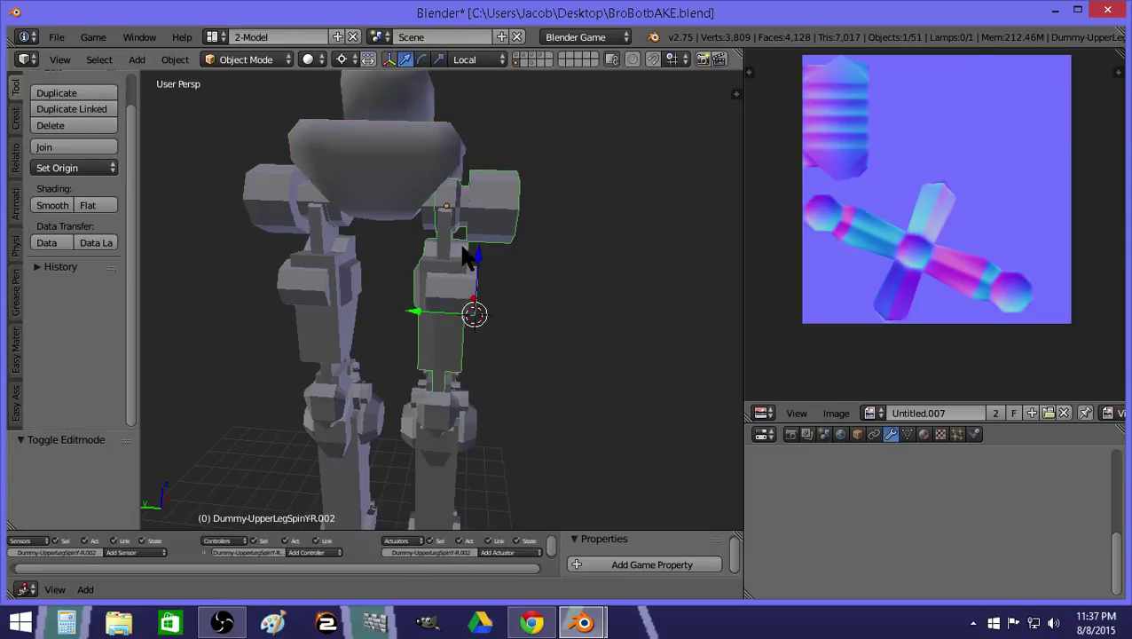
{"action": "key", "text": "Tab"}
{"action": "key", "text": "shift+f"}
{"action": "key", "text": "w"}
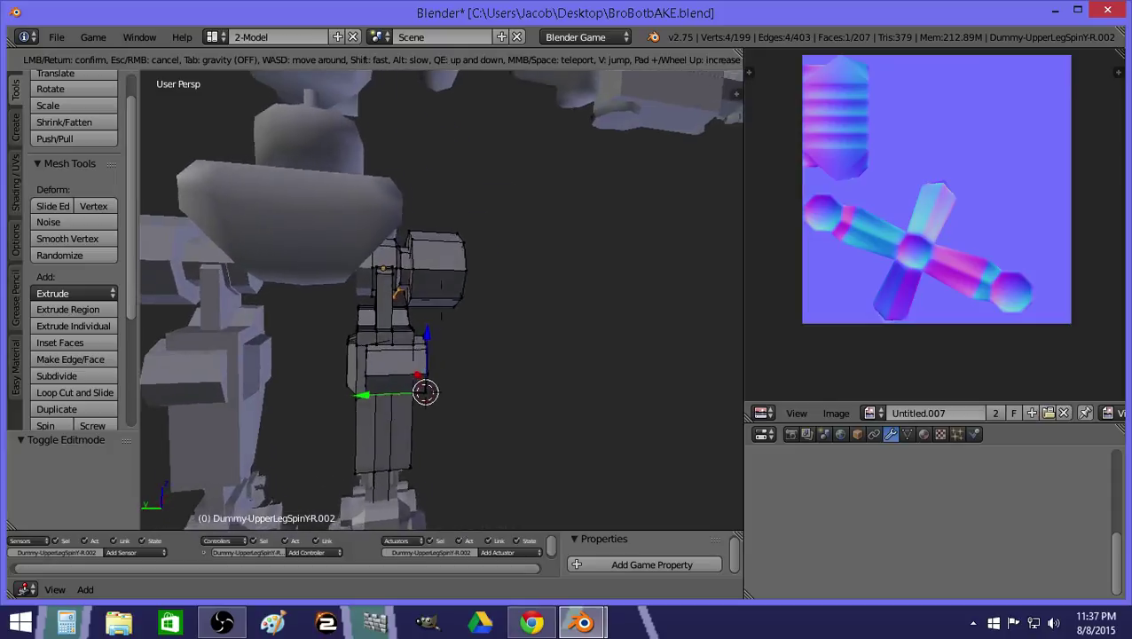
{"action": "left_click", "coordinate": [441, 300]}
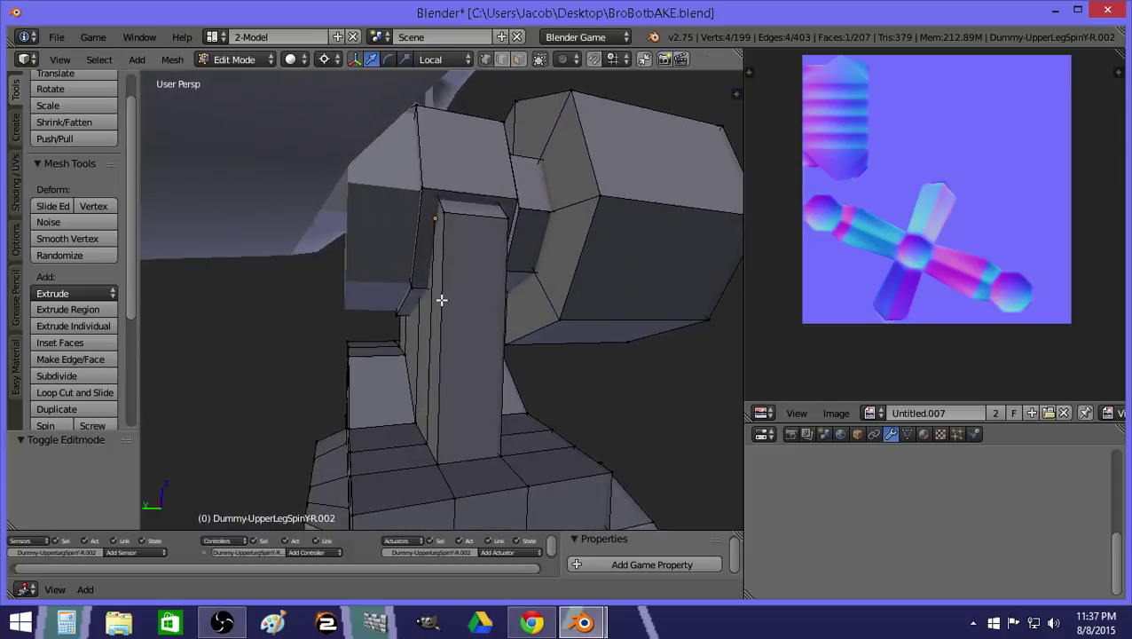
Try to lower one hidden top edge of the upright strut below the hip joint along the global Z axis.
{"action": "key", "text": "z"}
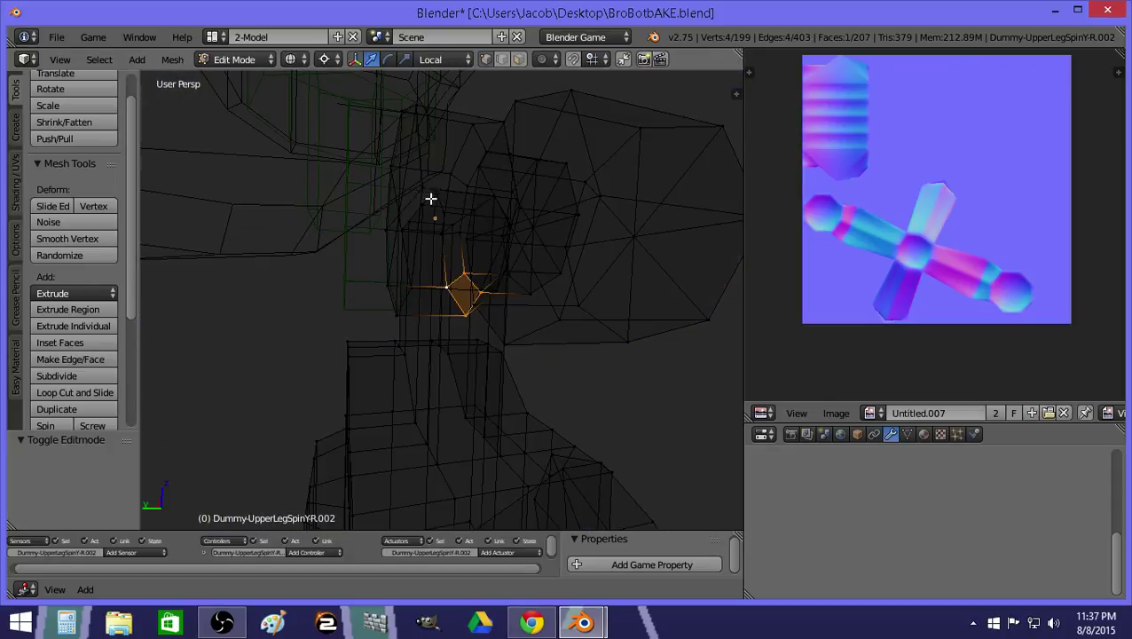
{"action": "right_click", "coordinate": [457, 208]}
{"action": "right_click", "coordinate": [473, 217], "text": "shift"}
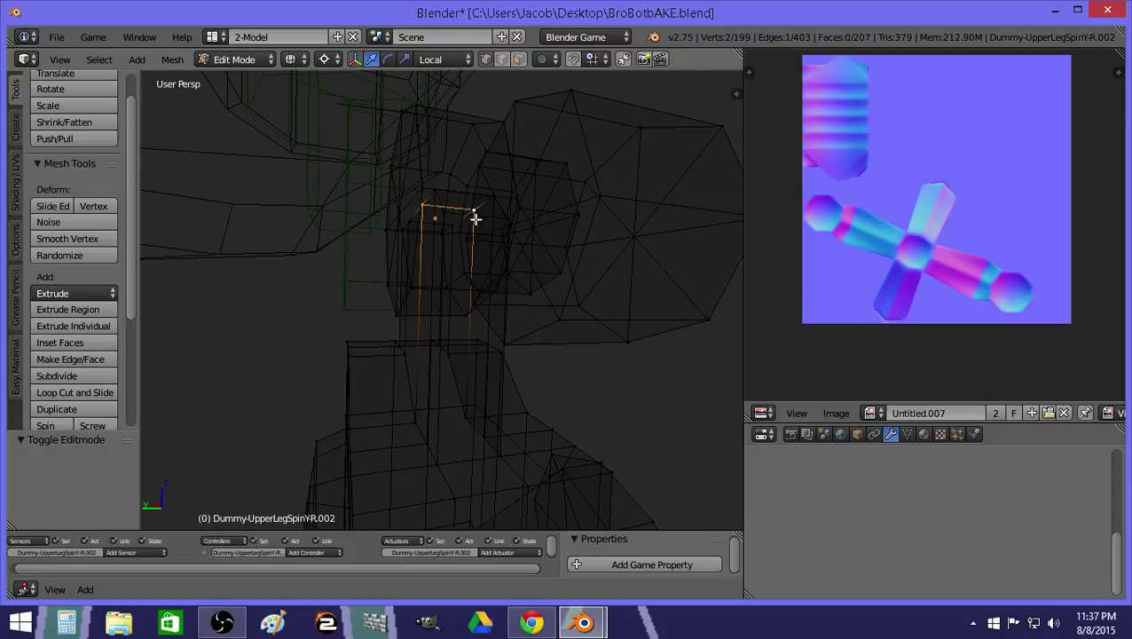
{"action": "key", "text": "z"}
{"action": "key", "text": "g"}
{"action": "key", "text": "z"}
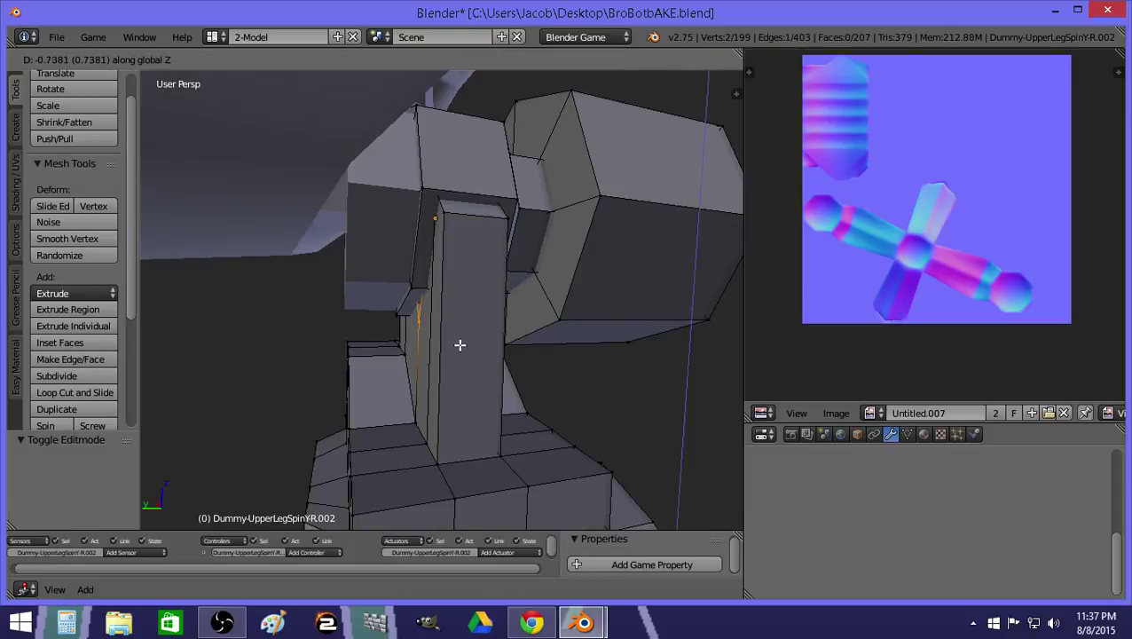
{"action": "left_click", "coordinate": [458, 341]}
Lower all four corners of the hidden top face of the upright strut by 0.722 along the global Z axis.
{"action": "key", "text": "z"}
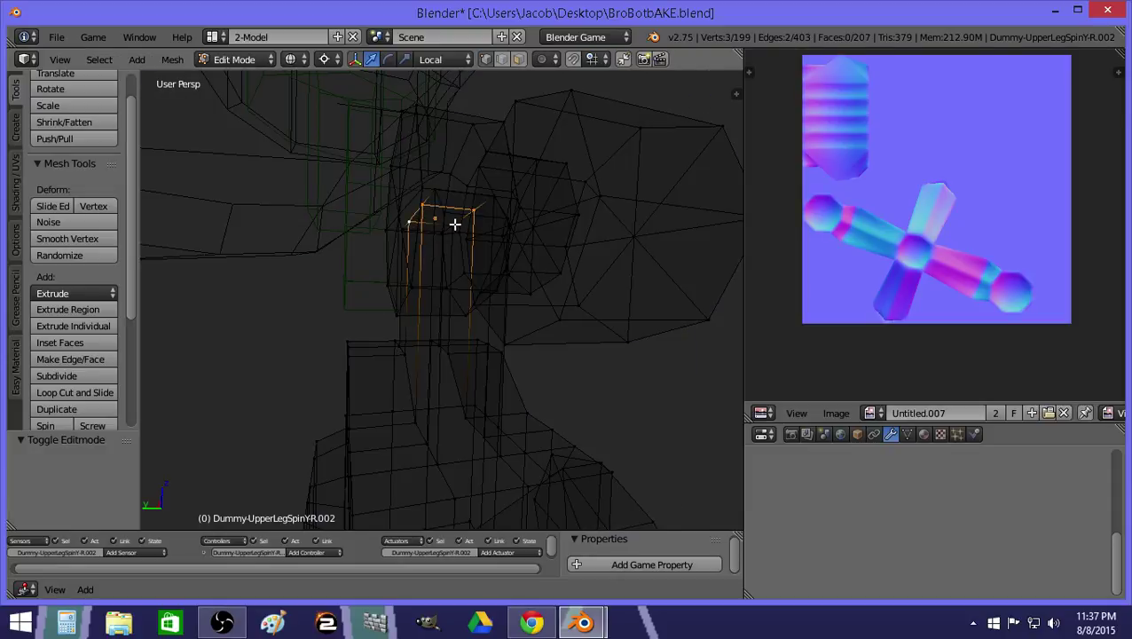
{"action": "key", "text": "z"}
{"action": "key", "text": "e"}
{"action": "key", "text": "z"}
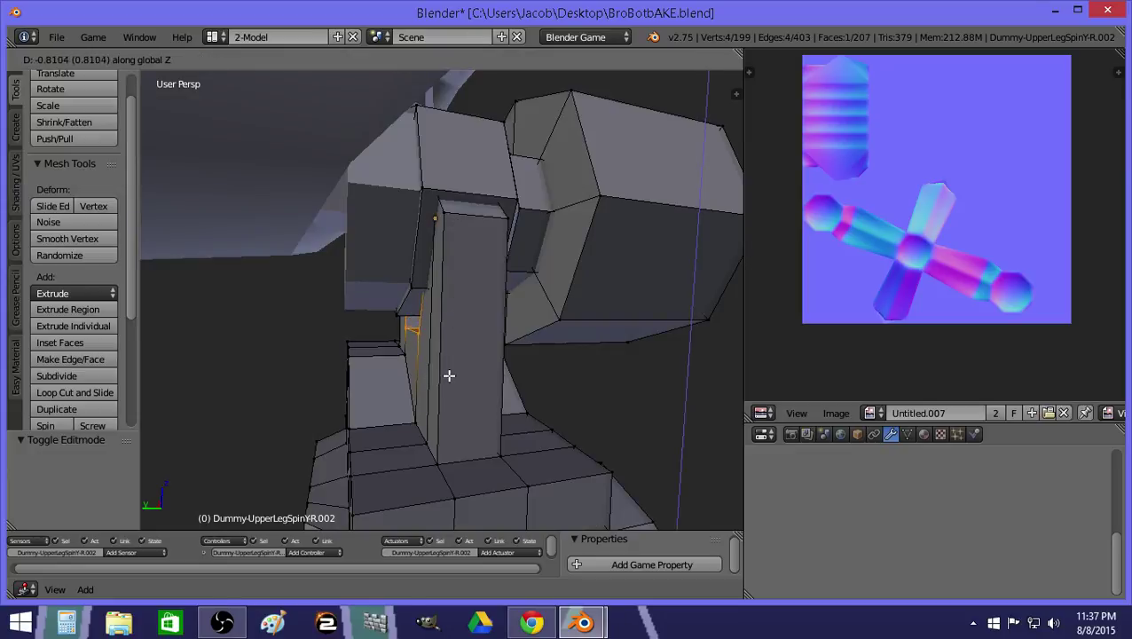
{"action": "left_click", "coordinate": [447, 355]}
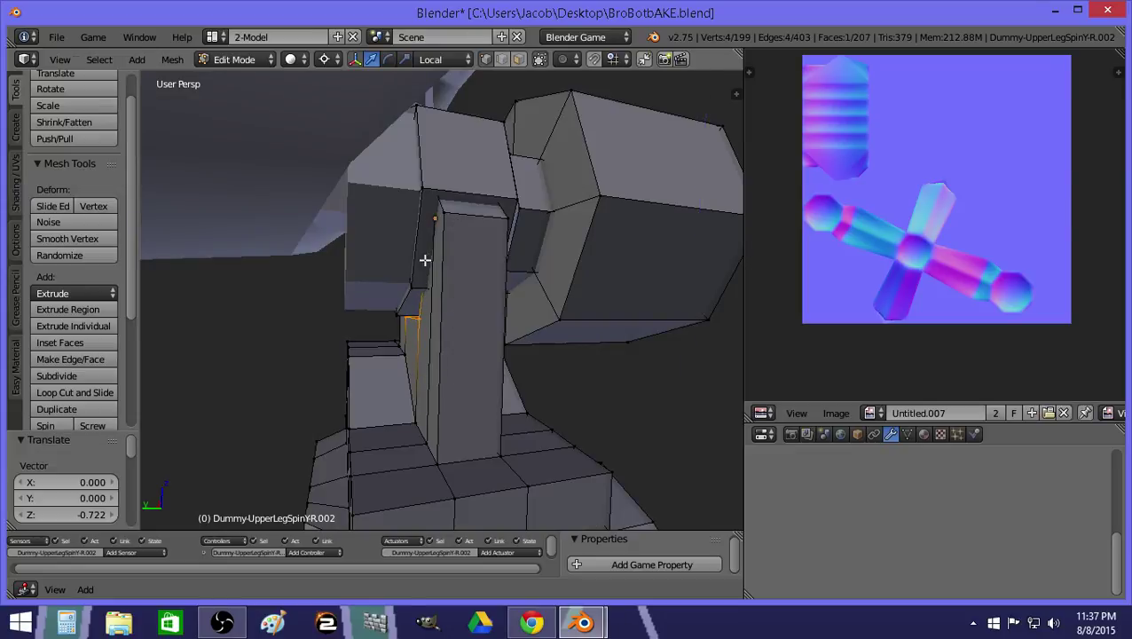
Lower the four neighbouring top vertices of the strut by about 0.26 along the global Z axis, and leave mesh editing.
{"action": "key", "text": "z"}
{"action": "right_click", "coordinate": [441, 188]}
{"action": "right_click", "coordinate": [402, 230], "text": "shift"}
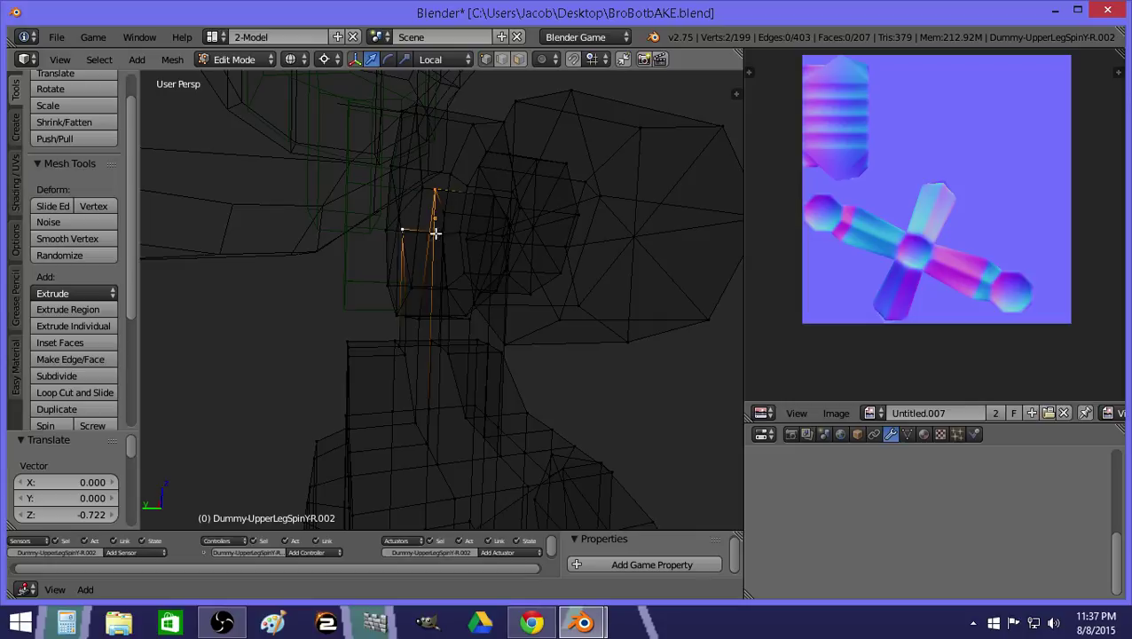
{"action": "right_click", "coordinate": [446, 232], "text": "shift"}
{"action": "right_click", "coordinate": [495, 197], "text": "shift"}
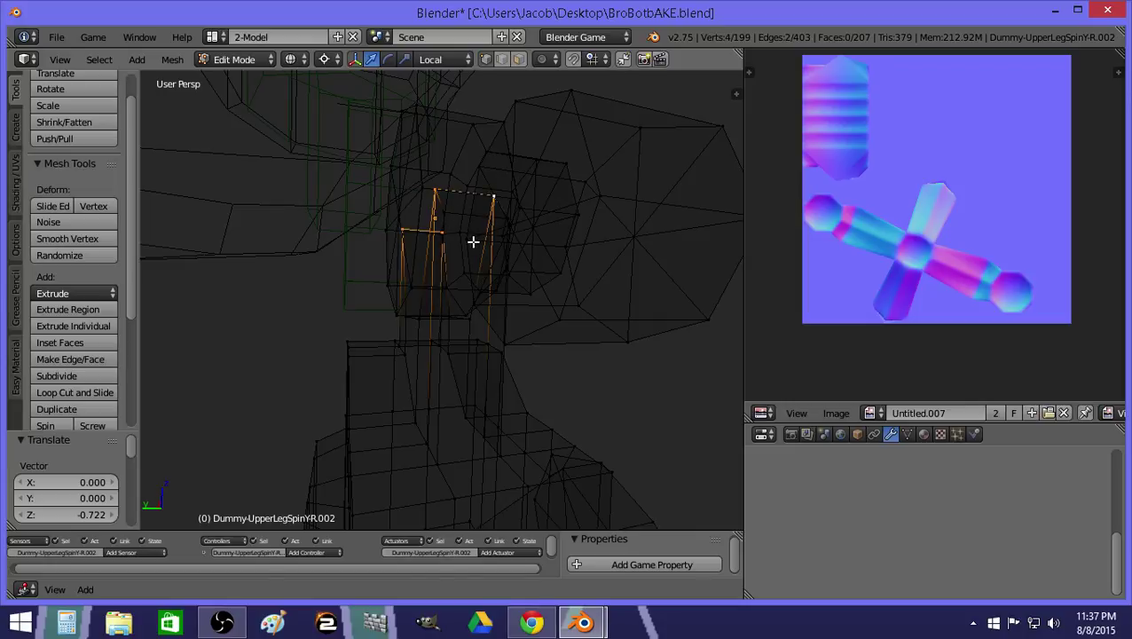
{"action": "key", "text": "z"}
{"action": "key", "text": "g"}
{"action": "key", "text": "z"}
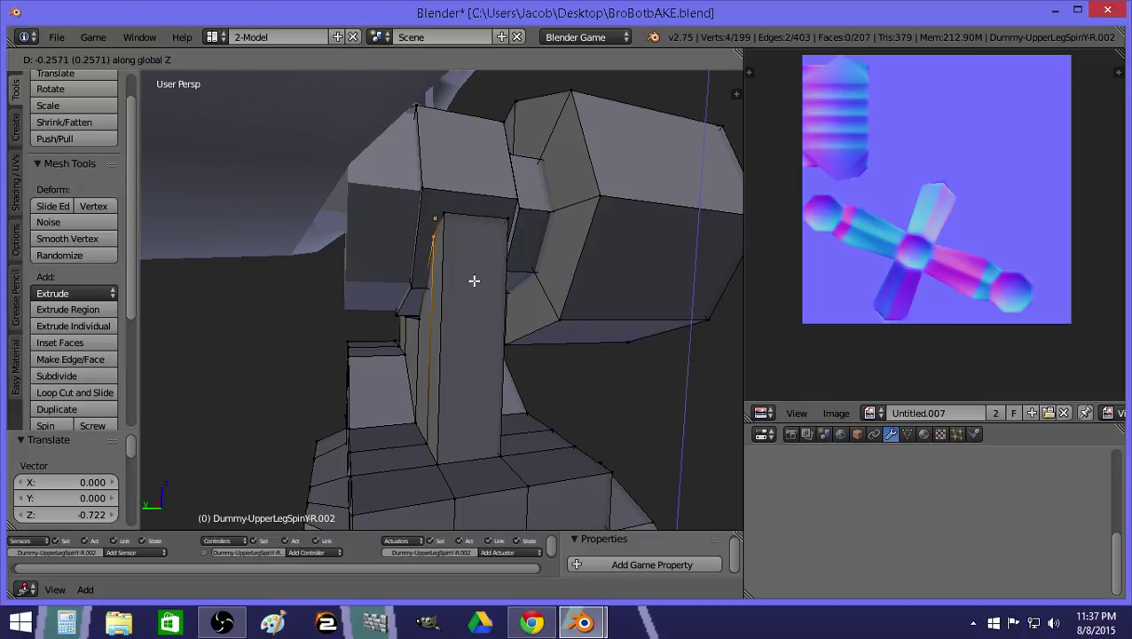
{"action": "left_click", "coordinate": [439, 288]}
{"action": "key", "text": "Tab"}
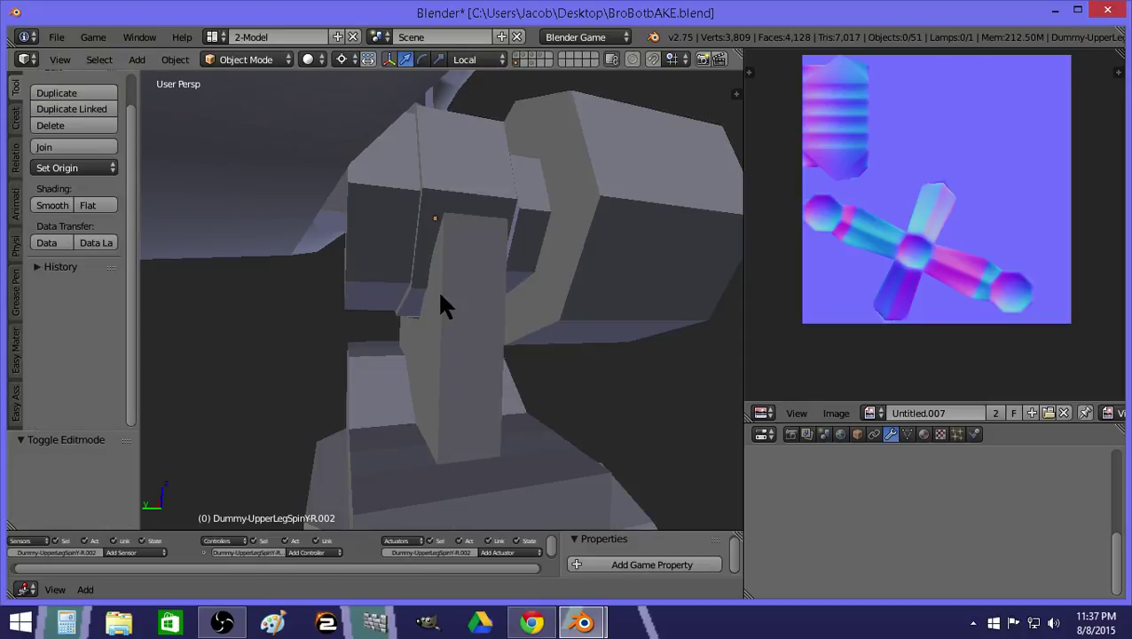
Open the upper leg for mesh editing at the strut just below the hip joint.
{"action": "key", "text": "shift+f"}
{"action": "key", "text": "w"}
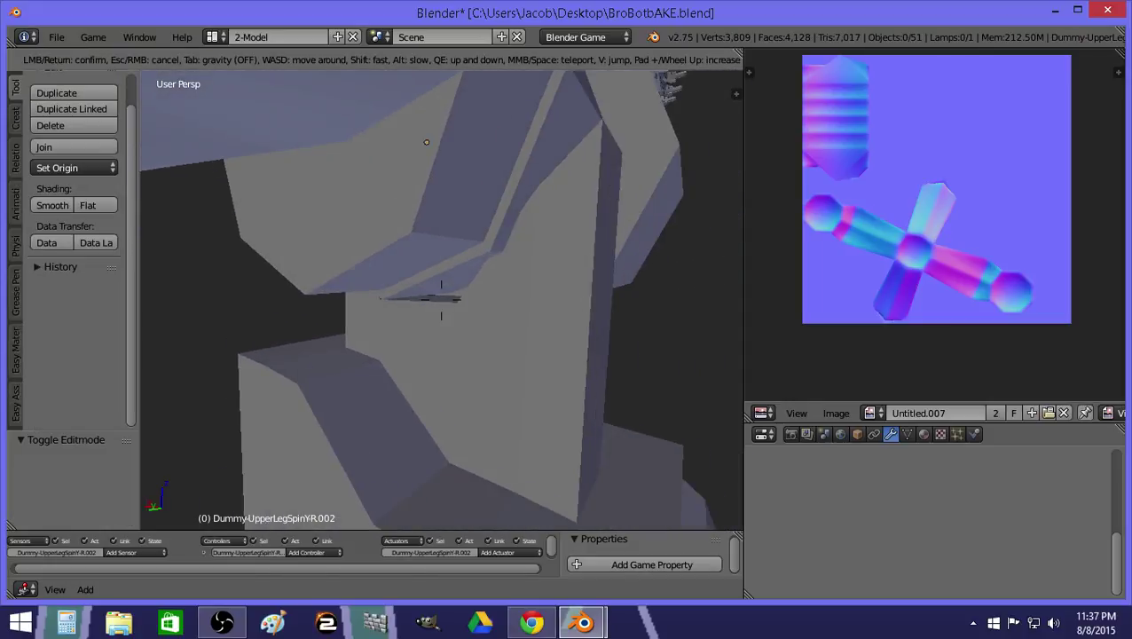
{"action": "left_click", "coordinate": [458, 315]}
{"action": "key", "text": "Tab"}
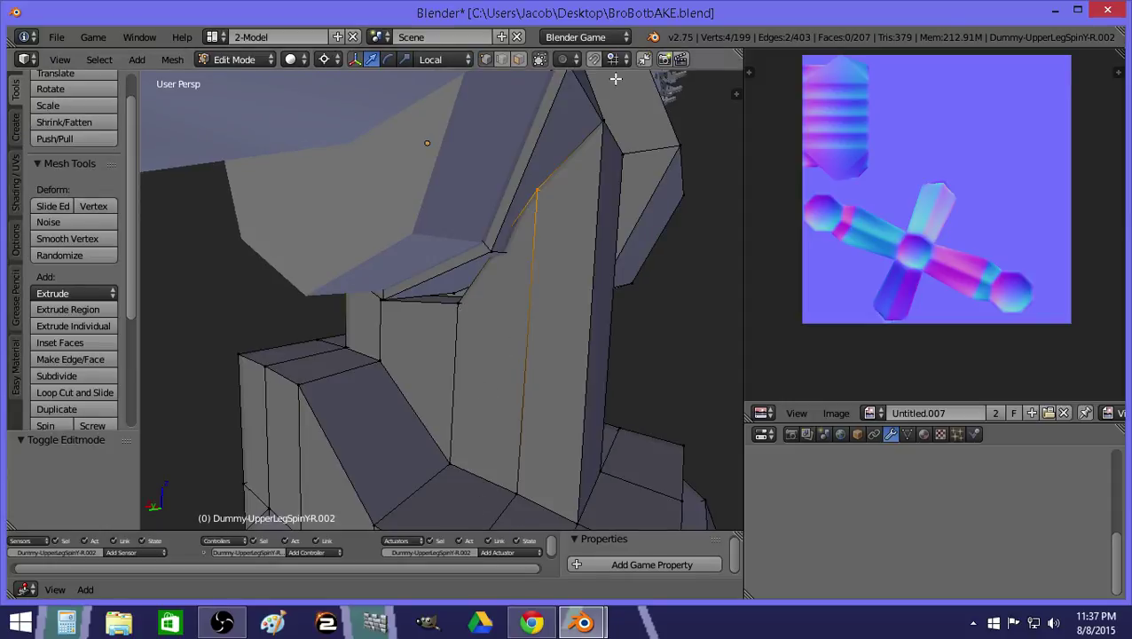
Try to select the hidden top faces of the strut one by one in wireframe view.
{"action": "key", "text": "a"}
{"action": "key", "text": "z"}
{"action": "right_click", "coordinate": [560, 163]}
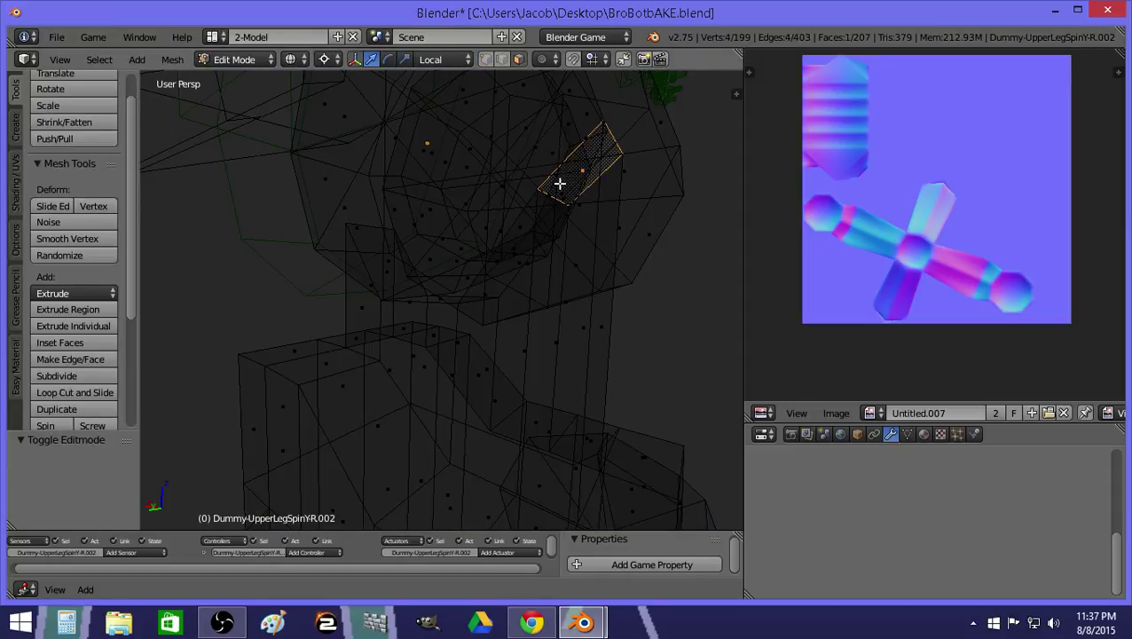
{"action": "right_click", "coordinate": [535, 226], "text": "shift"}
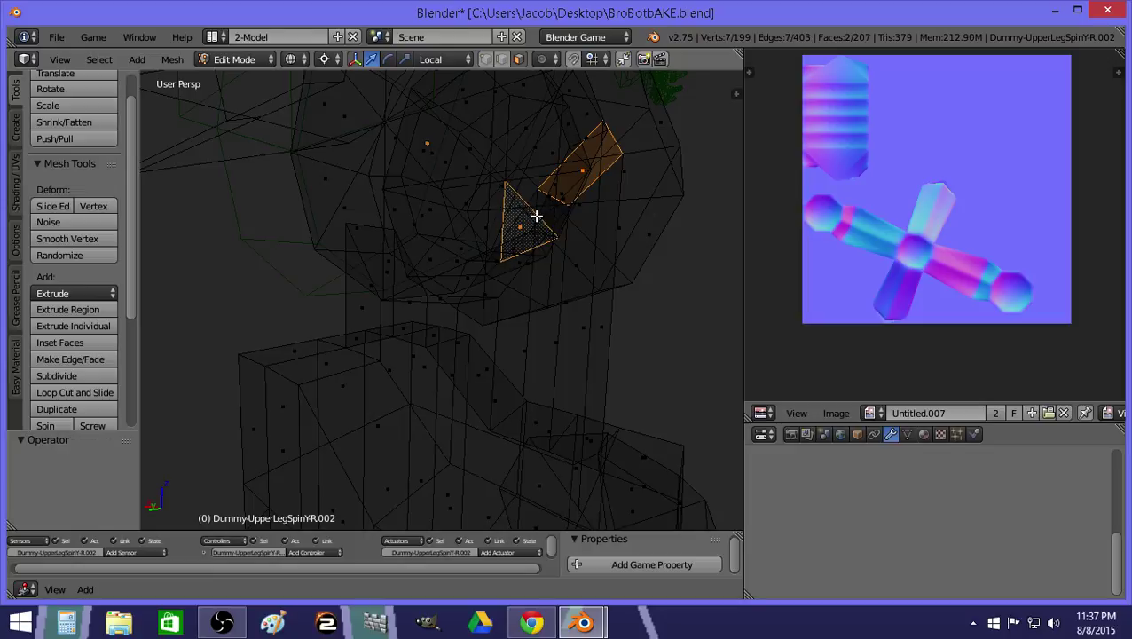
{"action": "right_click", "coordinate": [537, 220], "text": "shift"}
{"action": "key", "text": "shift+f"}
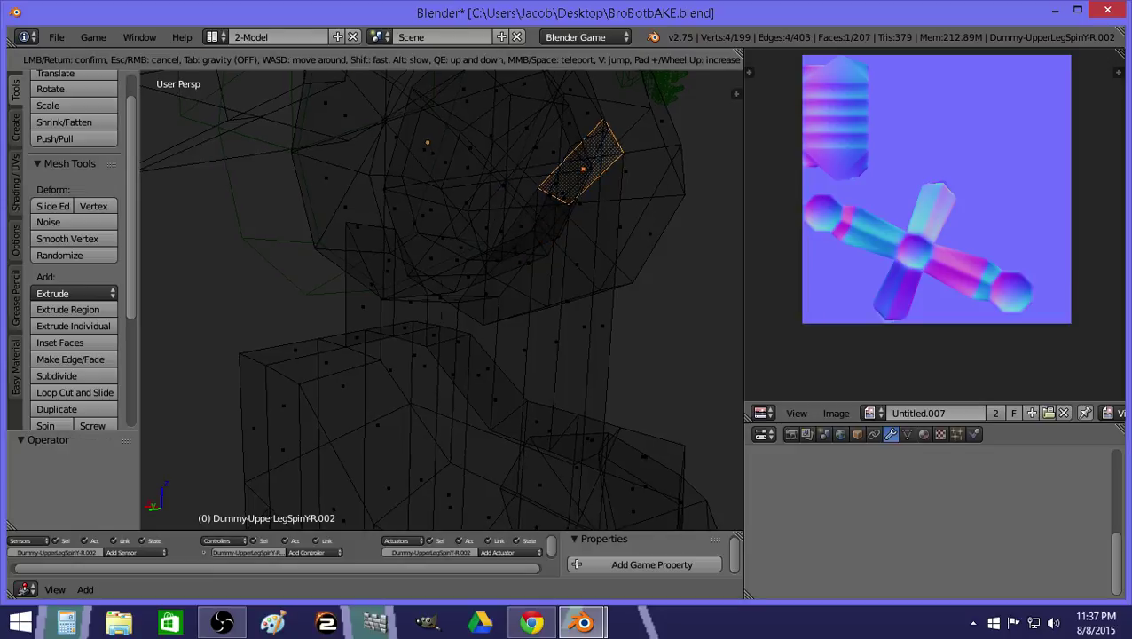
{"action": "left_click", "coordinate": [476, 252]}
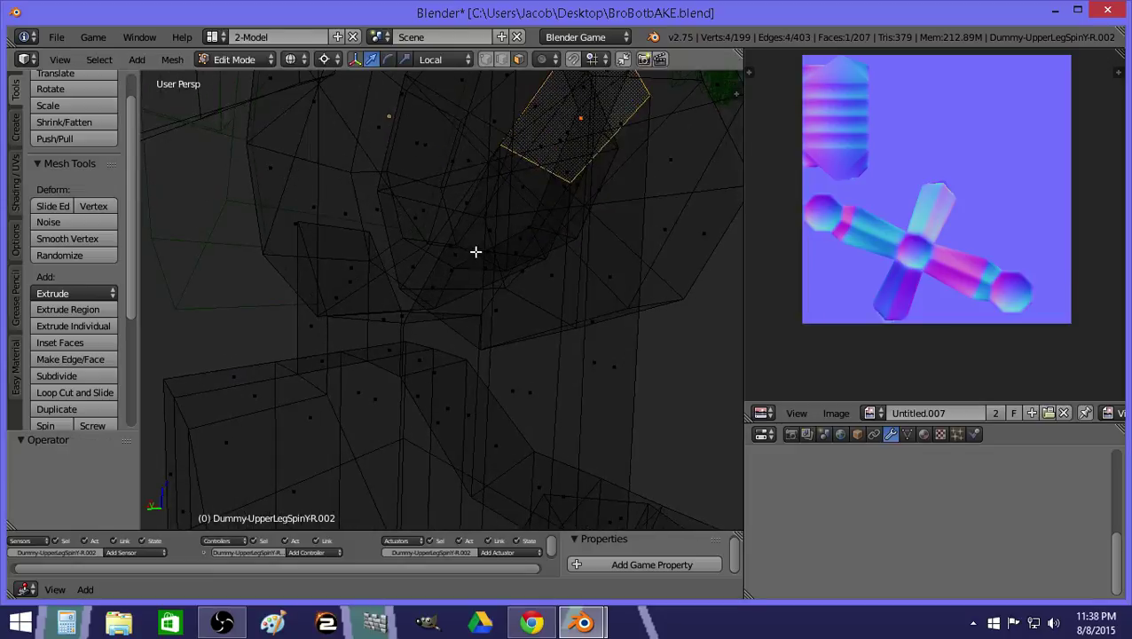
Select the face loop running across the strut's hidden top, and deselect its faces farther down the leg.
{"action": "key", "text": "a"}
{"action": "right_click", "coordinate": [533, 163], "text": "alt"}
{"action": "key", "text": "z"}
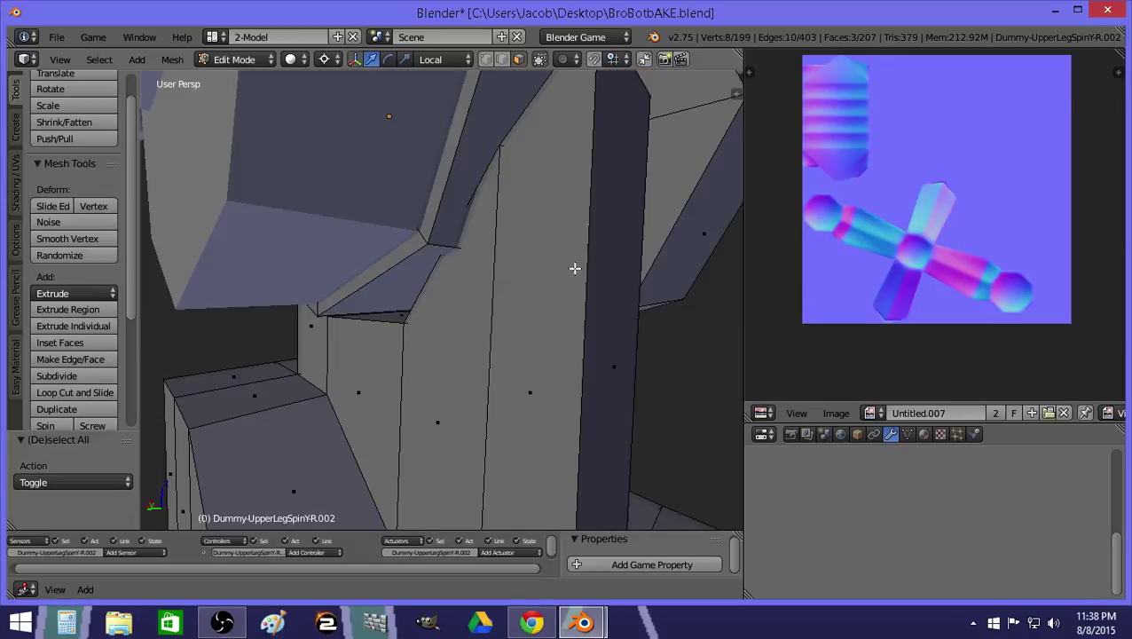
{"action": "right_click", "coordinate": [638, 97], "text": "alt+shift"}
{"action": "key", "text": "z"}
{"action": "mouse_move", "coordinate": [519, 242]}
{"action": "middle_mouse_down"}
{"action": "mouse_move", "coordinate": [441, 300]}
{"action": "mouse_move", "coordinate": [488, 271]}
{"action": "mouse_move", "coordinate": [492, 286]}
{"action": "middle_mouse_up"}
{"action": "key", "text": "c"}
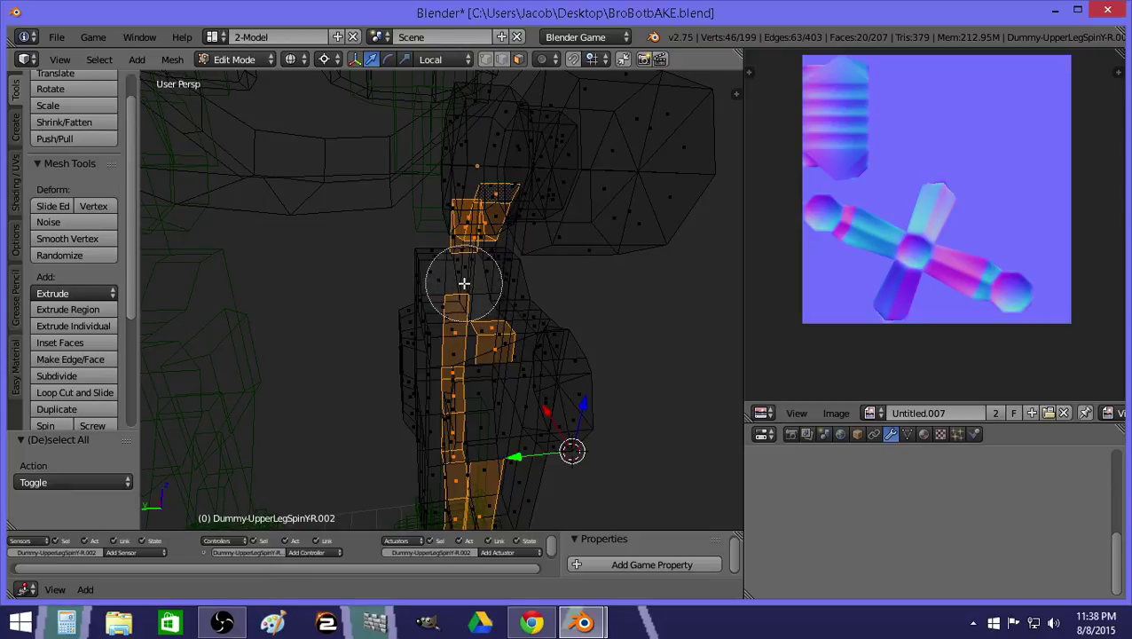
{"action": "right_click", "coordinate": [461, 293]}
{"action": "scroll", "coordinate": [491, 327], "scroll_direction": "down", "scroll_amount": 15}
{"action": "scroll", "coordinate": [488, 334], "scroll_direction": "up", "scroll_amount": 4}
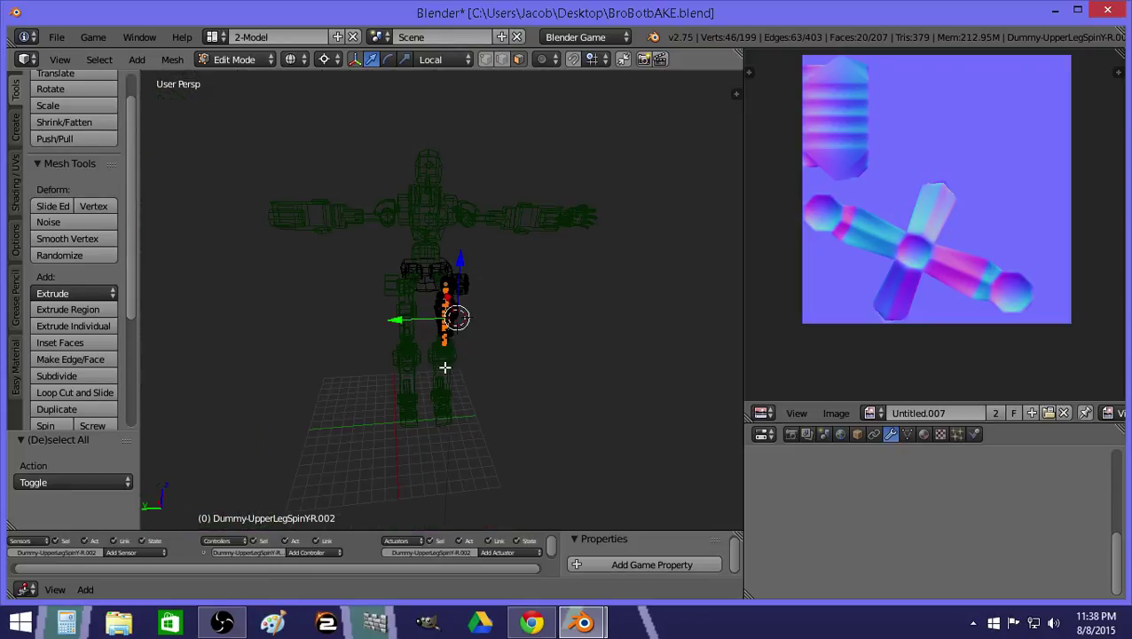
{"action": "key", "text": "c"}
{"action": "middle_click_drag", "start_coordinate": [443, 368], "coordinate": [446, 341]}
{"action": "right_click", "coordinate": [445, 340]}
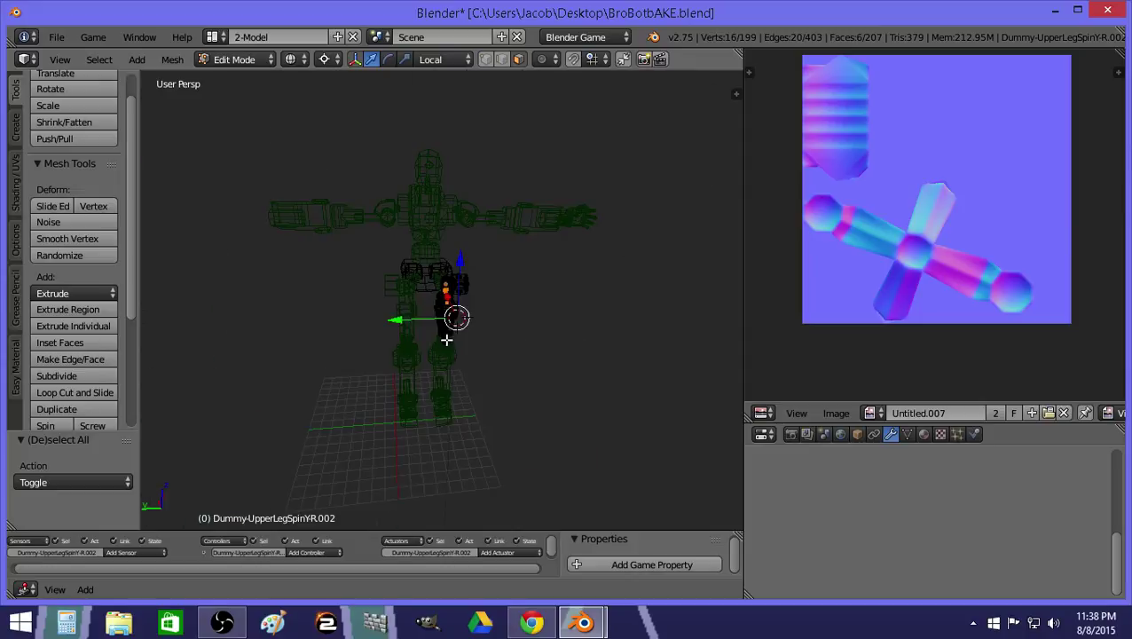
Narrow the selection to the four hidden faces capping the strut beneath the hip joint, and delete these faces.
{"action": "scroll", "coordinate": [449, 341], "scroll_direction": "up", "scroll_amount": 11}
{"action": "key", "text": "shift+f"}
{"action": "left_click", "coordinate": [442, 300]}
{"action": "right_click", "coordinate": [437, 311], "text": "shift"}
{"action": "key", "text": "shift+f"}
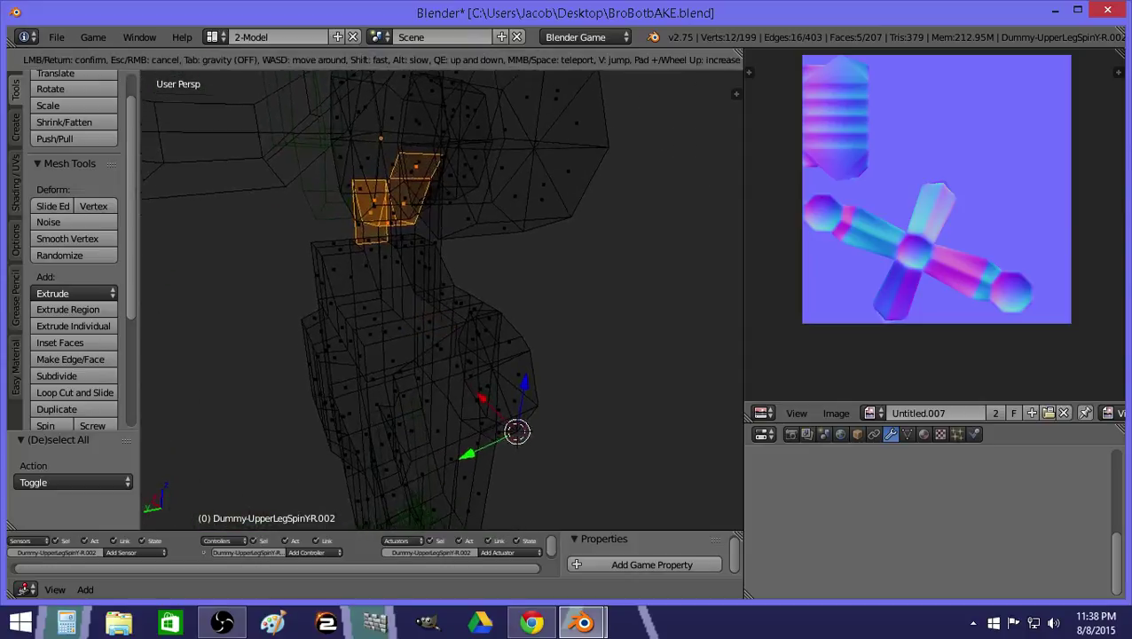
{"action": "key", "text": "a"}
{"action": "key", "text": "w"}
{"action": "left_click", "coordinate": [443, 300]}
{"action": "right_click", "coordinate": [483, 257], "text": "shift"}
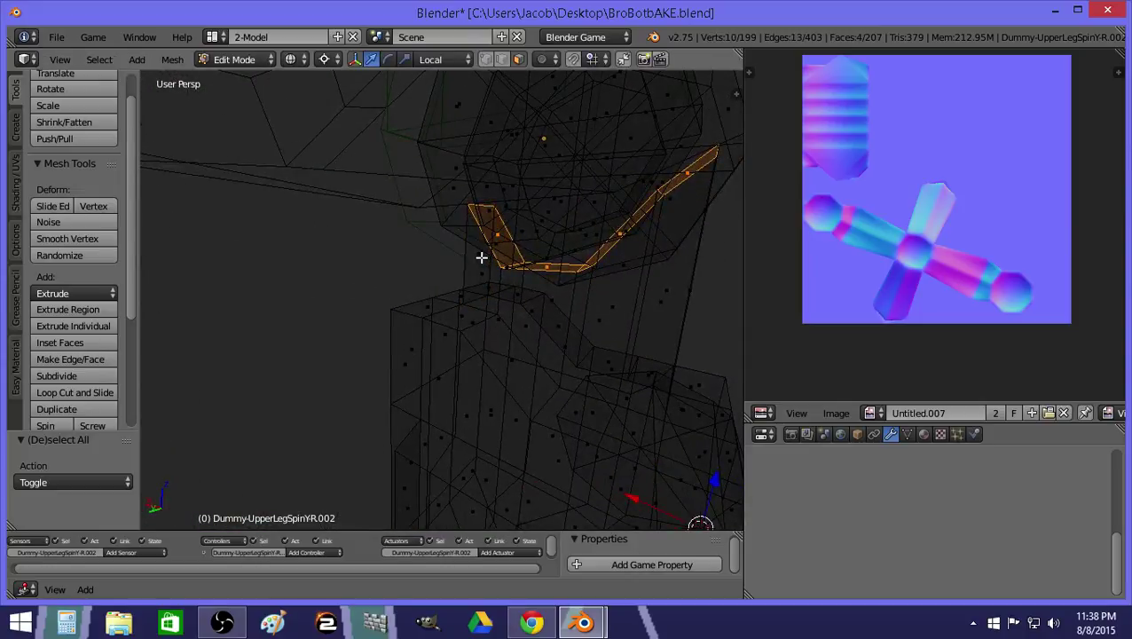
{"action": "key", "text": "z"}
{"action": "key", "text": "shift+f"}
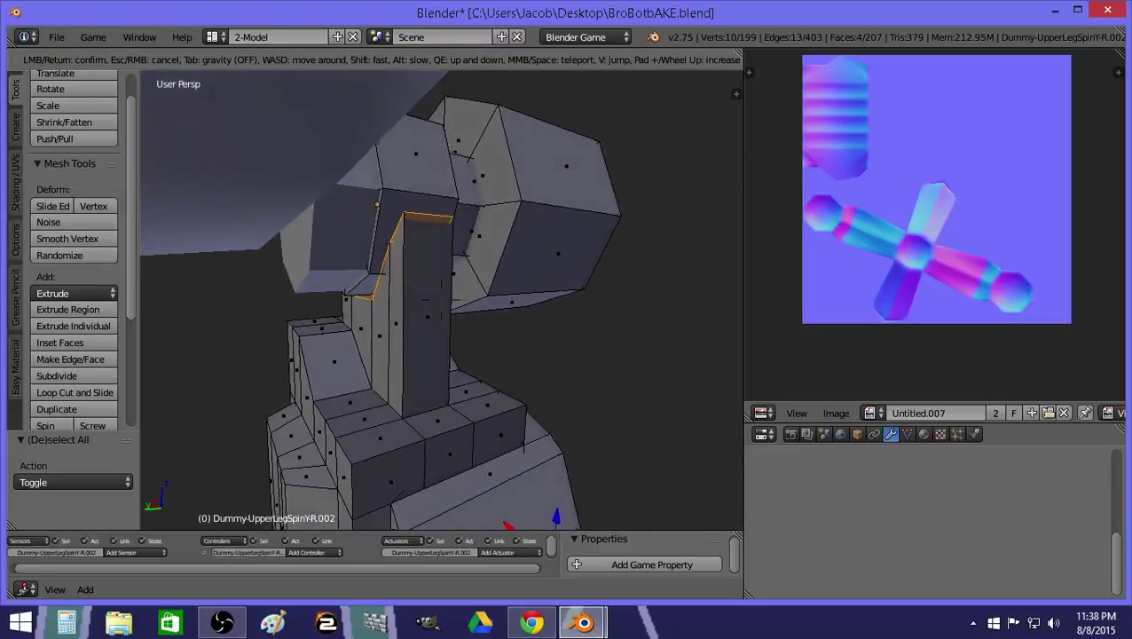
{"action": "left_click", "coordinate": [462, 228]}
{"action": "key", "text": "x"}
{"action": "left_click", "coordinate": [466, 265]}
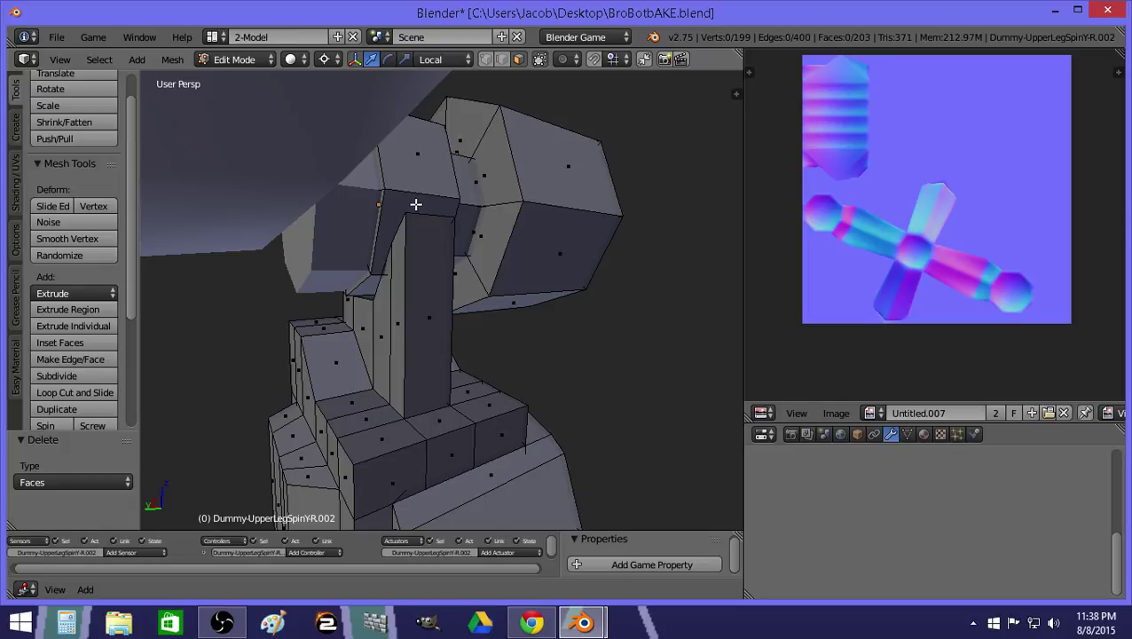
Align the strut's outermost pair of top vertices with the hip joint's adjacent edge midpoint, scaling to 0 about the 3D cursor with global Y locked.
{"action": "left_click", "coordinate": [487, 59]}
{"action": "right_click", "coordinate": [384, 188]}
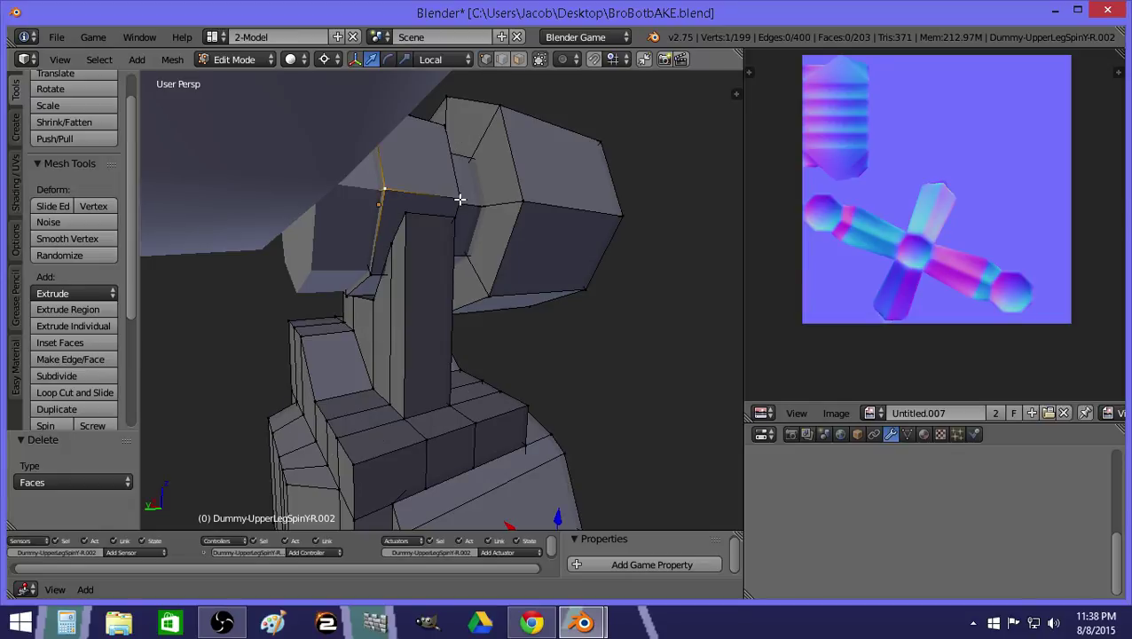
{"action": "right_click", "coordinate": [459, 200], "text": "shift"}
{"action": "key", "text": "shift+s"}
{"action": "left_click", "coordinate": [460, 199]}
{"action": "key", "text": "a"}
{"action": "right_click", "coordinate": [407, 215]}
{"action": "right_click", "coordinate": [445, 201], "text": "shift"}
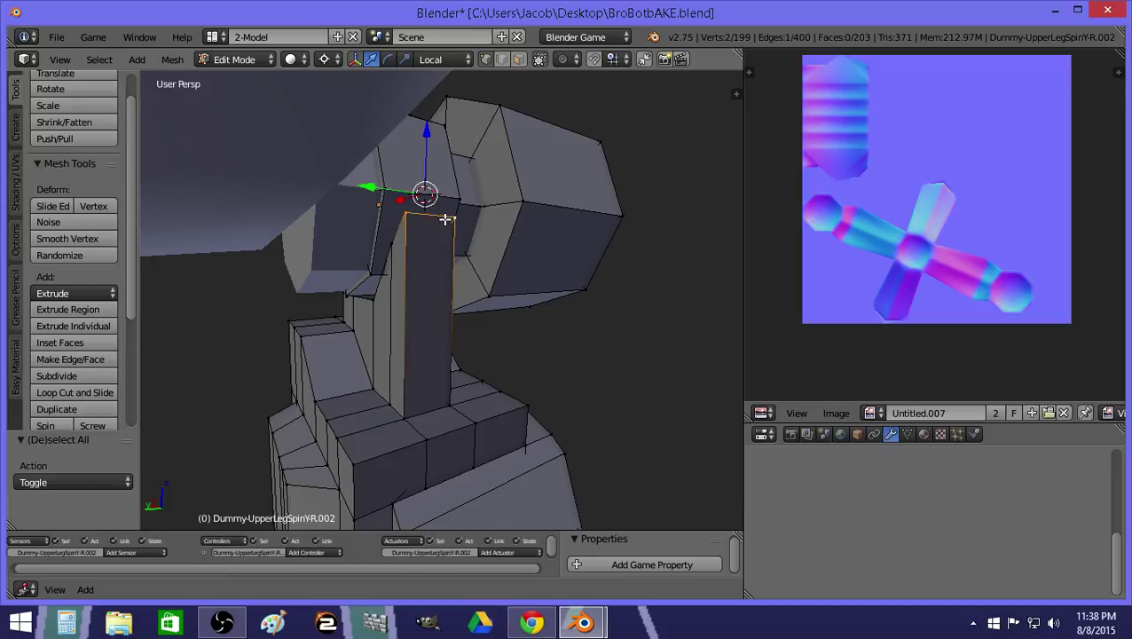
{"action": "key", "text": "s"}
{"action": "key", "text": "shift+y"}
{"action": "key", "text": "0"}
{"action": "key", "text": "Return"}
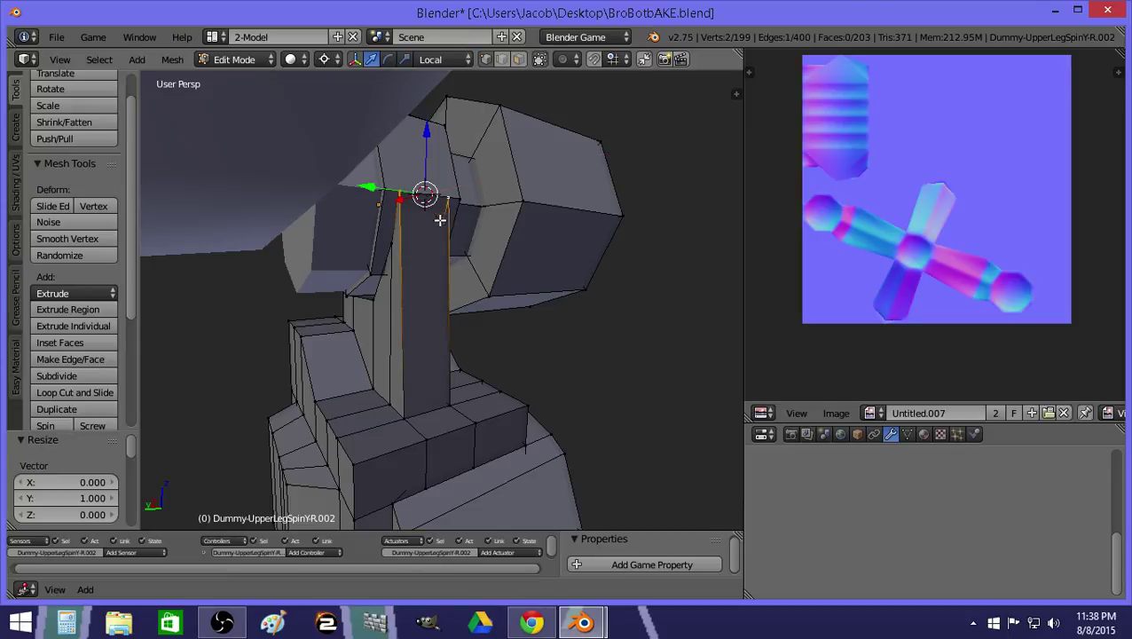
Flatten the next pair of strut top vertices onto the midpoint of the hip joint's side edge, scaling to 0 with global Y locked.
{"action": "key", "text": "a"}
{"action": "right_click", "coordinate": [372, 254]}
{"action": "key", "text": "shift+s"}
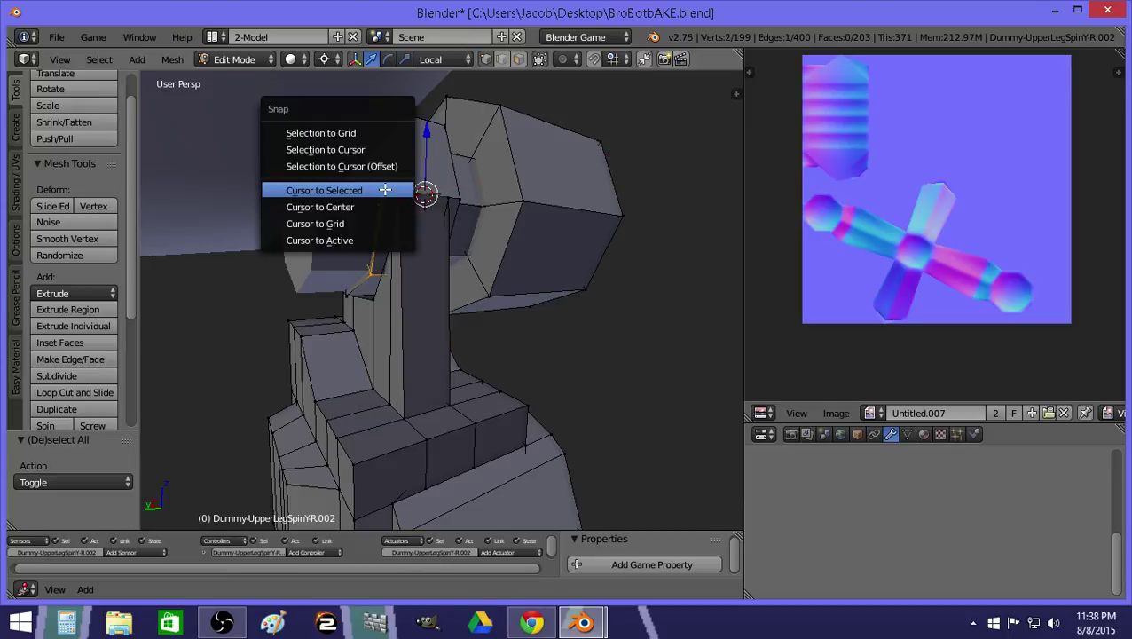
{"action": "left_click", "coordinate": [385, 191]}
{"action": "key", "text": "z"}
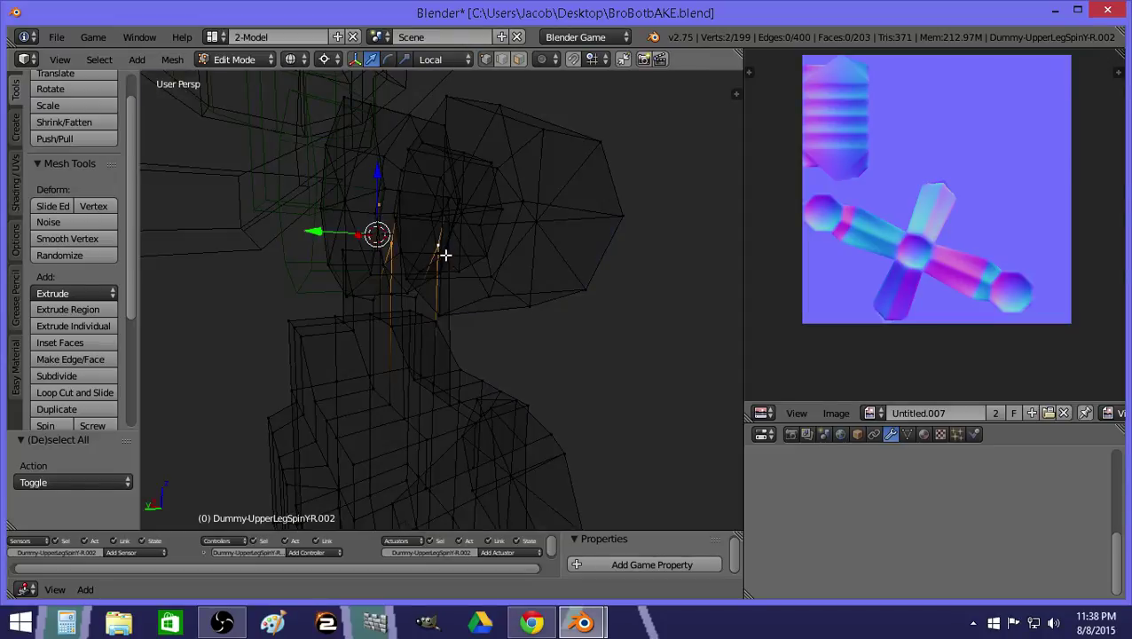
{"action": "key", "text": "z"}
{"action": "key", "text": "s"}
{"action": "key", "text": "shift+y"}
{"action": "key", "text": "0"}
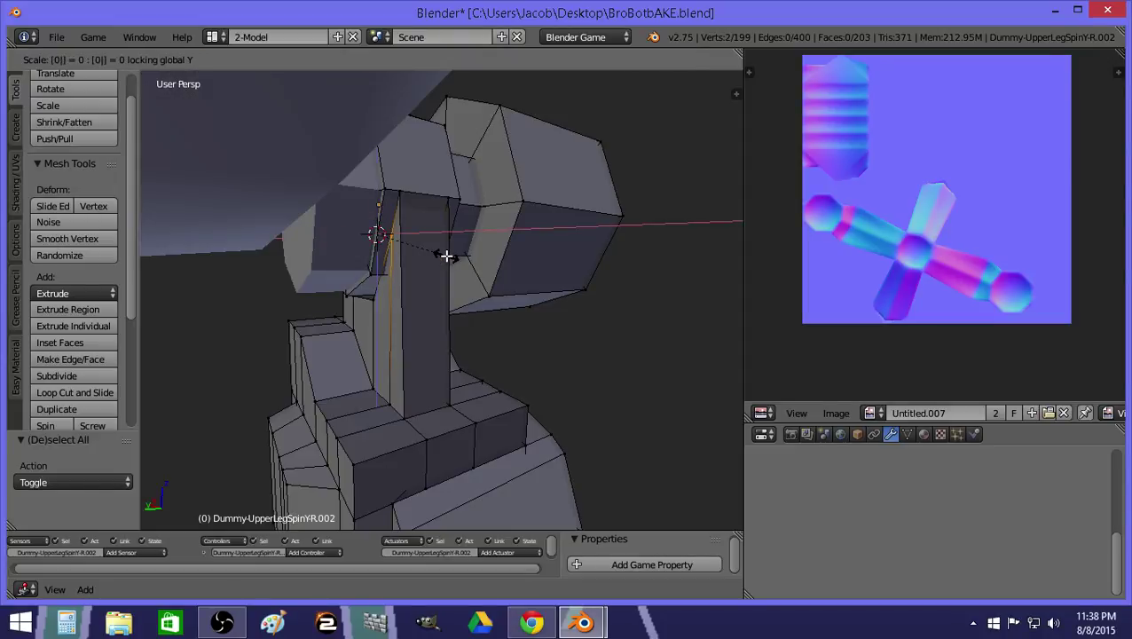
{"action": "key", "text": "Return"}
Bring the third pair of strut top vertices to the hip joint's lower side corner, scaling to 0 with global Y locked.
{"action": "key", "text": "a"}
{"action": "right_click", "coordinate": [374, 277]}
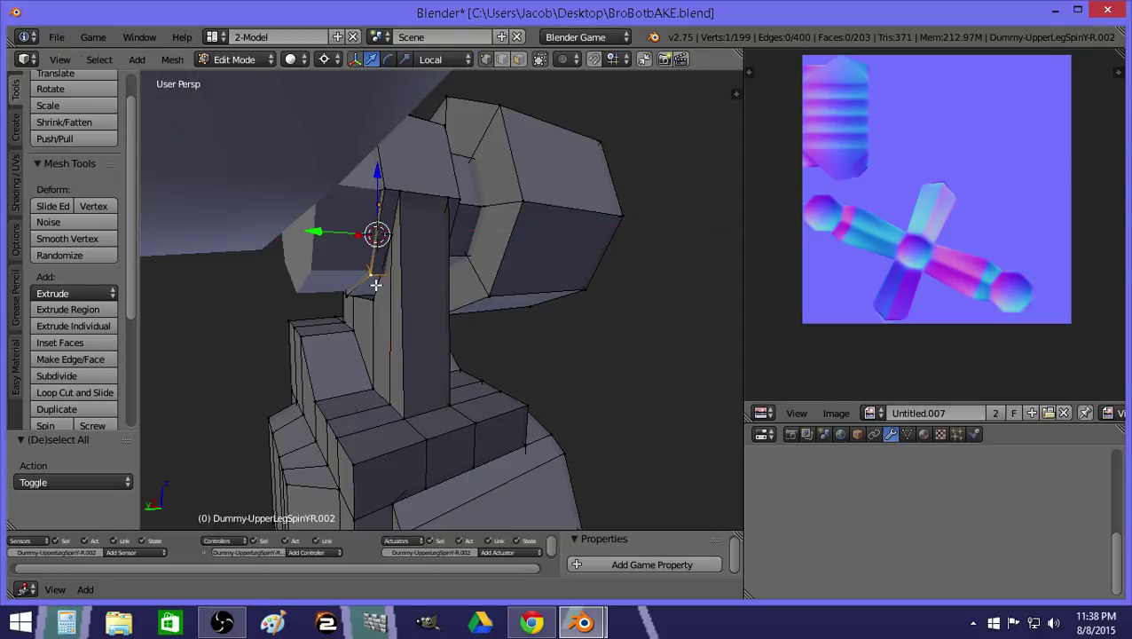
{"action": "key", "text": "shift+s"}
{"action": "left_click", "coordinate": [383, 282]}
{"action": "right_click", "coordinate": [384, 291], "text": "shift"}
{"action": "key", "text": "z"}
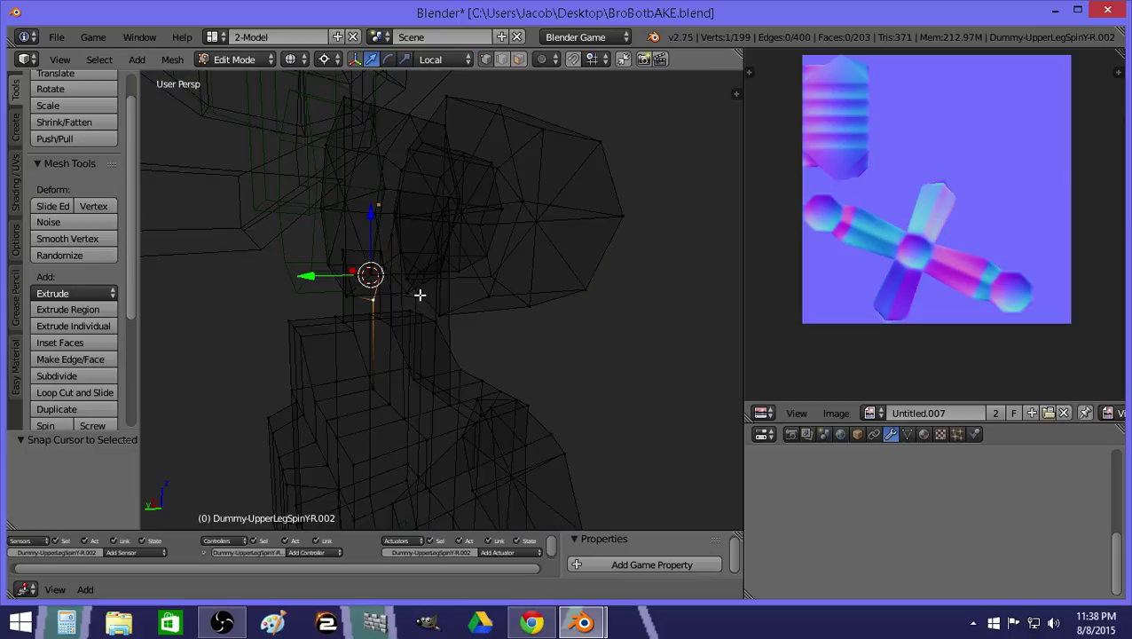
{"action": "key", "text": "z"}
{"action": "key", "text": "s"}
{"action": "key", "text": "shift+y"}
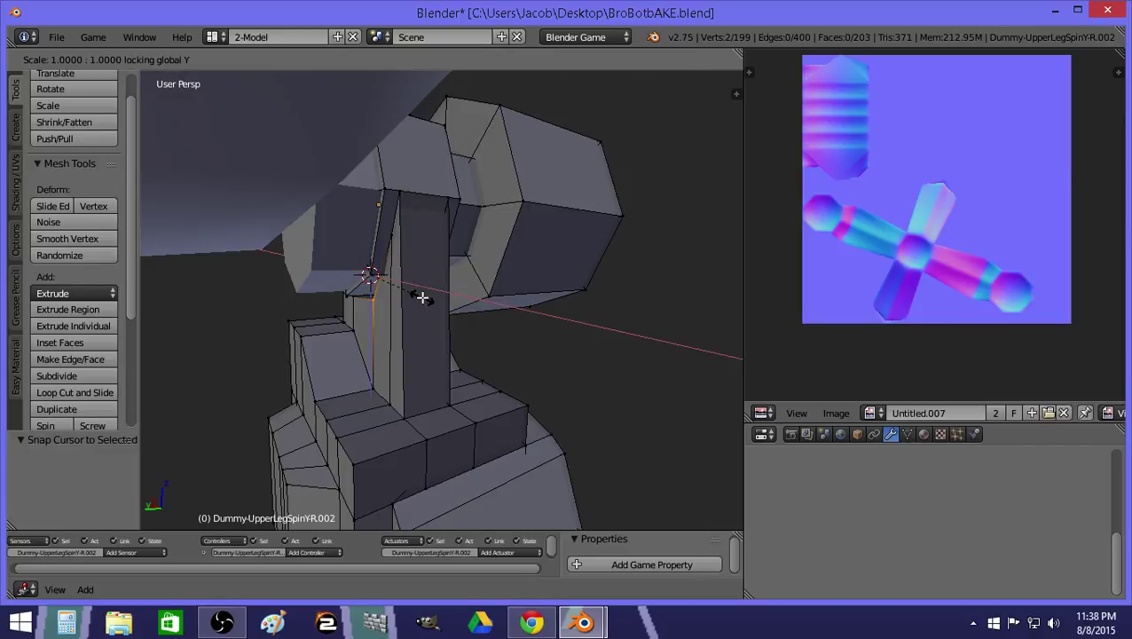
{"action": "key", "text": "0"}
{"action": "key", "text": "Return"}
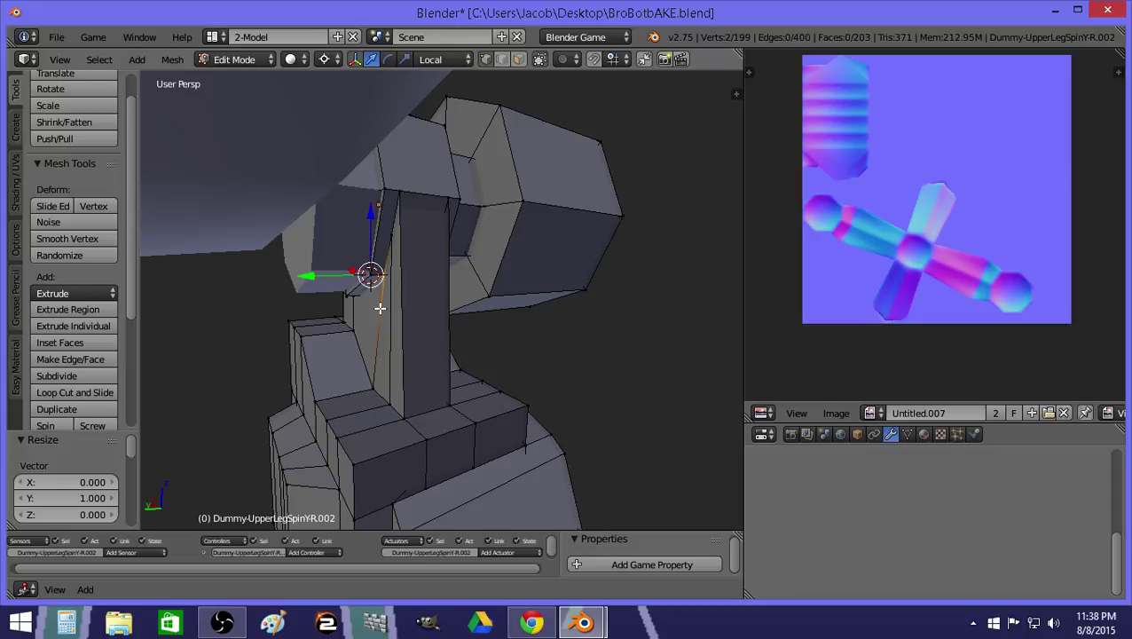
Bring the fourth pair of strut top vertices to the hip joint's bottom corner, scaling to 0 about the 3D cursor with global Y locked.
{"action": "key", "text": "shift+f"}
{"action": "key", "text": "w"}
{"action": "left_click", "coordinate": [442, 299]}
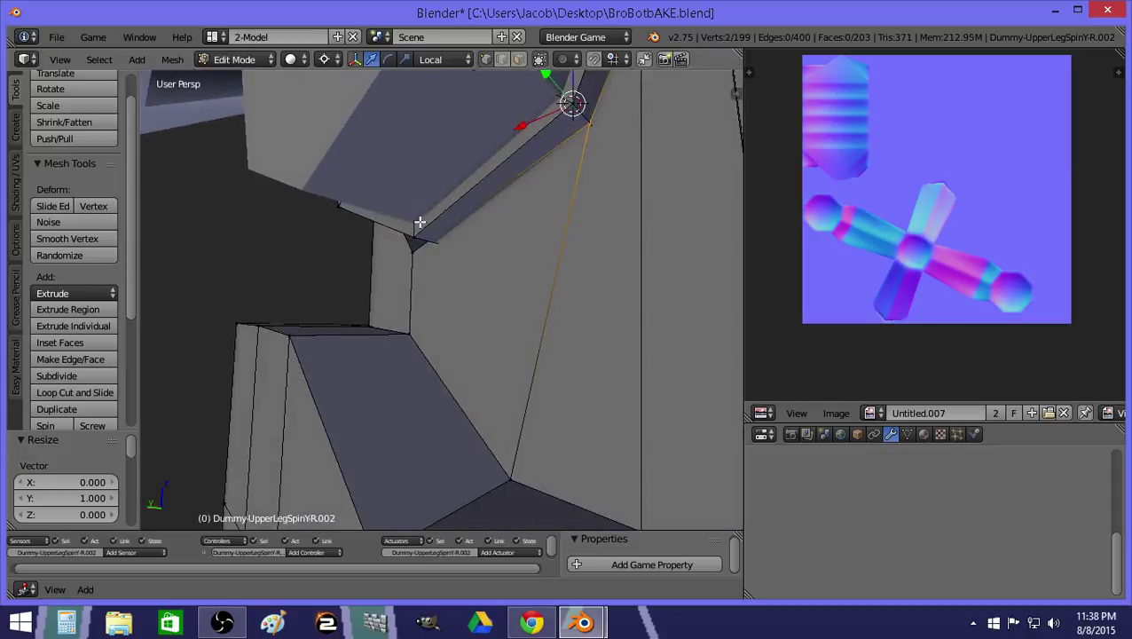
{"action": "key", "text": "shift+s"}
{"action": "left_click", "coordinate": [438, 253]}
{"action": "key", "text": "a"}
{"action": "key", "text": "z"}
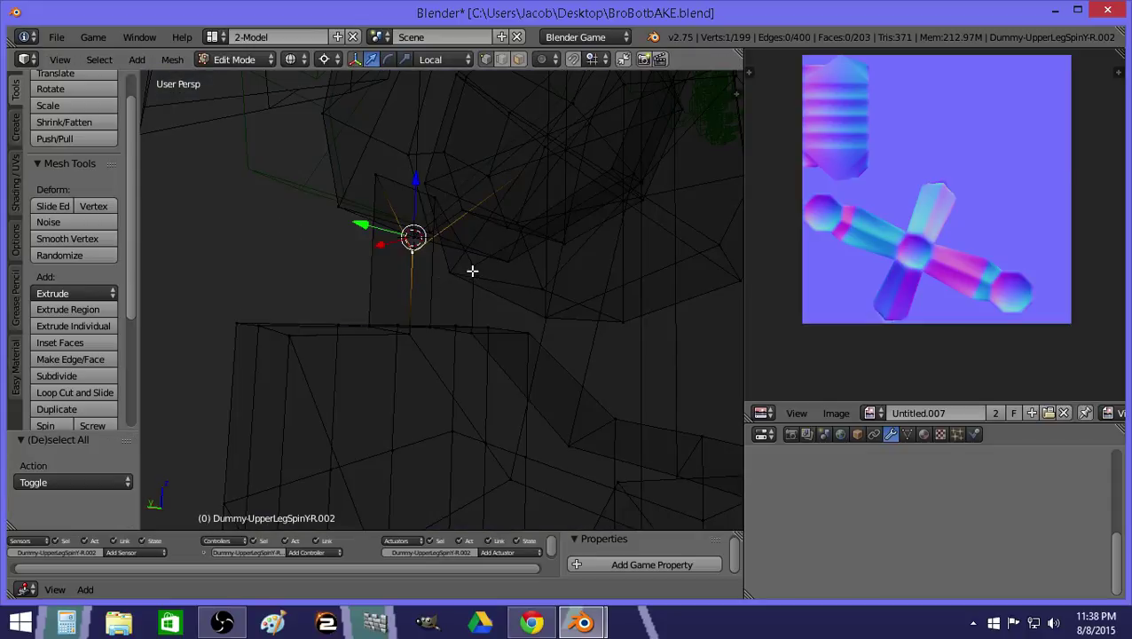
{"action": "key", "text": "z"}
{"action": "key", "text": "s"}
{"action": "key", "text": "shift+y"}
{"action": "key", "text": "0"}
{"action": "key", "text": "Return"}
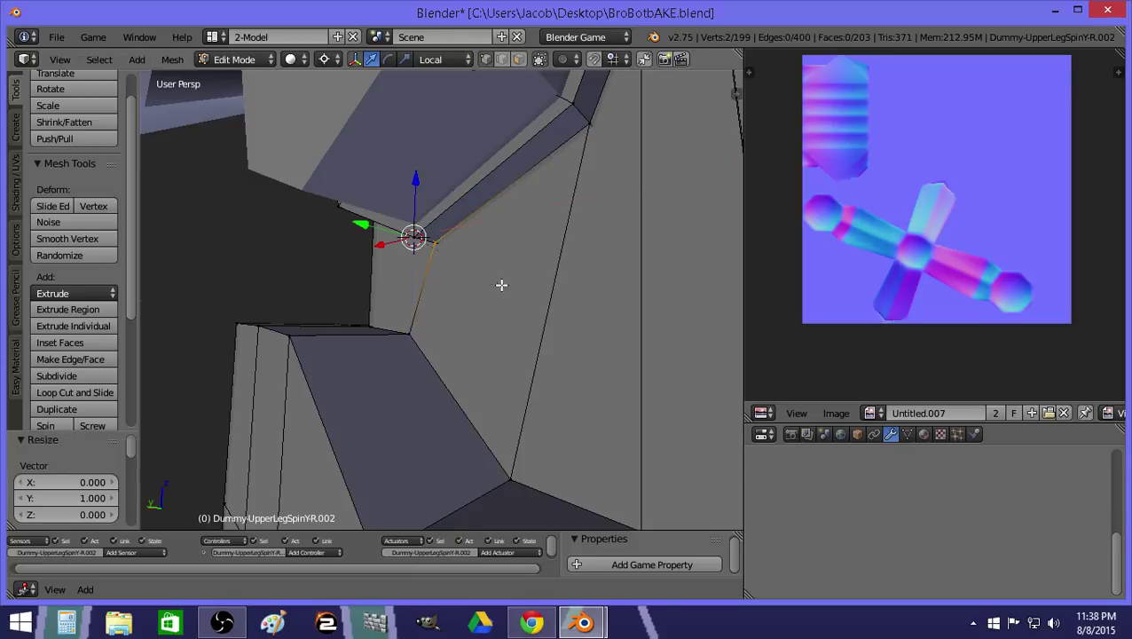
Snap the 3D cursor to the middle of the joint ring's lower edge, just above the connecting strut.
{"action": "key", "text": "a"}
{"action": "key", "text": "shift+f"}
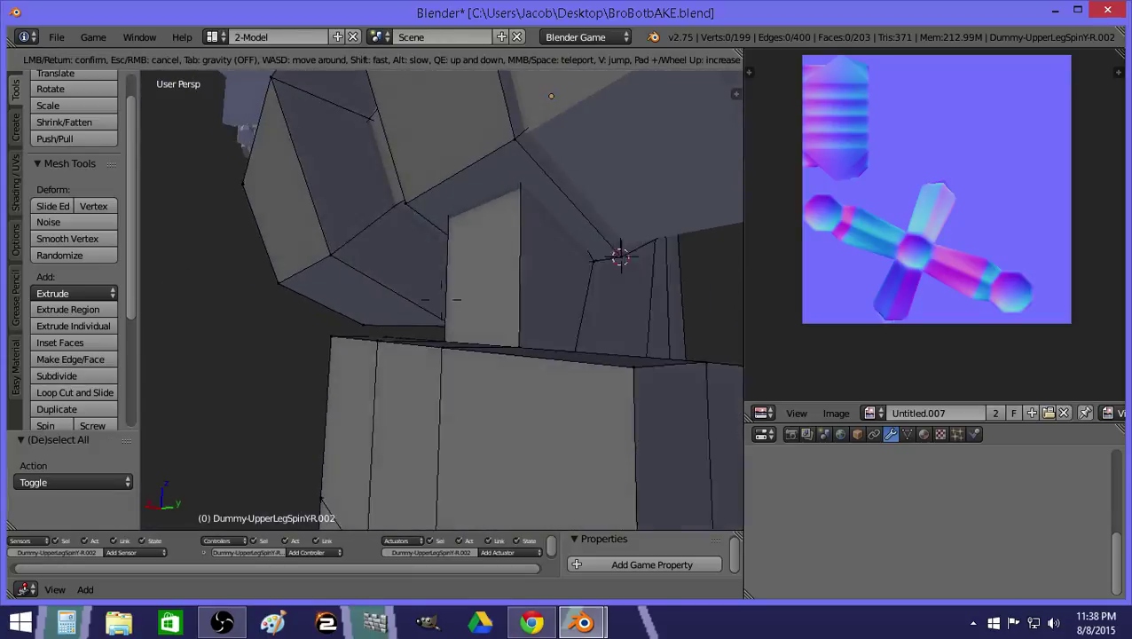
{"action": "left_click", "coordinate": [444, 290]}
{"action": "key", "text": "z"}
{"action": "key", "text": "z"}
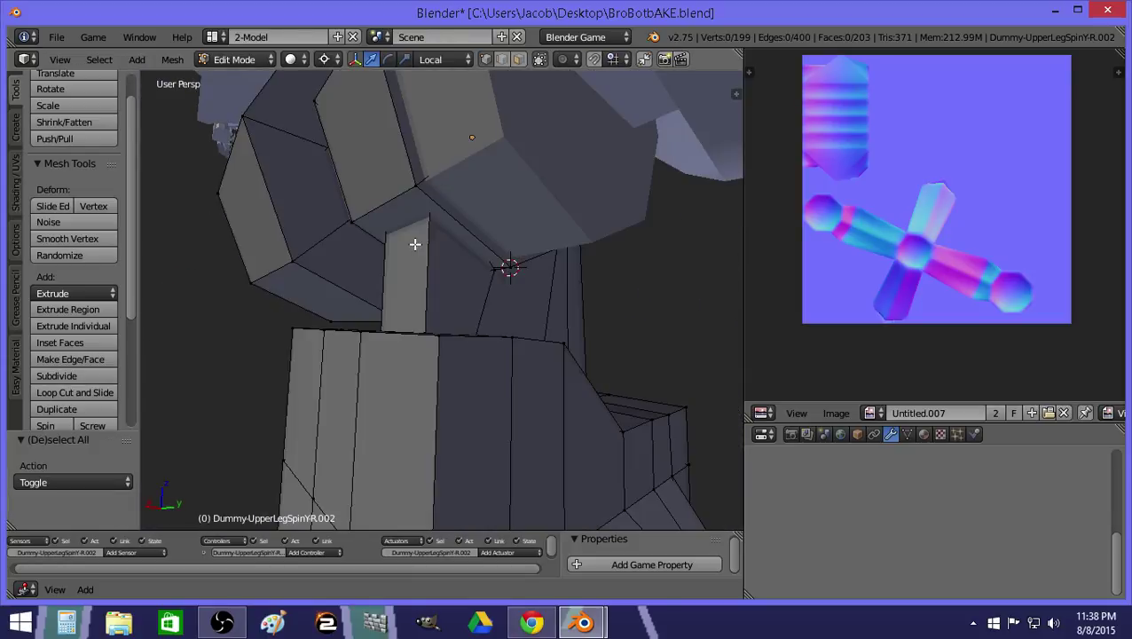
{"action": "right_click", "coordinate": [423, 186]}
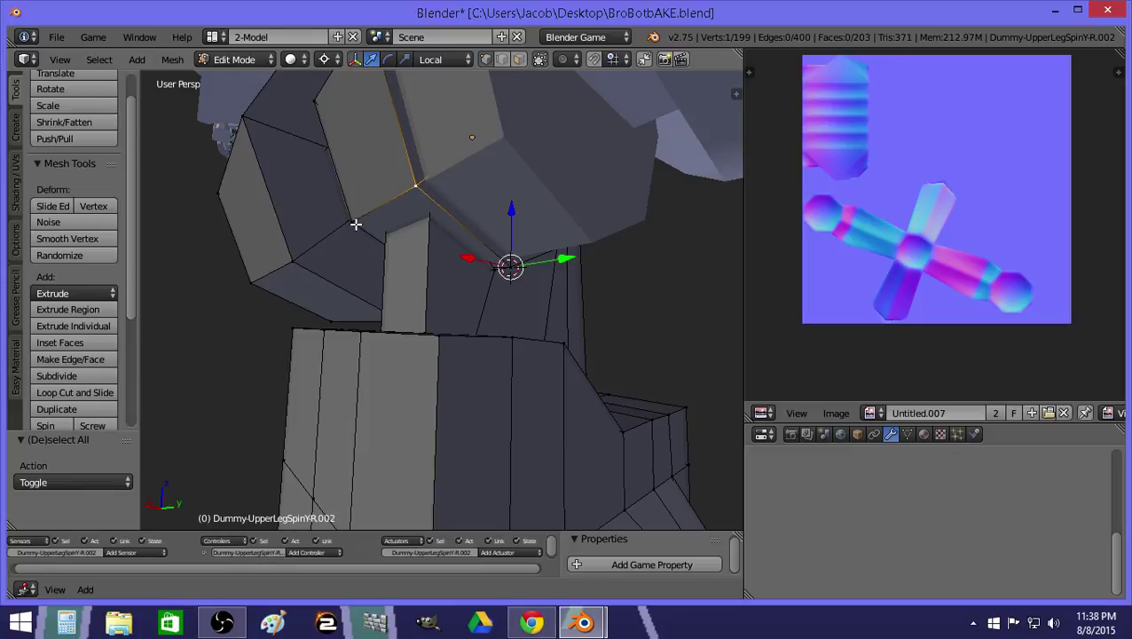
{"action": "key", "text": "shift+s"}
{"action": "left_click", "coordinate": [346, 224]}
Scale the strut's two top vertices to 0 around the 3D cursor on every axis except Y, aligning them with the ring's lower edge.
{"action": "key", "text": "z"}
{"action": "right_click", "coordinate": [431, 170]}
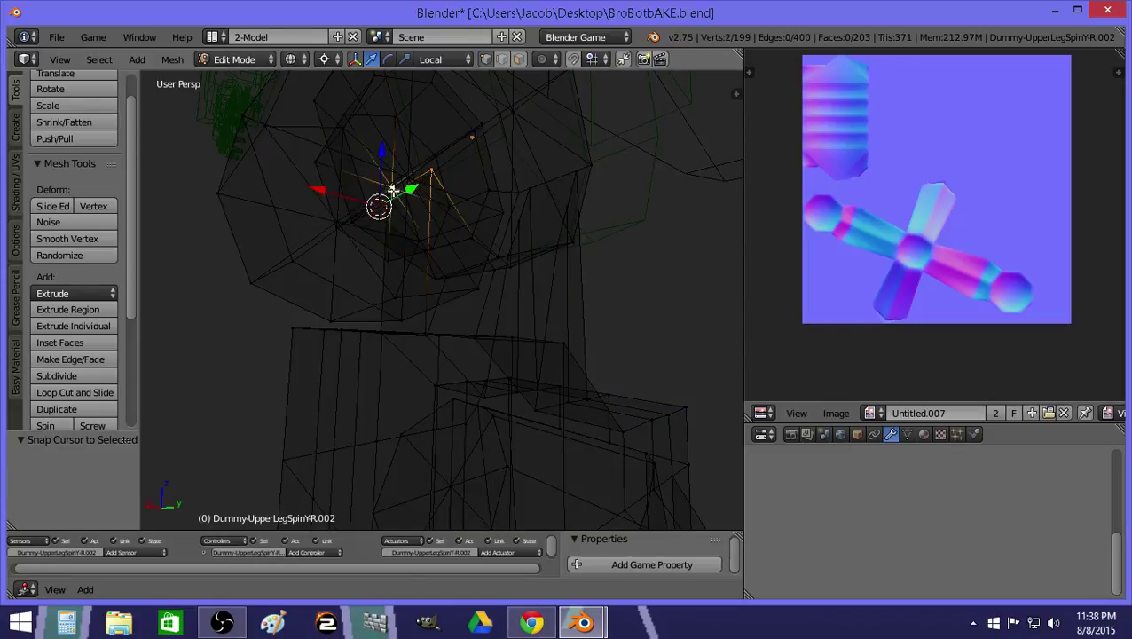
{"action": "key", "text": "z"}
{"action": "key", "text": "z"}
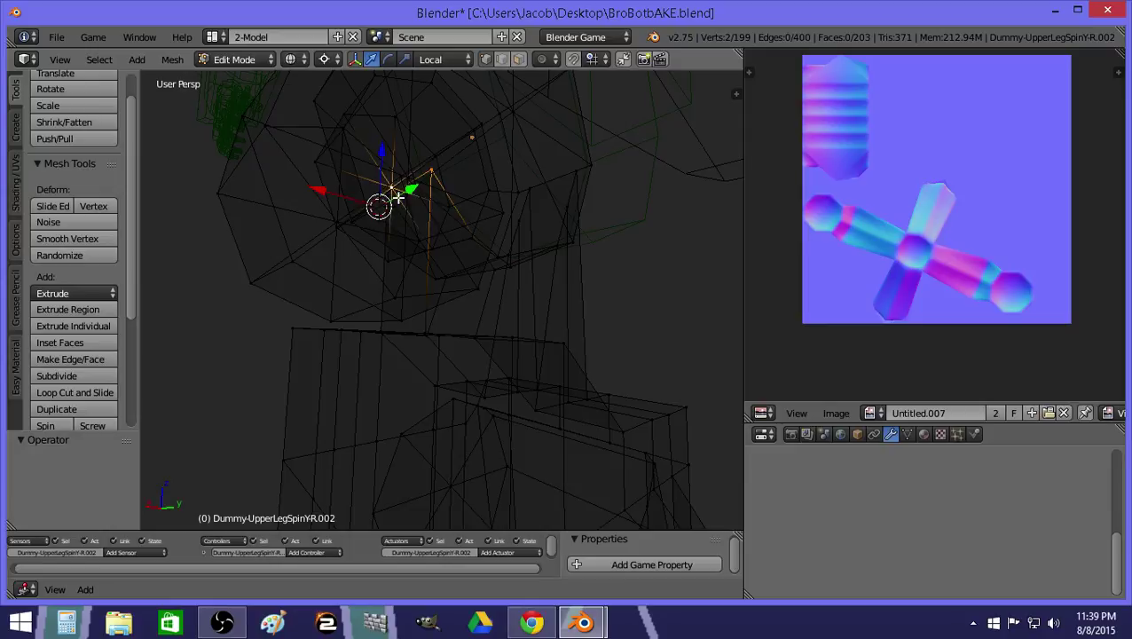
{"action": "right_click", "coordinate": [388, 213], "text": "shift"}
{"action": "key", "text": "z"}
{"action": "key", "text": "s"}
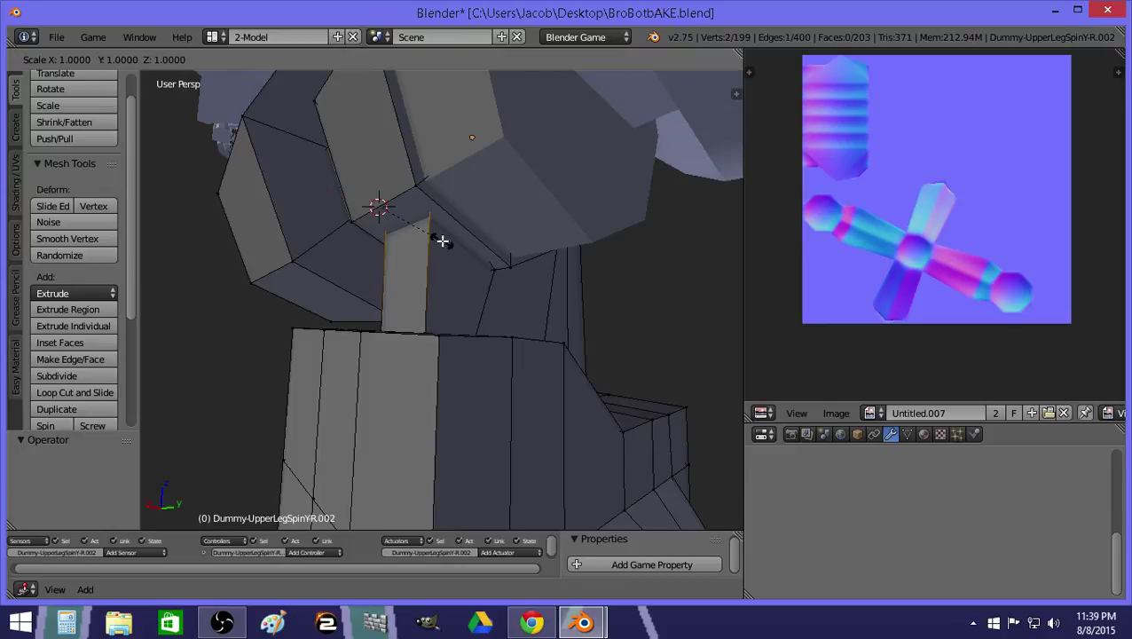
{"action": "key", "text": "shift+y"}
{"action": "key", "text": "0"}
{"action": "key", "text": "Return"}
{"action": "key", "text": "Tab"}
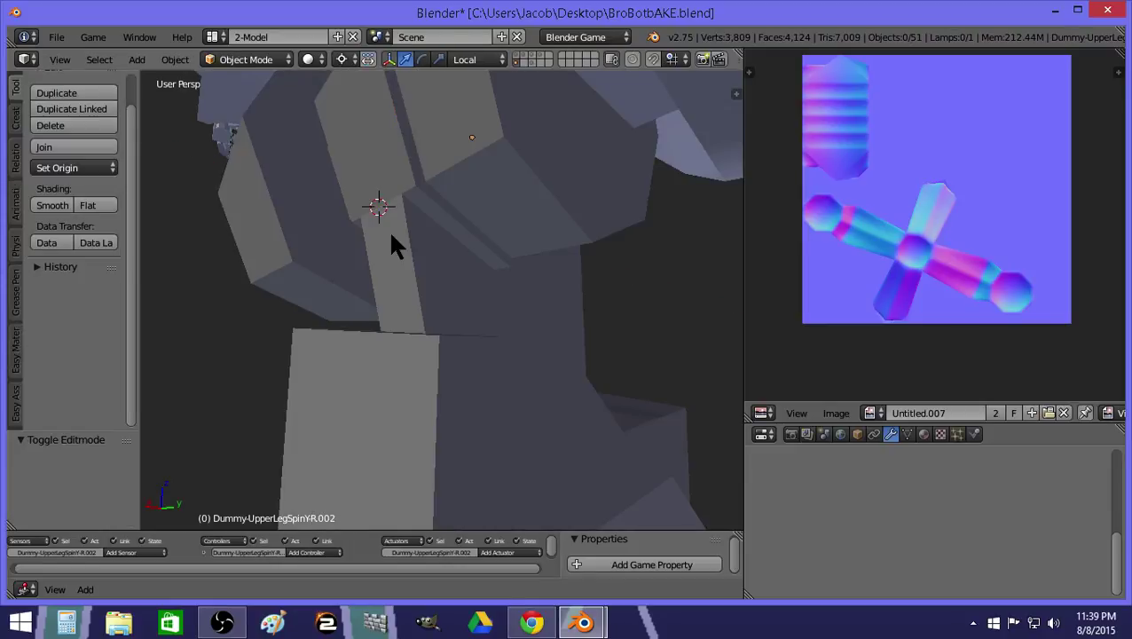
Subdivide the edges running across the joint ring's band to add a middle edge loop all around.
{"action": "key", "text": "shift+f"}
{"action": "left_click", "coordinate": [446, 327]}
{"action": "key", "text": "Tab"}
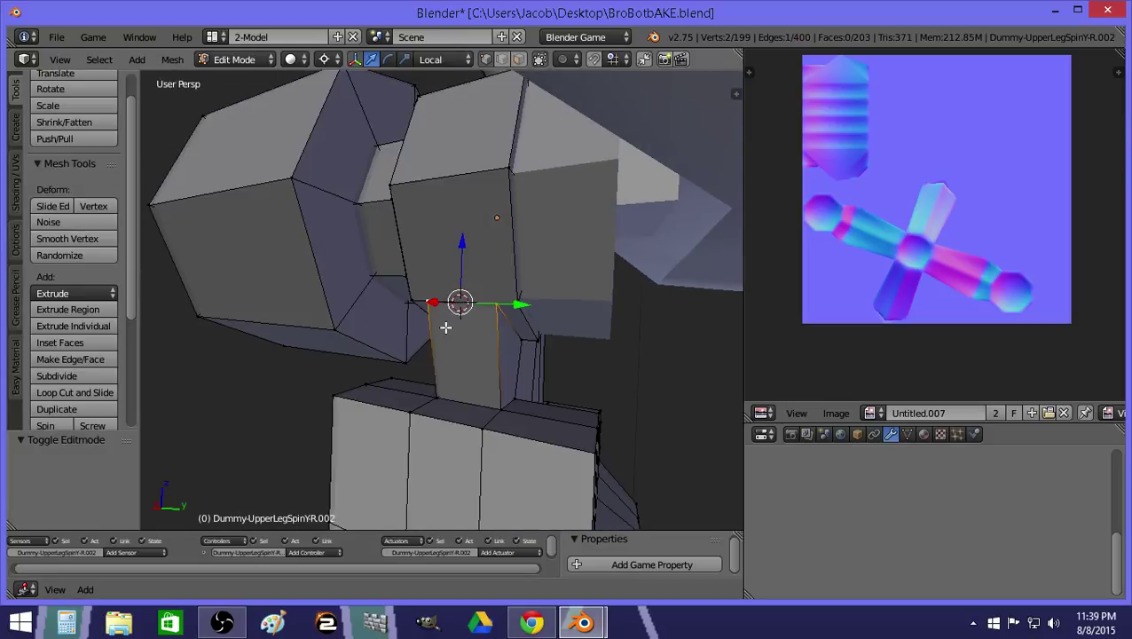
{"action": "key", "text": "a"}
{"action": "key", "text": "Tab"}
{"action": "key", "text": "Tab"}
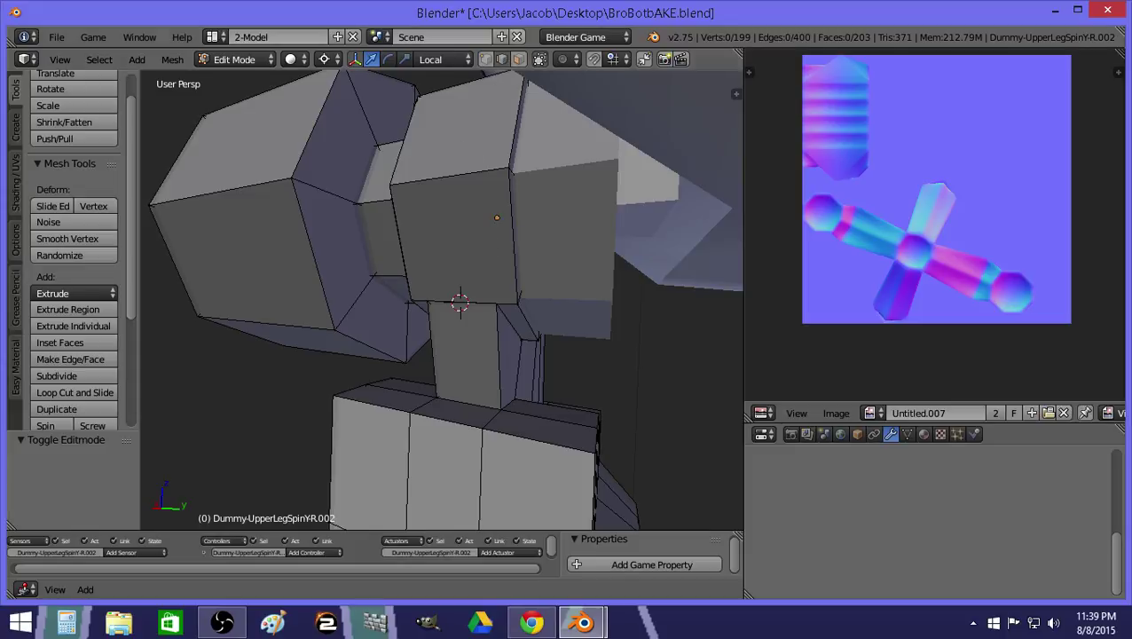
{"action": "left_click", "coordinate": [520, 60]}
{"action": "left_click", "coordinate": [446, 181], "text": "alt"}
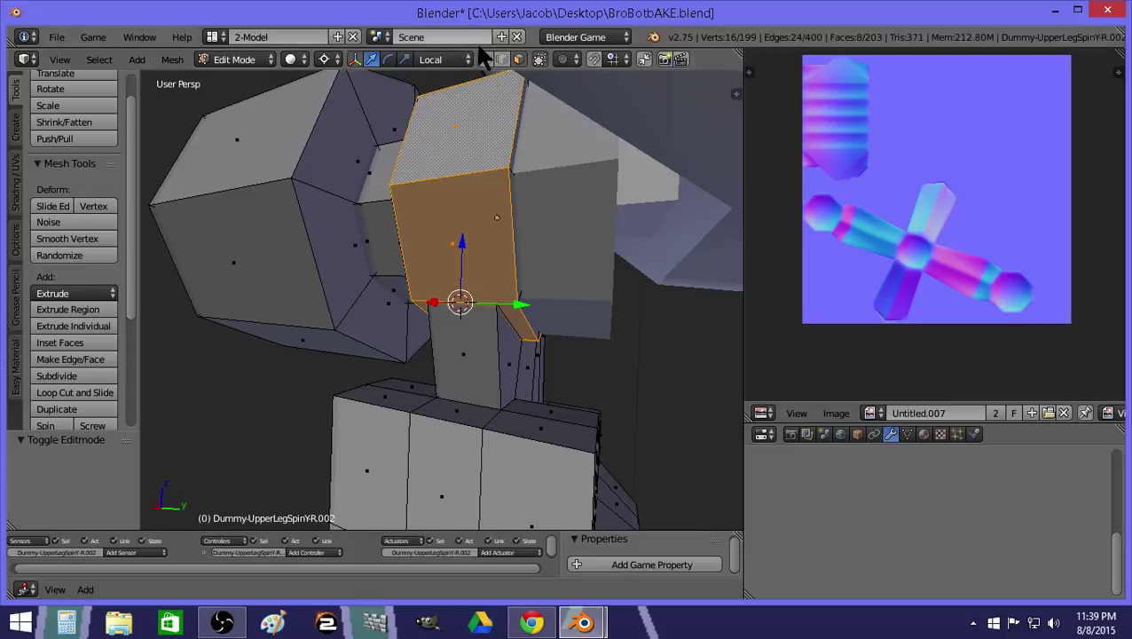
{"action": "left_click", "coordinate": [503, 60]}
{"action": "left_click", "coordinate": [512, 214], "text": "alt+shift"}
{"action": "right_click", "coordinate": [401, 231], "text": "alt+shift"}
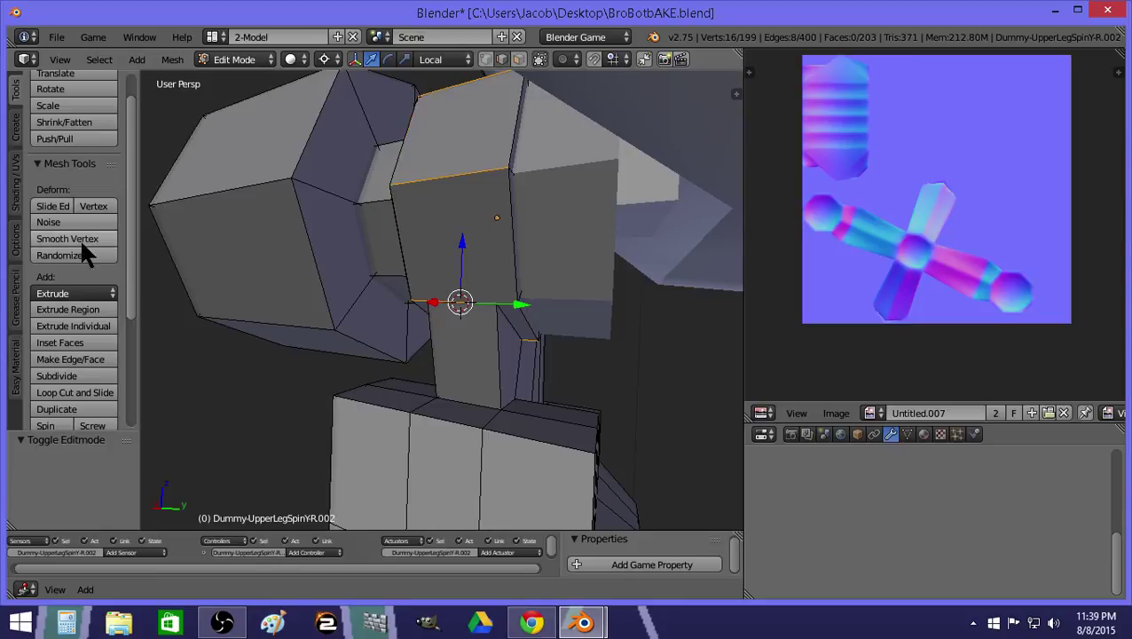
{"action": "left_click", "coordinate": [71, 376]}
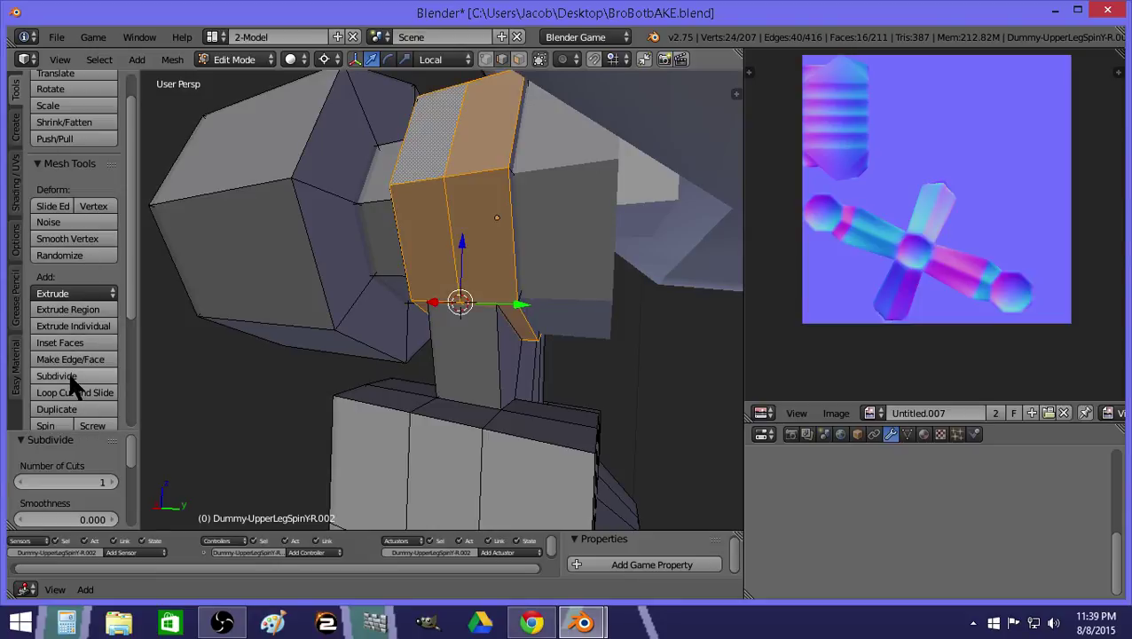
Subdivide the crosswise edges of both halves of the ring band once more, making four strips.
{"action": "right_click", "coordinate": [511, 207], "text": "alt+shift"}
{"action": "right_click", "coordinate": [444, 213], "text": "alt+shift"}
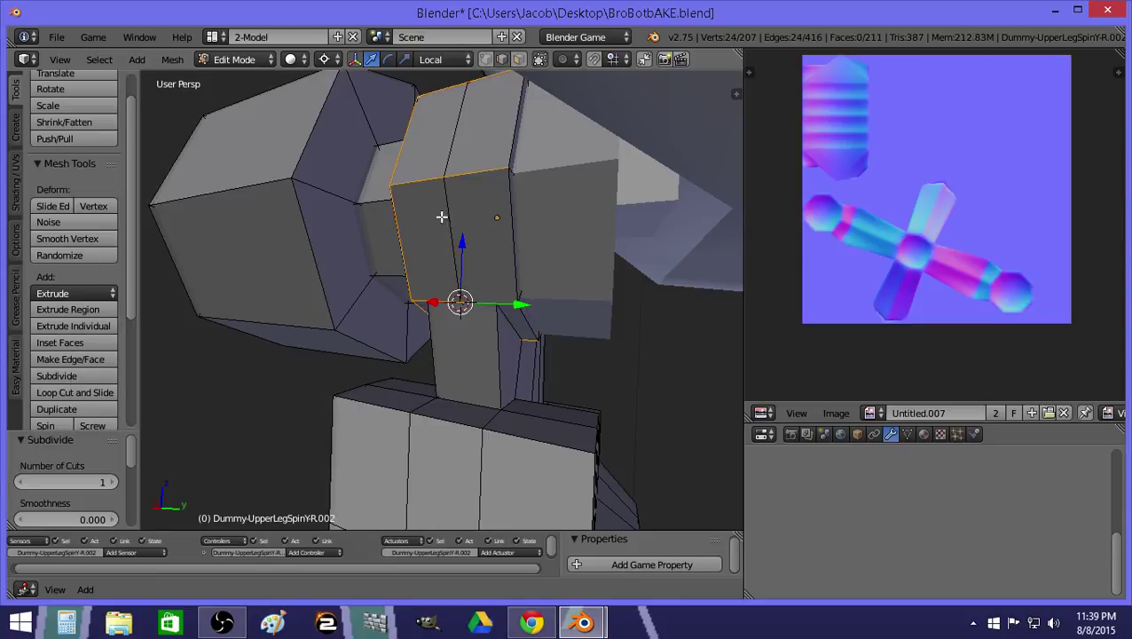
{"action": "right_click", "coordinate": [391, 233], "text": "alt+shift"}
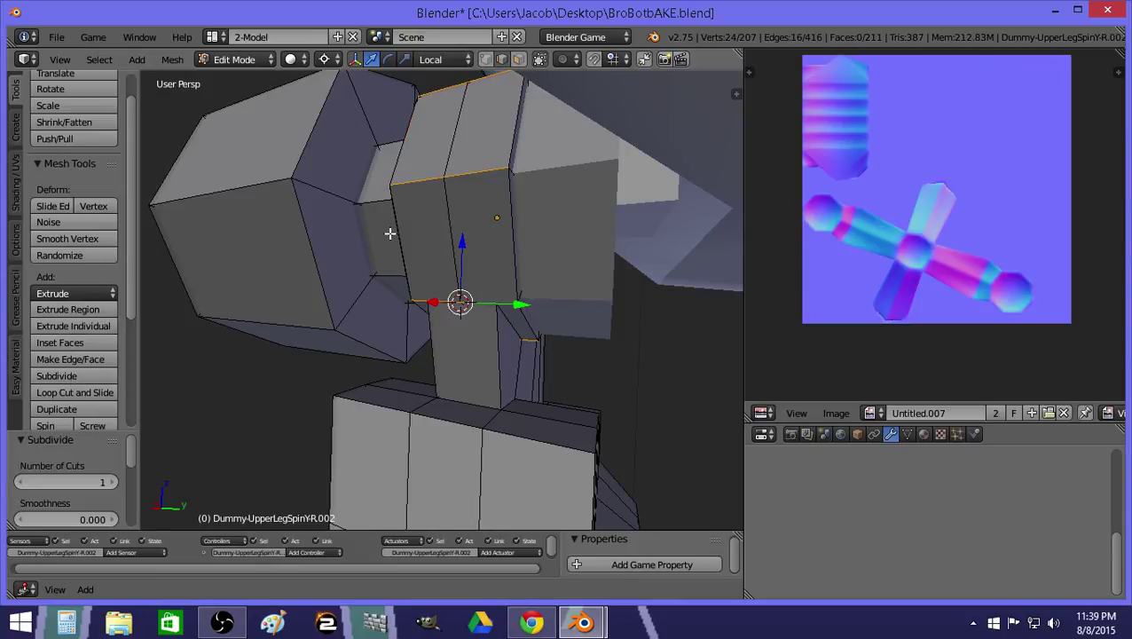
{"action": "left_click", "coordinate": [71, 376]}
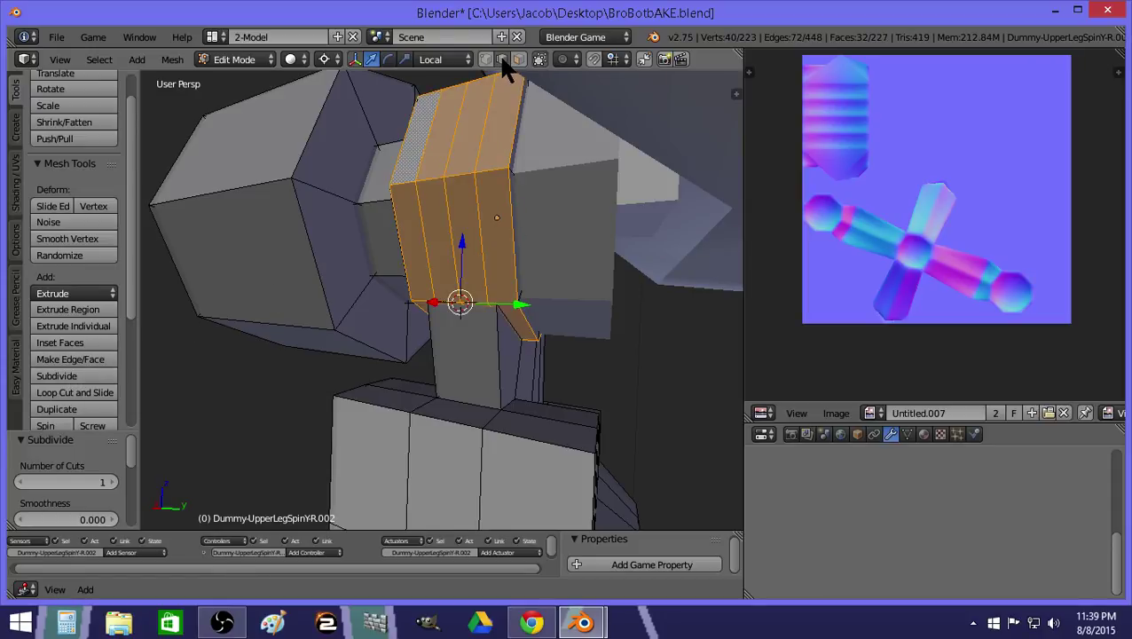
Edge-slide the ring band's middle edge loop onto an adjacent loop.
{"action": "key", "text": "a"}
{"action": "right_click", "coordinate": [453, 204], "text": "alt"}
{"action": "key", "text": "ctrl+e"}
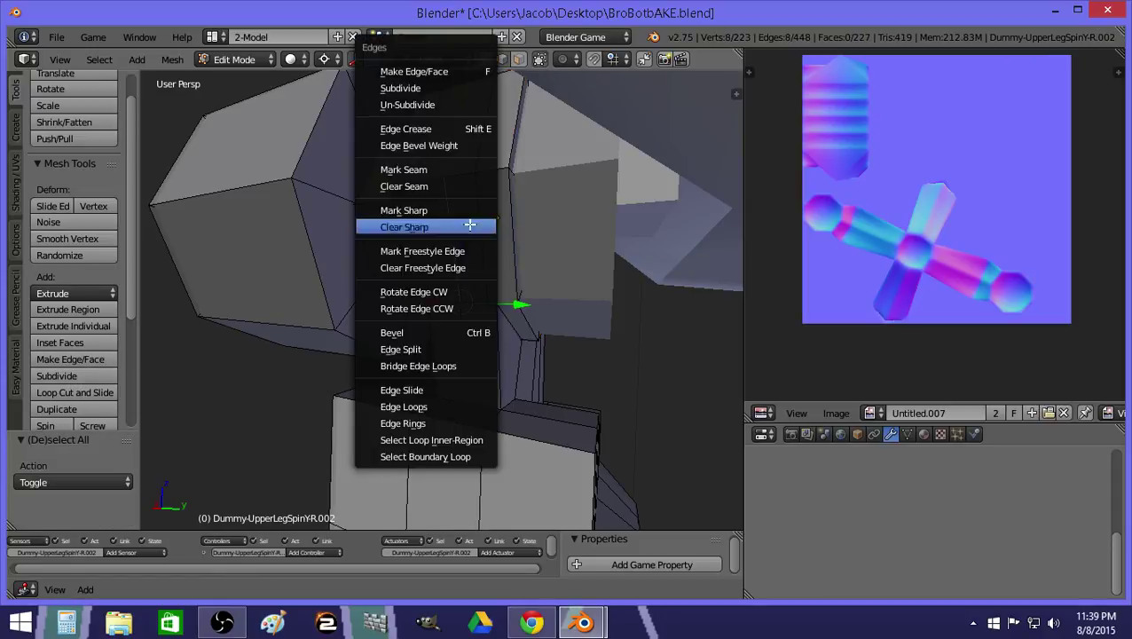
{"action": "left_click", "coordinate": [431, 389]}
{"action": "left_click", "coordinate": [449, 354]}
Remove the doubled vertices from the whole mesh.
{"action": "key", "text": "a"}
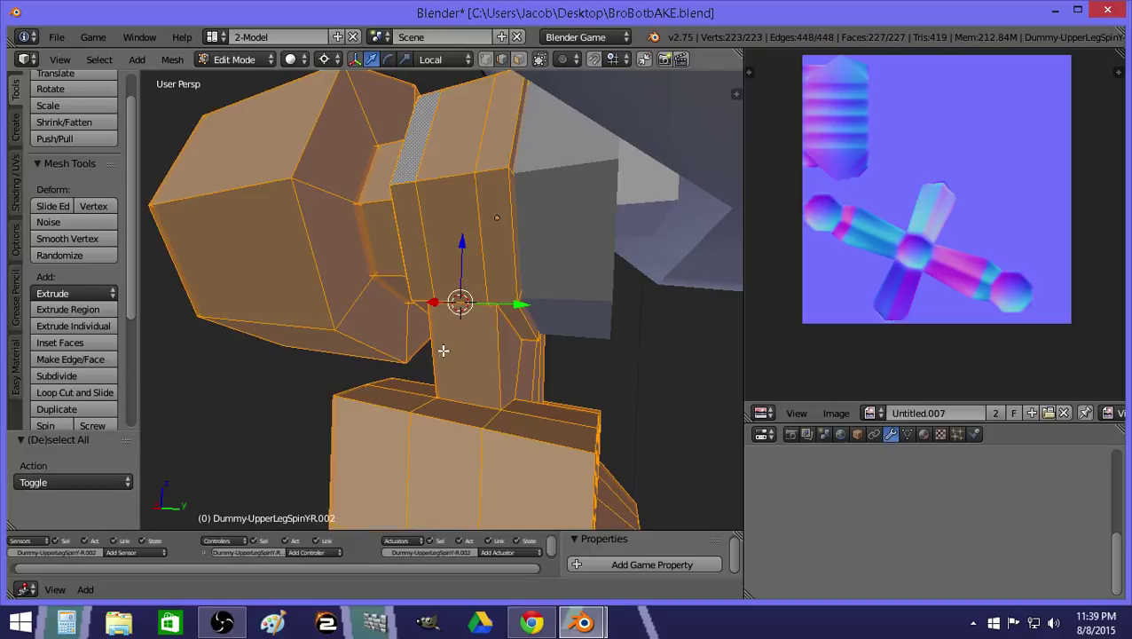
{"action": "scroll", "coordinate": [71, 382], "scroll_direction": "down", "scroll_amount": 5}
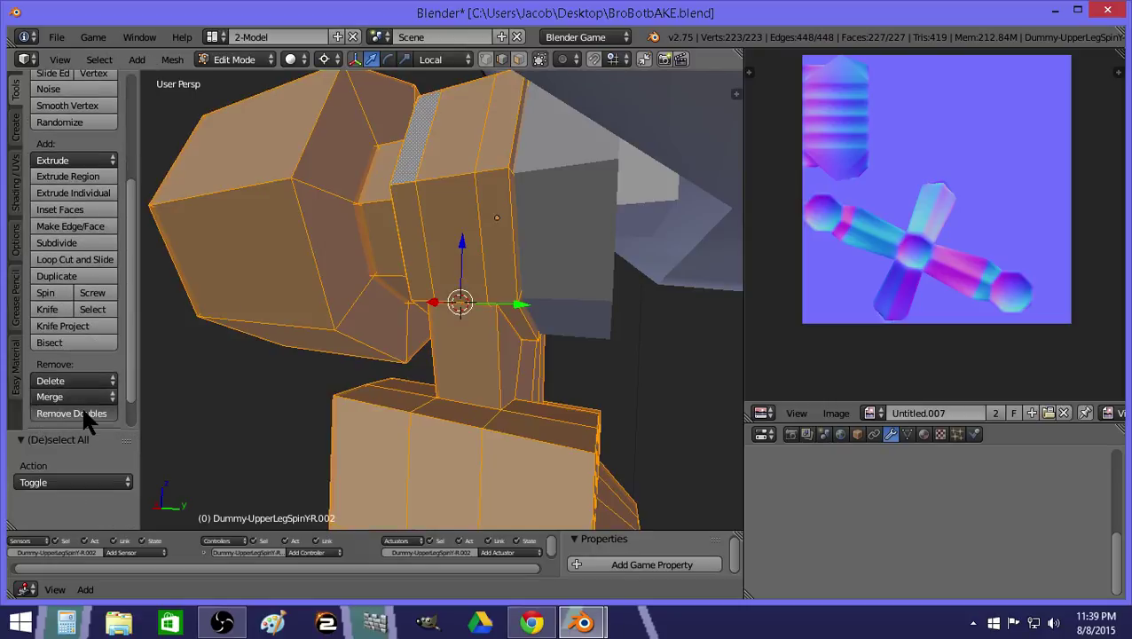
{"action": "left_click", "coordinate": [82, 414]}
{"action": "key", "text": "a"}
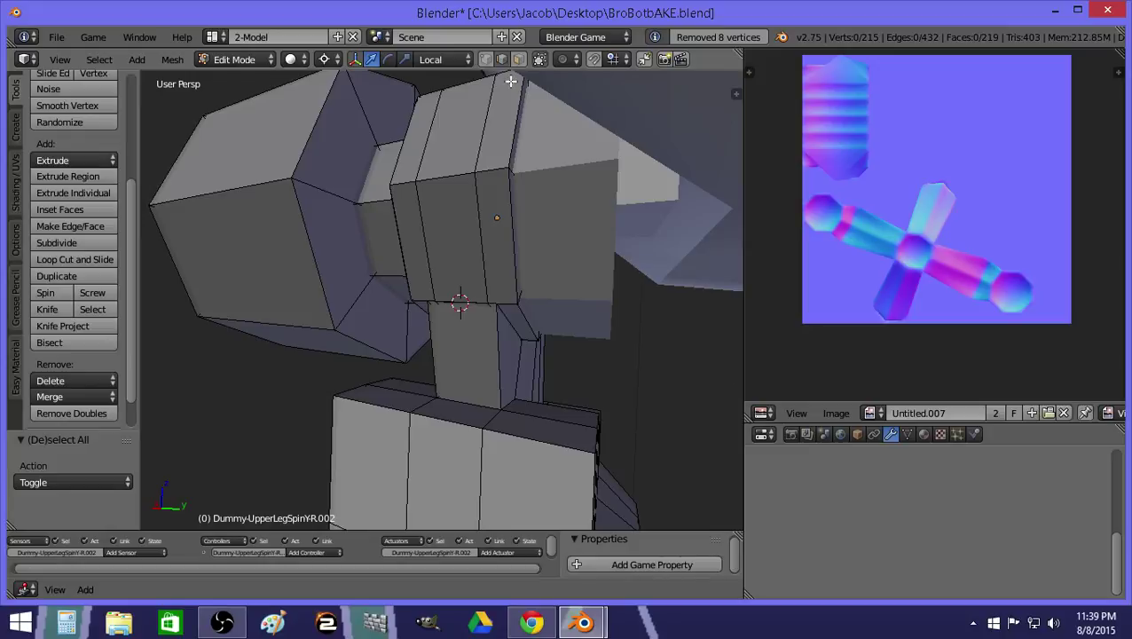
Merge the strut's top corner on the positive Y side with the nearest ring loop vertex, using At Last.
{"action": "right_click", "coordinate": [493, 304]}
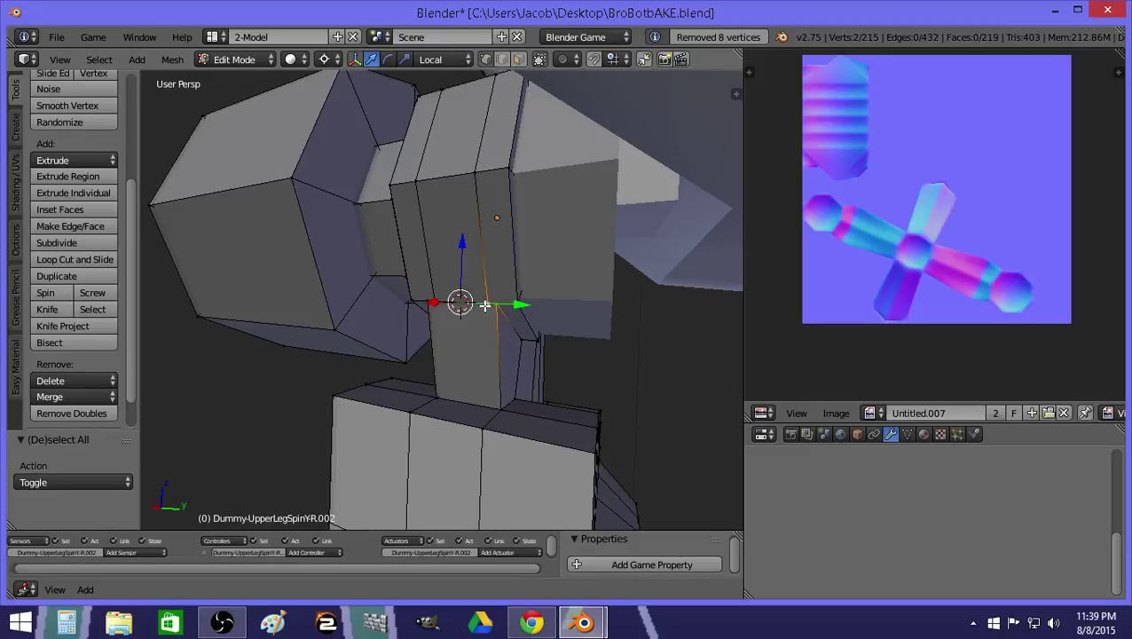
{"action": "key", "text": "z"}
{"action": "key", "text": "alt+m"}
{"action": "left_click", "coordinate": [490, 300]}
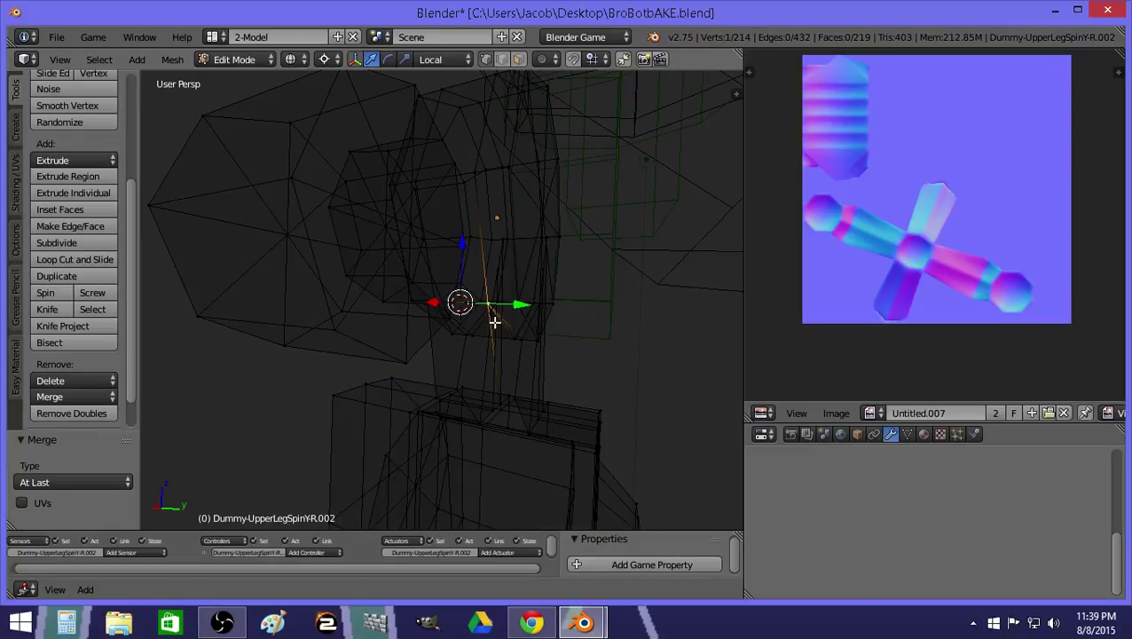
{"action": "key", "text": "a"}
{"action": "key", "text": "z"}
{"action": "key", "text": "z"}
Merge the strut's other top corner with the adjacent ring loop vertex.
{"action": "right_click", "coordinate": [422, 305]}
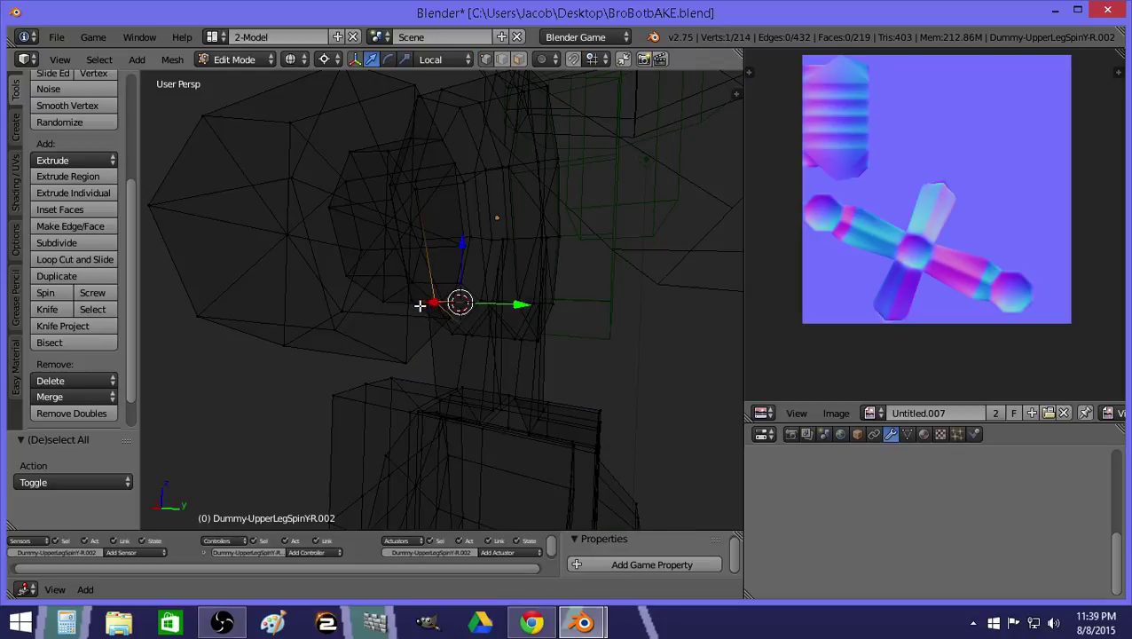
{"action": "key", "text": "z"}
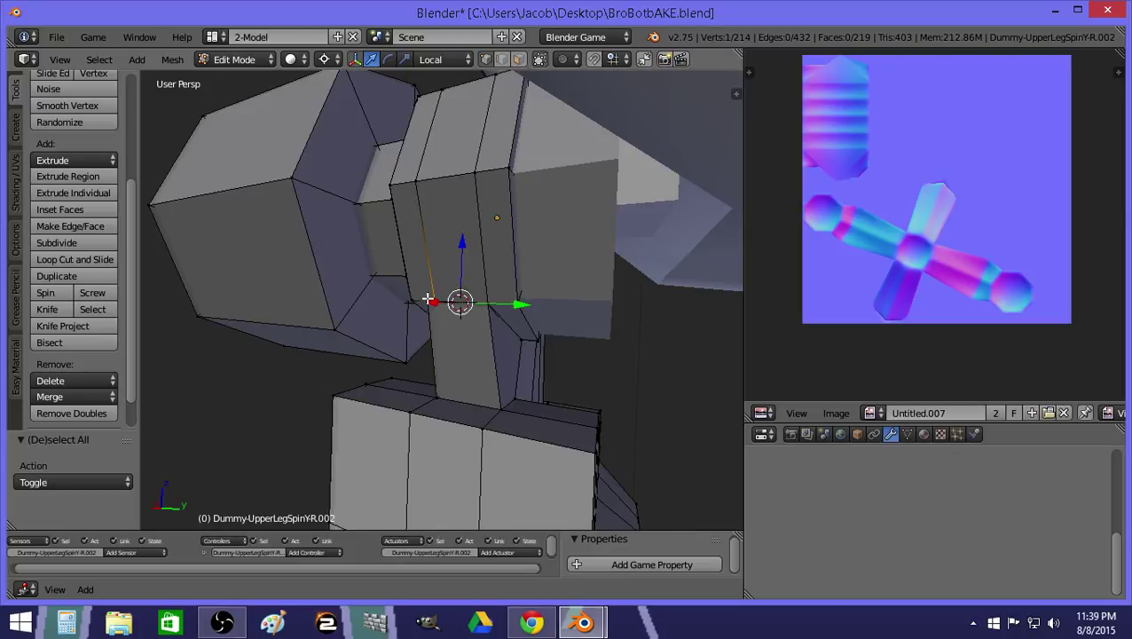
{"action": "right_click", "coordinate": [434, 300], "text": "shift"}
{"action": "key", "text": "alt+m"}
{"action": "left_click", "coordinate": [431, 302]}
{"action": "key", "text": "Tab"}
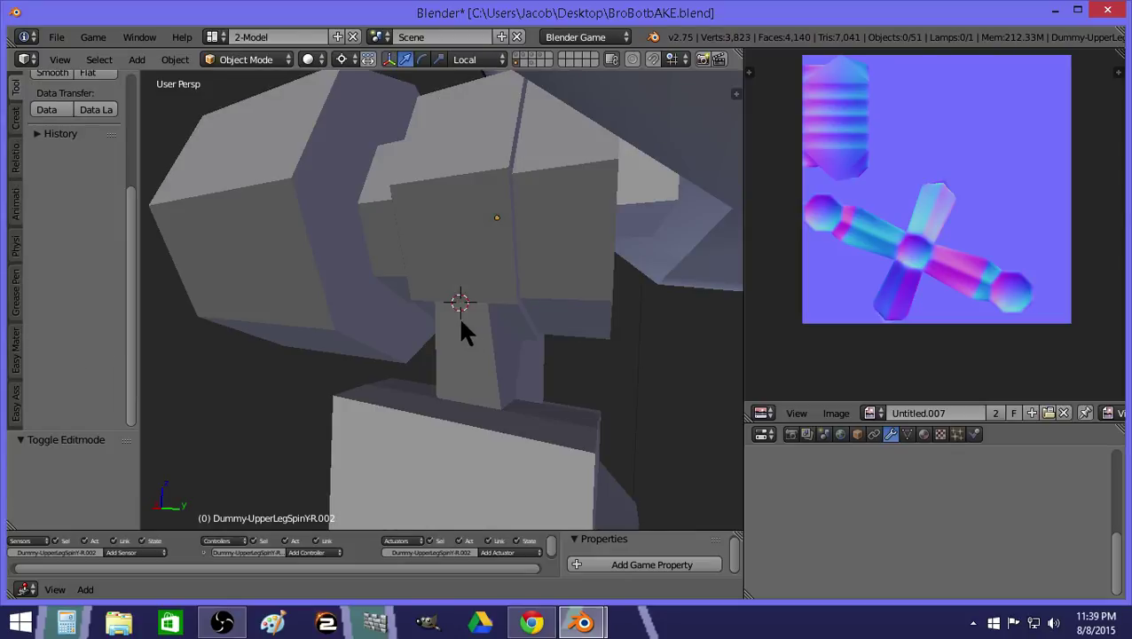
{"action": "key", "text": "Tab"}
{"action": "key", "text": "a"}
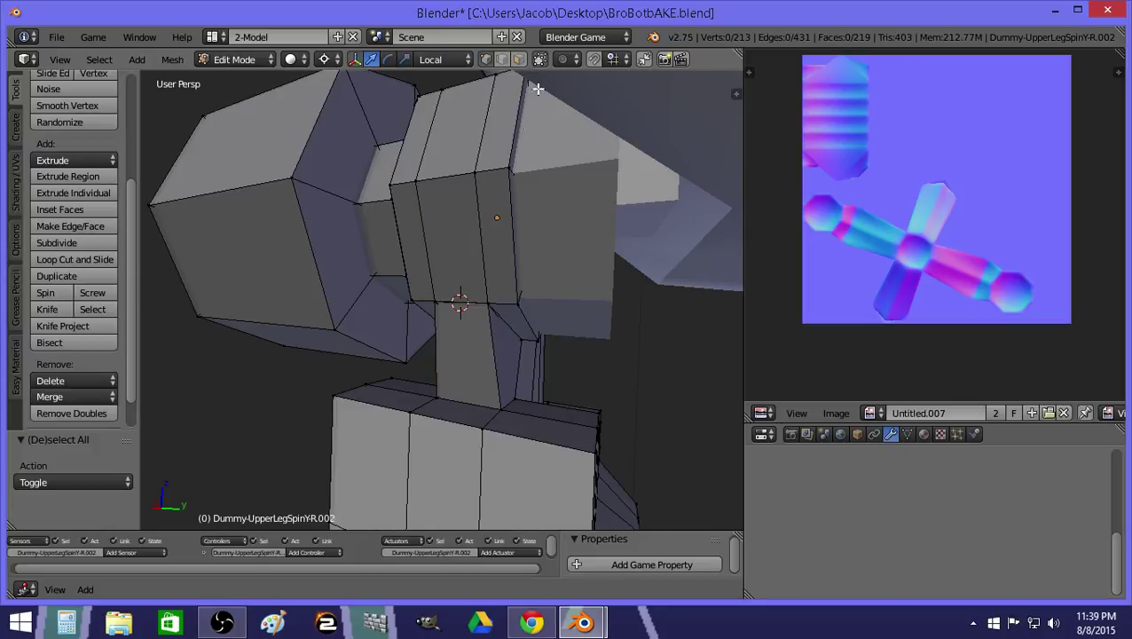
{"action": "right_click", "coordinate": [503, 328]}
{"action": "key", "text": "z"}
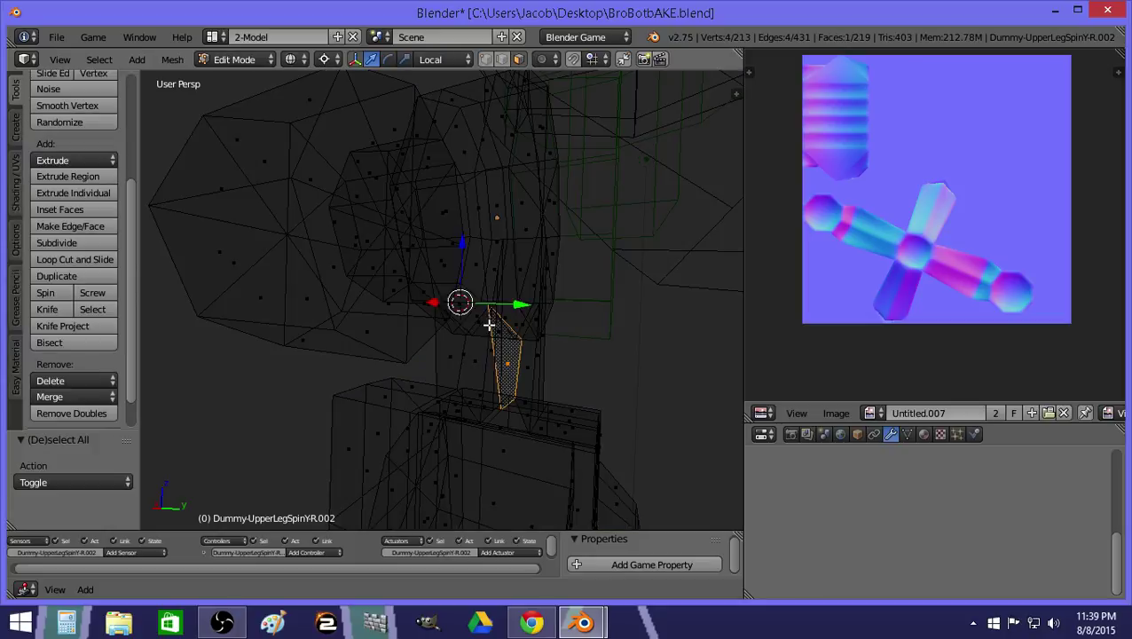
{"action": "right_click", "coordinate": [479, 319]}
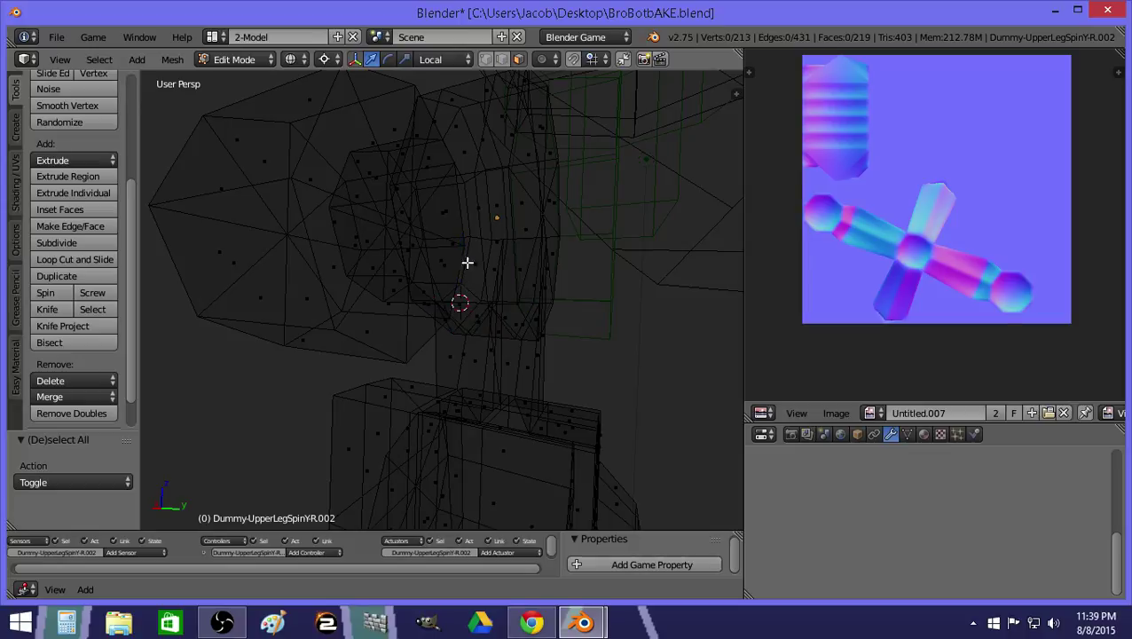
{"action": "key", "text": "z"}
Delete the two bottom faces of the ring's middle strip where the strut meets the ring.
{"action": "right_click", "coordinate": [459, 300], "text": "alt"}
{"action": "key", "text": "z"}
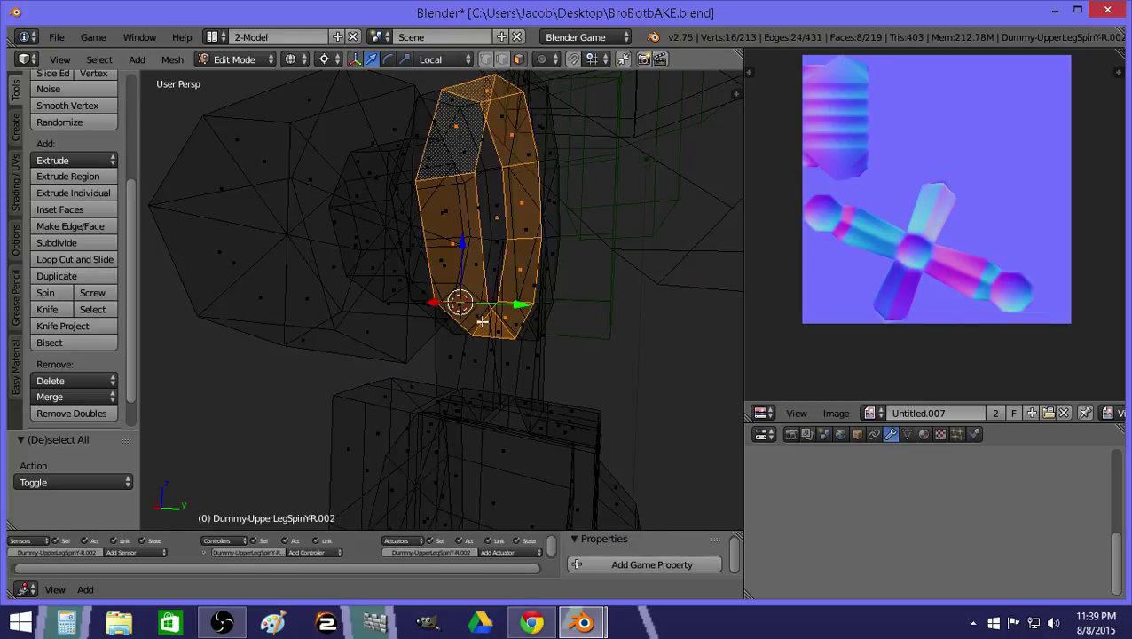
{"action": "right_click", "coordinate": [458, 234], "text": "shift"}
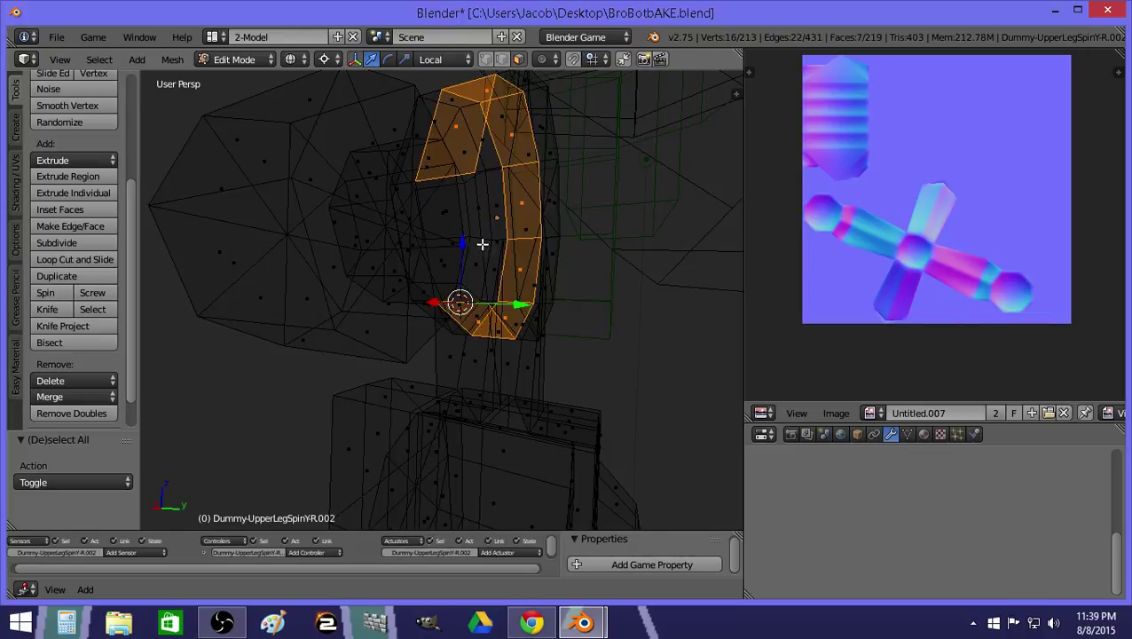
{"action": "right_click", "coordinate": [522, 264], "text": "shift"}
{"action": "right_click", "coordinate": [525, 214], "text": "shift"}
{"action": "key", "text": "ctrl+z"}
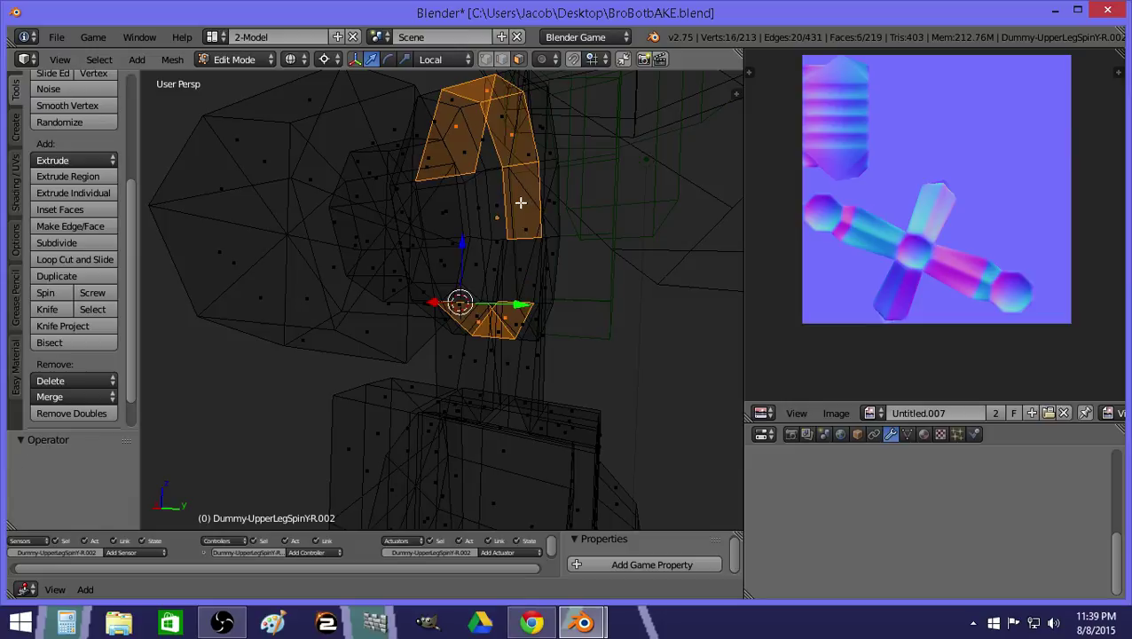
{"action": "right_click", "coordinate": [521, 202], "text": "shift"}
{"action": "right_click", "coordinate": [519, 143], "text": "shift"}
{"action": "key", "text": "ctrl+z"}
{"action": "right_click", "coordinate": [509, 120], "text": "shift"}
{"action": "right_click", "coordinate": [488, 104], "text": "shift"}
{"action": "right_click", "coordinate": [480, 96], "text": "shift"}
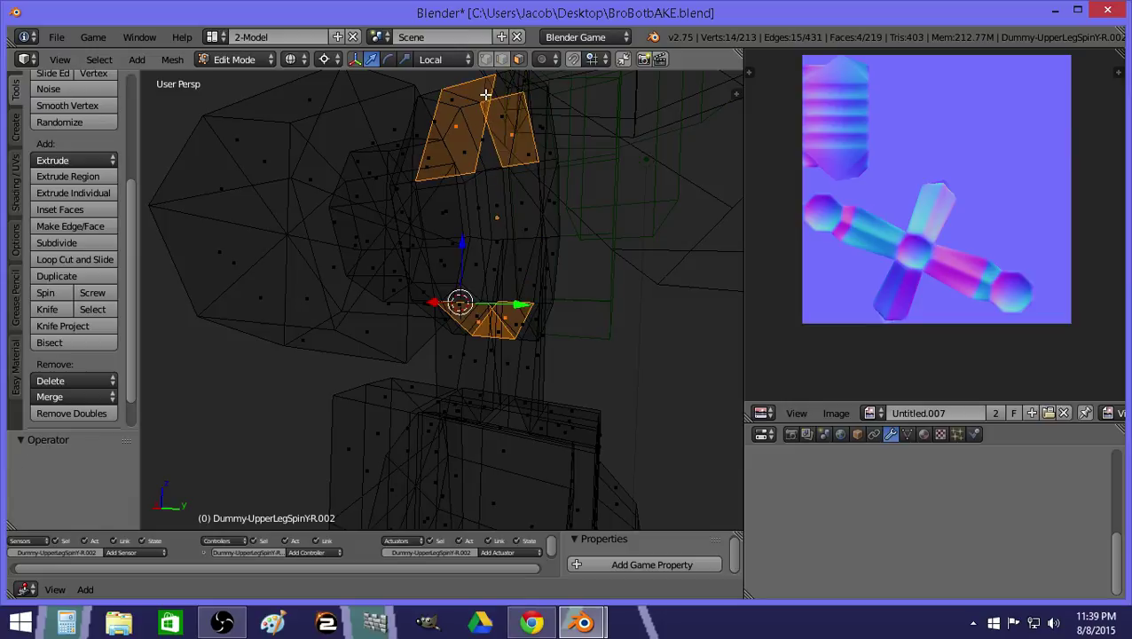
{"action": "right_click", "coordinate": [457, 119], "text": "shift"}
{"action": "right_click", "coordinate": [513, 131], "text": "shift"}
{"action": "key", "text": "z"}
{"action": "key", "text": "x"}
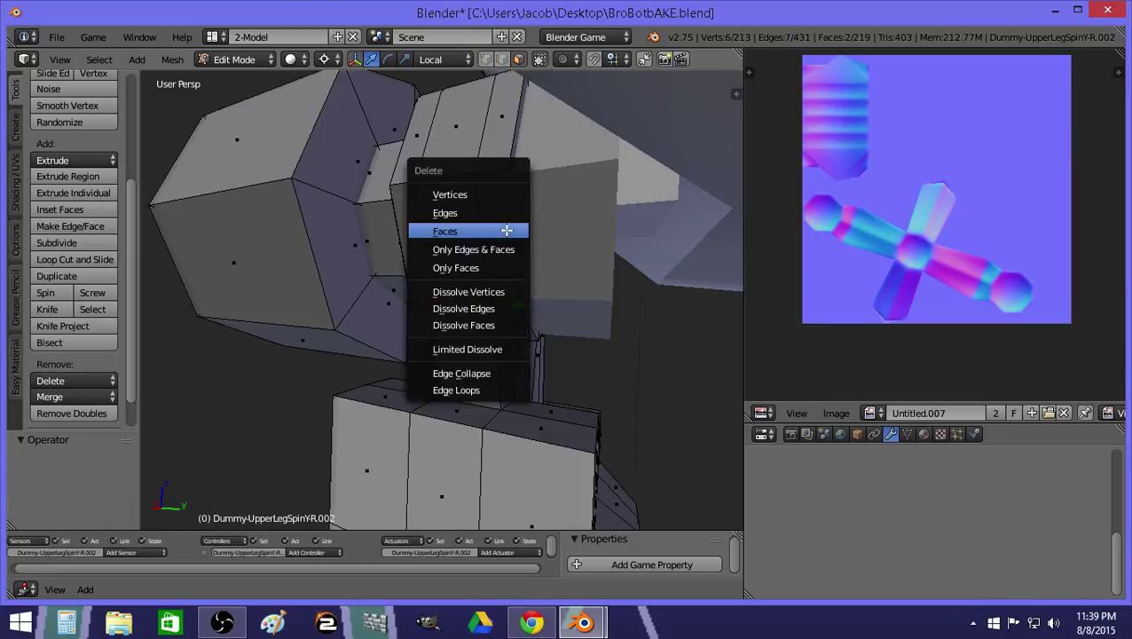
{"action": "left_click", "coordinate": [507, 230]}
{"action": "key", "text": "Tab"}
{"action": "key", "text": "shift+f"}
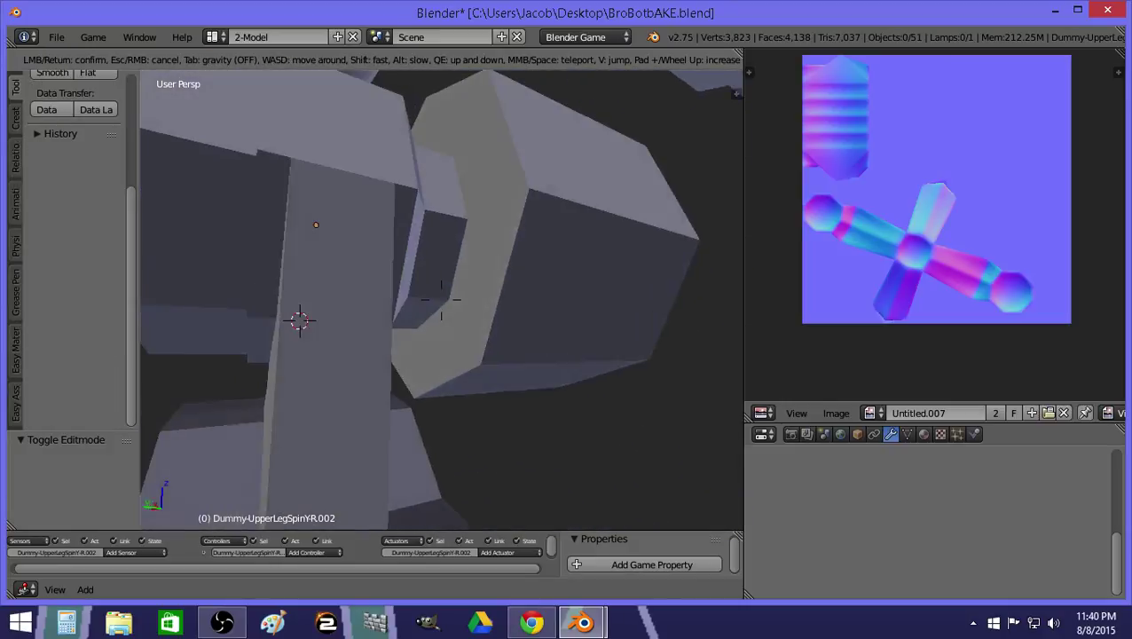
{"action": "left_click", "coordinate": [442, 308]}
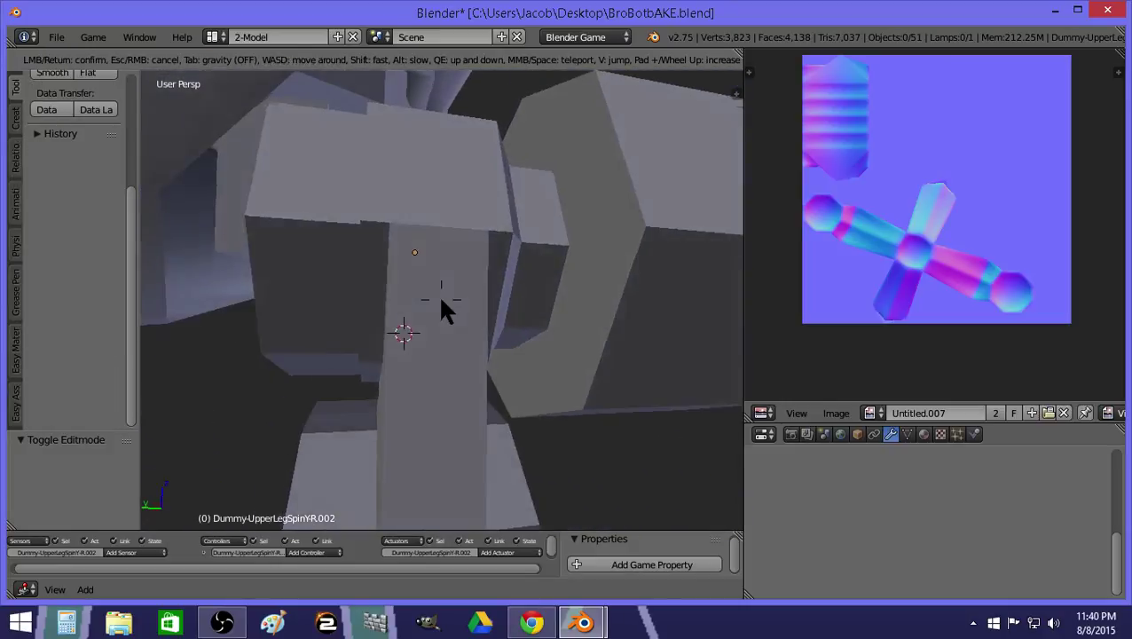
{"action": "key", "text": "Tab"}
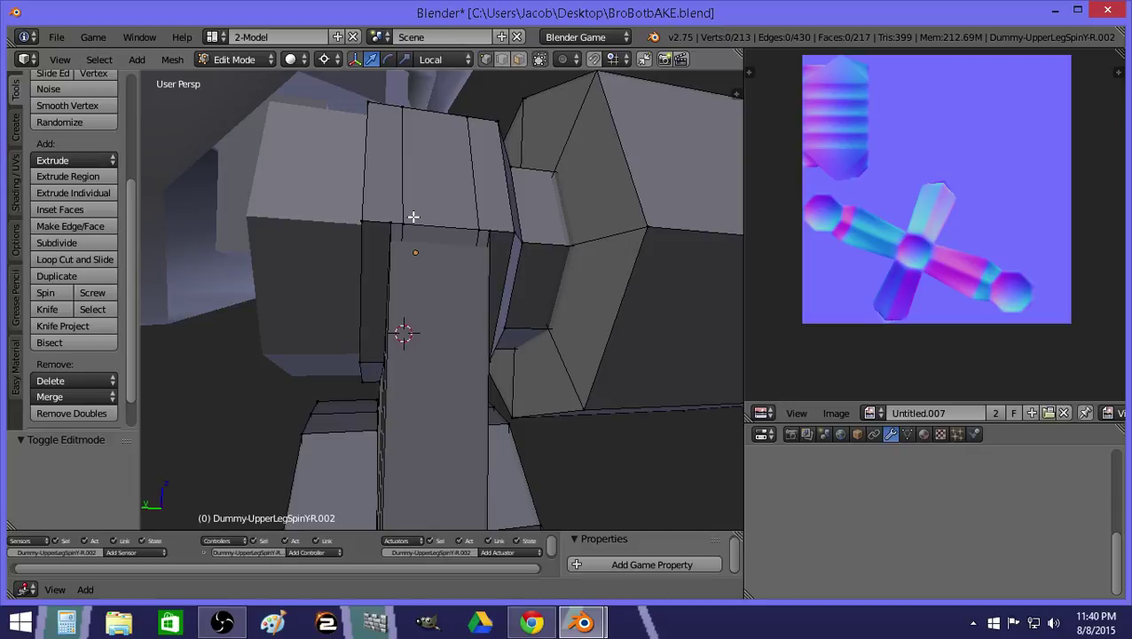
Merge the strut's two top corner vertices on this face into the adjacent ring loop vertices, using At Last.
{"action": "right_click", "coordinate": [394, 223]}
{"action": "right_click", "coordinate": [405, 223], "text": "shift"}
{"action": "key", "text": "alt+m"}
{"action": "left_click", "coordinate": [404, 223]}
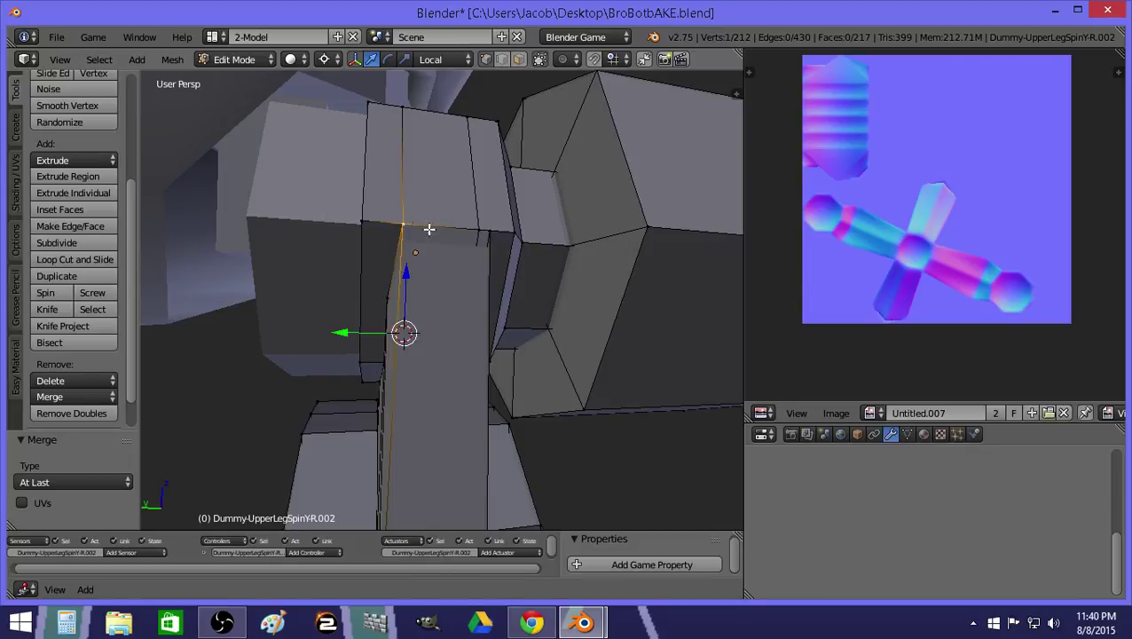
{"action": "key", "text": "a"}
{"action": "right_click", "coordinate": [489, 231]}
{"action": "right_click", "coordinate": [477, 229], "text": "shift"}
{"action": "key", "text": "alt+m"}
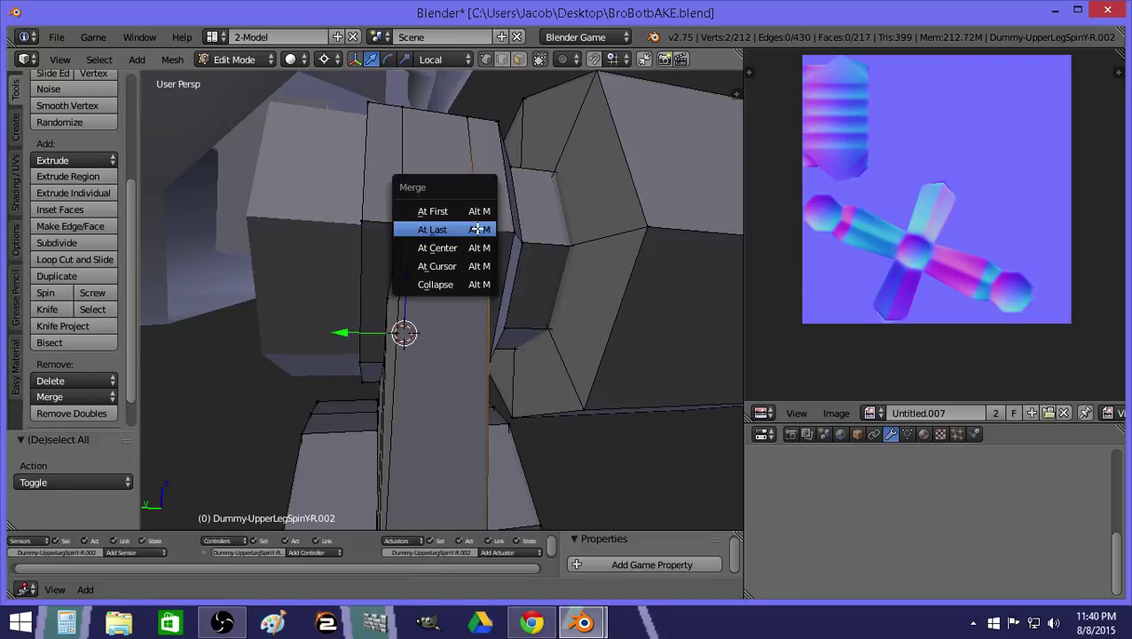
{"action": "left_click", "coordinate": [477, 229]}
{"action": "key", "text": "a"}
Merge the strut's side vertex on the positive Y side into the vertex below it at the ring's lower corner, At Last.
{"action": "key", "text": "shift+f"}
{"action": "left_click", "coordinate": [372, 313]}
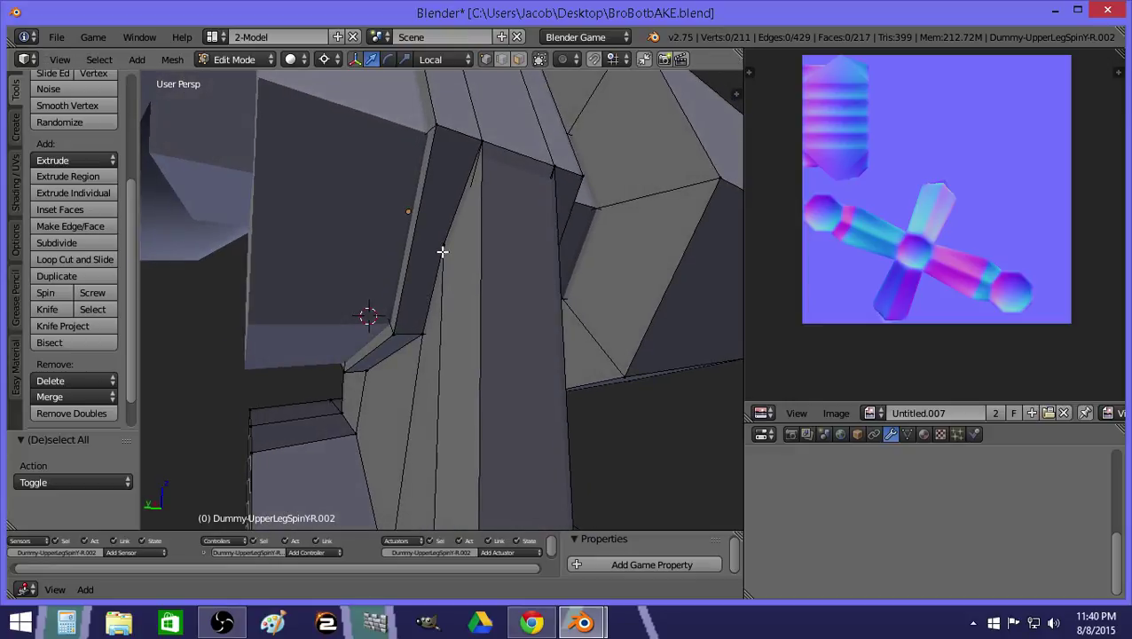
{"action": "right_click", "coordinate": [442, 246]}
{"action": "right_click", "coordinate": [430, 329], "text": "shift"}
{"action": "key", "text": "alt+m"}
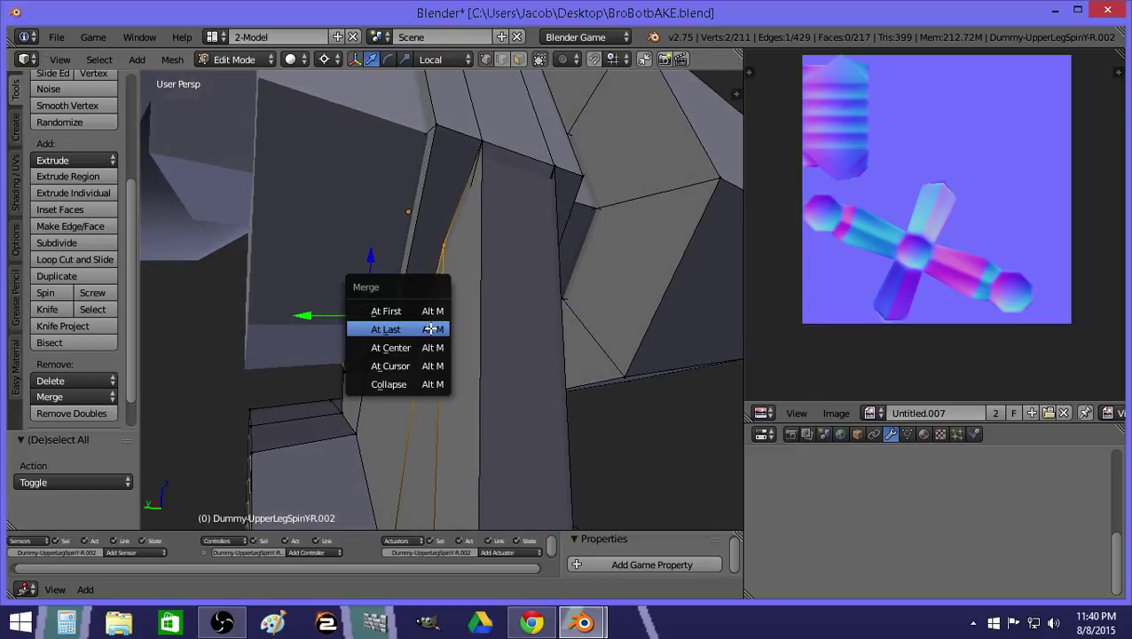
{"action": "left_click", "coordinate": [430, 325]}
Merge the matching strut side vertex on the negative Y side into the vertex below it, using At Last.
{"action": "key", "text": "shift+f"}
{"action": "left_click", "coordinate": [441, 300]}
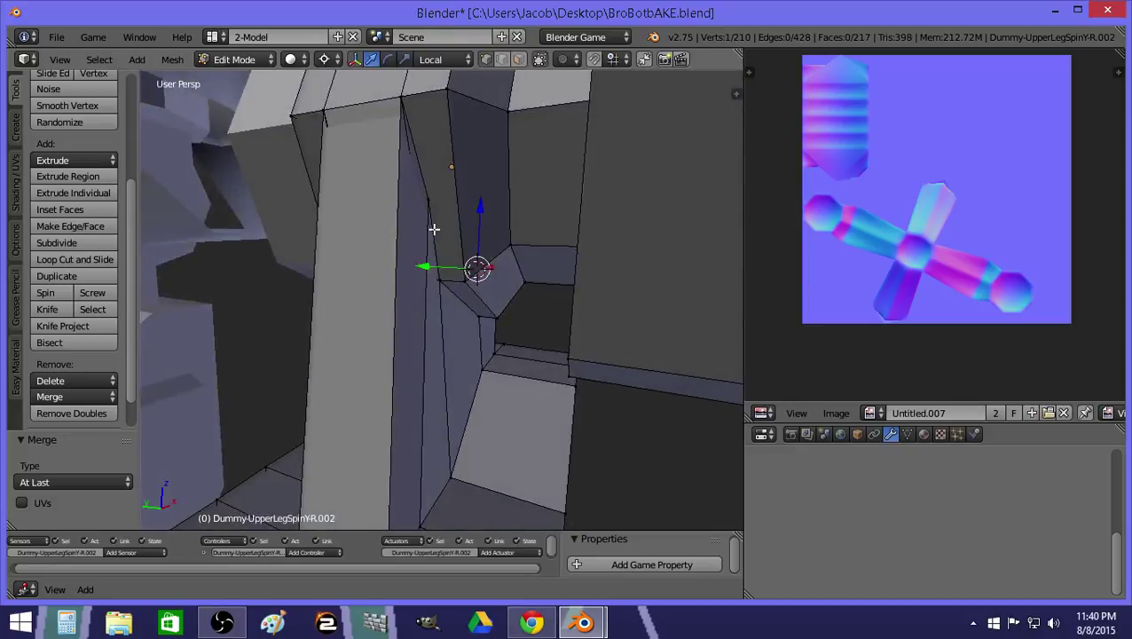
{"action": "right_click", "coordinate": [424, 201]}
{"action": "right_click", "coordinate": [447, 270], "text": "shift"}
{"action": "key", "text": "alt+m"}
{"action": "left_click", "coordinate": [449, 271]}
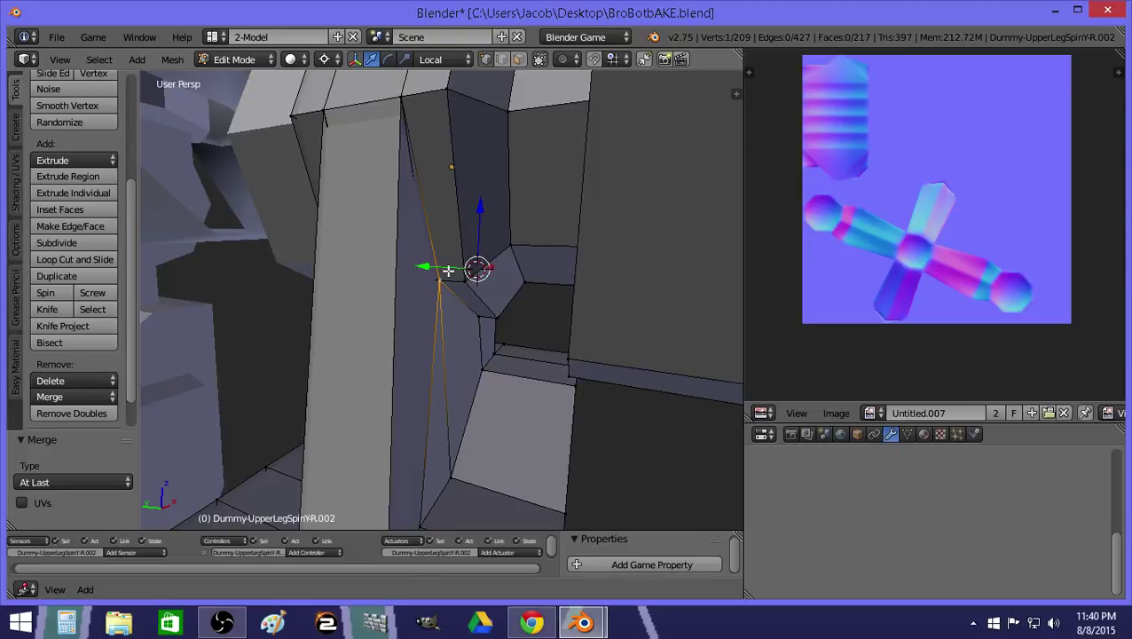
Merge the two nearly coincident vertices where the strut meets the ring's lower corner on the negative Y side.
{"action": "key", "text": "a"}
{"action": "key", "text": "z"}
{"action": "right_click", "coordinate": [435, 272]}
{"action": "right_click", "coordinate": [435, 278], "text": "shift"}
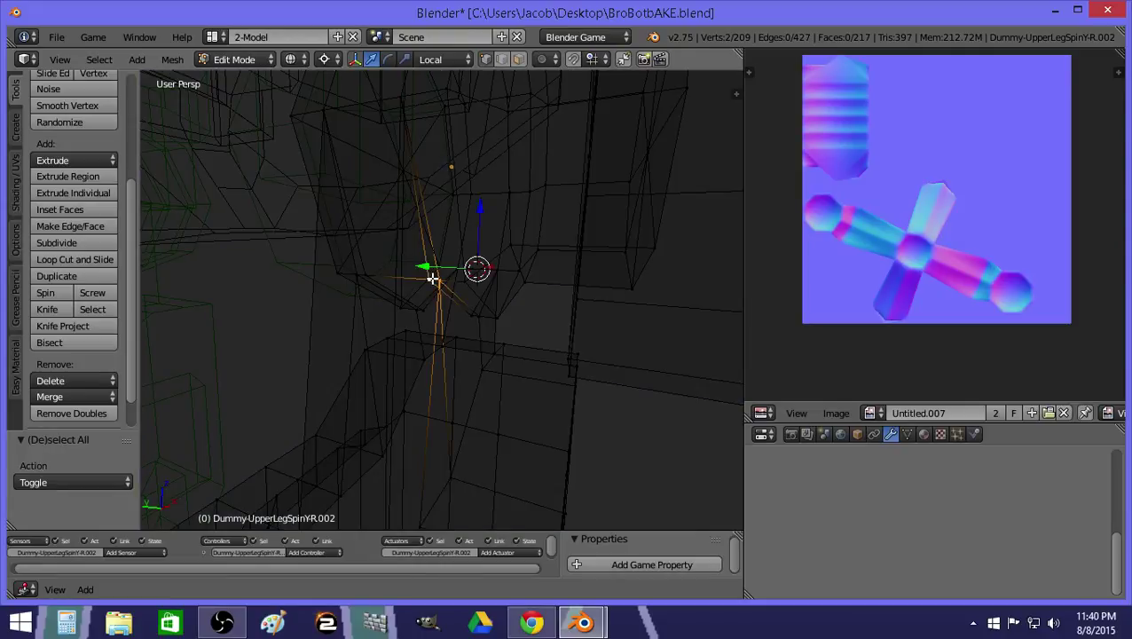
{"action": "key", "text": "alt+m"}
{"action": "left_click", "coordinate": [432, 280]}
{"action": "key", "text": "z"}
Merge the two close vertices at the ring's lower corner on the strut's positive Y side and leave mesh editing.
{"action": "key", "text": "shift+f"}
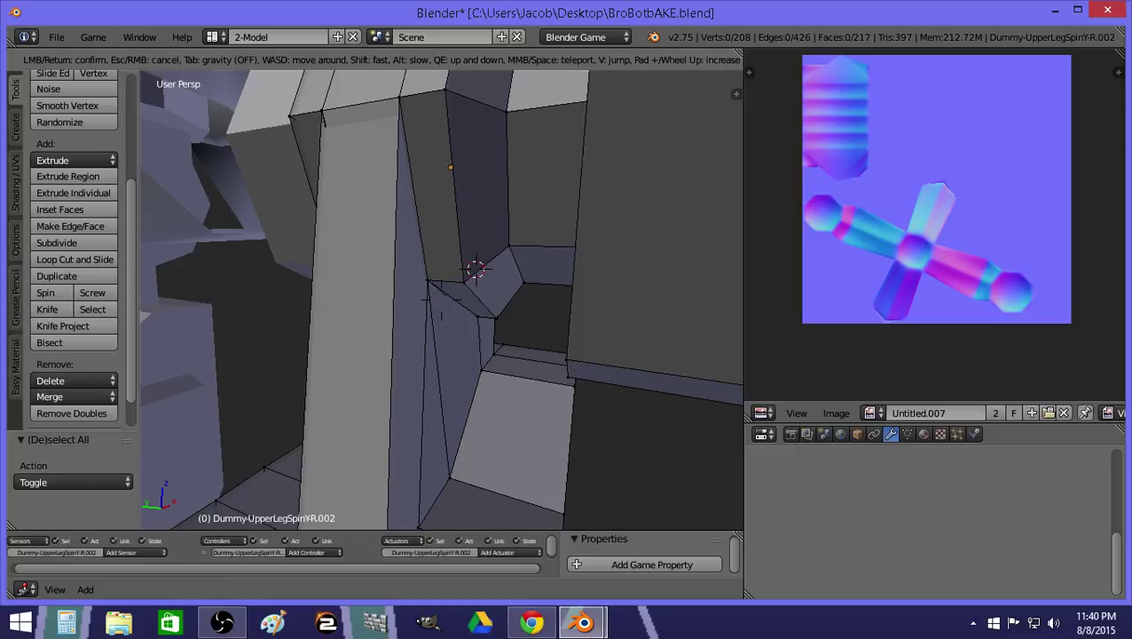
{"action": "left_click", "coordinate": [463, 290]}
{"action": "right_click", "coordinate": [511, 253]}
{"action": "key", "text": "z"}
{"action": "right_click", "coordinate": [525, 254], "text": "shift"}
{"action": "key", "text": "z"}
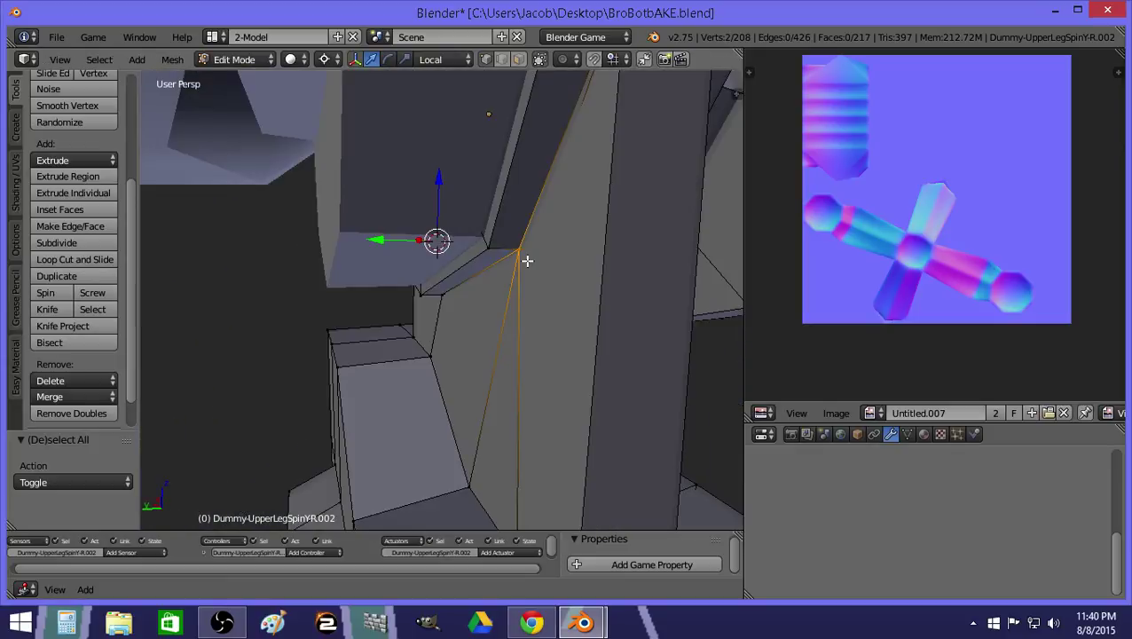
{"action": "key", "text": "alt+m"}
{"action": "left_click", "coordinate": [528, 261]}
{"action": "key", "text": "Tab"}
Delete the ring's middle-strip face hidden behind the top of the strut.
{"action": "key", "text": "shift+f"}
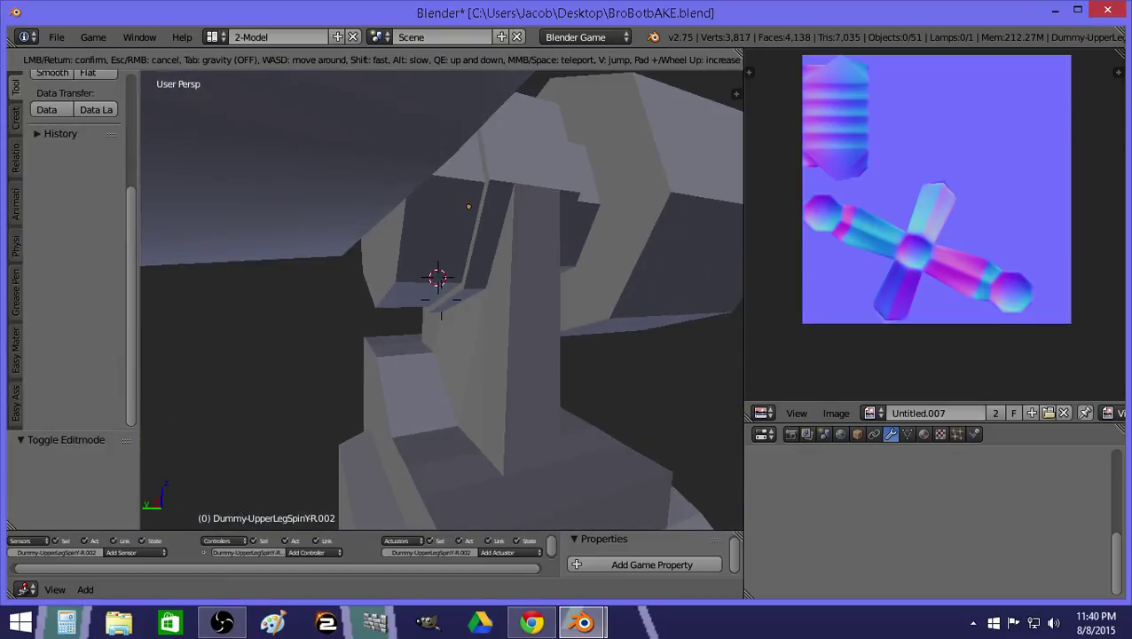
{"action": "left_click", "coordinate": [452, 309]}
{"action": "key", "text": "Tab"}
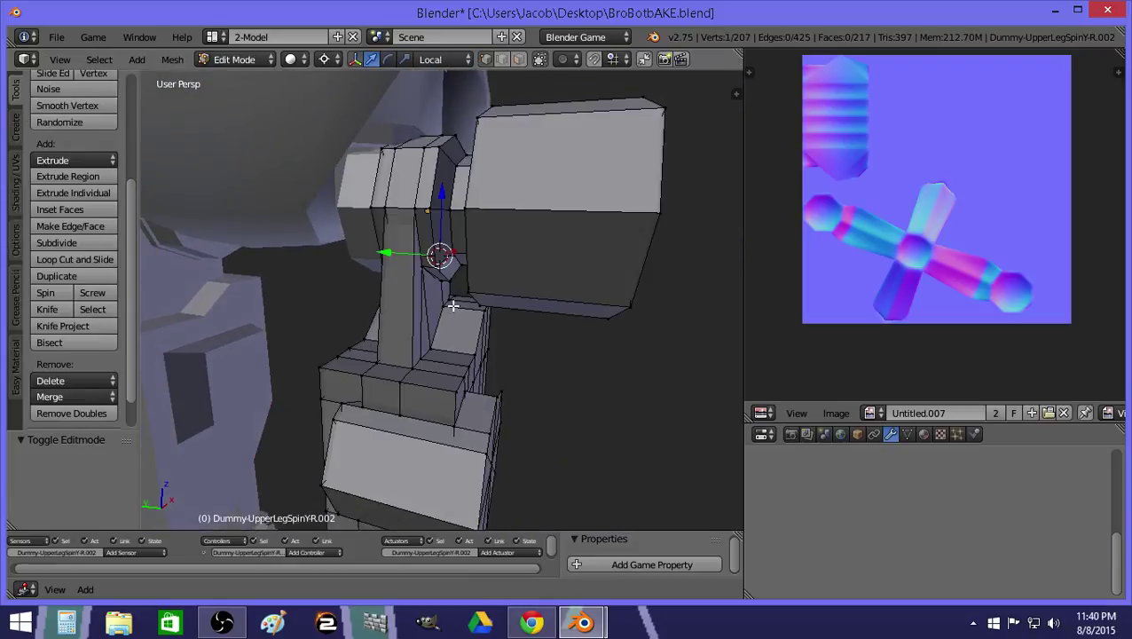
{"action": "key", "text": "a"}
{"action": "key", "text": "a"}
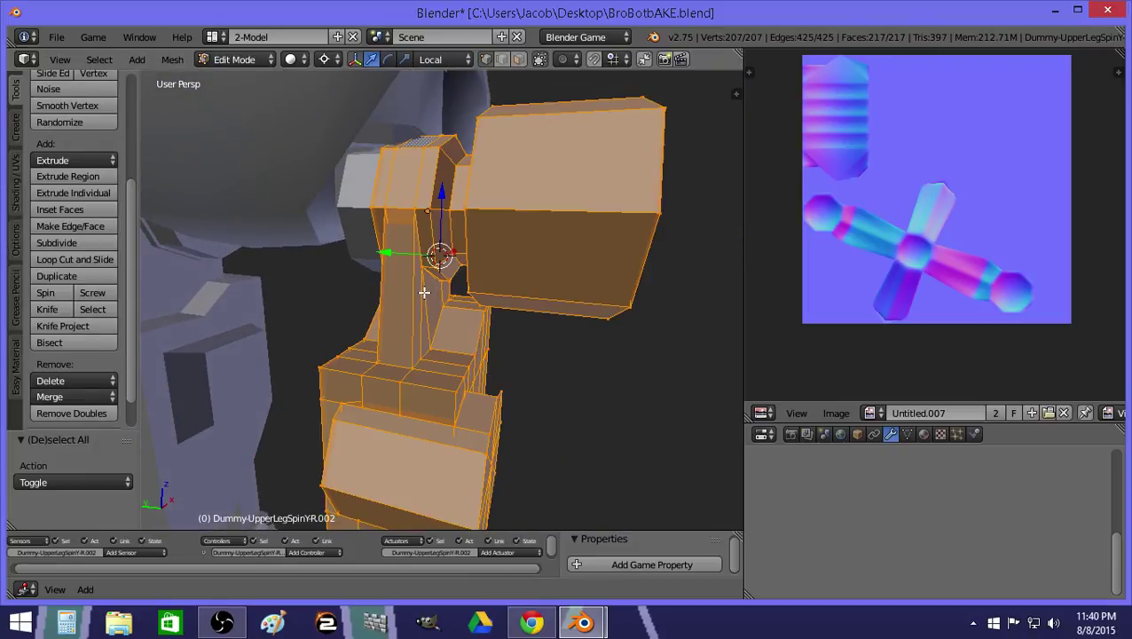
{"action": "left_click", "coordinate": [519, 61]}
{"action": "key", "text": "z"}
{"action": "right_click", "coordinate": [405, 235]}
{"action": "key", "text": "z"}
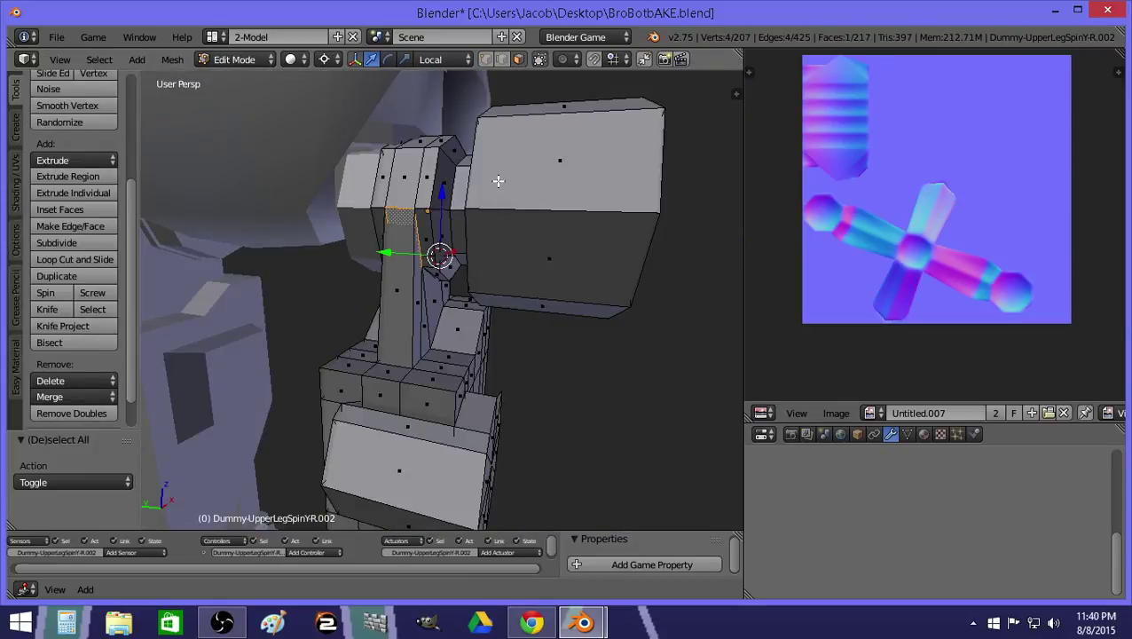
{"action": "key", "text": "x"}
{"action": "left_click", "coordinate": [498, 181]}
{"action": "key", "text": "Tab"}
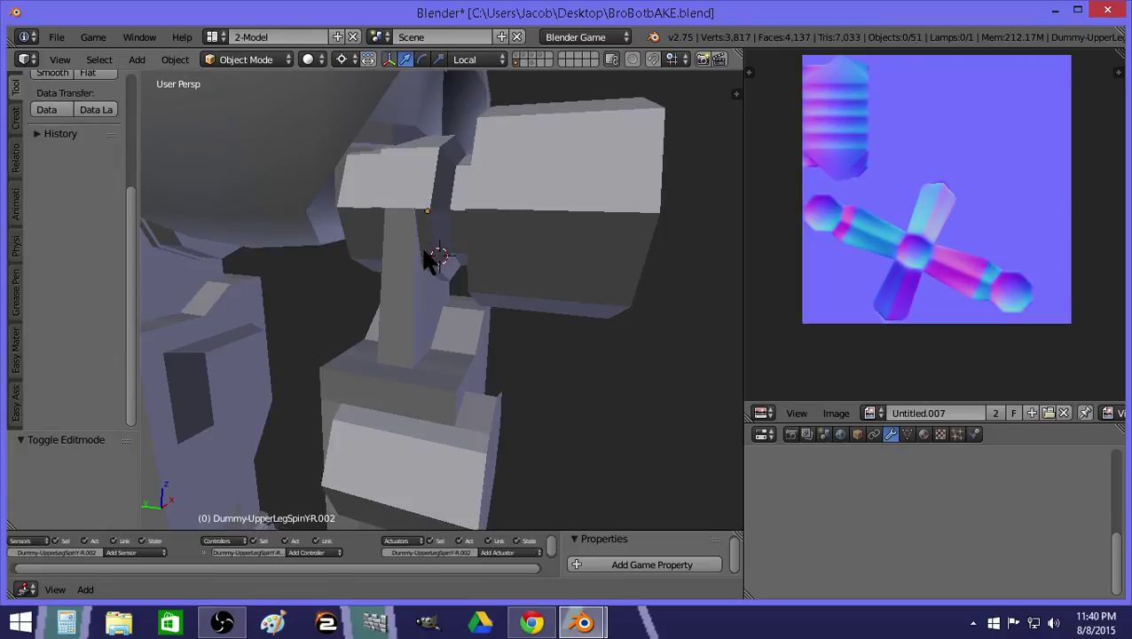
Examine the junction between the strut and the ring from several sides.
{"action": "key", "text": "Tab"}
{"action": "key", "text": "shift+f"}
{"action": "key", "text": "w"}
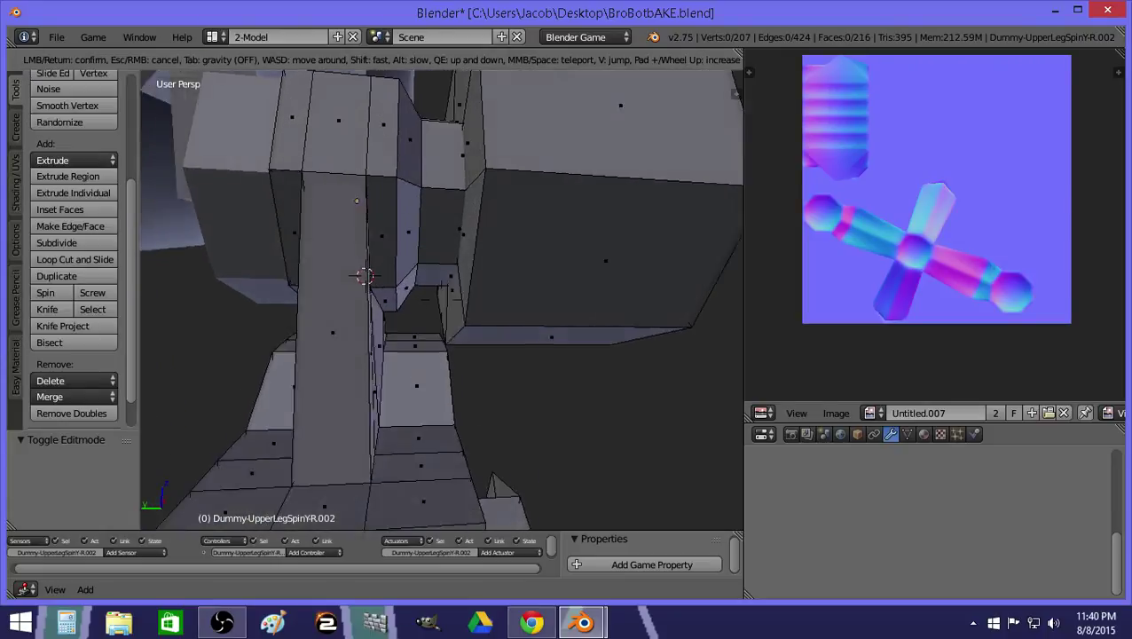
{"action": "key", "text": "d"}
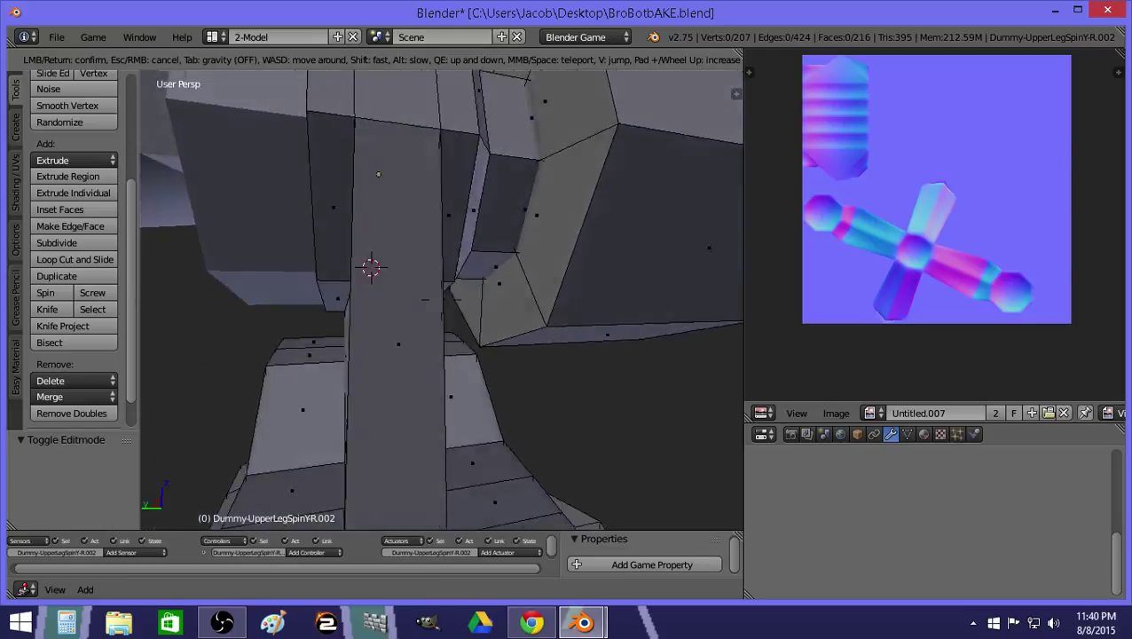
{"action": "key", "text": "s"}
{"action": "key", "text": "w"}
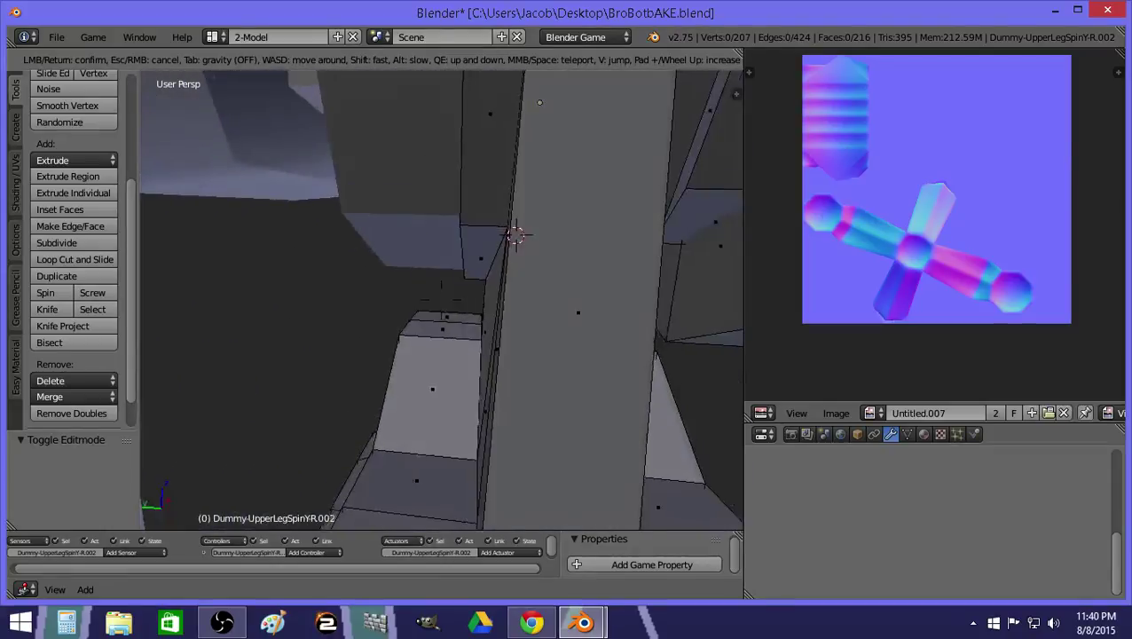
{"action": "left_click", "coordinate": [442, 300]}
{"action": "key", "text": "Tab"}
{"action": "key", "text": "z"}
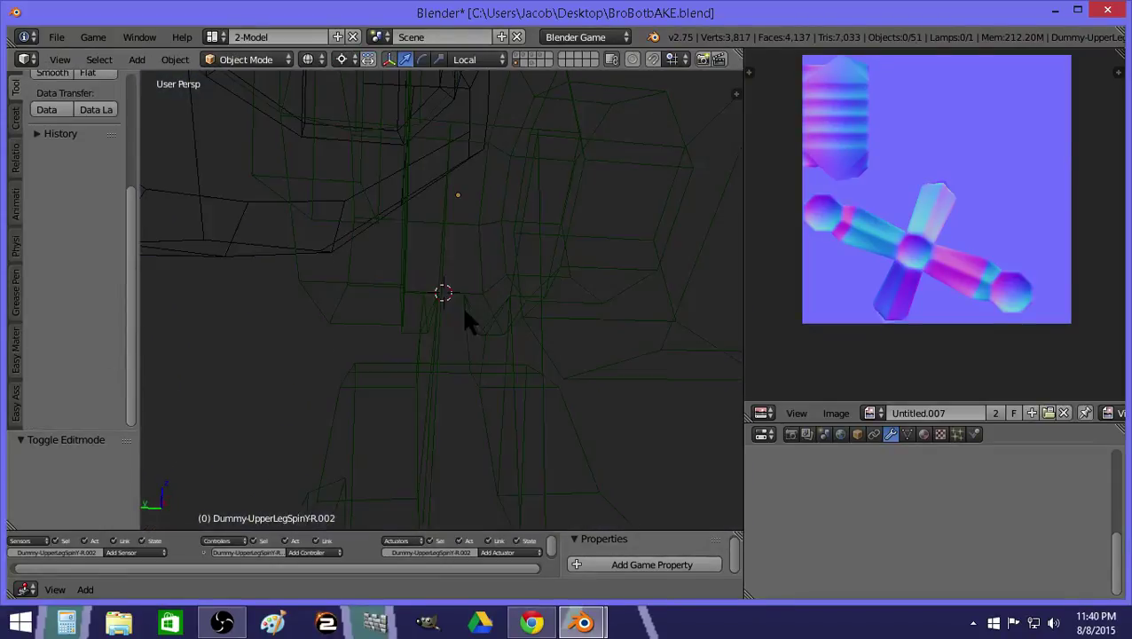
Delete the center vertex and end loop of the neck between the ring and the large cylinder.
{"action": "key", "text": "Tab"}
{"action": "key", "text": "shift+f"}
{"action": "left_click", "coordinate": [442, 233]}
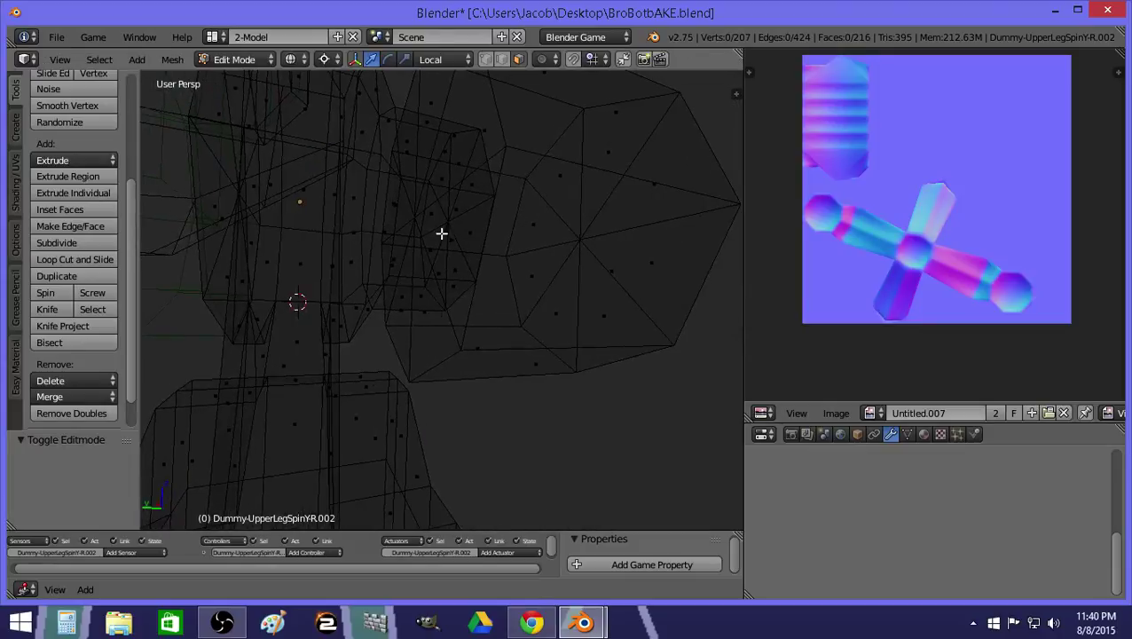
{"action": "right_click", "coordinate": [453, 220]}
{"action": "key", "text": "z"}
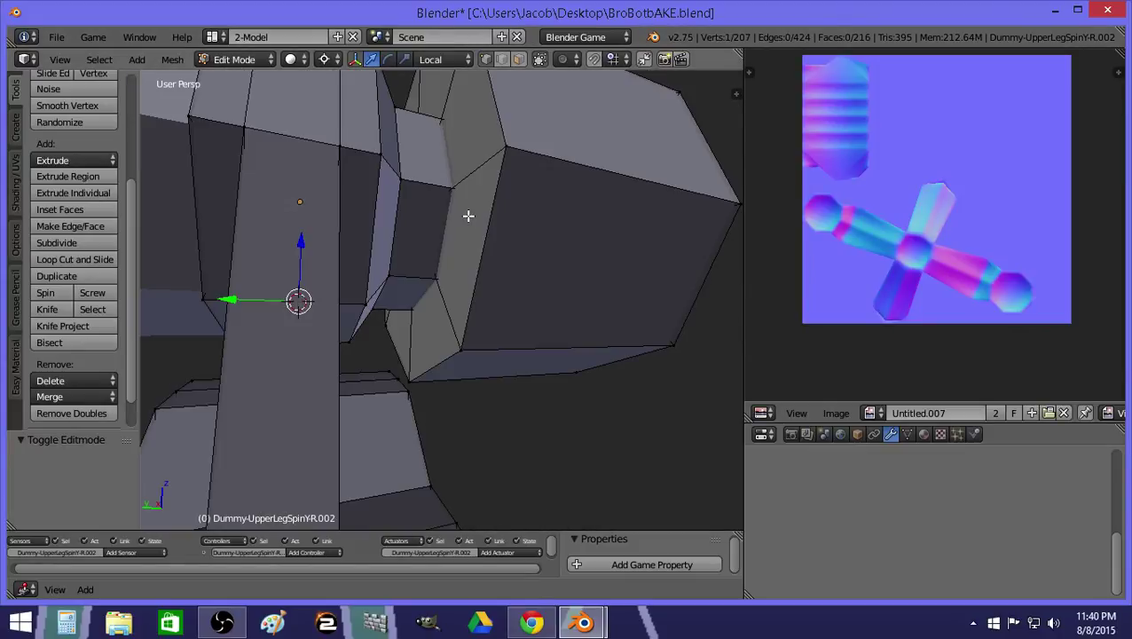
{"action": "key", "text": "x"}
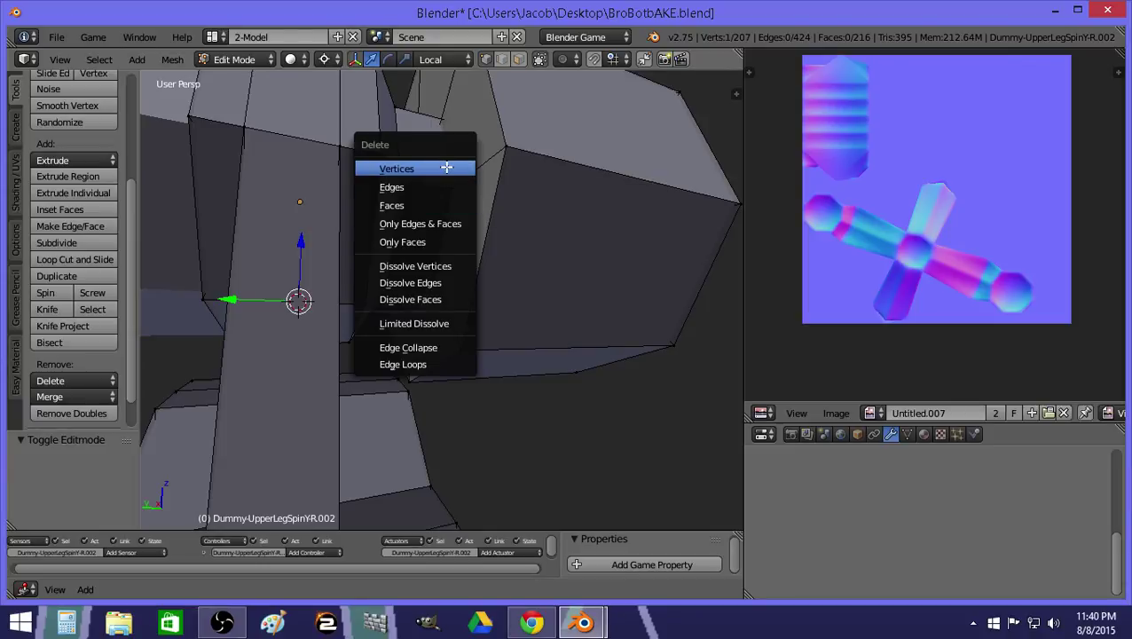
{"action": "key", "text": "z"}
{"action": "right_click", "coordinate": [500, 209], "text": "alt+shift"}
{"action": "key", "text": "ctrl+z"}
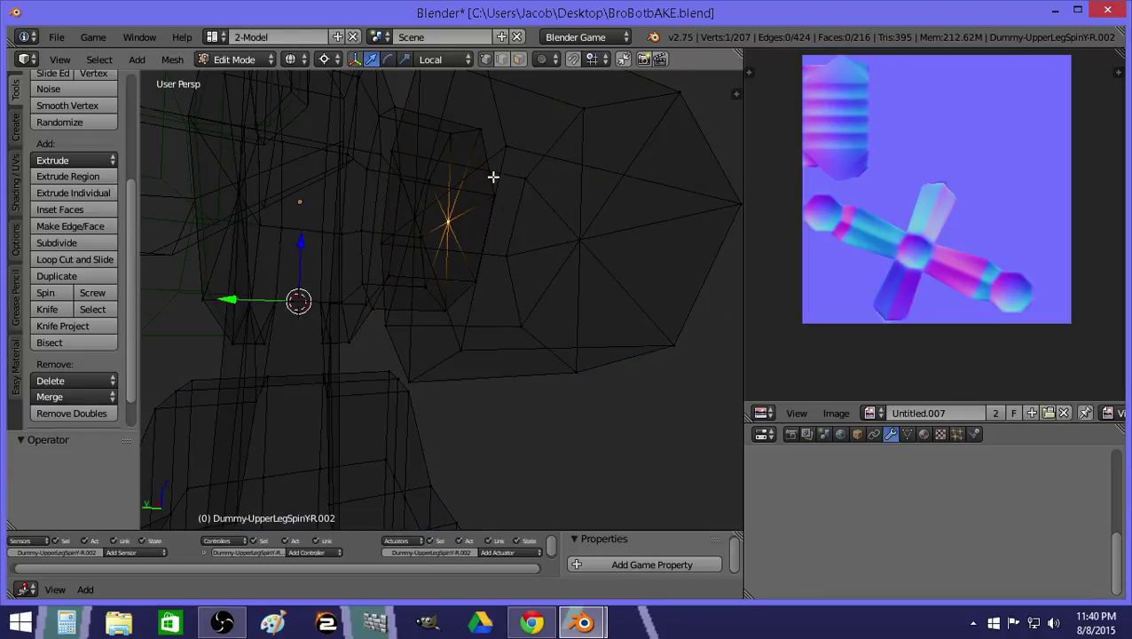
{"action": "right_click", "coordinate": [493, 177], "text": "alt+shift"}
{"action": "key", "text": "z"}
{"action": "left_click", "coordinate": [462, 152]}
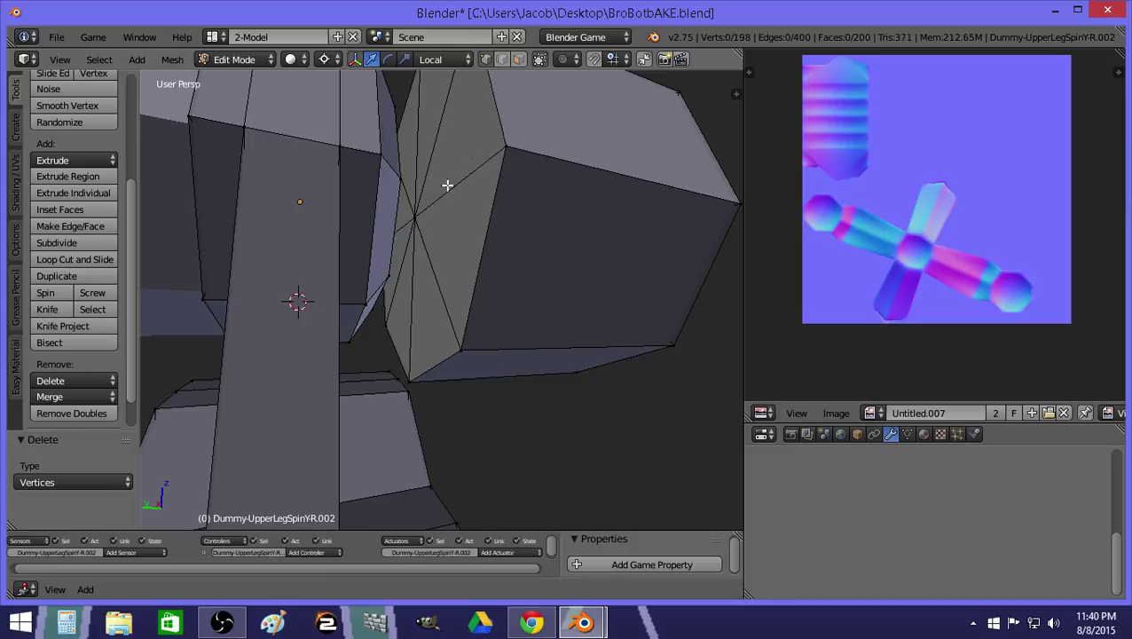
Delete the center vertex of the large cylinder's end cap facing the ring.
{"action": "right_click", "coordinate": [406, 174]}
{"action": "right_click", "coordinate": [422, 217]}
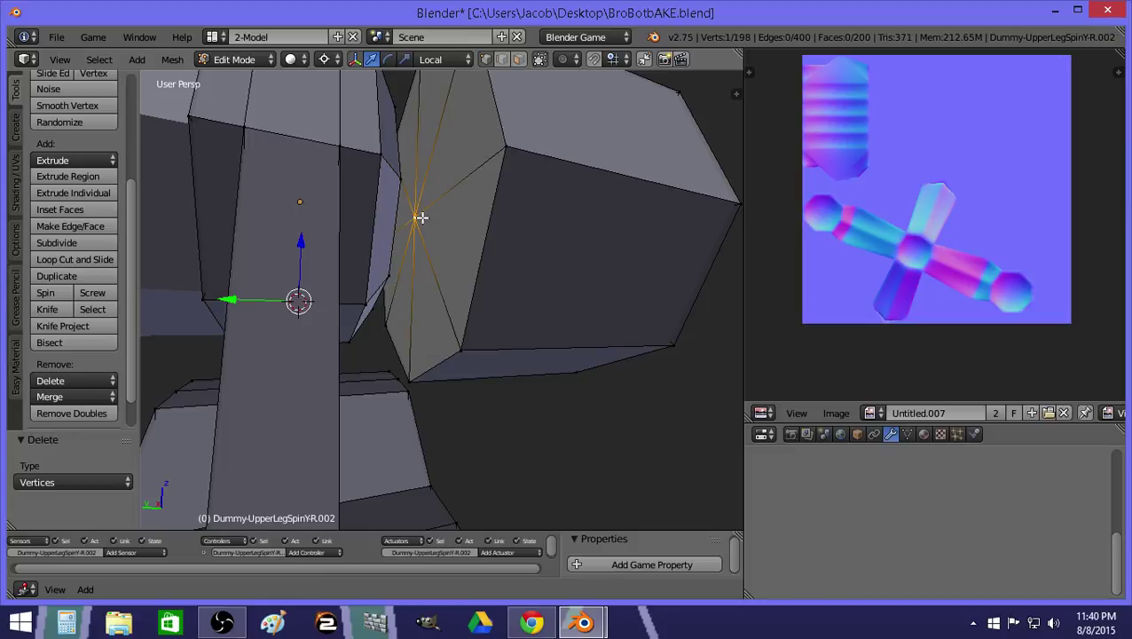
{"action": "key", "text": "x"}
{"action": "left_click", "coordinate": [421, 217]}
Fill a face between two ring edge vertices and the two nearest vertices of the large cylinder's open end.
{"action": "right_click", "coordinate": [390, 277]}
{"action": "right_click", "coordinate": [403, 179], "text": "shift"}
{"action": "right_click", "coordinate": [506, 146], "text": "shift"}
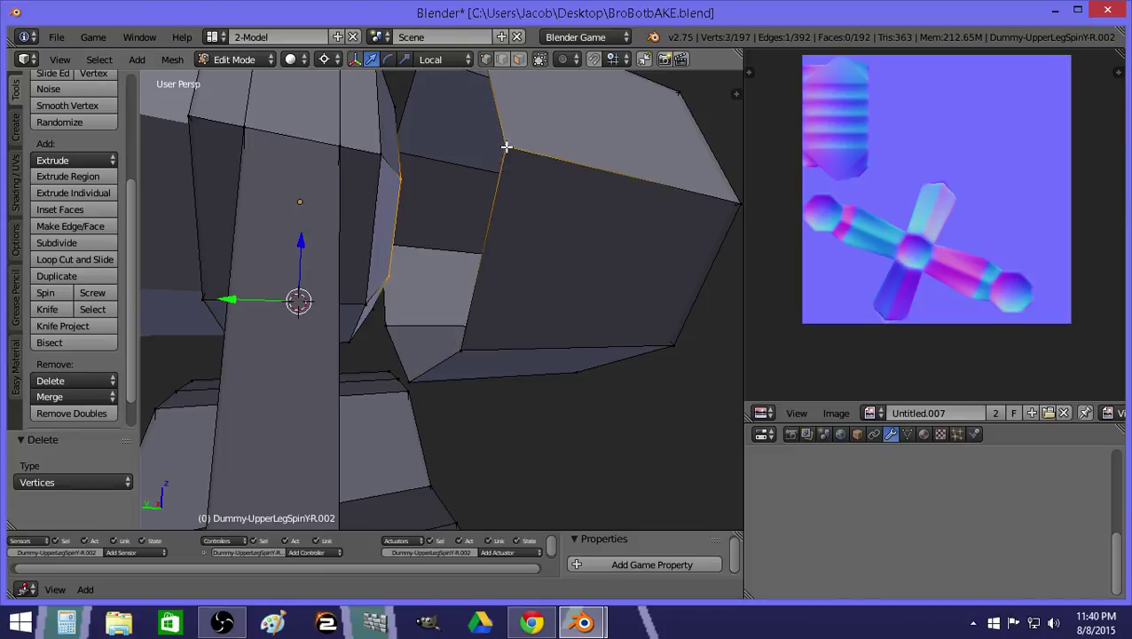
{"action": "right_click", "coordinate": [463, 347], "text": "shift"}
{"action": "key", "text": "f"}
{"action": "key", "text": "Tab"}
Fill the next face up, bridging the ring's edge and the large cylinder's open rim.
{"action": "key", "text": "shift+f"}
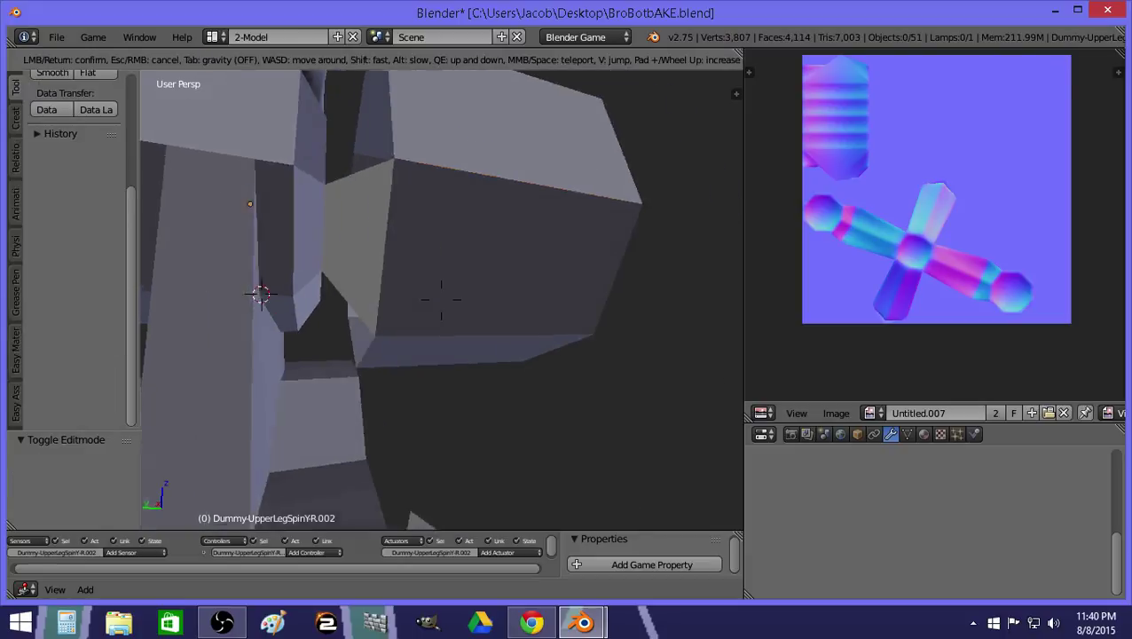
{"action": "key", "text": "s"}
{"action": "key", "text": "w"}
{"action": "left_click", "coordinate": [443, 315]}
{"action": "key", "text": "Tab"}
{"action": "key", "text": "a"}
{"action": "right_click", "coordinate": [407, 342]}
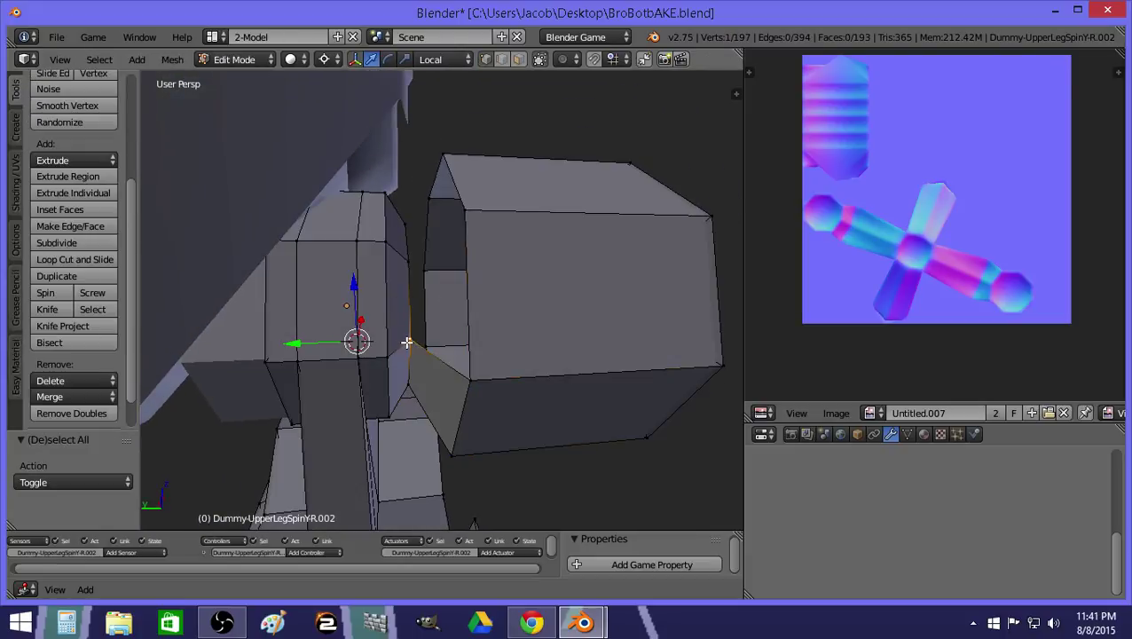
{"action": "right_click", "coordinate": [463, 210], "text": "shift"}
{"action": "right_click", "coordinate": [466, 379], "text": "shift"}
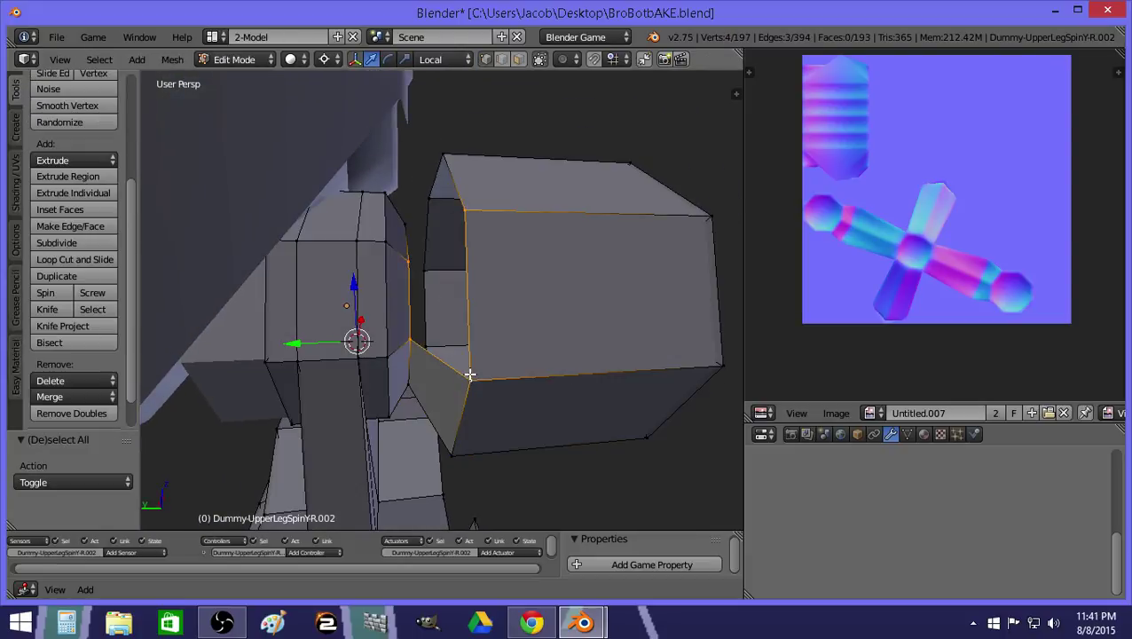
{"action": "key", "text": "Tab"}
Fill the third bridging face above the previous one, between the ring's edge and the cylinder's rim.
{"action": "key", "text": "shift+f"}
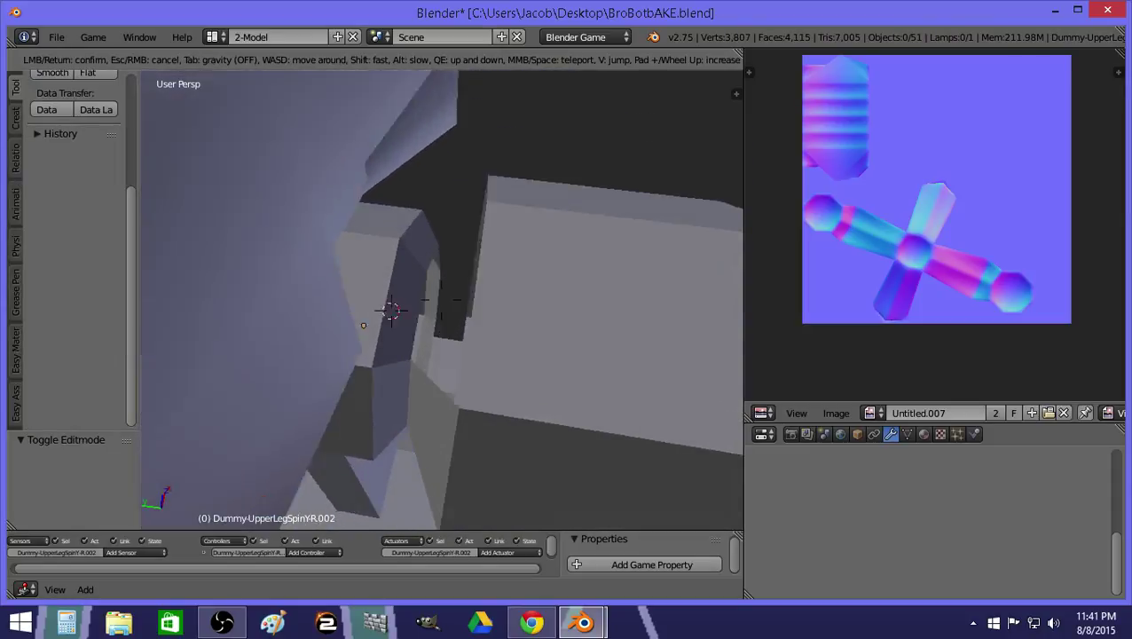
{"action": "left_click", "coordinate": [441, 300]}
{"action": "key", "text": "Tab"}
{"action": "right_click", "coordinate": [436, 358]}
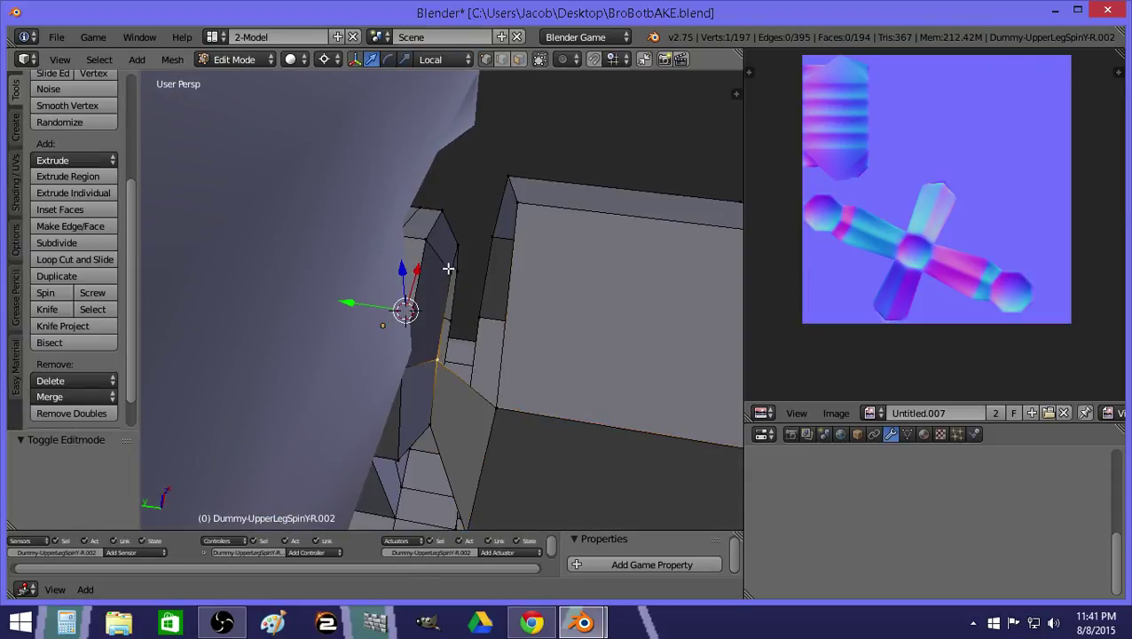
{"action": "right_click", "coordinate": [519, 212], "text": "shift"}
{"action": "key", "text": "f"}
{"action": "key", "text": "Tab"}
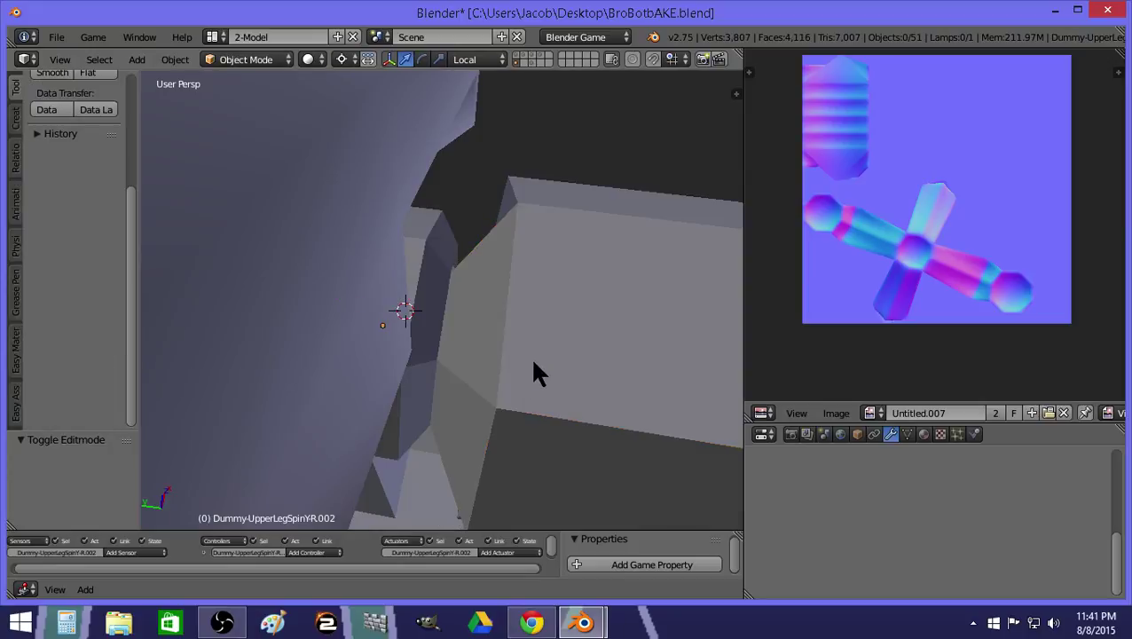
Fill the fourth bridging face on the upper side, from the ring's edge to the large cylinder's rim.
{"action": "key", "text": "shift+f"}
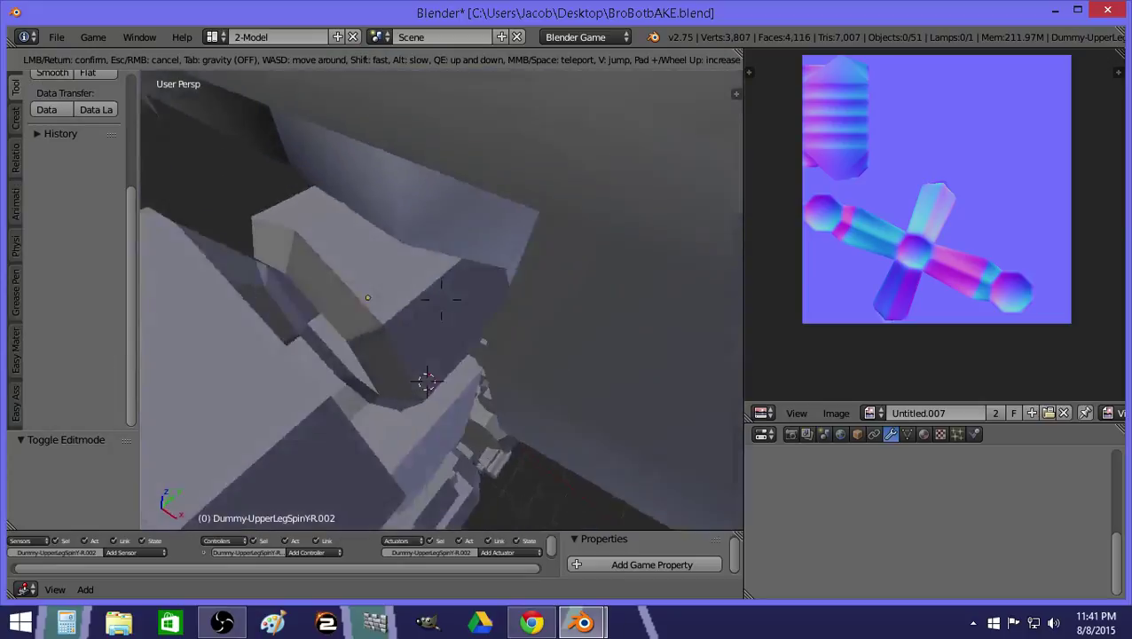
{"action": "left_click", "coordinate": [441, 300]}
{"action": "key", "text": "Tab"}
{"action": "right_click", "coordinate": [454, 315]}
{"action": "right_click", "coordinate": [441, 212], "text": "shift"}
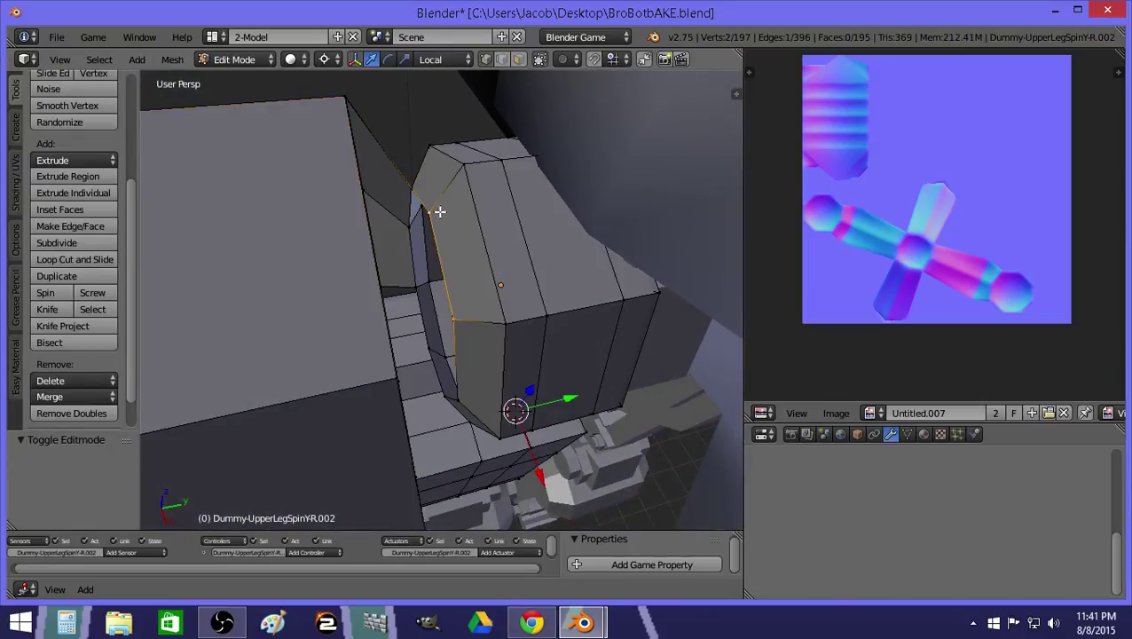
{"action": "right_click", "coordinate": [399, 378], "text": "shift"}
{"action": "key", "text": "f"}
{"action": "key", "text": "shift+f"}
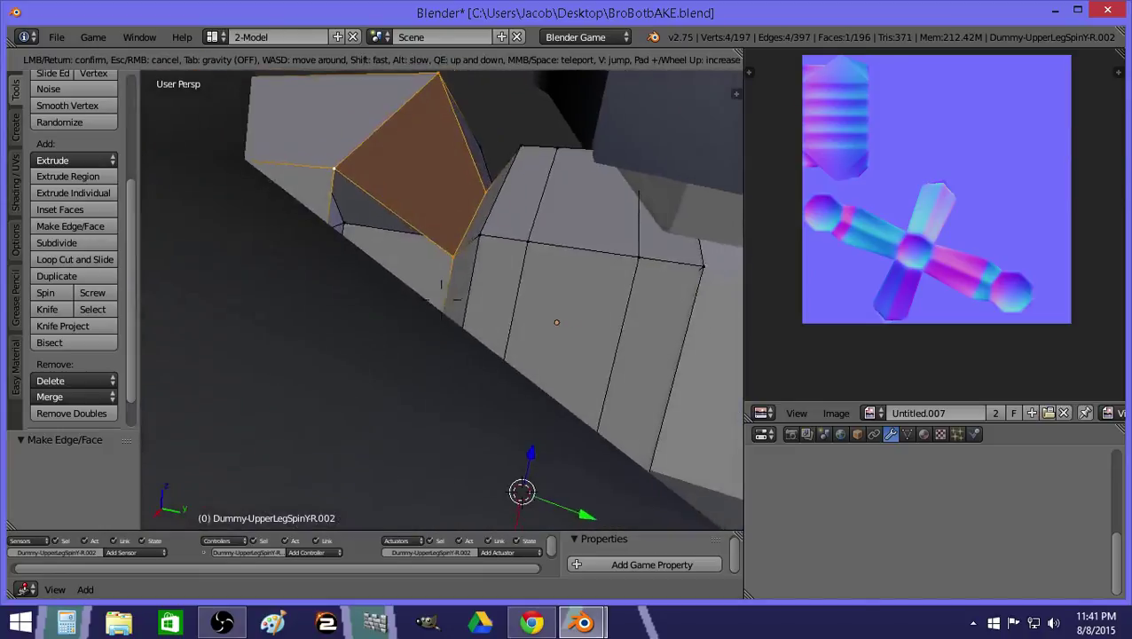
{"action": "left_click", "coordinate": [441, 300]}
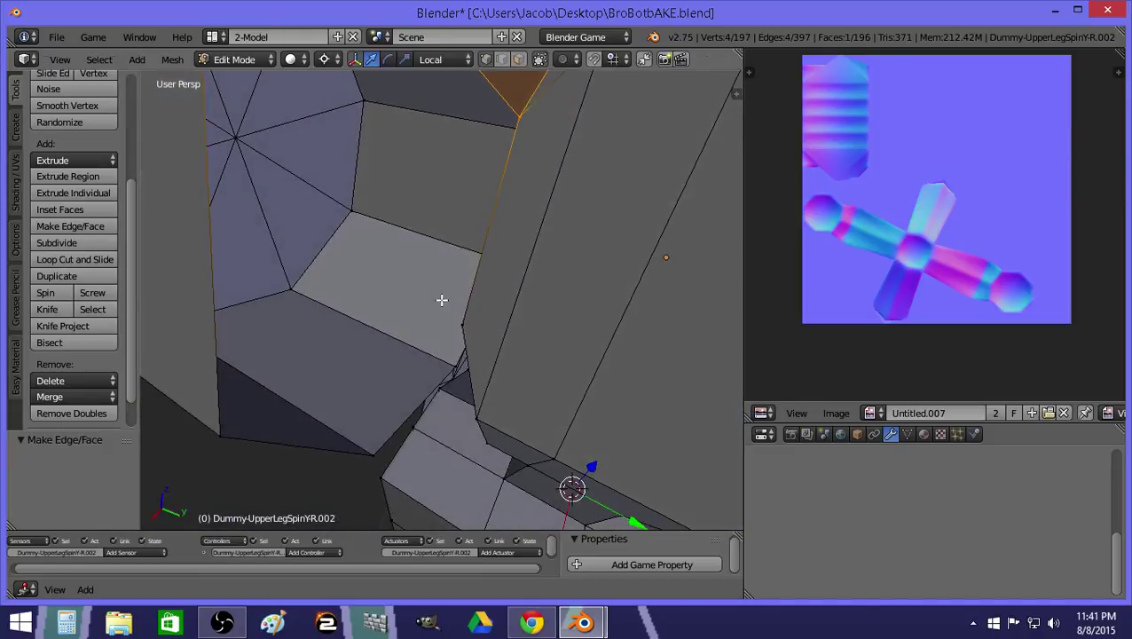
Fill the fifth bridging face, using two neighbouring ring edge vertices and the matching pair on the large cylinder's rim.
{"action": "right_click", "coordinate": [462, 325]}
{"action": "right_click", "coordinate": [522, 93], "text": "shift"}
{"action": "key", "text": "shift+f"}
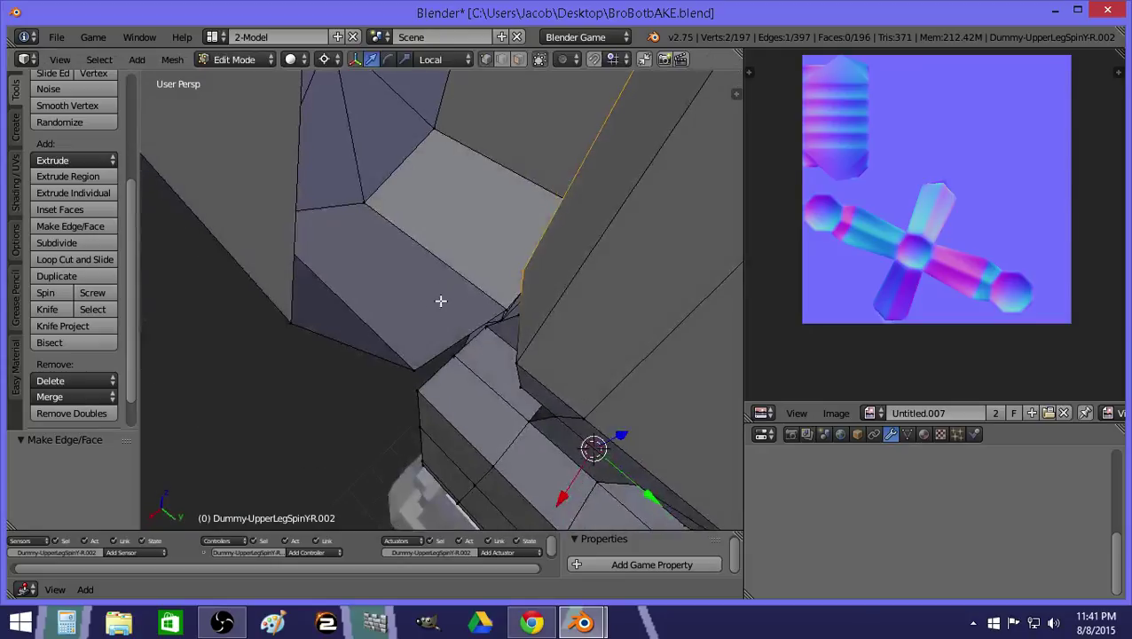
{"action": "left_click", "coordinate": [441, 300]}
{"action": "right_click", "coordinate": [291, 315], "text": "shift"}
{"action": "key", "text": "shift+f"}
{"action": "left_click", "coordinate": [441, 300]}
{"action": "right_click", "coordinate": [373, 126], "text": "shift"}
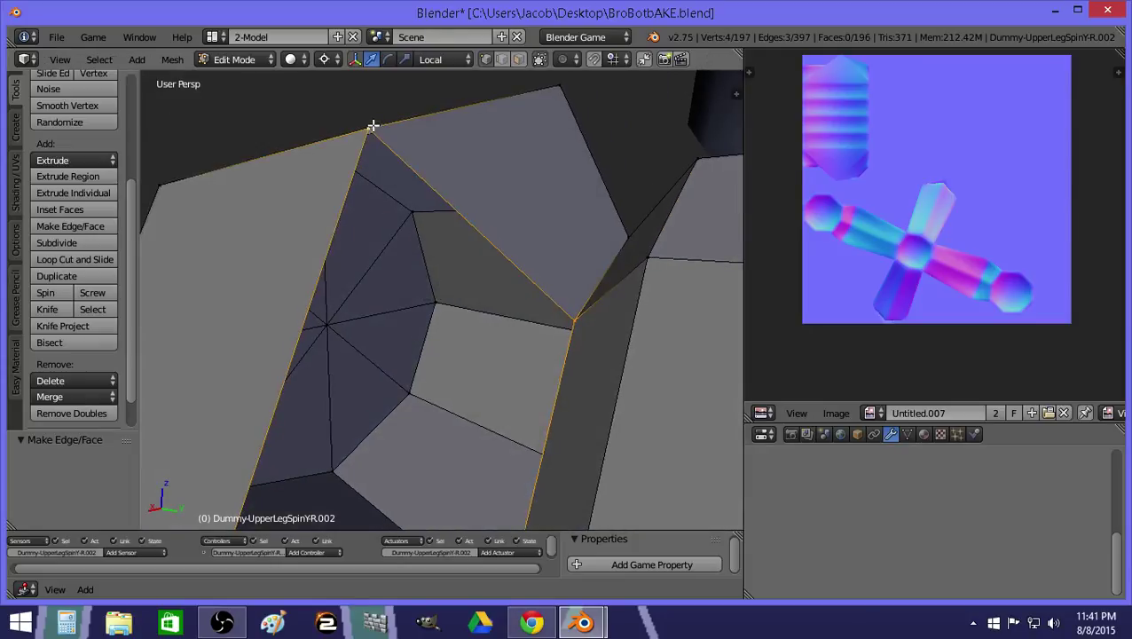
{"action": "key", "text": "f"}
{"action": "key", "text": "a"}
Fill the sixth bridging face along the side of the joint, between the ring's edge and the large cylinder's rim.
{"action": "key", "text": "shift+f"}
{"action": "left_click", "coordinate": [441, 300]}
{"action": "right_click", "coordinate": [598, 205]}
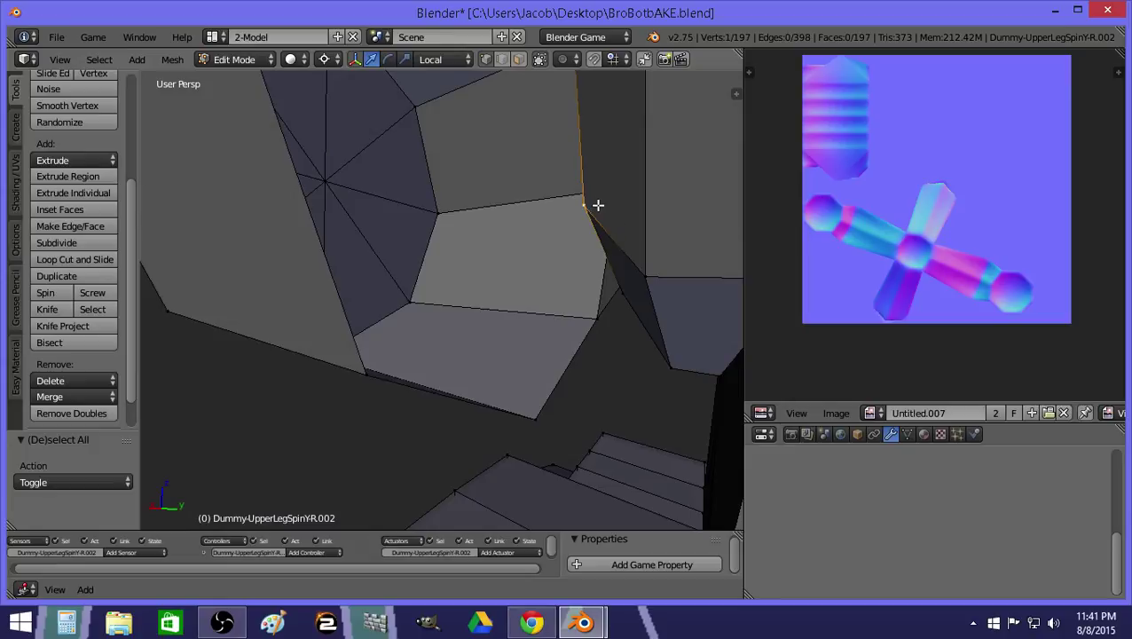
{"action": "right_click", "coordinate": [361, 366], "text": "shift"}
{"action": "key", "text": "shift+f"}
{"action": "left_click", "coordinate": [441, 300]}
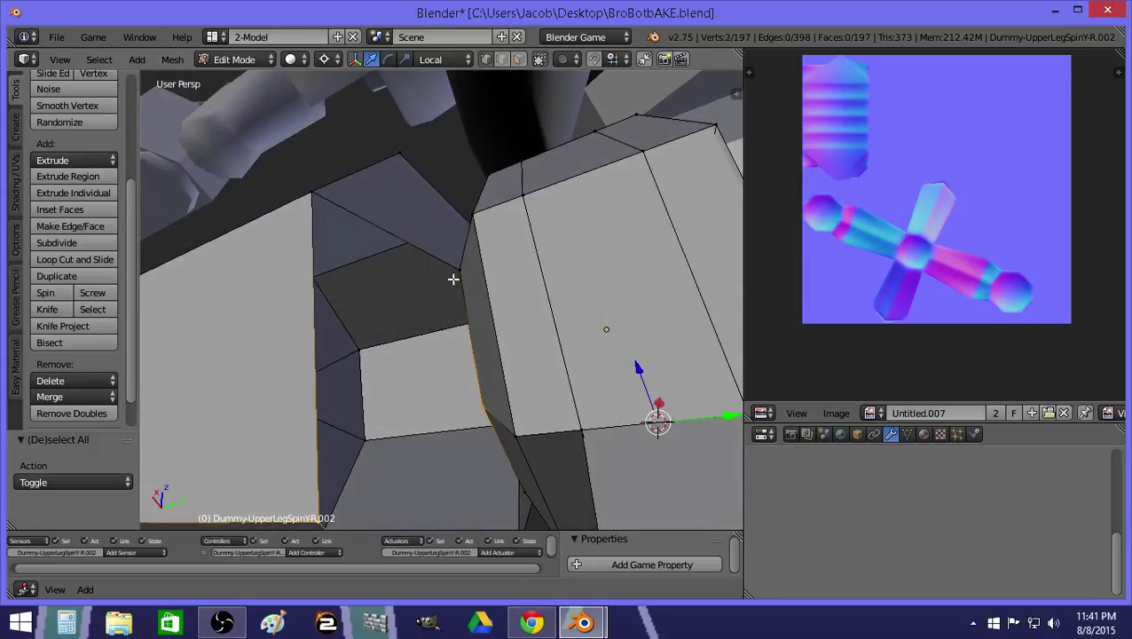
{"action": "key", "text": "a"}
{"action": "key", "text": "Tab"}
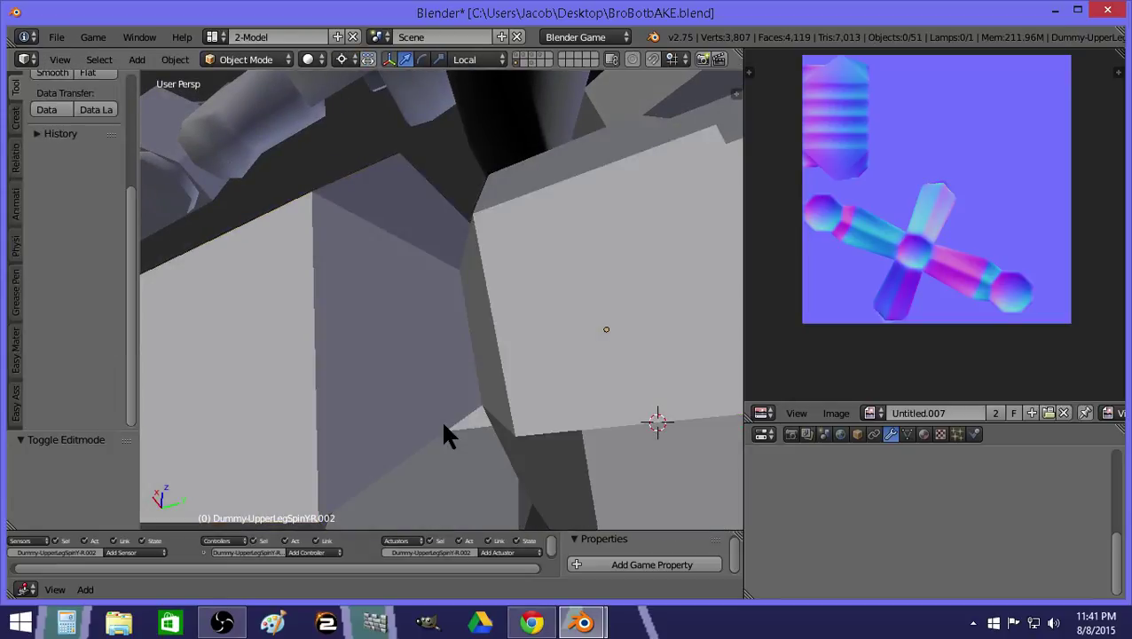
Fill the seventh bridging face on the lower side, joining two ring vertices to two cylinder rim vertices.
{"action": "key", "text": "shift+f"}
{"action": "left_click", "coordinate": [441, 300]}
{"action": "key", "text": "Tab"}
{"action": "right_click", "coordinate": [447, 261]}
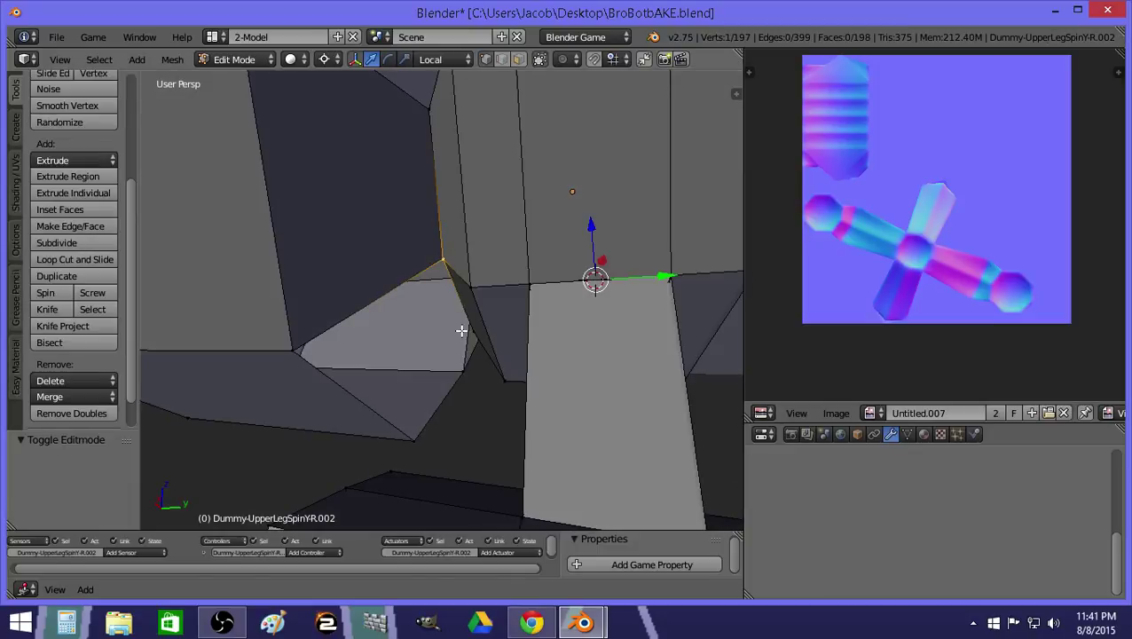
{"action": "key", "text": "z"}
{"action": "key", "text": "z"}
{"action": "right_click", "coordinate": [300, 352], "text": "shift"}
{"action": "right_click", "coordinate": [427, 437], "text": "shift"}
{"action": "key", "text": "shift+f"}
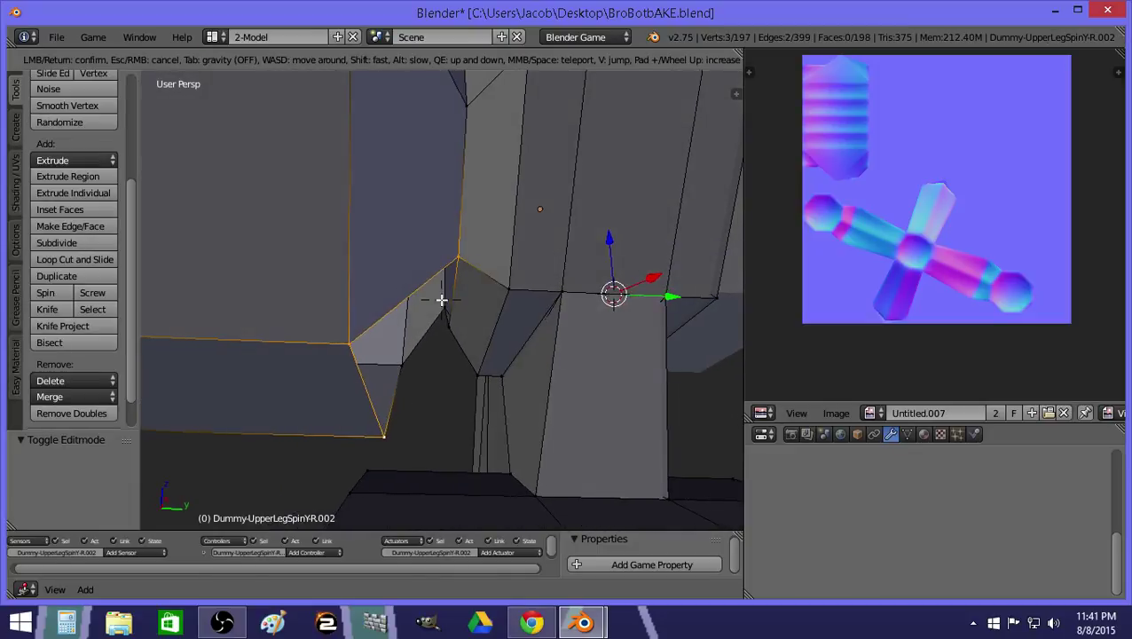
{"action": "left_click", "coordinate": [441, 300]}
{"action": "key", "text": "f"}
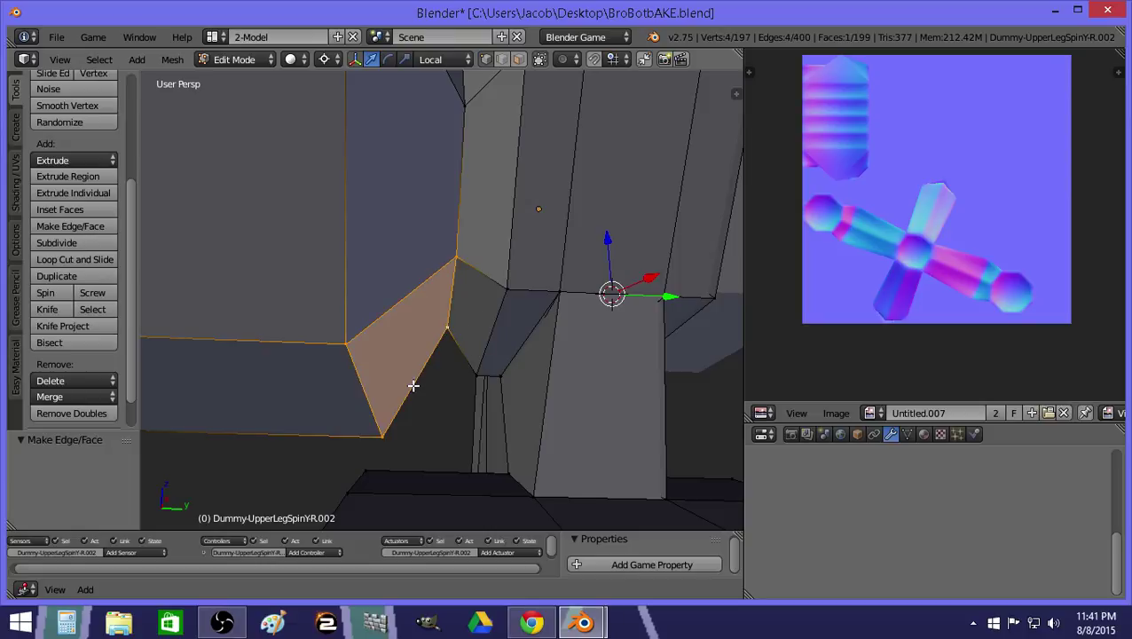
{"action": "key", "text": "a"}
Fill the last gap underneath to close the bridge between the ring and the large cylinder, and leave mesh editing.
{"action": "key", "text": "shift+f"}
{"action": "left_click", "coordinate": [441, 300]}
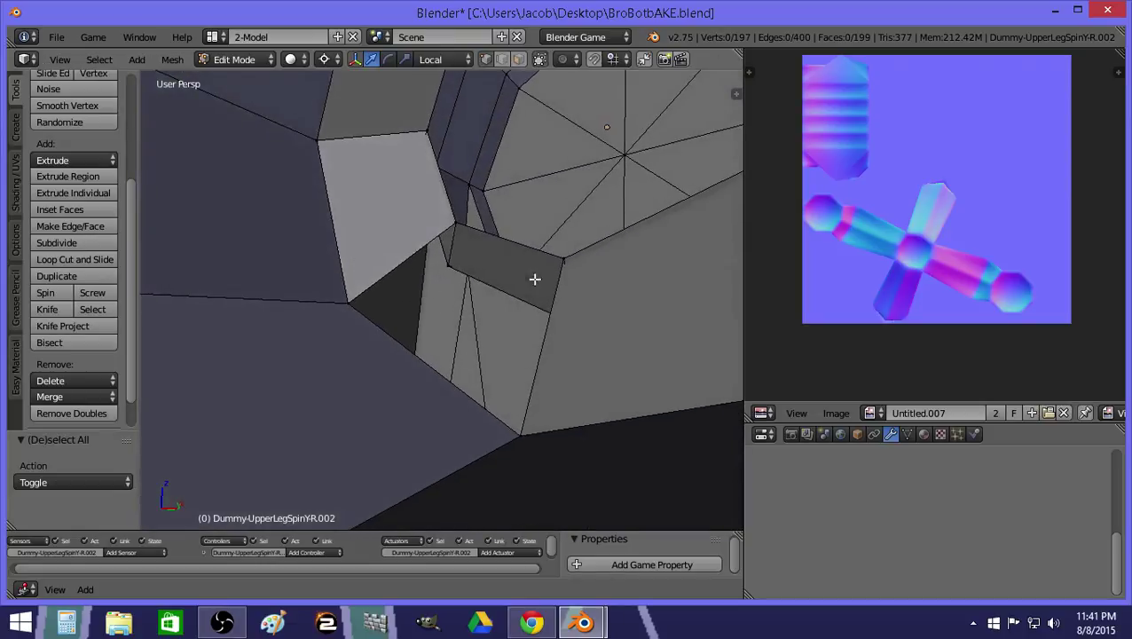
{"action": "right_click", "coordinate": [561, 262]}
{"action": "right_click", "coordinate": [451, 229], "text": "shift"}
{"action": "right_click", "coordinate": [521, 426], "text": "shift"}
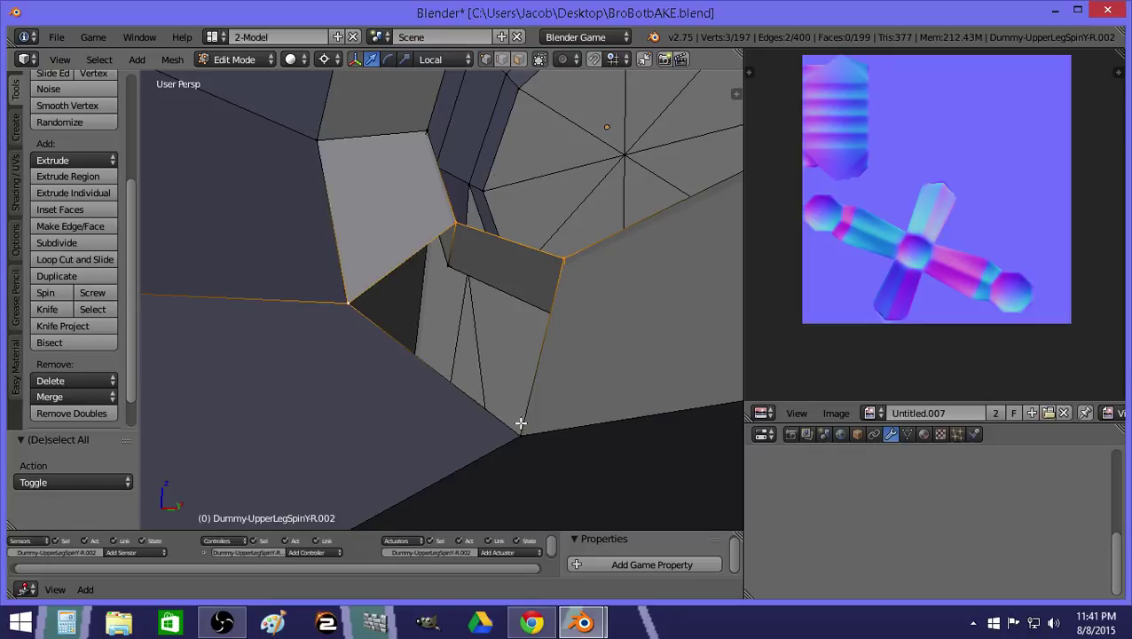
{"action": "key", "text": "f"}
{"action": "key", "text": "Tab"}
Select the upper leg with the bridged cylinder in the full-leg view and reopen it for mesh editing.
{"action": "key", "text": "shift+f"}
{"action": "key", "text": "s"}
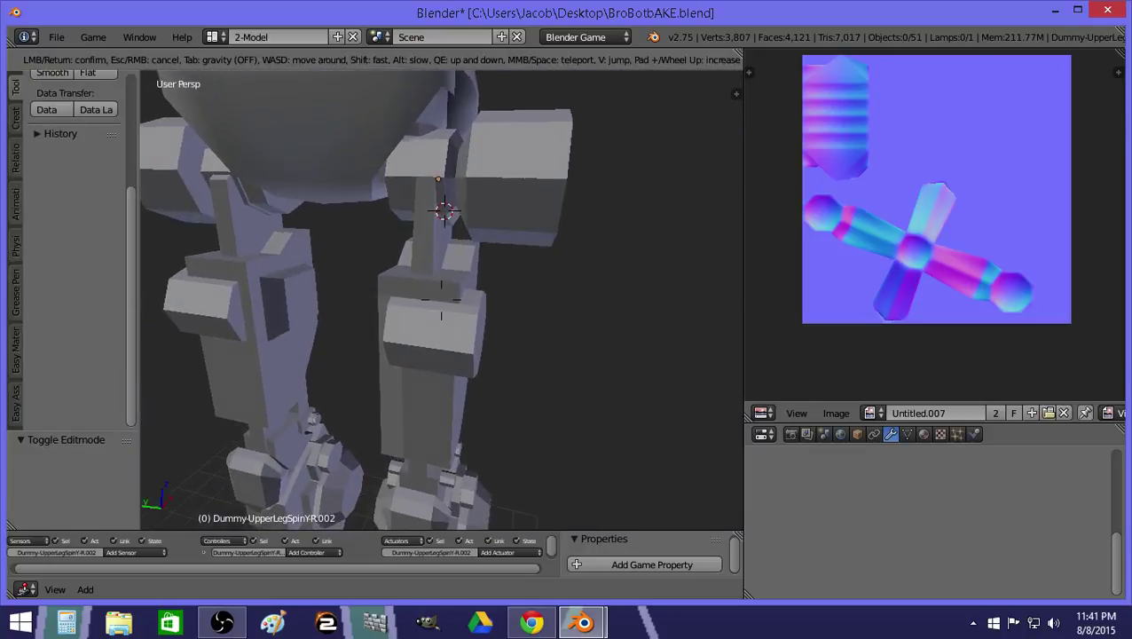
{"action": "left_click", "coordinate": [447, 202]}
{"action": "key", "text": "Tab"}
{"action": "key", "text": "Tab"}
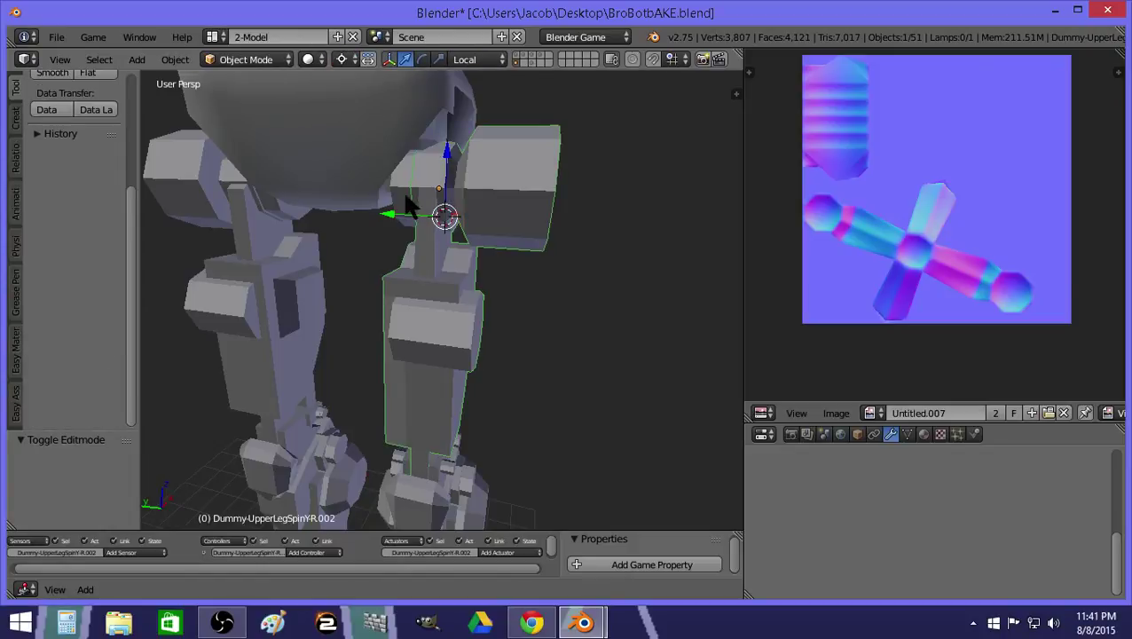
{"action": "right_click", "coordinate": [403, 191]}
{"action": "key", "text": "Tab"}
{"action": "key", "text": "Tab"}
{"action": "right_click", "coordinate": [435, 197]}
{"action": "key", "text": "Tab"}
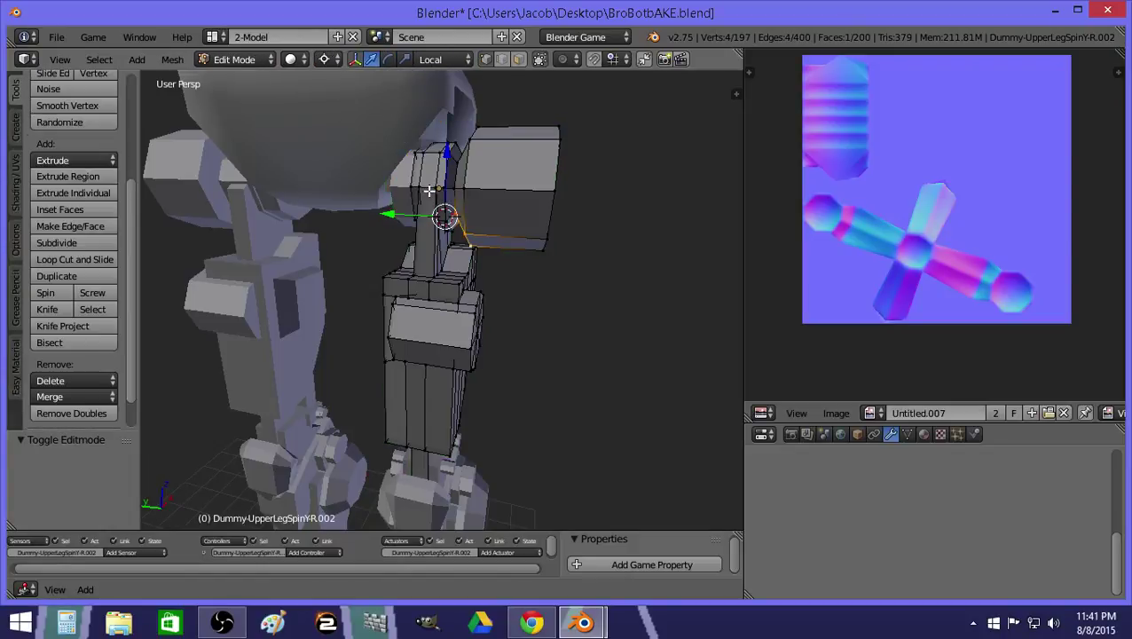
Select the centre vertex of the spoked disc that caps the hip joint ring, using wireframe display.
{"action": "key", "text": "a"}
{"action": "right_click", "coordinate": [435, 198], "text": "alt"}
{"action": "key", "text": "z"}
{"action": "right_click", "coordinate": [432, 188]}
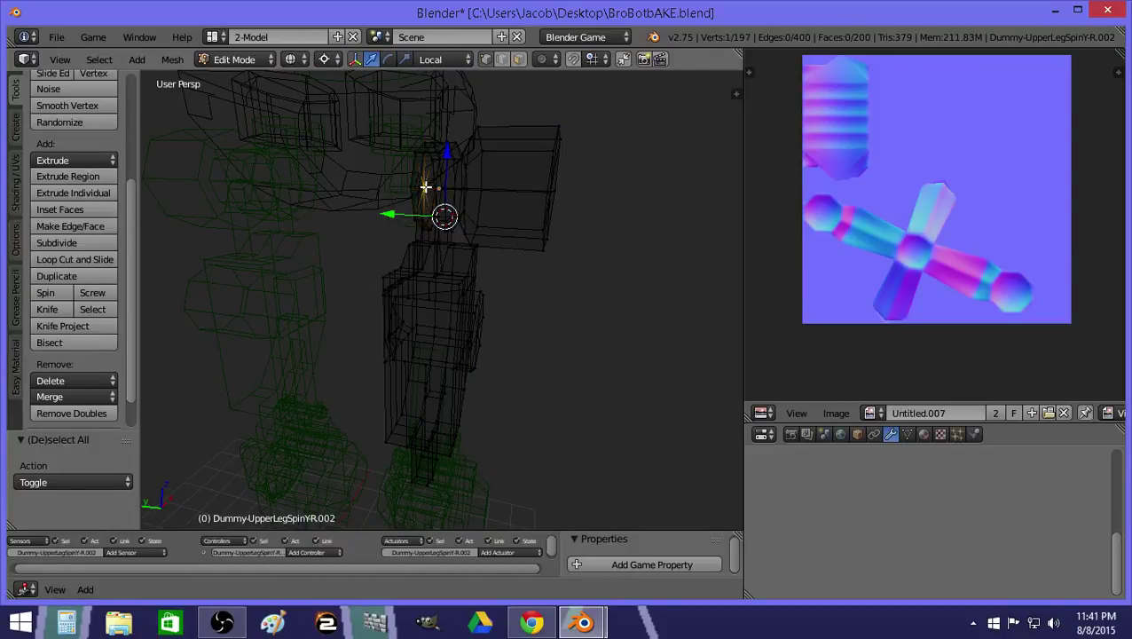
Try to delete the centre vertex of the hip ring's cap disc, and undo the deletion.
{"action": "key", "text": "z"}
{"action": "key", "text": "x"}
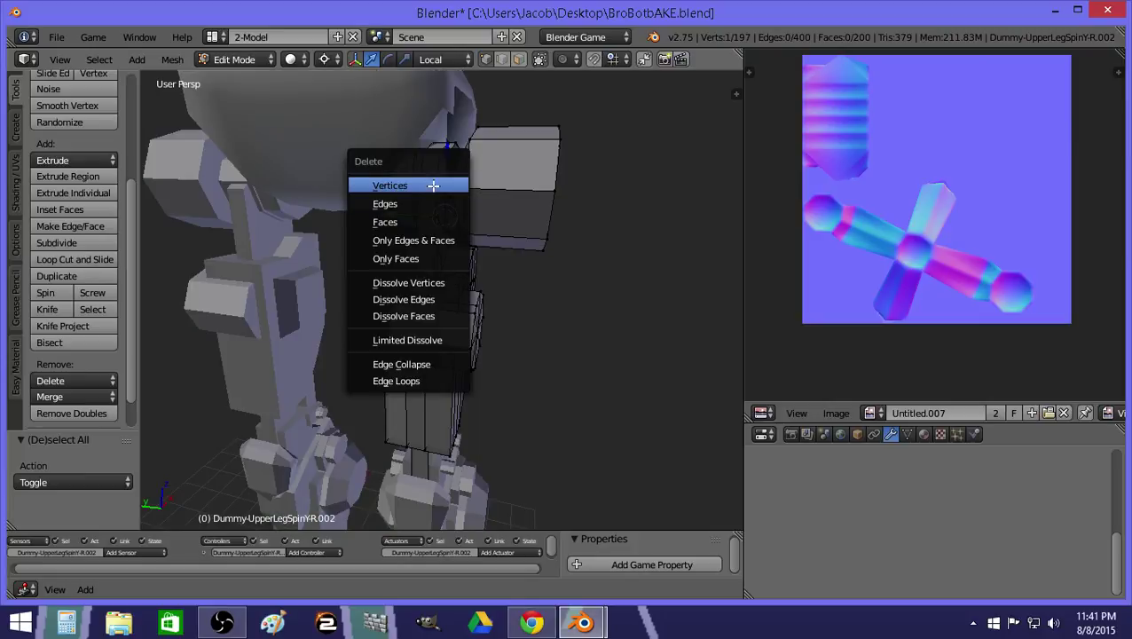
{"action": "left_click", "coordinate": [432, 184]}
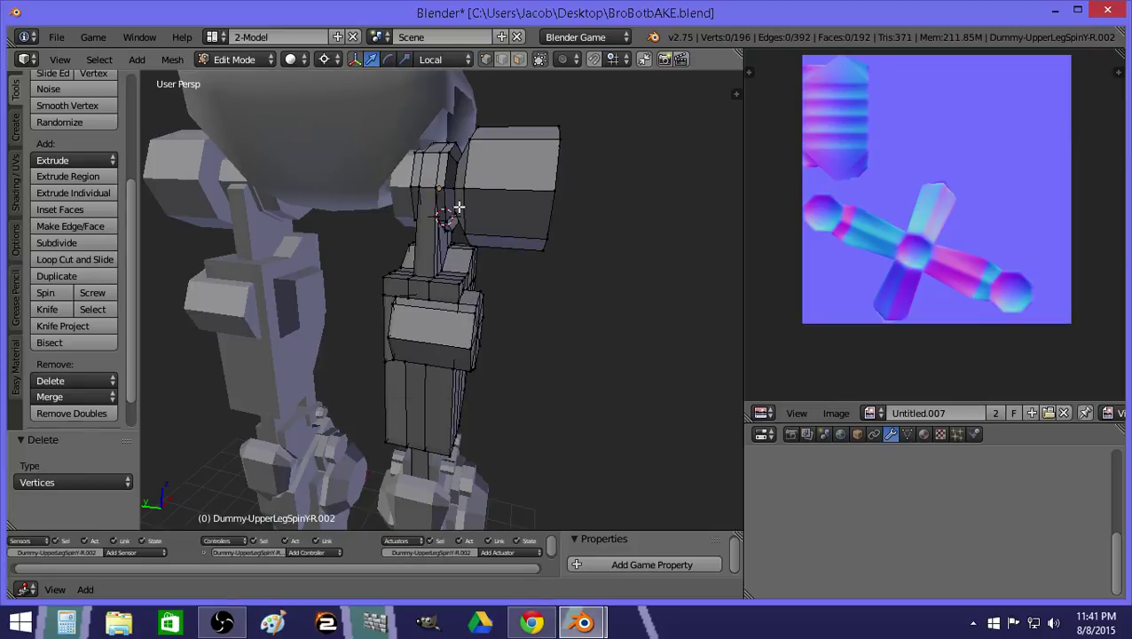
{"action": "key", "text": "ctrl+z"}
Select the cap disc's linked geometry, move it about -0.0025 along the global X axis, and return to Object Mode.
{"action": "key", "text": "z"}
{"action": "key", "text": "ctrl+l"}
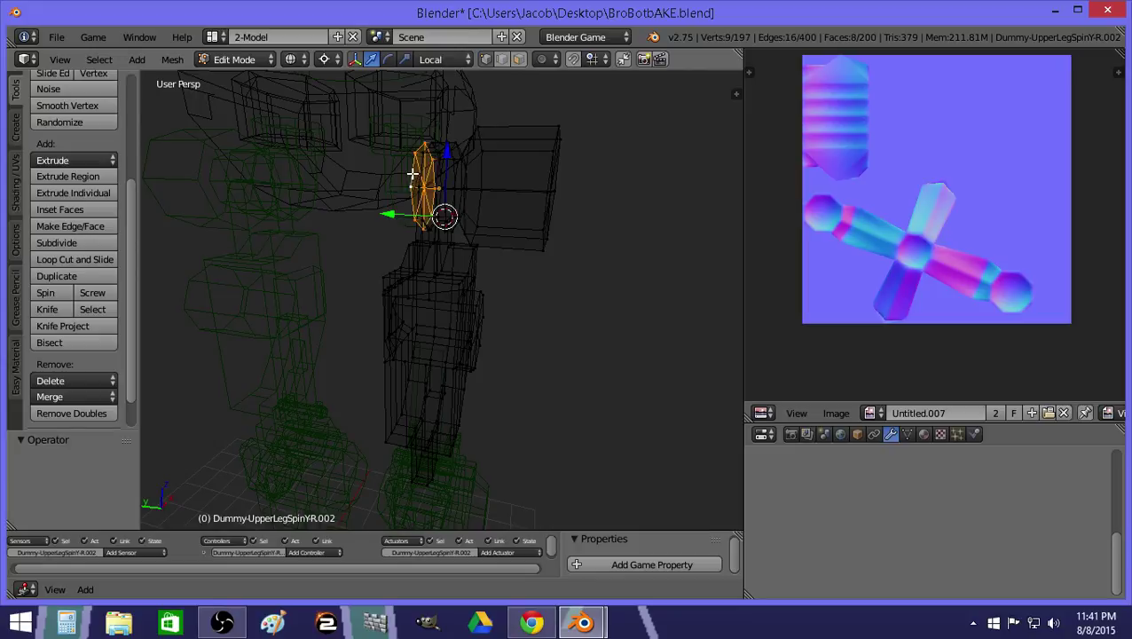
{"action": "key", "text": "z"}
{"action": "key", "text": "g"}
{"action": "key", "text": "x"}
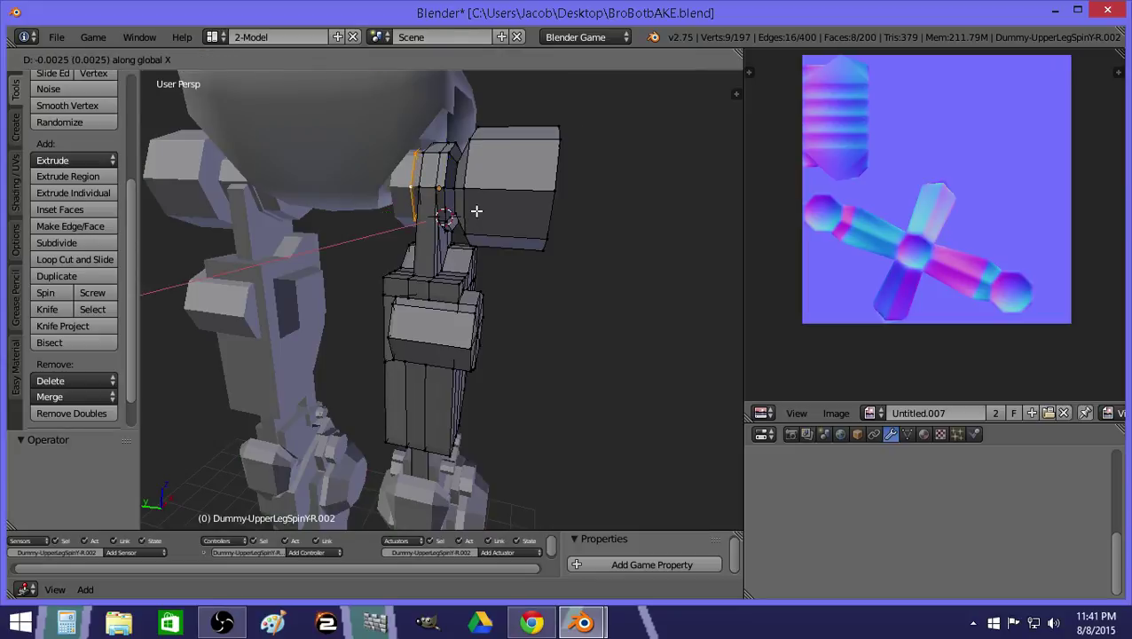
{"action": "left_click", "coordinate": [479, 212]}
{"action": "key", "text": "Tab"}
{"action": "key", "text": "a"}
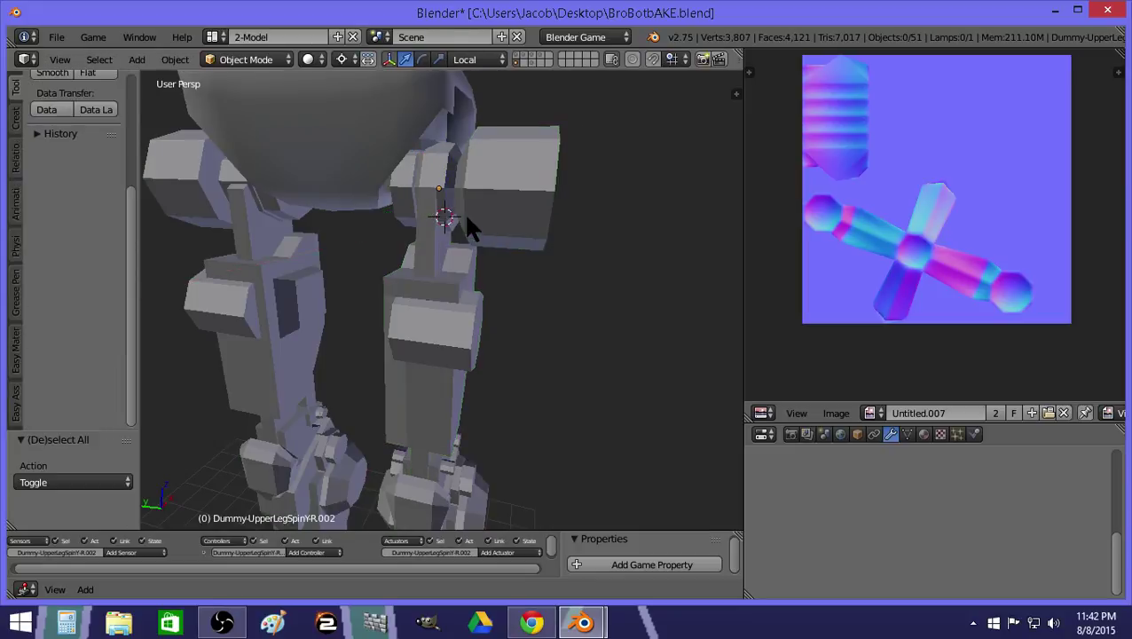
Show the third layer and delete the old high-poly upper leg on the cylinder side.
{"action": "key", "text": "shift+f"}
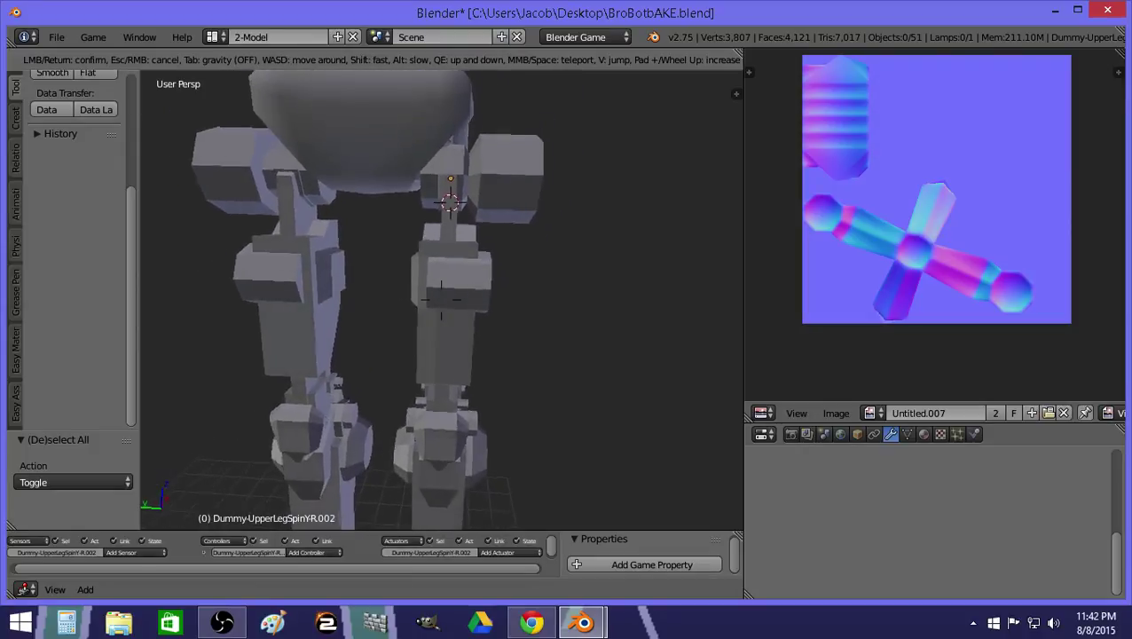
{"action": "left_click", "coordinate": [457, 294]}
{"action": "right_click", "coordinate": [456, 293]}
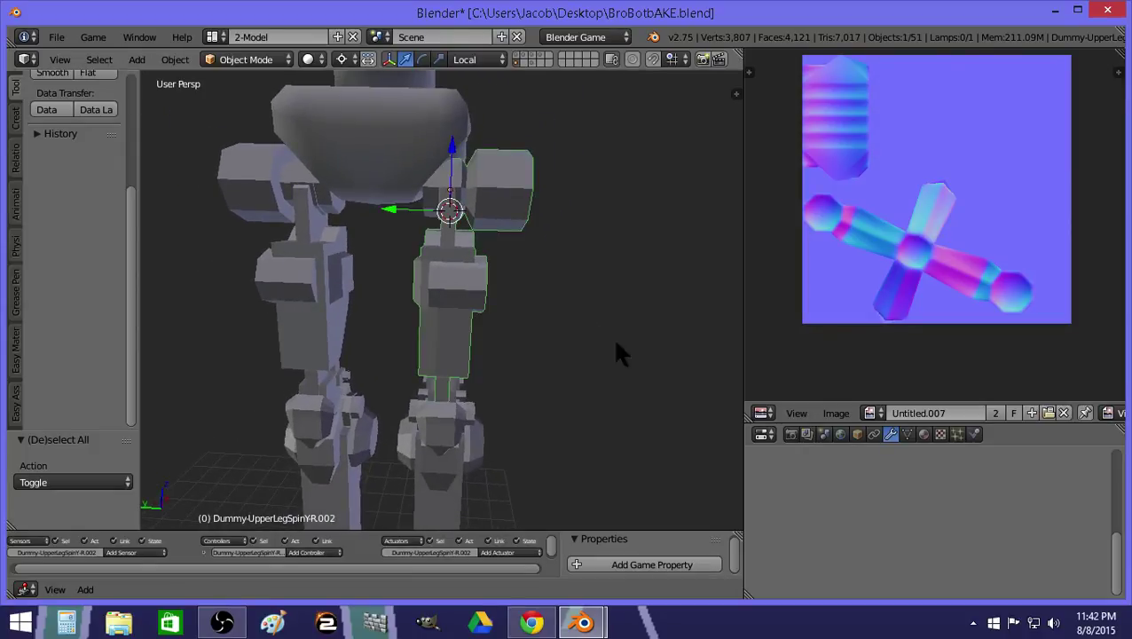
{"action": "left_click", "coordinate": [533, 55]}
{"action": "right_click", "coordinate": [493, 233]}
{"action": "key", "text": "x"}
{"action": "left_click", "coordinate": [494, 230]}
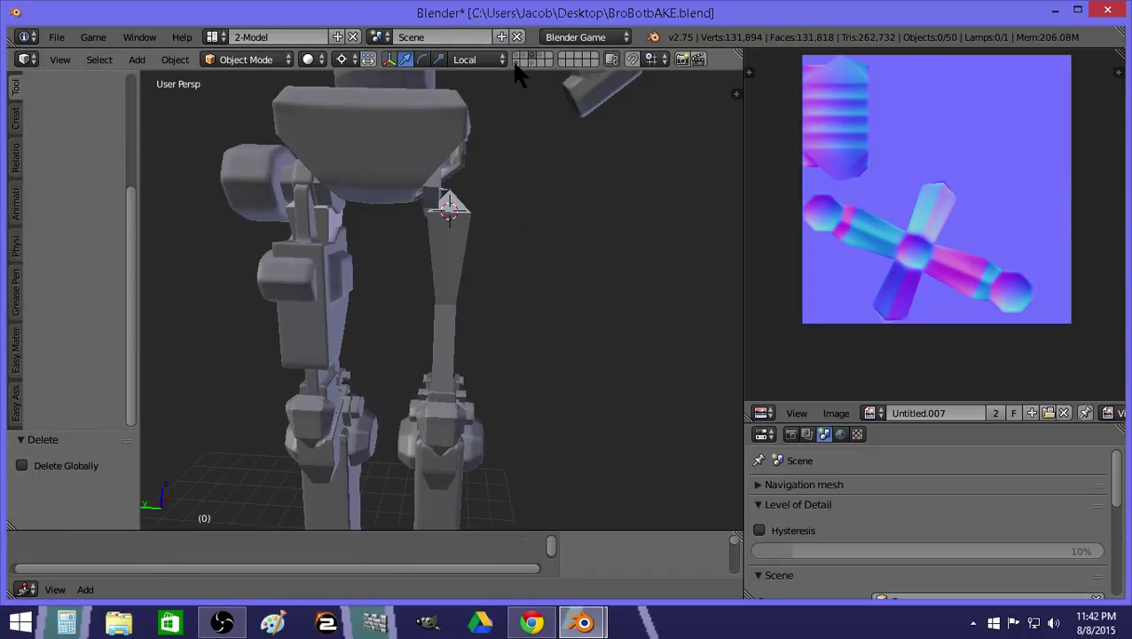
Return to the first layer, duplicate the cleaned upper leg in place, and move the copy to the third layer.
{"action": "left_click", "coordinate": [519, 56]}
{"action": "right_click", "coordinate": [464, 250]}
{"action": "key", "text": "shift+d"}
{"action": "right_click", "coordinate": [465, 253]}
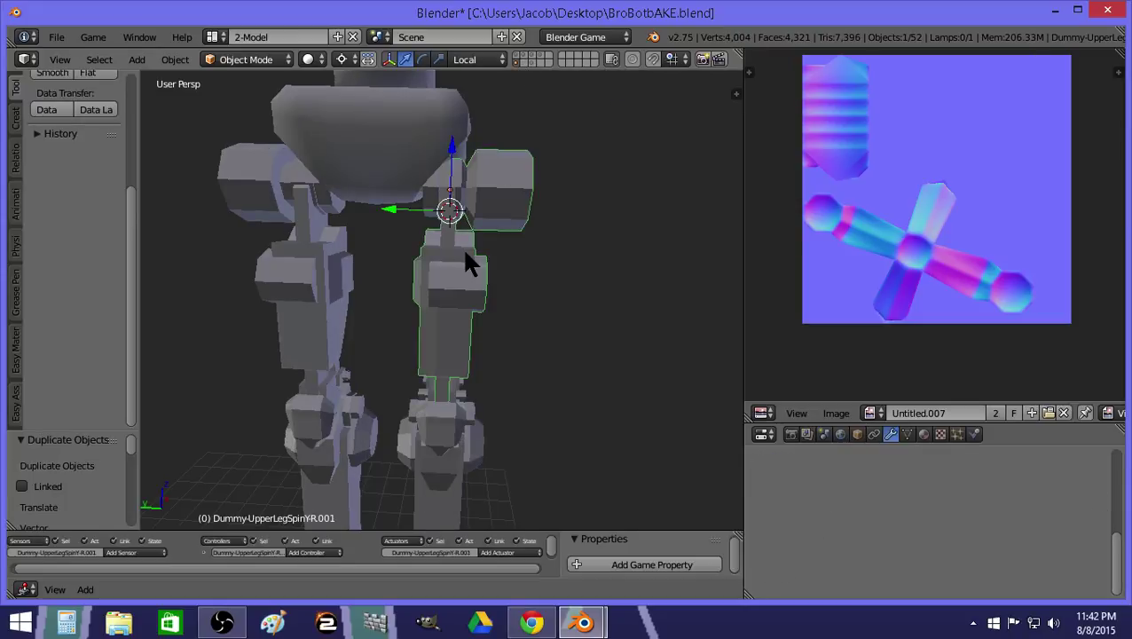
{"action": "key", "text": "m"}
{"action": "left_click", "coordinate": [621, 288]}
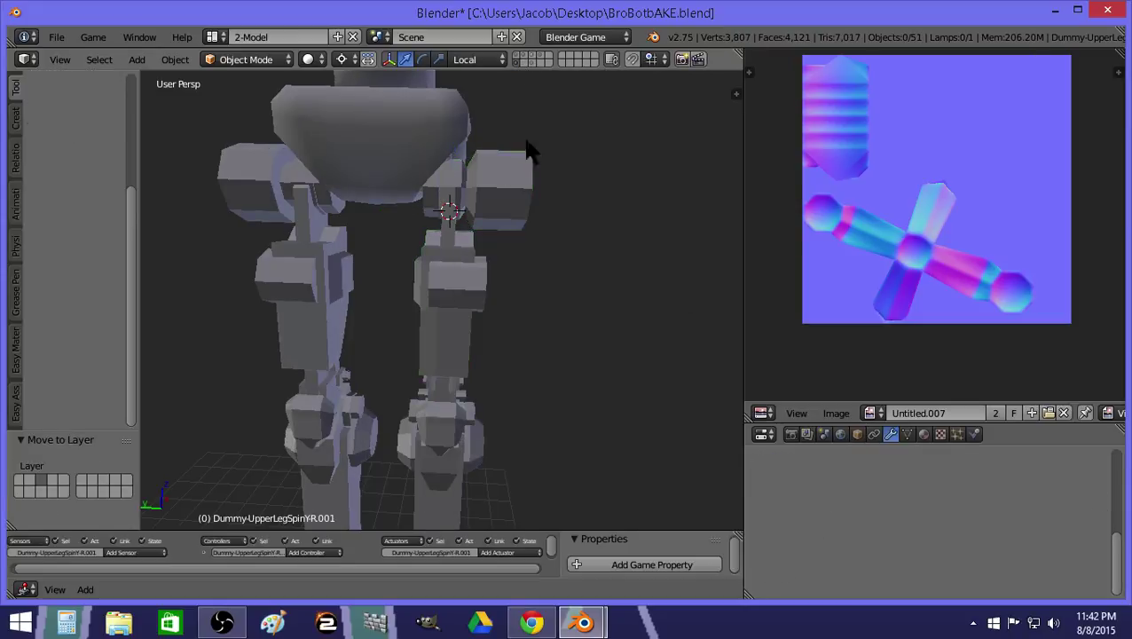
Show the third layer, select the duplicated upper leg, and add a Subdivision Surface modifier to it.
{"action": "left_click", "coordinate": [534, 55], "text": "shift"}
{"action": "right_click", "coordinate": [524, 213]}
{"action": "key", "text": "a"}
{"action": "right_click", "coordinate": [504, 216]}
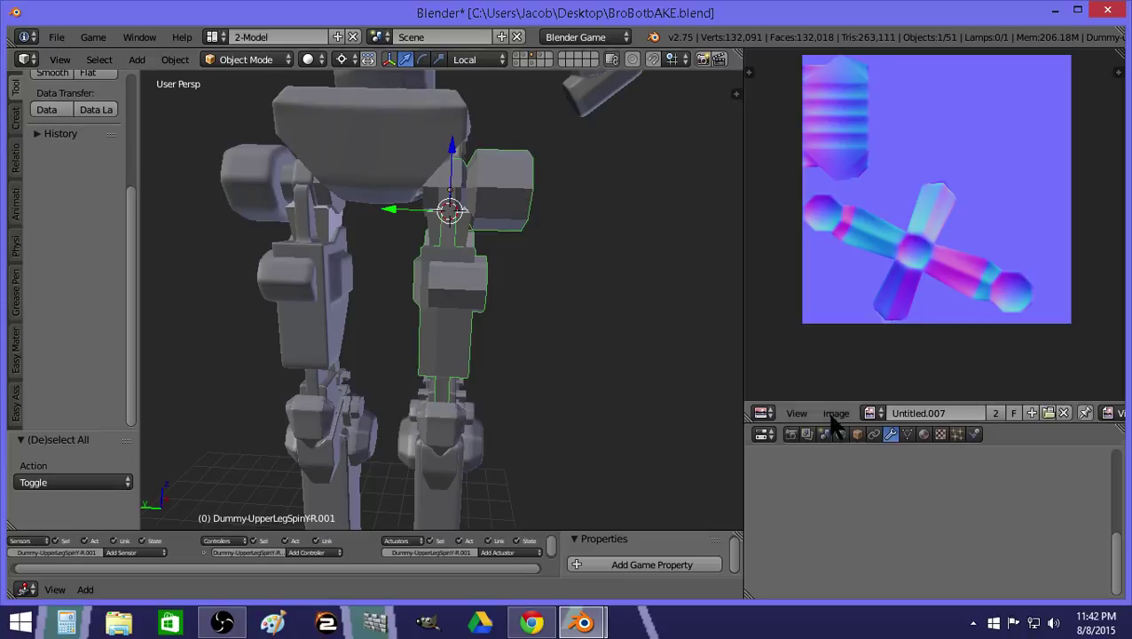
{"action": "scroll", "coordinate": [901, 479], "scroll_direction": "up", "scroll_amount": 3}
{"action": "left_click", "coordinate": [887, 491]}
{"action": "left_click", "coordinate": [796, 435]}
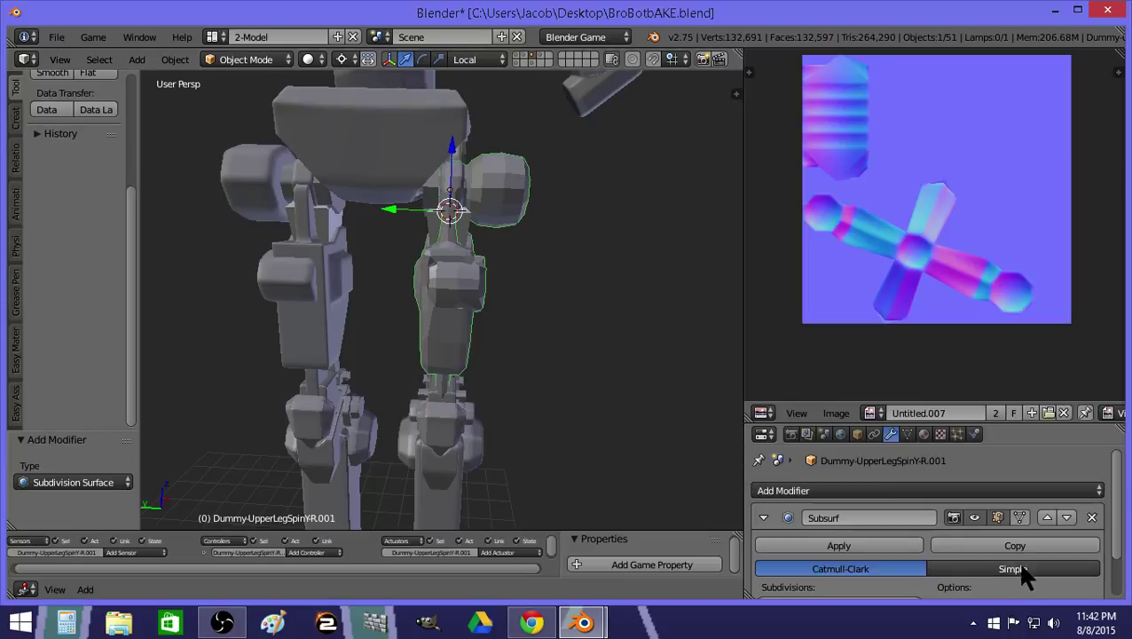
Copy the Subsurf modifier and set the first one to Simple with 2 view subdivisions.
{"action": "left_click", "coordinate": [1012, 547]}
{"action": "scroll", "coordinate": [979, 586], "scroll_direction": "down", "scroll_amount": 2}
{"action": "left_click", "coordinate": [980, 534]}
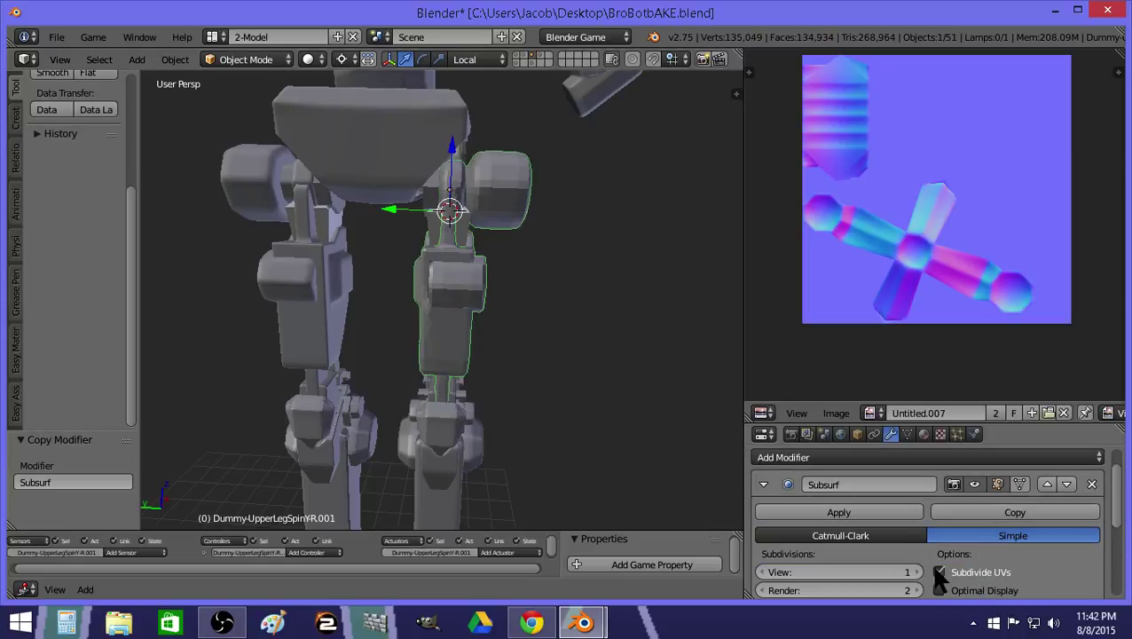
Examine the subdivided upper leg from several sides for shading and geometry artefacts around the knee and hip.
{"action": "key", "text": "a"}
{"action": "right_click", "coordinate": [500, 199]}
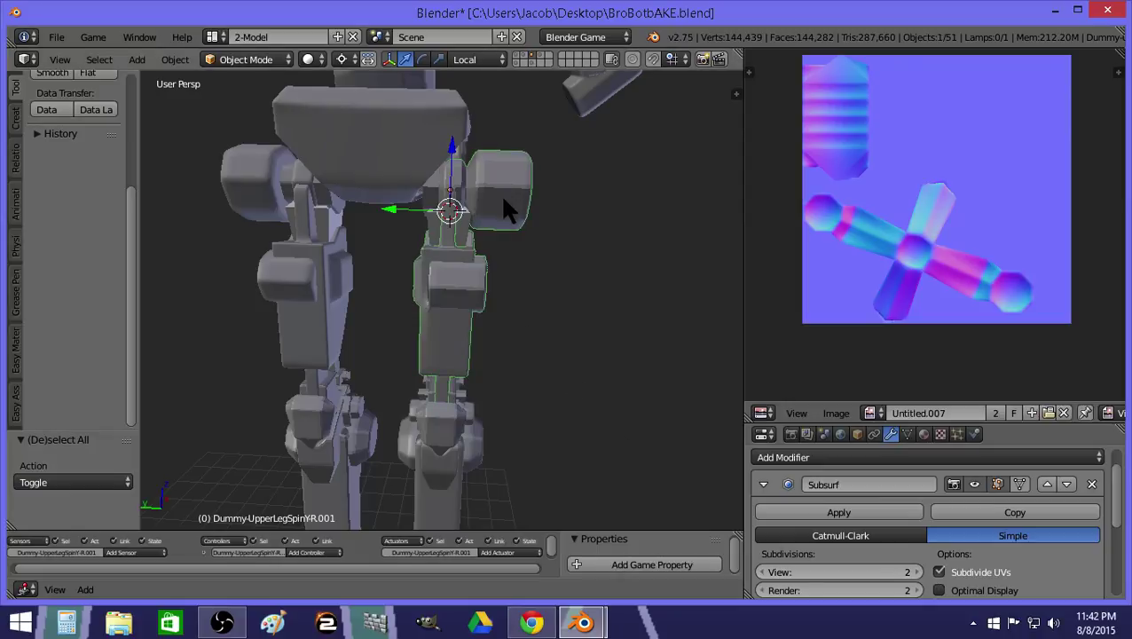
{"action": "key", "text": "shift+f"}
{"action": "key", "text": "w"}
{"action": "key", "text": "w"}
{"action": "key", "text": "d"}
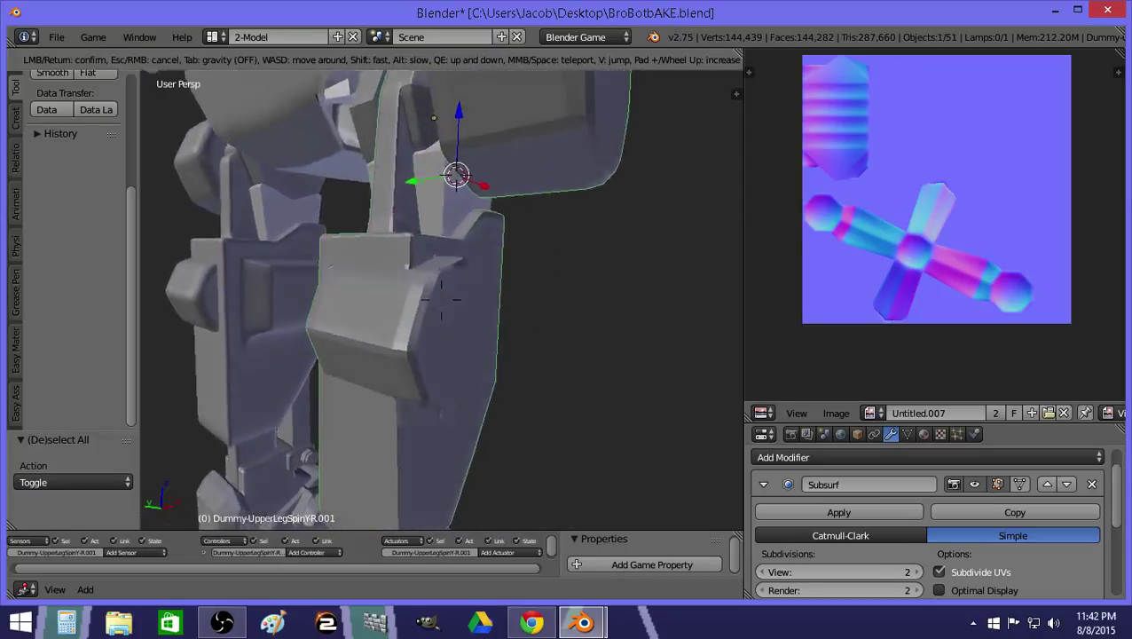
{"action": "key", "text": "e"}
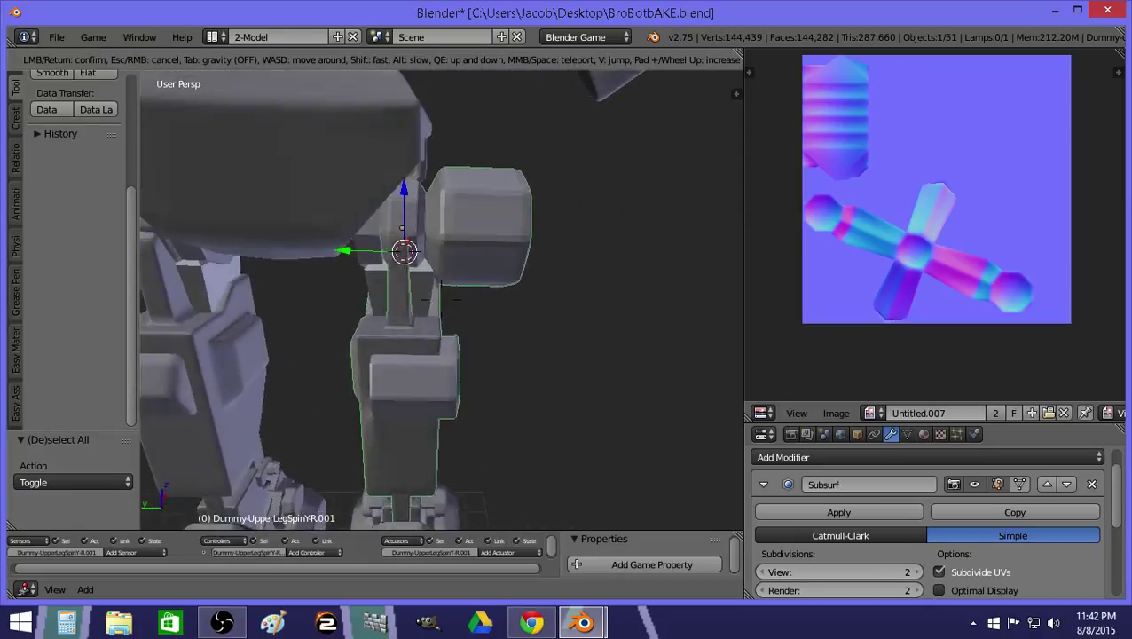
{"action": "left_click", "coordinate": [454, 333]}
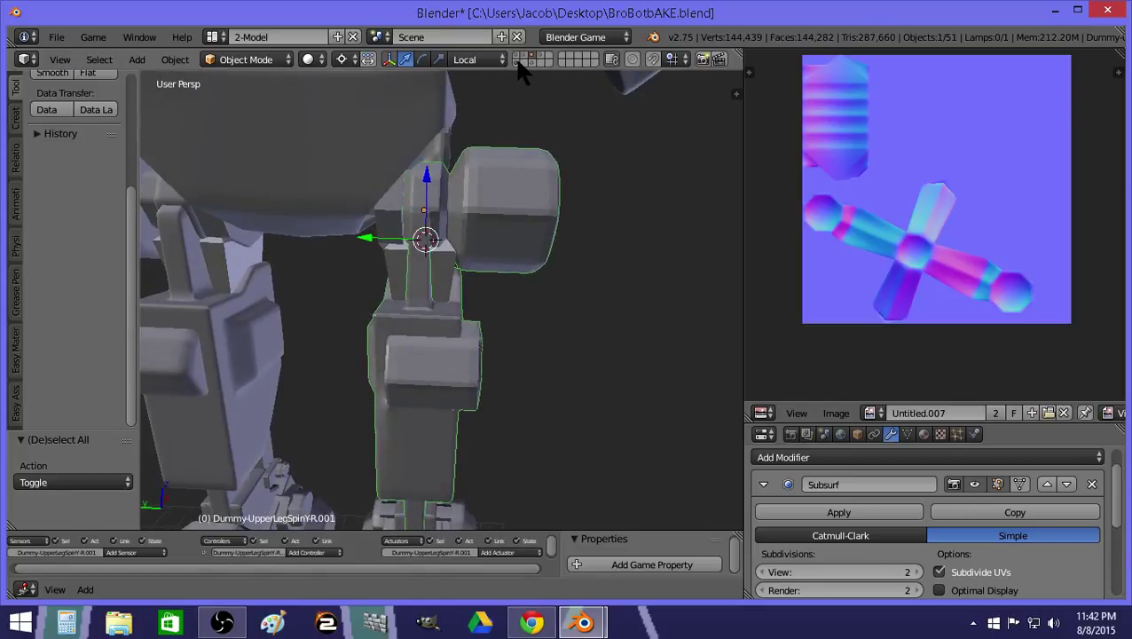
Show the first layer as well and open the low-poly upper leg for mesh editing around the knee cylinder.
{"action": "left_click", "coordinate": [518, 62], "text": "shift"}
{"action": "right_click", "coordinate": [469, 341]}
{"action": "key", "text": "Tab"}
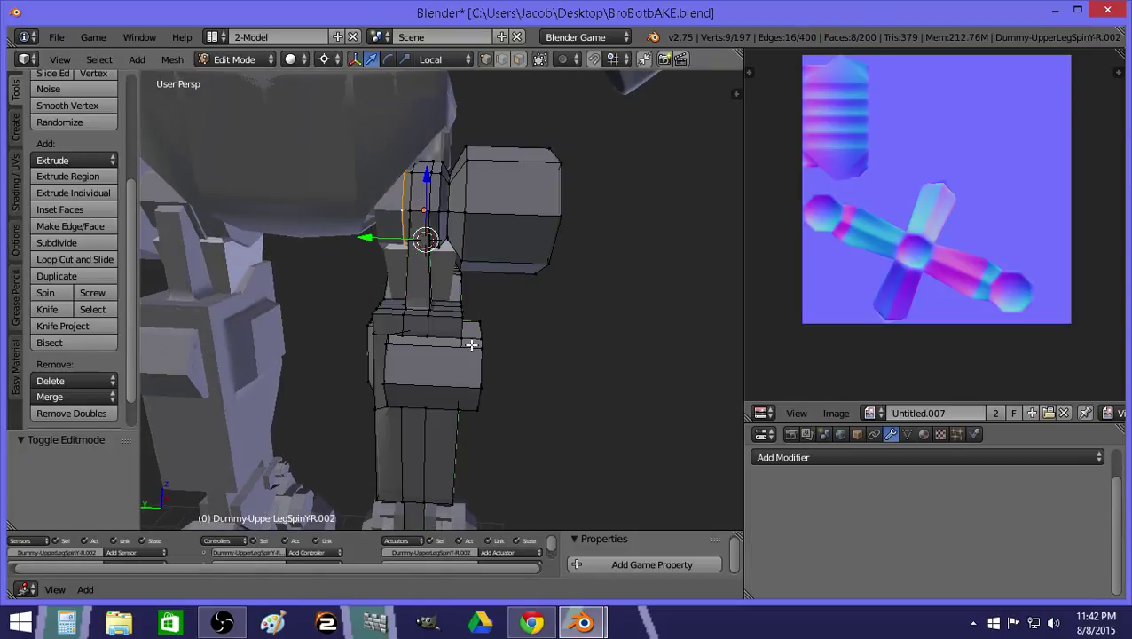
{"action": "key", "text": "shift+f"}
{"action": "key", "text": "w"}
{"action": "left_click", "coordinate": [441, 300]}
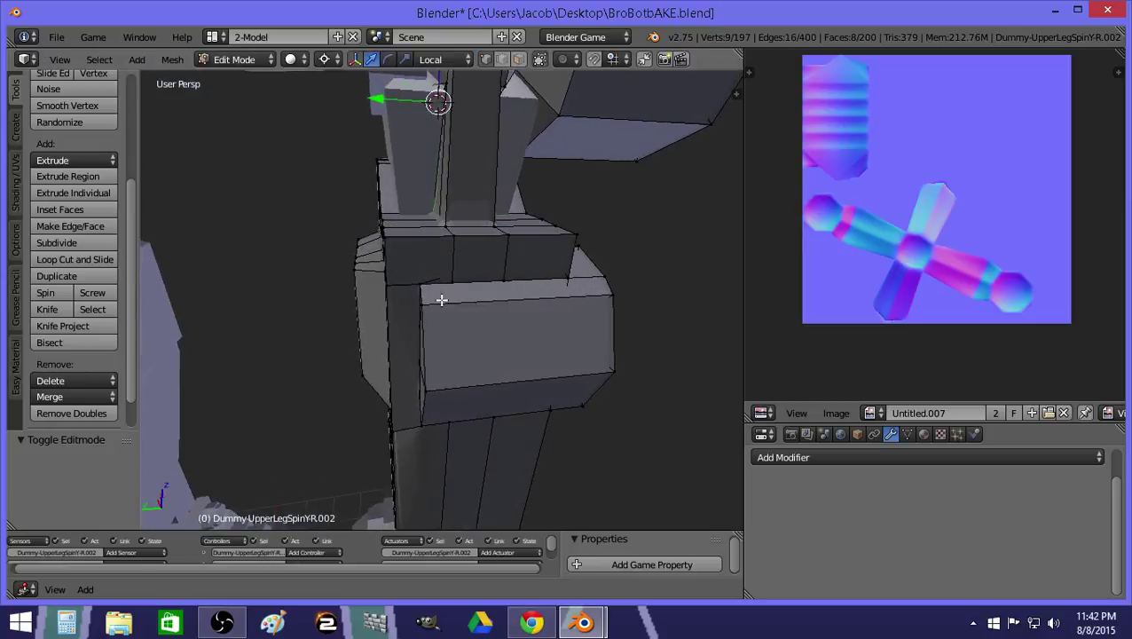
Try to delete the long hidden edge running across the top of the knee cylinder behind the front plate.
{"action": "key", "text": "z"}
{"action": "key", "text": "z"}
{"action": "left_click", "coordinate": [503, 59]}
{"action": "key", "text": "z"}
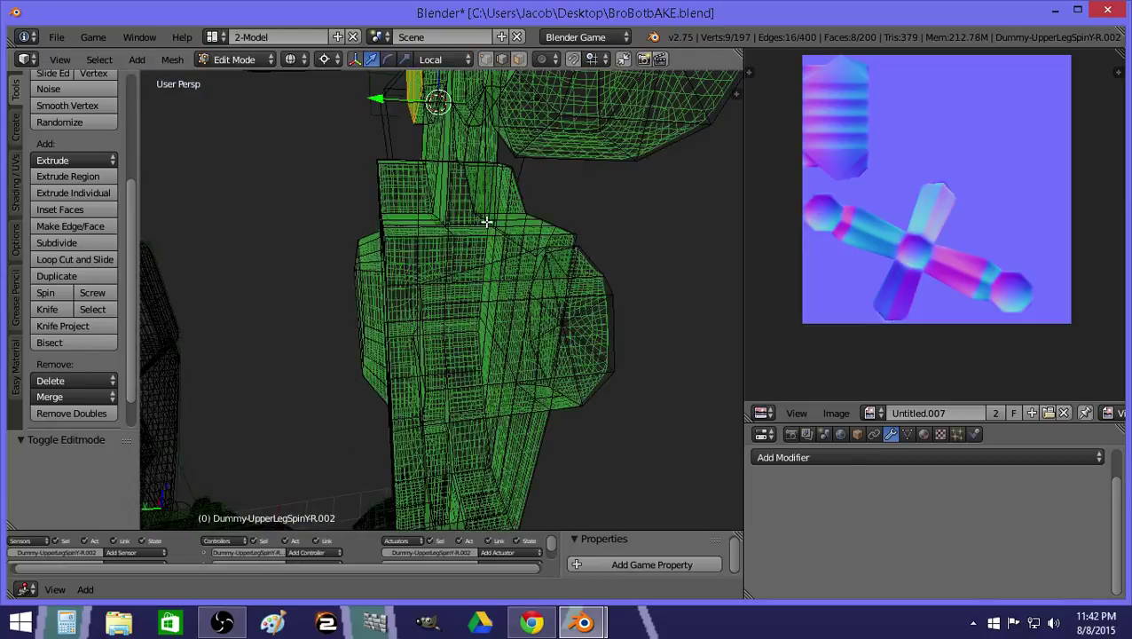
{"action": "right_click", "coordinate": [481, 270]}
{"action": "right_click", "coordinate": [475, 265]}
{"action": "key", "text": "z"}
{"action": "key", "text": "x"}
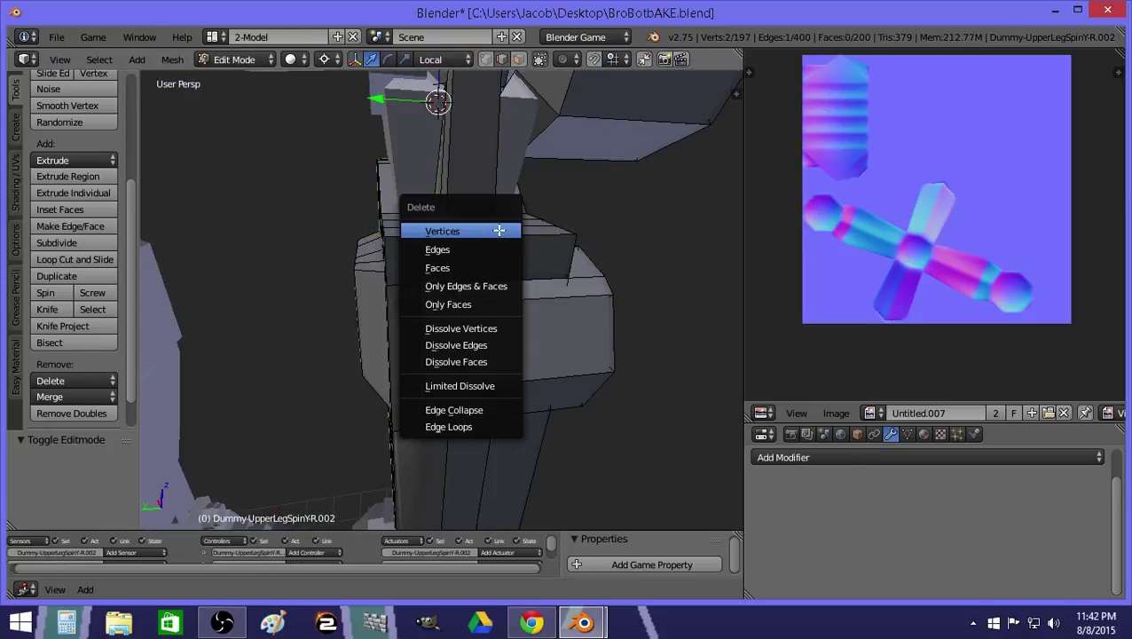
{"action": "left_click", "coordinate": [496, 248]}
{"action": "key", "text": "shift+f"}
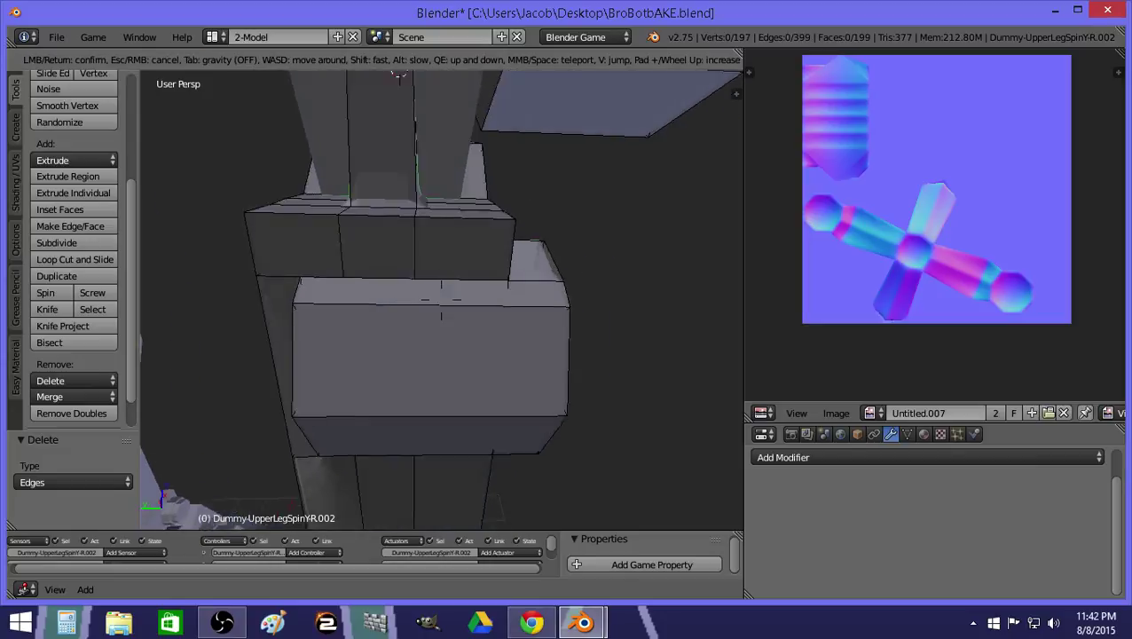
{"action": "left_click", "coordinate": [441, 299]}
{"action": "key", "text": "Tab"}
{"action": "key", "text": "Tab"}
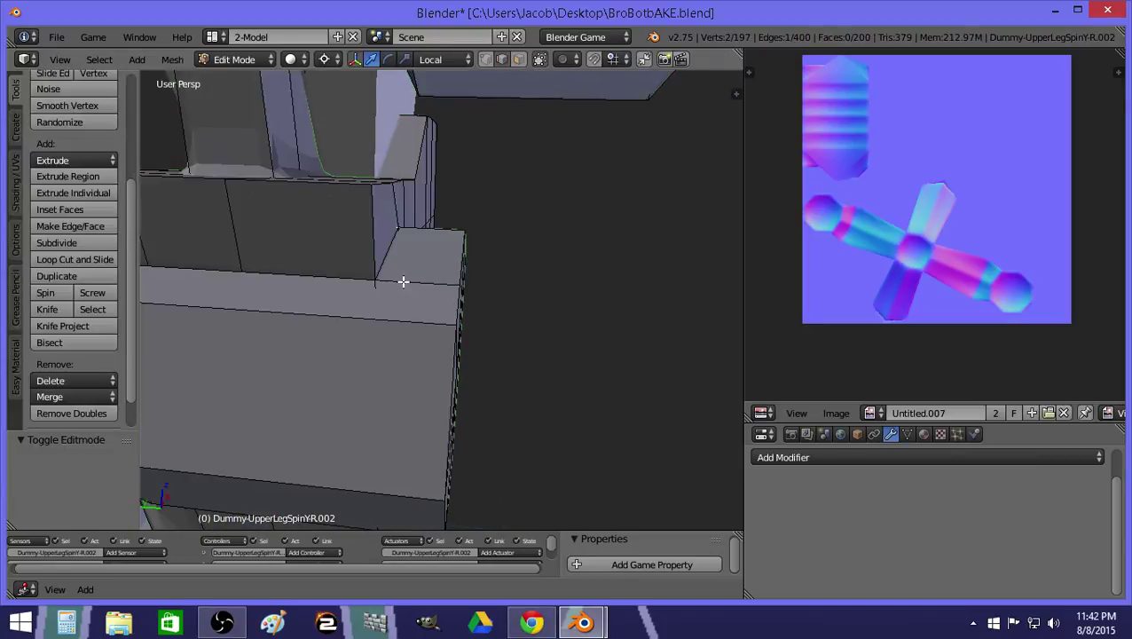
Subdivide the long edge across the knee cylinder's top into four segments and show only the first layer.
{"action": "key", "text": "z"}
{"action": "left_click", "coordinate": [64, 243]}
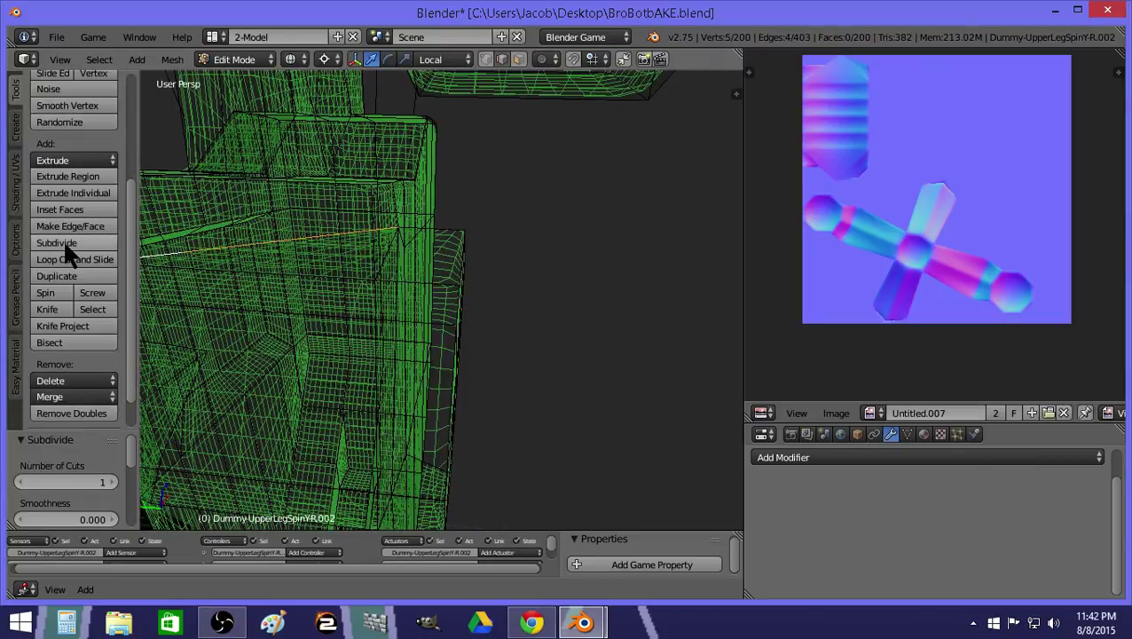
{"action": "key", "text": "Tab"}
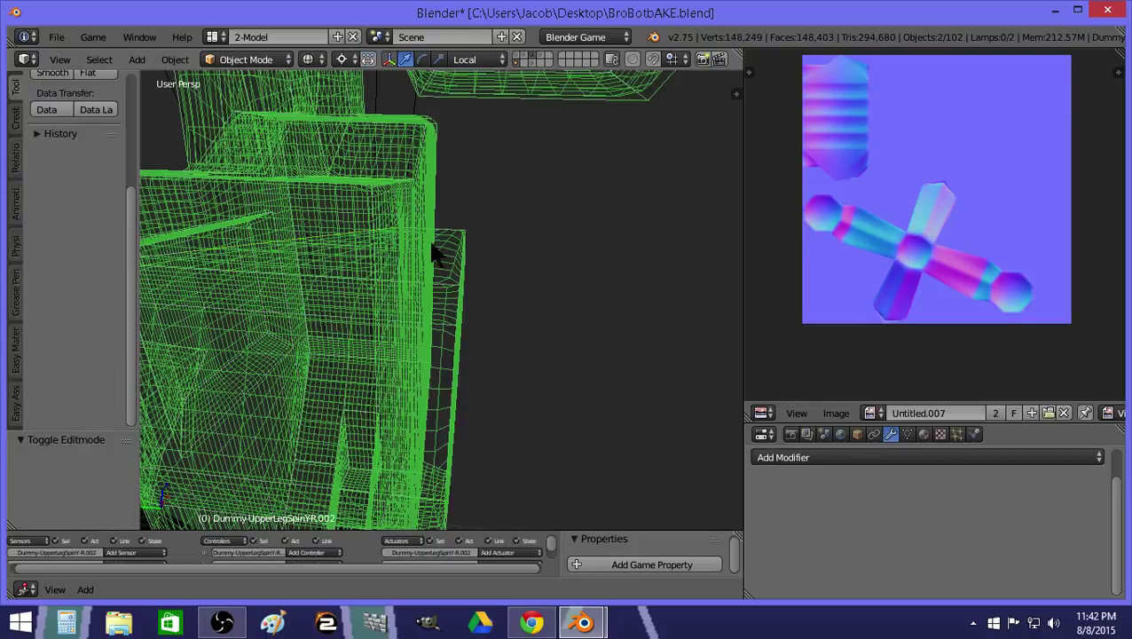
{"action": "key", "text": "z"}
{"action": "left_click", "coordinate": [515, 62]}
{"action": "key", "text": "z"}
Merge the first two new edge vertices At Last into the matching vertices on the front plate's lower edge.
{"action": "scroll", "coordinate": [330, 319], "scroll_direction": "down", "scroll_amount": 12}
{"action": "scroll", "coordinate": [368, 326], "scroll_direction": "up", "scroll_amount": 10}
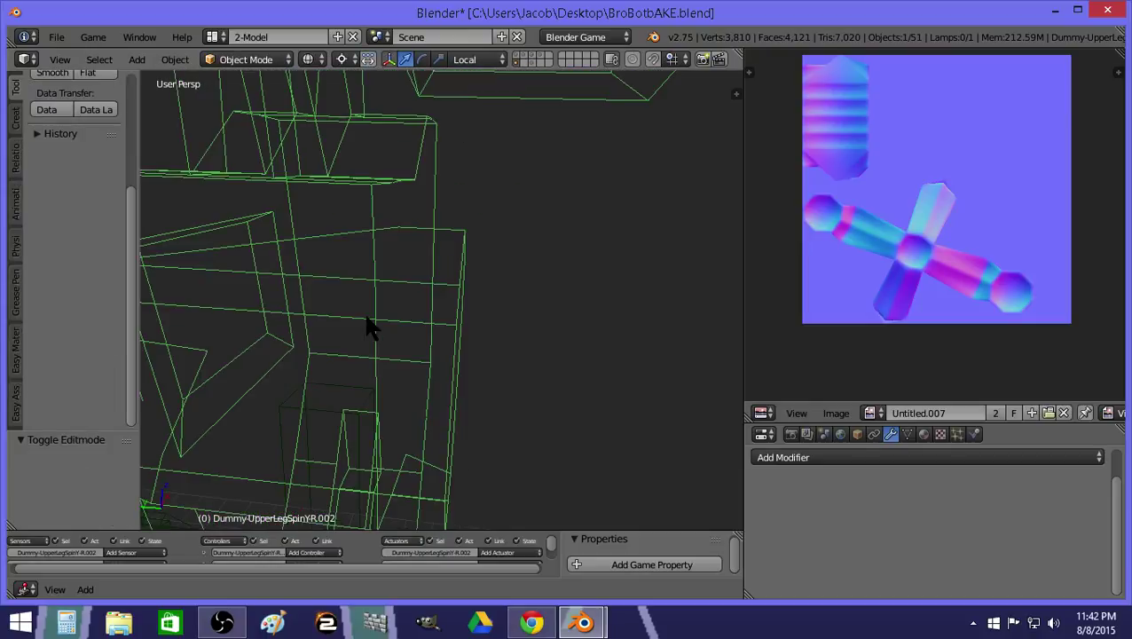
{"action": "scroll", "coordinate": [370, 317], "scroll_direction": "down", "scroll_amount": 12}
{"action": "scroll", "coordinate": [370, 317], "scroll_direction": "up", "scroll_amount": 12}
{"action": "key", "text": "Tab"}
{"action": "key", "text": "shift+f"}
{"action": "key", "text": "s"}
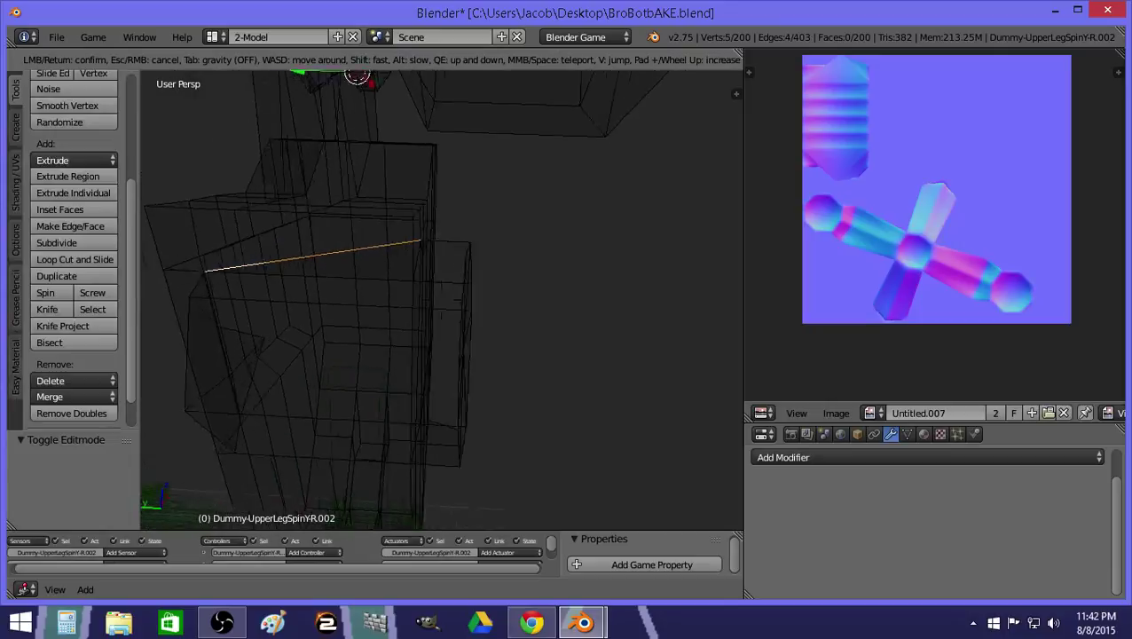
{"action": "key", "text": "w"}
{"action": "key", "text": "d"}
{"action": "left_click", "coordinate": [442, 300]}
{"action": "left_click", "coordinate": [485, 60]}
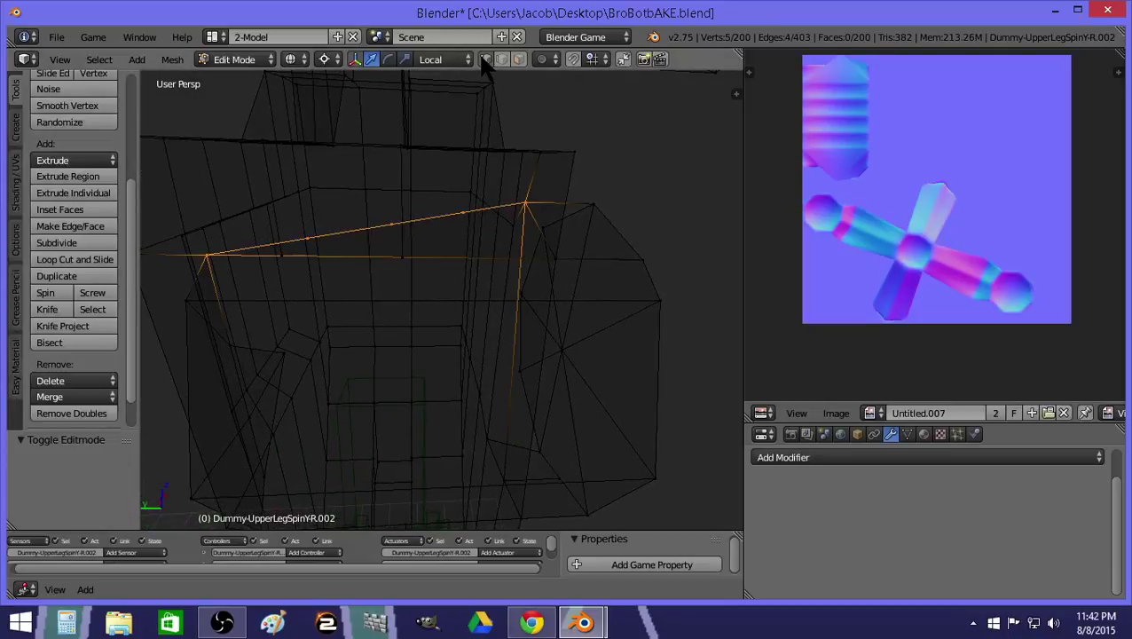
{"action": "right_click", "coordinate": [392, 225]}
{"action": "key", "text": "alt+m"}
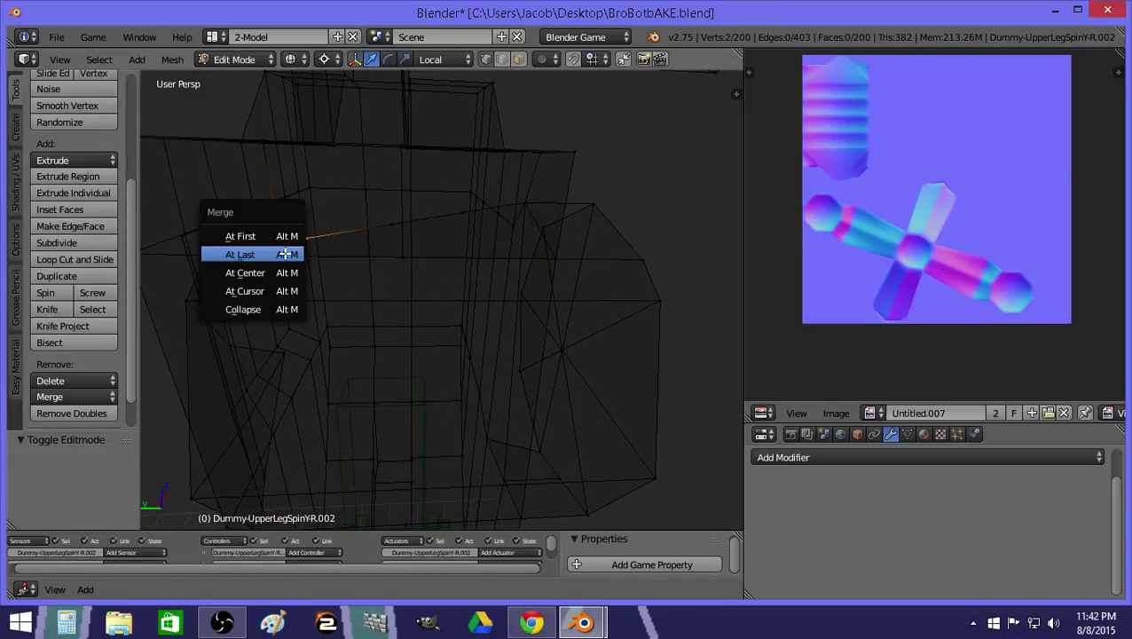
{"action": "left_click", "coordinate": [283, 255]}
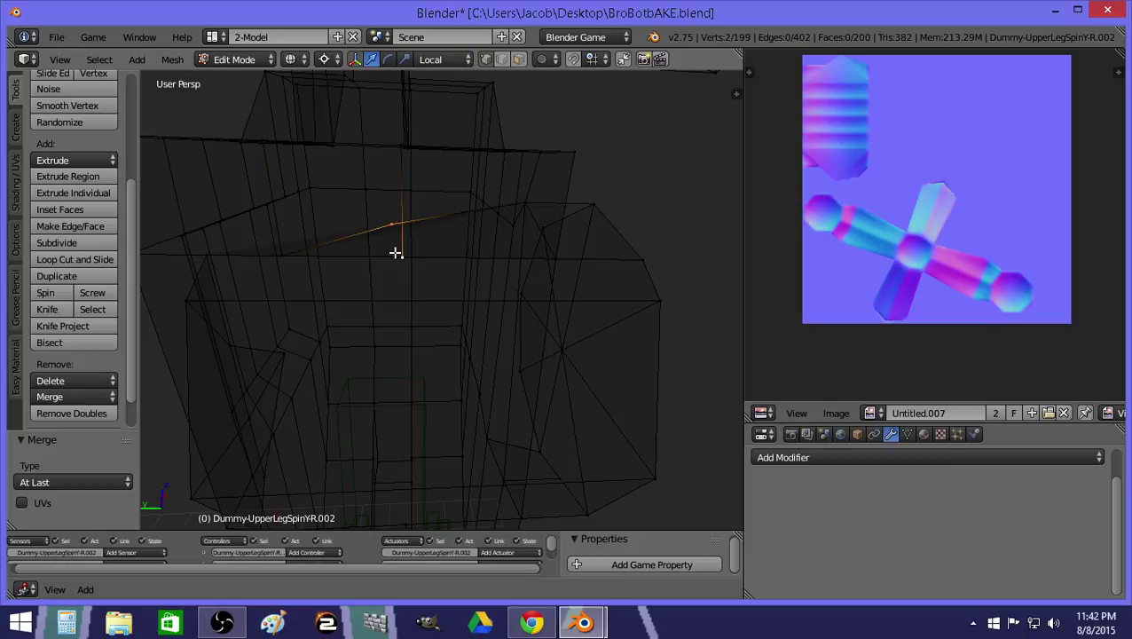
{"action": "key", "text": "alt+m"}
{"action": "left_click", "coordinate": [395, 253]}
Merge the remaining new edge vertex into the front plate's lower corner vertex and leave mesh editing.
{"action": "key", "text": "a"}
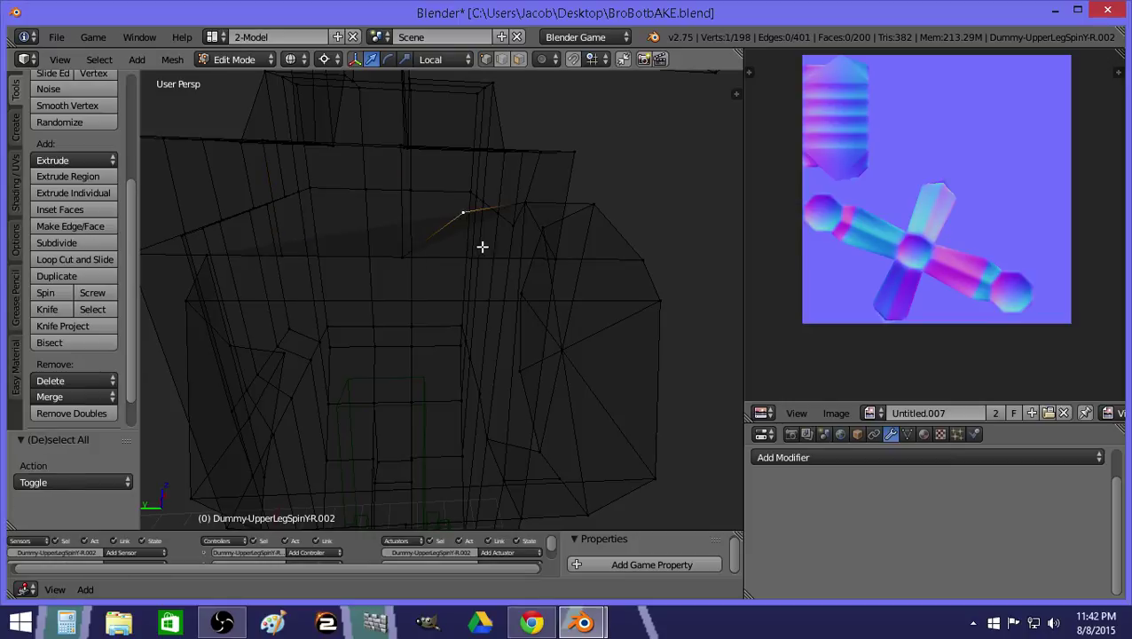
{"action": "key", "text": "z"}
{"action": "key", "text": "z"}
{"action": "right_click", "coordinate": [559, 256], "text": "shift"}
{"action": "key", "text": "z"}
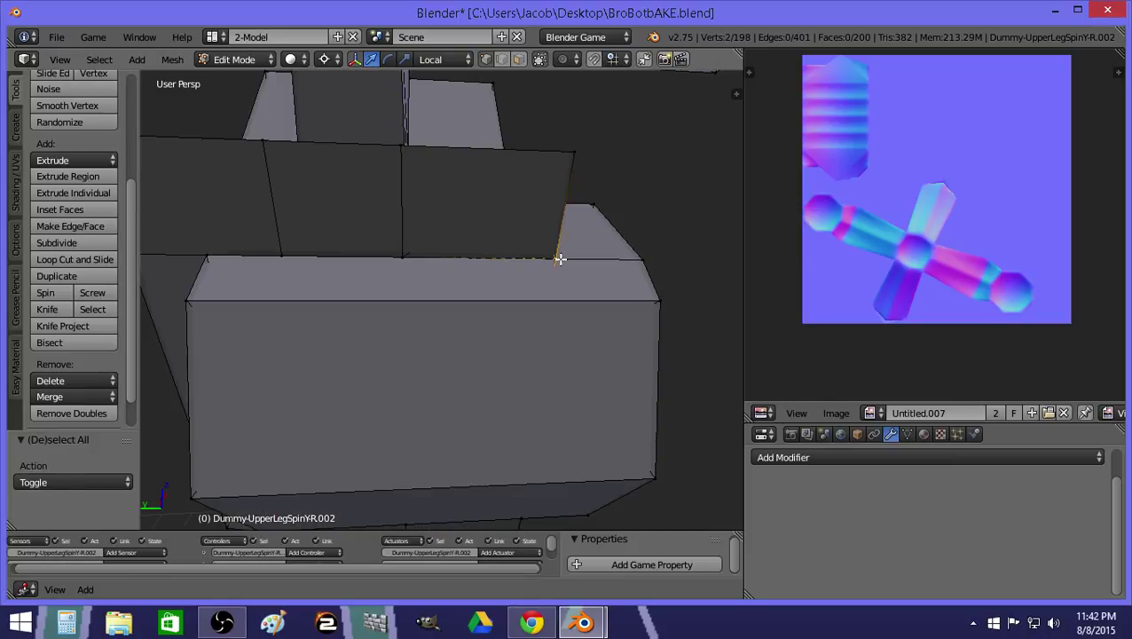
{"action": "key", "text": "alt+m"}
{"action": "left_click", "coordinate": [559, 256]}
{"action": "key", "text": "Tab"}
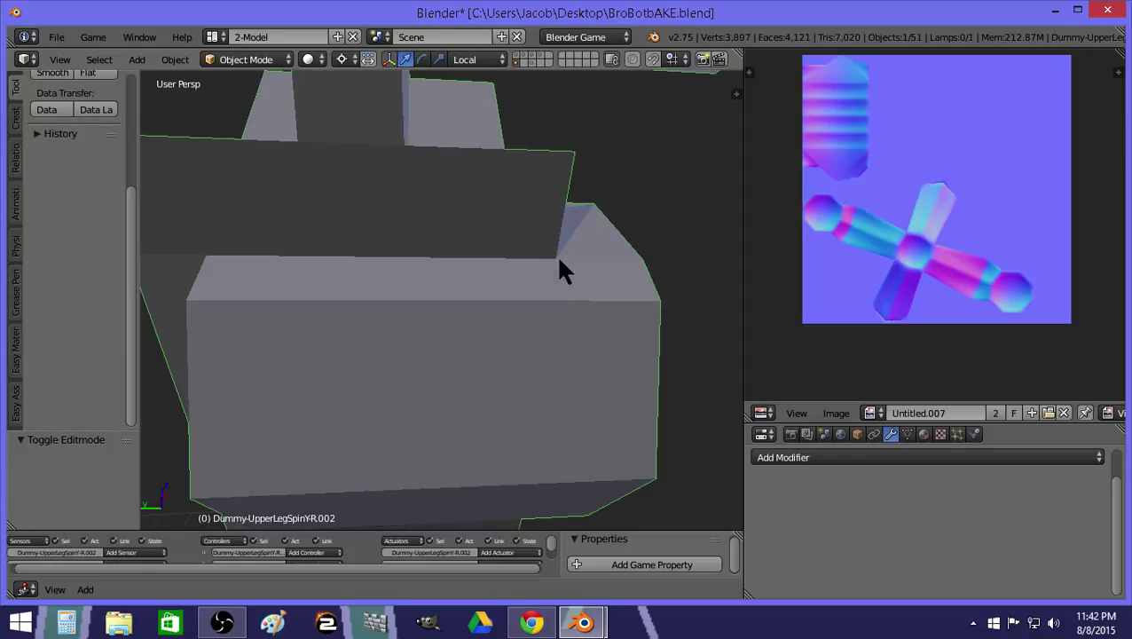
Reopen the upper leg for mesh editing and select the unevenly shaded face on top of the knee cylinder.
{"action": "key", "text": "shift+f"}
{"action": "key", "text": "d"}
{"action": "key", "text": "e"}
{"action": "left_click", "coordinate": [442, 300]}
{"action": "key", "text": "Tab"}
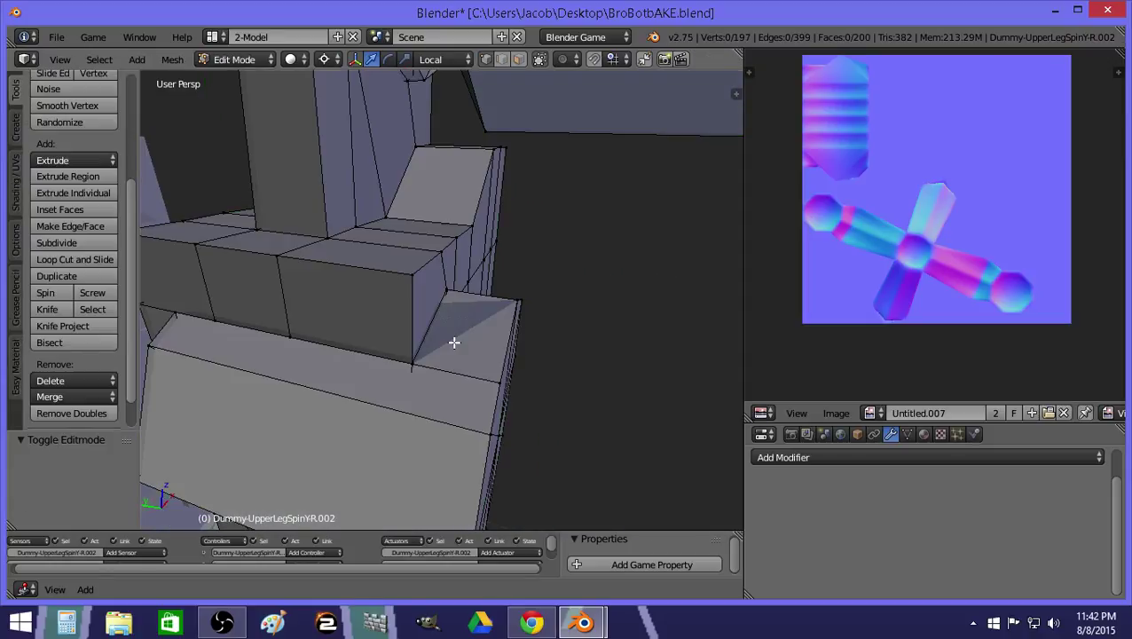
{"action": "left_click", "coordinate": [519, 59]}
{"action": "right_click", "coordinate": [480, 316]}
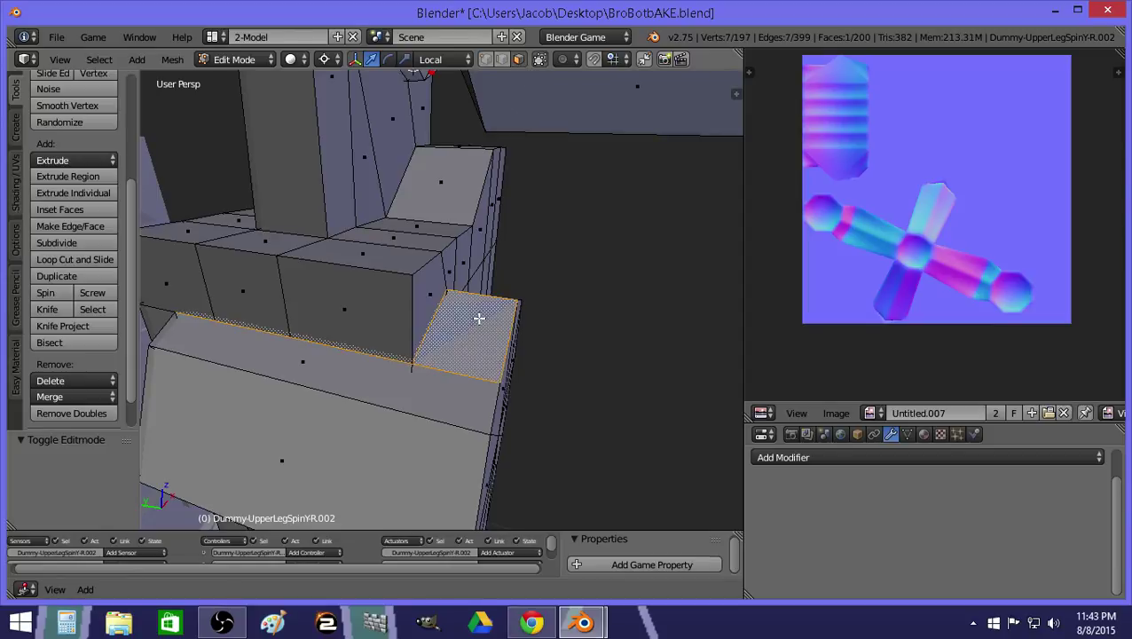
Try deleting the cylinder's selected top face, once with its edges and once as a face only.
{"action": "key", "text": "z"}
{"action": "key", "text": "z"}
{"action": "key", "text": "x"}
{"action": "left_click", "coordinate": [469, 327]}
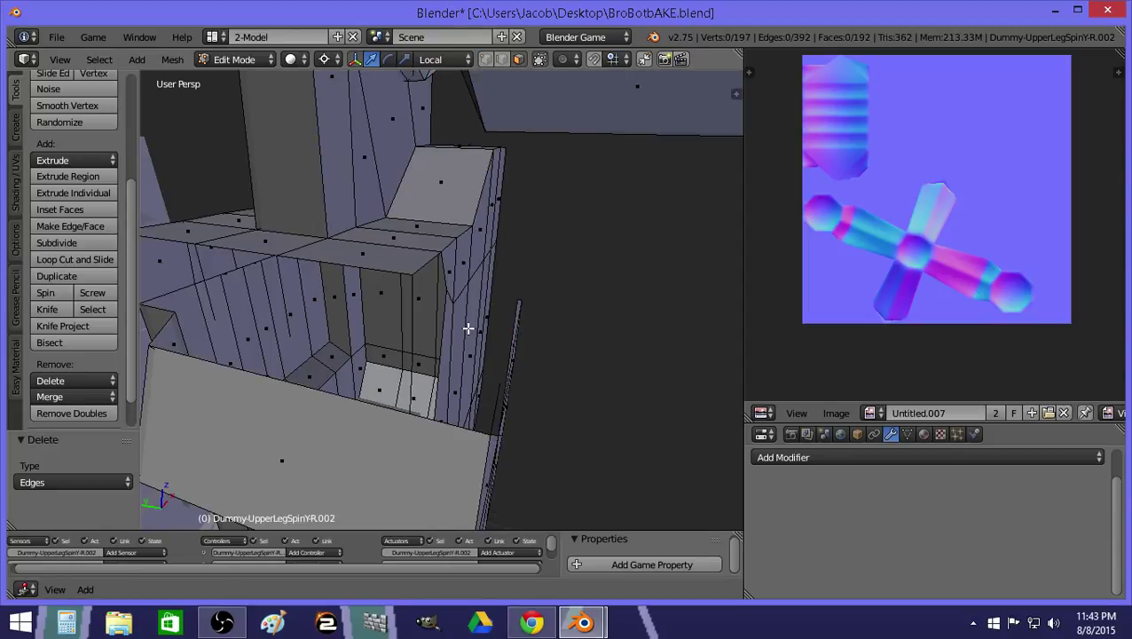
{"action": "key", "text": "ctrl+z"}
{"action": "key", "text": "x"}
{"action": "left_click", "coordinate": [470, 347]}
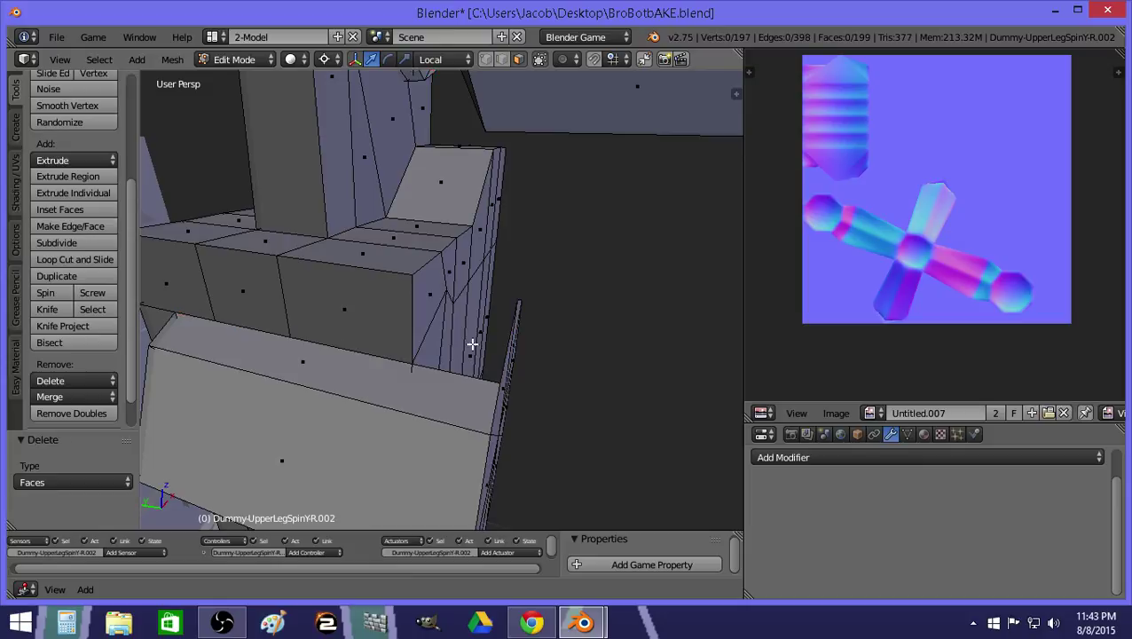
{"action": "key", "text": "ctrl+z"}
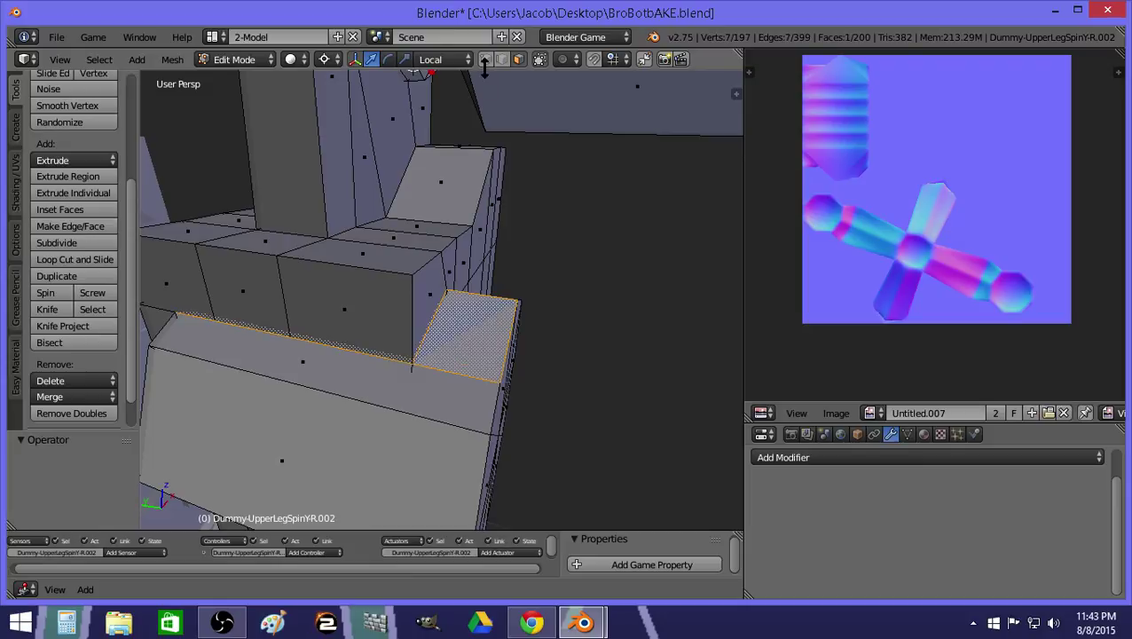
Delete the cylinder's selected top face and fill the gap beside the front plate with a new face.
{"action": "key", "text": "x"}
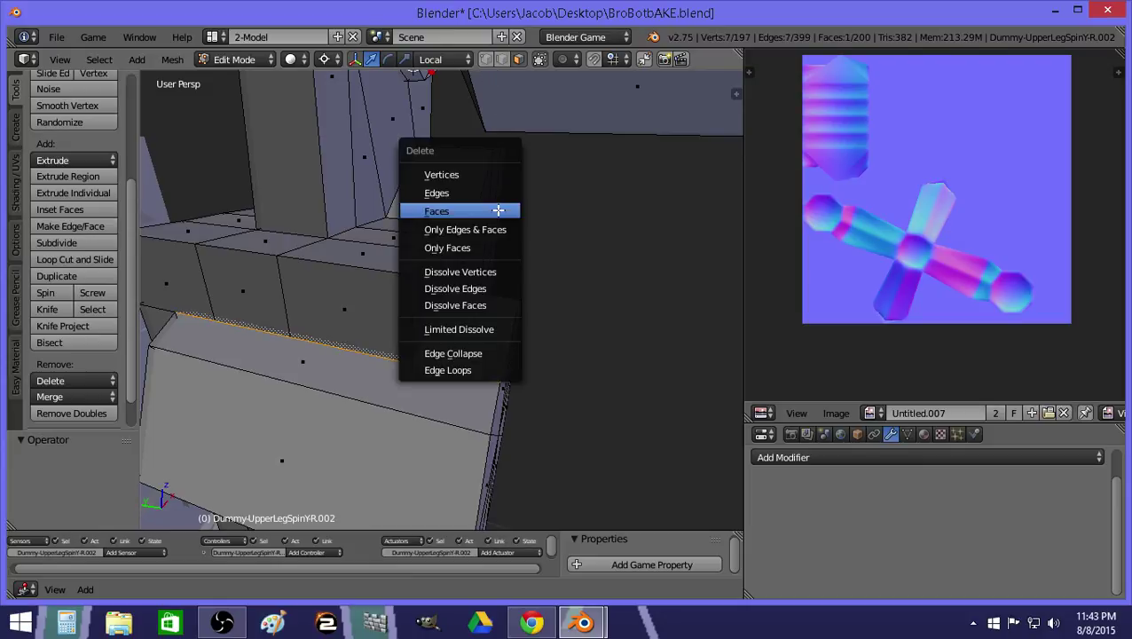
{"action": "left_click", "coordinate": [497, 210]}
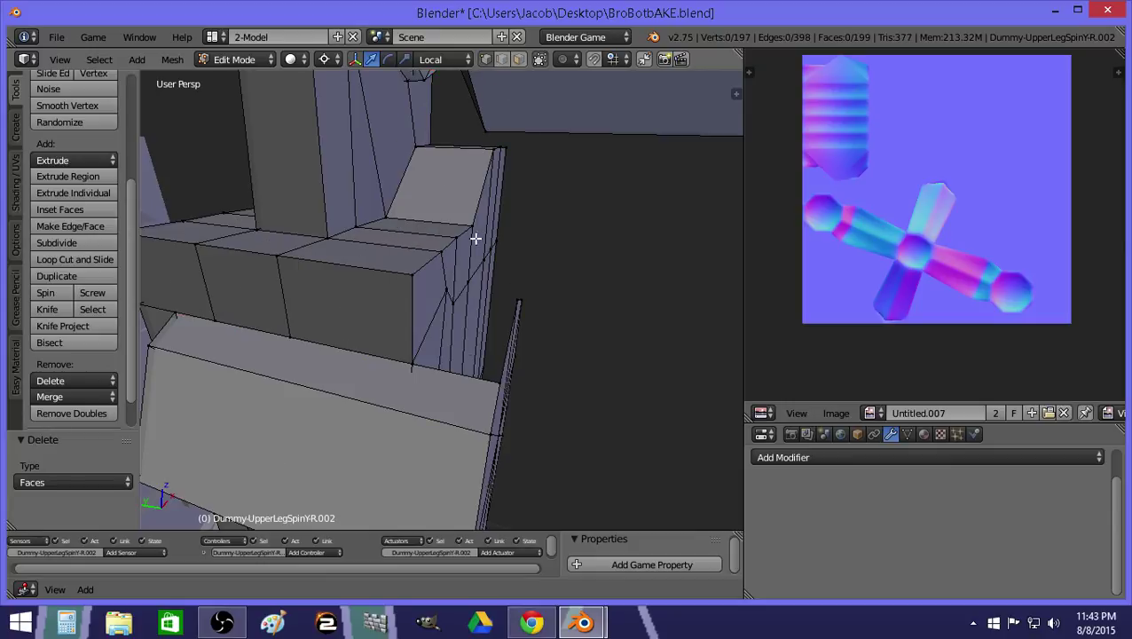
{"action": "right_click", "coordinate": [411, 360]}
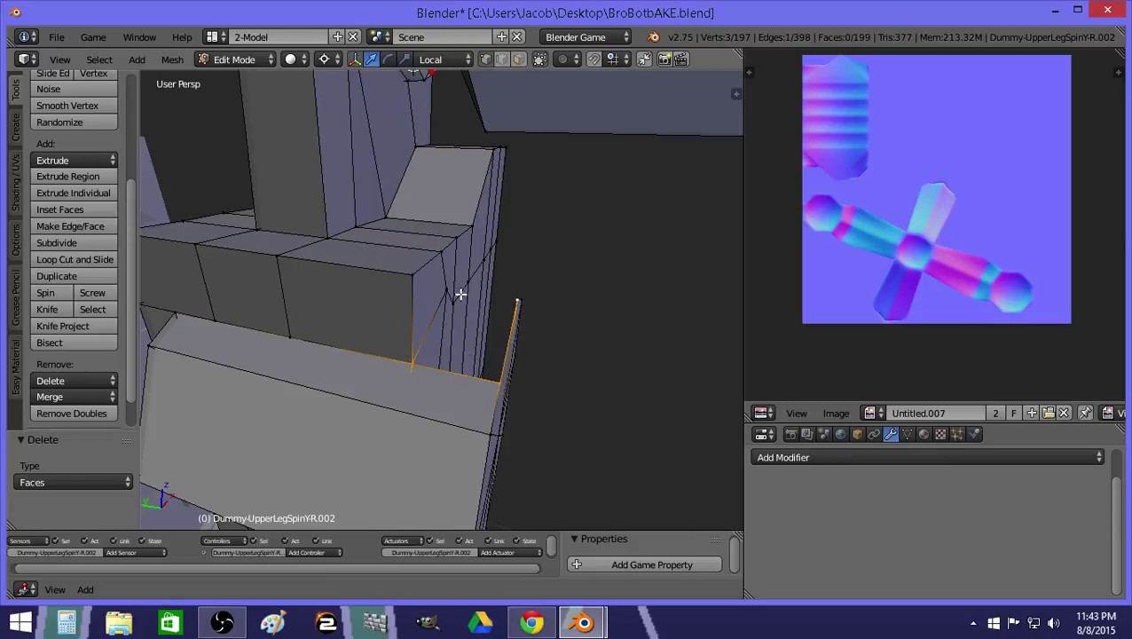
{"action": "key", "text": "f"}
{"action": "key", "text": "a"}
Snap the 3D cursor to the cylinder cap's upper vertex and scale two nearby side plate vertices to 0 with global Y locked.
{"action": "key", "text": "shift+f"}
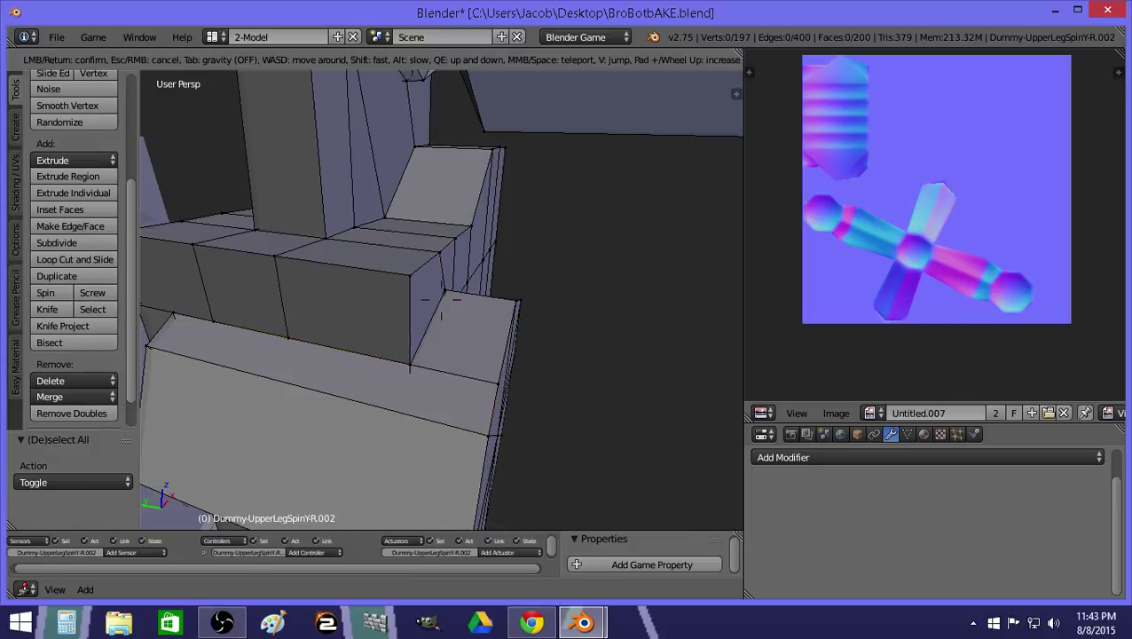
{"action": "left_click", "coordinate": [431, 302]}
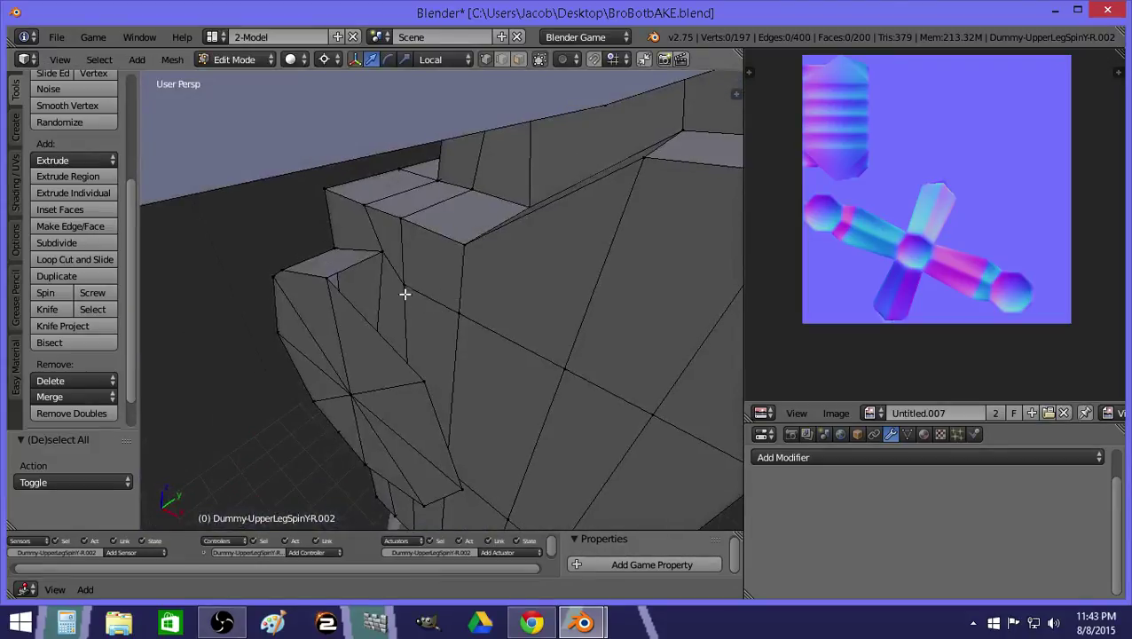
{"action": "right_click", "coordinate": [328, 278]}
{"action": "key", "text": "a"}
{"action": "right_click", "coordinate": [466, 313], "text": "shift"}
{"action": "key", "text": "shift+s"}
{"action": "left_click", "coordinate": [435, 380]}
{"action": "key", "text": "s"}
{"action": "key", "text": "shift+y"}
{"action": "key", "text": "0"}
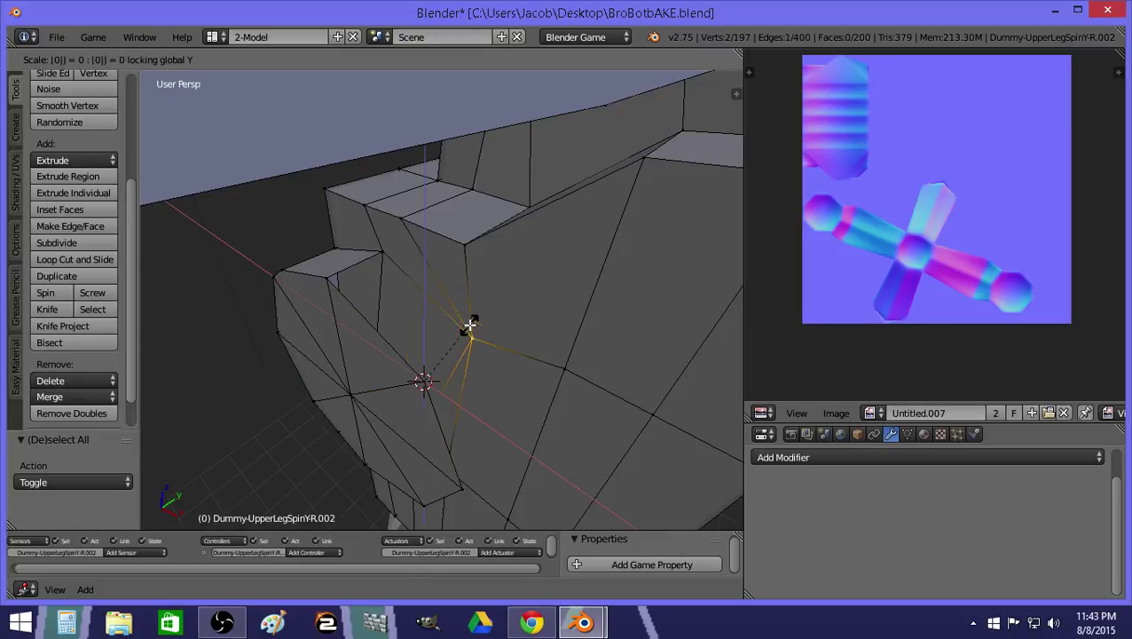
{"action": "left_click", "coordinate": [472, 332]}
Merge the two coincident side plate vertices with Remove Doubles.
{"action": "key", "text": "a"}
{"action": "right_click", "coordinate": [476, 339]}
{"action": "key", "text": "z"}
{"action": "right_click", "coordinate": [443, 362], "text": "shift"}
{"action": "key", "text": "z"}
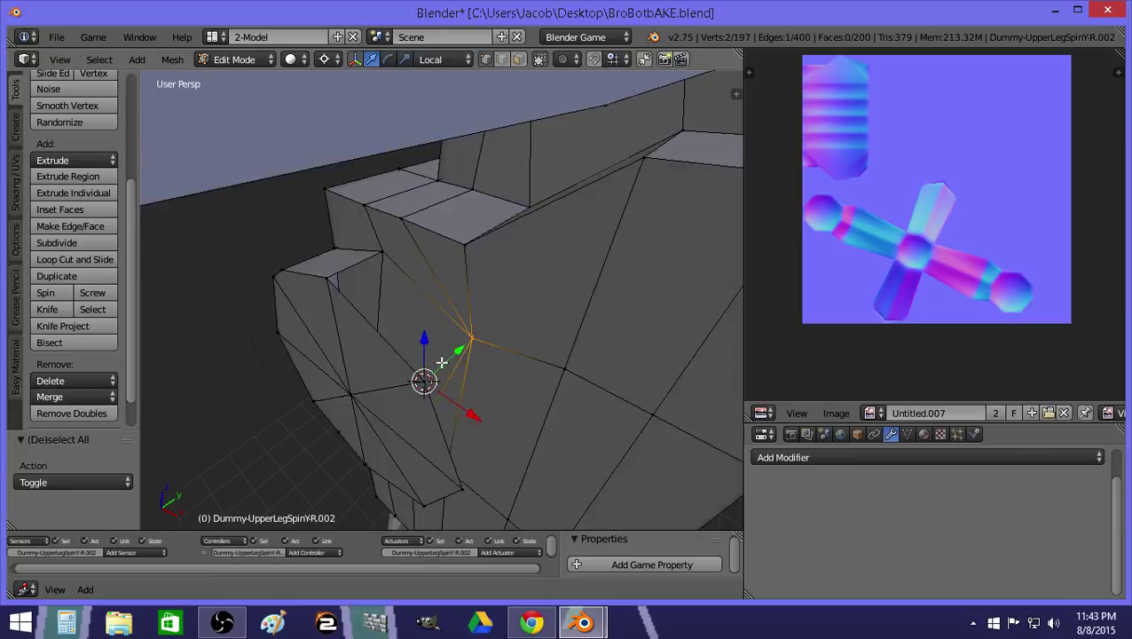
{"action": "left_click", "coordinate": [74, 412]}
{"action": "key", "text": "a"}
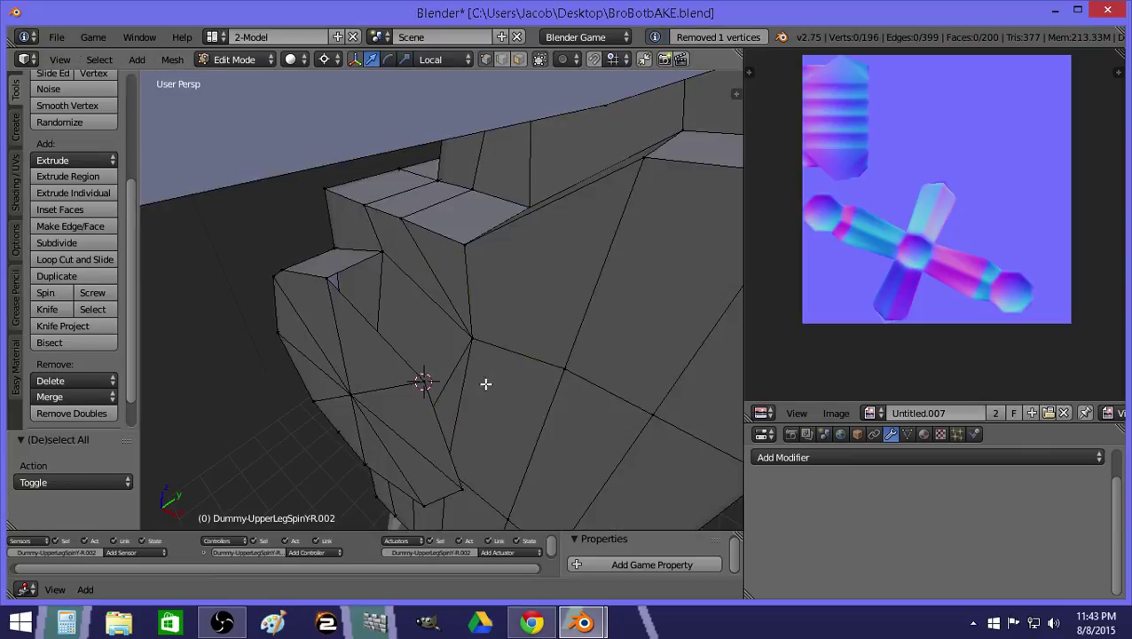
Delete the three side plate faces bordering the knee cylinder's cap.
{"action": "left_click", "coordinate": [519, 59]}
{"action": "right_click", "coordinate": [507, 426]}
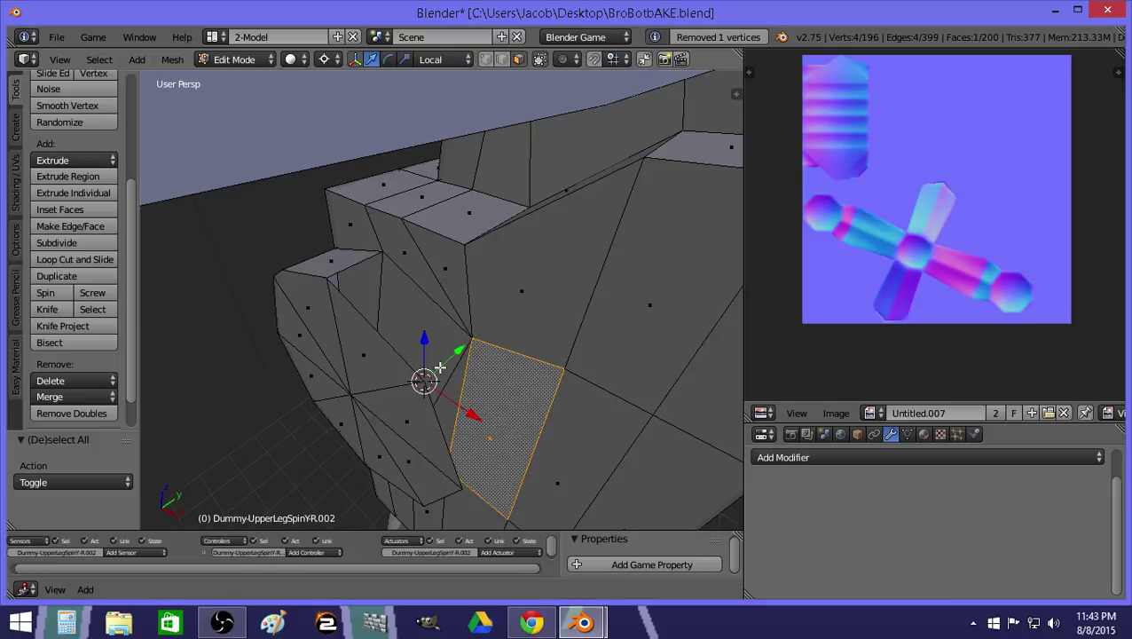
{"action": "right_click", "coordinate": [457, 394], "text": "shift"}
{"action": "right_click", "coordinate": [419, 317], "text": "shift"}
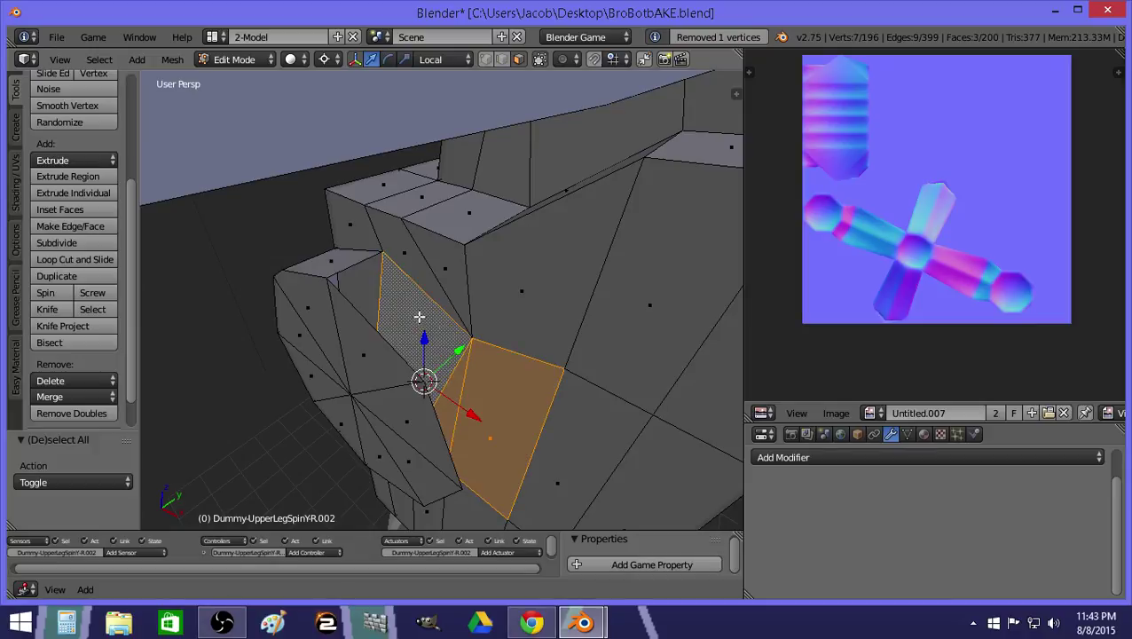
{"action": "key", "text": "x"}
{"action": "left_click", "coordinate": [395, 275]}
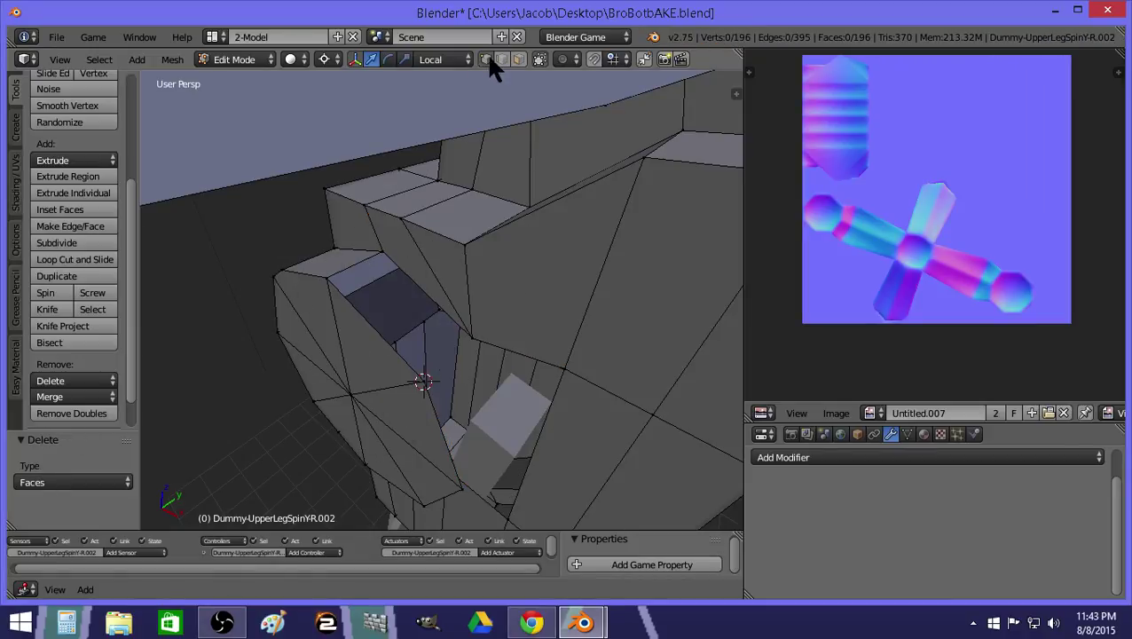
Fill a face between the cylinder cap's upper edge and the side plate's edge, then view it outside mesh editing.
{"action": "right_click", "coordinate": [424, 377]}
{"action": "right_click", "coordinate": [471, 338], "text": "shift"}
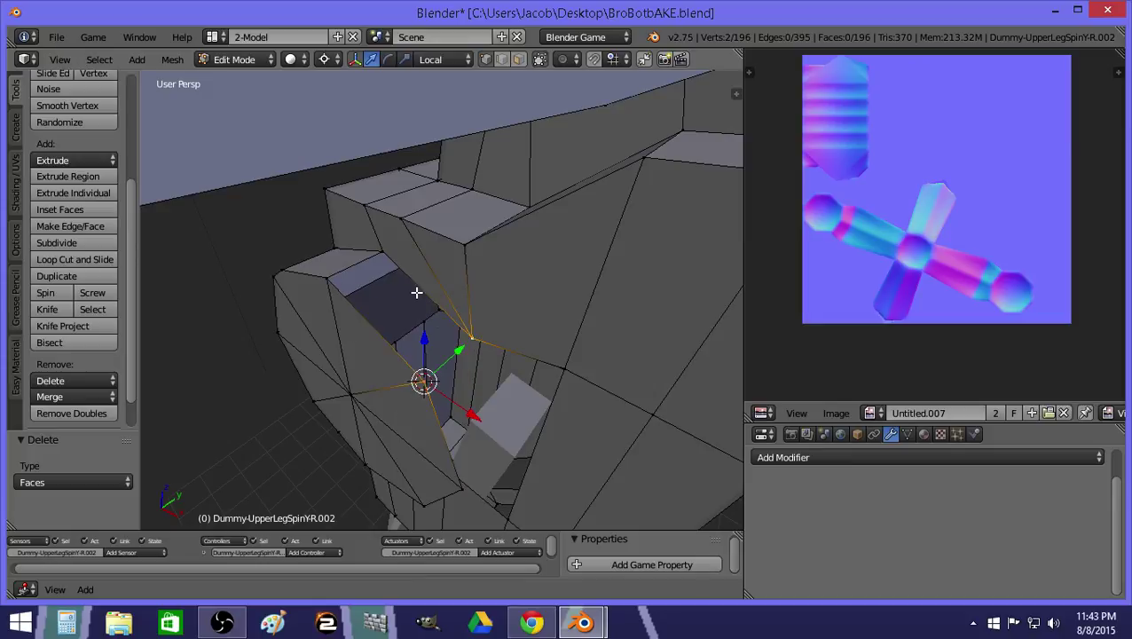
{"action": "right_click", "coordinate": [333, 278], "text": "shift"}
{"action": "key", "text": "f"}
{"action": "key", "text": "Tab"}
{"action": "key", "text": "shift+f"}
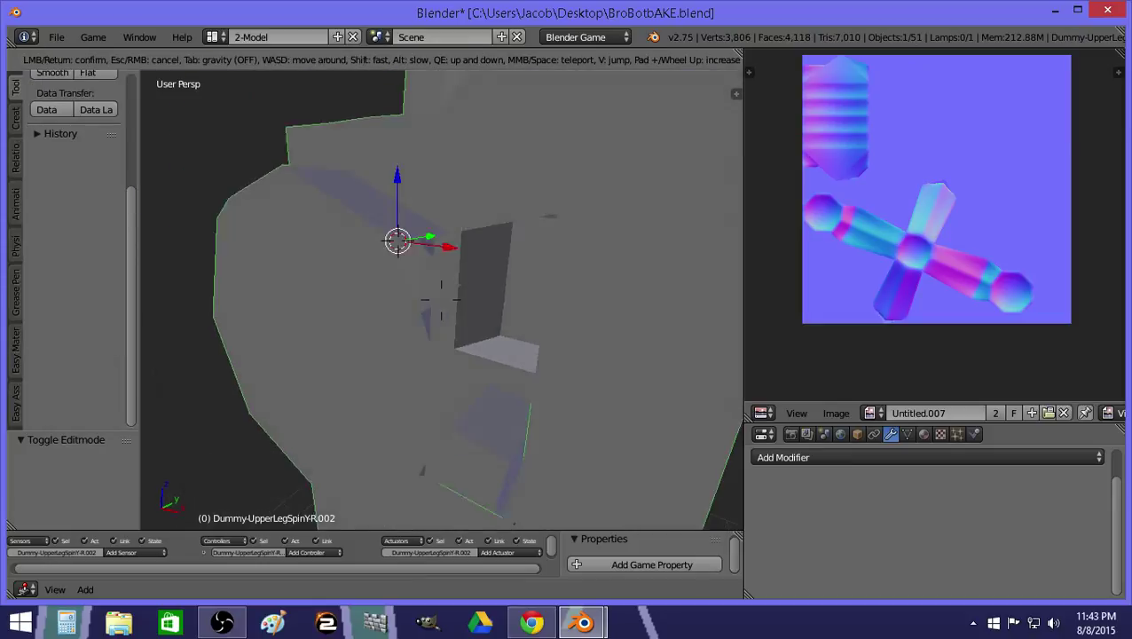
{"action": "key", "text": "s"}
{"action": "left_click", "coordinate": [441, 299]}
Subdivide the long vertical edge on the far side of the side plate opening with one cut.
{"action": "key", "text": "Tab"}
{"action": "key", "text": "a"}
{"action": "right_click", "coordinate": [448, 252]}
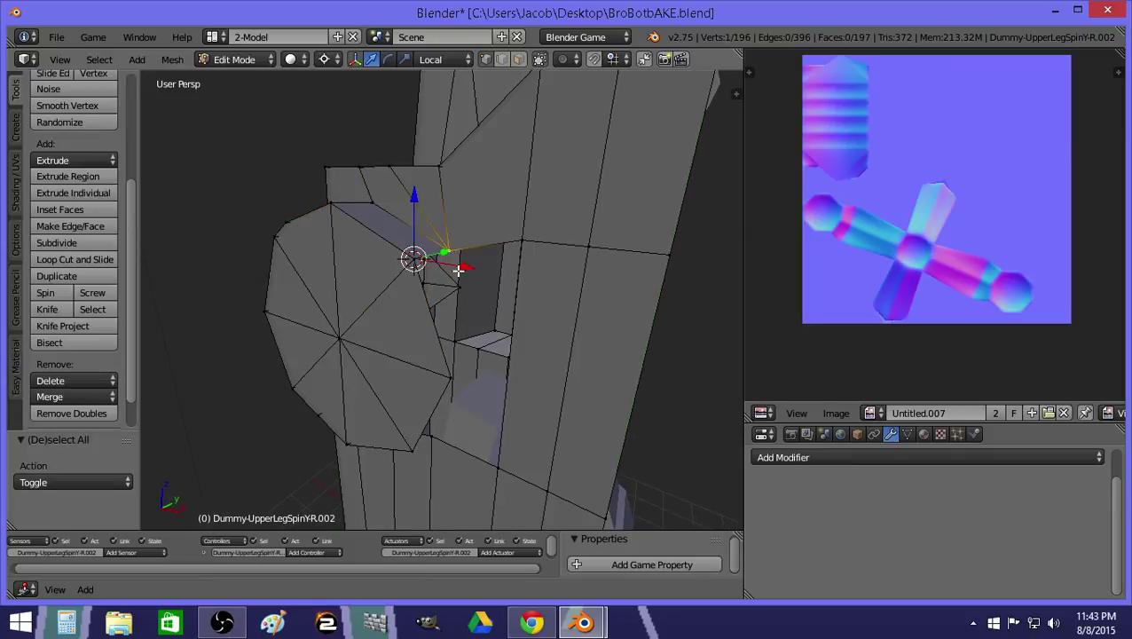
{"action": "key", "text": "a"}
{"action": "right_click", "coordinate": [513, 356], "text": "alt"}
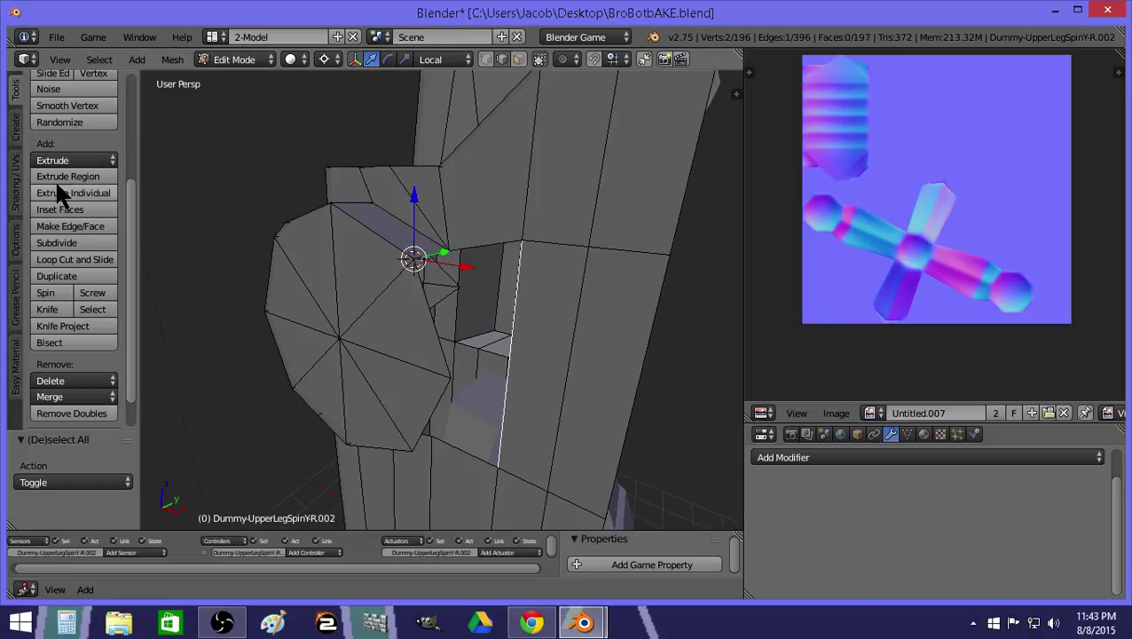
{"action": "left_click", "coordinate": [65, 241]}
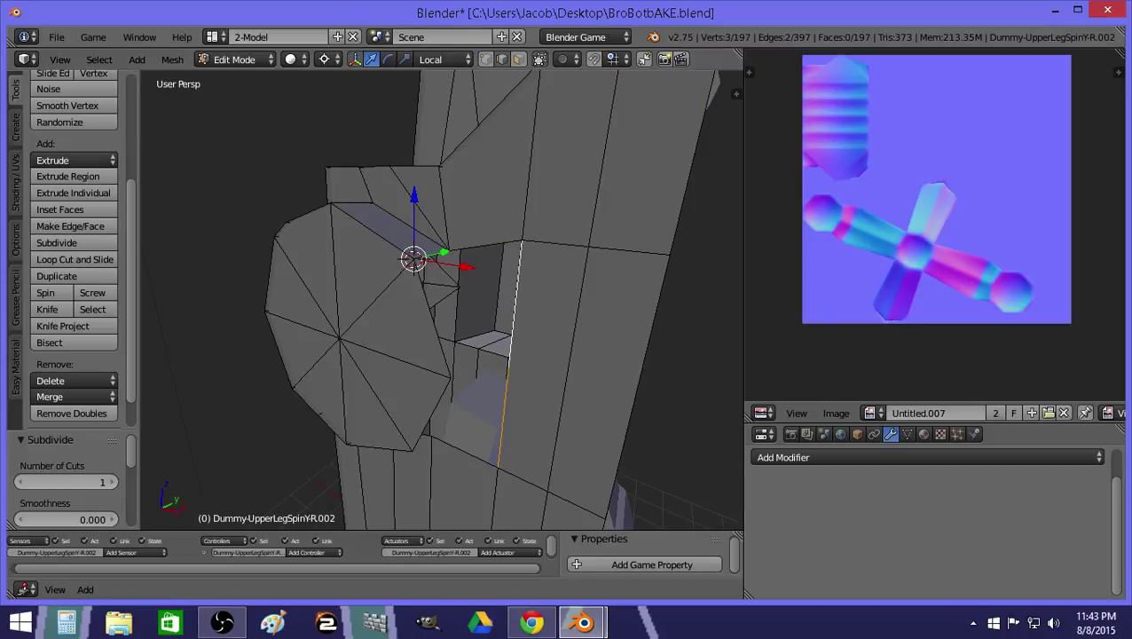
Place the 3D cursor on the cylinder cap's nearest side vertex and scale the side plate edge's new midpoint into line with it.
{"action": "right_click", "coordinate": [456, 359]}
{"action": "key", "text": "shift+s"}
{"action": "left_click", "coordinate": [450, 442]}
{"action": "right_click", "coordinate": [510, 372]}
{"action": "key", "text": "s"}
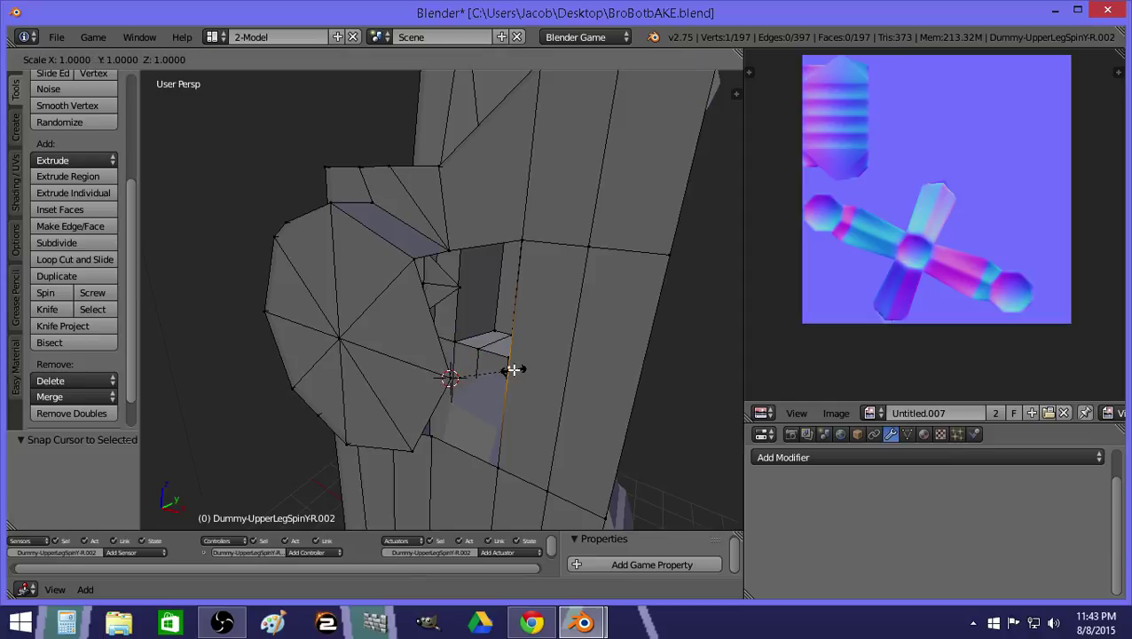
{"action": "left_click", "coordinate": [513, 369]}
{"action": "key", "text": "a"}
Fill a triangular face between the realigned vertex and the two upper corners of the side plate opening.
{"action": "right_click", "coordinate": [484, 344]}
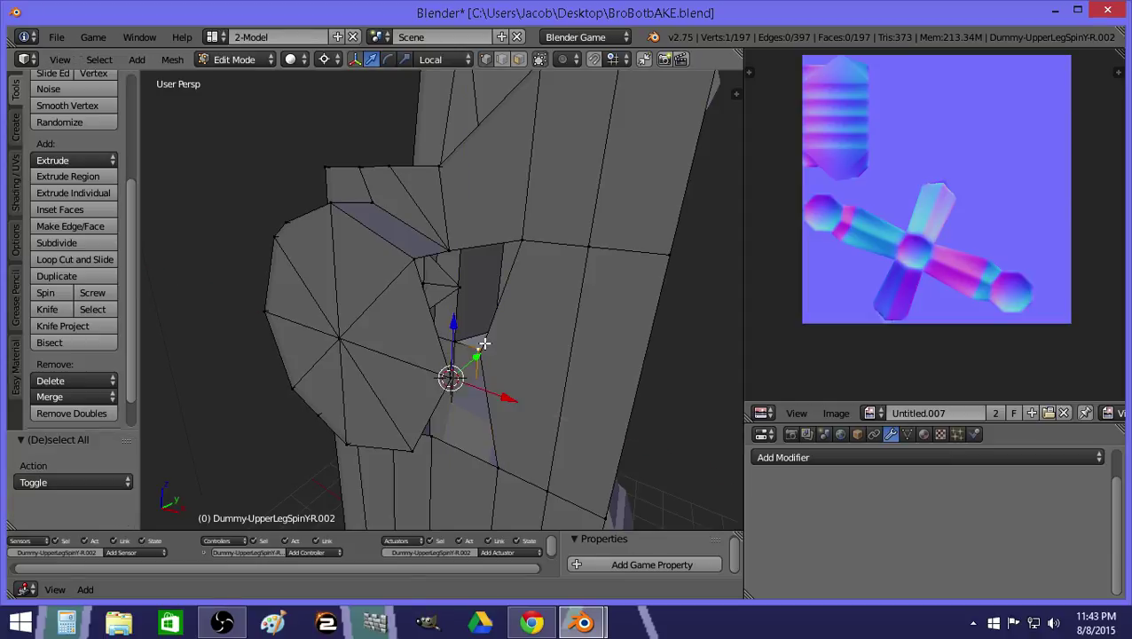
{"action": "right_click", "coordinate": [449, 245]}
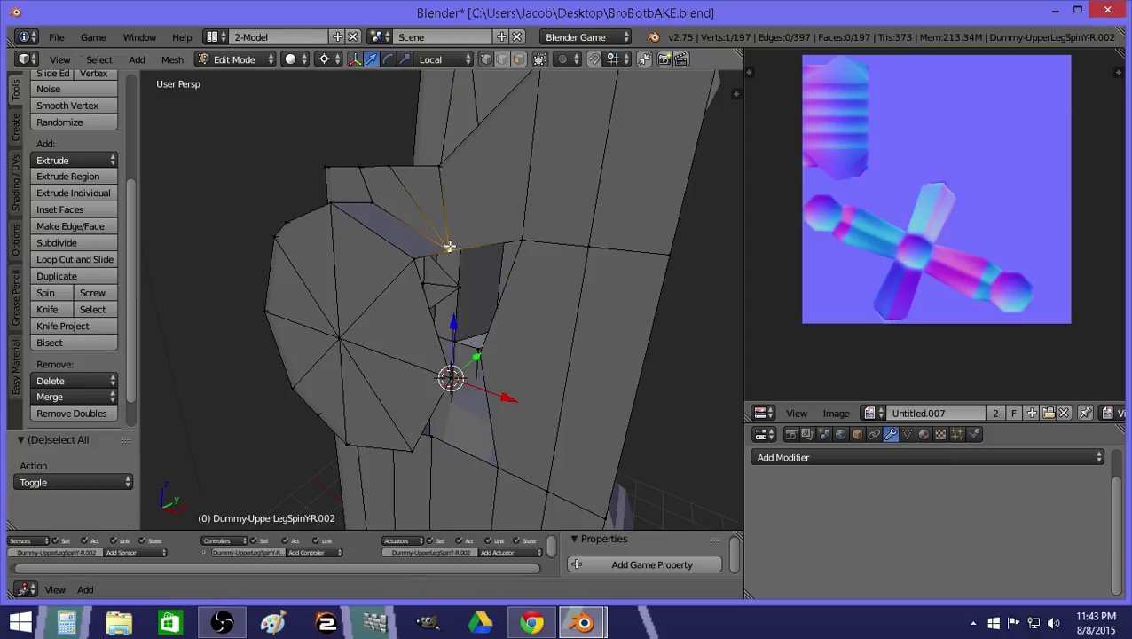
{"action": "right_click", "coordinate": [478, 355], "text": "shift"}
{"action": "right_click", "coordinate": [514, 235], "text": "shift"}
{"action": "key", "text": "f"}
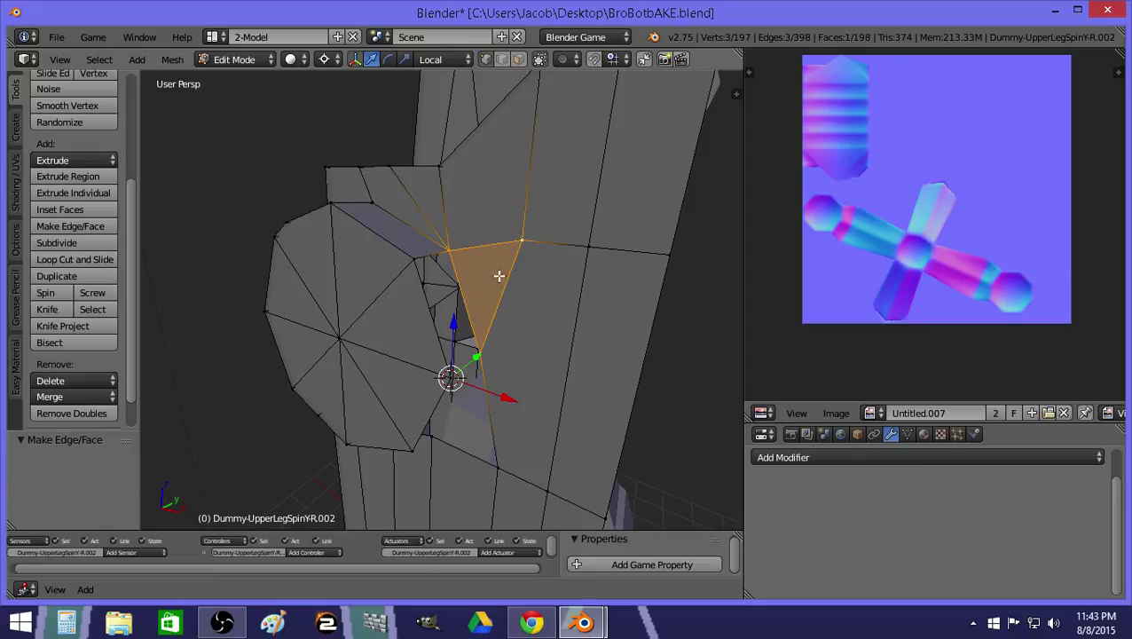
Fill a face joining the cap's upper side edge to the adjacent side plate edge.
{"action": "key", "text": "a"}
{"action": "right_click", "coordinate": [449, 245]}
{"action": "right_click", "coordinate": [413, 259], "text": "shift"}
{"action": "right_click", "coordinate": [488, 356], "text": "shift"}
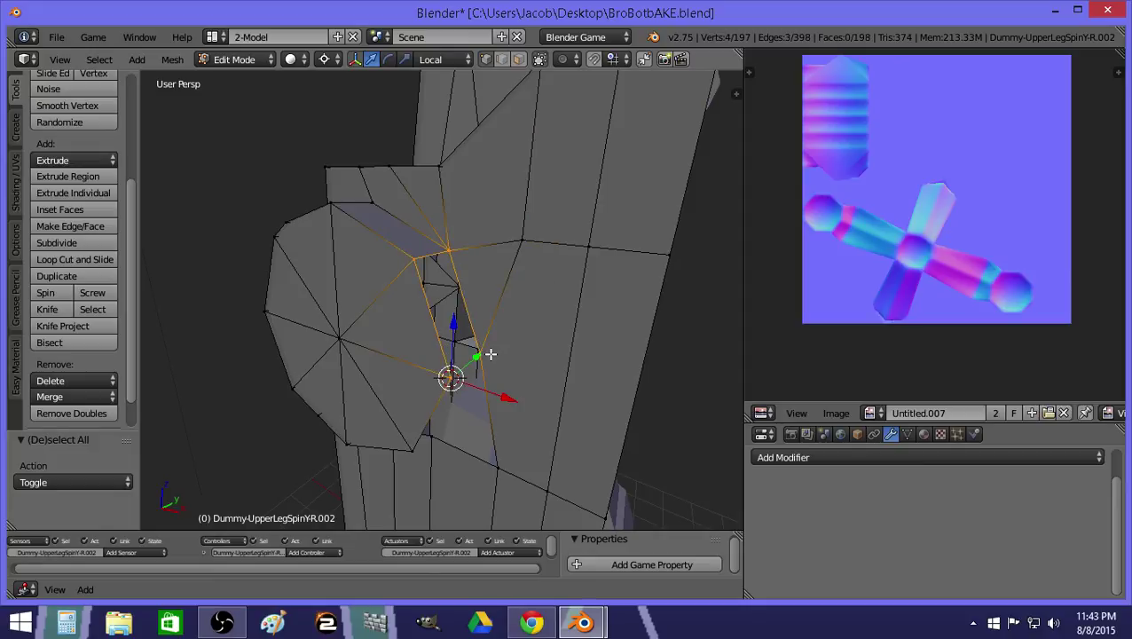
{"action": "key", "text": "f"}
{"action": "key", "text": "a"}
Place the 3D cursor on the cap's next lower vertex and scale the neighbouring side plate vertex to 0 on X and Z.
{"action": "key", "text": "shift+f"}
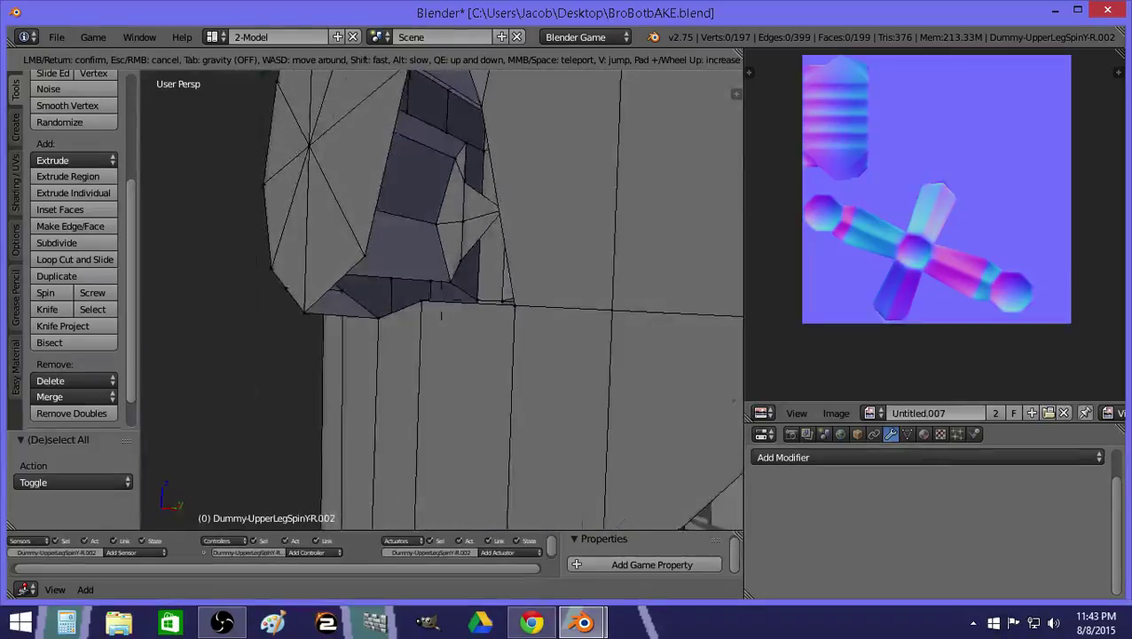
{"action": "left_click", "coordinate": [441, 300]}
{"action": "right_click", "coordinate": [395, 273]}
{"action": "key", "text": "shift+s"}
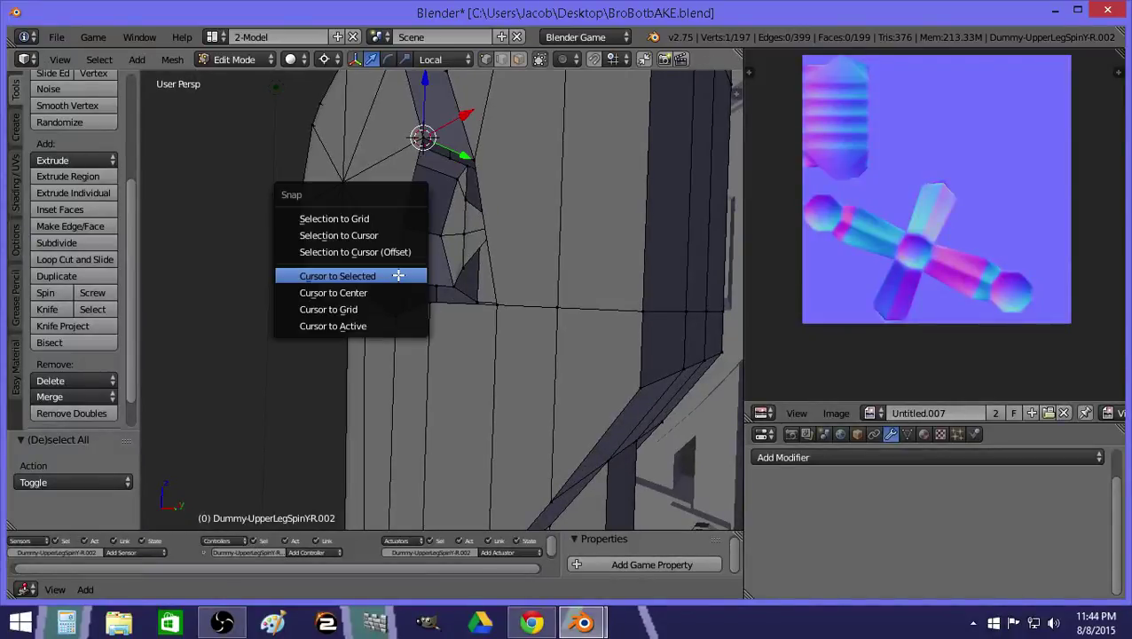
{"action": "left_click", "coordinate": [397, 275]}
{"action": "right_click", "coordinate": [498, 303], "text": "alt"}
{"action": "key", "text": "s"}
{"action": "key", "text": "x"}
{"action": "key", "text": "0"}
{"action": "key", "text": "Return"}
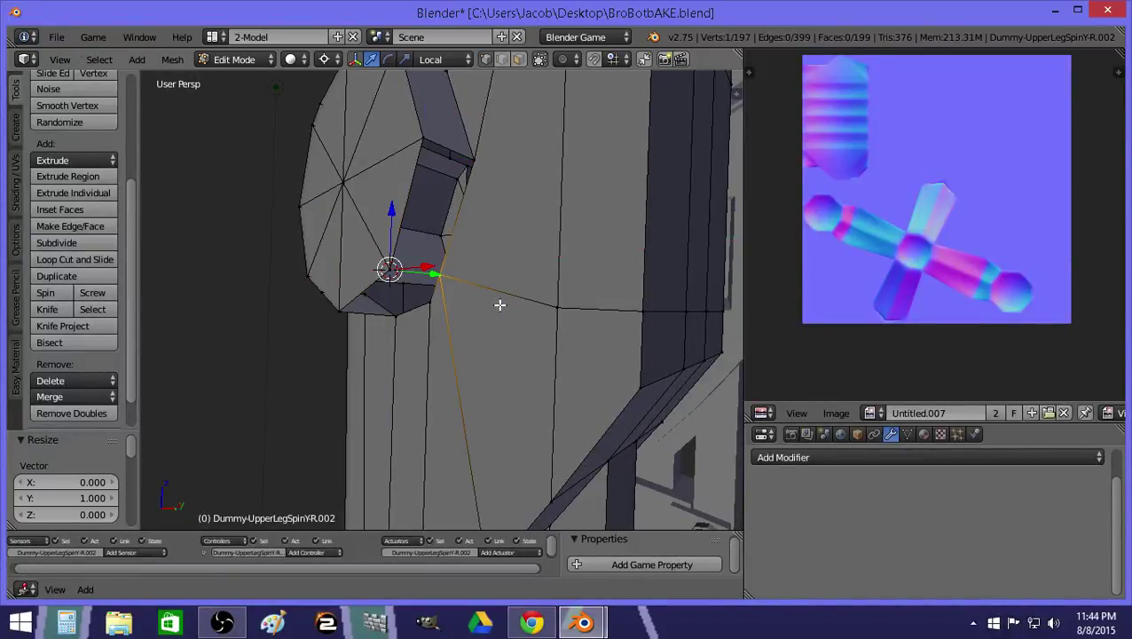
Fill the side face between the cap's vertical edge and the matching side plate edge.
{"action": "key", "text": "a"}
{"action": "right_click", "coordinate": [440, 279]}
{"action": "right_click", "coordinate": [466, 169], "text": "shift"}
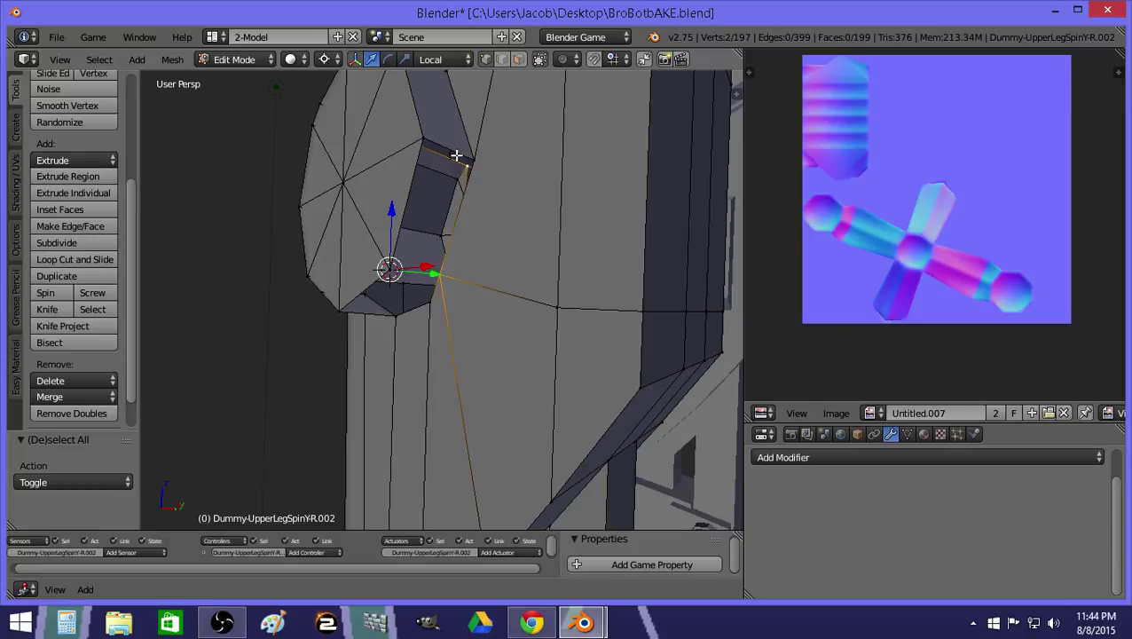
{"action": "key", "text": "ctrl+z"}
{"action": "right_click", "coordinate": [472, 160], "text": "shift"}
{"action": "right_click", "coordinate": [430, 143], "text": "shift"}
{"action": "right_click", "coordinate": [394, 264], "text": "shift"}
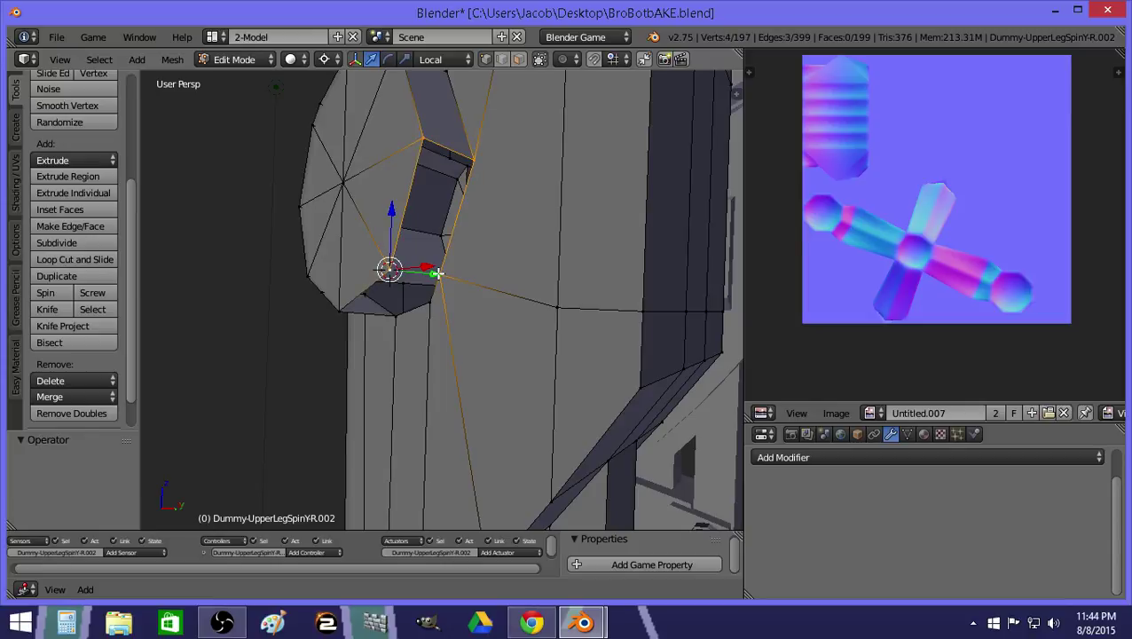
{"action": "key", "text": "a"}
Merge the two neighbouring side plate vertices beneath the cylinder cap at the one closer to the leg's front.
{"action": "right_click", "coordinate": [434, 301]}
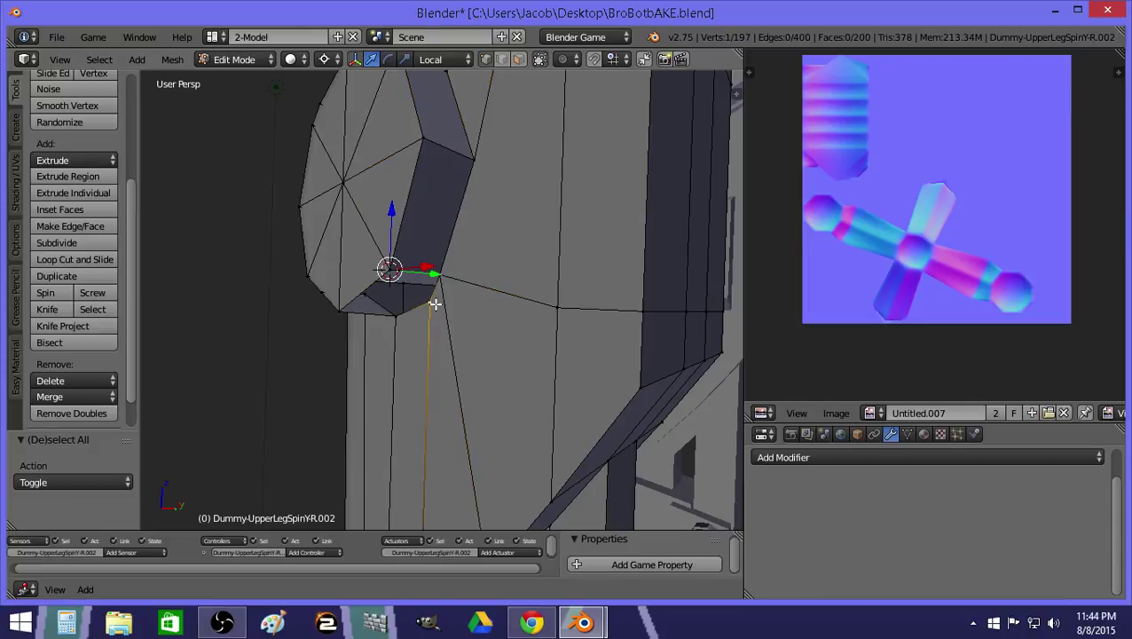
{"action": "key", "text": "shift+f"}
{"action": "left_click", "coordinate": [441, 294]}
{"action": "right_click", "coordinate": [438, 270], "text": "shift"}
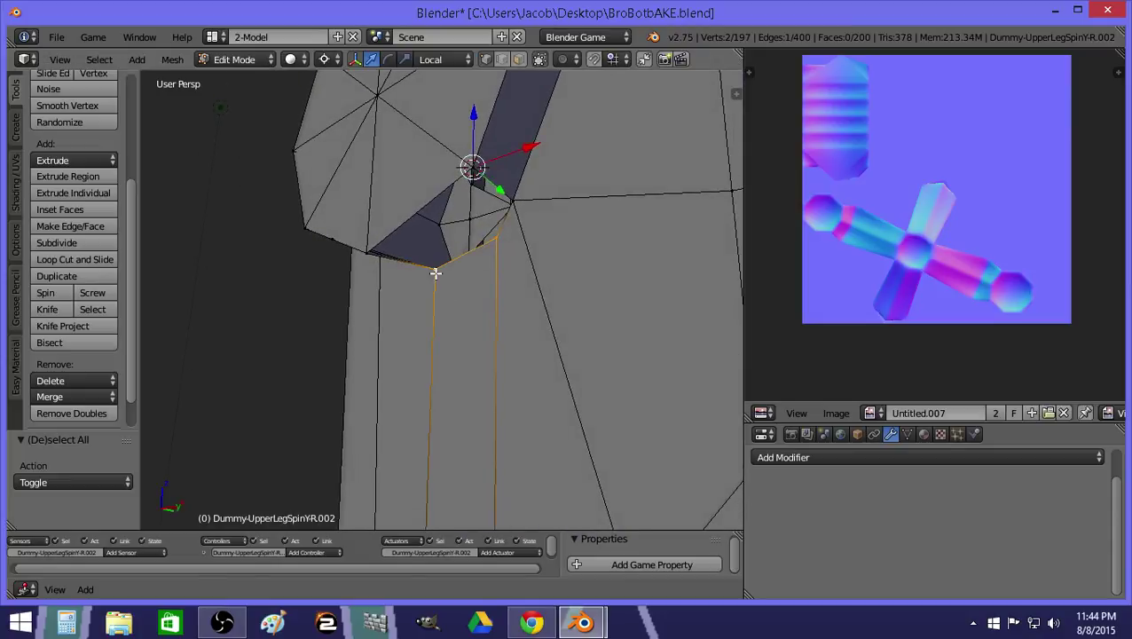
{"action": "key", "text": "alt+m"}
{"action": "left_click", "coordinate": [436, 274]}
Fill the remaining gap under the cylinder cap with a four-sided face between the cap and the side plate.
{"action": "right_click", "coordinate": [361, 255]}
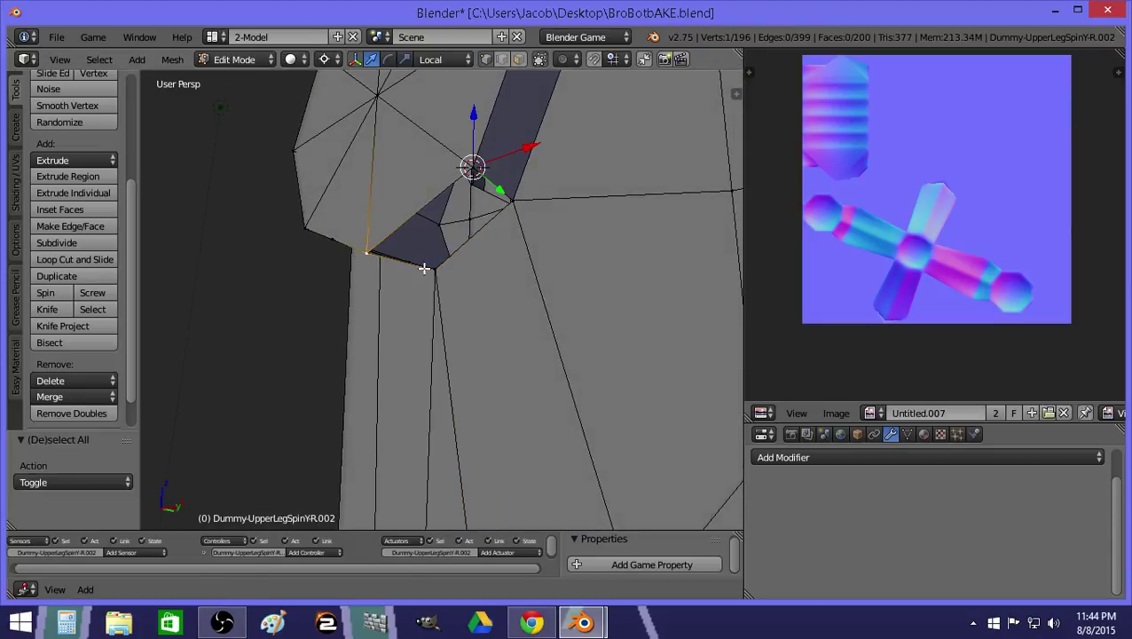
{"action": "right_click", "coordinate": [438, 268], "text": "shift"}
{"action": "right_click", "coordinate": [510, 199], "text": "shift"}
{"action": "right_click", "coordinate": [487, 170], "text": "shift"}
{"action": "key", "text": "f"}
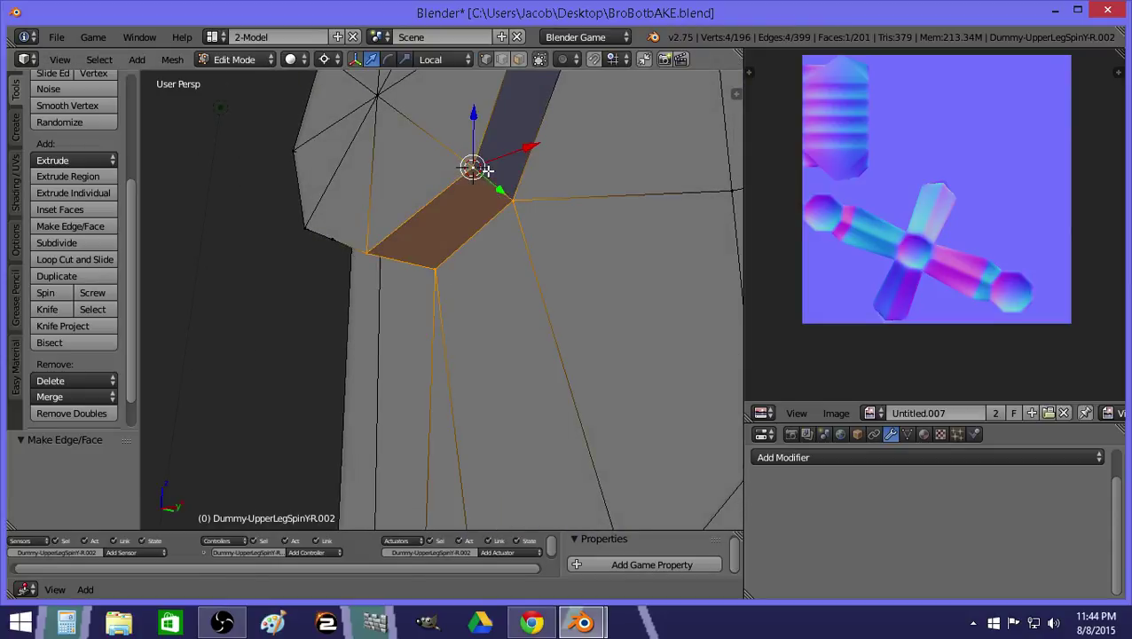
Leave mesh editing, show the high-poly layer and delete the old high-poly upper leg.
{"action": "key", "text": "Tab"}
{"action": "key", "text": "shift+f"}
{"action": "key", "text": "s"}
{"action": "key", "text": "a"}
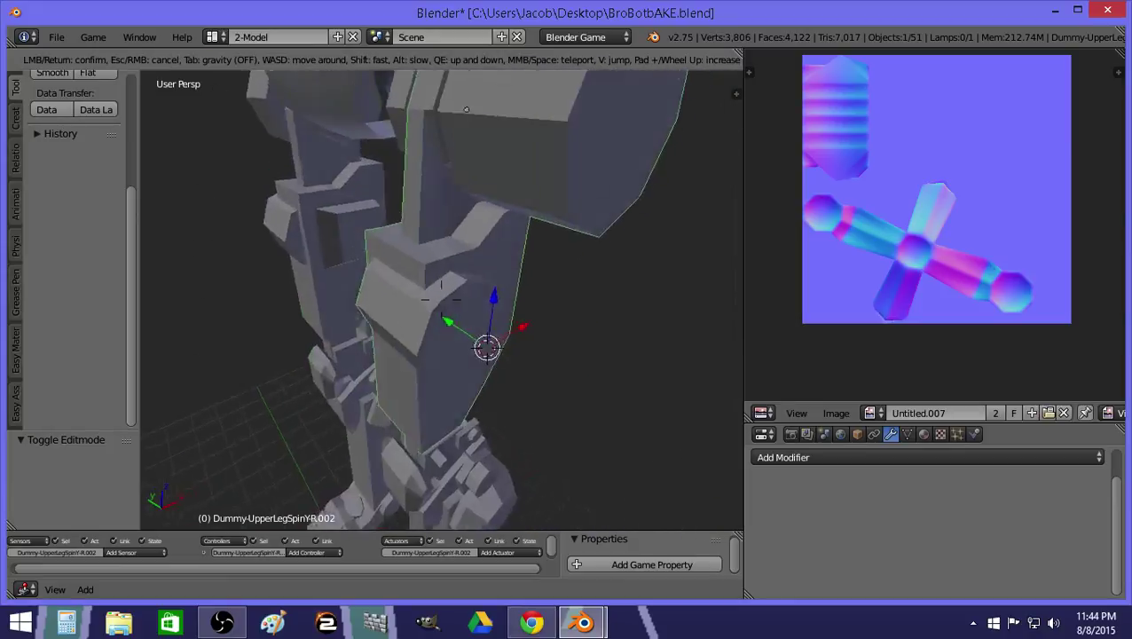
{"action": "left_click", "coordinate": [620, 64]}
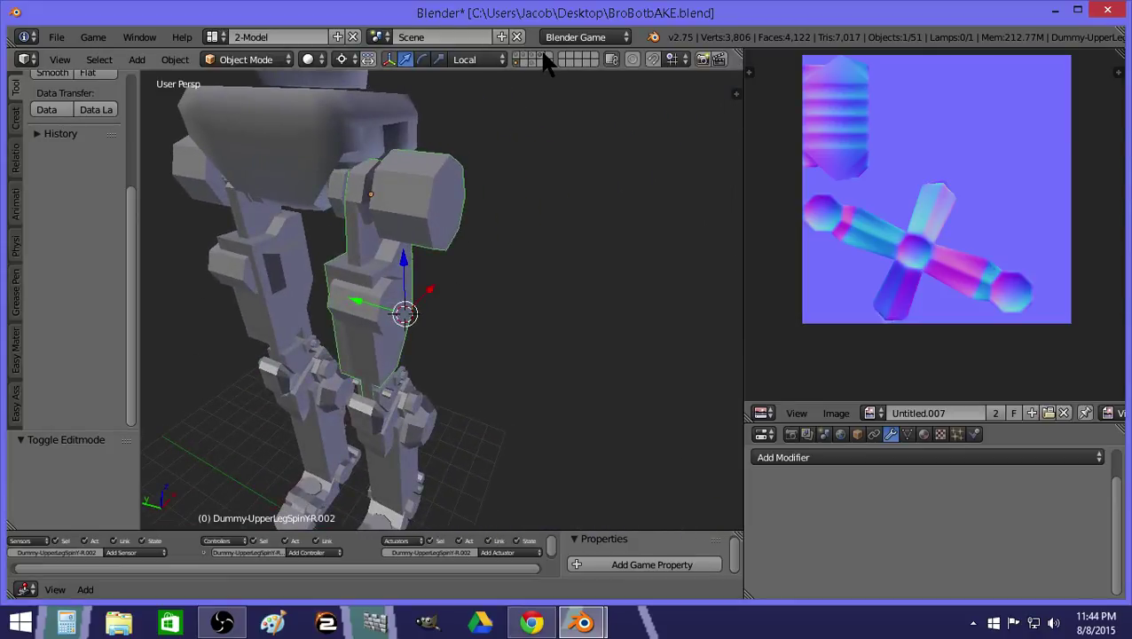
{"action": "key", "text": "ctrl+1"}
{"action": "key", "text": "Delete"}
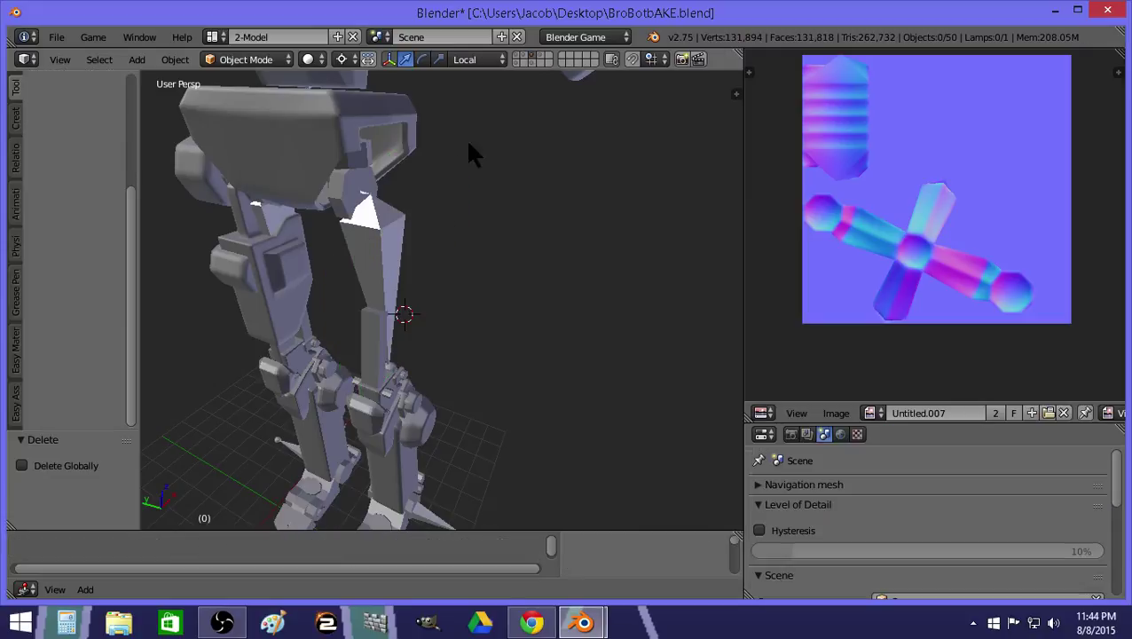
Duplicate the cleaned low-poly upper leg in place and move the copy to the high-poly layer.
{"action": "left_click", "coordinate": [518, 63]}
{"action": "right_click", "coordinate": [349, 310]}
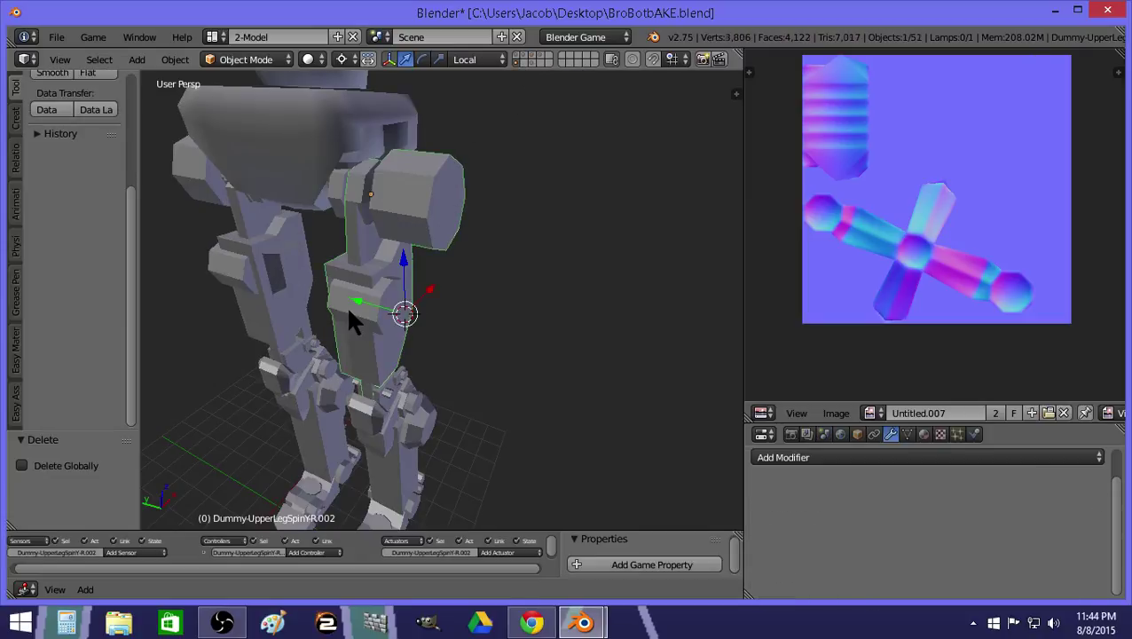
{"action": "key", "text": "shift+d"}
{"action": "right_click", "coordinate": [349, 310]}
{"action": "key", "text": "m"}
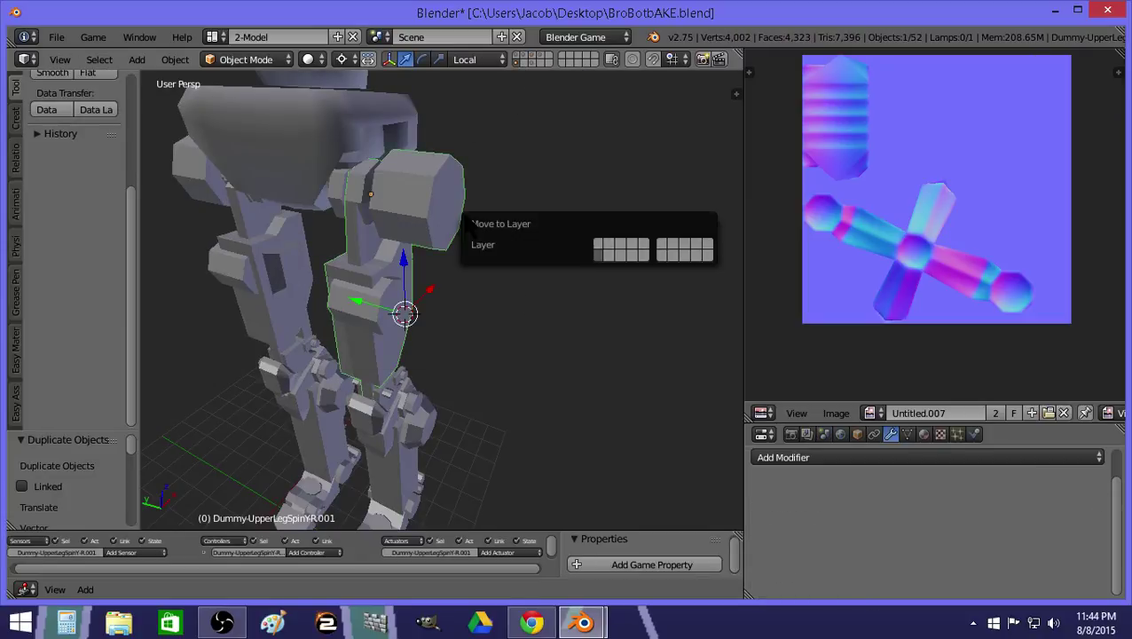
{"action": "left_click", "coordinate": [622, 249]}
Examine the low-poly upper leg's lower end and interior geometry in wireframe.
{"action": "right_click", "coordinate": [404, 313]}
{"action": "key", "text": "Tab"}
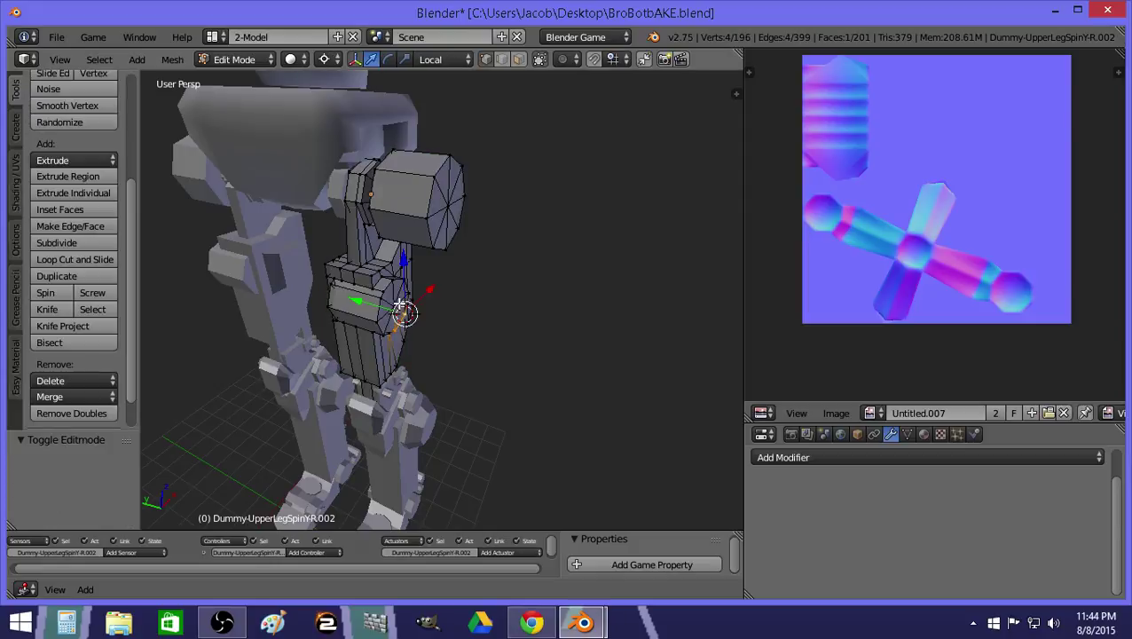
{"action": "key", "text": "shift+f"}
{"action": "key", "text": "w"}
{"action": "left_click", "coordinate": [442, 300]}
{"action": "key", "text": "z"}
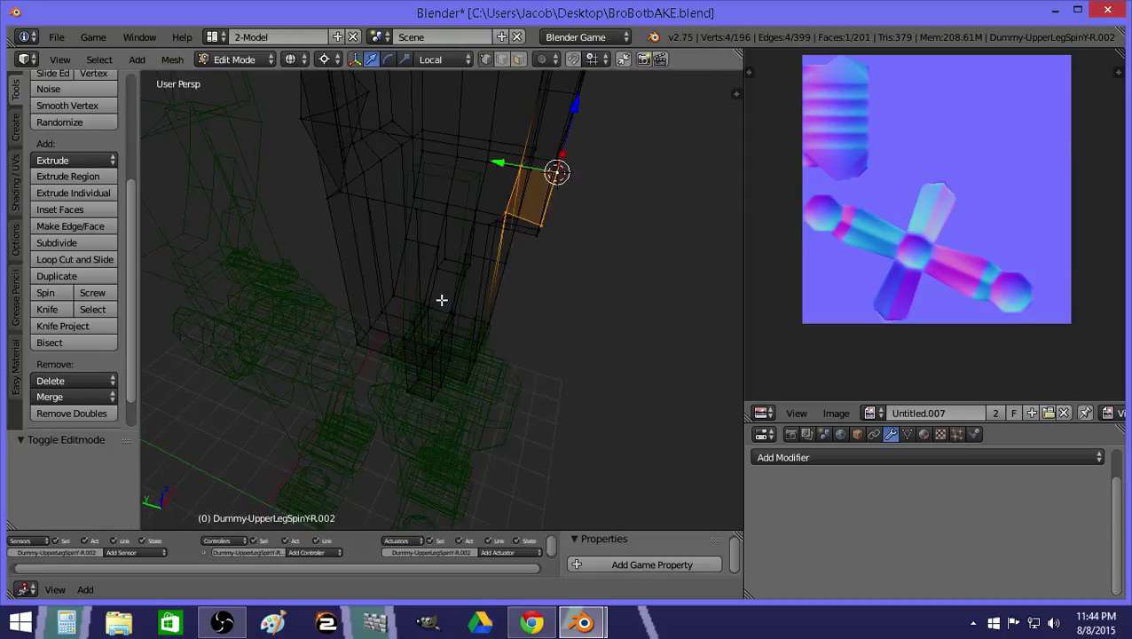
{"action": "key", "text": "shift+f"}
{"action": "key", "text": "w"}
{"action": "key", "text": "d"}
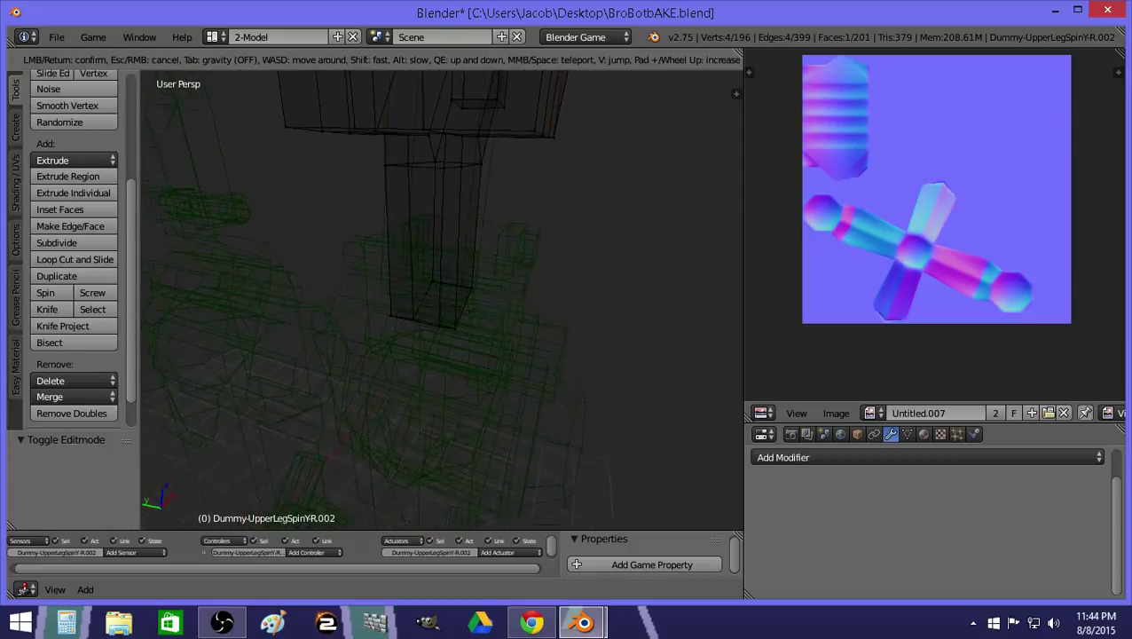
{"action": "key", "text": "w"}
{"action": "left_click", "coordinate": [442, 301]}
{"action": "key", "text": "Tab"}
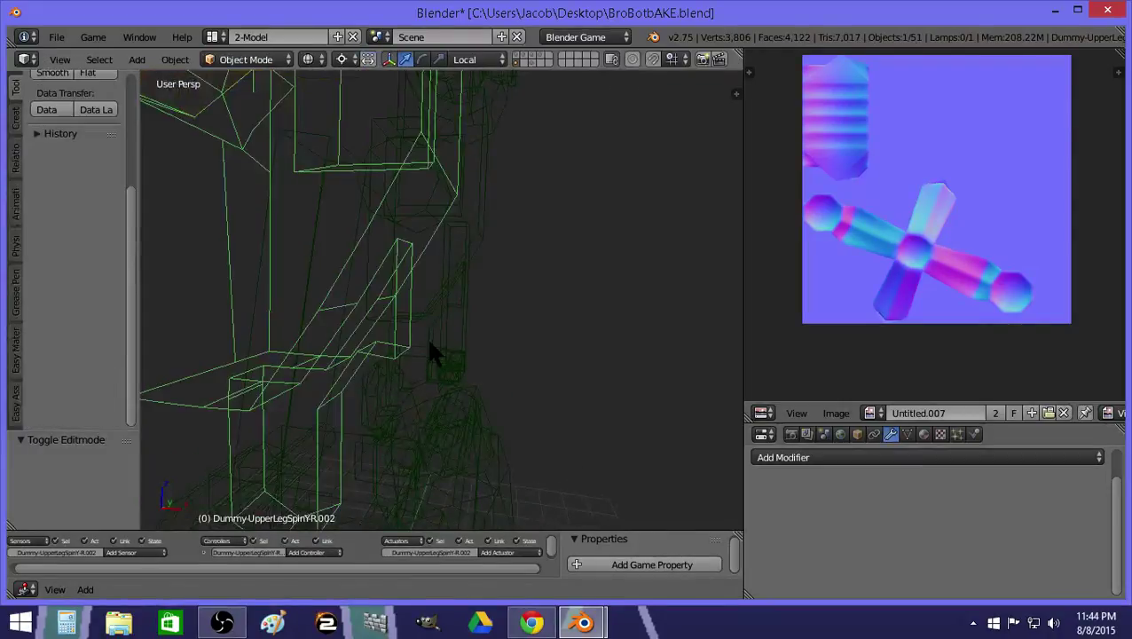
Return to solid shading and examine the low-poly legs from several sides.
{"action": "key", "text": "z"}
{"action": "key", "text": "shift+f"}
{"action": "key", "text": "s"}
{"action": "key", "text": "d"}
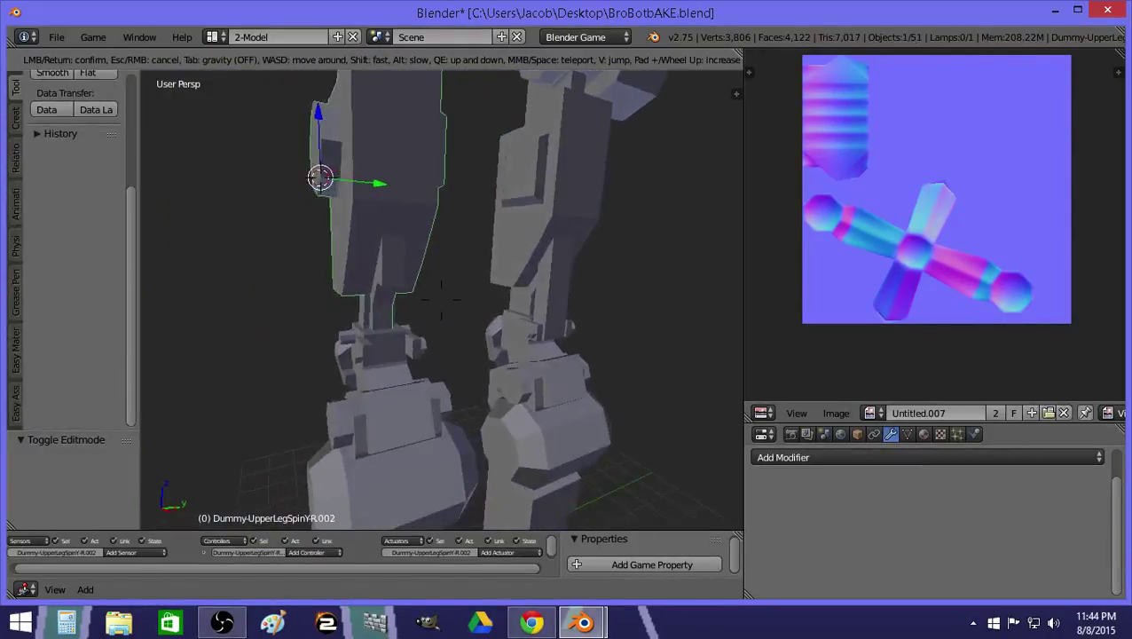
{"action": "key", "text": "a"}
{"action": "key", "text": "s"}
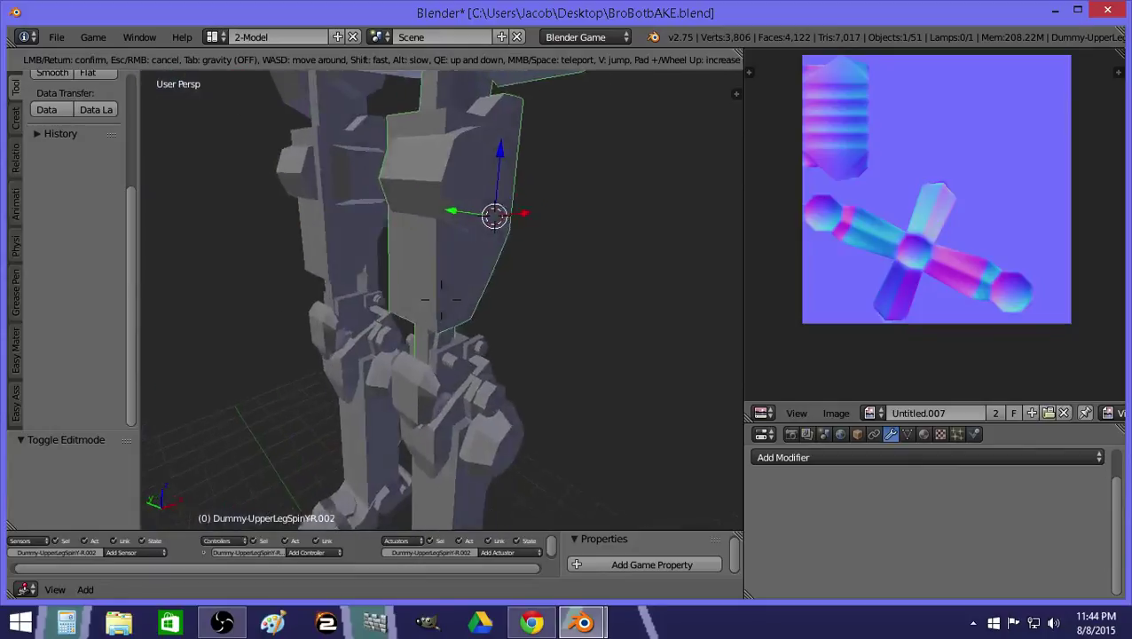
{"action": "key", "text": "s"}
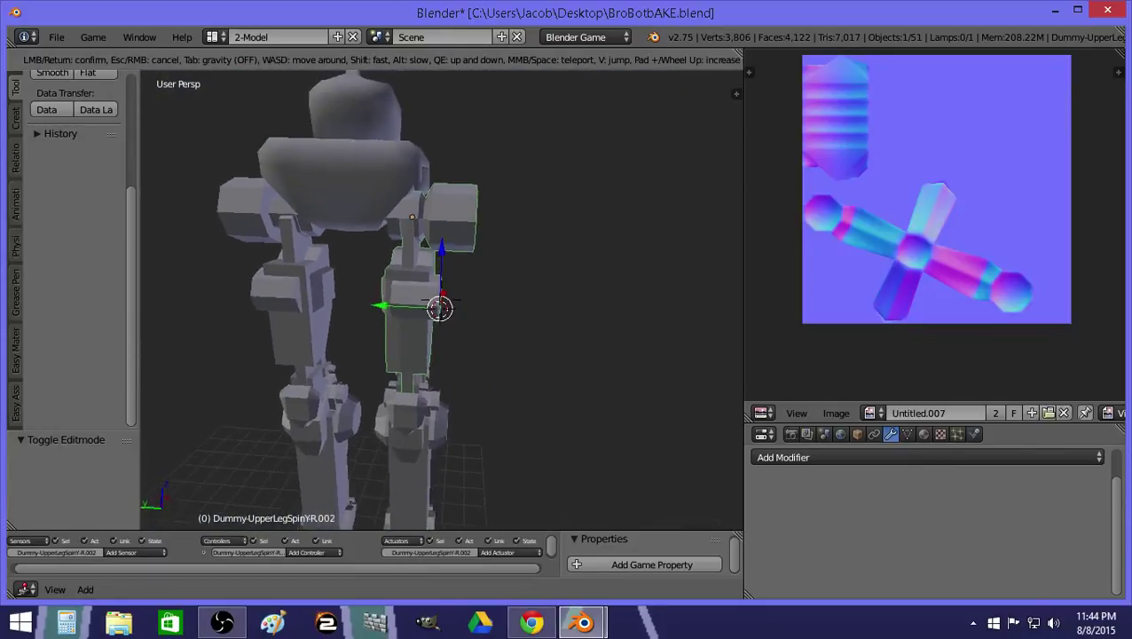
{"action": "left_click", "coordinate": [441, 309]}
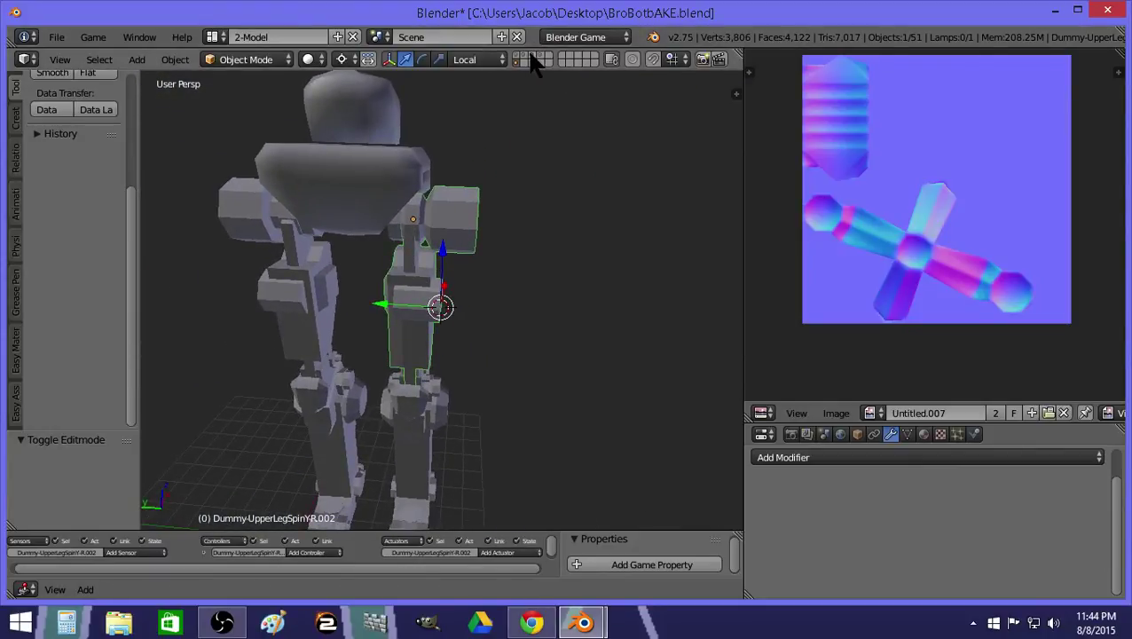
Give the high-poly leg copy two Subdivision Surface modifiers, setting the first to Simple with 2 view subdivisions.
{"action": "left_click", "coordinate": [961, 457]}
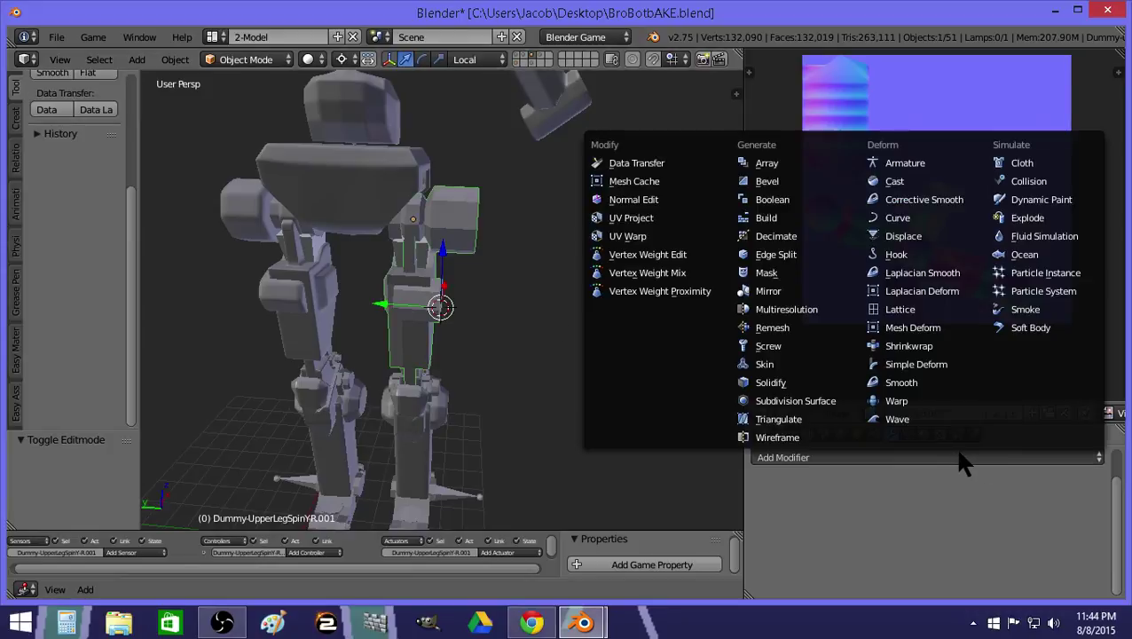
{"action": "left_click", "coordinate": [765, 401]}
{"action": "left_click", "coordinate": [1012, 513]}
{"action": "left_click", "coordinate": [982, 540]}
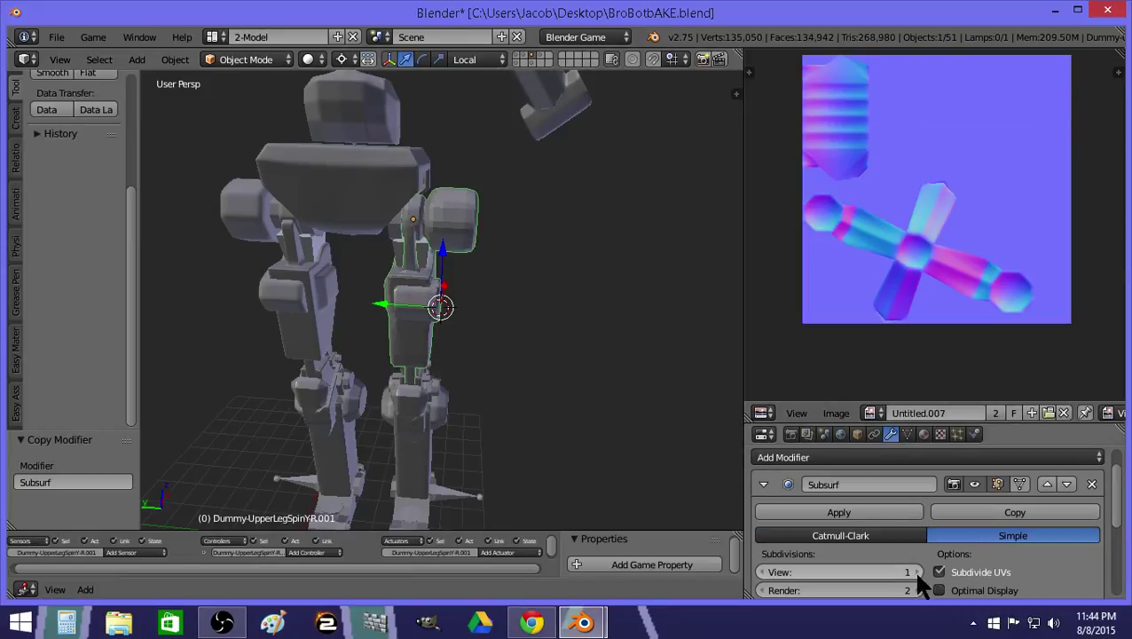
{"action": "left_click", "coordinate": [917, 571]}
Apply smooth shading to the subdivided upper leg copy.
{"action": "key", "text": "a"}
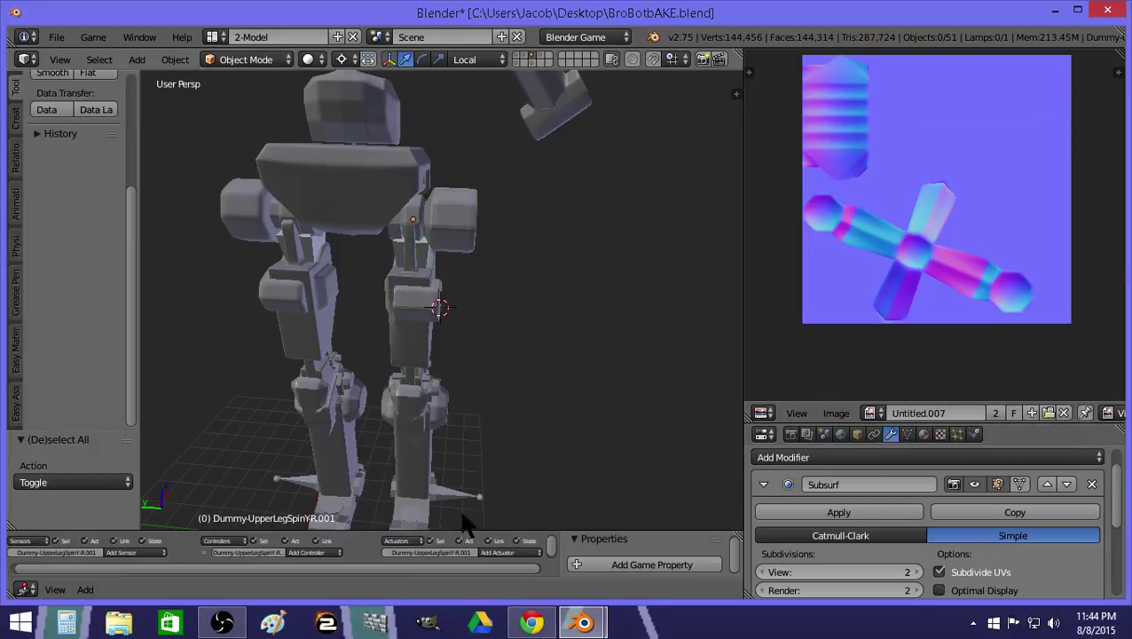
{"action": "right_click", "coordinate": [429, 266]}
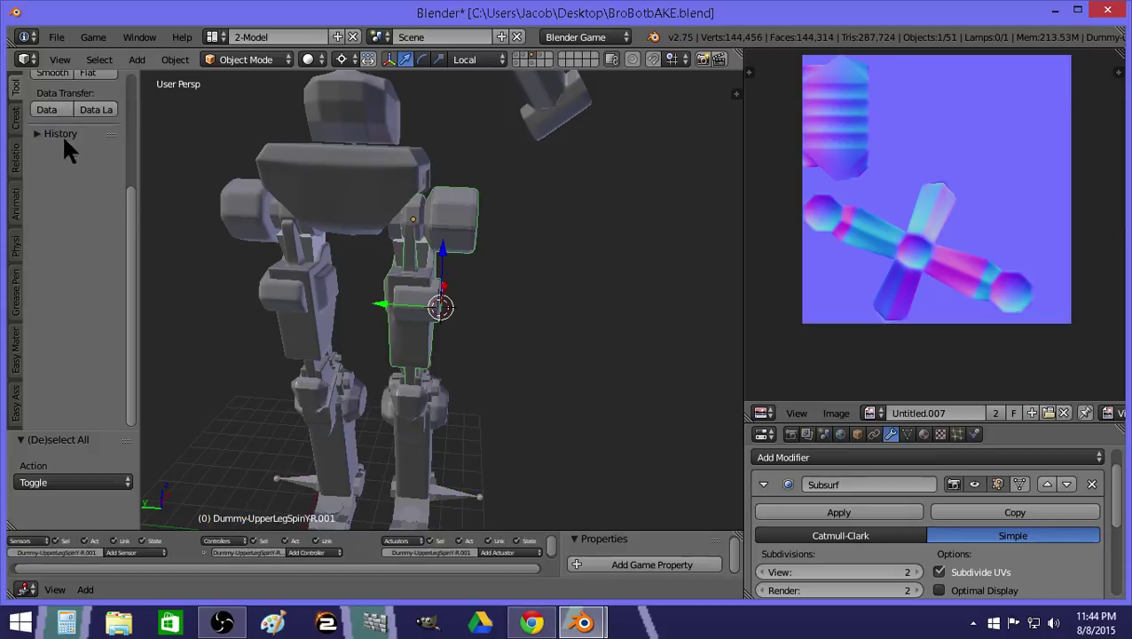
{"action": "scroll", "coordinate": [69, 151], "scroll_direction": "up", "scroll_amount": 3}
{"action": "left_click", "coordinate": [53, 176]}
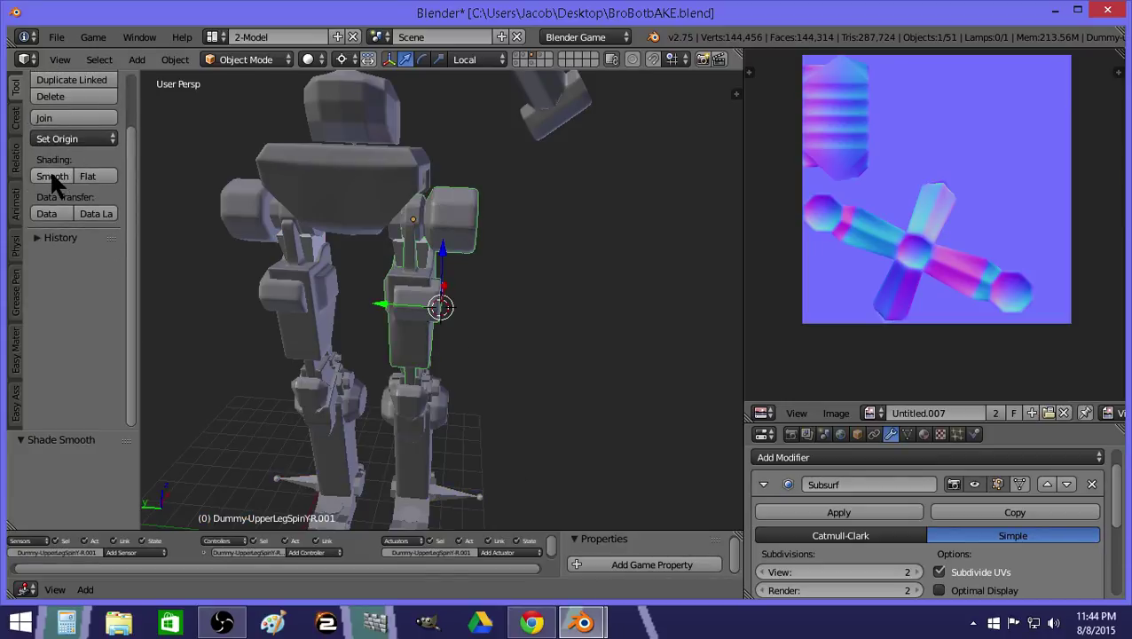
{"action": "key", "text": "a"}
Examine the smoothed high-poly upper leg around the knee cylinder up close, then select it.
{"action": "middle_click_drag", "start_coordinate": [430, 276], "coordinate": [426, 276]}
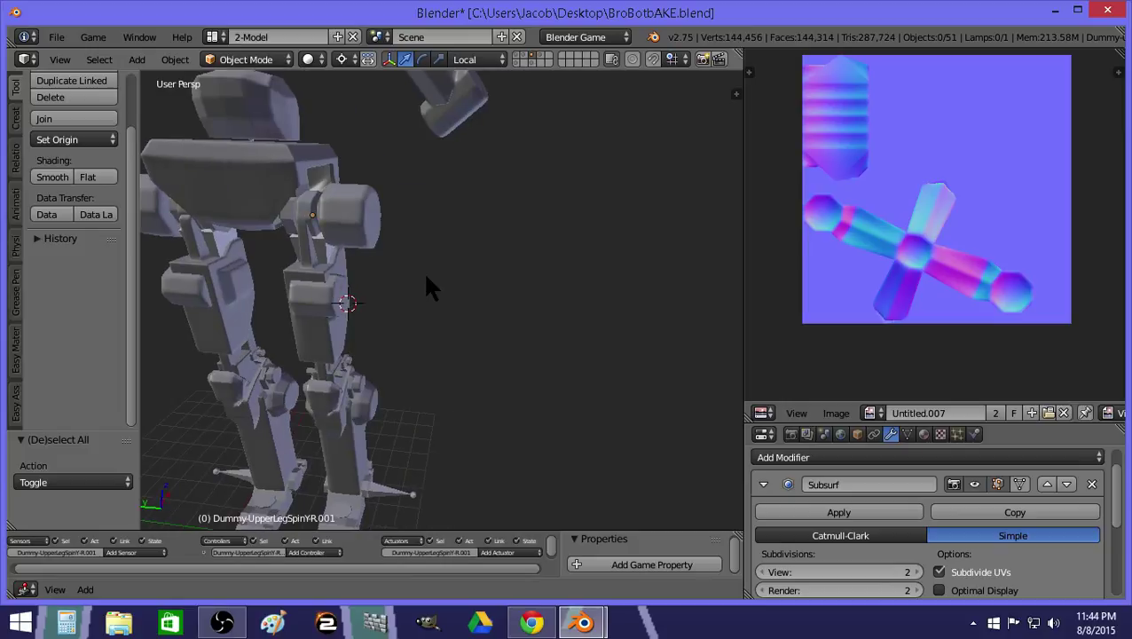
{"action": "key", "text": "shift+f"}
{"action": "key", "text": "w"}
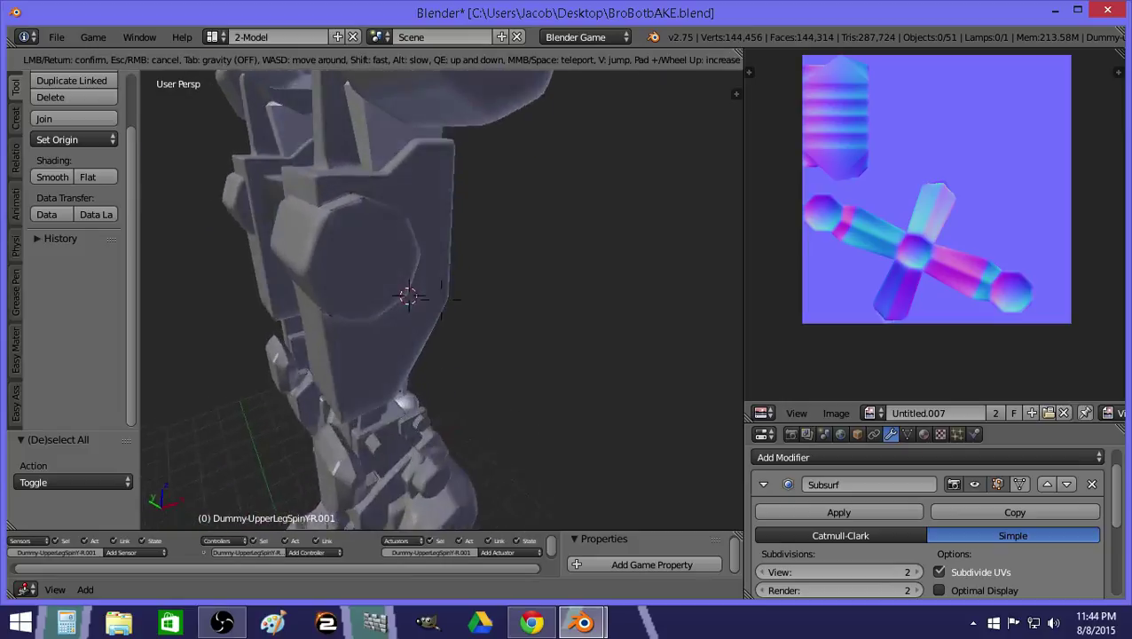
{"action": "key", "text": "w"}
{"action": "key", "text": "s"}
{"action": "key", "text": "a"}
{"action": "left_click", "coordinate": [497, 295]}
{"action": "right_click", "coordinate": [496, 294]}
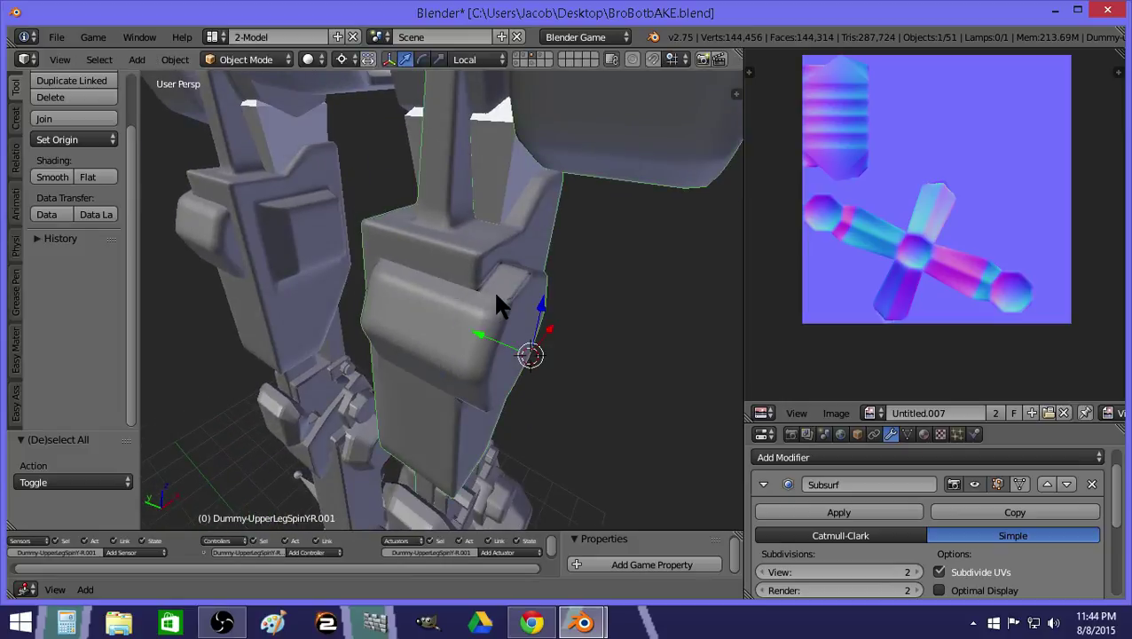
Try flipping the normals of the small top face in the notch above the upper leg's front pad.
{"action": "key", "text": "Tab"}
{"action": "key", "text": "shift+f"}
{"action": "key", "text": "w"}
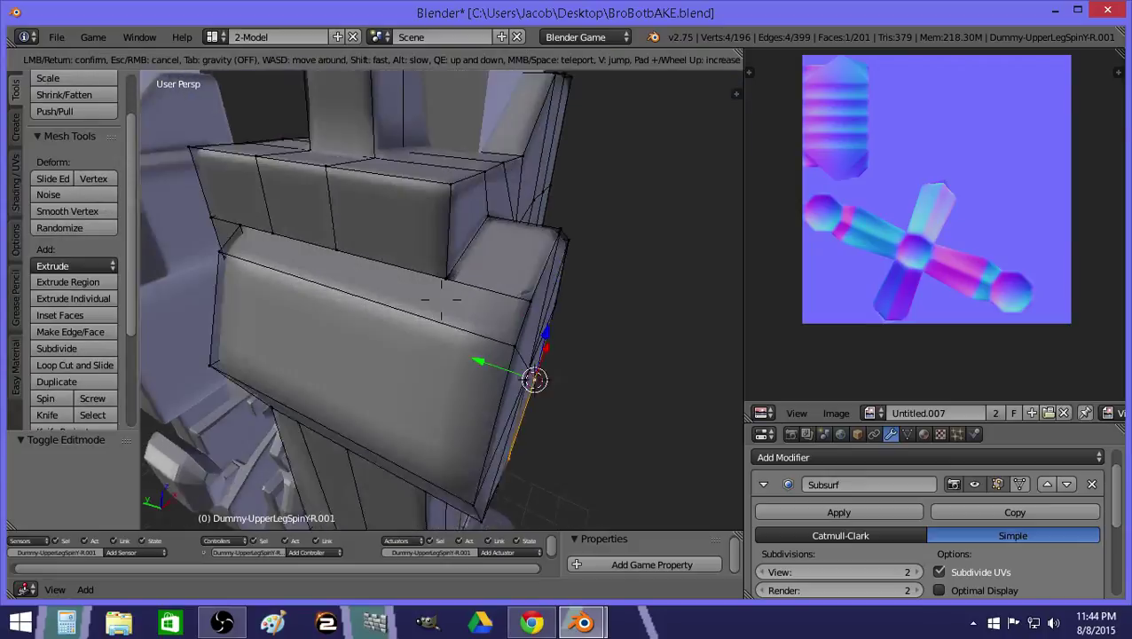
{"action": "left_click", "coordinate": [504, 297]}
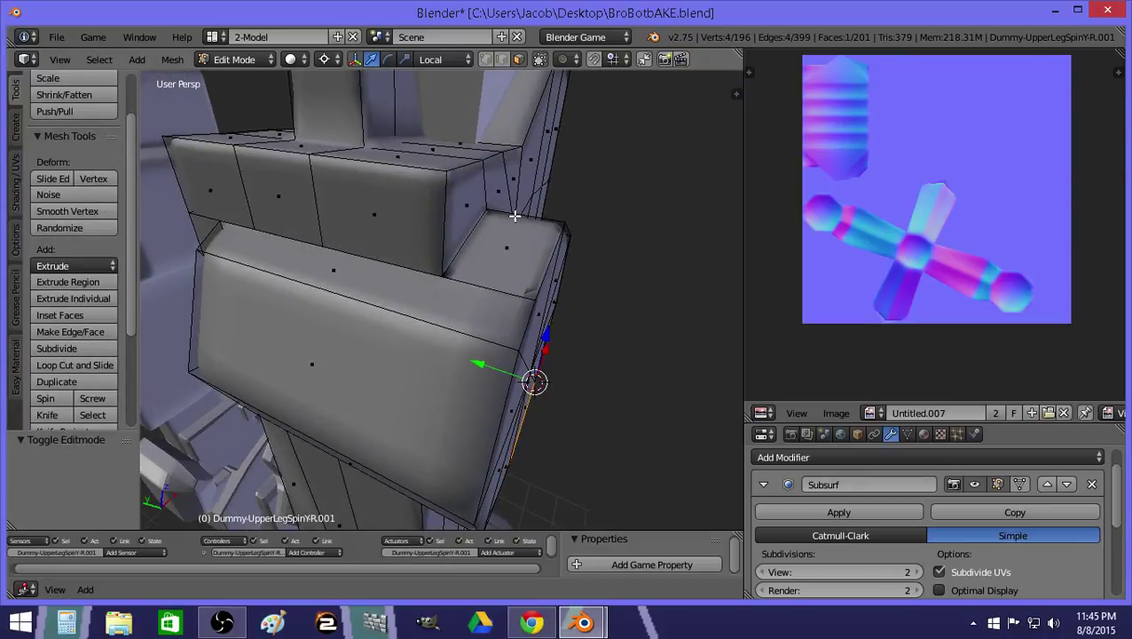
{"action": "right_click", "coordinate": [515, 249]}
{"action": "key", "text": "ctrl+f"}
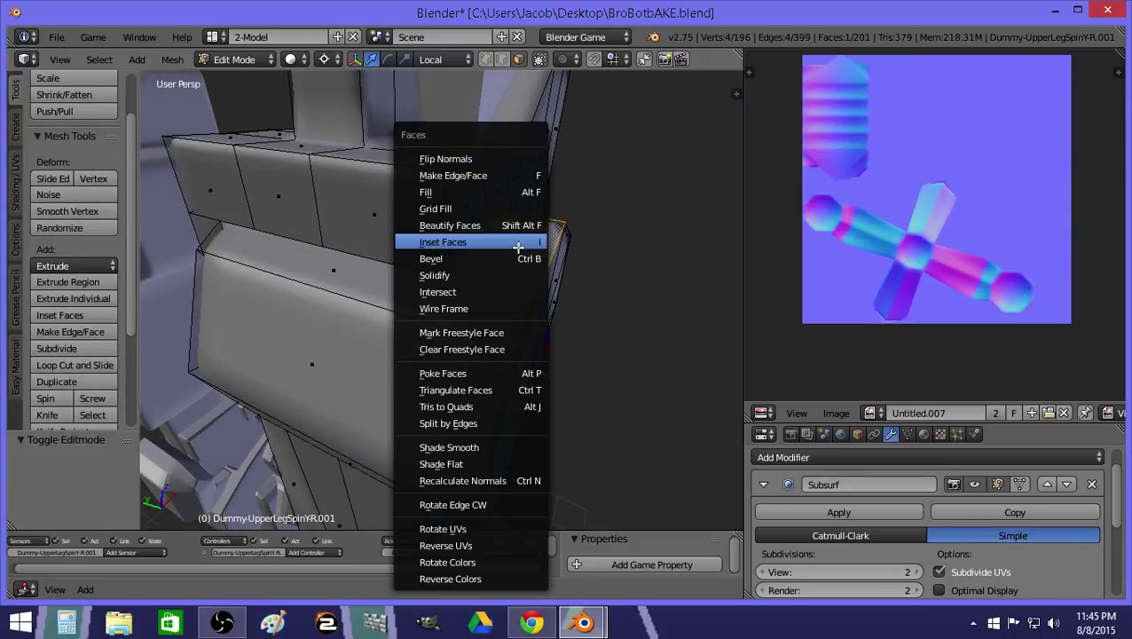
{"action": "left_click", "coordinate": [488, 153]}
{"action": "key", "text": "Tab"}
{"action": "key", "text": "Tab"}
{"action": "key", "text": "ctrl+f"}
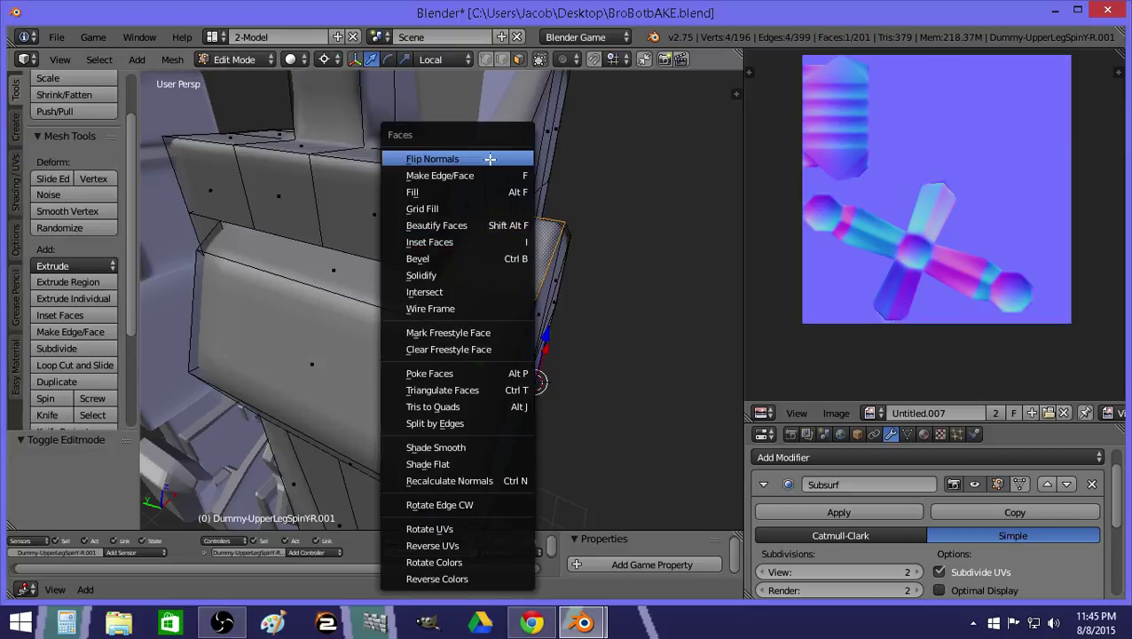
{"action": "left_click", "coordinate": [488, 156]}
{"action": "key", "text": "z"}
{"action": "key", "text": "z"}
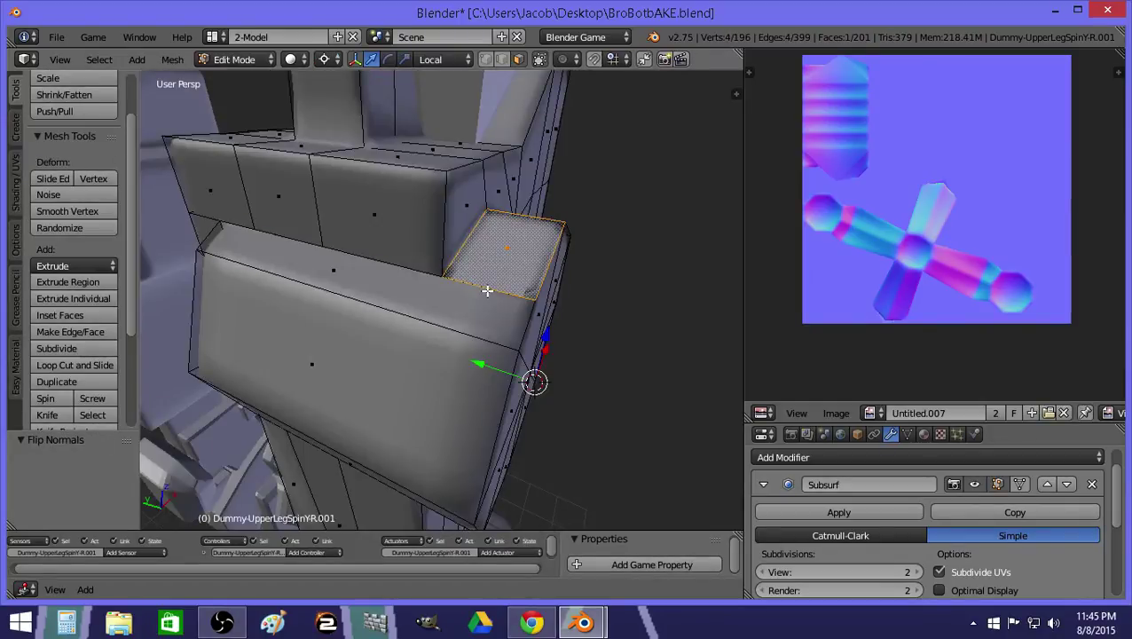
Subdivide the front pad's long upper front edge twice with one cut each time.
{"action": "right_click", "coordinate": [486, 293]}
{"action": "left_click", "coordinate": [501, 60]}
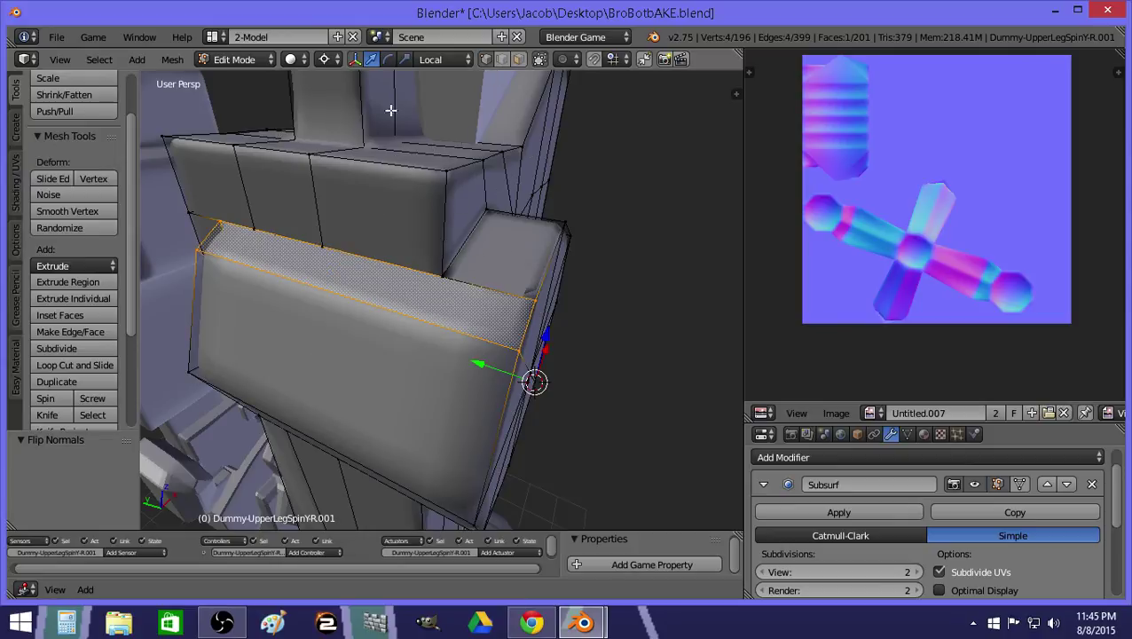
{"action": "right_click", "coordinate": [411, 317]}
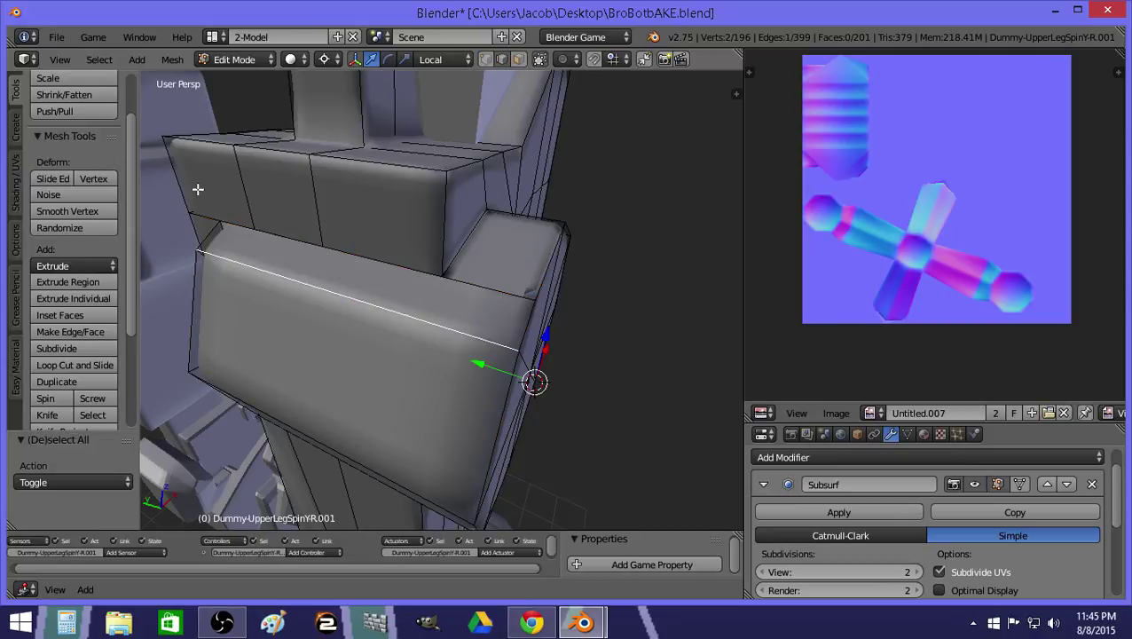
{"action": "left_click", "coordinate": [61, 343]}
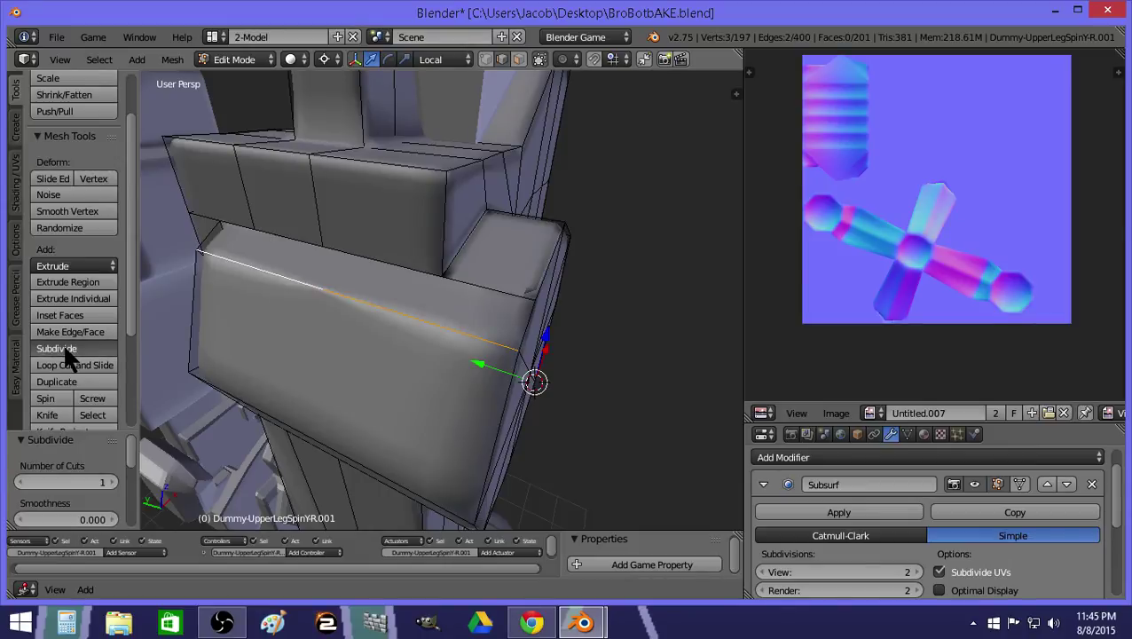
{"action": "left_click", "coordinate": [63, 342]}
{"action": "key", "text": "a"}
Try to connect the notch's corner vertex to the nearest new vertex on the pad's upper front edge.
{"action": "right_click", "coordinate": [446, 277]}
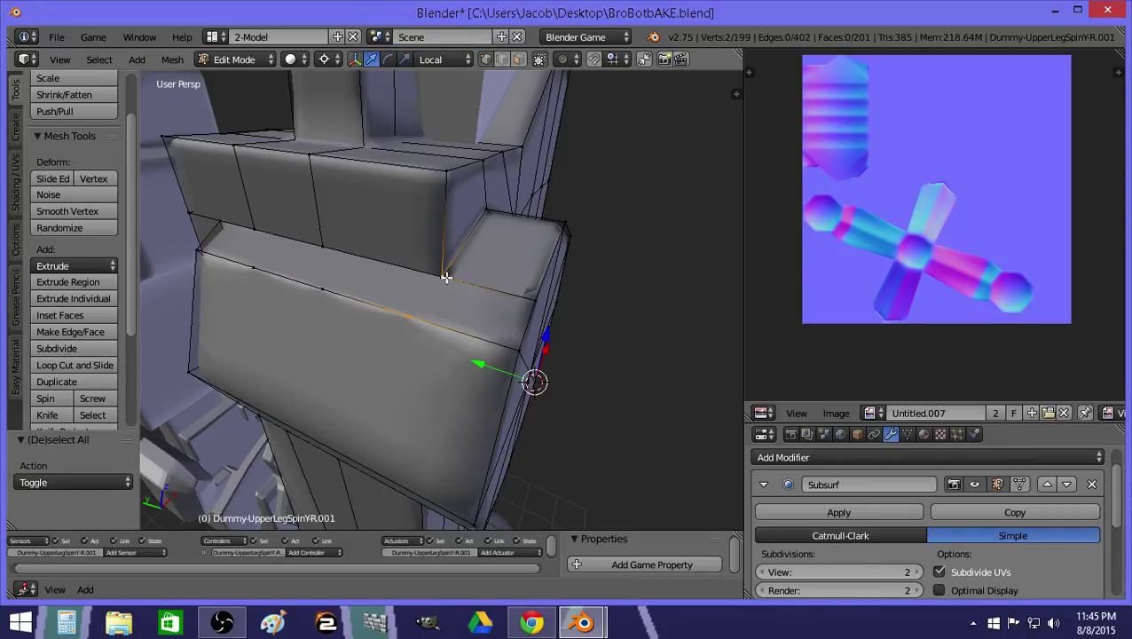
{"action": "key", "text": "j"}
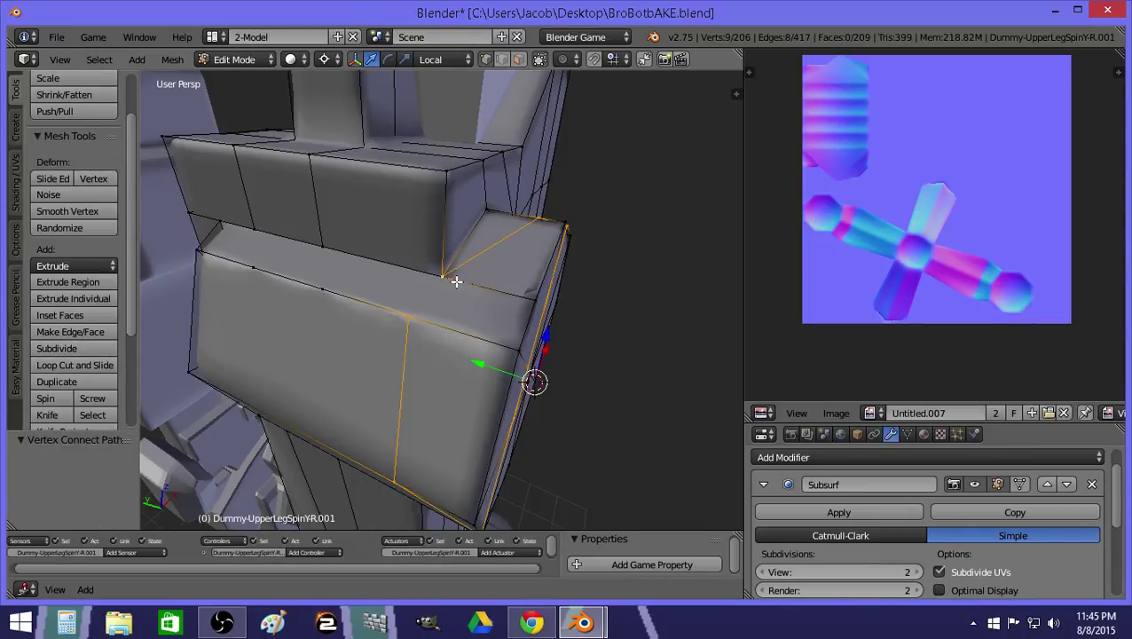
{"action": "key", "text": "ctrl+z"}
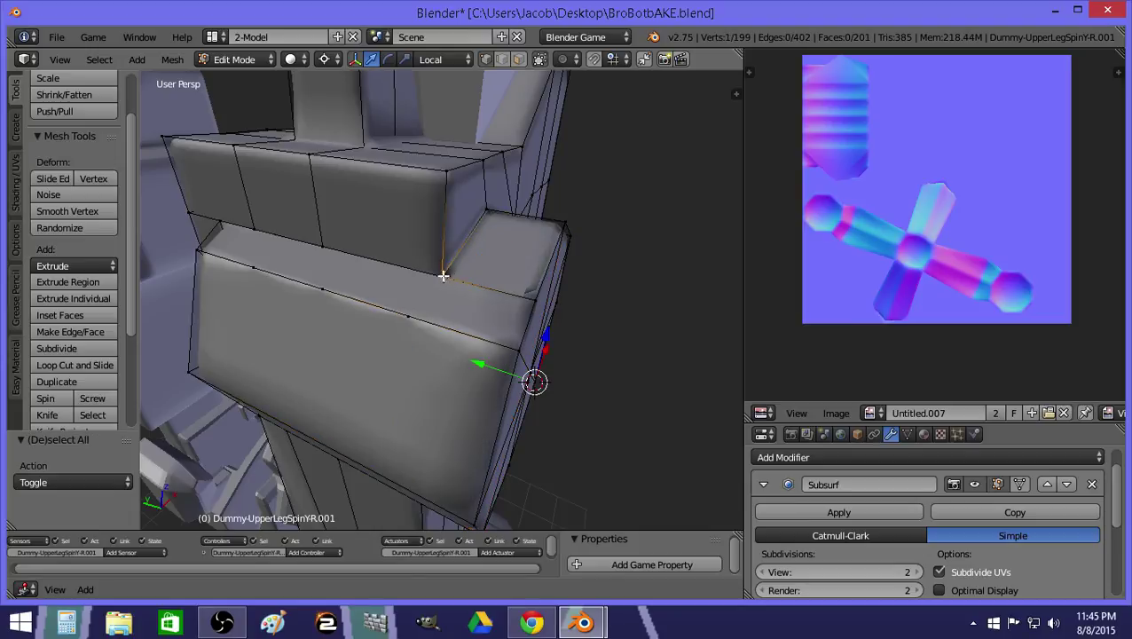
{"action": "key", "text": "j"}
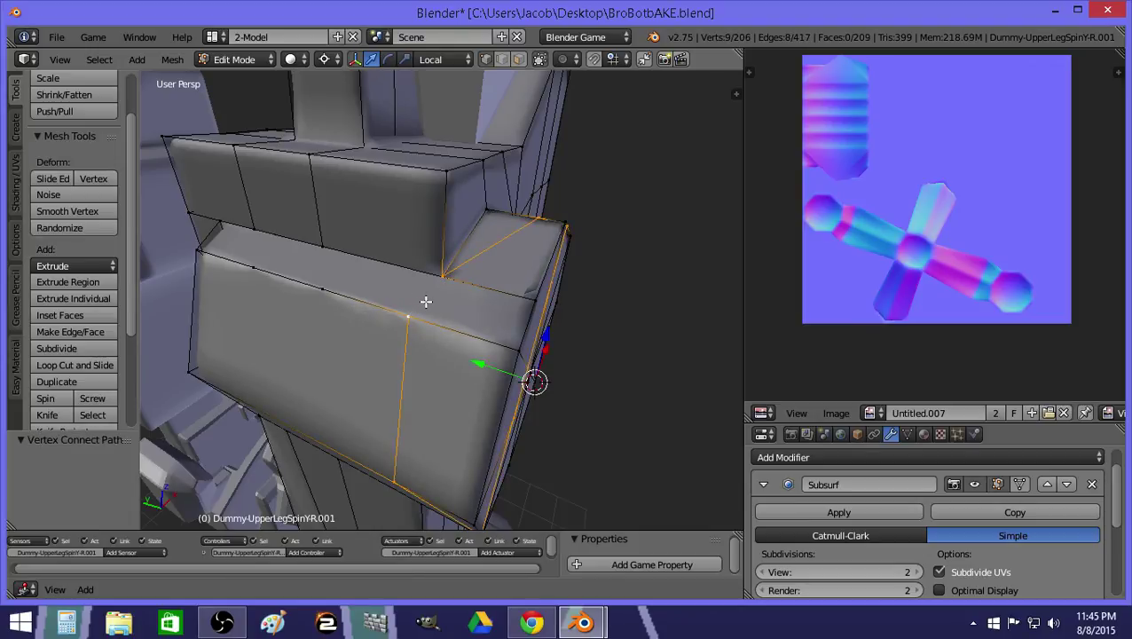
{"action": "key", "text": "ctrl+z"}
{"action": "key", "text": "ctrl+shift+z"}
{"action": "key", "text": "ctrl+z"}
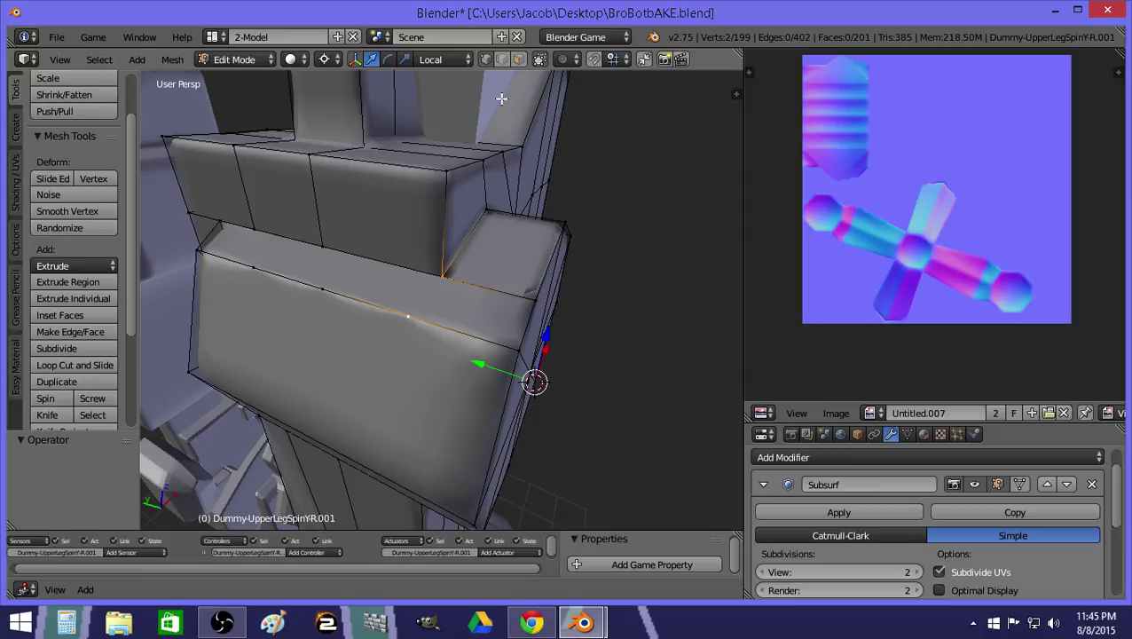
Run Remove Doubles on the whole upper leg mesh.
{"action": "key", "text": "a"}
{"action": "key", "text": "a"}
{"action": "scroll", "coordinate": [76, 324], "scroll_direction": "down", "scroll_amount": 4}
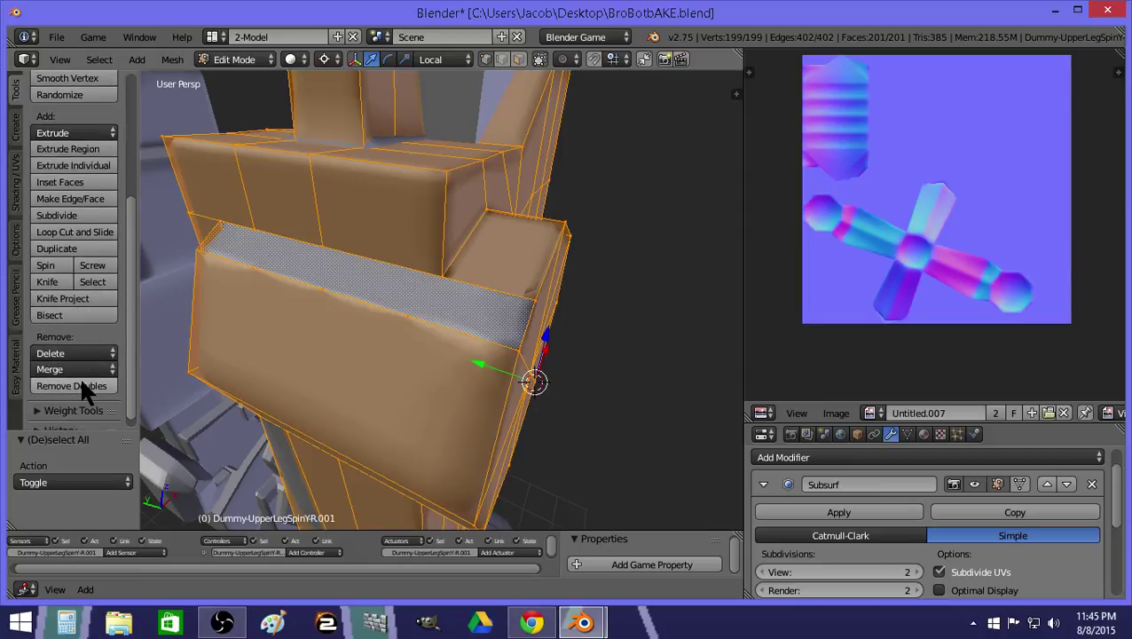
{"action": "left_click", "coordinate": [80, 387]}
{"action": "key", "text": "a"}
Test-move the notch's corner vertex and front edge to check how they connect to the pad's top strip.
{"action": "right_click", "coordinate": [435, 277]}
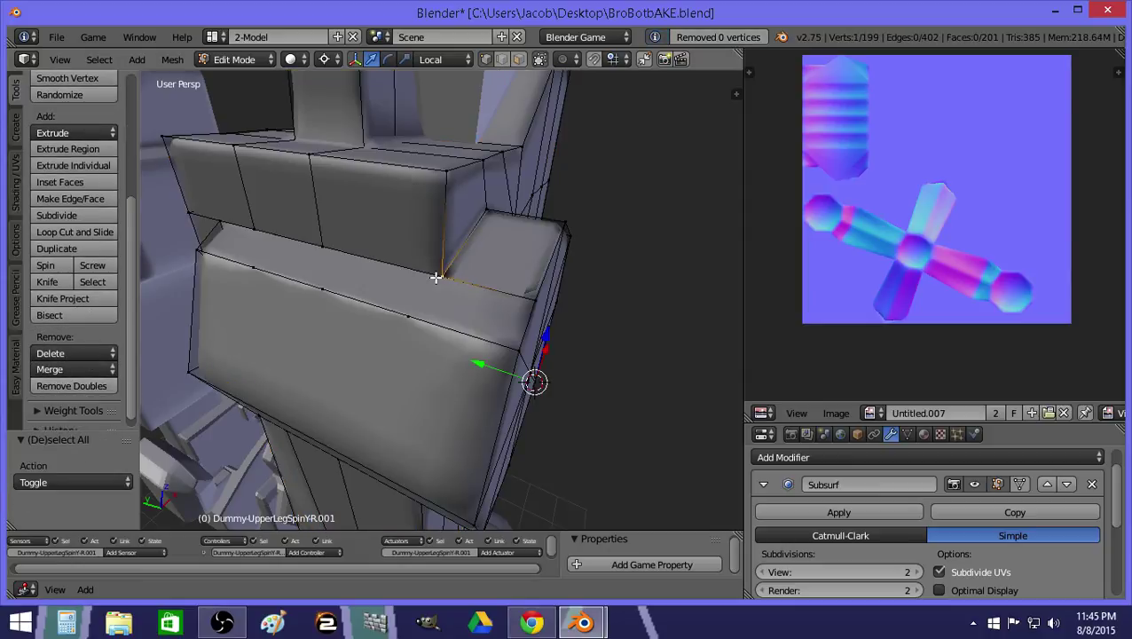
{"action": "key", "text": "g"}
{"action": "left_click", "coordinate": [443, 273]}
{"action": "left_click", "coordinate": [498, 61]}
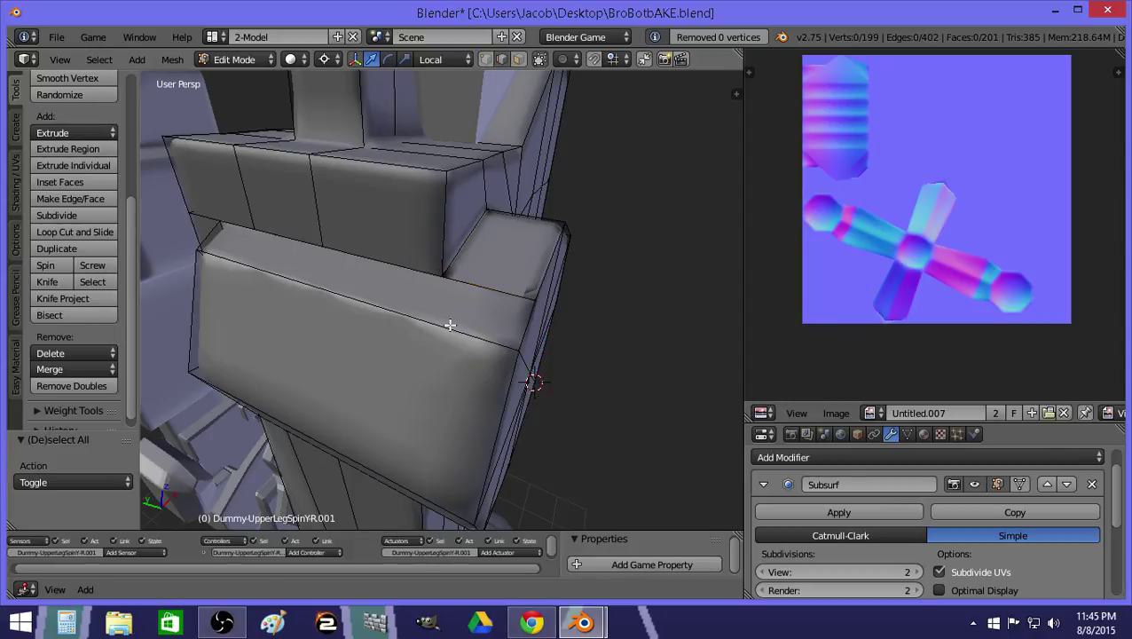
{"action": "right_click", "coordinate": [459, 284]}
{"action": "key", "text": "z"}
{"action": "key", "text": "z"}
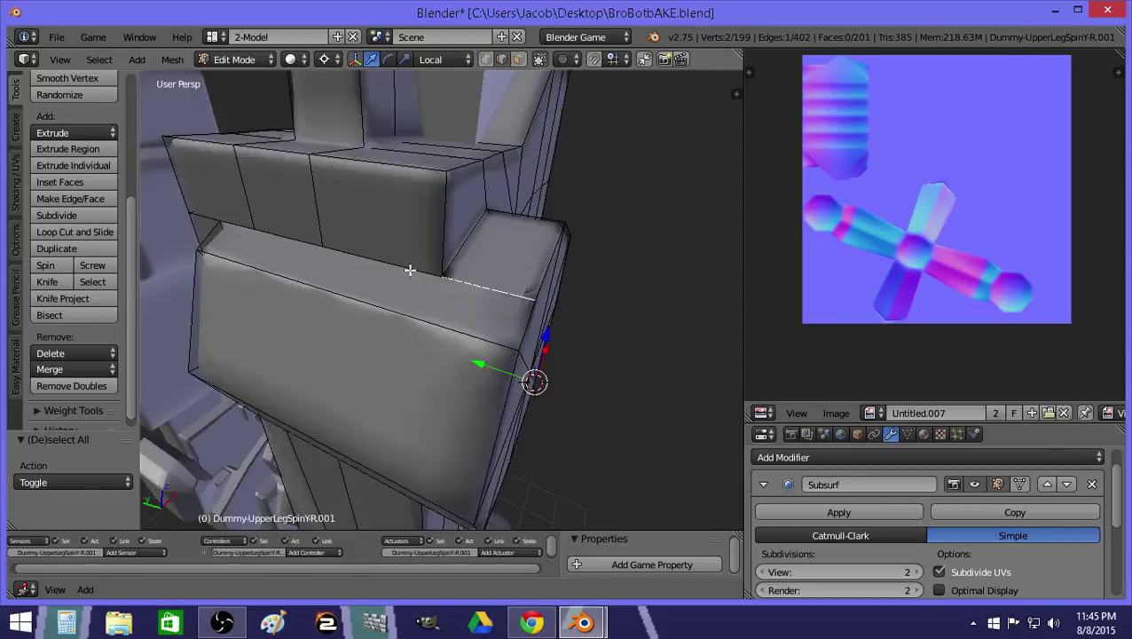
{"action": "key", "text": "z"}
{"action": "right_click", "coordinate": [406, 271]}
{"action": "right_click", "coordinate": [417, 272]}
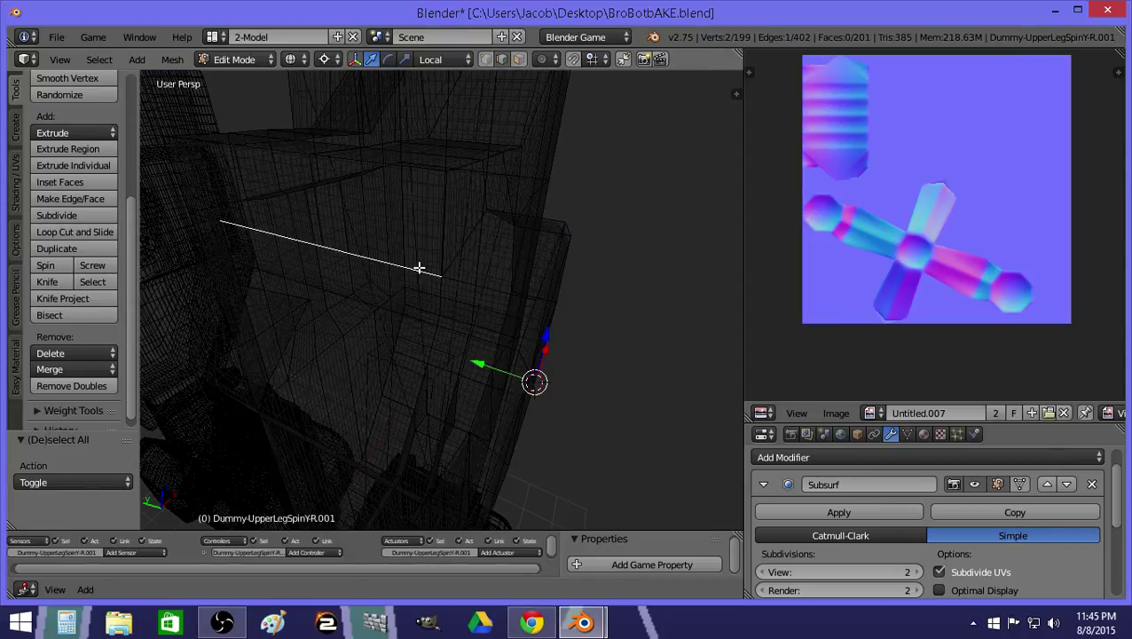
{"action": "key", "text": "z"}
{"action": "key", "text": "g"}
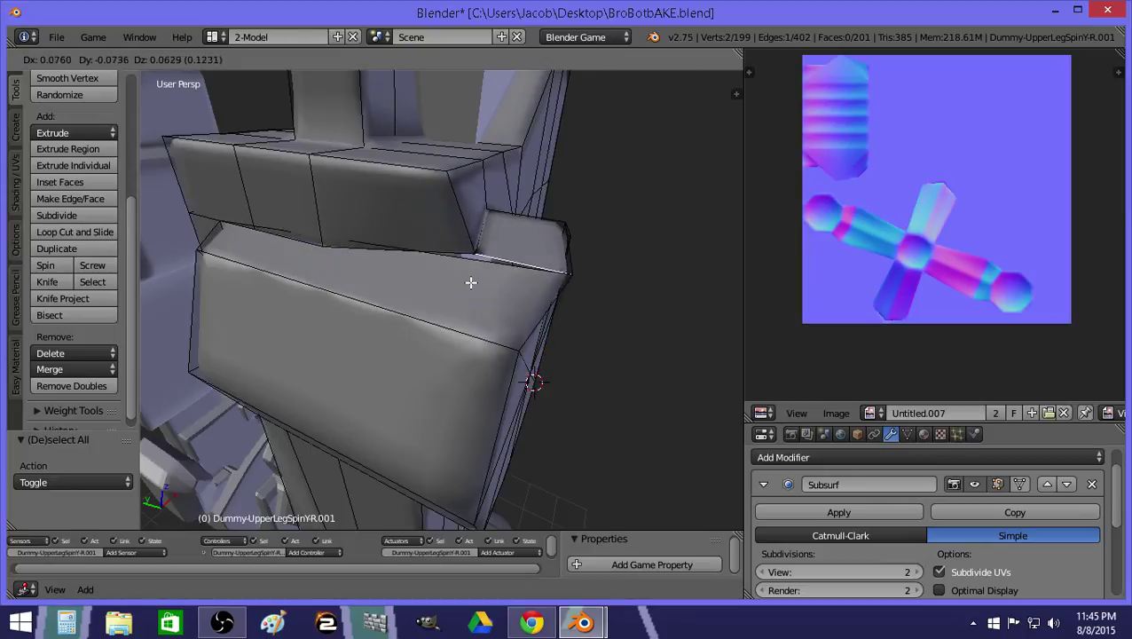
{"action": "right_click", "coordinate": [462, 269]}
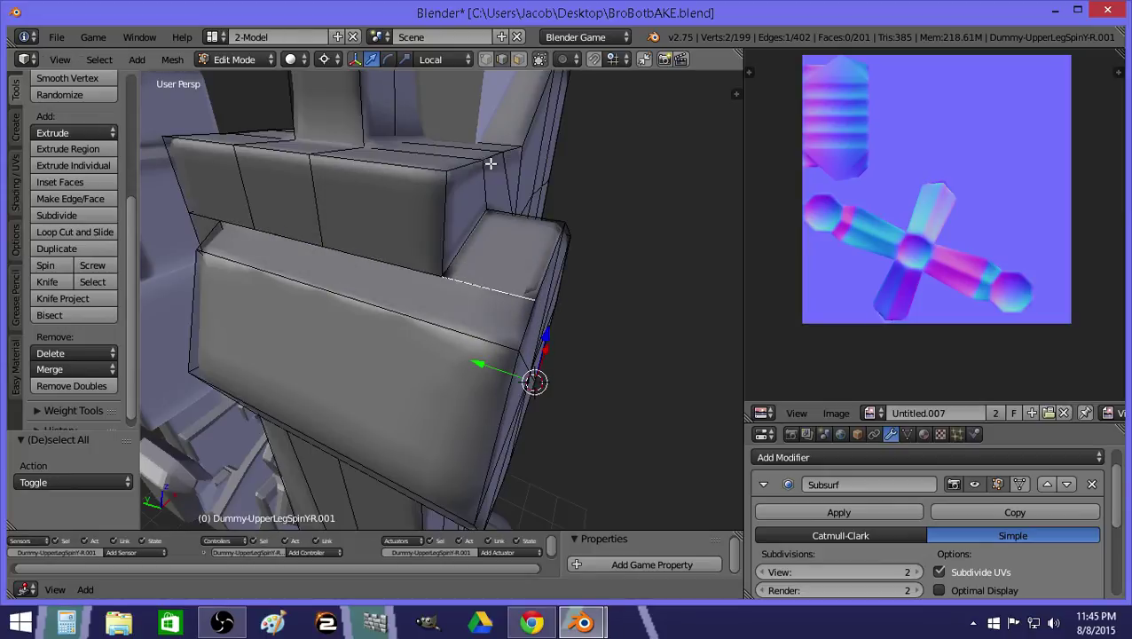
Delete the long sloped face along the top of the front pad.
{"action": "left_click", "coordinate": [517, 58]}
{"action": "right_click", "coordinate": [450, 282]}
{"action": "key", "text": "x"}
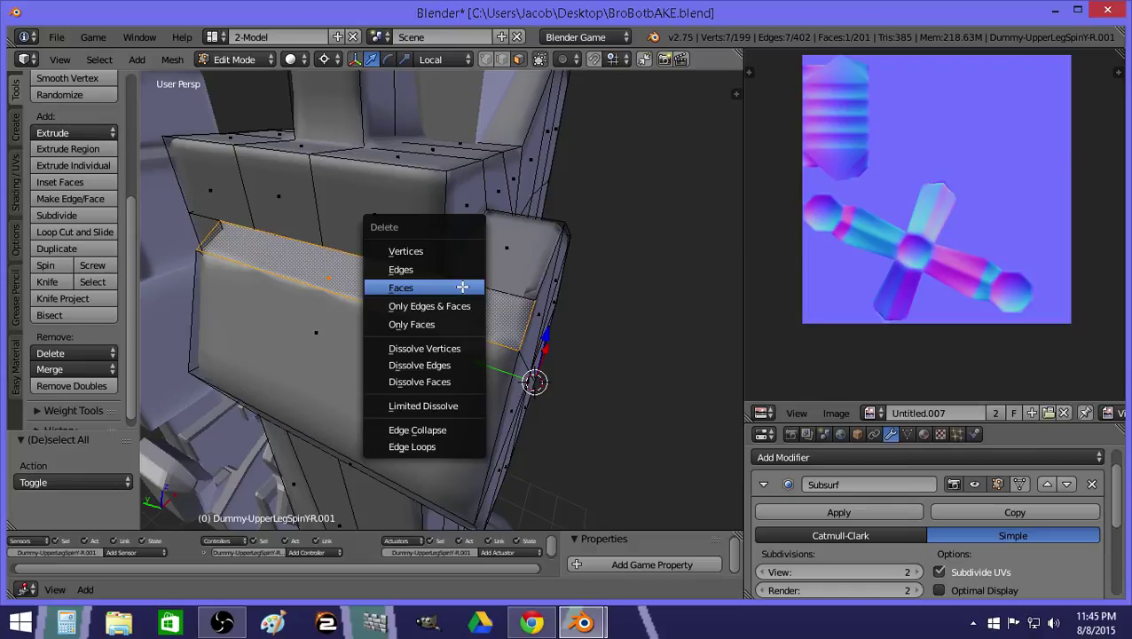
{"action": "left_click", "coordinate": [462, 289]}
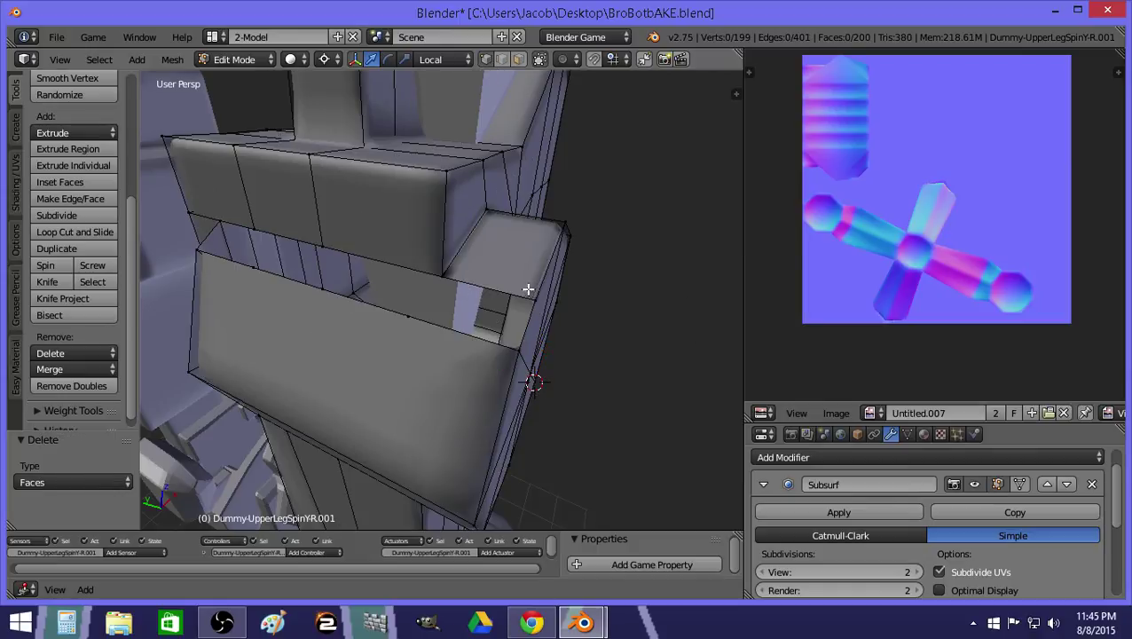
Fill the gap above the pad with two quads, one below the notch and one beside it under the block.
{"action": "right_click", "coordinate": [517, 350]}
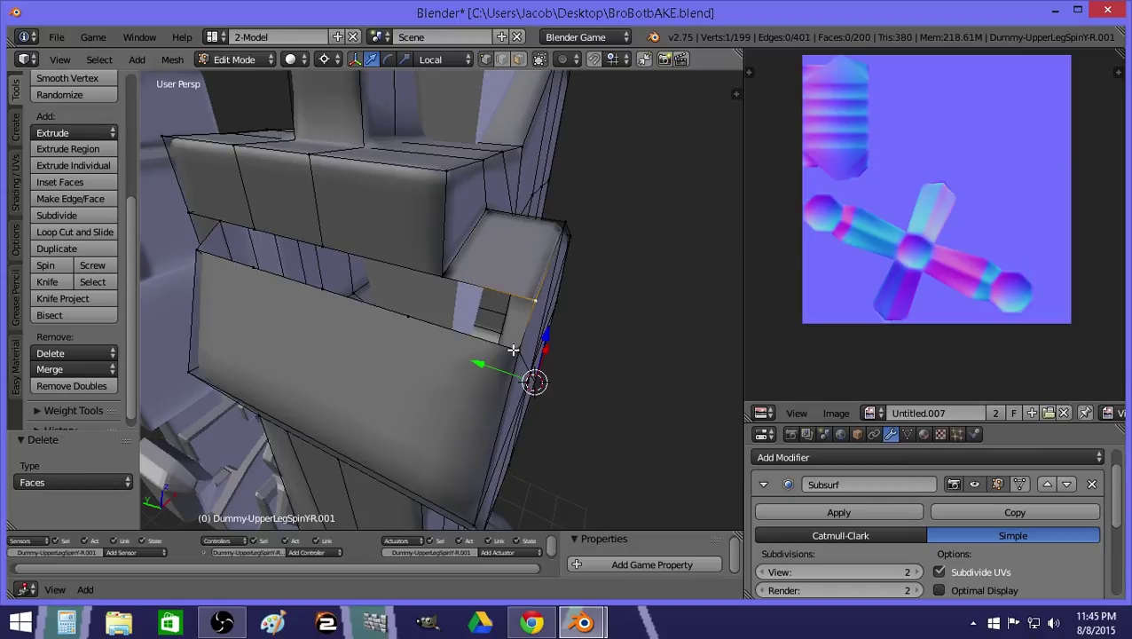
{"action": "key", "text": "f"}
{"action": "key", "text": "a"}
{"action": "right_click", "coordinate": [443, 277]}
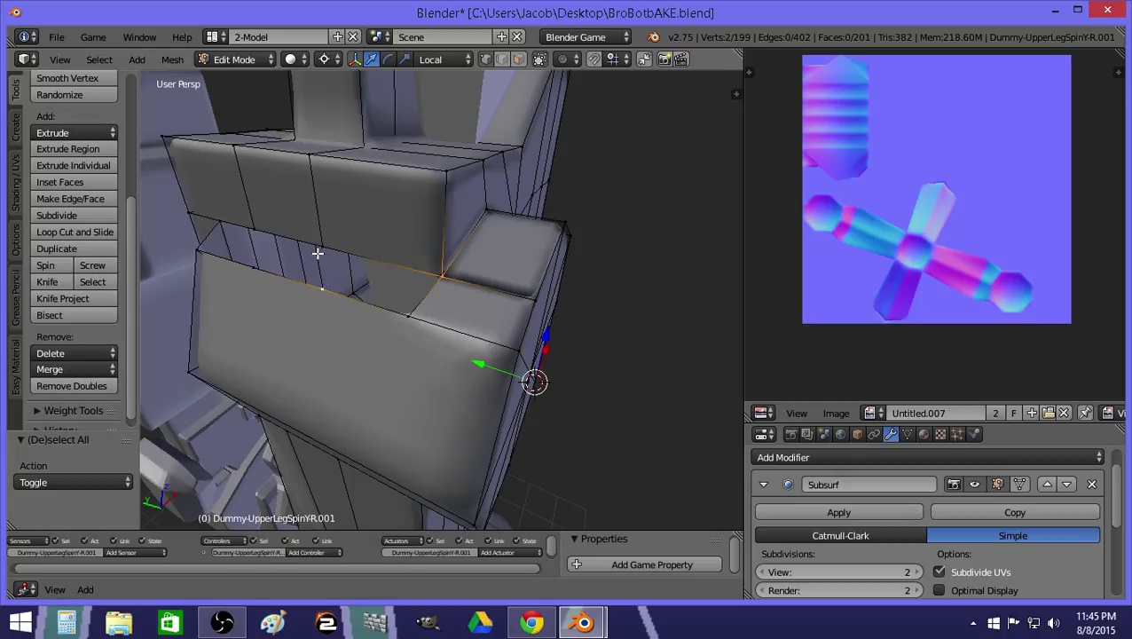
{"action": "right_click", "coordinate": [319, 252], "text": "shift"}
{"action": "right_click", "coordinate": [404, 317], "text": "shift"}
{"action": "key", "text": "f"}
{"action": "key", "text": "a"}
Close the rest of the gap above the pad with two more faces reaching its far end.
{"action": "right_click", "coordinate": [252, 266]}
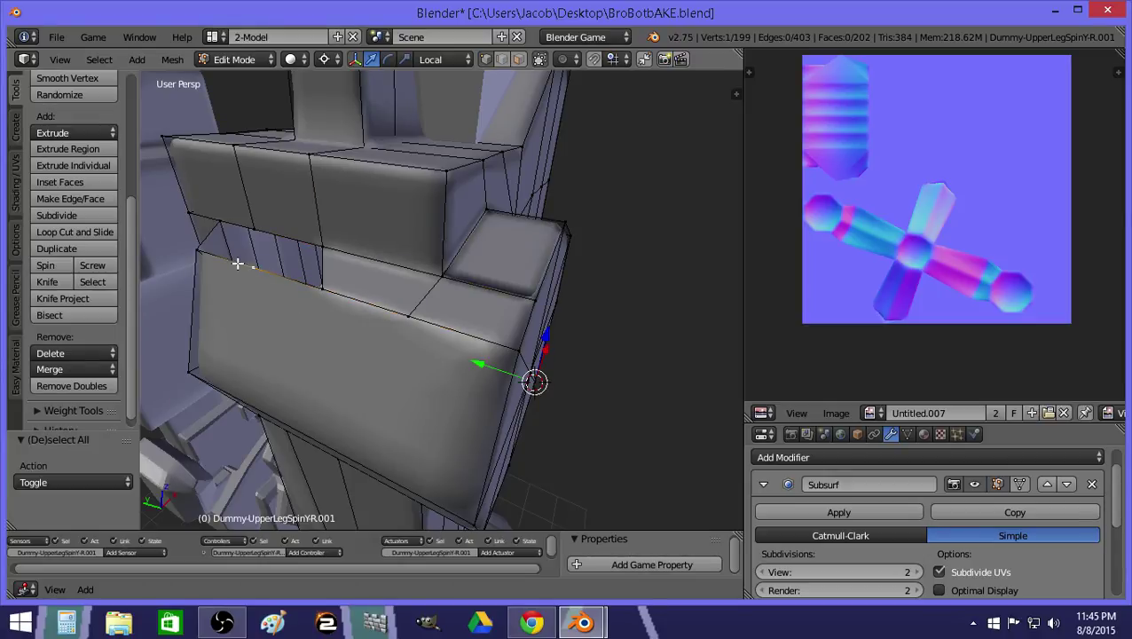
{"action": "right_click", "coordinate": [257, 232], "text": "shift"}
{"action": "right_click", "coordinate": [325, 245], "text": "shift"}
{"action": "right_click", "coordinate": [316, 285], "text": "shift"}
{"action": "key", "text": "f"}
{"action": "key", "text": "a"}
{"action": "right_click", "coordinate": [249, 266]}
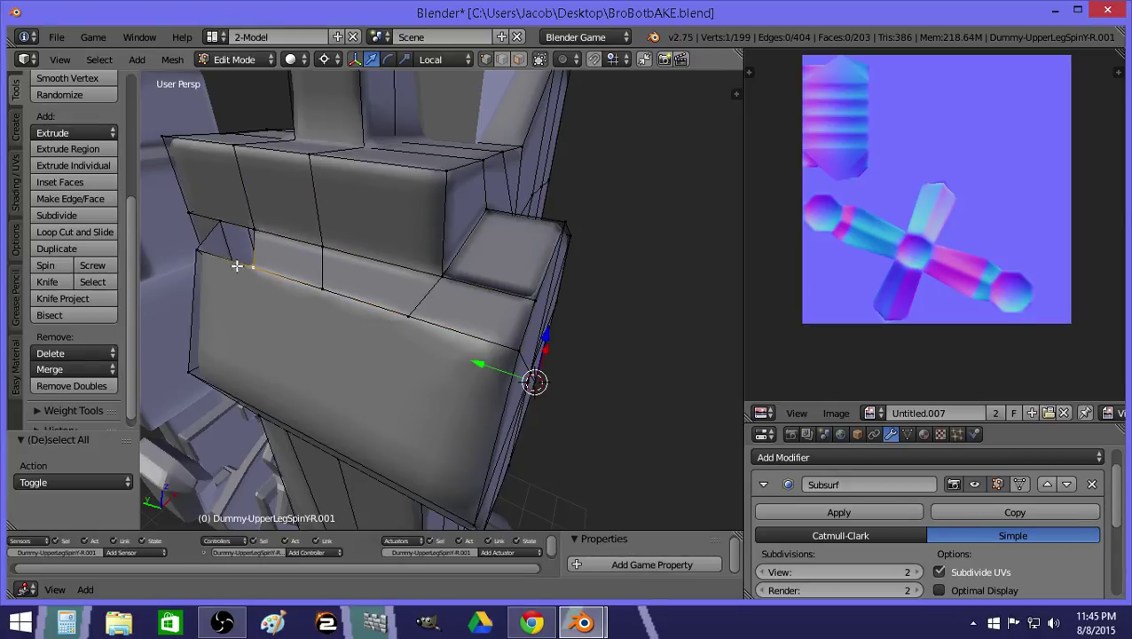
{"action": "right_click", "coordinate": [200, 250], "text": "shift"}
{"action": "key", "text": "f"}
{"action": "key", "text": "a"}
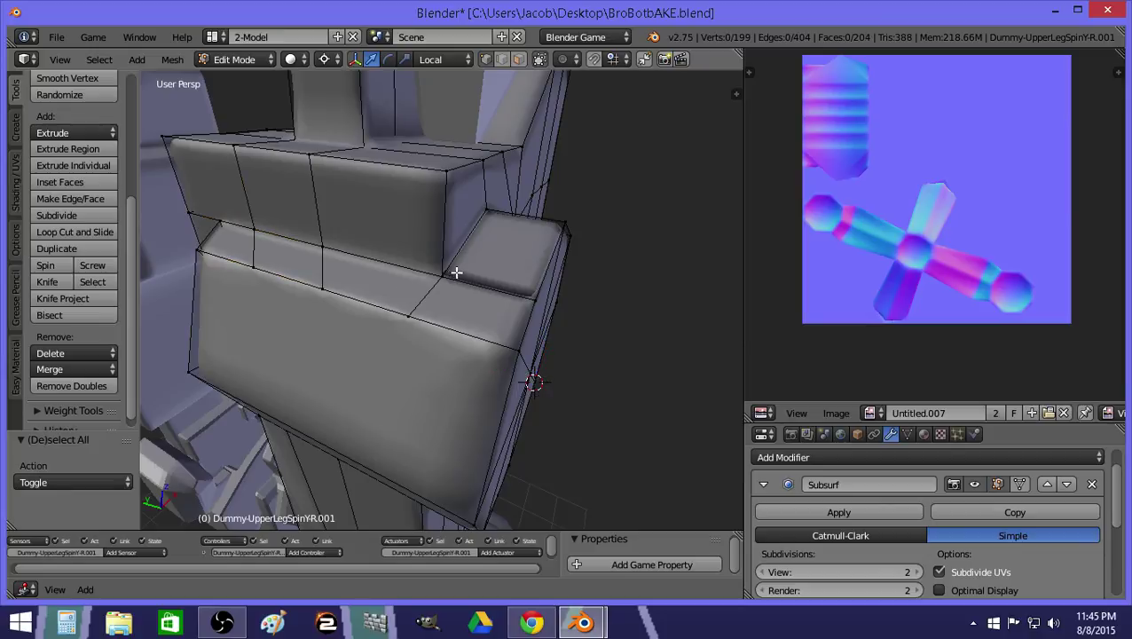
Flip the normals of the small top face in the notch beside the block.
{"action": "right_click", "coordinate": [452, 274]}
{"action": "right_click", "coordinate": [535, 299], "text": "shift"}
{"action": "left_click", "coordinate": [518, 58]}
{"action": "right_click", "coordinate": [501, 234]}
{"action": "key", "text": "ctrl+f"}
{"action": "left_click", "coordinate": [468, 156]}
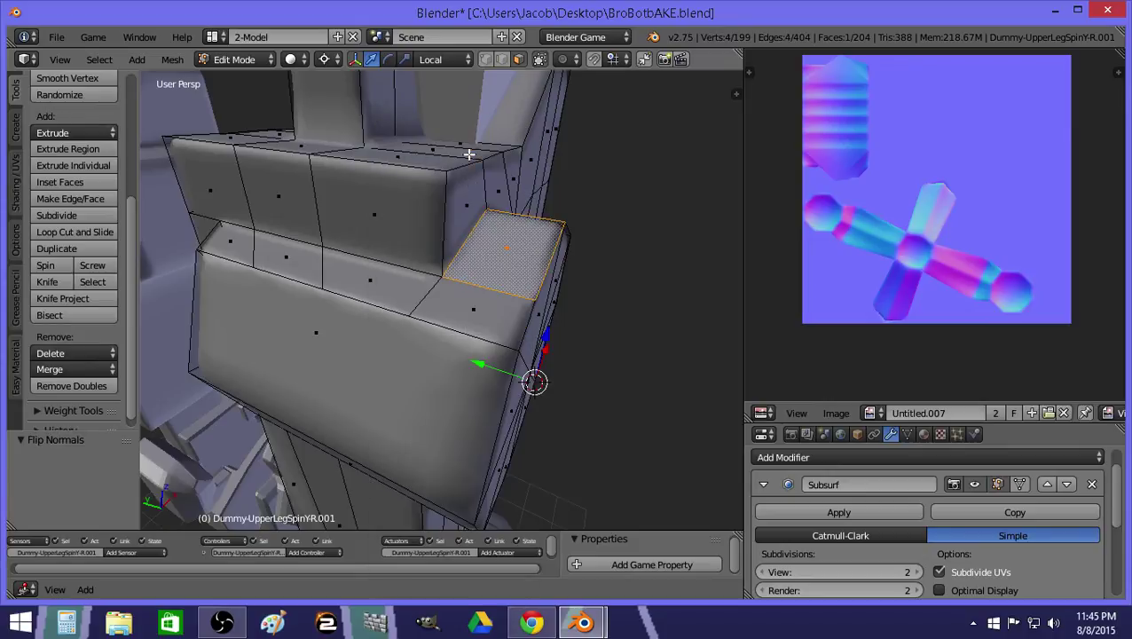
Leave mesh editing, check the smoothed upper leg from several sides, and move it to the low-poly layer.
{"action": "key", "text": "Tab"}
{"action": "key", "text": "shift+f"}
{"action": "key", "text": "d"}
{"action": "key", "text": "s"}
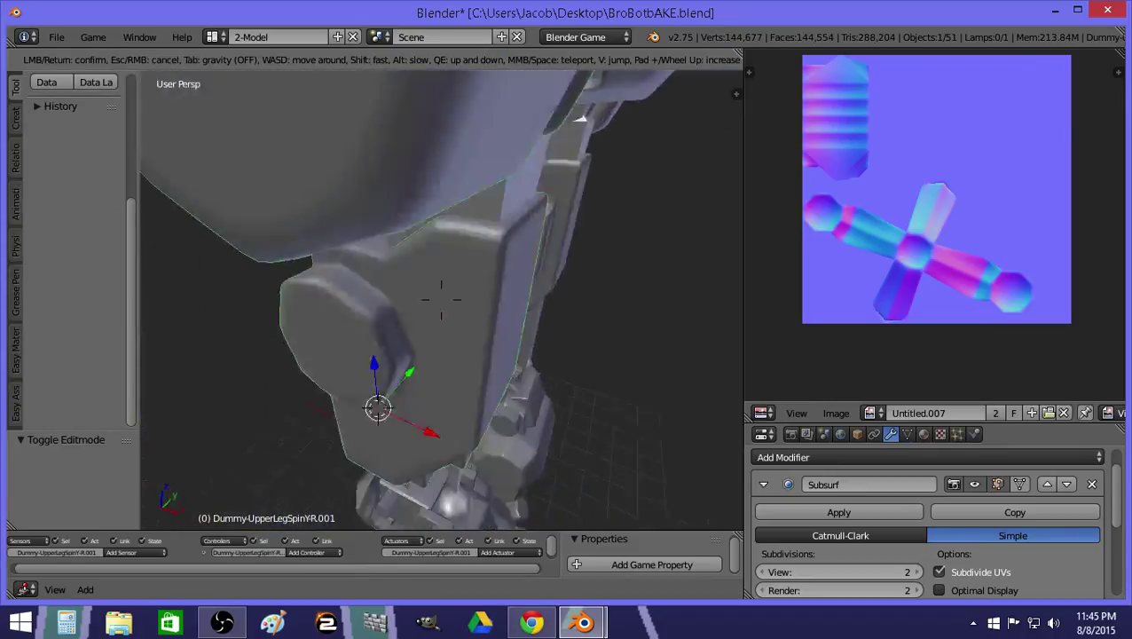
{"action": "key", "text": "a"}
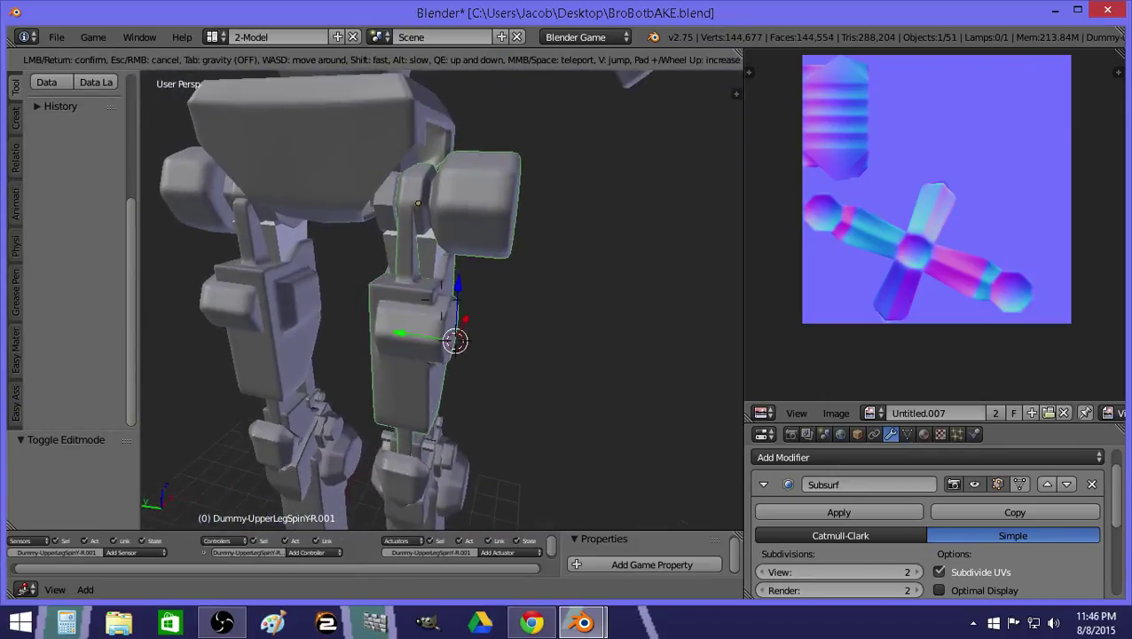
{"action": "left_click", "coordinate": [441, 305]}
{"action": "key", "text": "m"}
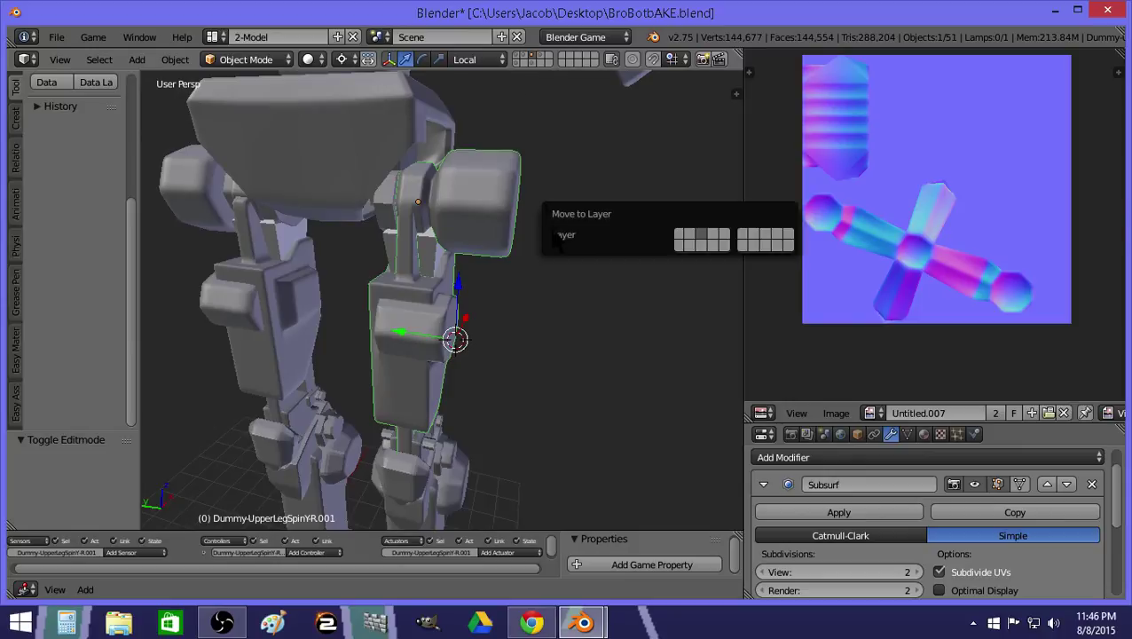
{"action": "left_click", "coordinate": [679, 245]}
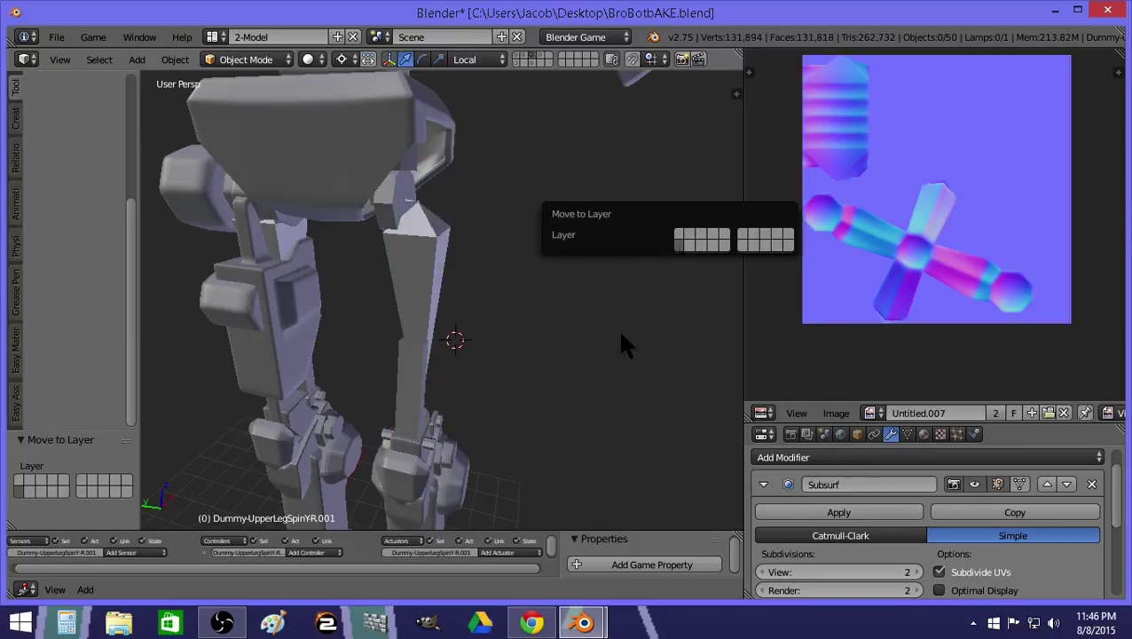
On the low-poly layer, remove the repaired leg's Subdivision Surface modifiers and delete the old flat-shaded upper leg.
{"action": "left_click", "coordinate": [518, 62]}
{"action": "left_click", "coordinate": [1093, 484]}
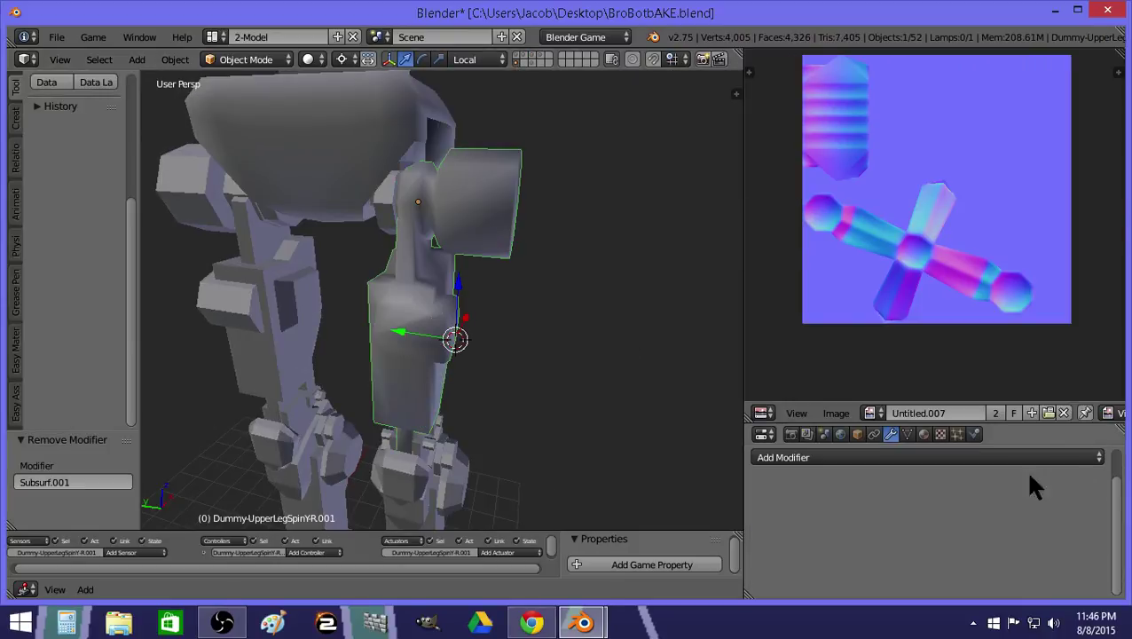
{"action": "right_click", "coordinate": [438, 307]}
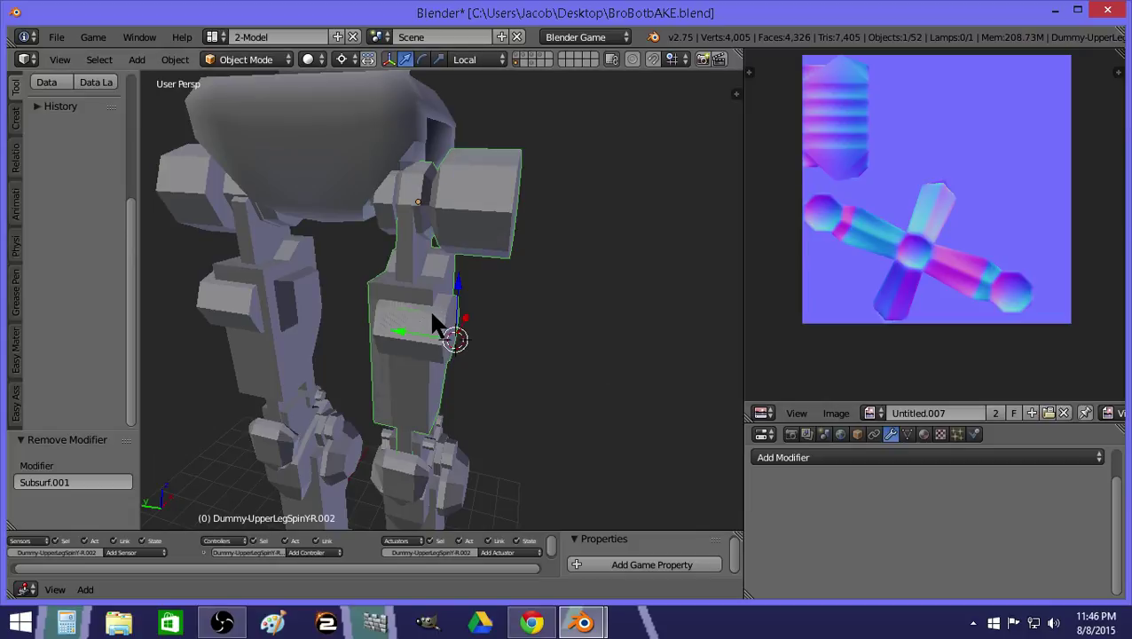
{"action": "key", "text": "x"}
{"action": "left_click", "coordinate": [428, 313]}
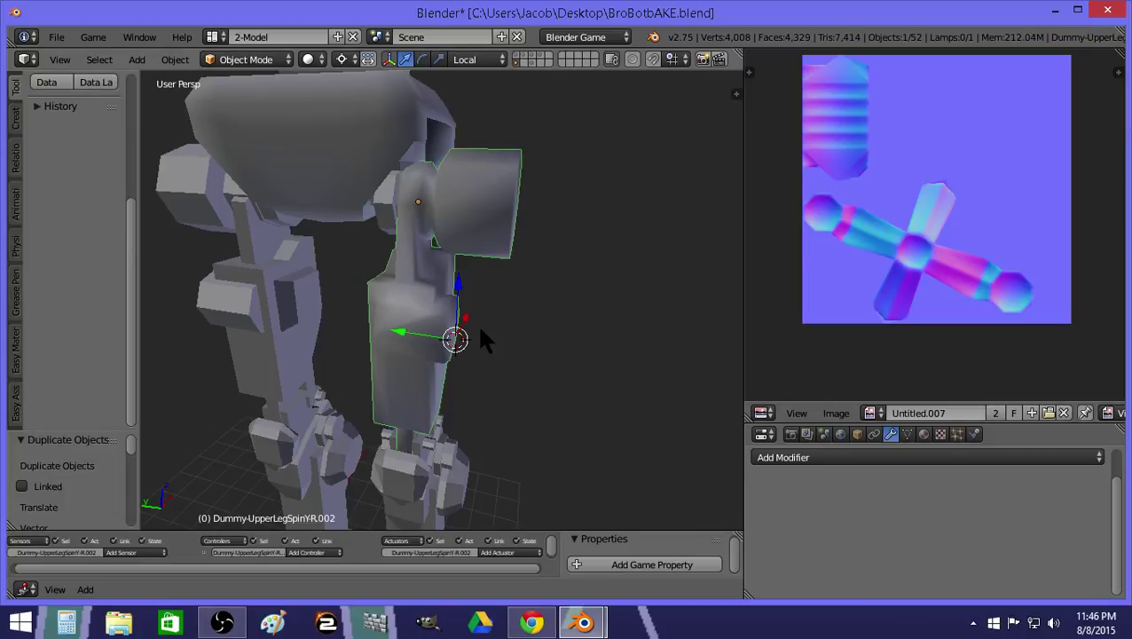
Move the duplicated upper leg to the high-poly layer and show that layer.
{"action": "key", "text": "m"}
{"action": "left_click", "coordinate": [639, 361]}
{"action": "key", "text": "ctrl+z"}
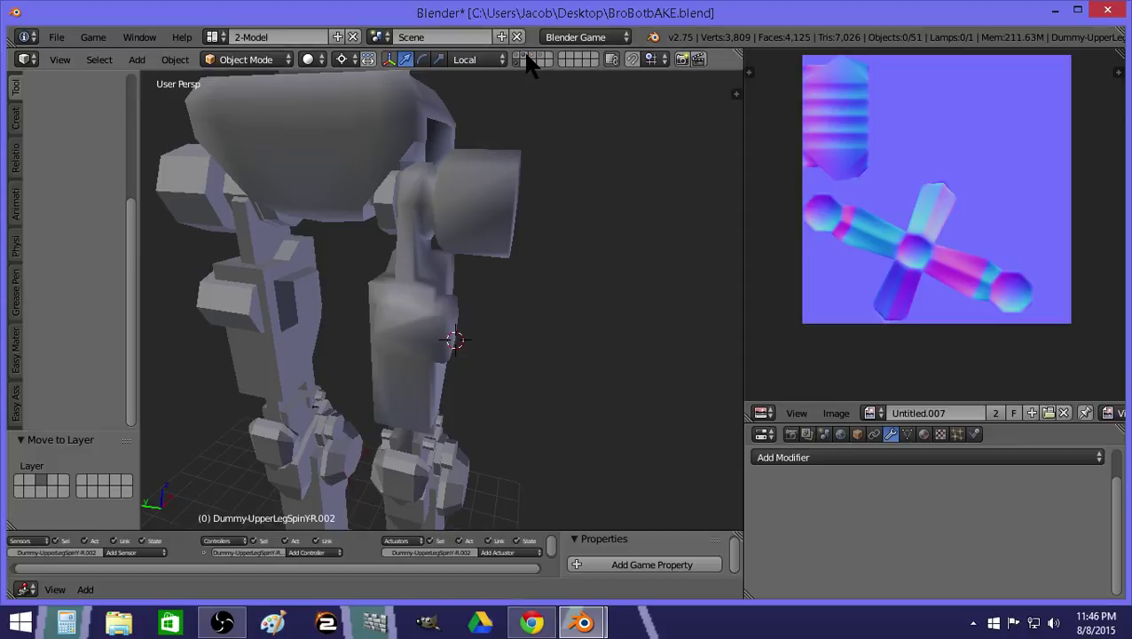
Give the duplicated leg a Subdivision Surface modifier set to Simple, and copy that modifier once.
{"action": "left_click", "coordinate": [838, 457]}
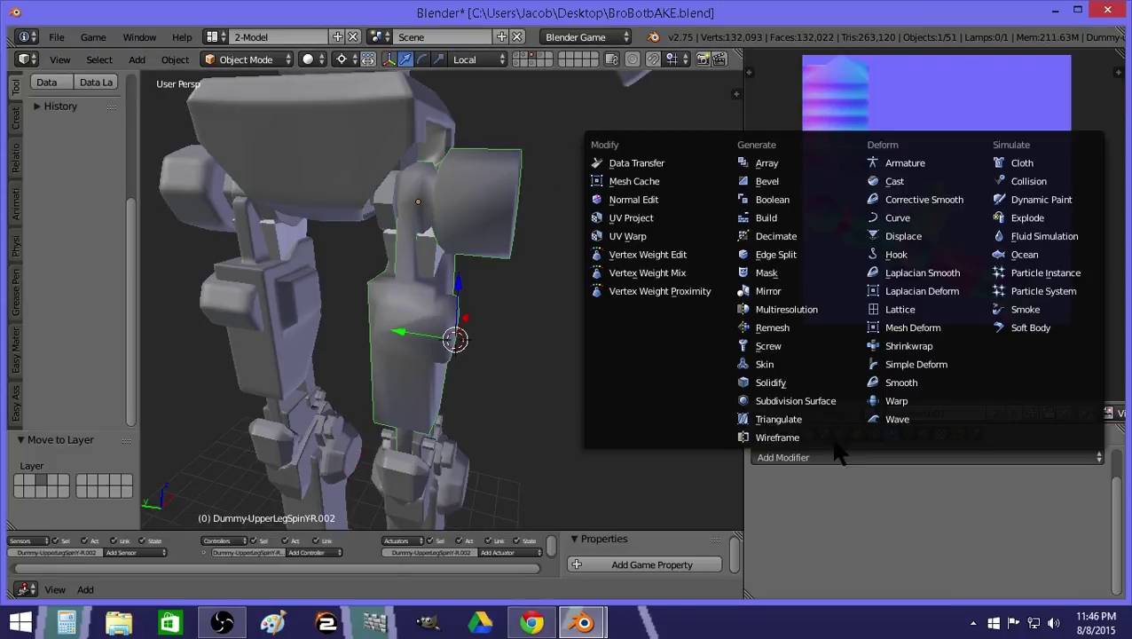
{"action": "left_click", "coordinate": [796, 401]}
{"action": "left_click", "coordinate": [1029, 527]}
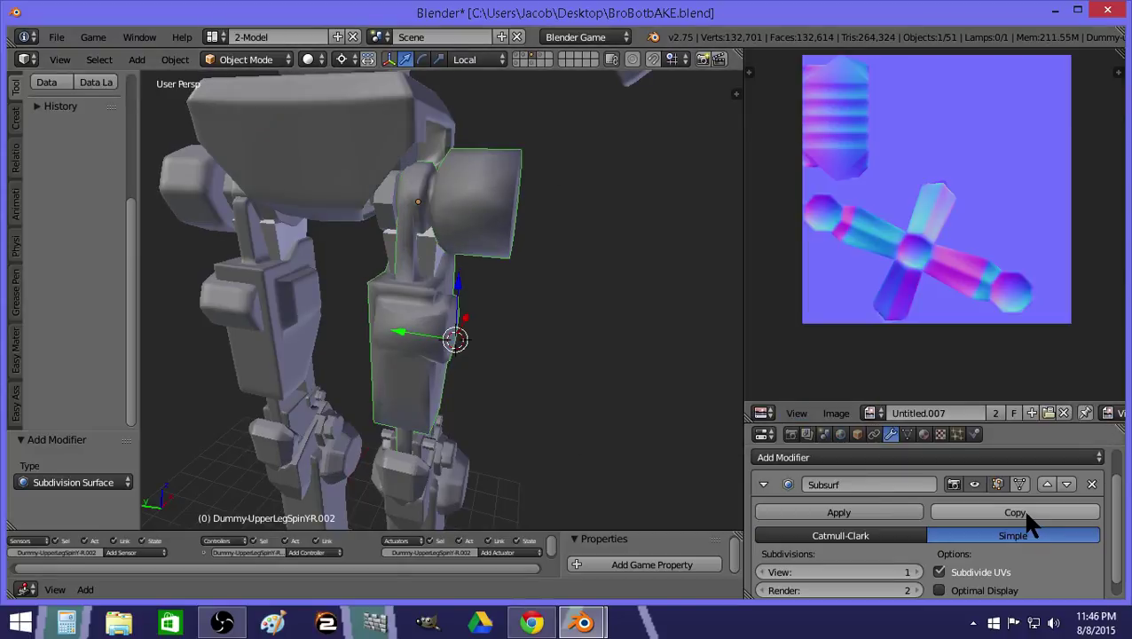
{"action": "left_click", "coordinate": [1025, 512]}
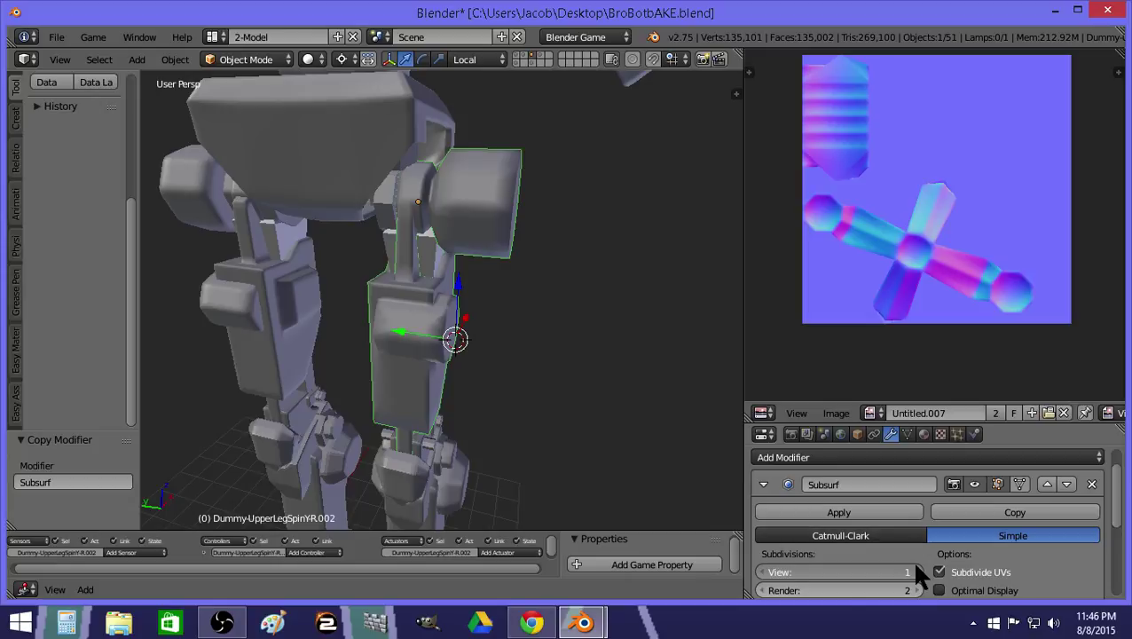
Return to the low-poly layer, select the repaired upper leg there, and open its mesh for editing.
{"action": "key", "text": "a"}
{"action": "left_click", "coordinate": [517, 57]}
{"action": "right_click", "coordinate": [457, 350]}
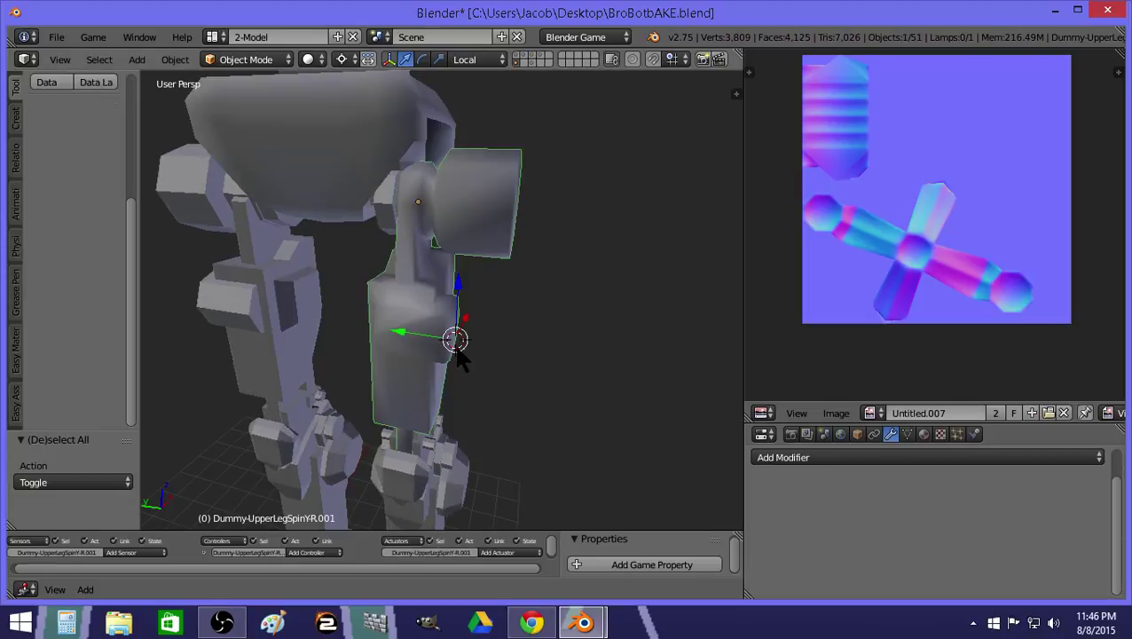
{"action": "key", "text": "shift+f"}
{"action": "key", "text": "w"}
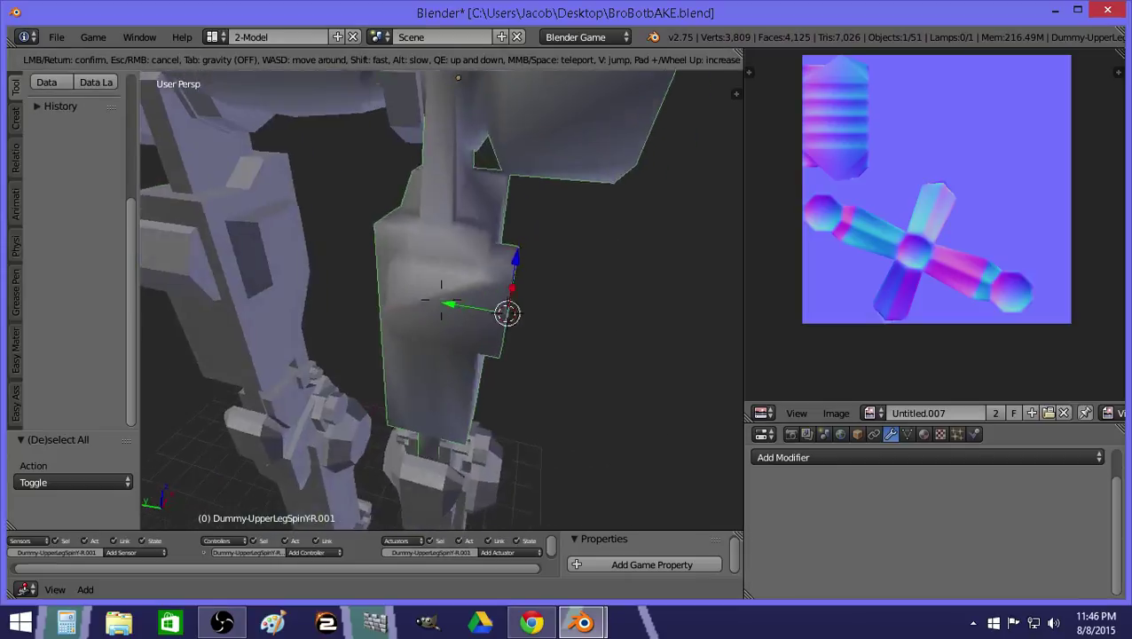
{"action": "key", "text": "Return"}
{"action": "key", "text": "Tab"}
Clear the face selection on the leg mesh and switch to edge selection.
{"action": "key", "text": "shift+f"}
{"action": "key", "text": "w"}
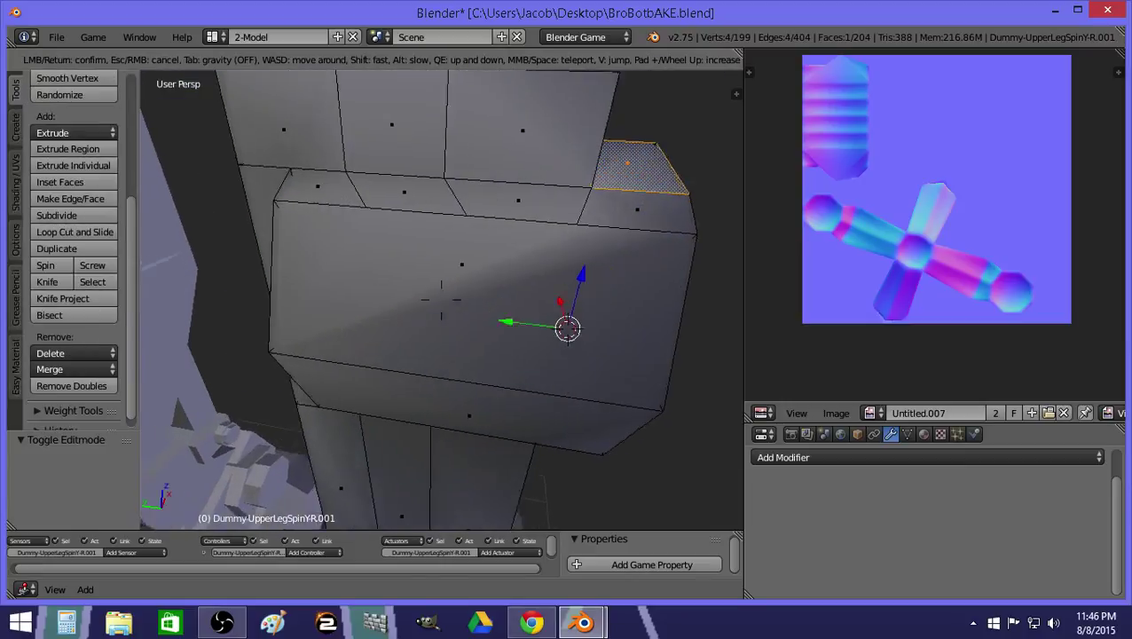
{"action": "key", "text": "a"}
{"action": "key", "text": "s"}
{"action": "key", "text": "d"}
{"action": "key", "text": "Return"}
{"action": "key", "text": "a"}
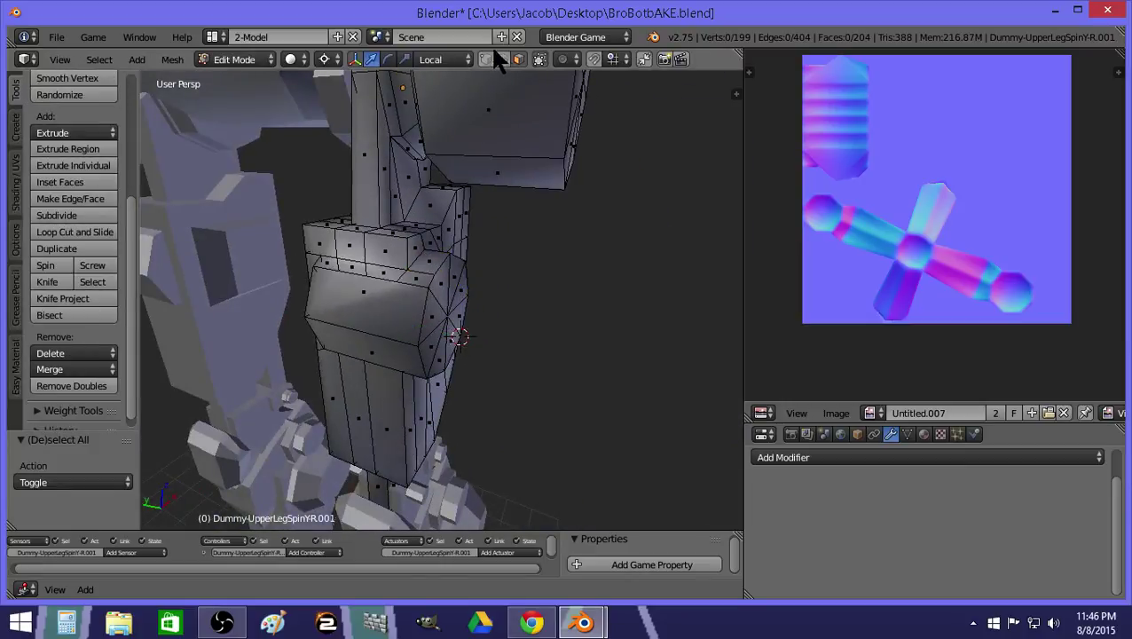
{"action": "left_click", "coordinate": [504, 59]}
{"action": "key", "text": "shift+f"}
{"action": "key", "text": "a"}
{"action": "key", "text": "w"}
{"action": "left_click", "coordinate": [442, 300]}
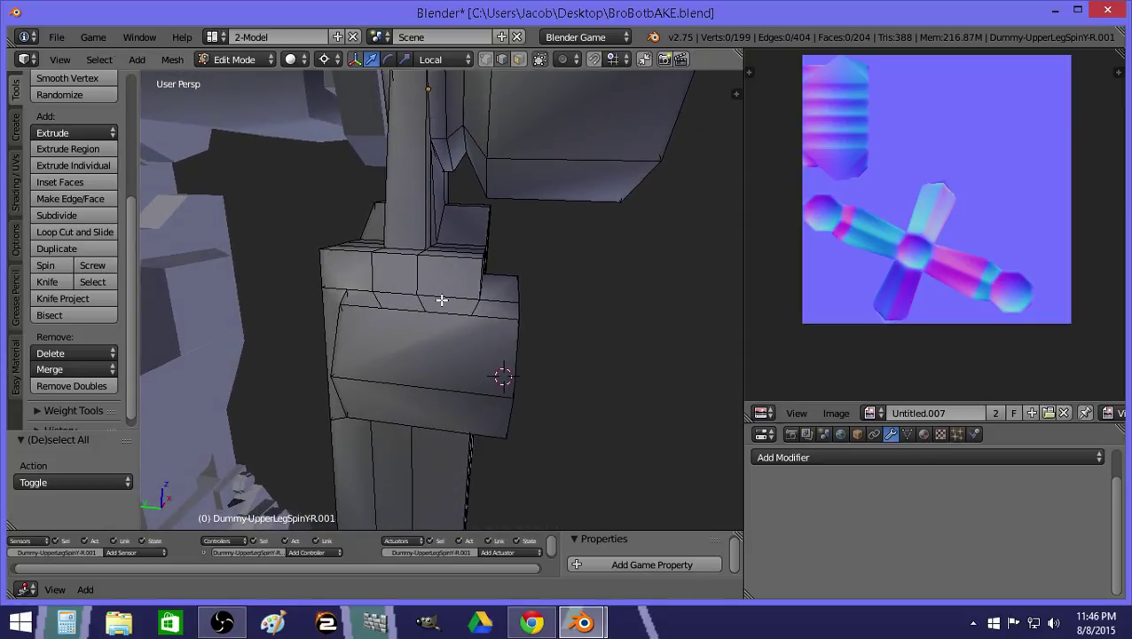
{"action": "right_click", "coordinate": [442, 300], "text": "alt"}
{"action": "key", "text": "shift+f"}
{"action": "key", "text": "d"}
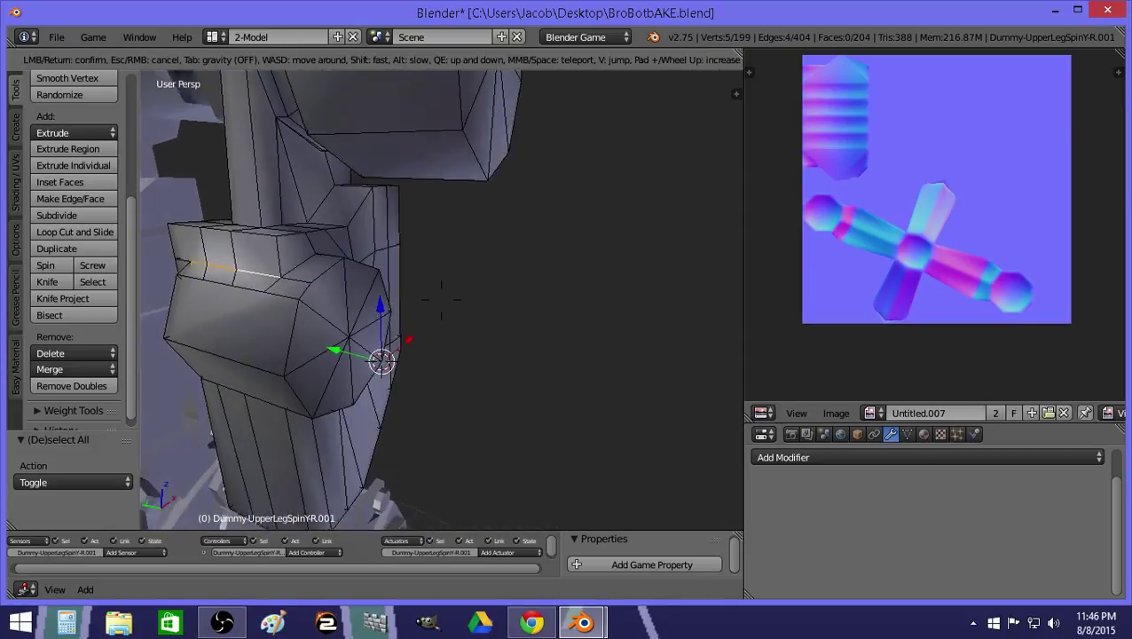
{"action": "left_click", "coordinate": [442, 300]}
{"action": "key", "text": "a"}
Select the short edge beside the ledge, the rim around the block's outer side, and the block's upper front edge.
{"action": "right_click", "coordinate": [306, 281]}
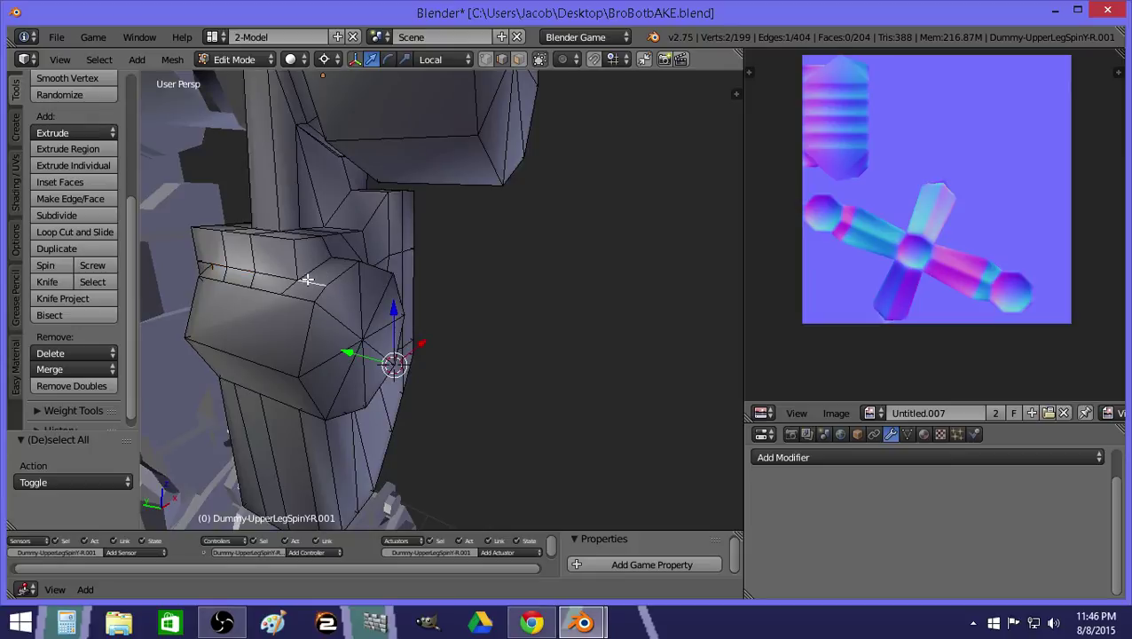
{"action": "right_click", "coordinate": [305, 269], "text": "shift"}
{"action": "right_click", "coordinate": [330, 270], "text": "alt+shift"}
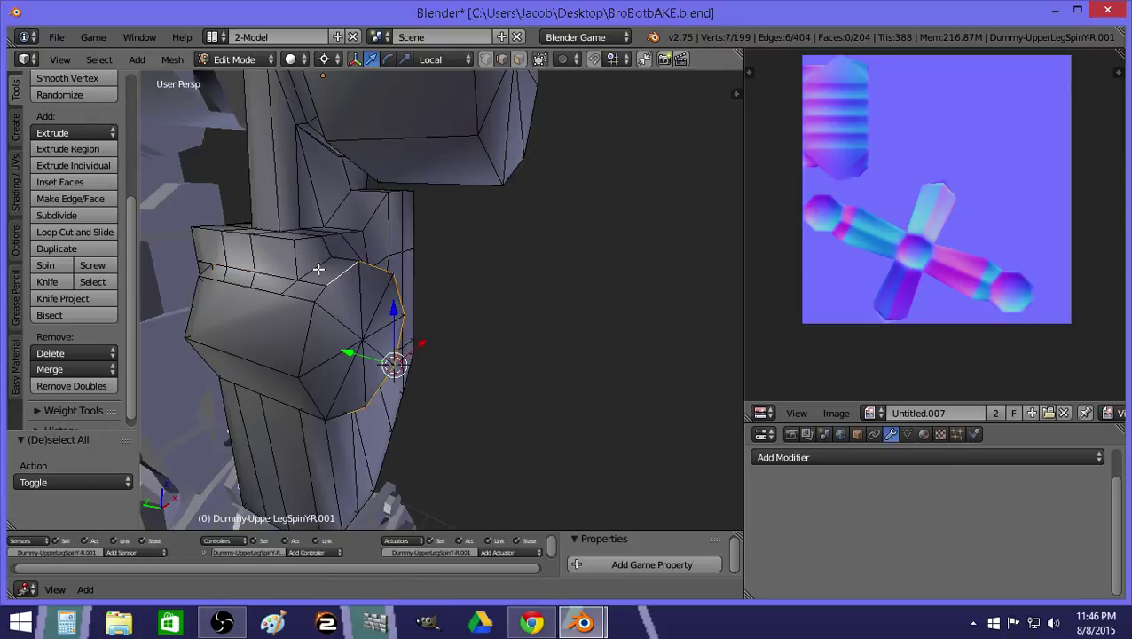
{"action": "middle_click_drag", "start_coordinate": [317, 287], "coordinate": [424, 304]}
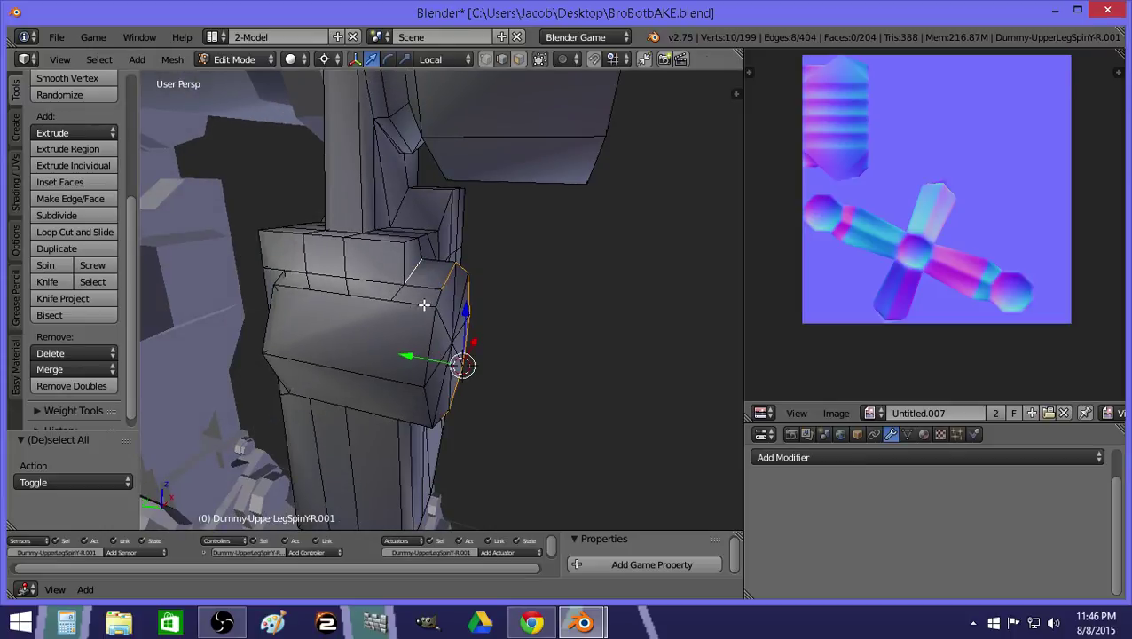
{"action": "right_click", "coordinate": [405, 302], "text": "shift"}
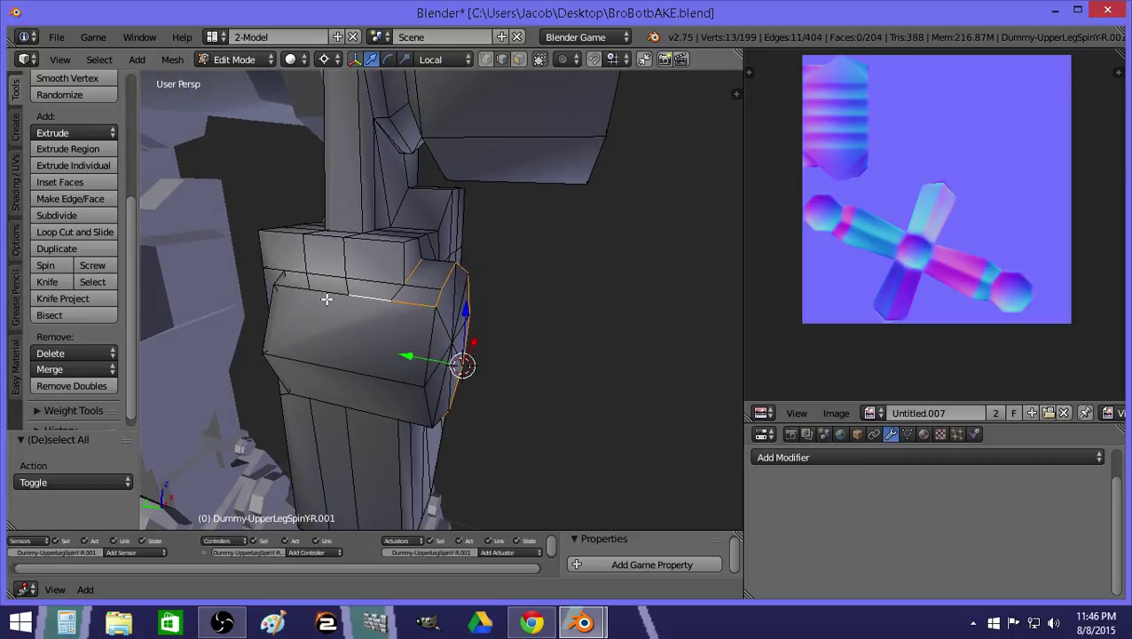
Extend the edge selection down the block's inner side to its lower corner, and along the ledge's lower and upper edges.
{"action": "middle_click_drag", "start_coordinate": [354, 305], "coordinate": [460, 304]}
{"action": "right_click", "coordinate": [549, 313], "text": "shift"}
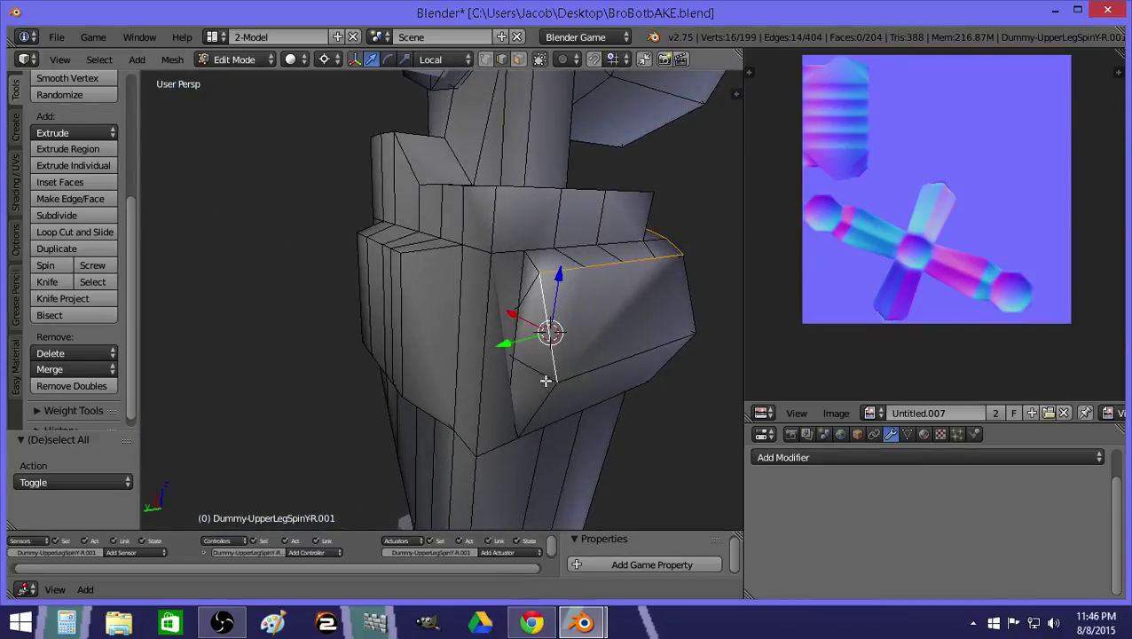
{"action": "right_click", "coordinate": [524, 426], "text": "shift"}
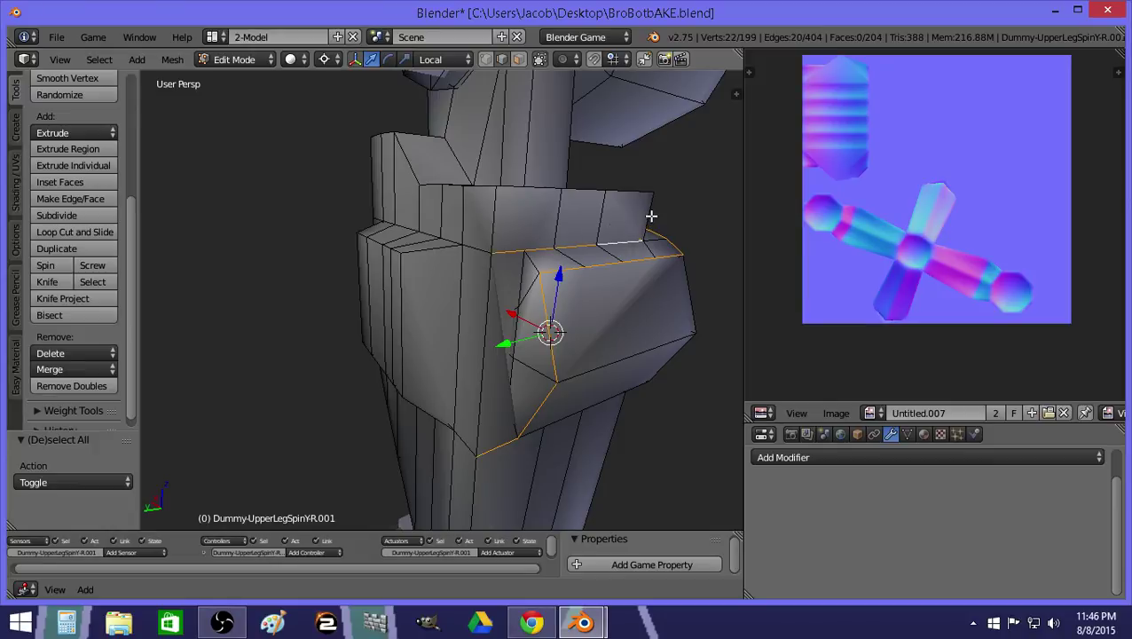
{"action": "right_click", "coordinate": [627, 191], "text": "shift"}
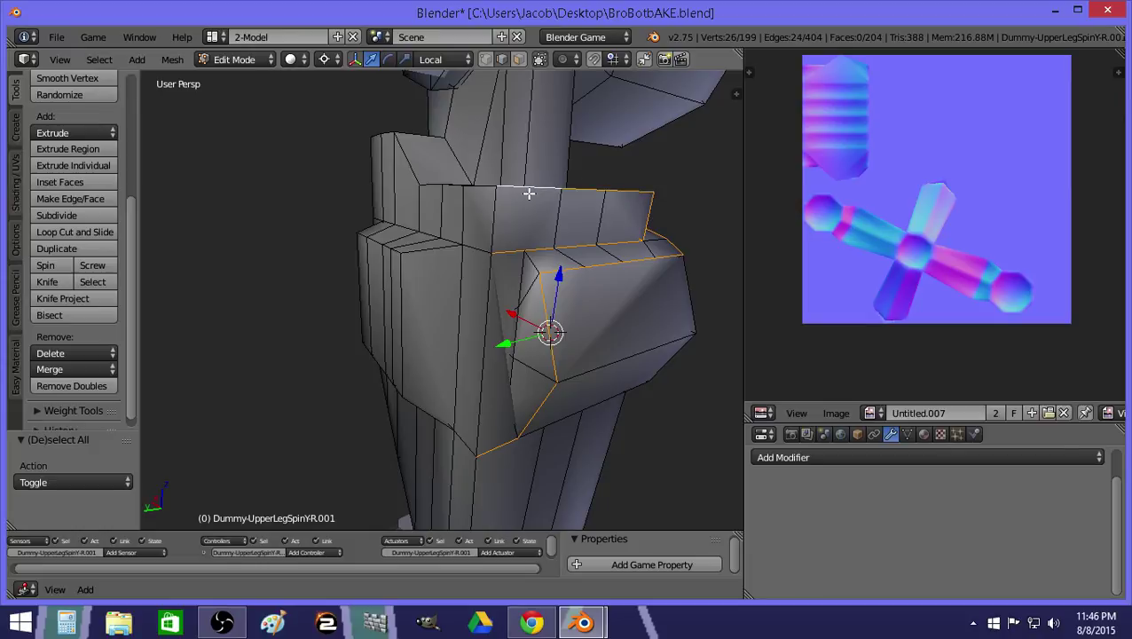
Add the vertical corner edge of the leg section below the block and the edges along its bottom to the selection.
{"action": "key", "text": "shift+f"}
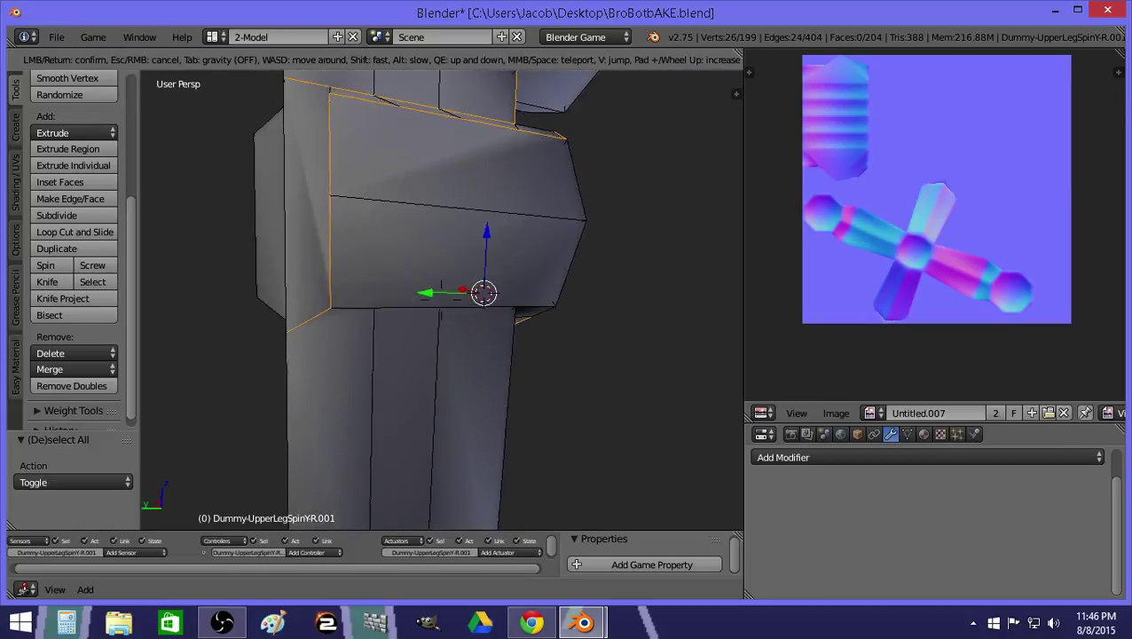
{"action": "left_click", "coordinate": [424, 311]}
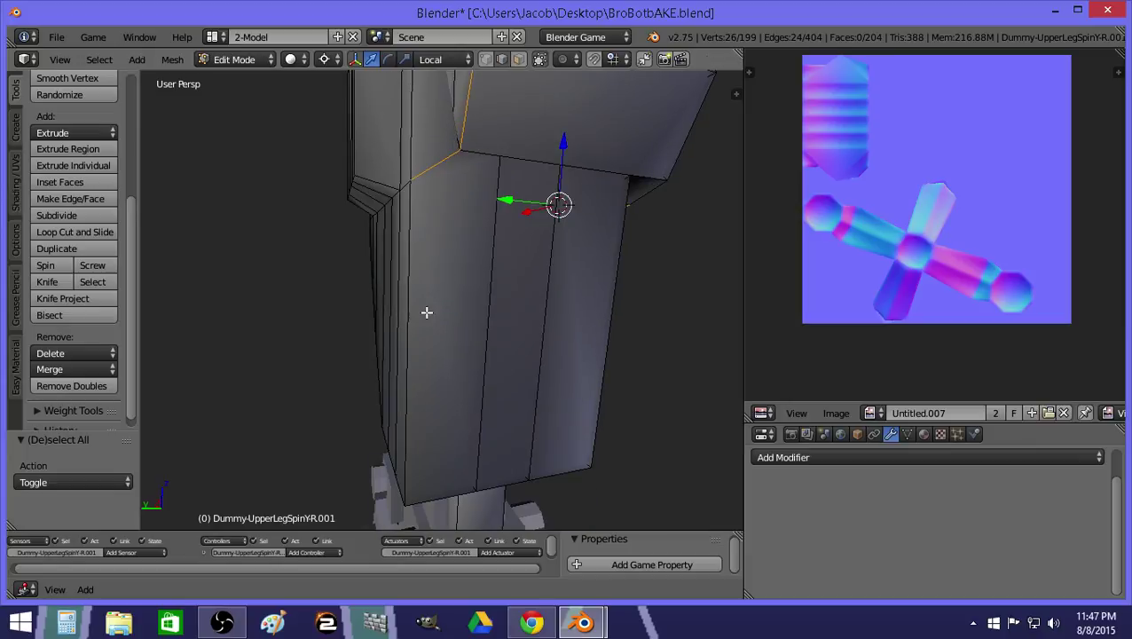
{"action": "right_click", "coordinate": [424, 423], "text": "shift"}
{"action": "right_click", "coordinate": [432, 493], "text": "shift"}
{"action": "right_click", "coordinate": [519, 485], "text": "shift"}
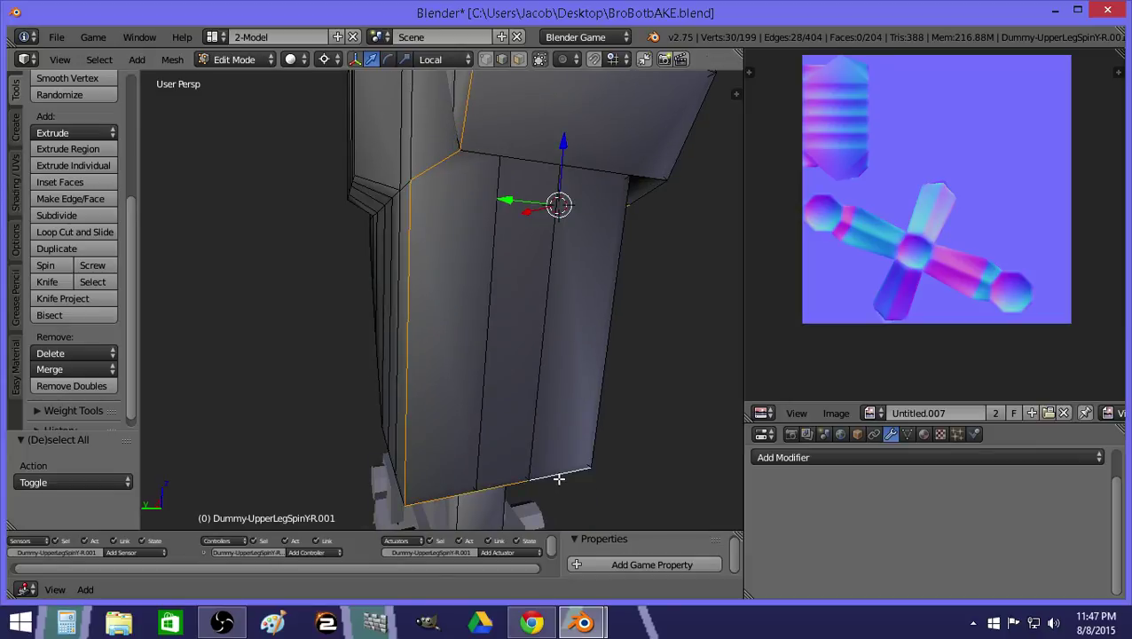
Add the opposite vertical corner edge of the lower leg section and the adjoining edge under the block to the selection.
{"action": "key", "text": "shift+f"}
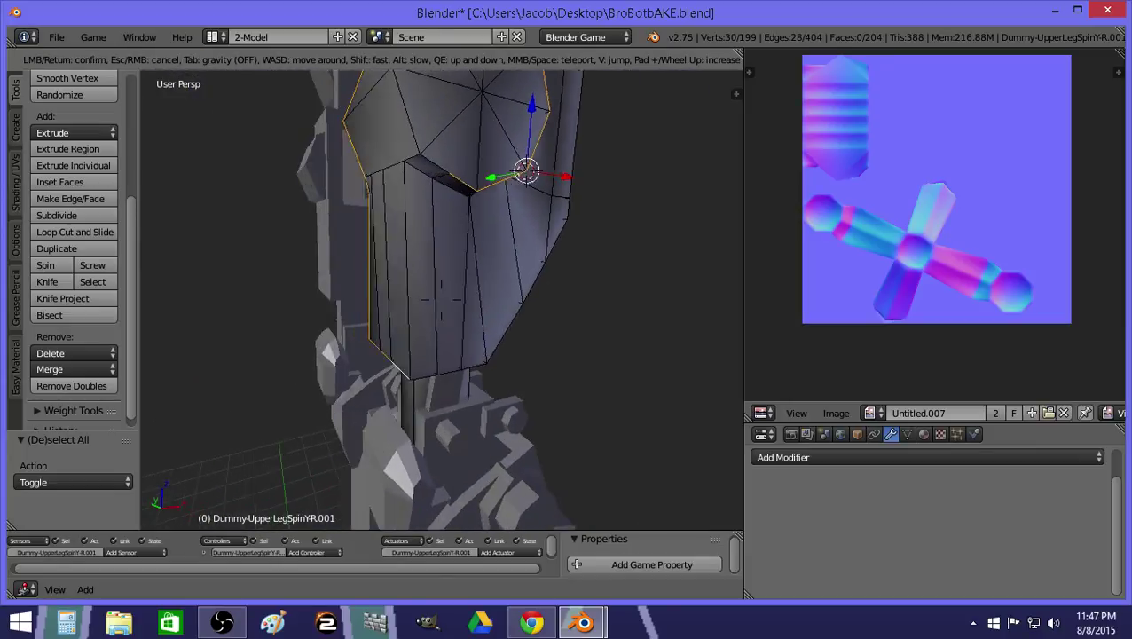
{"action": "left_click", "coordinate": [441, 294]}
{"action": "right_click", "coordinate": [426, 277], "text": "shift"}
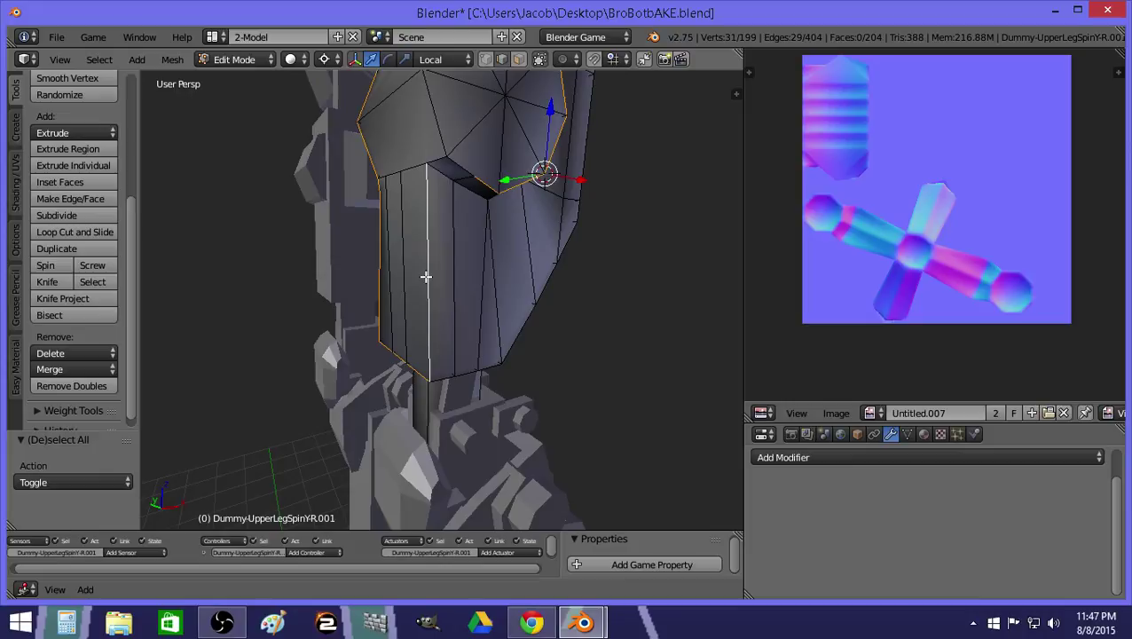
{"action": "right_click", "coordinate": [437, 162], "text": "shift"}
{"action": "key", "text": "shift+f"}
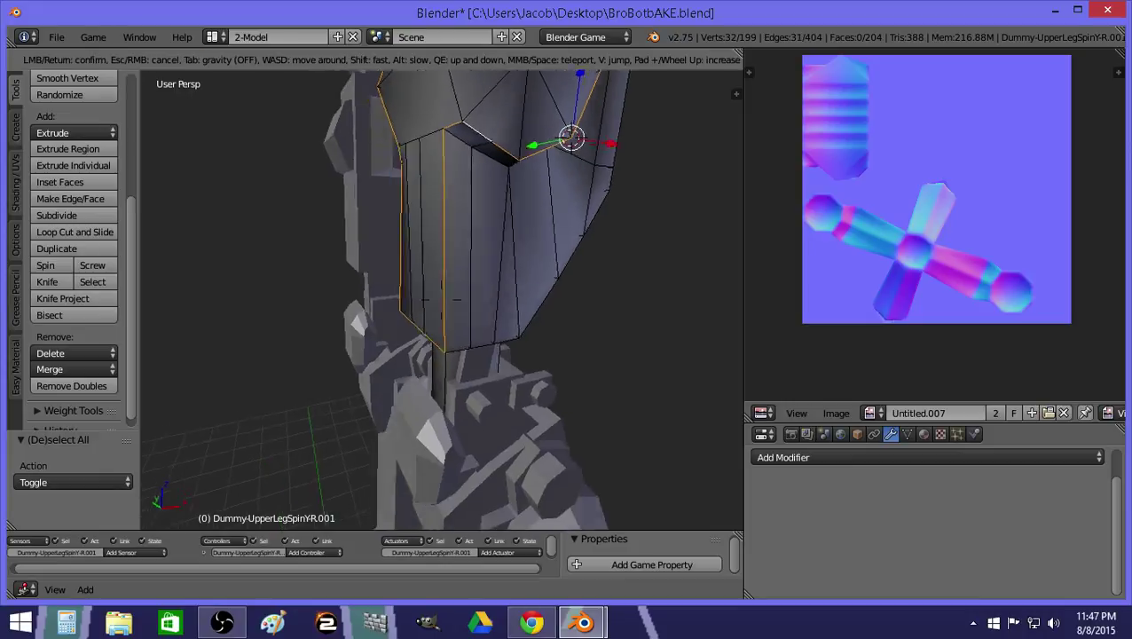
{"action": "left_click", "coordinate": [441, 300]}
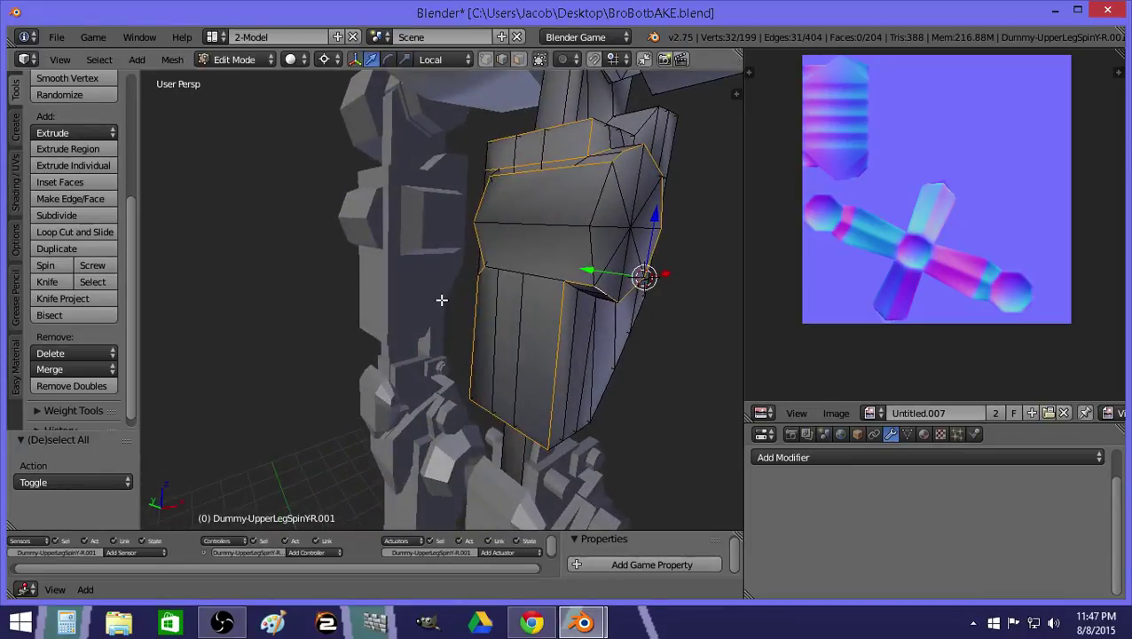
{"action": "key", "text": "shift+f"}
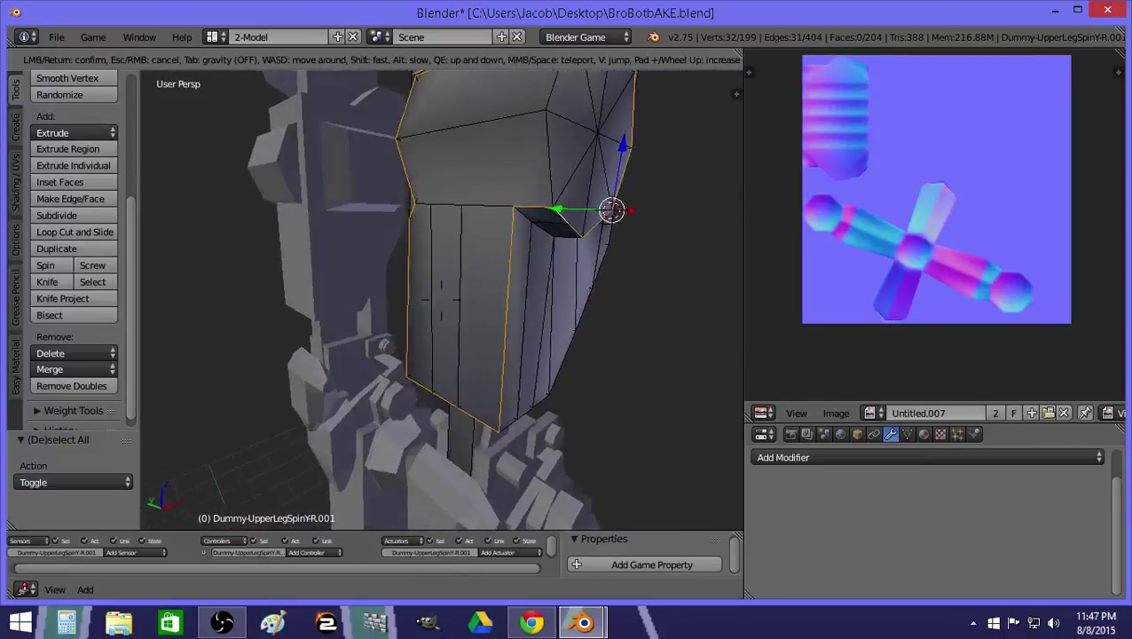
{"action": "left_click", "coordinate": [441, 300]}
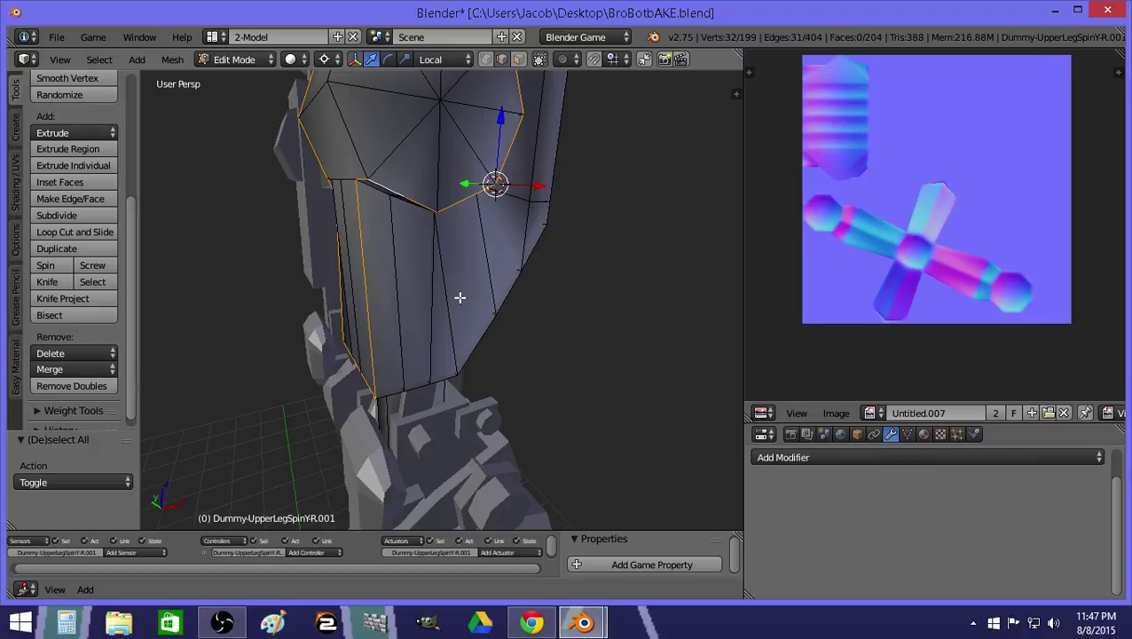
Extend the edge selection across the ledge's top to the upright strut and up the strut's long corner edges.
{"action": "key", "text": "shift+f"}
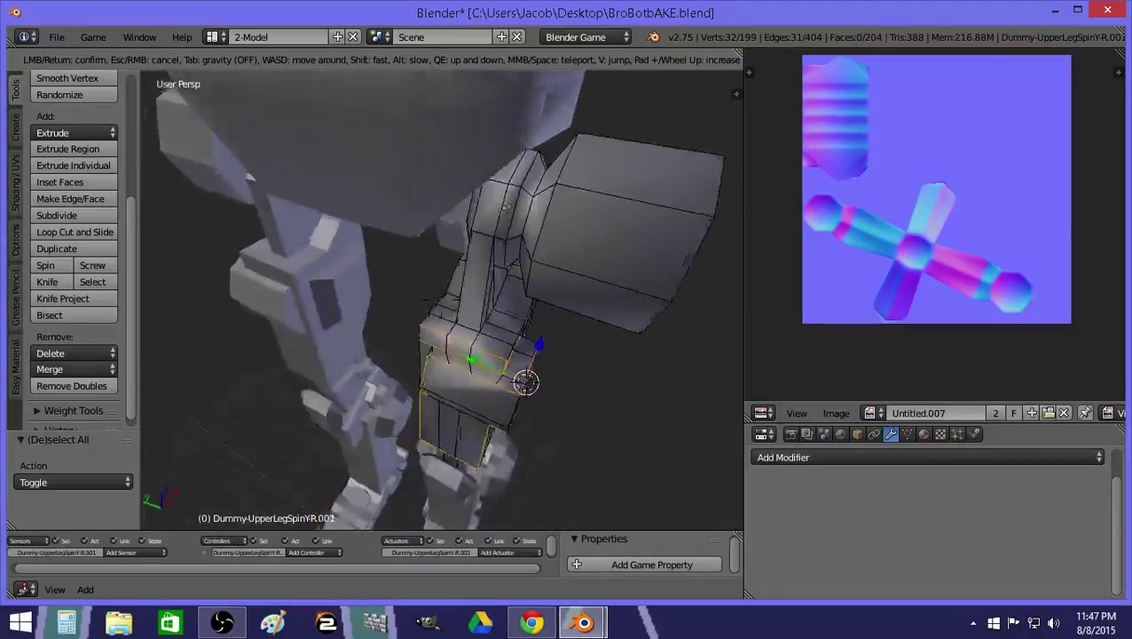
{"action": "left_click", "coordinate": [457, 316]}
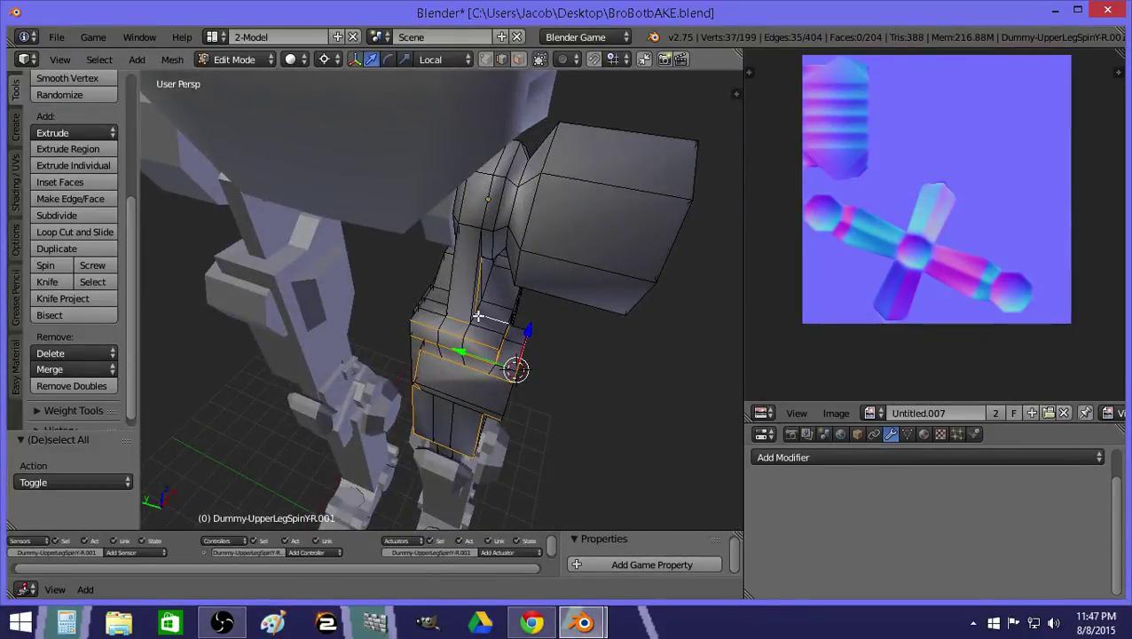
{"action": "right_click", "coordinate": [485, 305], "text": "shift"}
{"action": "key", "text": "shift+f"}
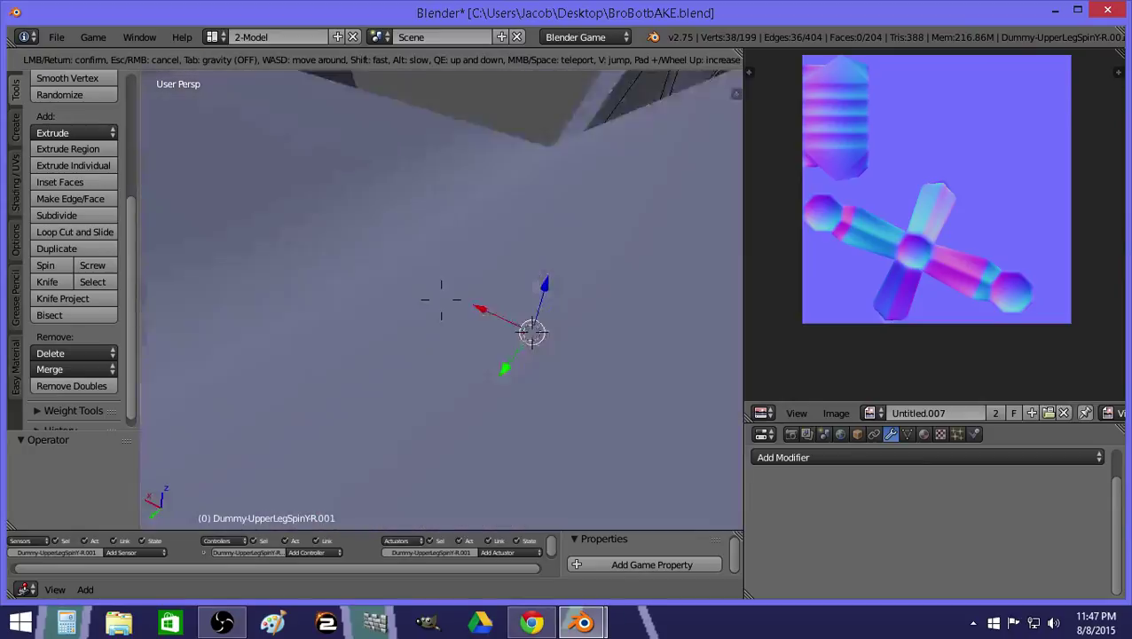
{"action": "key", "text": "s"}
{"action": "left_click", "coordinate": [442, 300]}
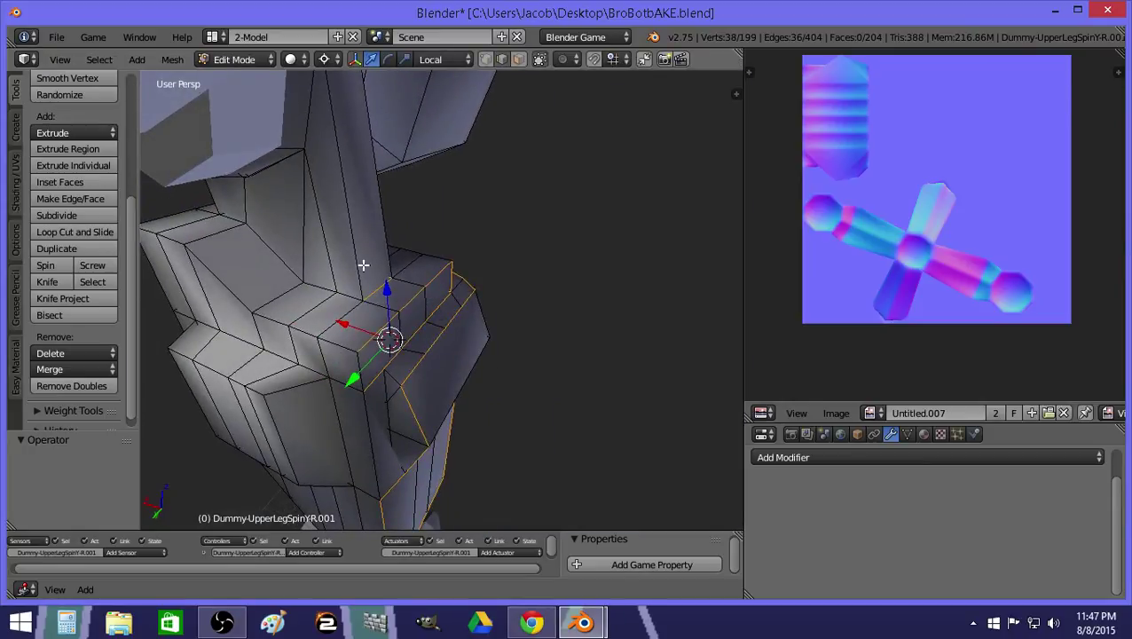
{"action": "right_click", "coordinate": [315, 283], "text": "alt+shift"}
{"action": "right_click", "coordinate": [363, 286], "text": "alt+shift"}
{"action": "right_click", "coordinate": [392, 260], "text": "alt+shift"}
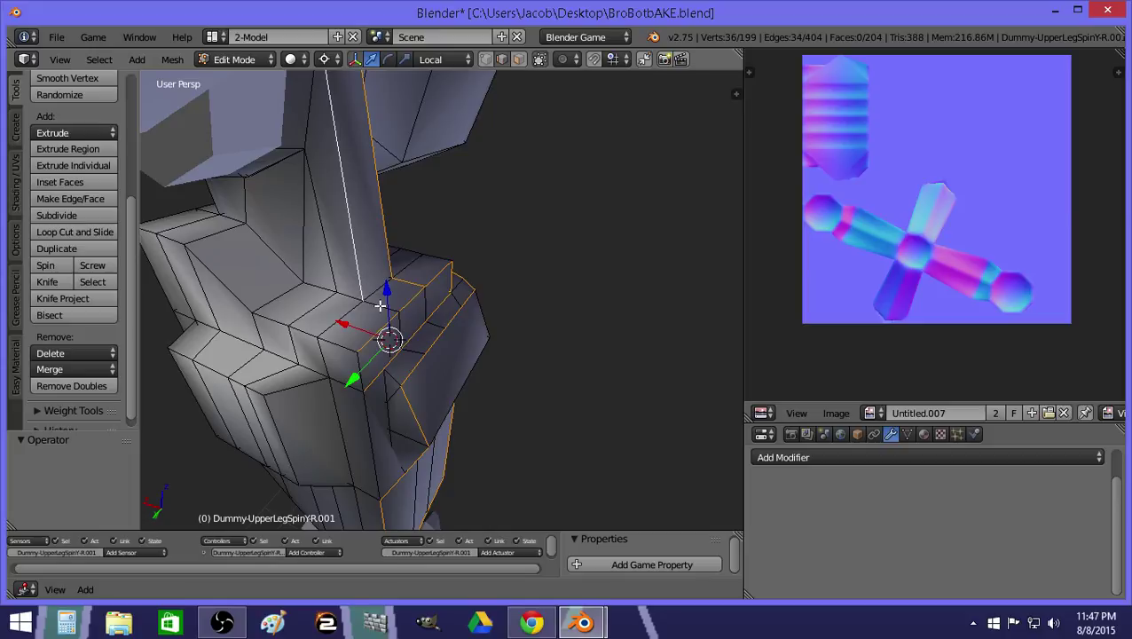
Extend the edge selection across the strut's base and around its inner edges toward the hip joint.
{"action": "key", "text": "shift+f"}
{"action": "key", "text": "d"}
{"action": "left_click", "coordinate": [447, 293]}
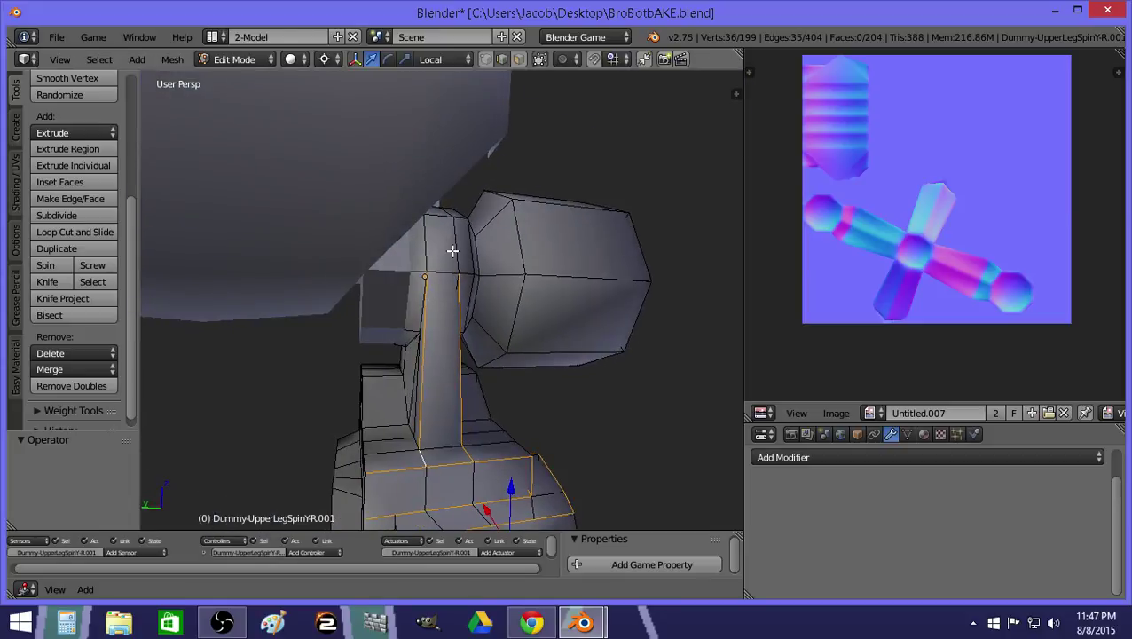
{"action": "key", "text": "shift+f"}
{"action": "left_click", "coordinate": [442, 300]}
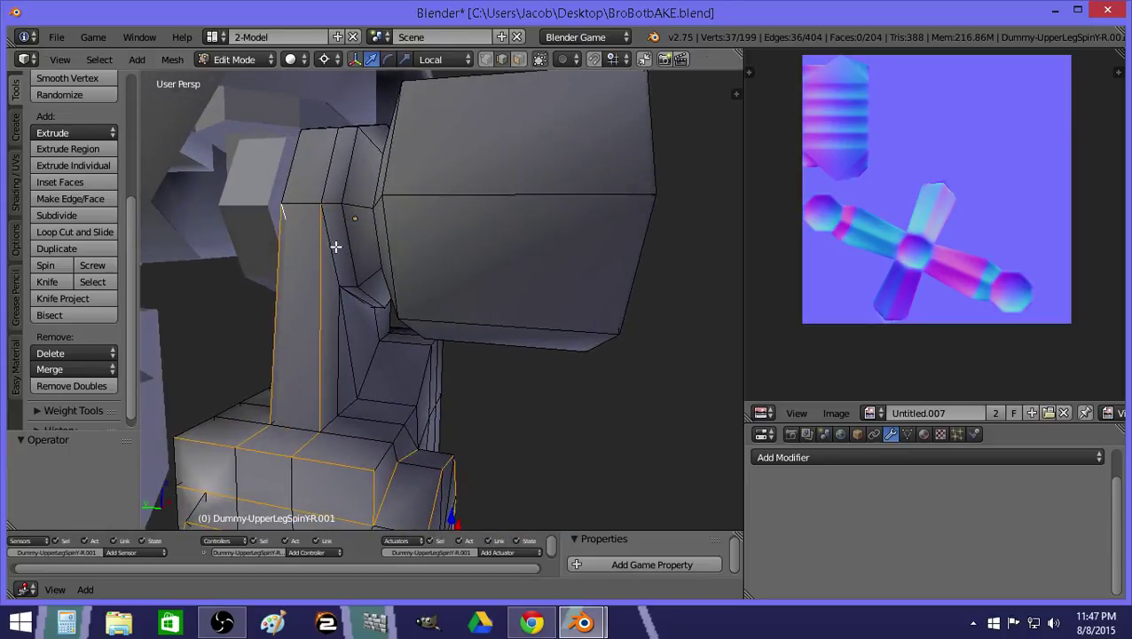
{"action": "key", "text": "shift+f"}
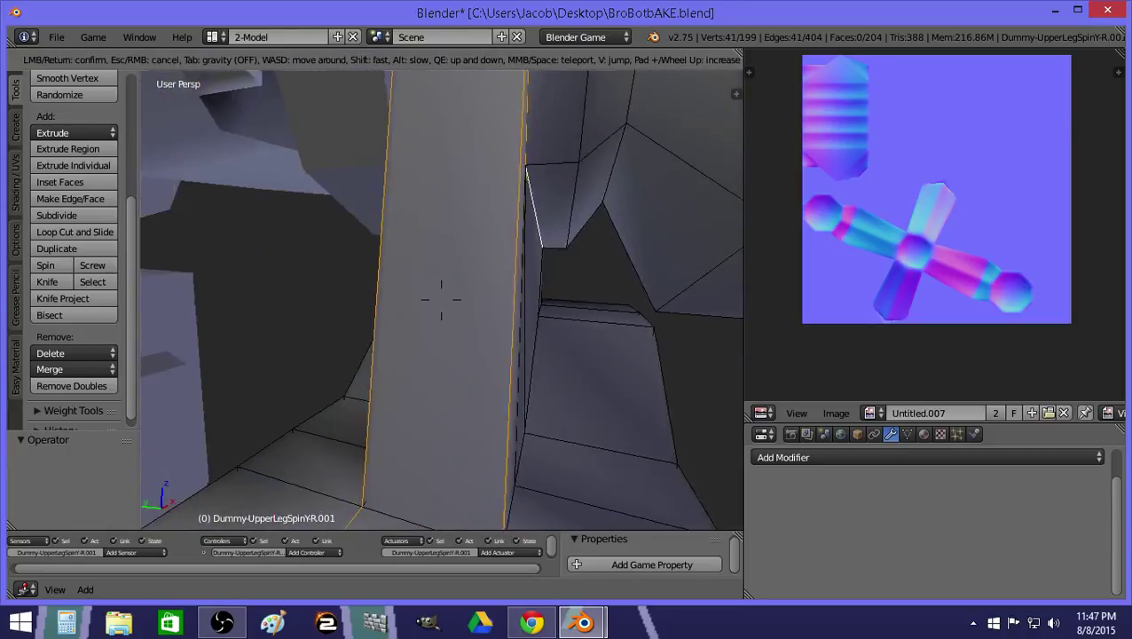
{"action": "left_click", "coordinate": [428, 305]}
Merge the overlapping vertices at the lower corner of the bracket beneath the hip cylinder.
{"action": "key", "text": "z"}
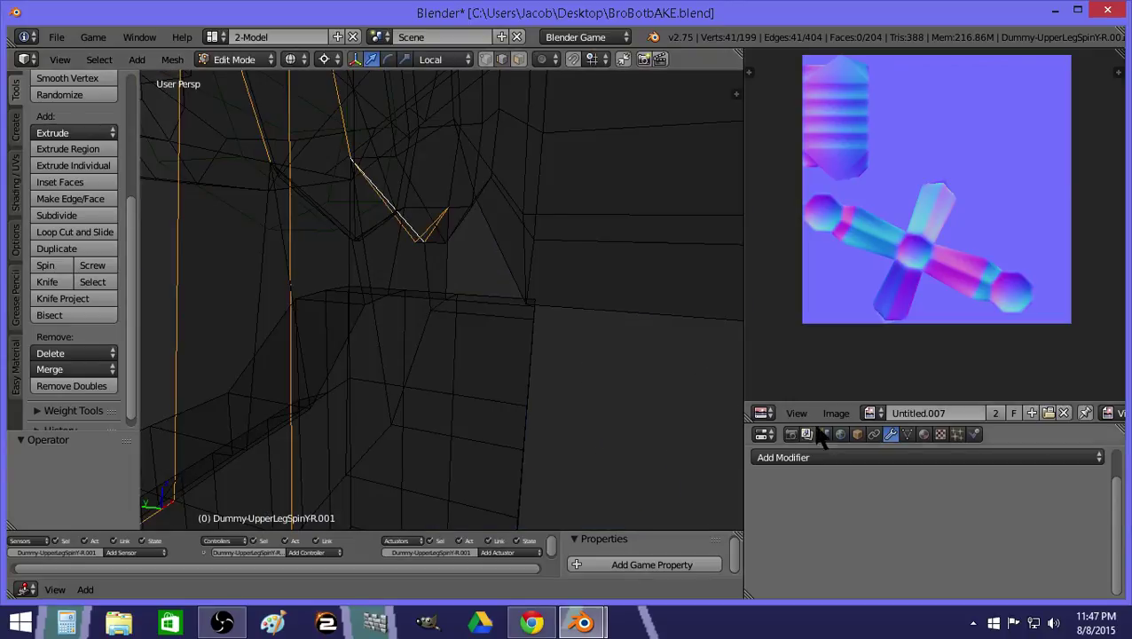
{"action": "right_click", "coordinate": [422, 239]}
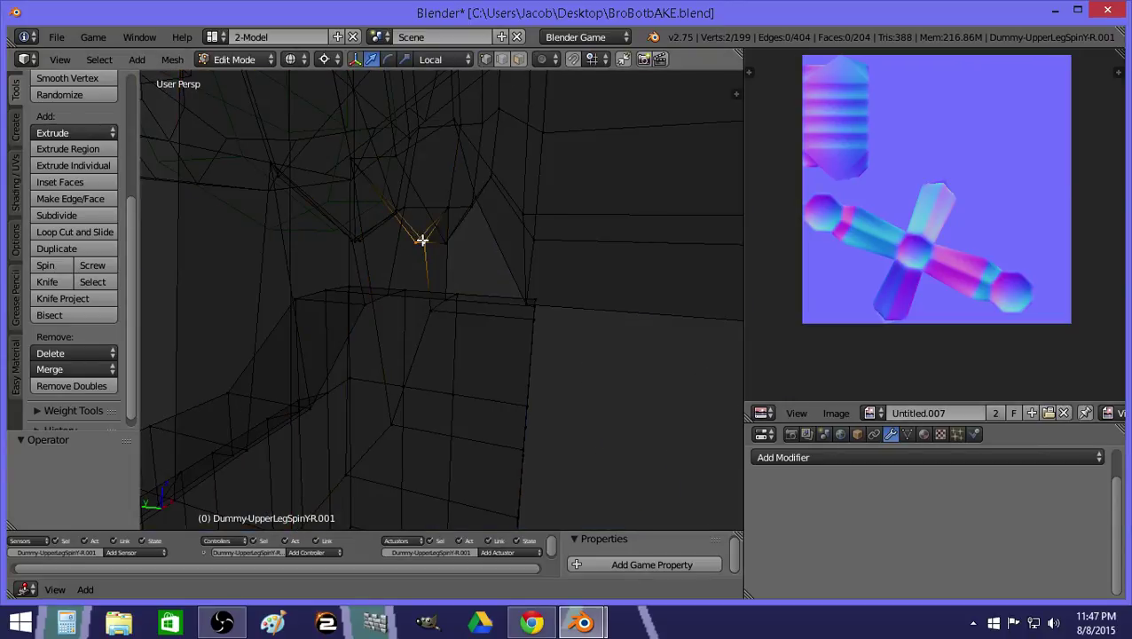
{"action": "key", "text": "alt+m"}
{"action": "left_click", "coordinate": [422, 240]}
{"action": "key", "text": "Tab"}
{"action": "key", "text": "z"}
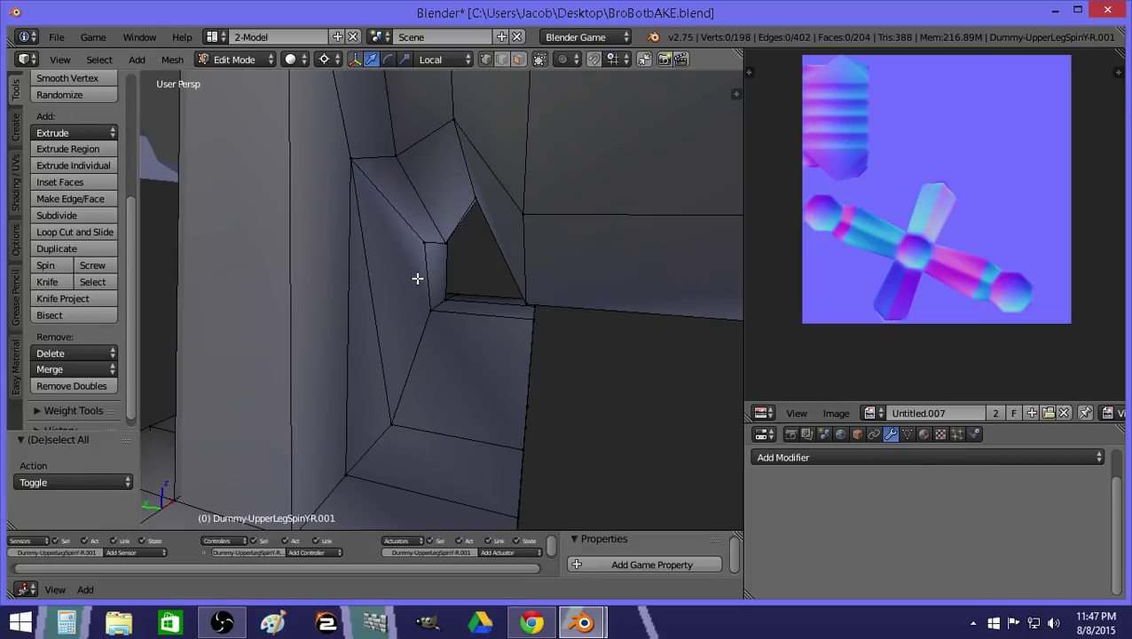
Merge the duplicate vertices at the matching bracket corner on the other side of the strut.
{"action": "key", "text": "shift+f"}
{"action": "key", "text": "s"}
{"action": "key", "text": "w"}
{"action": "left_click", "coordinate": [463, 301]}
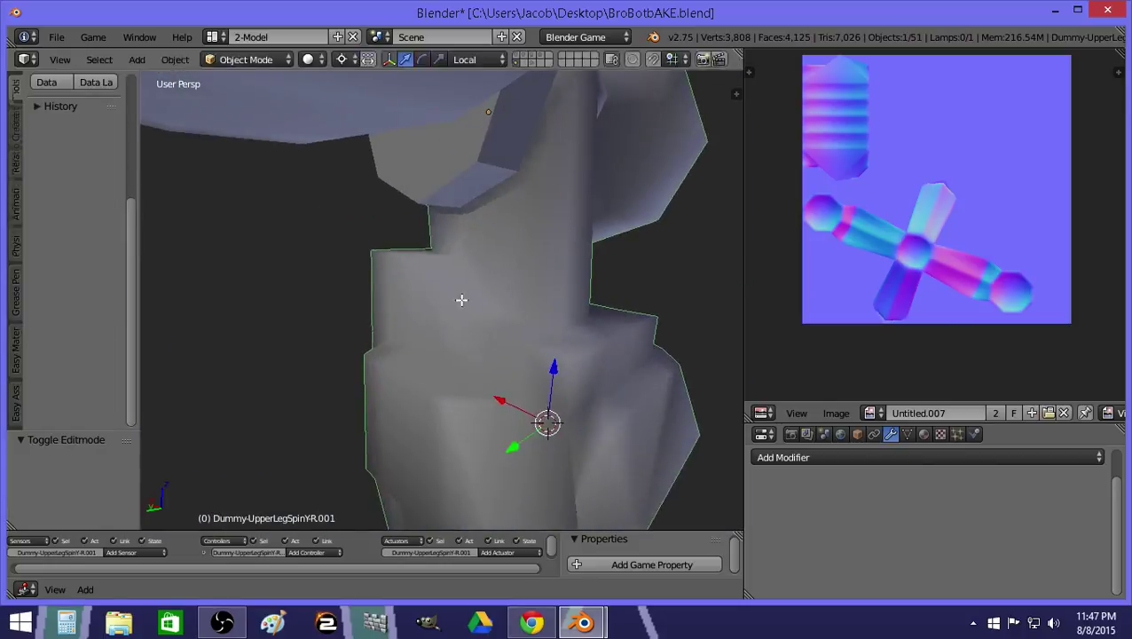
{"action": "key", "text": "Tab"}
{"action": "key", "text": "z"}
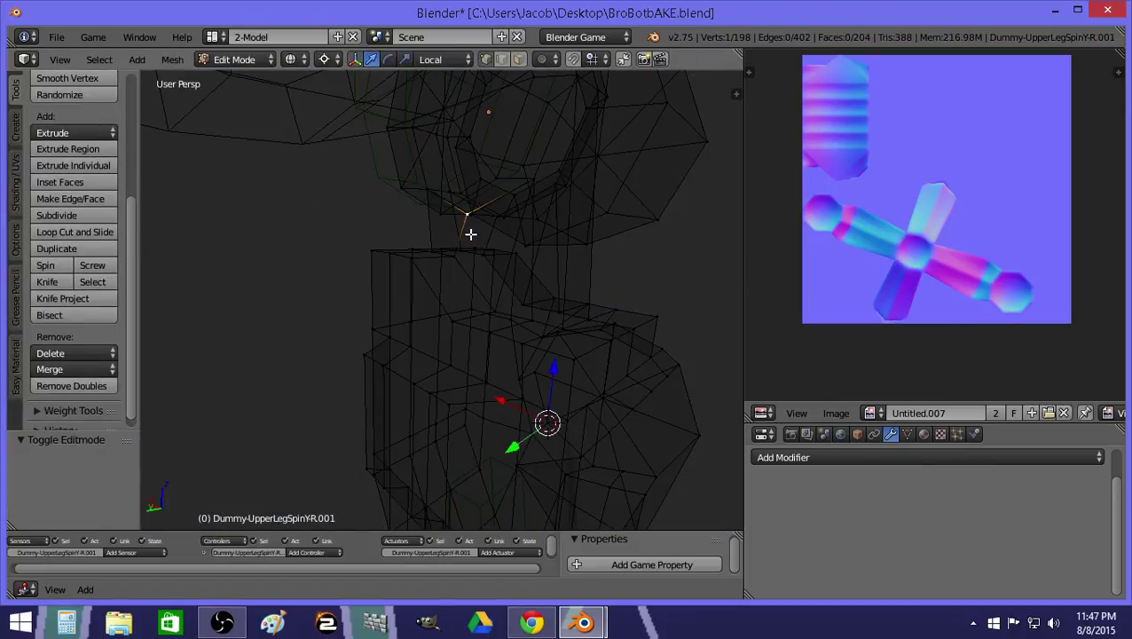
{"action": "key", "text": "z"}
{"action": "key", "text": "g"}
{"action": "right_click", "coordinate": [470, 217]}
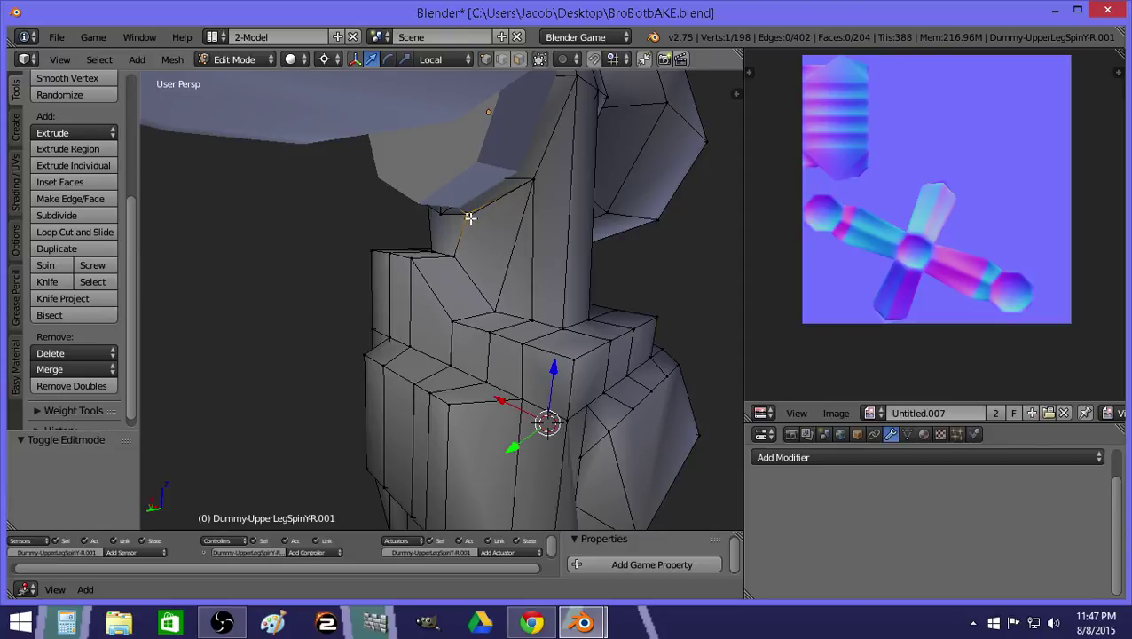
{"action": "key", "text": "z"}
{"action": "right_click", "coordinate": [474, 223], "text": "shift"}
{"action": "key", "text": "alt+m"}
{"action": "left_click", "coordinate": [474, 224]}
{"action": "key", "text": "z"}
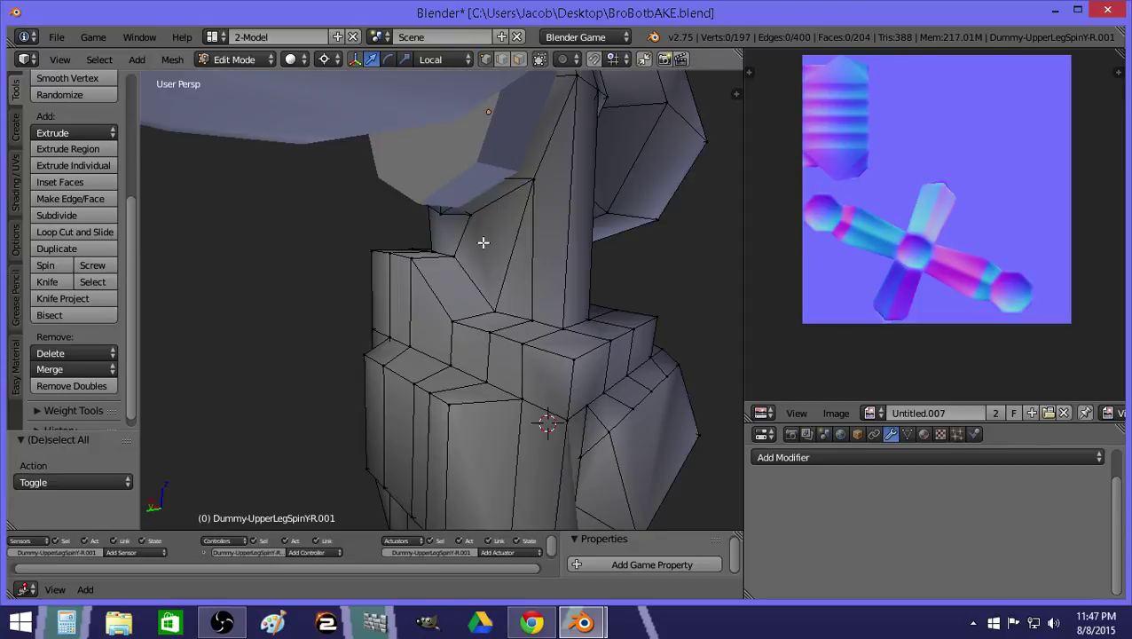
Unwrap the entire upper leg mesh with Smart UV Project, using an angle limit of 66 and an island margin of 0.
{"action": "key", "text": "Tab"}
{"action": "key", "text": "Tab"}
{"action": "key", "text": "a"}
{"action": "key", "text": "a"}
{"action": "key", "text": "shift+f"}
{"action": "key", "text": "q"}
{"action": "left_click", "coordinate": [441, 300]}
{"action": "key", "text": "Tab"}
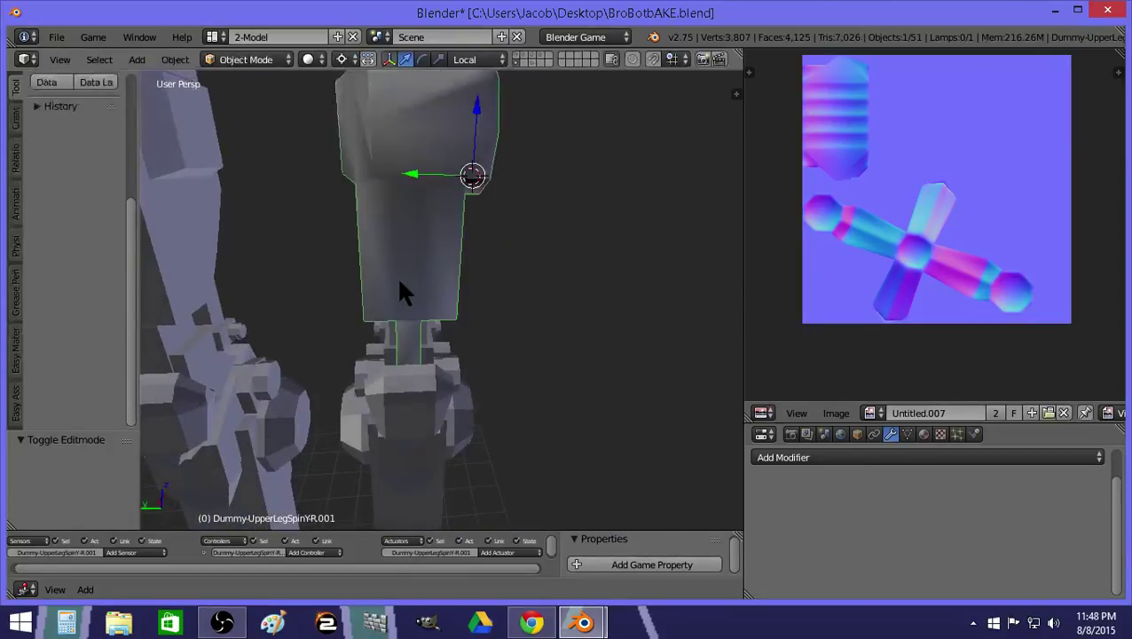
{"action": "key", "text": "Tab"}
{"action": "key", "text": "a"}
{"action": "key", "text": "a"}
{"action": "key", "text": "a"}
{"action": "left_click", "coordinate": [14, 200]}
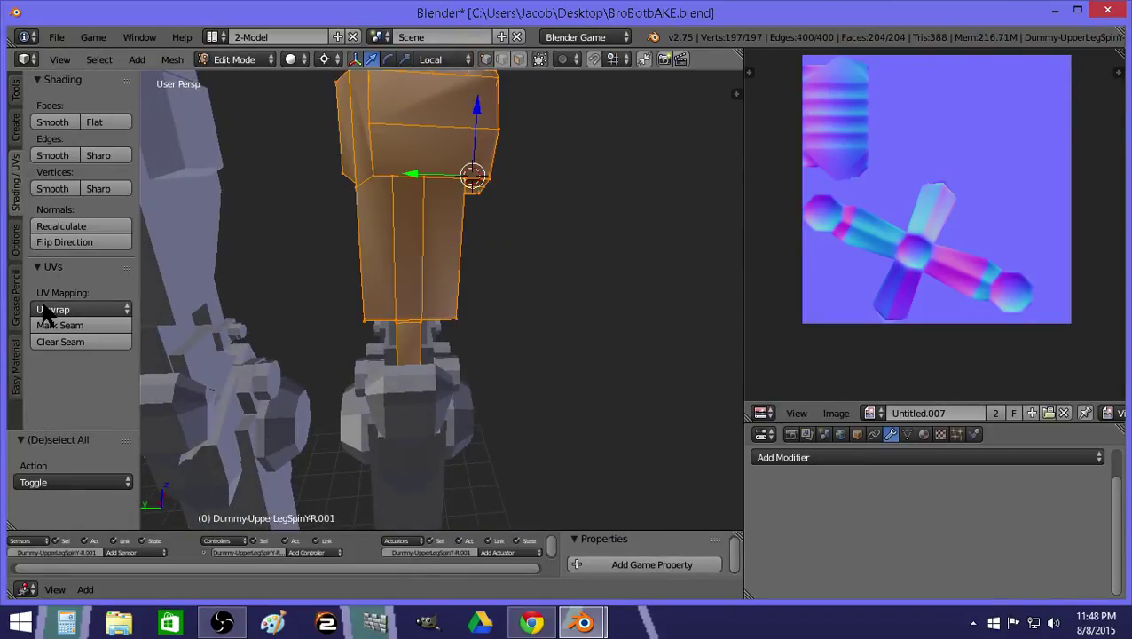
{"action": "left_click", "coordinate": [46, 309]}
{"action": "left_click", "coordinate": [88, 346]}
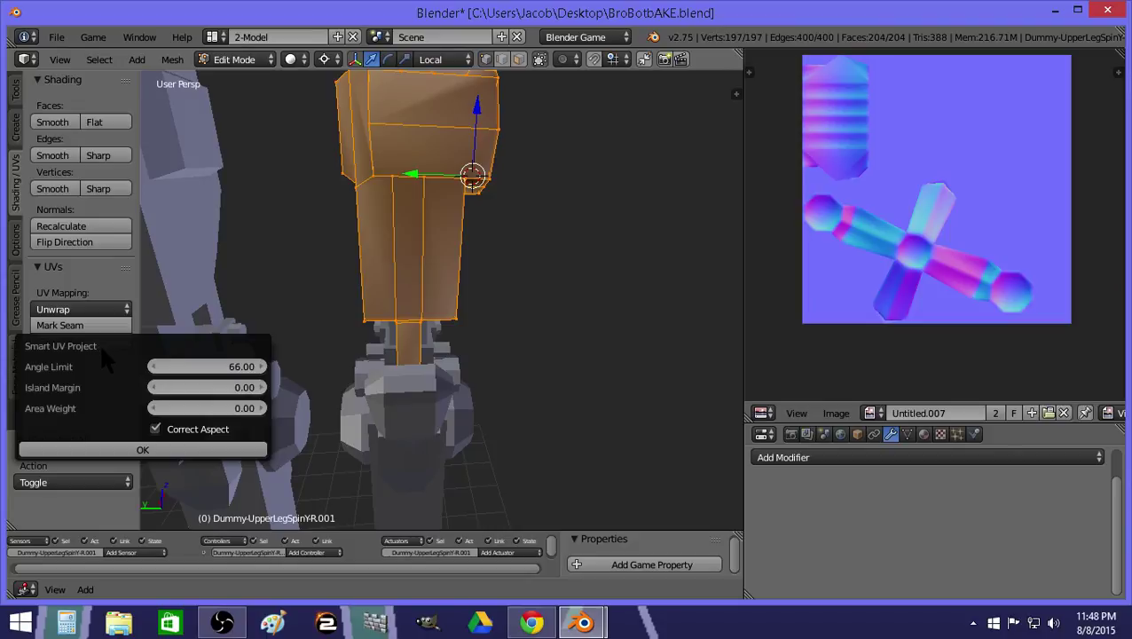
{"action": "left_click", "coordinate": [117, 449]}
{"action": "key", "text": "Tab"}
Delete the outdated high-poly upper leg from the third layer.
{"action": "key", "text": "shift+f"}
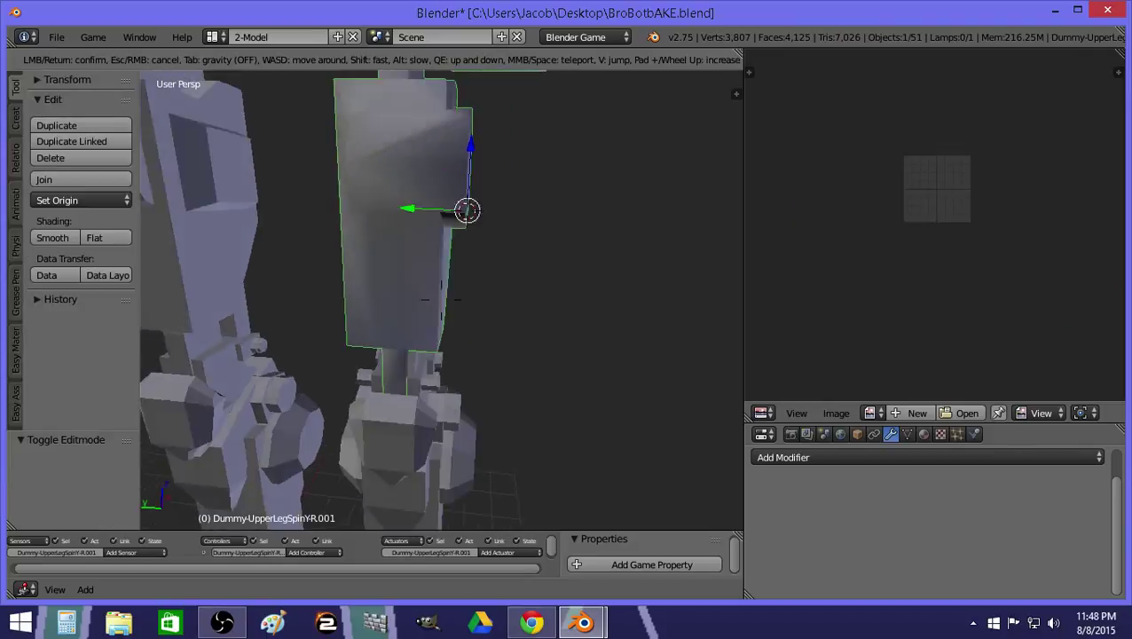
{"action": "key", "text": "s"}
{"action": "key", "text": "d"}
{"action": "left_click", "coordinate": [447, 290]}
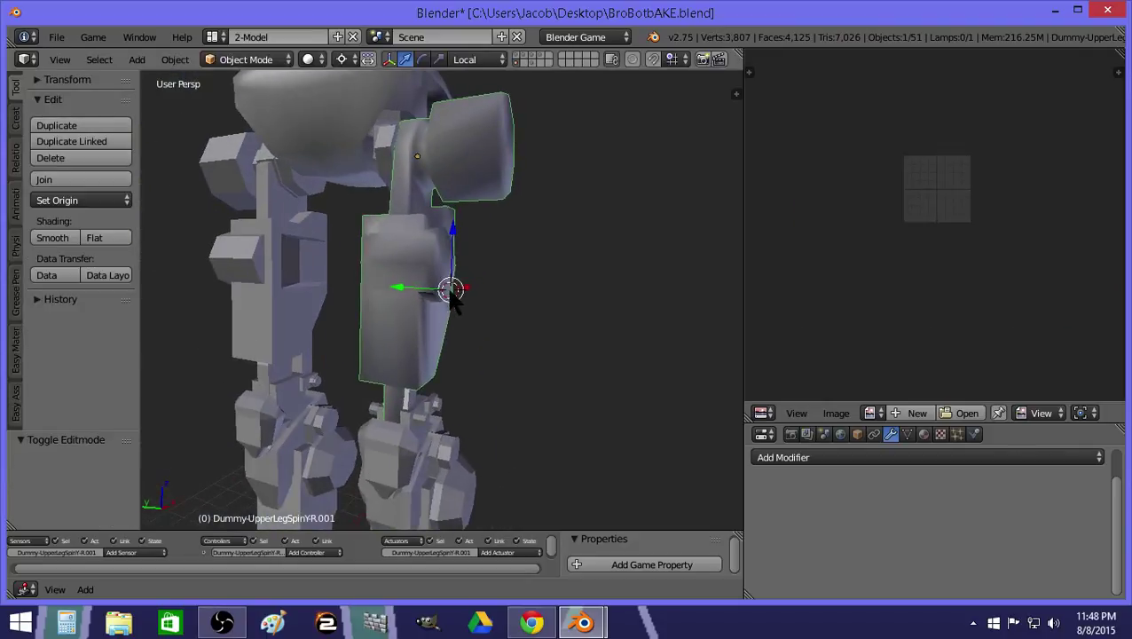
{"action": "left_click", "coordinate": [533, 55]}
{"action": "right_click", "coordinate": [420, 257]}
{"action": "key", "text": "x"}
{"action": "left_click", "coordinate": [421, 265]}
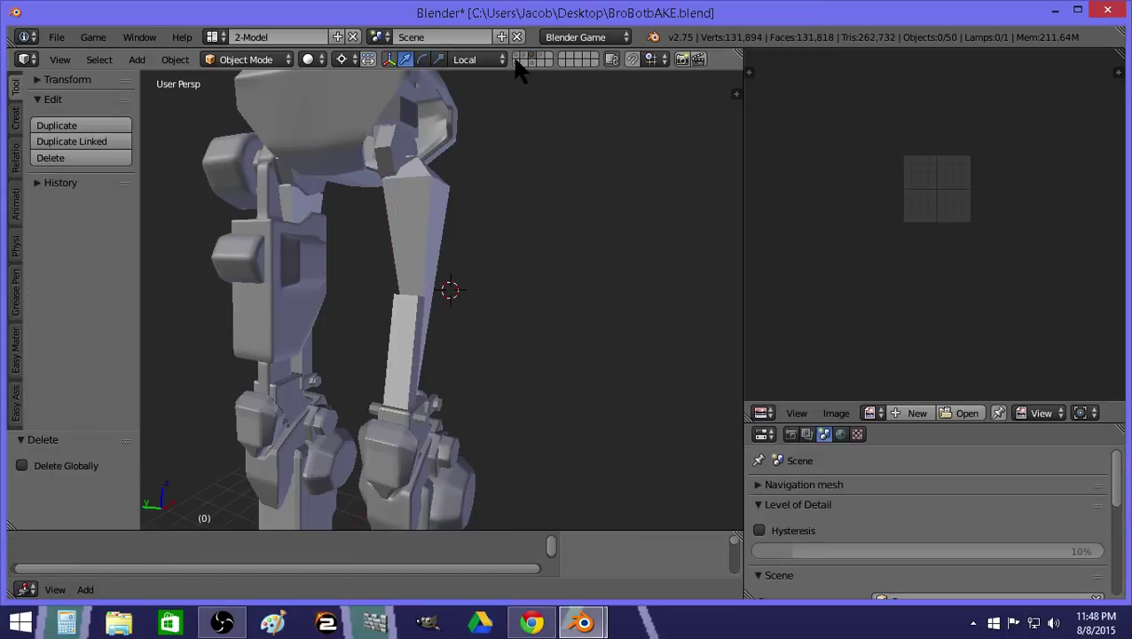
Duplicate the low-poly upper leg in place, move the copy to the third layer and display that layer.
{"action": "key", "text": "ctrl+z"}
{"action": "key", "text": "shift+d"}
{"action": "right_click", "coordinate": [450, 286]}
{"action": "key", "text": "m"}
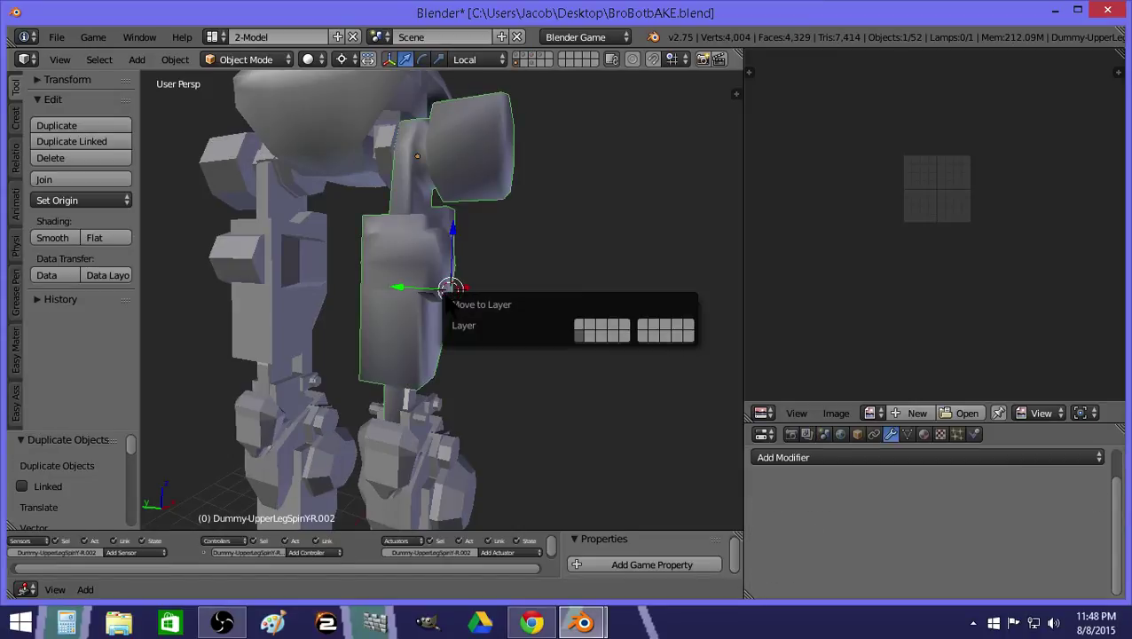
{"action": "left_click", "coordinate": [598, 325]}
{"action": "left_click", "coordinate": [533, 55]}
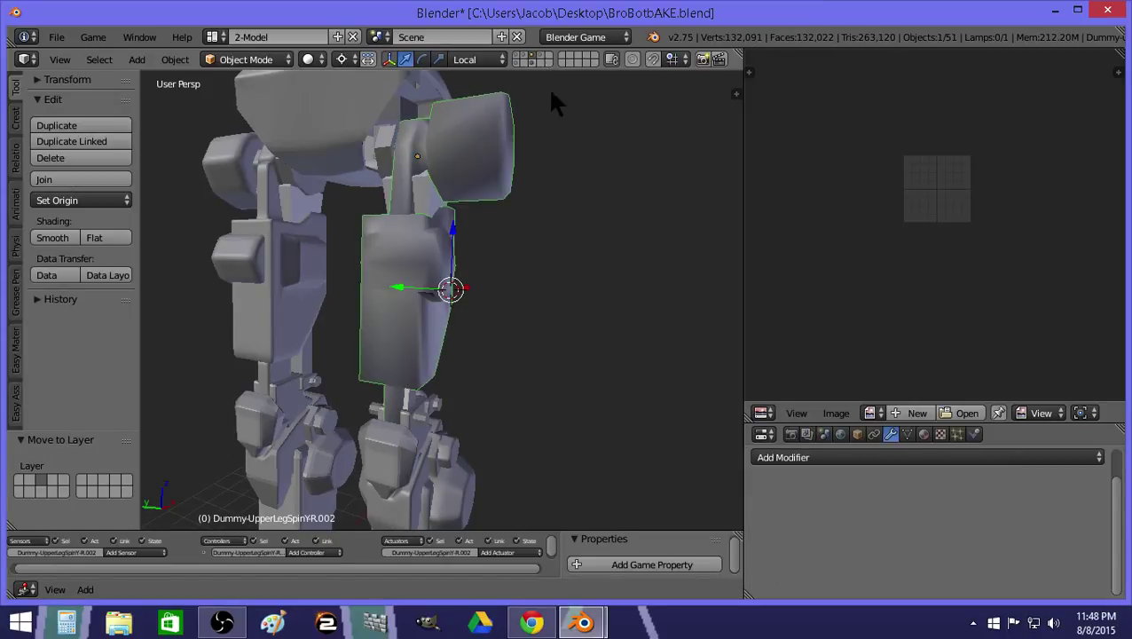
Add a Subdivision Surface modifier to the copied upper leg and duplicate that modifier.
{"action": "scroll", "coordinate": [867, 480], "scroll_direction": "up", "scroll_amount": 2}
{"action": "left_click", "coordinate": [870, 490]}
{"action": "left_click", "coordinate": [670, 456]}
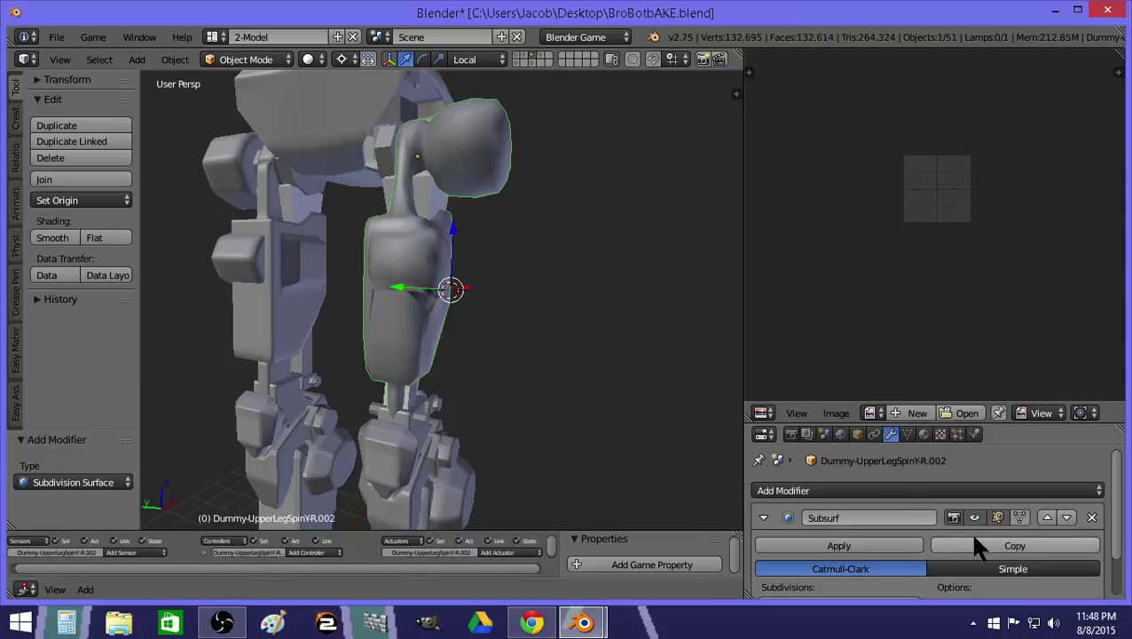
{"action": "left_click", "coordinate": [975, 538]}
{"action": "left_click", "coordinate": [222, 623]}
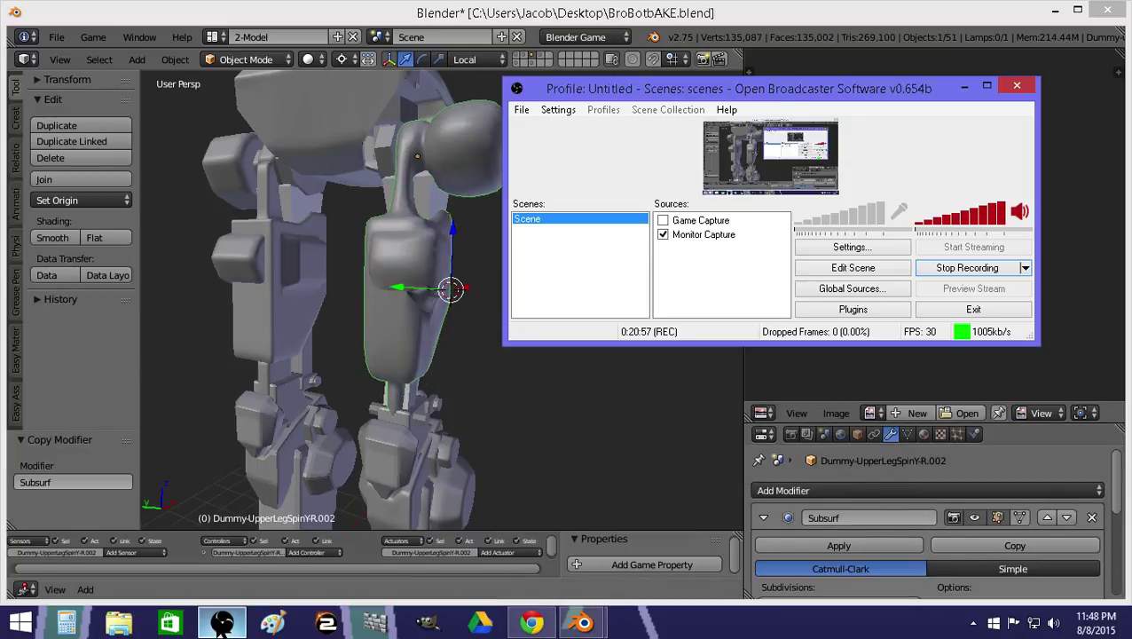
{"action": "left_click", "coordinate": [221, 627]}
Set the first Subsurf modifier to Simple with 2 view subdivisions.
{"action": "scroll", "coordinate": [952, 565], "scroll_direction": "down", "scroll_amount": 1}
{"action": "left_click", "coordinate": [973, 534]}
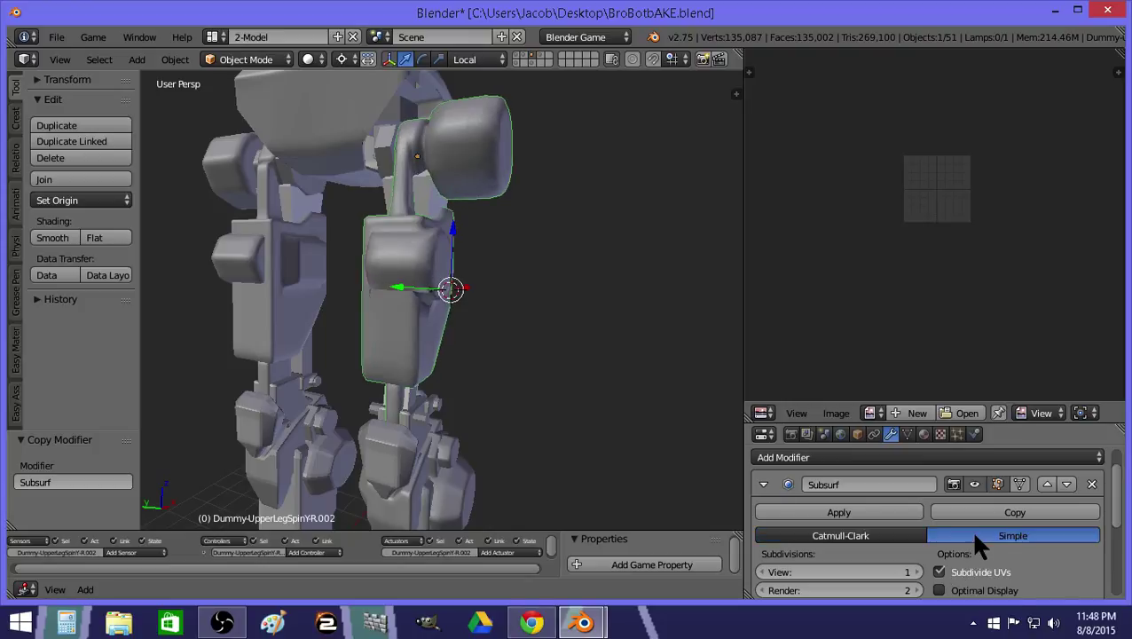
{"action": "scroll", "coordinate": [971, 533], "scroll_direction": "down", "scroll_amount": 4}
{"action": "scroll", "coordinate": [958, 544], "scroll_direction": "up", "scroll_amount": 3}
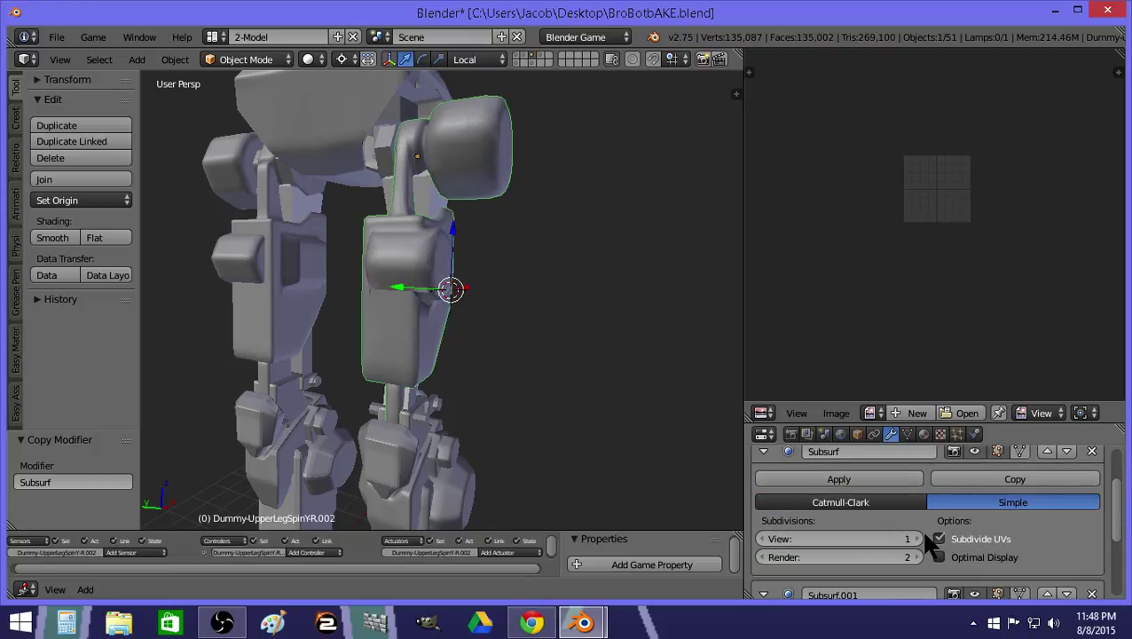
{"action": "left_click", "coordinate": [919, 539]}
Show the low-poly and high-poly layers together, select both upper legs with the low-poly one active, and open it for mesh editing.
{"action": "key", "text": "a"}
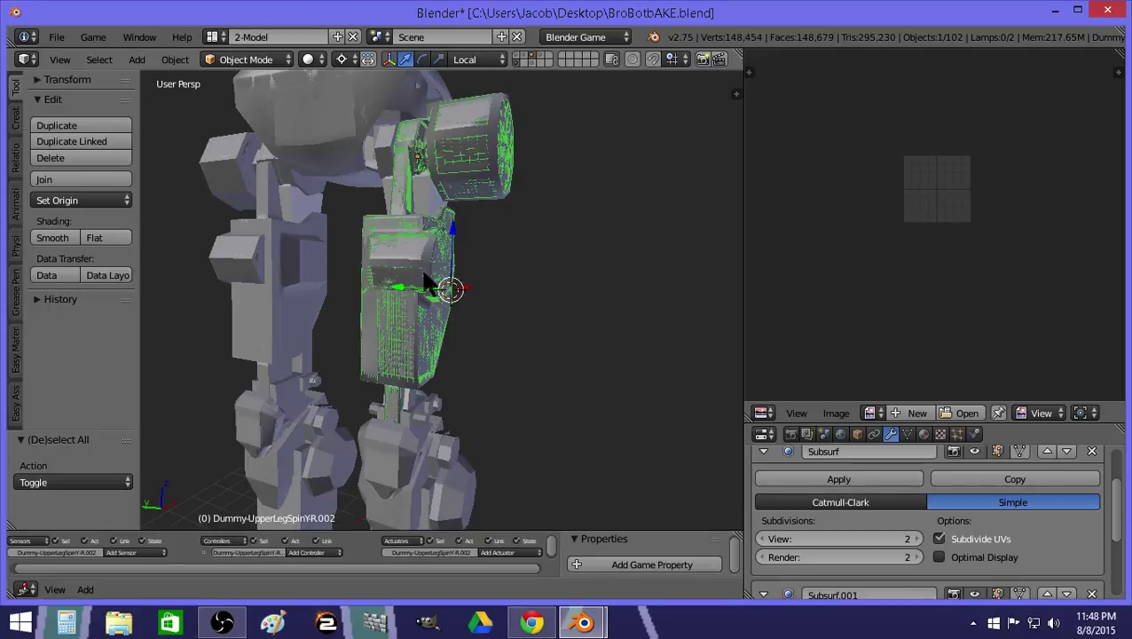
{"action": "right_click", "coordinate": [414, 297]}
{"action": "key", "text": "Tab"}
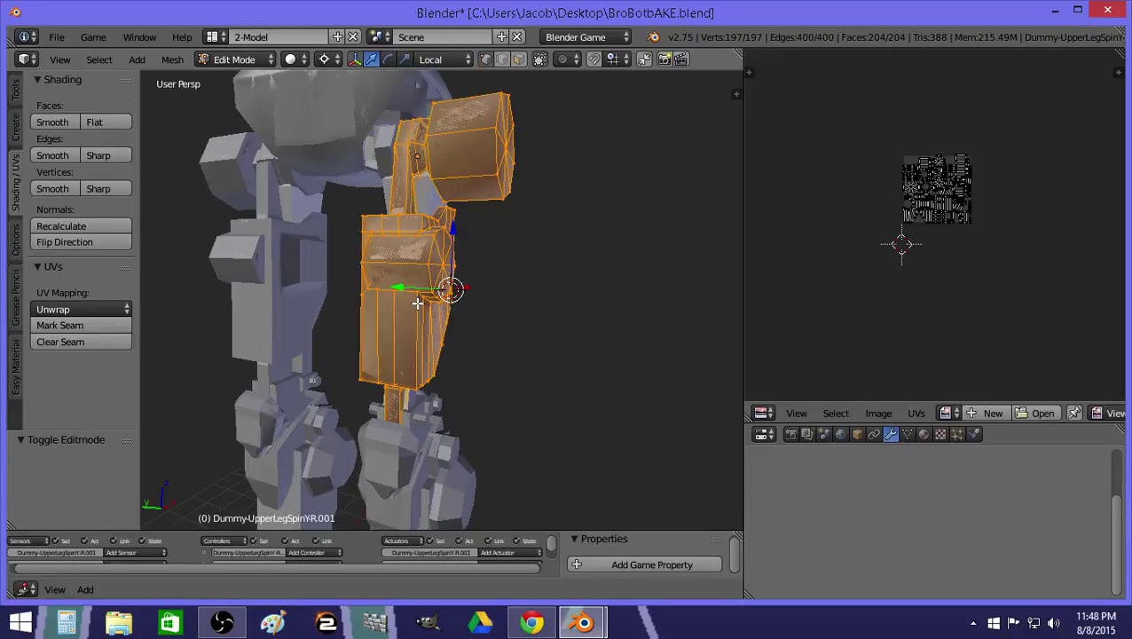
Create a new image for the low-poly leg's UV layout and bake the tangent-space normals onto it with Selected to Active.
{"action": "left_click", "coordinate": [792, 434]}
{"action": "left_click", "coordinate": [879, 415]}
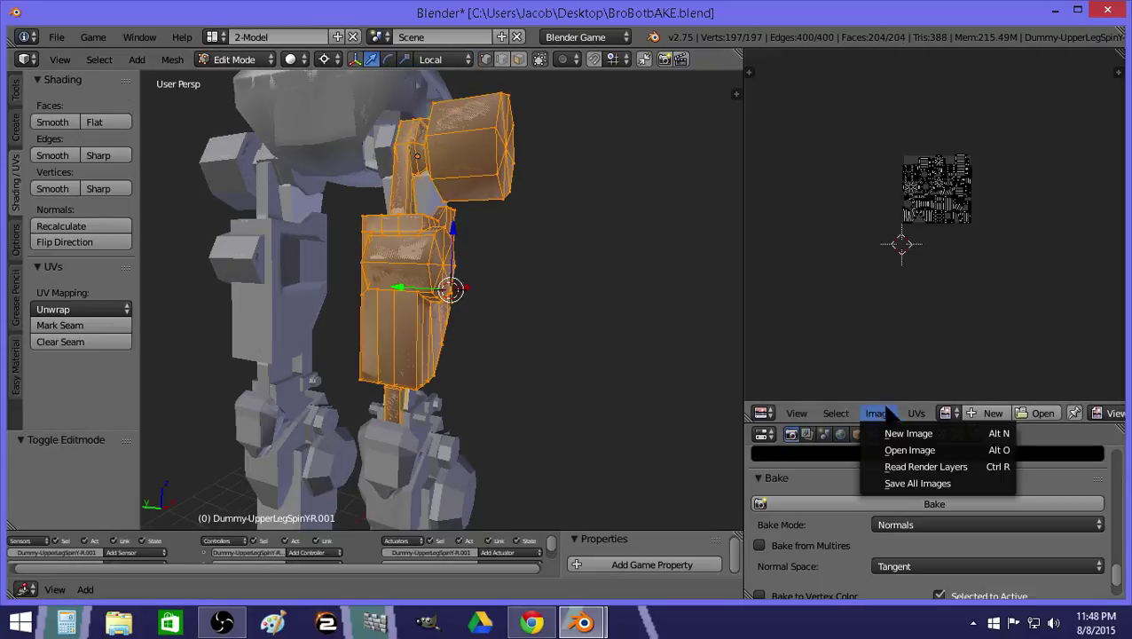
{"action": "left_click", "coordinate": [896, 439]}
{"action": "left_click", "coordinate": [909, 544]}
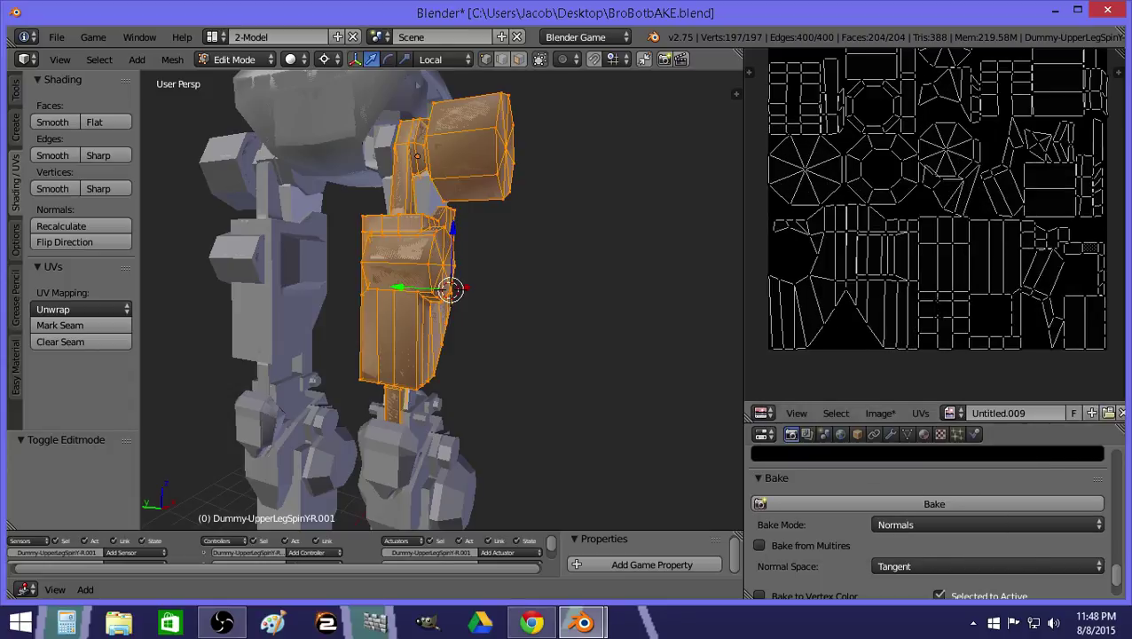
{"action": "scroll", "coordinate": [898, 533], "scroll_direction": "down", "scroll_amount": 2}
{"action": "scroll", "coordinate": [896, 501], "scroll_direction": "up", "scroll_amount": 2}
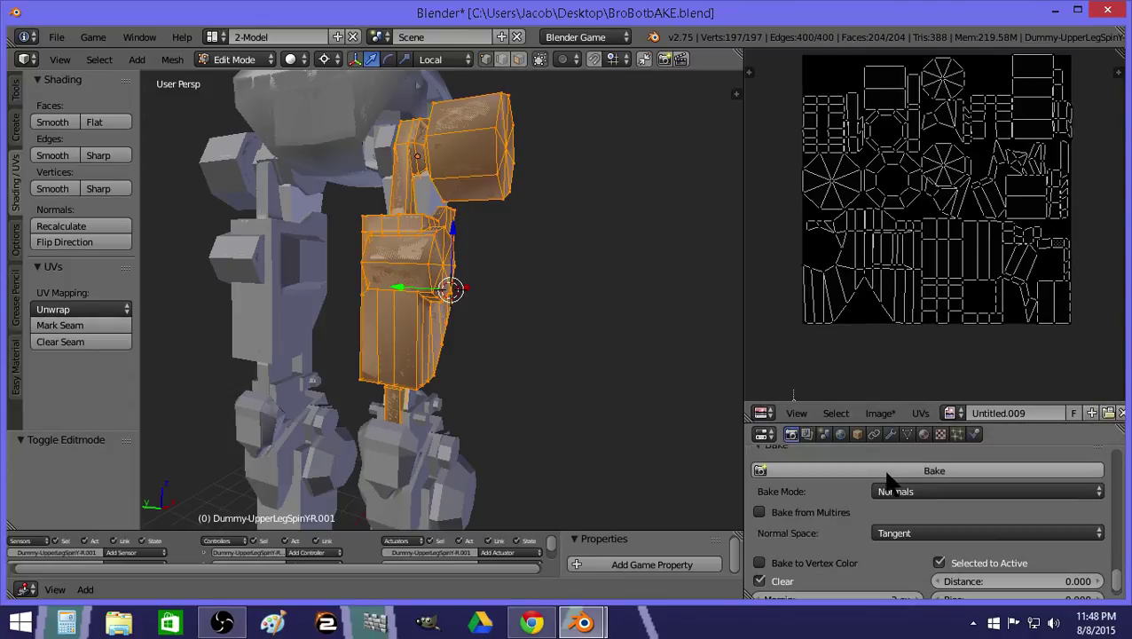
{"action": "left_click", "coordinate": [889, 470]}
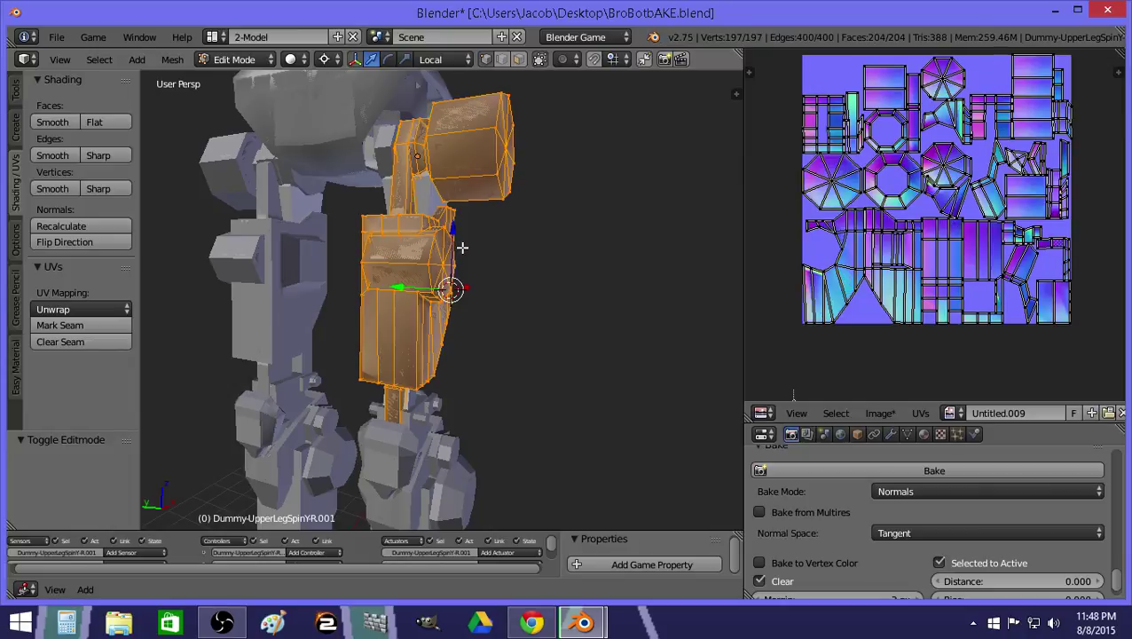
Return to object mode showing only the first layer, and save the baked normal map to the Desktop as BroBotUpperLeg.png.
{"action": "key", "text": "Tab"}
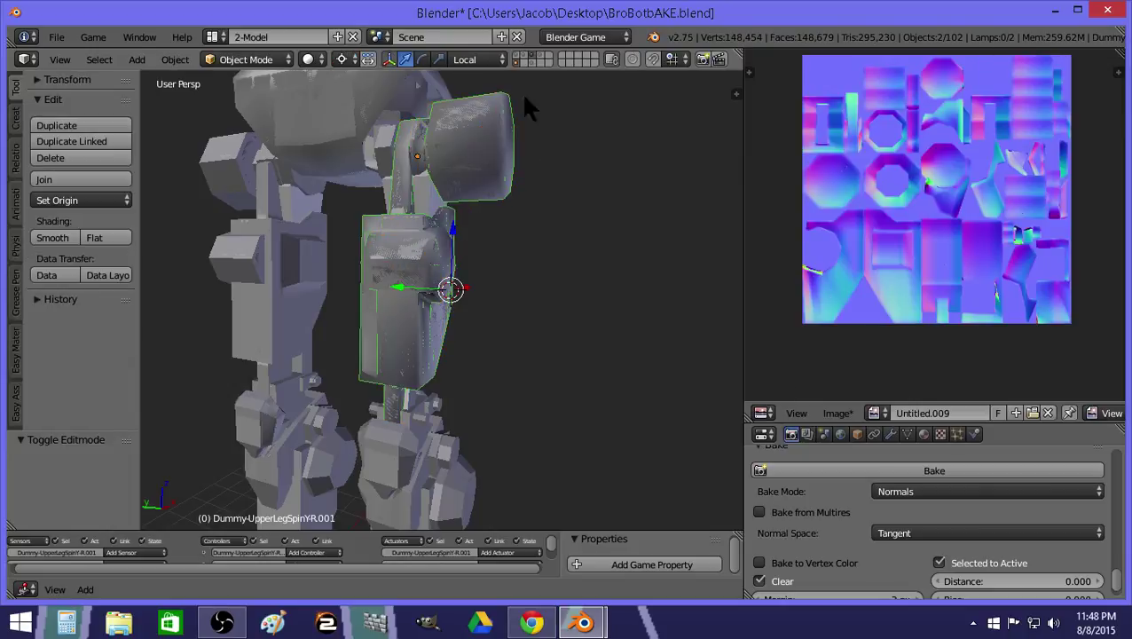
{"action": "left_click", "coordinate": [517, 64]}
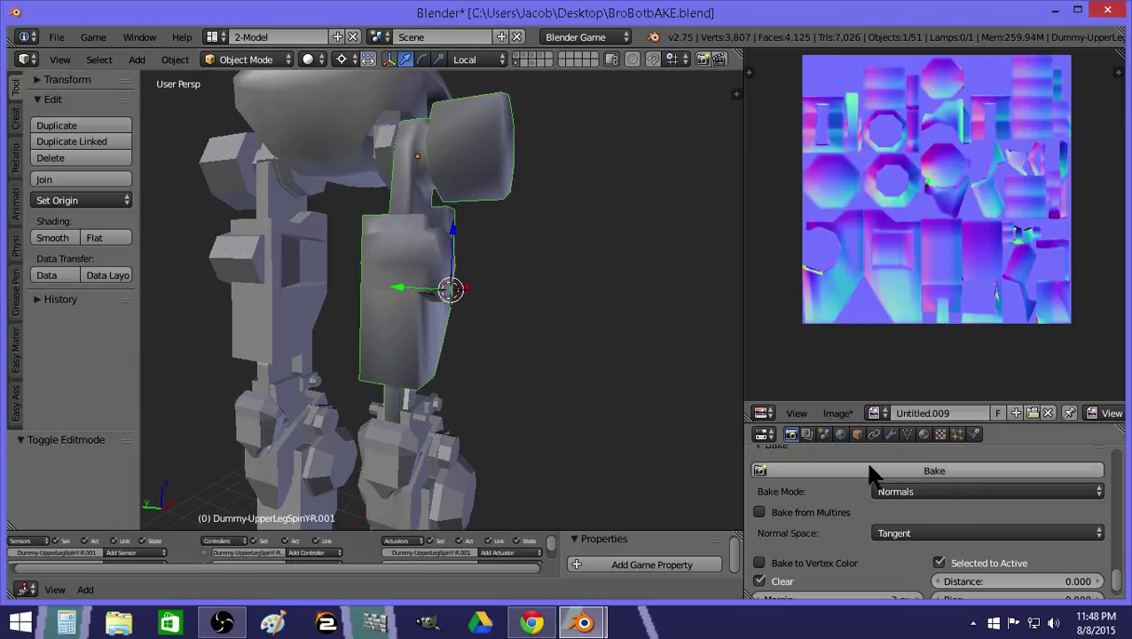
{"action": "left_click", "coordinate": [841, 412]}
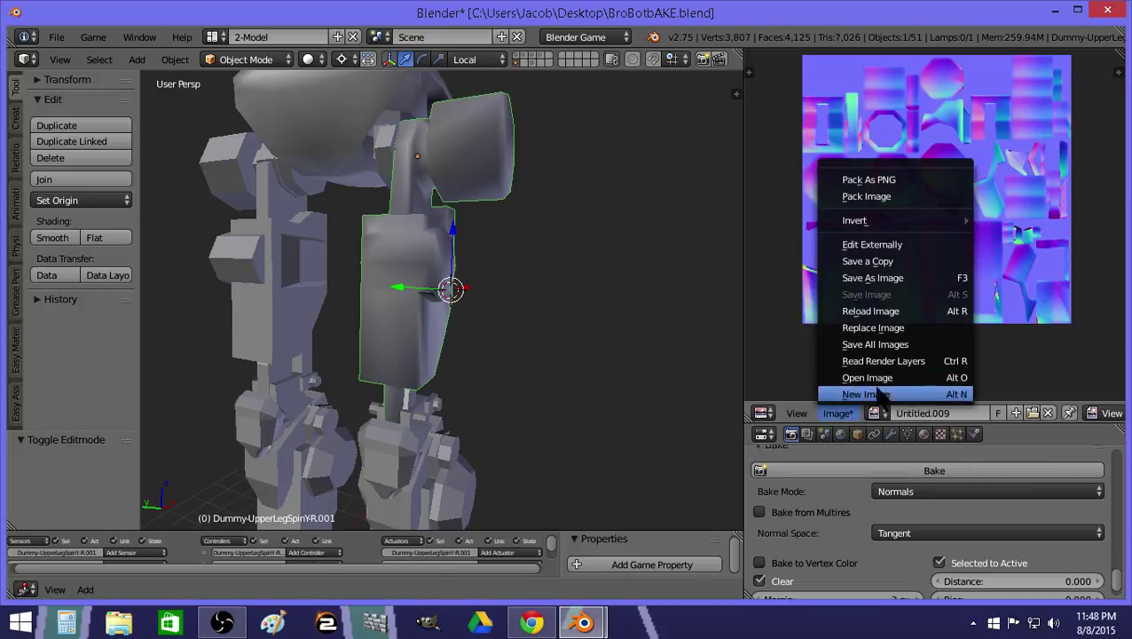
{"action": "left_click", "coordinate": [874, 277]}
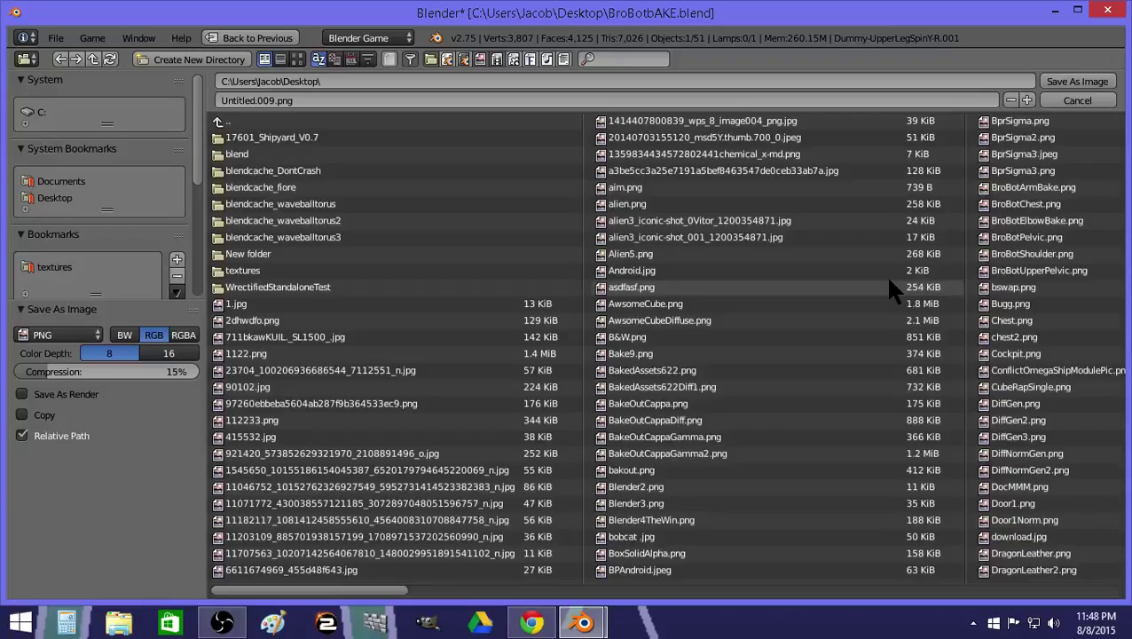
{"action": "left_click", "coordinate": [1033, 188]}
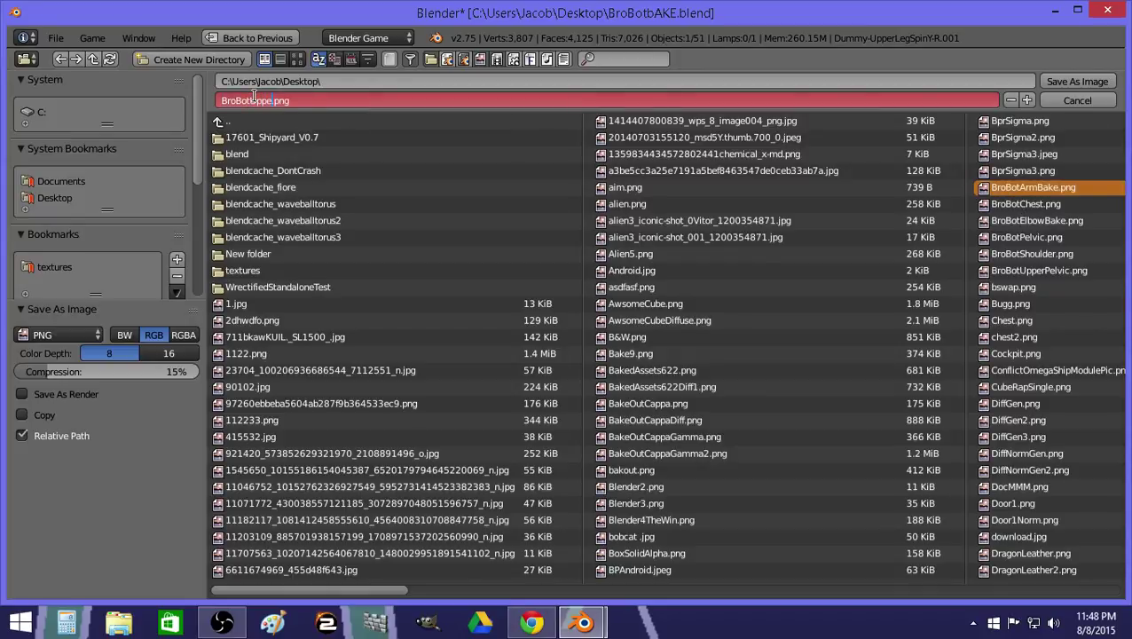
{"action": "key", "text": "Return"}
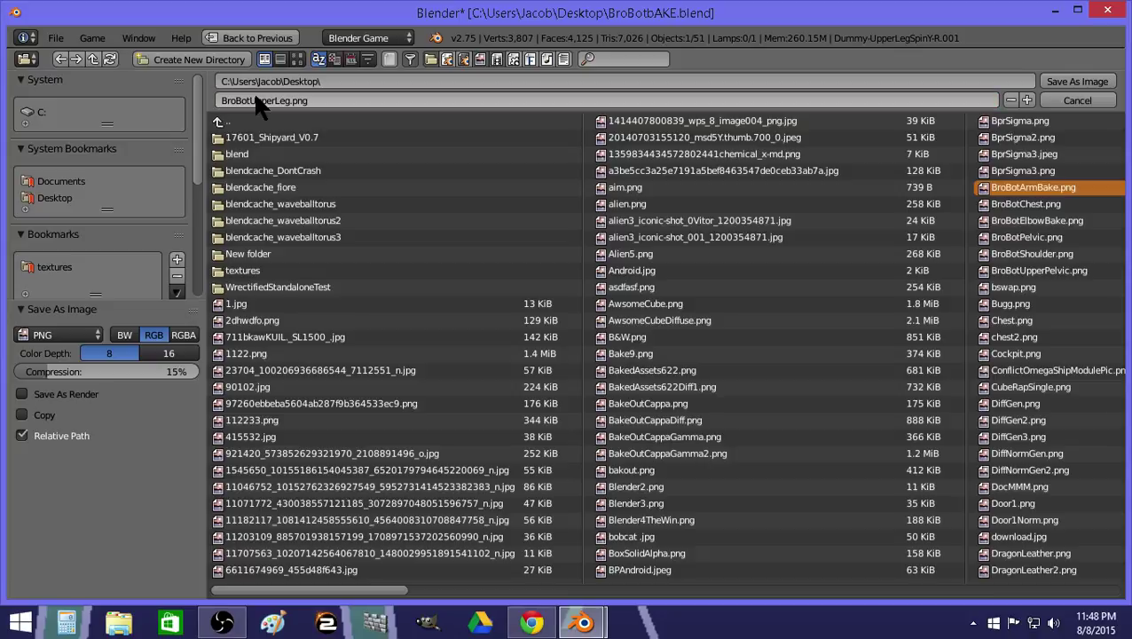
{"action": "left_click", "coordinate": [1066, 82]}
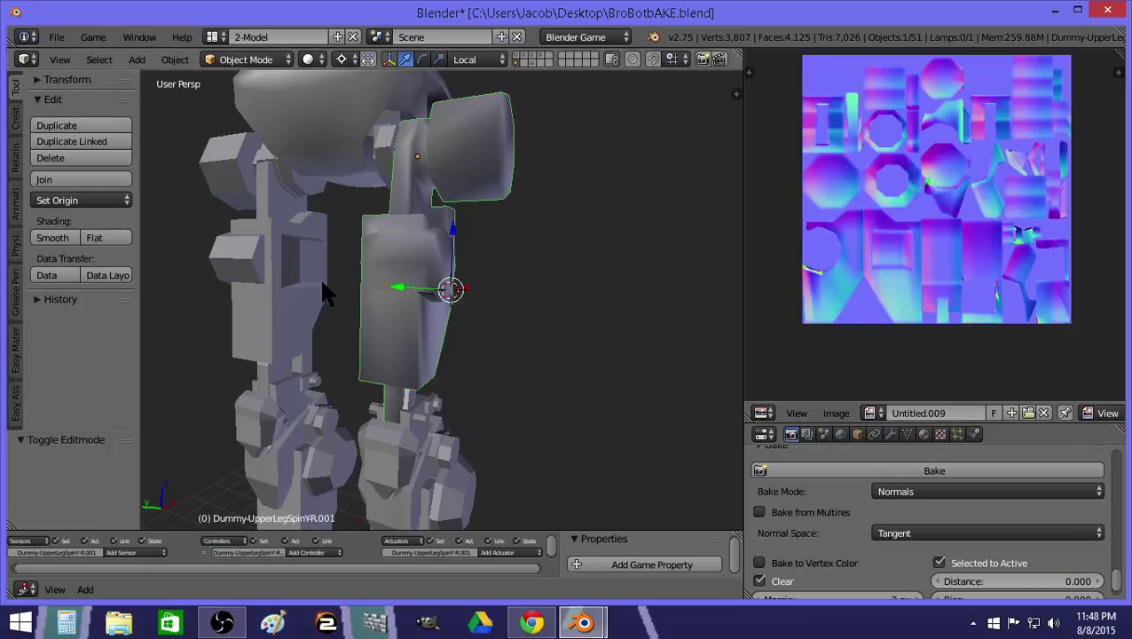
Give the low-poly upper leg a new material and a new texture that loads BroBotUpperLeg.png from the Desktop.
{"action": "left_click", "coordinate": [923, 434]}
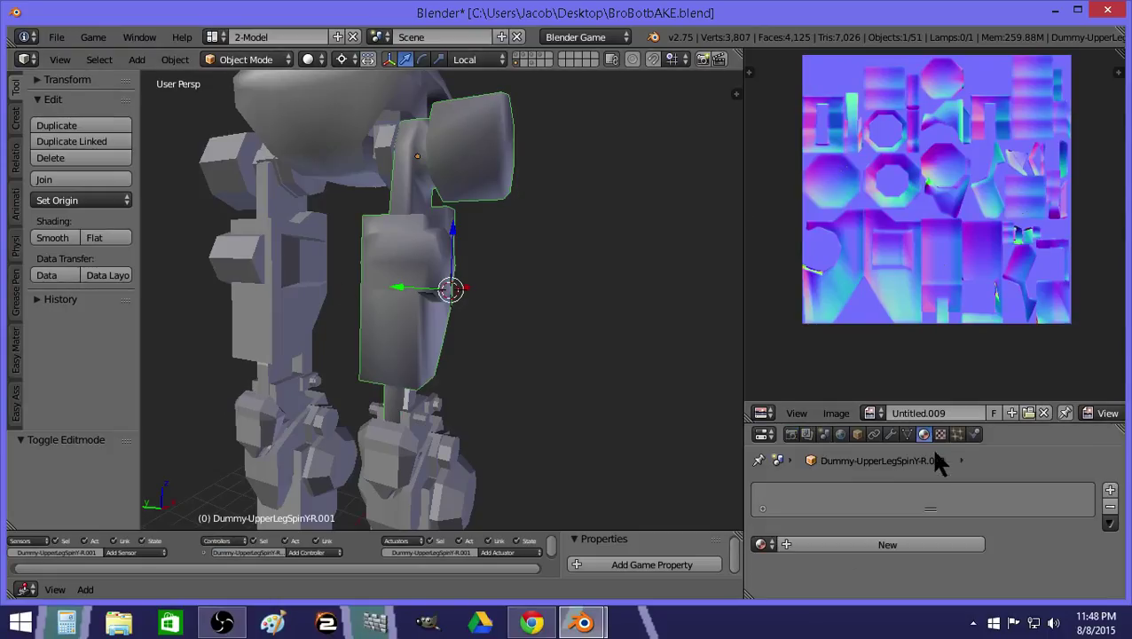
{"action": "left_click", "coordinate": [924, 544]}
{"action": "left_click", "coordinate": [941, 434]}
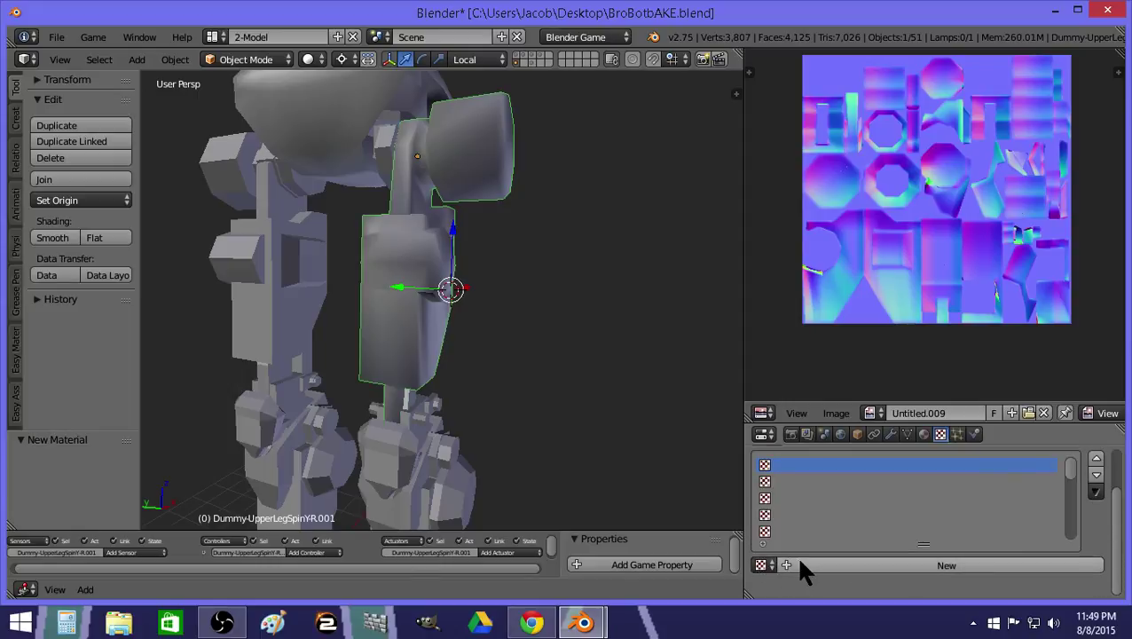
{"action": "left_click", "coordinate": [801, 565]}
{"action": "scroll", "coordinate": [928, 551], "scroll_direction": "down", "scroll_amount": 5}
{"action": "left_click", "coordinate": [985, 536]}
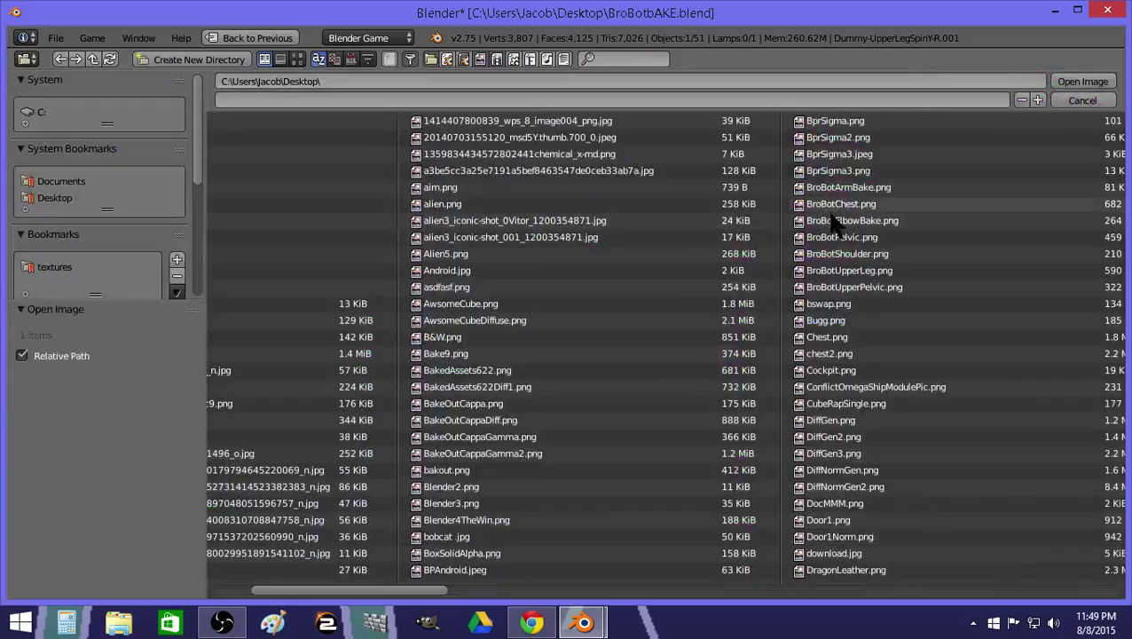
{"action": "left_click", "coordinate": [803, 271]}
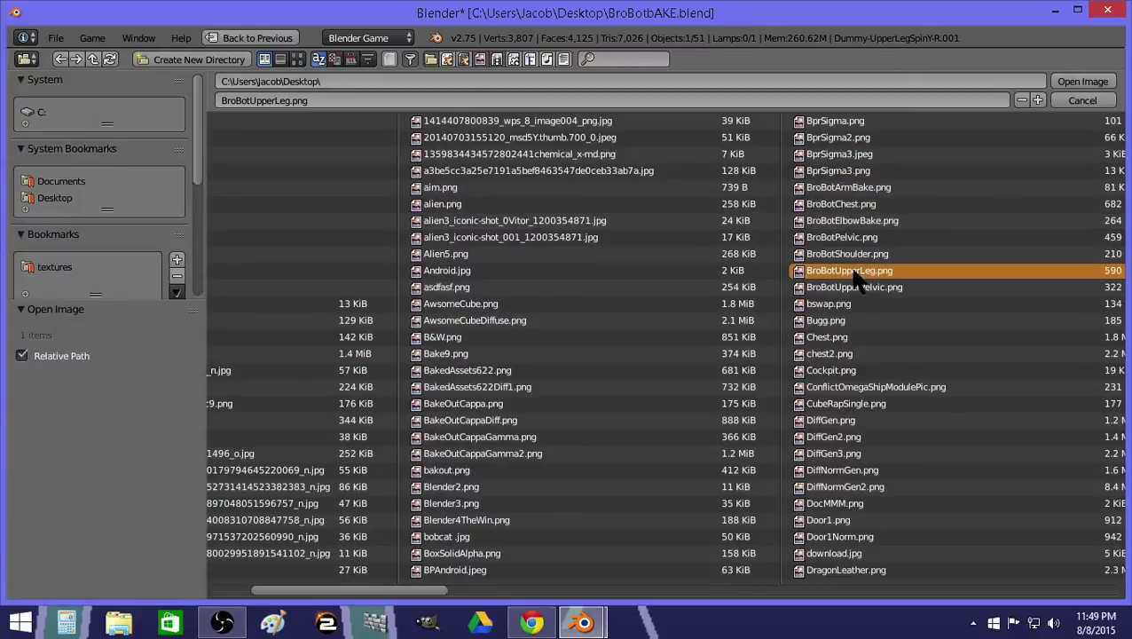
{"action": "left_click", "coordinate": [1056, 85]}
Switch the 3D view's shading to Texture.
{"action": "scroll", "coordinate": [976, 541], "scroll_direction": "down", "scroll_amount": 4}
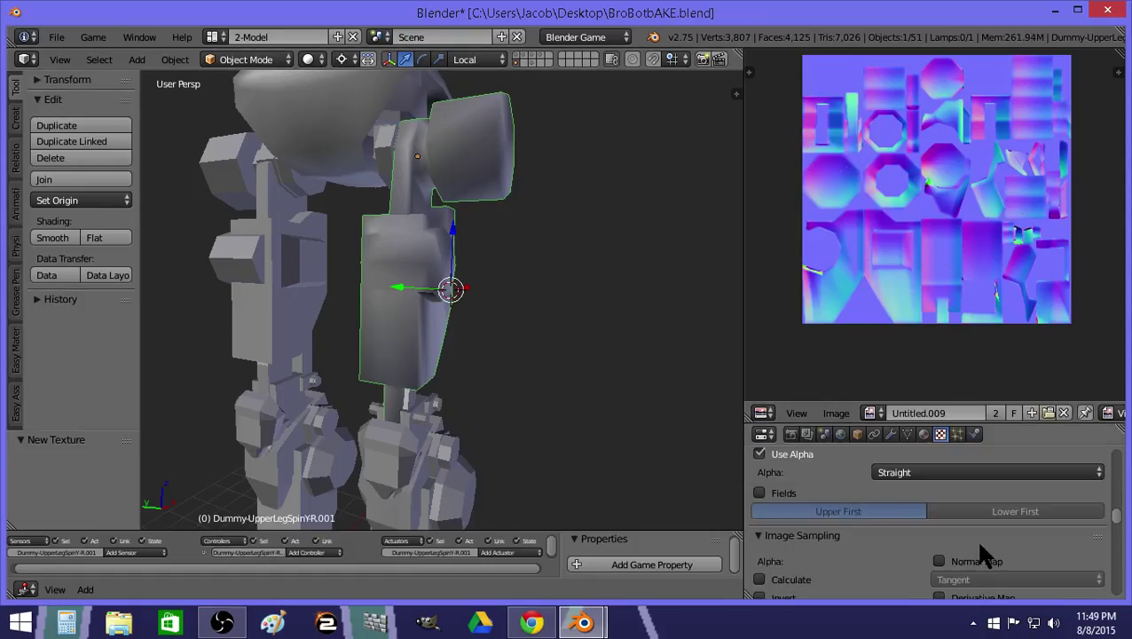
{"action": "left_click", "coordinate": [308, 58]}
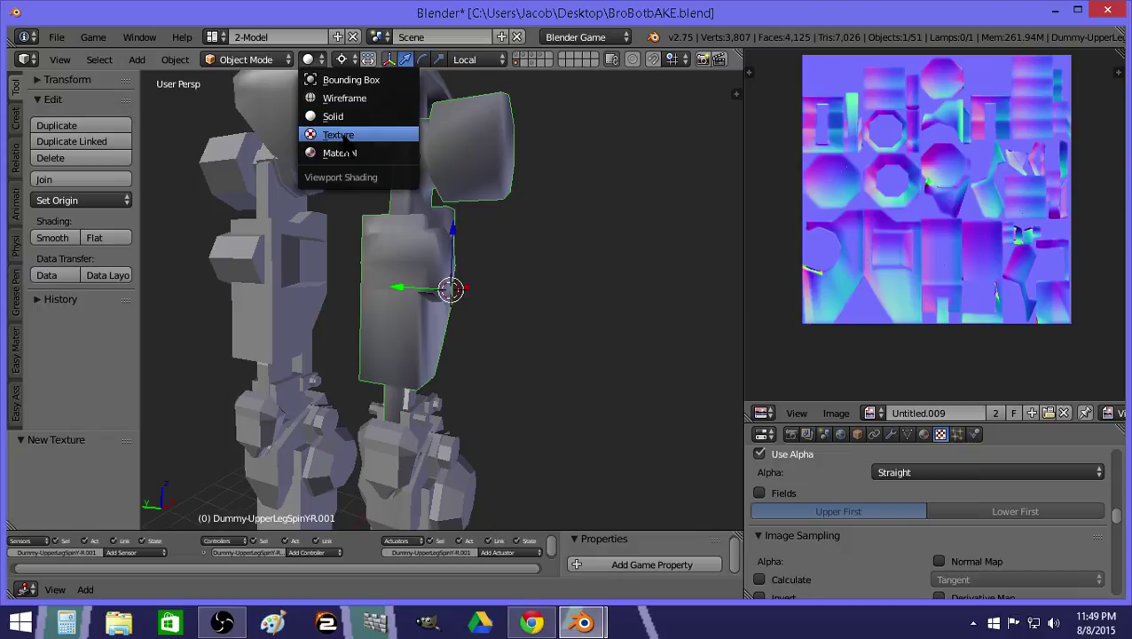
{"action": "left_click", "coordinate": [342, 135]}
Sample the leg's image as a normal map, and make it influence the geometry normals instead of the diffuse color.
{"action": "scroll", "coordinate": [906, 533], "scroll_direction": "down", "scroll_amount": 5}
{"action": "scroll", "coordinate": [914, 520], "scroll_direction": "up", "scroll_amount": 5}
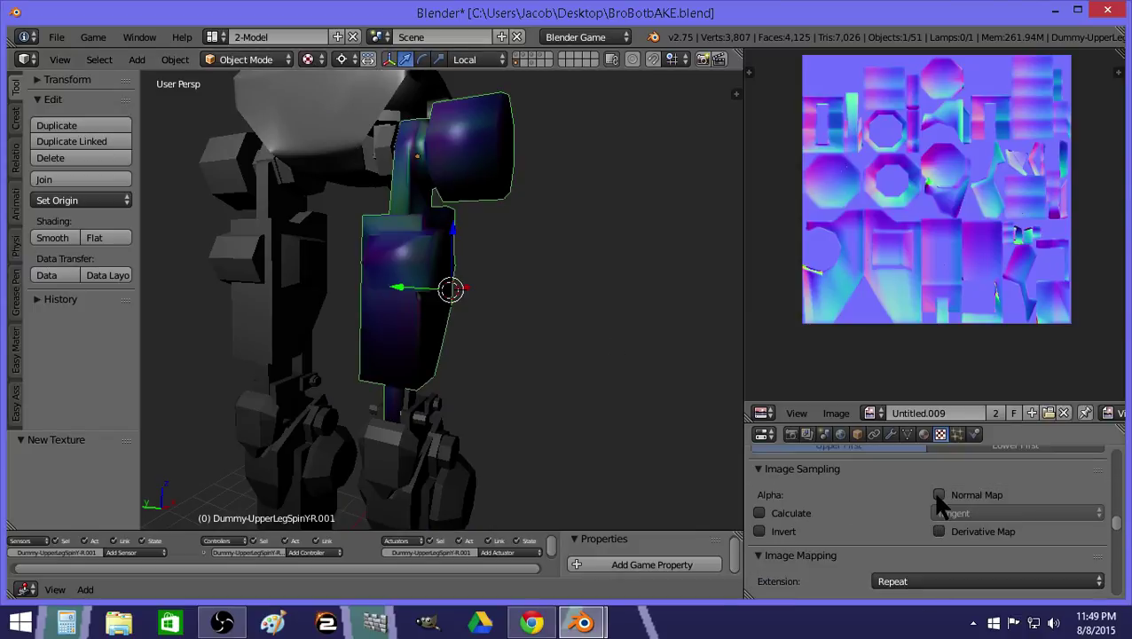
{"action": "scroll", "coordinate": [939, 532], "scroll_direction": "down", "scroll_amount": 6}
{"action": "scroll", "coordinate": [939, 559], "scroll_direction": "down", "scroll_amount": 8}
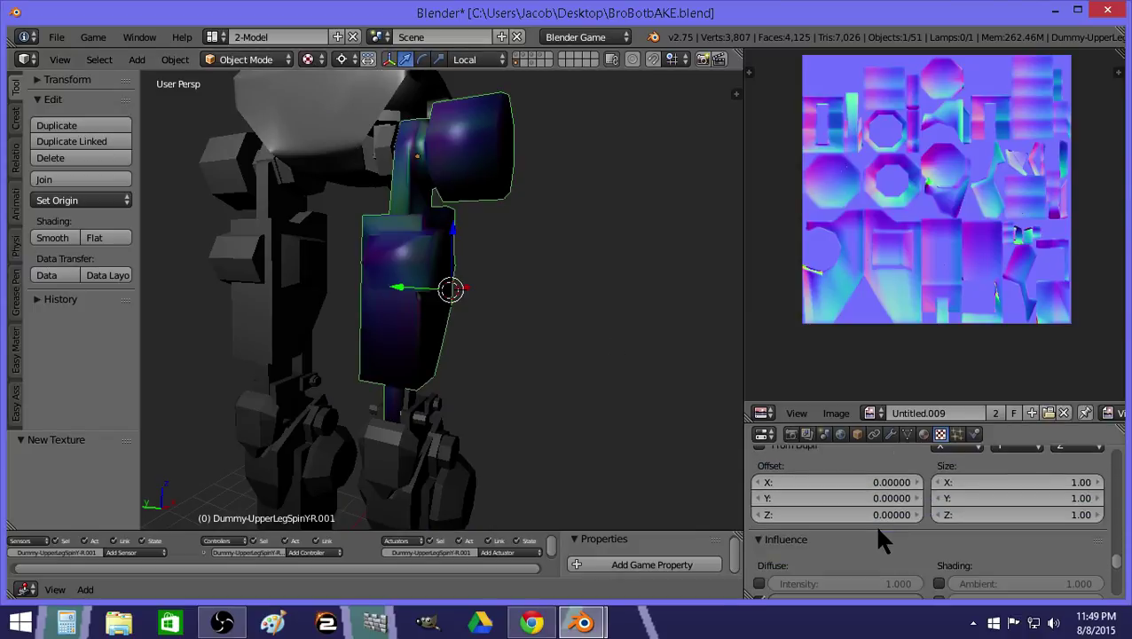
{"action": "left_click", "coordinate": [774, 569]}
{"action": "scroll", "coordinate": [932, 541], "scroll_direction": "down", "scroll_amount": 3}
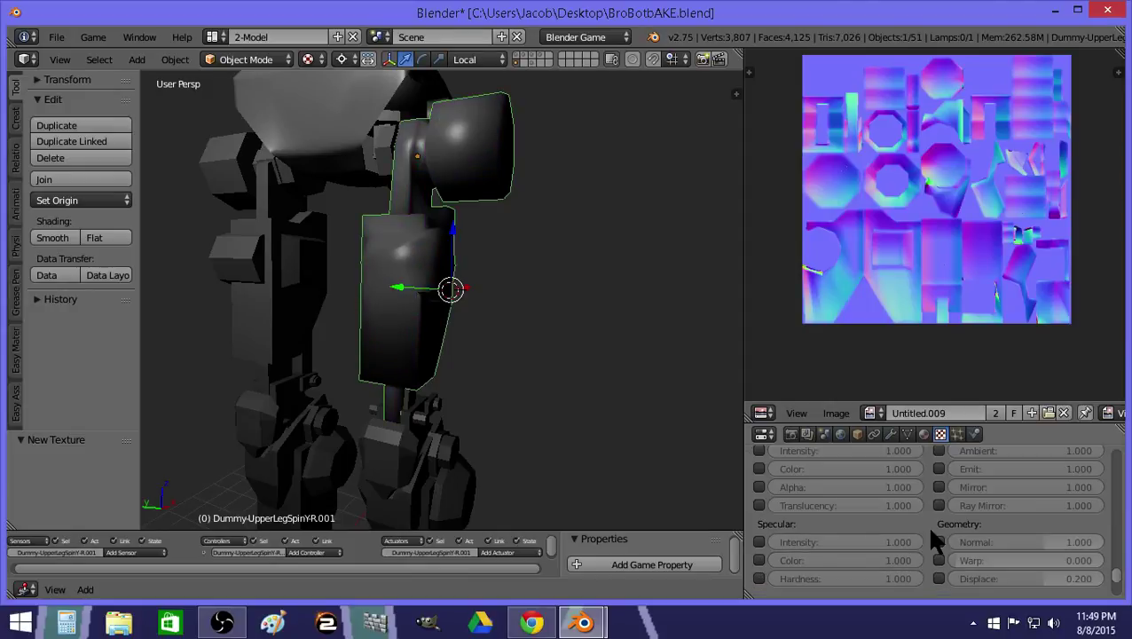
{"action": "left_click", "coordinate": [941, 542]}
Deselect everything and fly around the robot to examine the baked normal map's shading on the upper leg.
{"action": "key", "text": "a"}
{"action": "key", "text": "shift+f"}
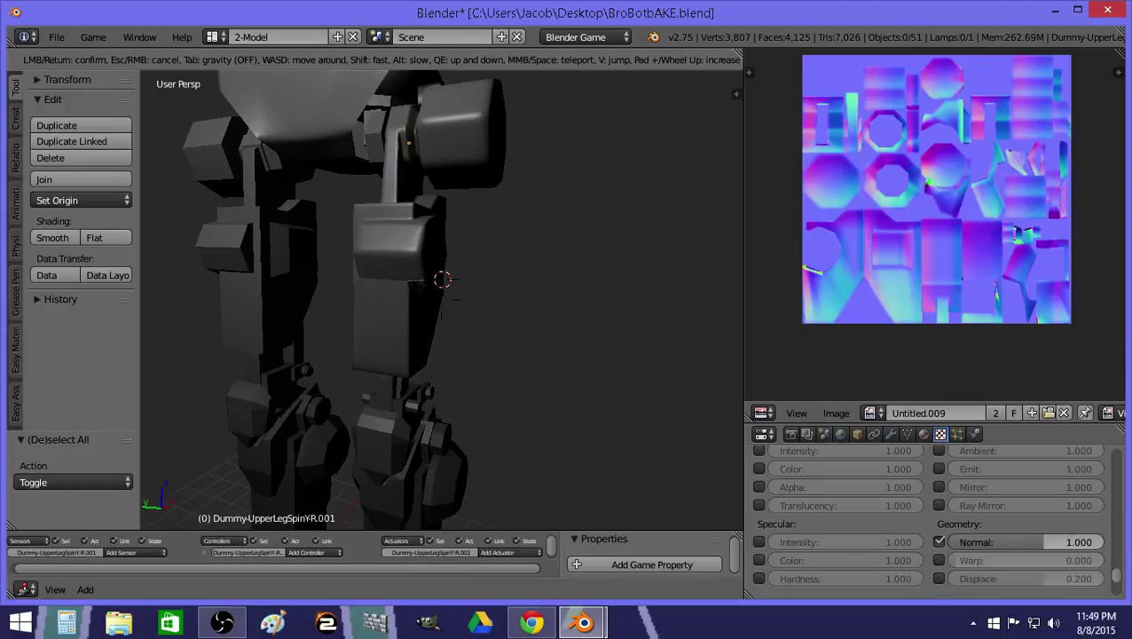
{"action": "key", "text": "w"}
{"action": "key", "text": "d"}
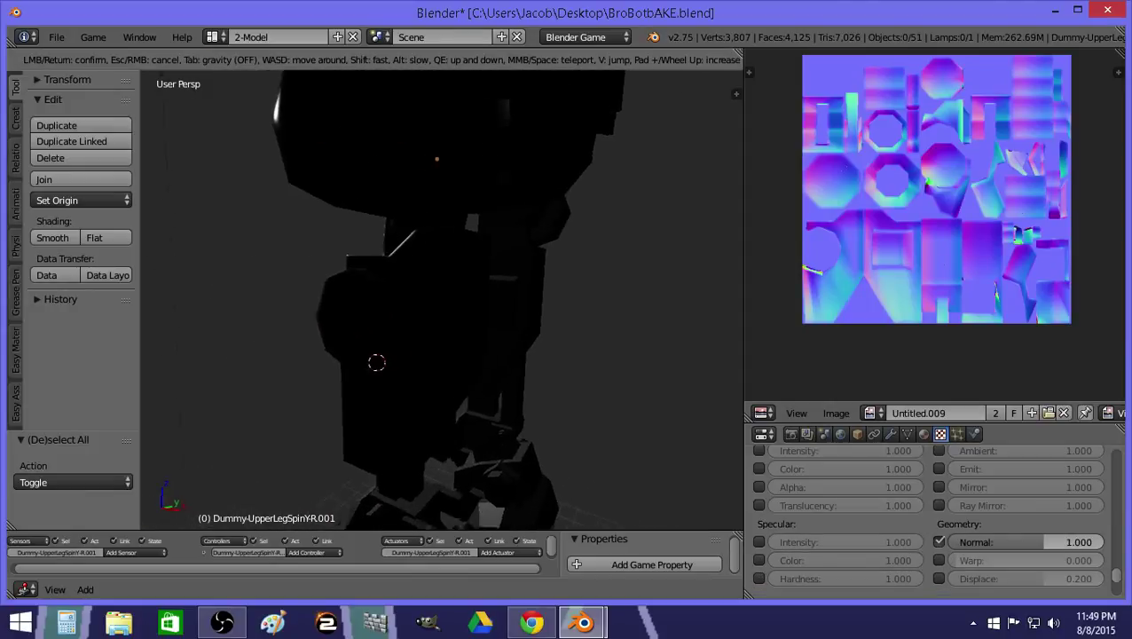
{"action": "key", "text": "s"}
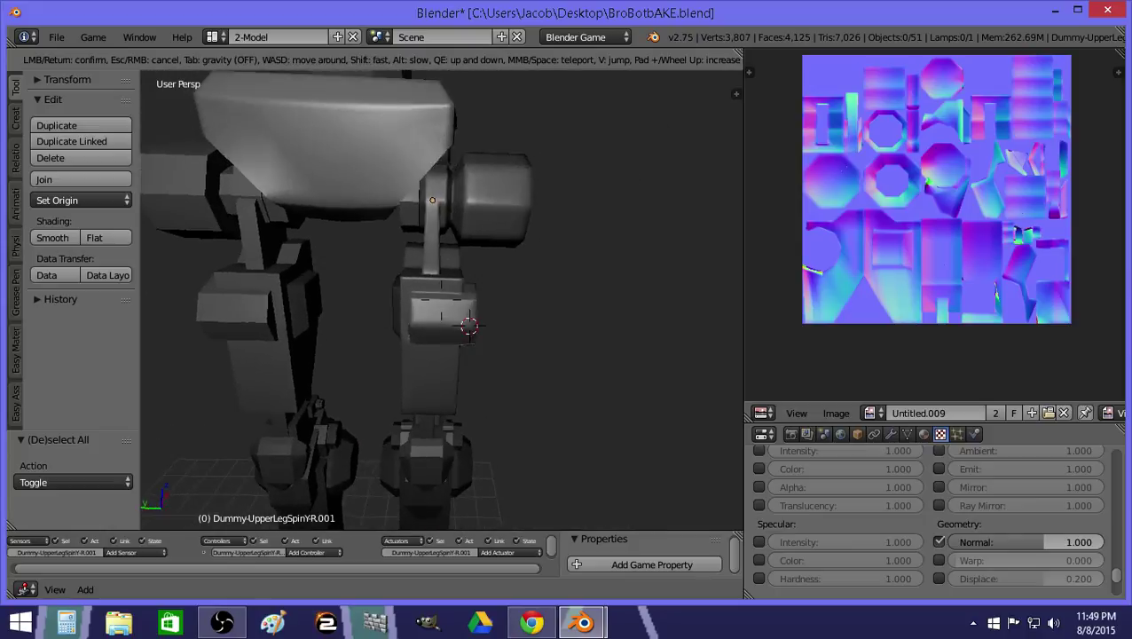
{"action": "key", "text": "Return"}
Select the low-poly upper leg, shift it temporarily to examine its shading, and check its mesh in edit mode.
{"action": "right_click", "coordinate": [440, 308]}
{"action": "key", "text": "g"}
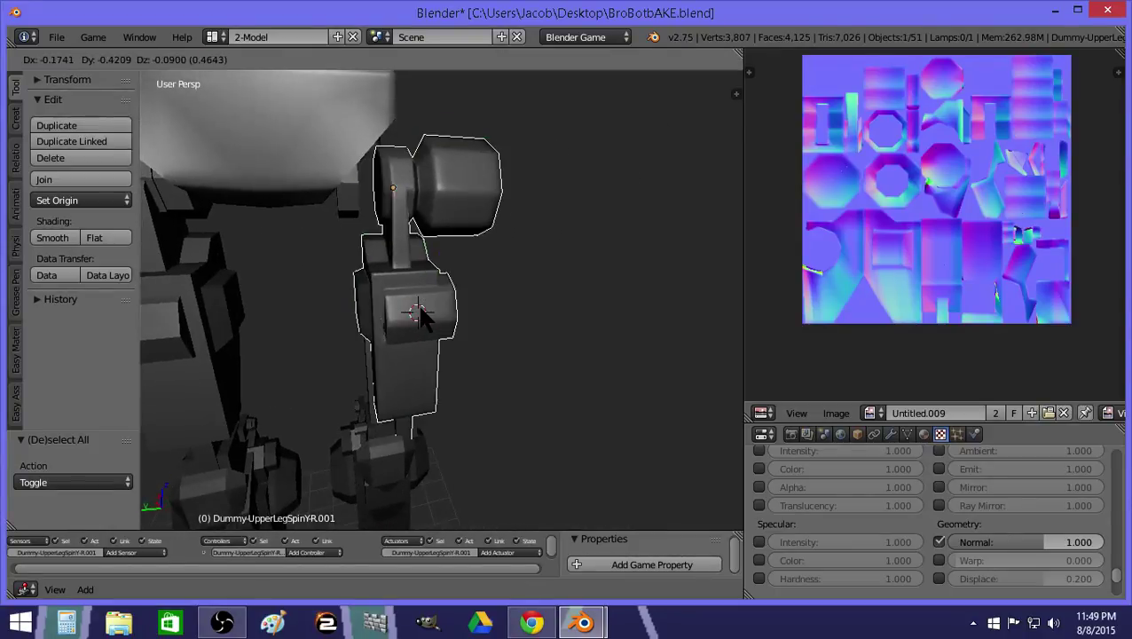
{"action": "right_click", "coordinate": [470, 282]}
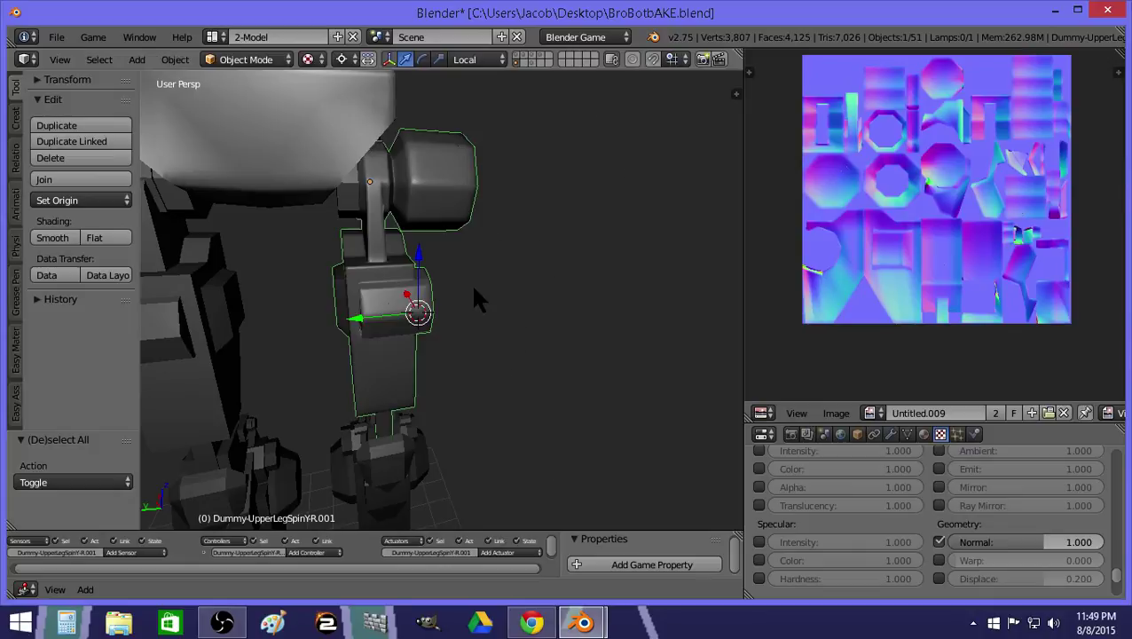
{"action": "key", "text": "Tab"}
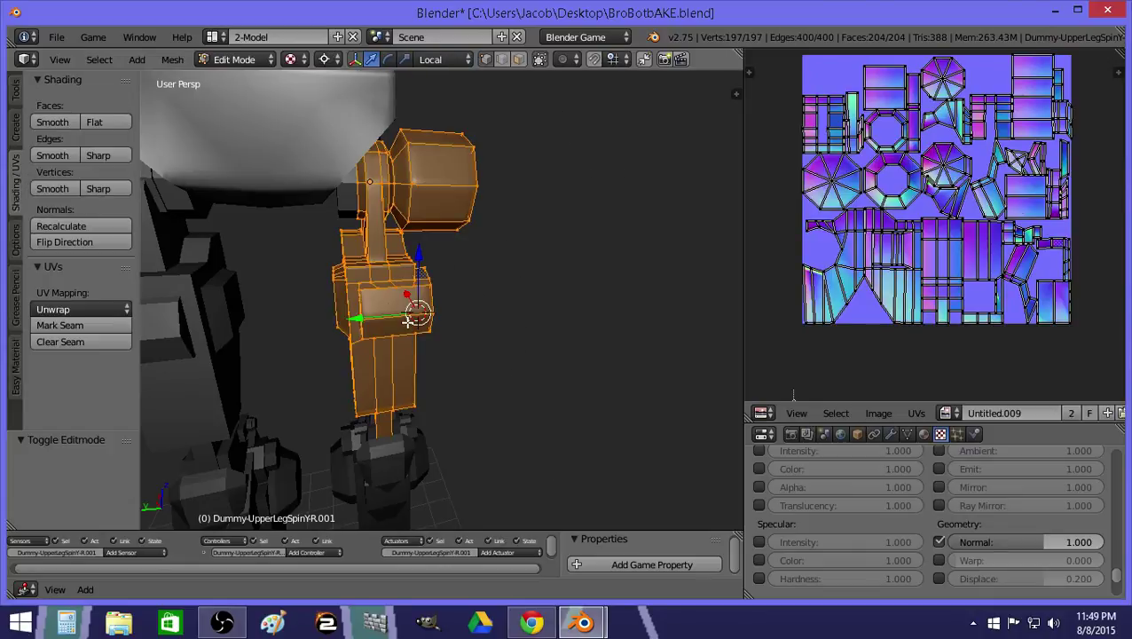
{"action": "key", "text": "Tab"}
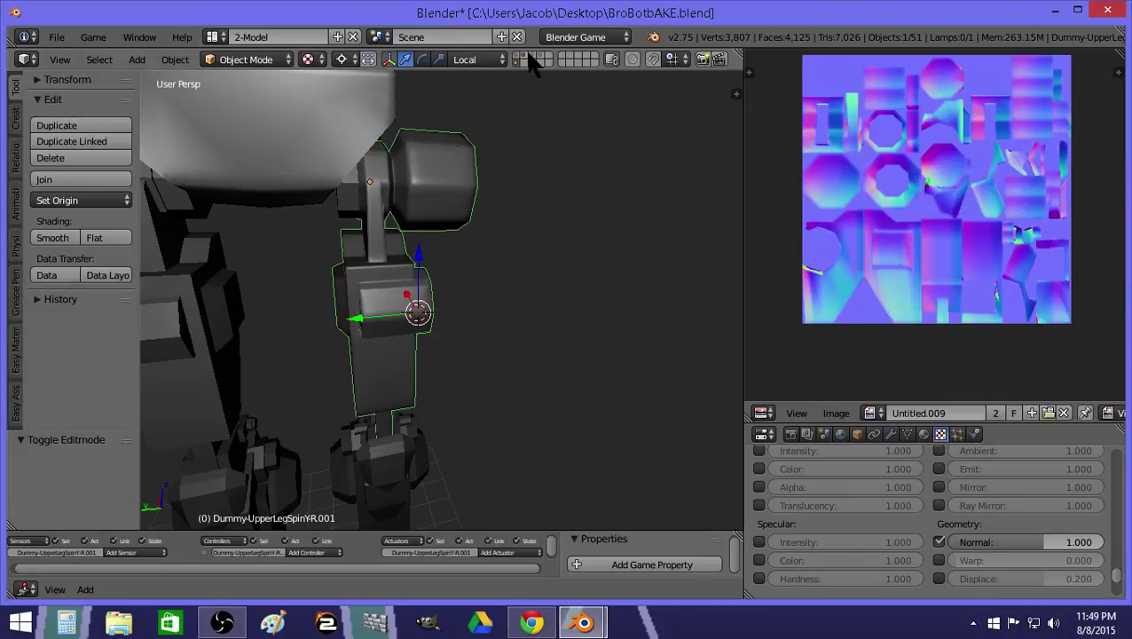
Select the high-poly upper leg on its own layer and apply both of its Subsurf modifiers.
{"action": "key", "text": "a"}
{"action": "right_click", "coordinate": [419, 306]}
{"action": "left_click", "coordinate": [891, 434]}
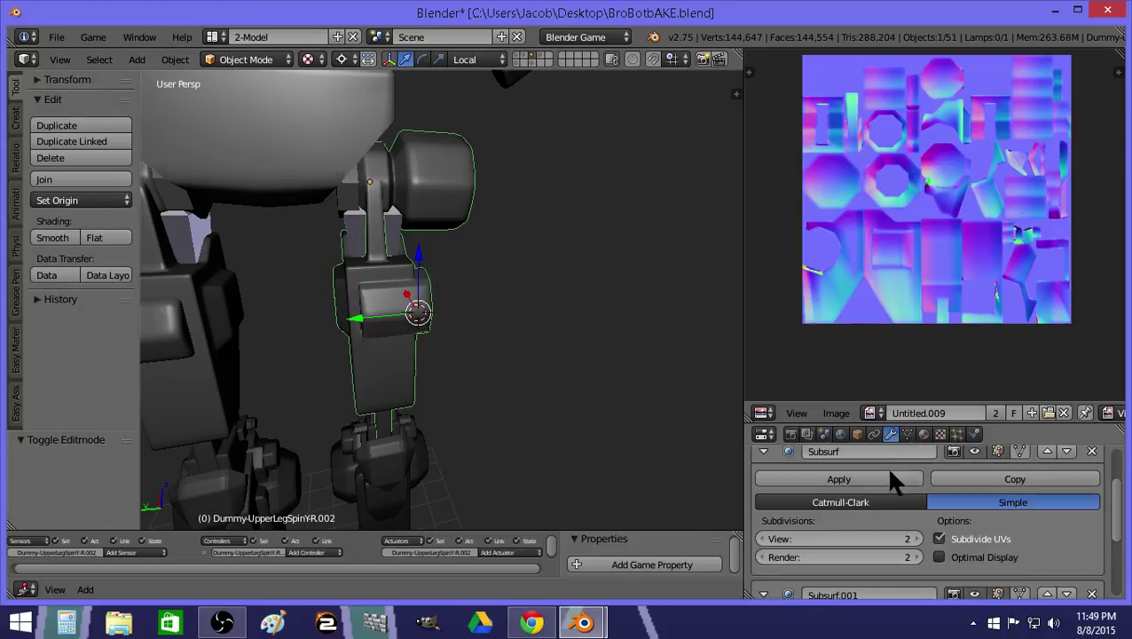
{"action": "left_click", "coordinate": [841, 479]}
{"action": "left_click", "coordinate": [845, 477]}
Compare the triangle counts of the high-poly and low-poly upper legs in edit mode, ending on the first layer with everything deselected.
{"action": "key", "text": "Tab"}
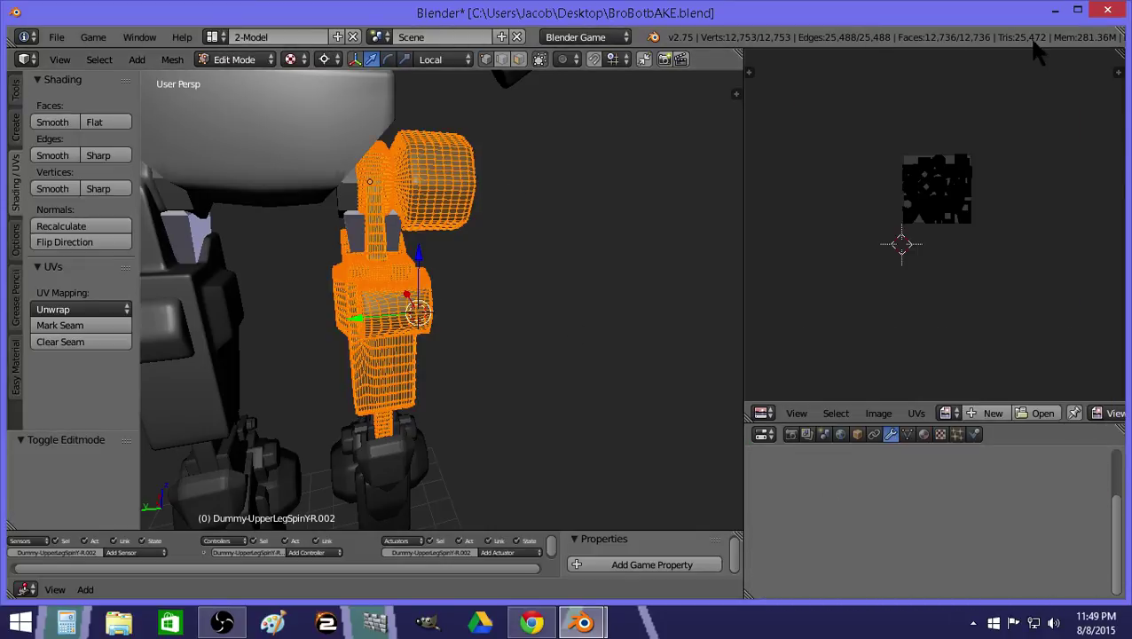
{"action": "key", "text": "Tab"}
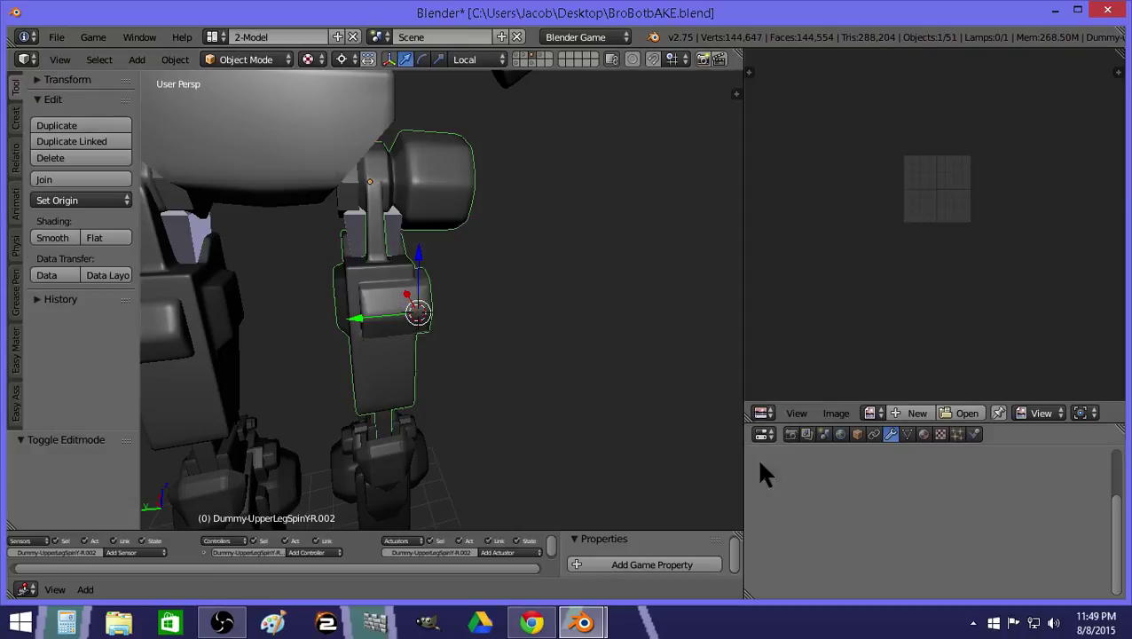
{"action": "key", "text": "a"}
{"action": "right_click", "coordinate": [410, 344]}
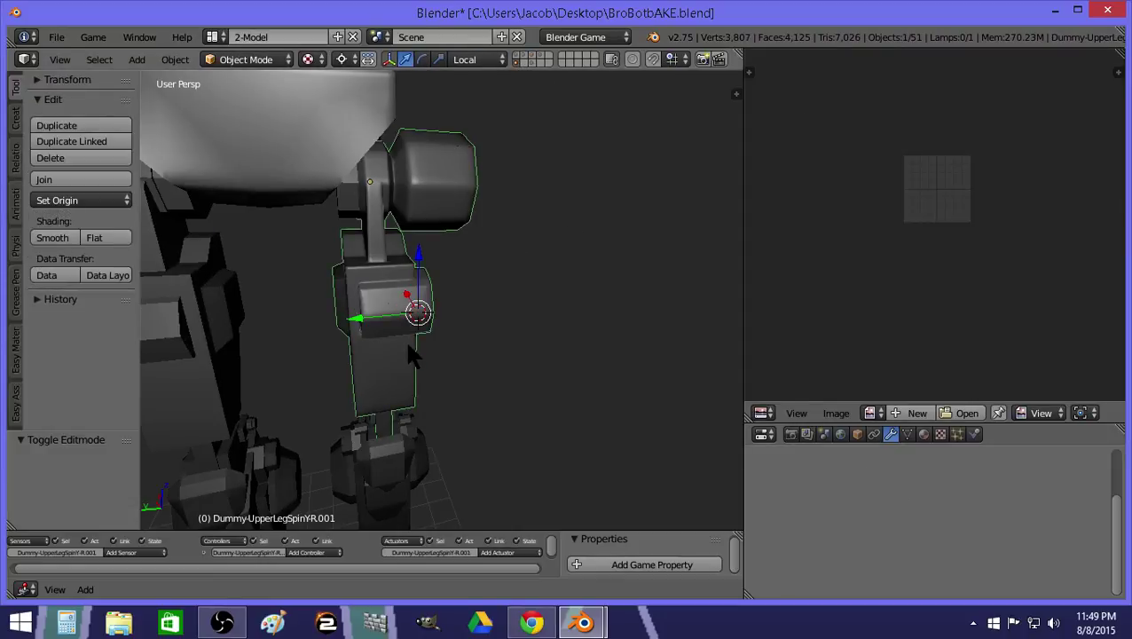
{"action": "key", "text": "Tab"}
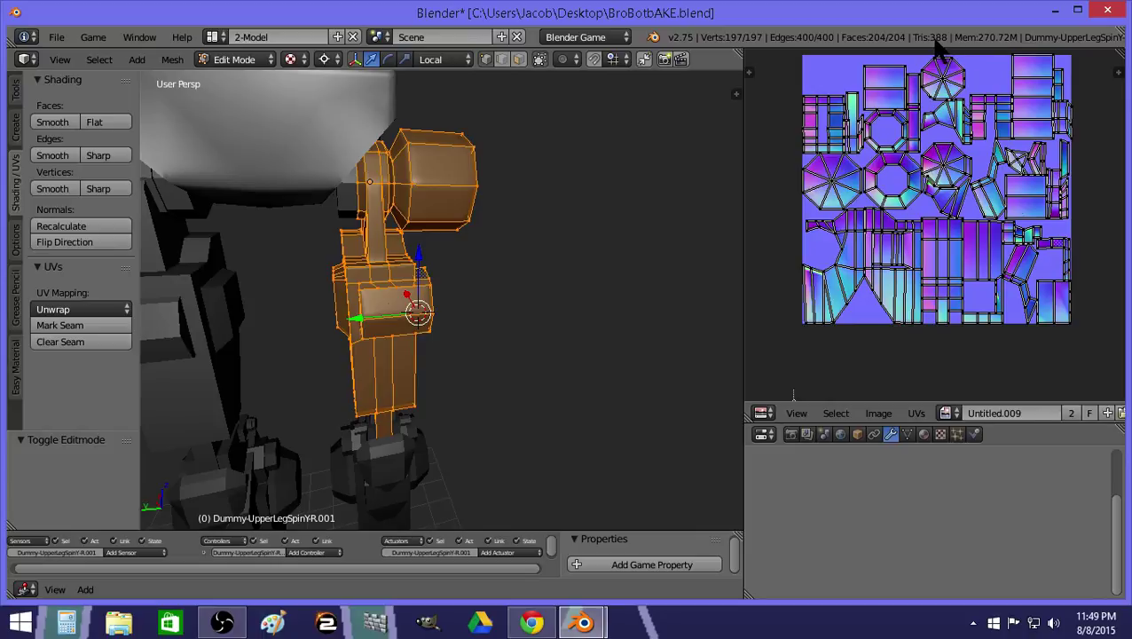
{"action": "key", "text": "Tab"}
{"action": "key", "text": "a"}
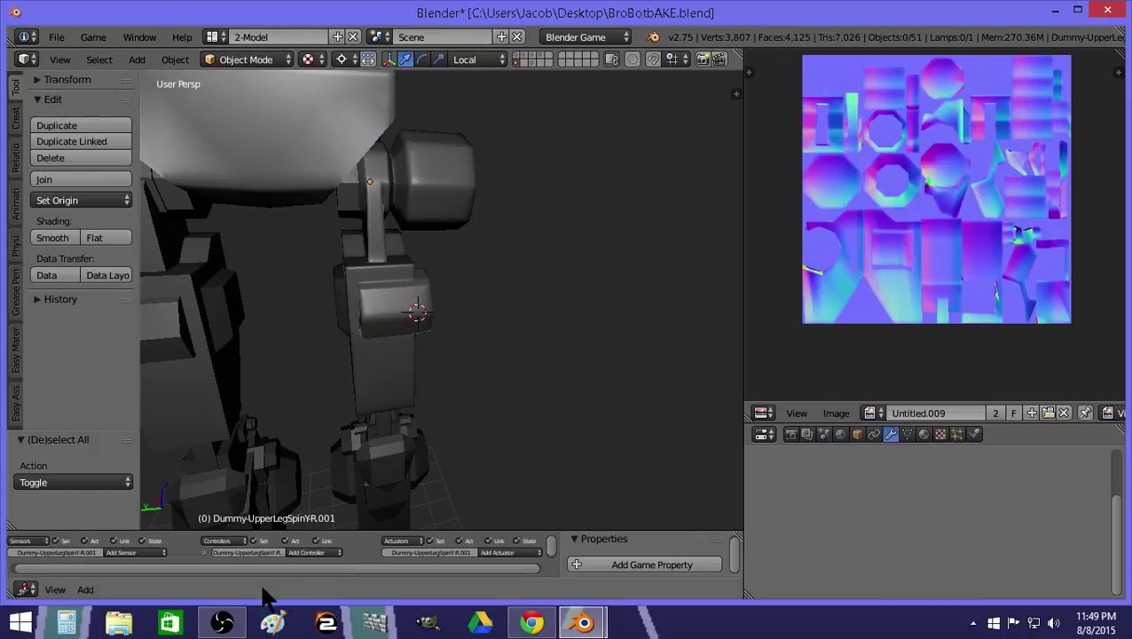